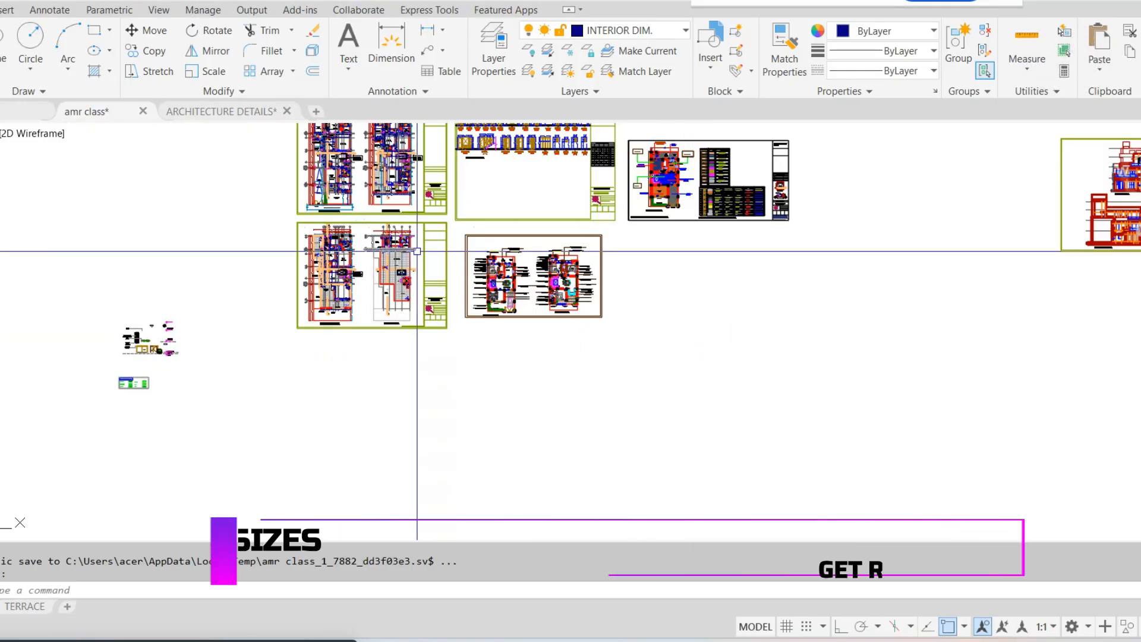
Examine the front elevation's floor levels, dimensions, cladding and glass railing annotations in the amr class drawing
scroll(475, 243, "up", 2)
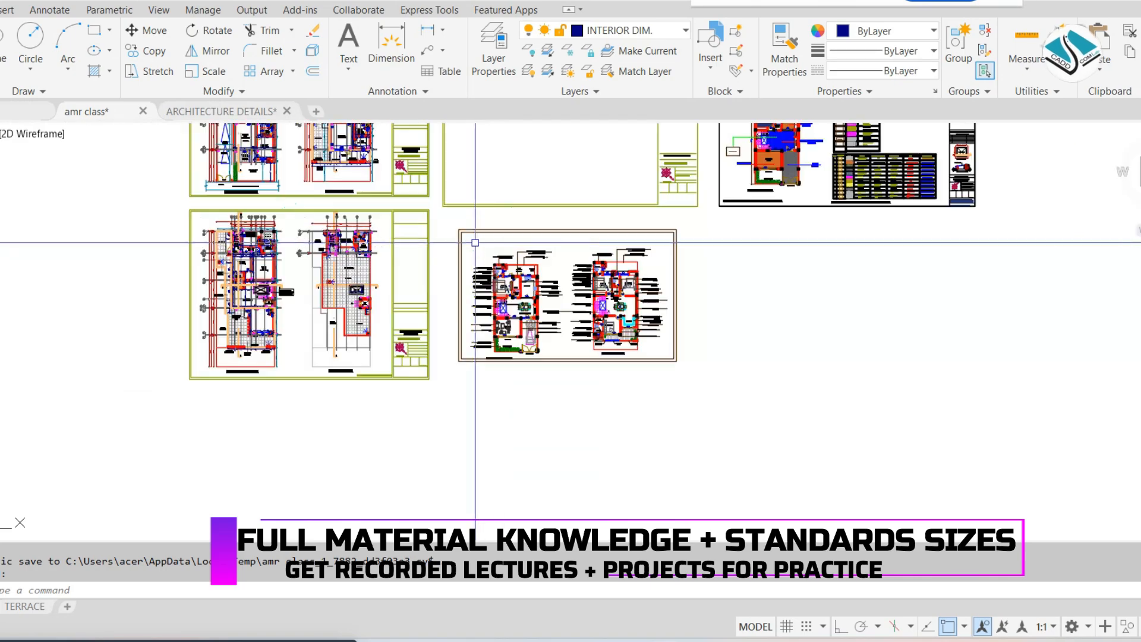
scroll(482, 244, "down", 3)
middle_click_drag(889, 215, 512, 244)
scroll(513, 242, "up", 3)
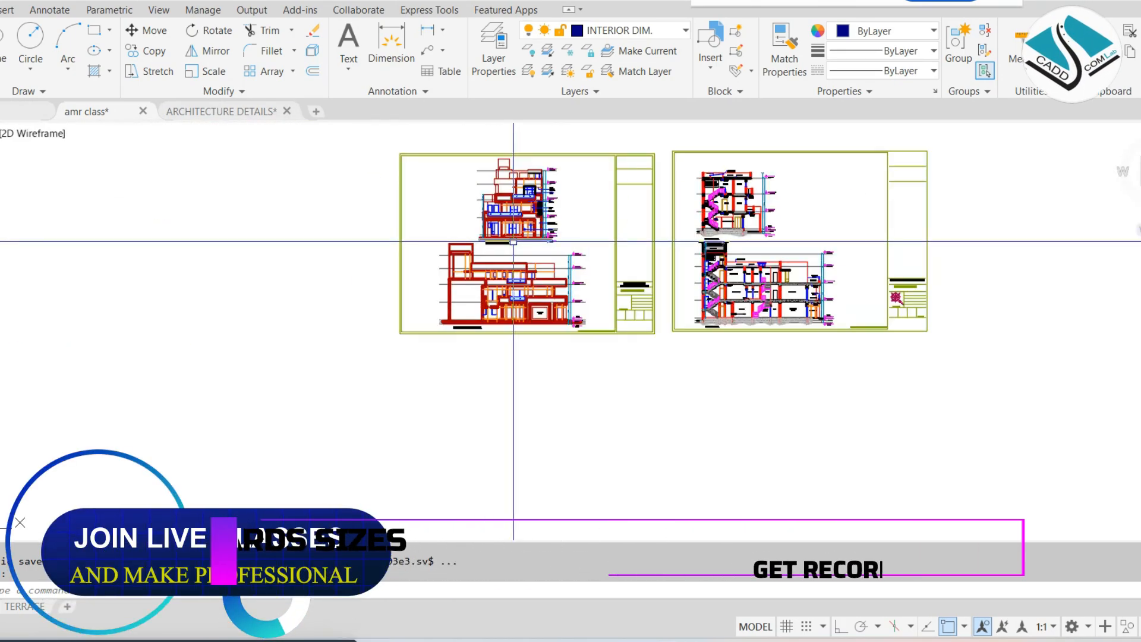
scroll(502, 238, "up", 6)
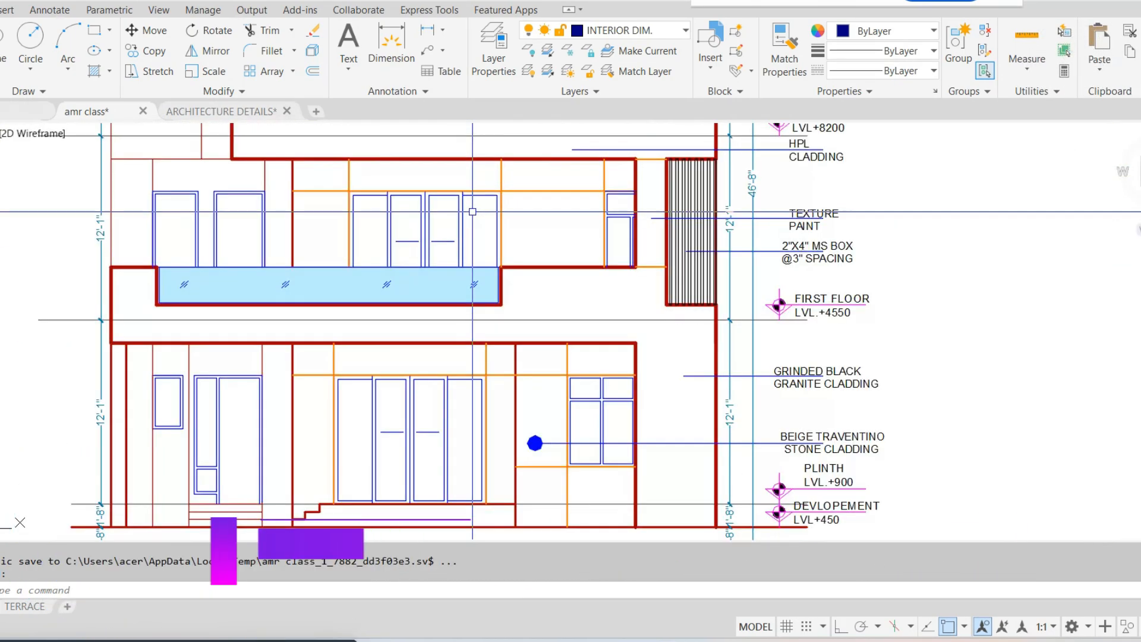
middle_click_drag(472, 211, 534, 279)
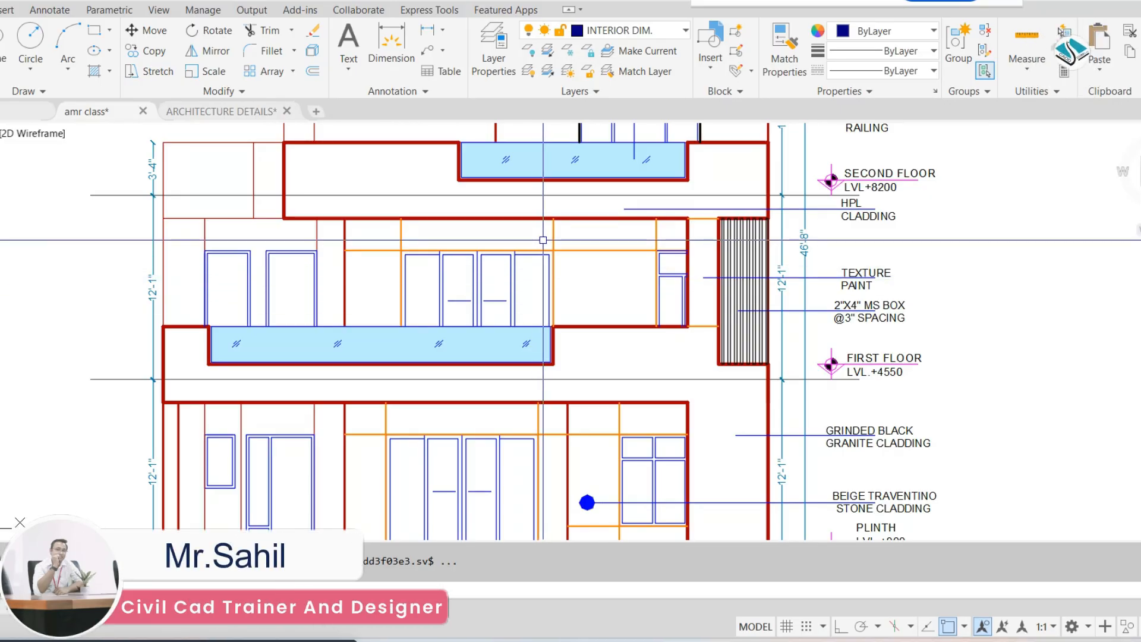
scroll(543, 240, "down", 2)
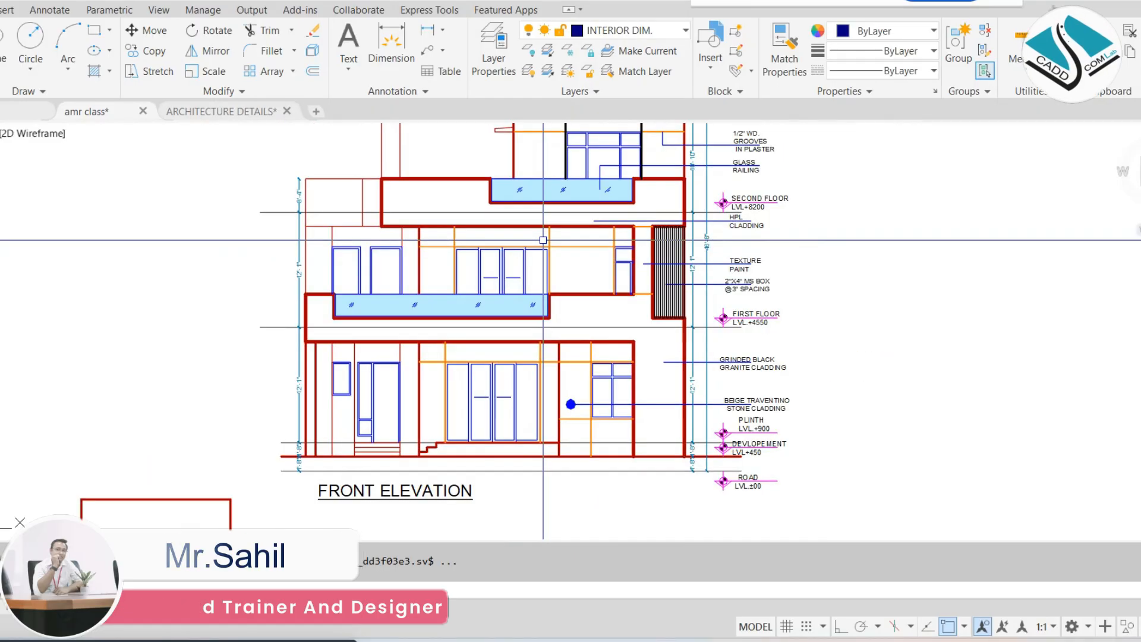
middle_click_drag(543, 240, 525, 289)
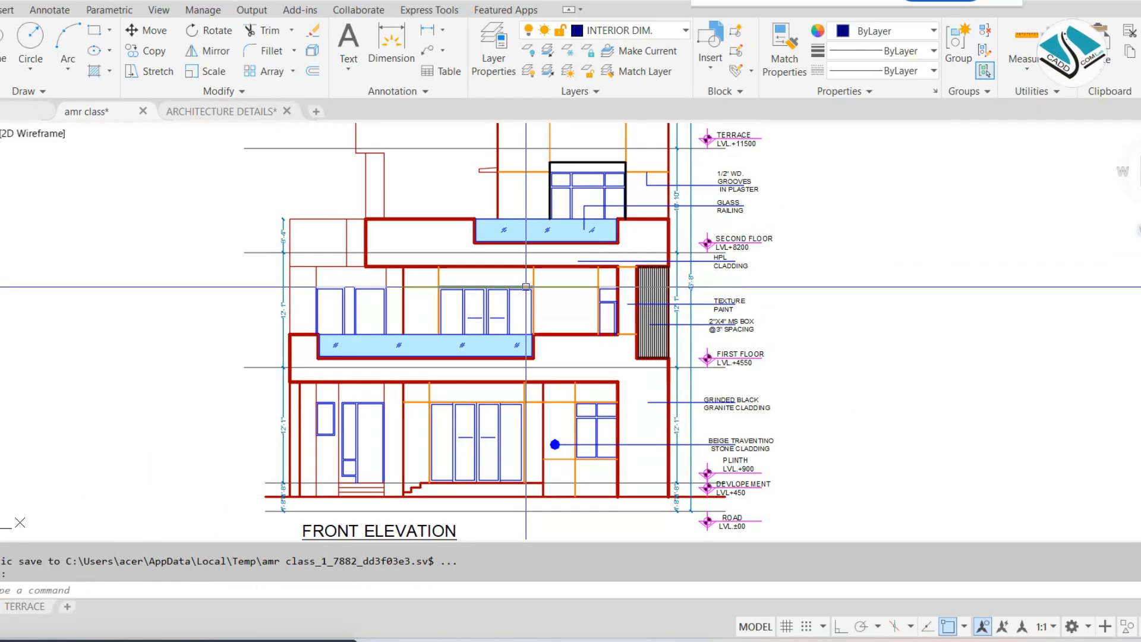
middle_click_drag(525, 285, 540, 252)
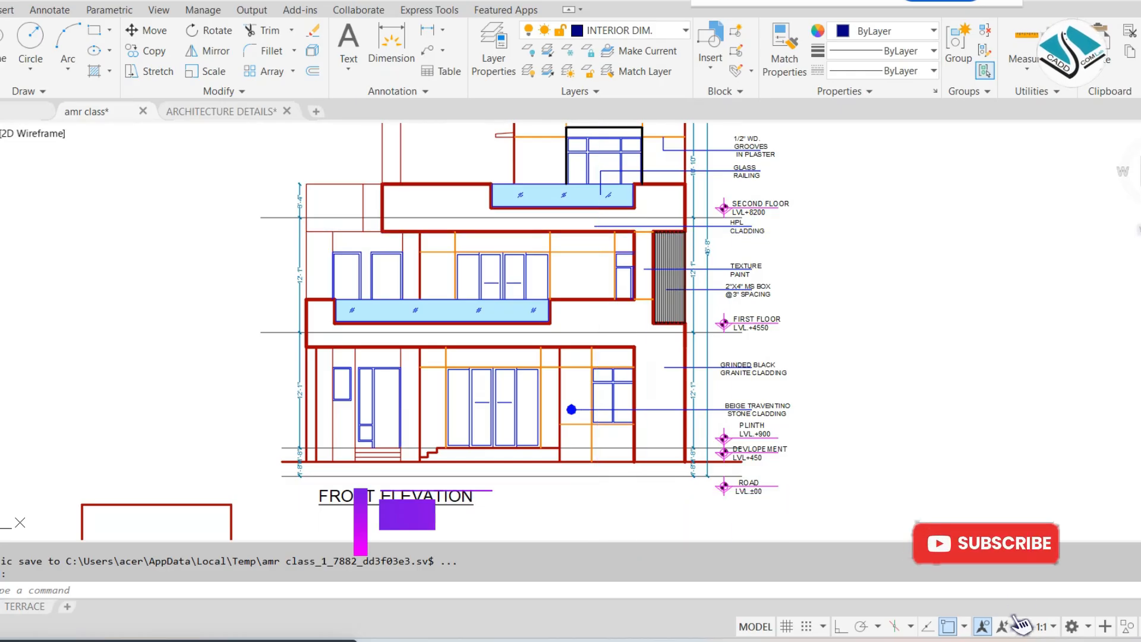
Switch to File Explorer and open the exterior folder inside Types Of Interior +Exterior, in a reduced window over the drawing
mouse_move(701, 641)
left_click(710, 606)
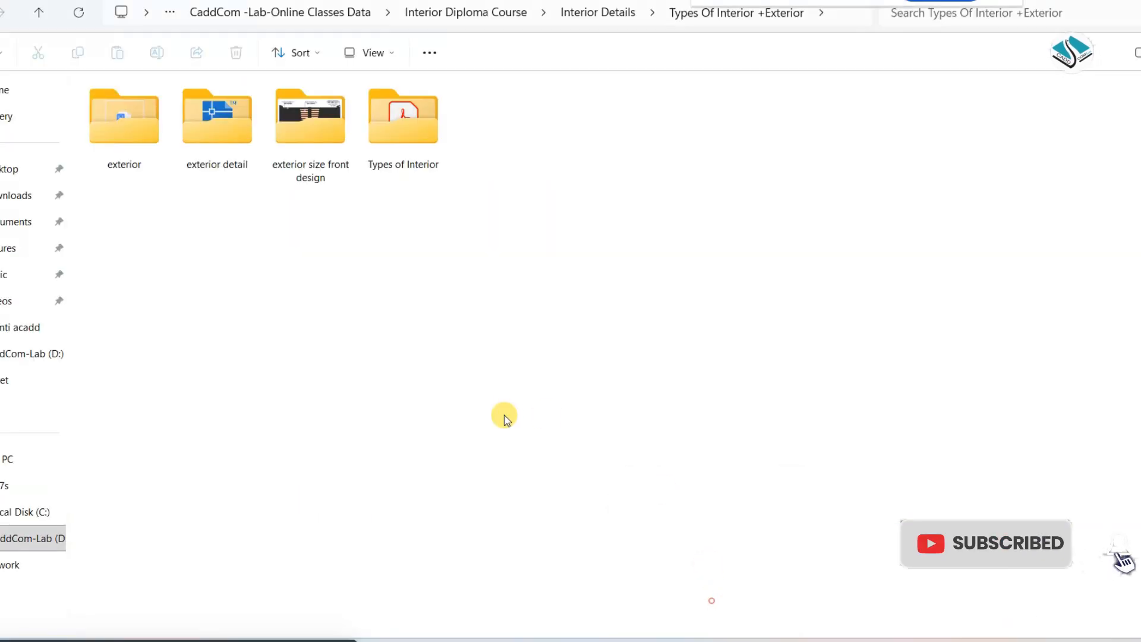
double_click(250, 157)
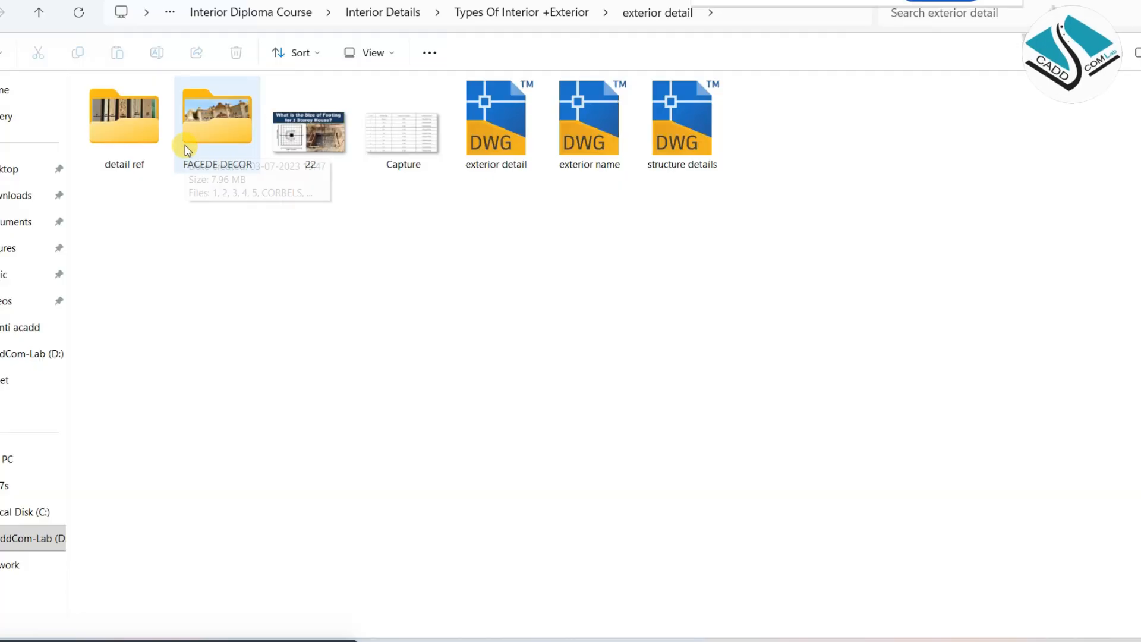
left_click(0, 12)
double_click(143, 112)
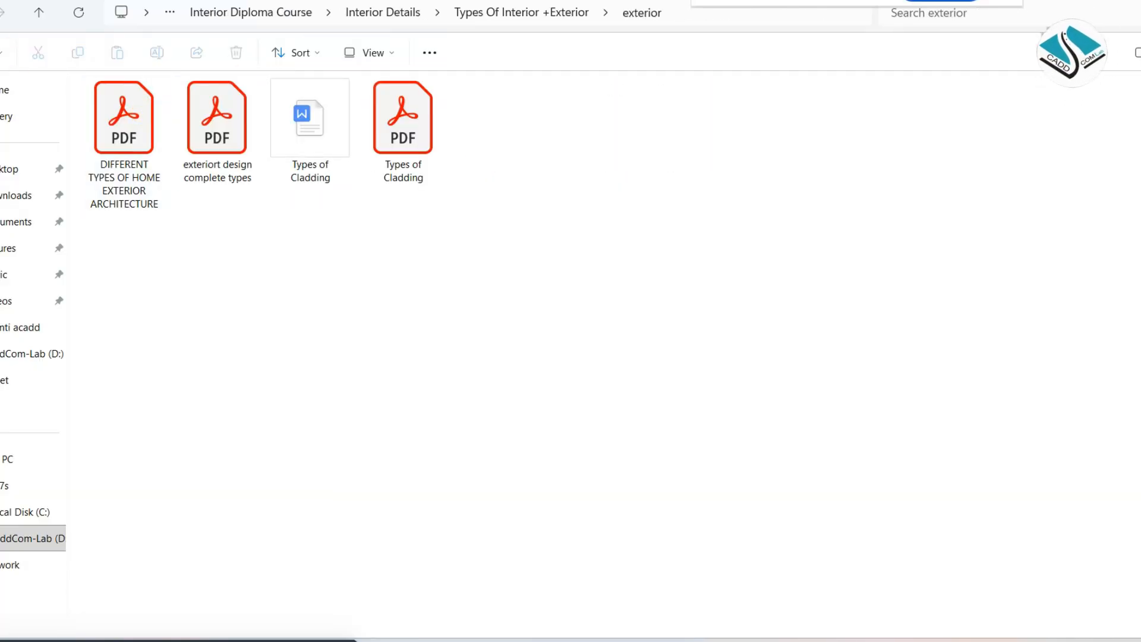
left_click_drag(389, 0, 471, 94)
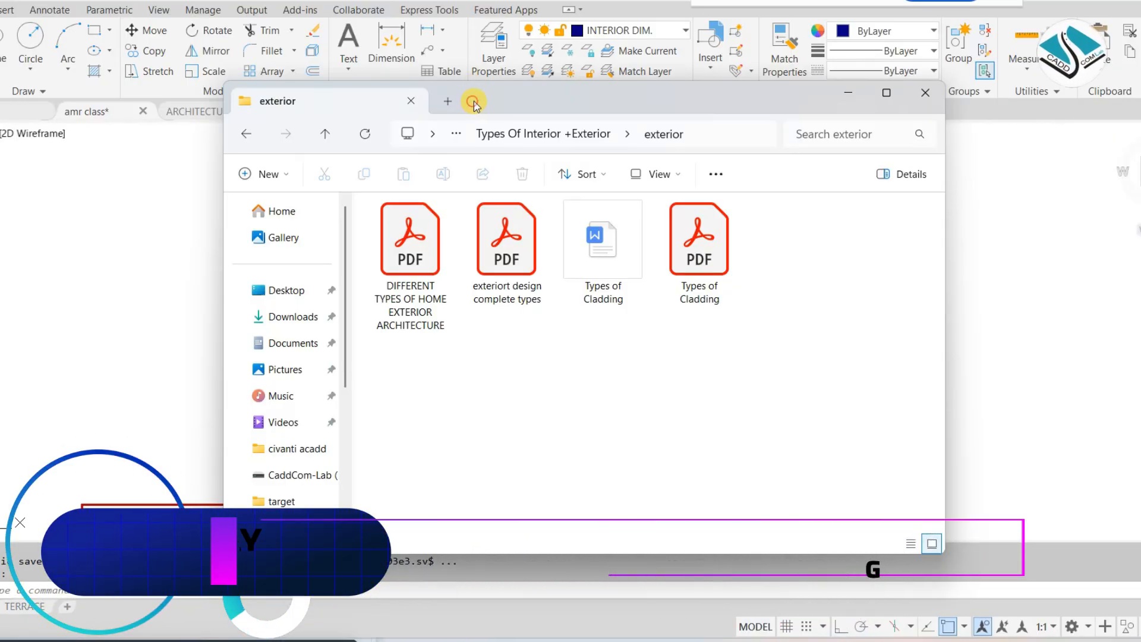
left_click_drag(471, 105, 477, 76)
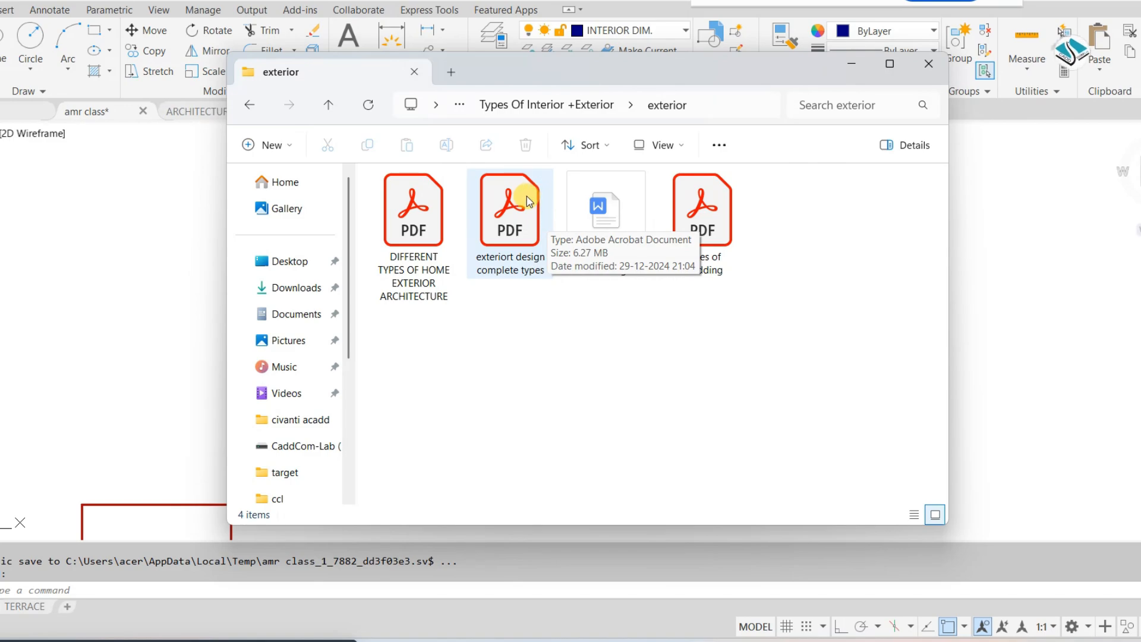
Open the PDF "DIFFERENT TYPES OF HOME EXTERIOR ARCHITECTURE", get the folder window out of the way and hide the tools list
left_click(419, 206)
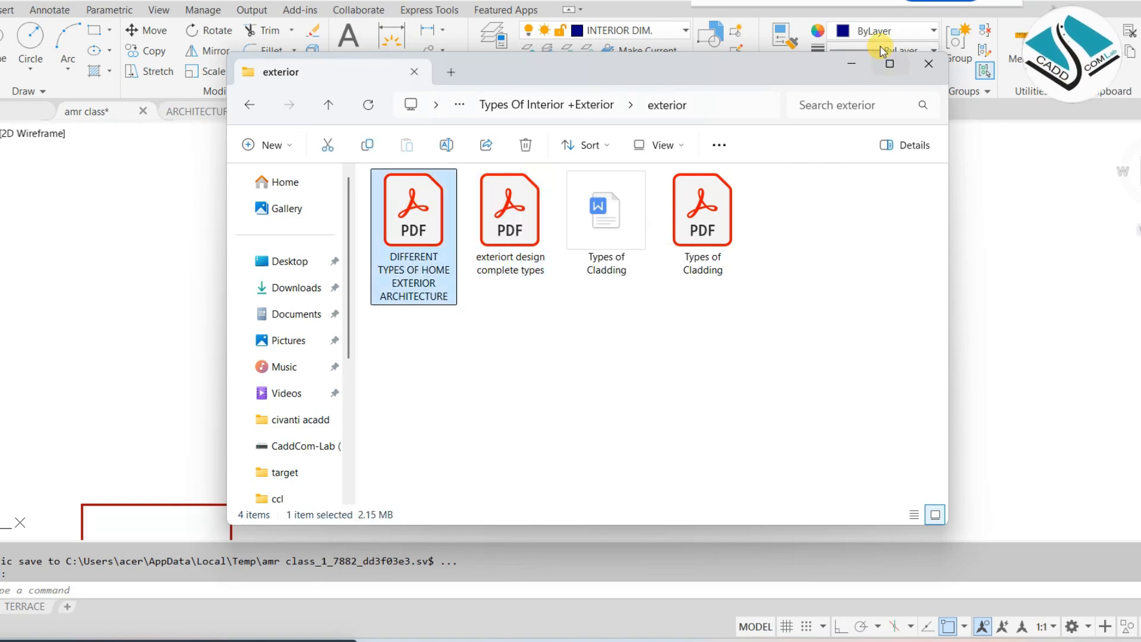
left_click(851, 60)
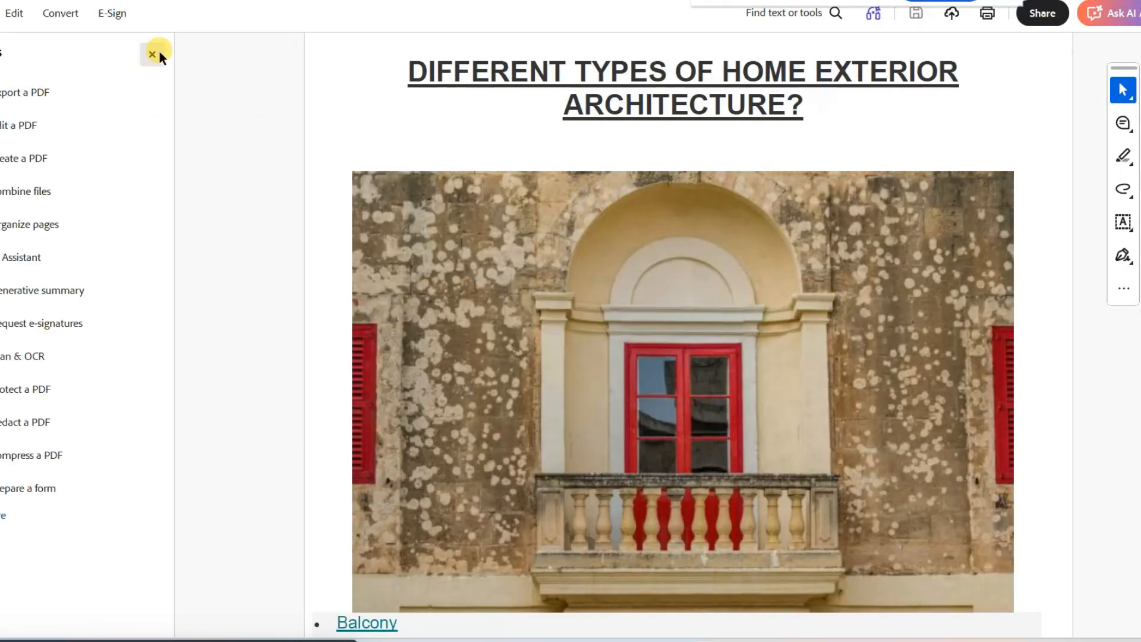
left_click(160, 53)
scroll(557, 156, "up", 3, "ctrl")
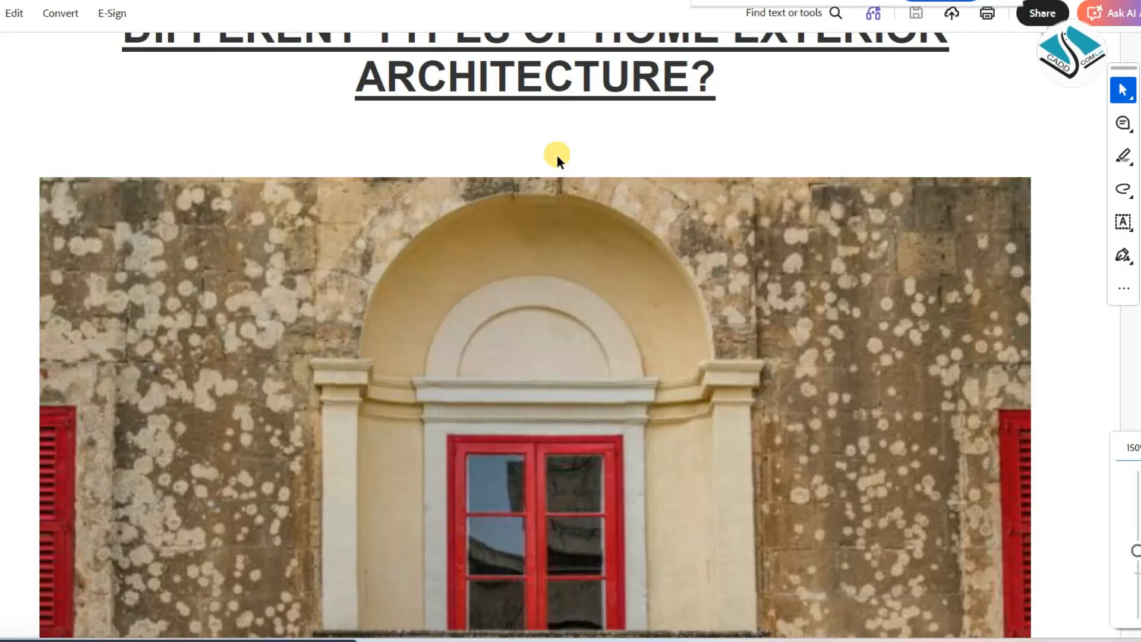
Go to the BALCONY section below the list of exterior architecture types and dismiss the What's new notice
scroll(534, 190, "down", 15)
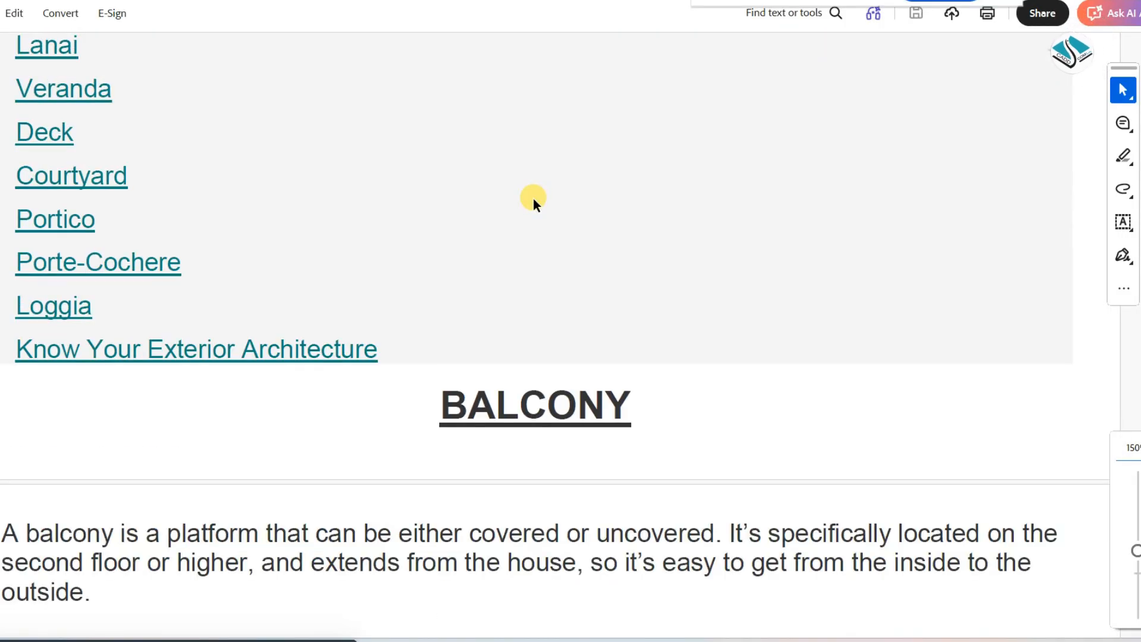
scroll(533, 198, "down", 1, "ctrl")
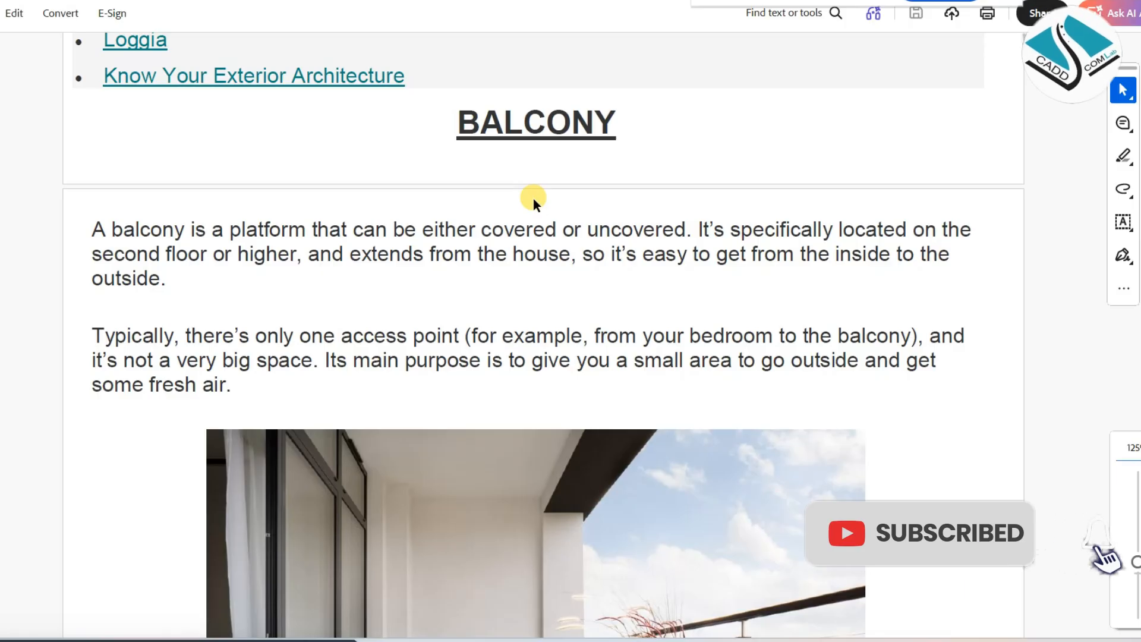
scroll(533, 198, "down", 1)
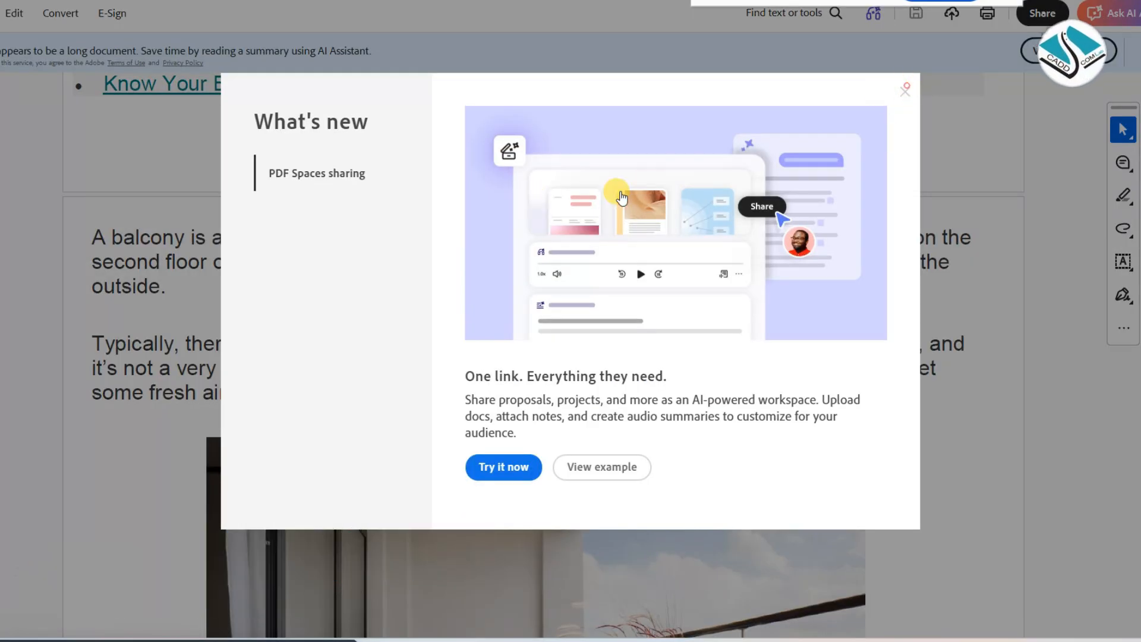
scroll(609, 193, "up", 1)
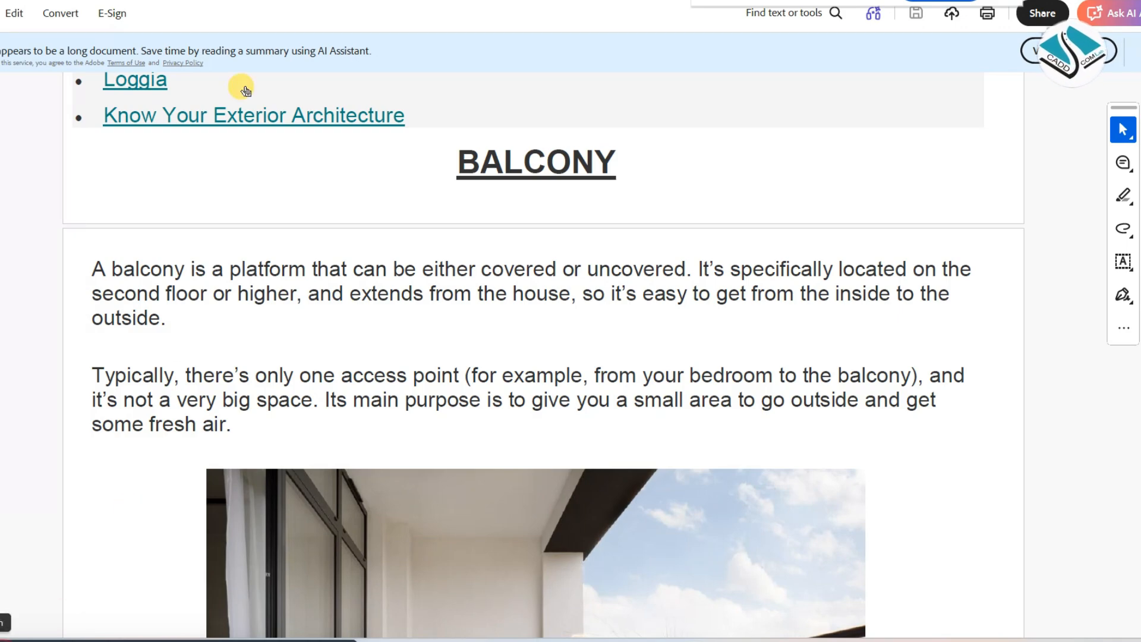
Select the BALCONY heading to point it out, clear the selection and look over the section's opening paragraphs
left_click_drag(492, 157, 615, 156)
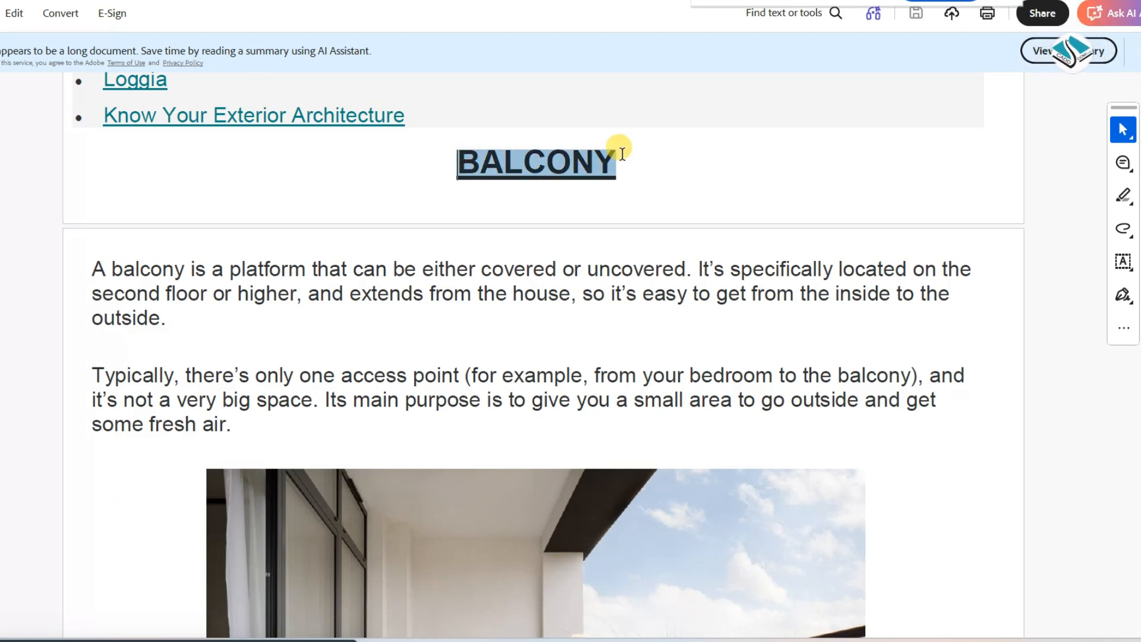
scroll(557, 212, "down", 1)
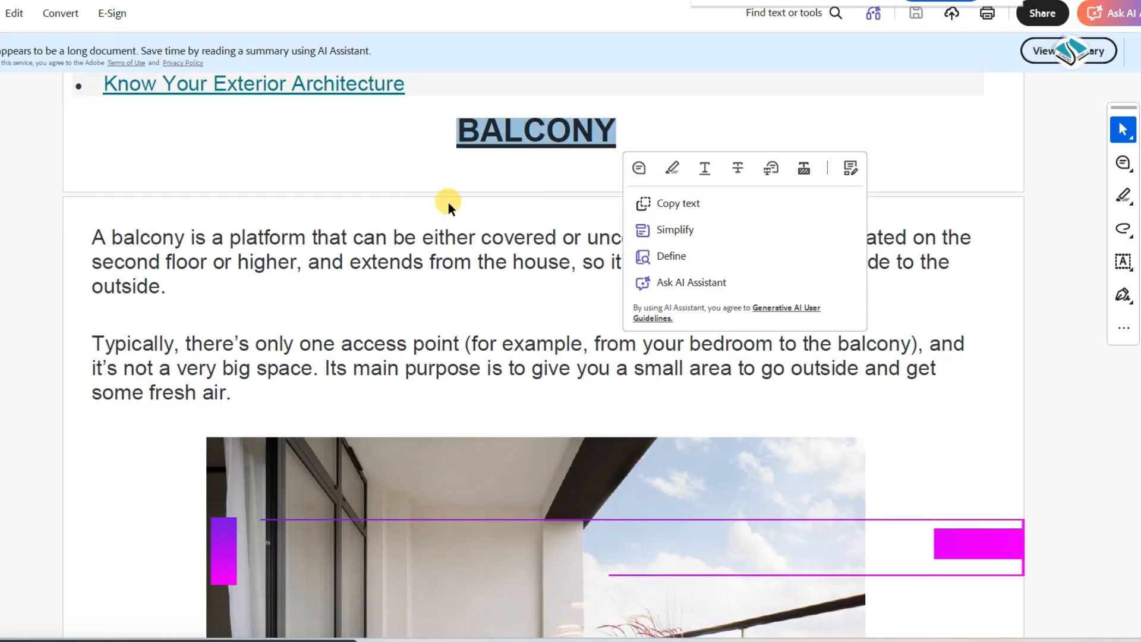
scroll(448, 202, "down", 1)
left_click(484, 190)
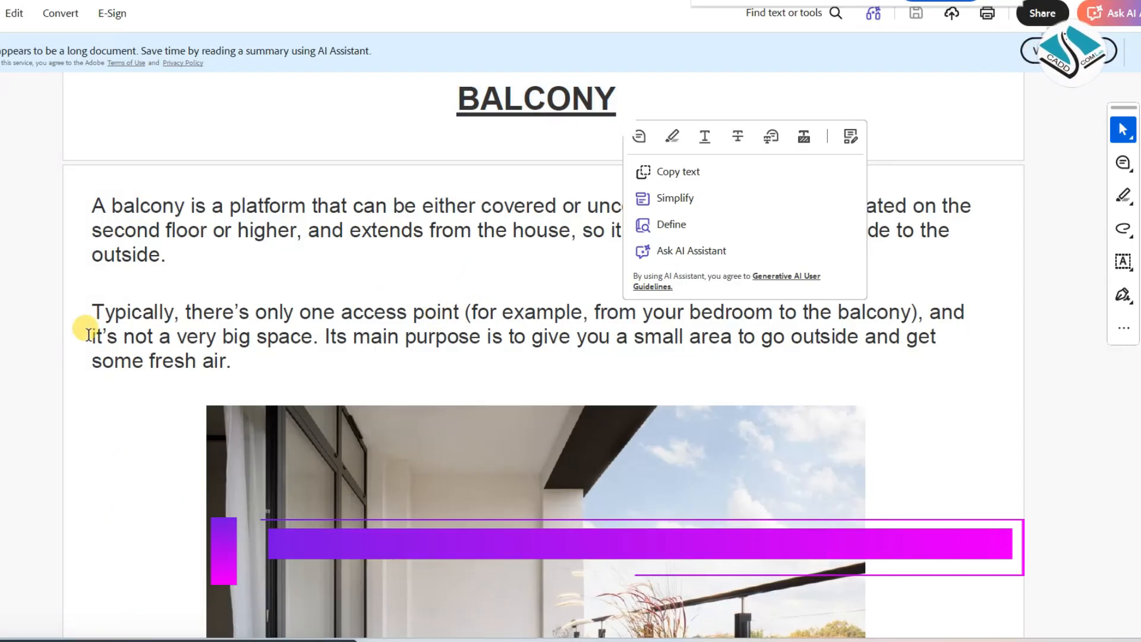
left_click_drag(624, 95, 455, 98)
left_click(258, 281)
scroll(257, 283, "up", 4)
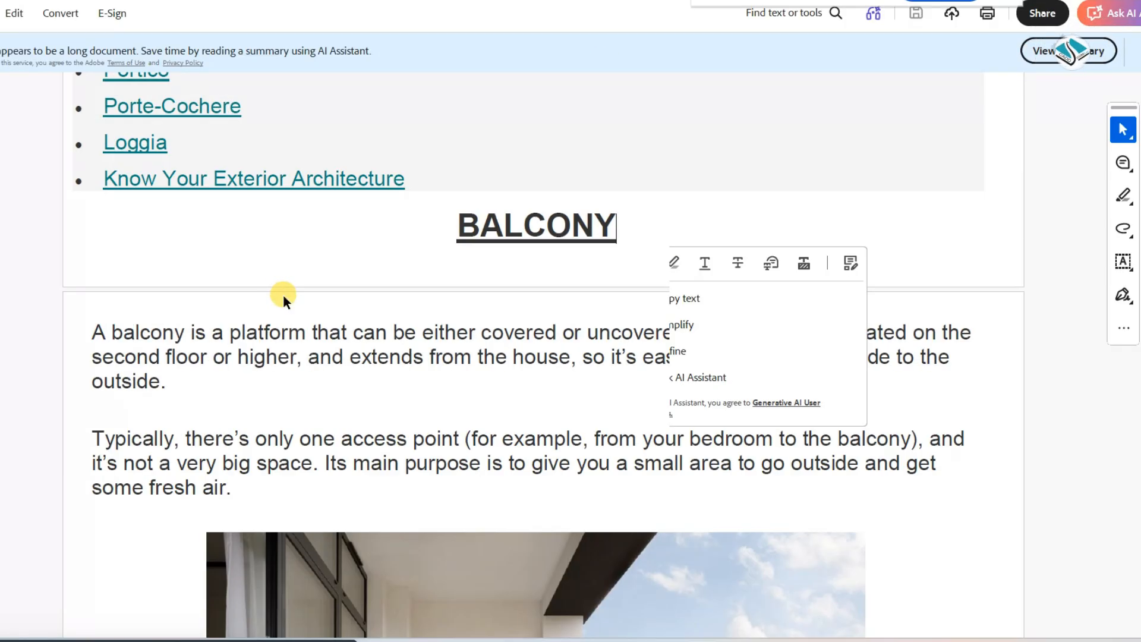
scroll(283, 294, "down", 2)
scroll(305, 295, "down", 1)
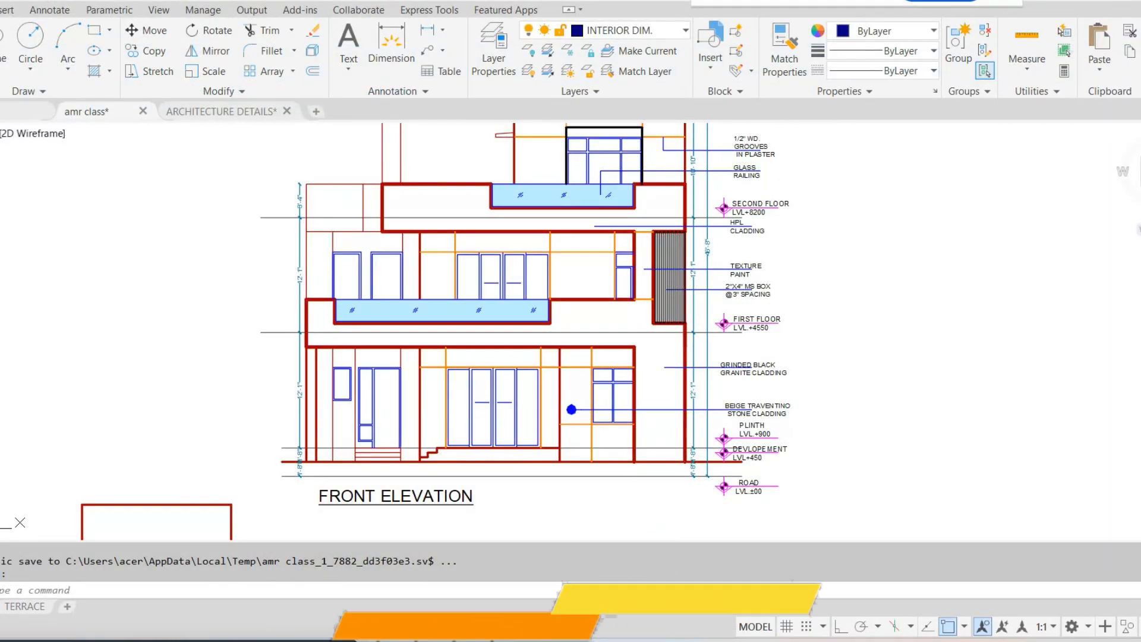
Reopen the home exterior architecture PDF from the exterior folder, hide the tools list and return to the BALCONY section enlarged
mouse_move(701, 639)
left_click(701, 606)
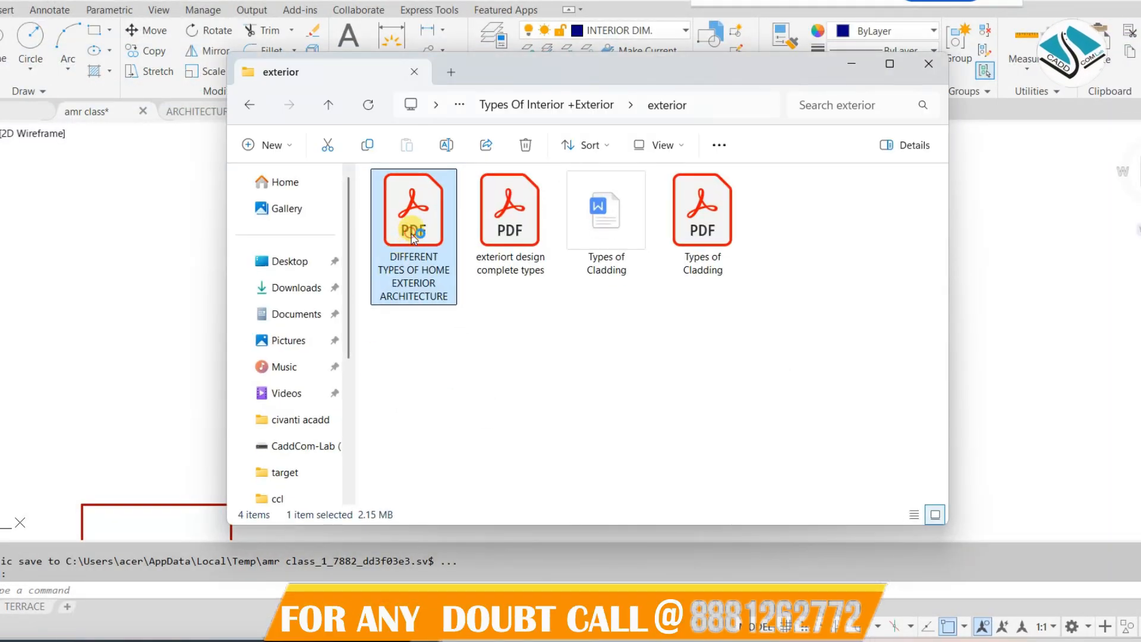
double_click(414, 235)
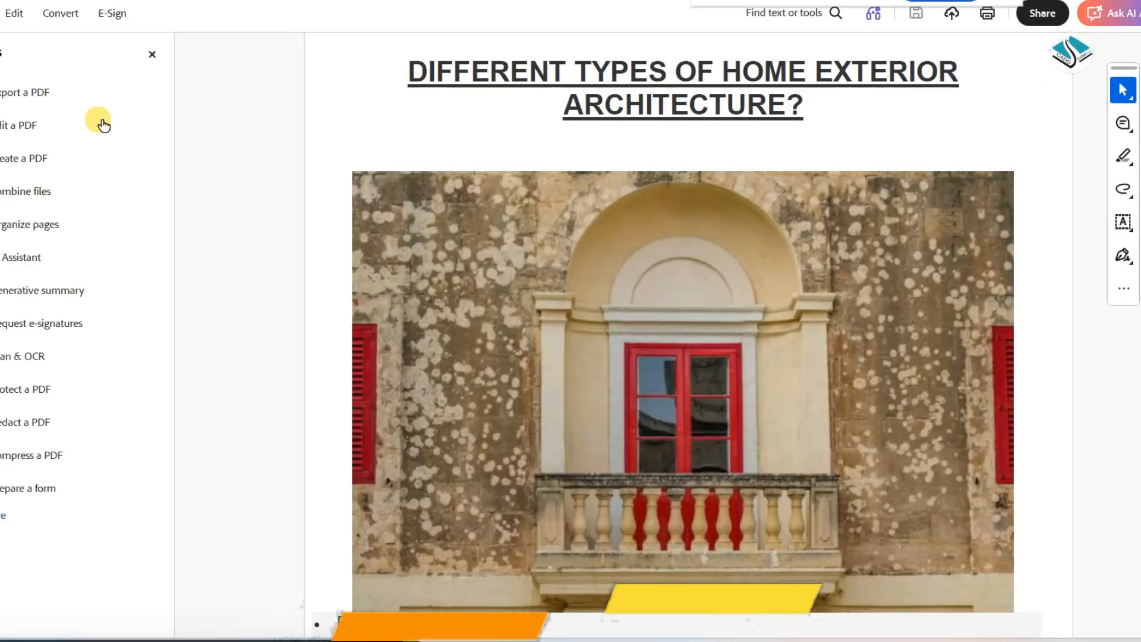
left_click(152, 54)
scroll(382, 278, "down", 10)
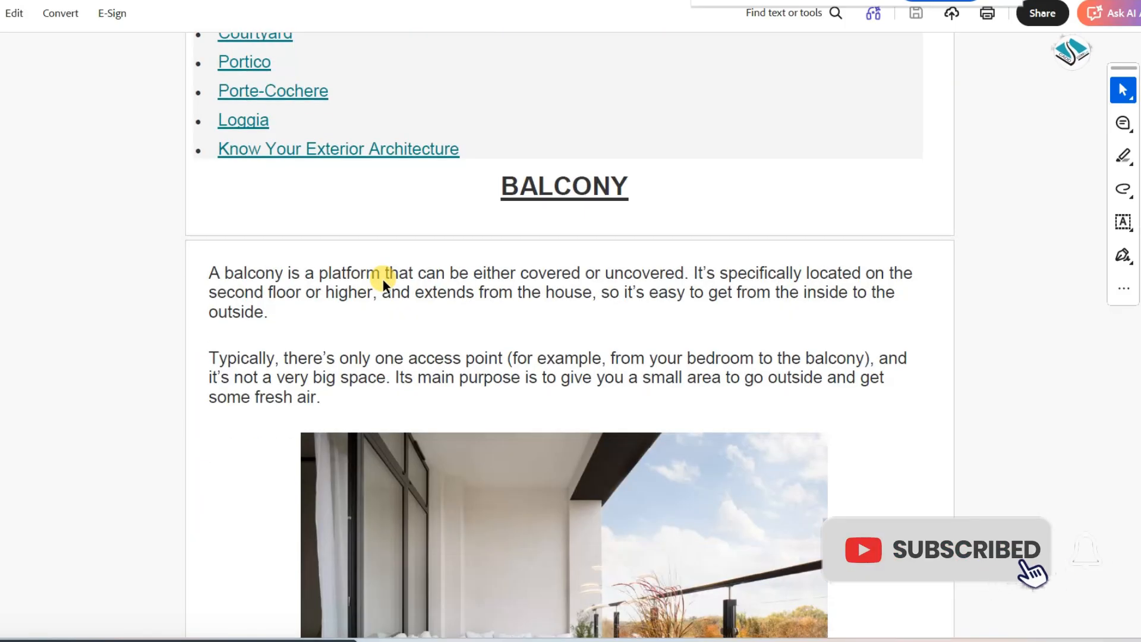
scroll(467, 333, "up", 2, "ctrl")
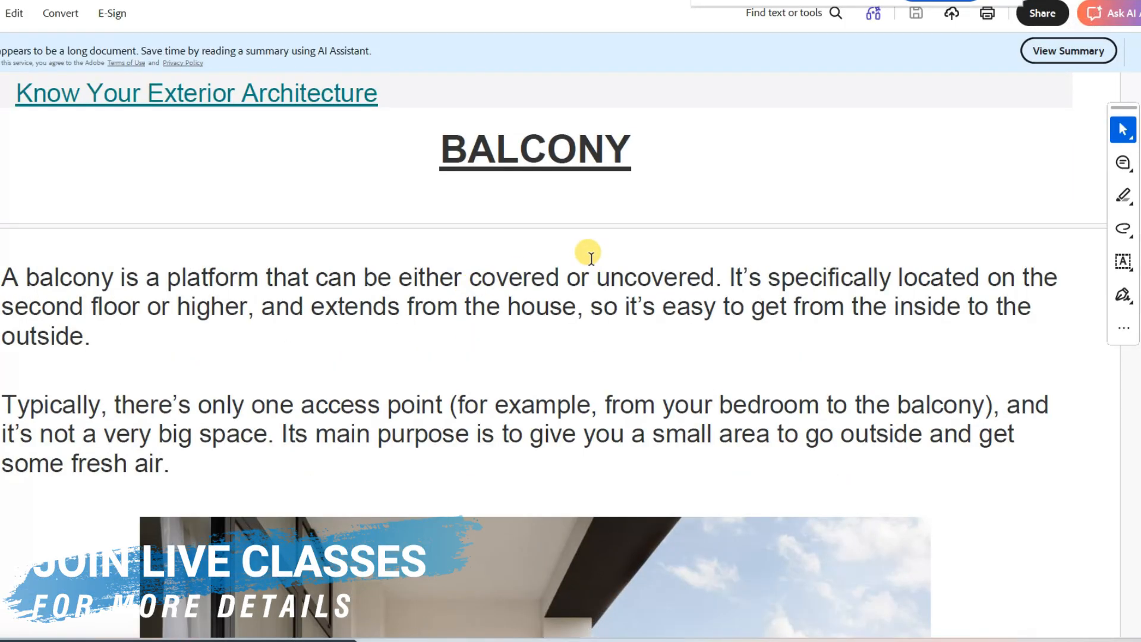
Read the first balcony paragraph by selecting its text phrase by phrase, then clear the selection
left_click_drag(2, 277, 626, 272)
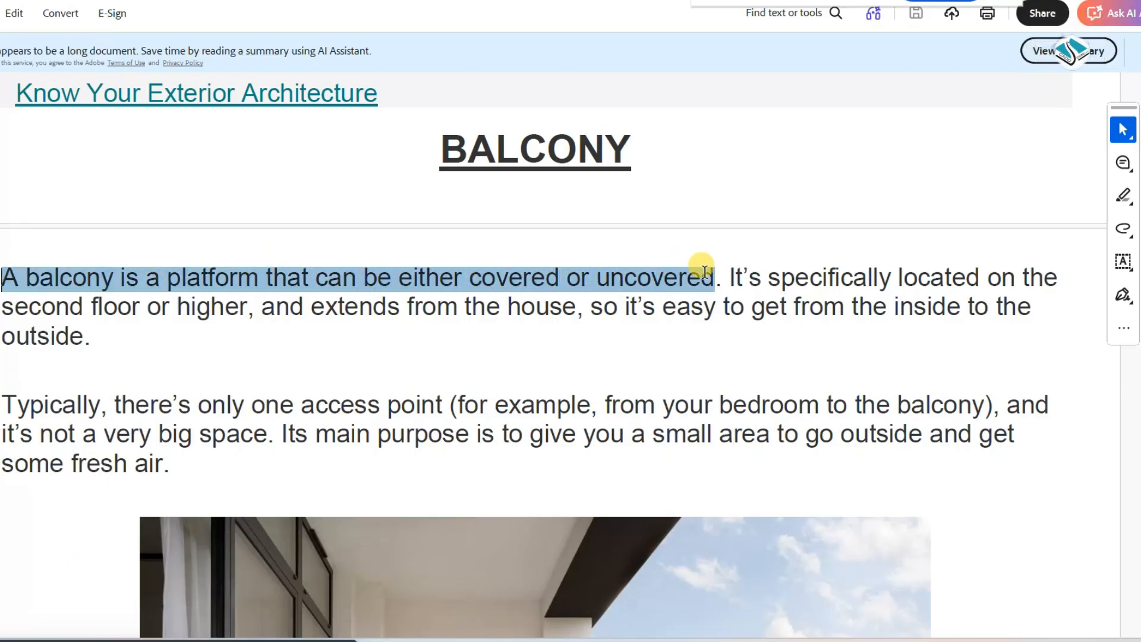
left_click_drag(726, 271, 586, 309)
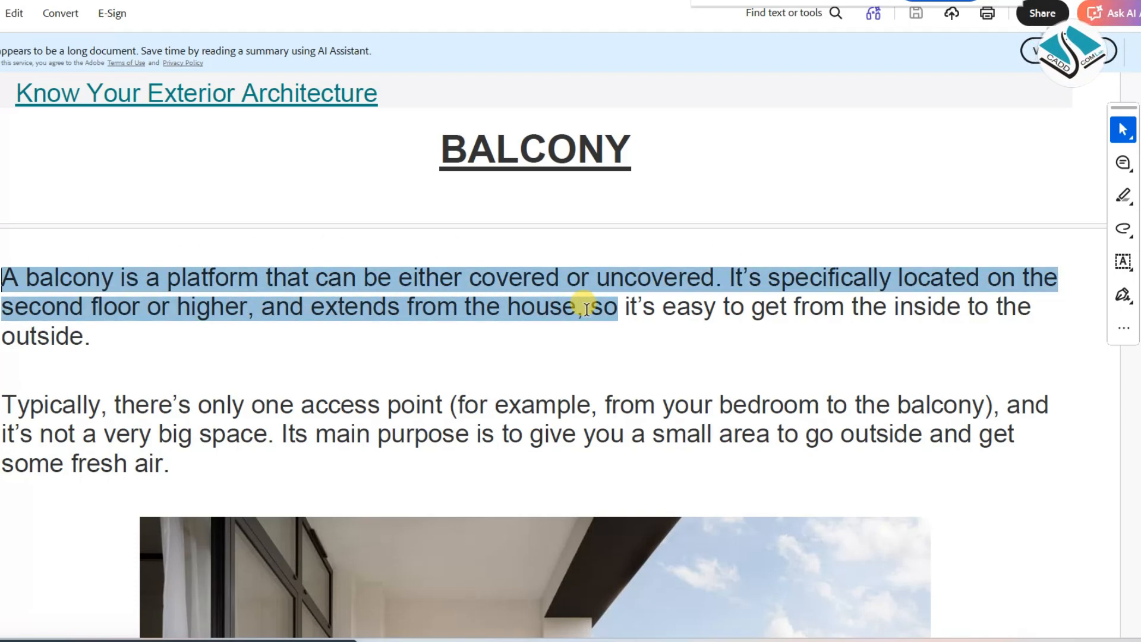
left_click_drag(599, 310, 177, 326)
scroll(486, 383, "down", 2)
scroll(486, 382, "down", 1)
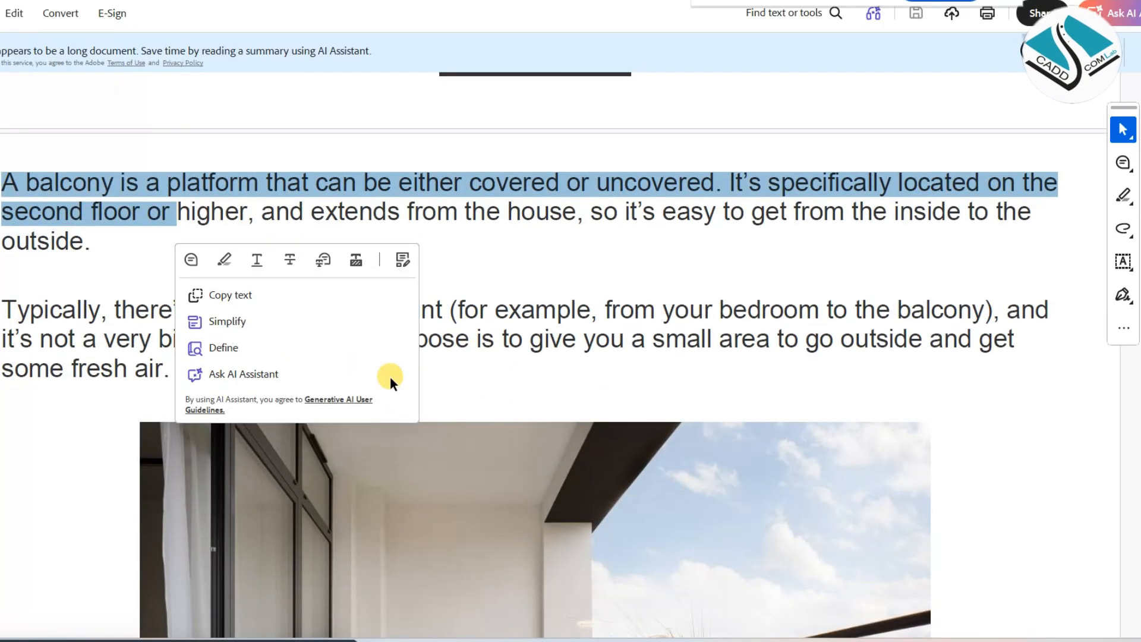
left_click(1, 410)
scroll(181, 408, "up", 4)
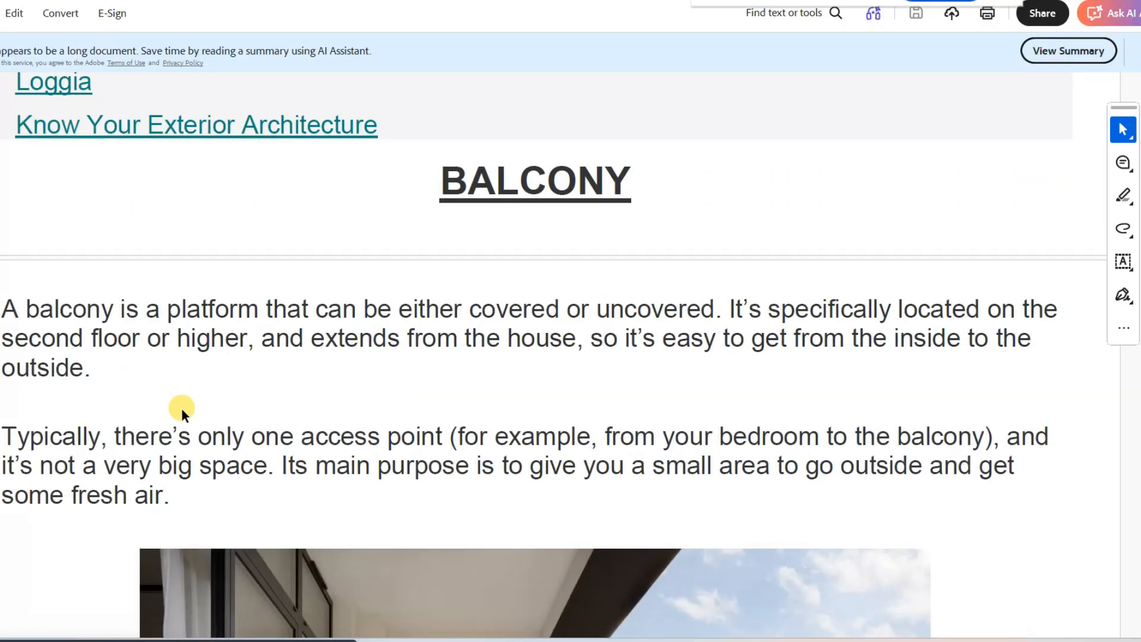
Go to the TERRACE section, select its heading to point it out and clear the selection
scroll(179, 405, "down", 20)
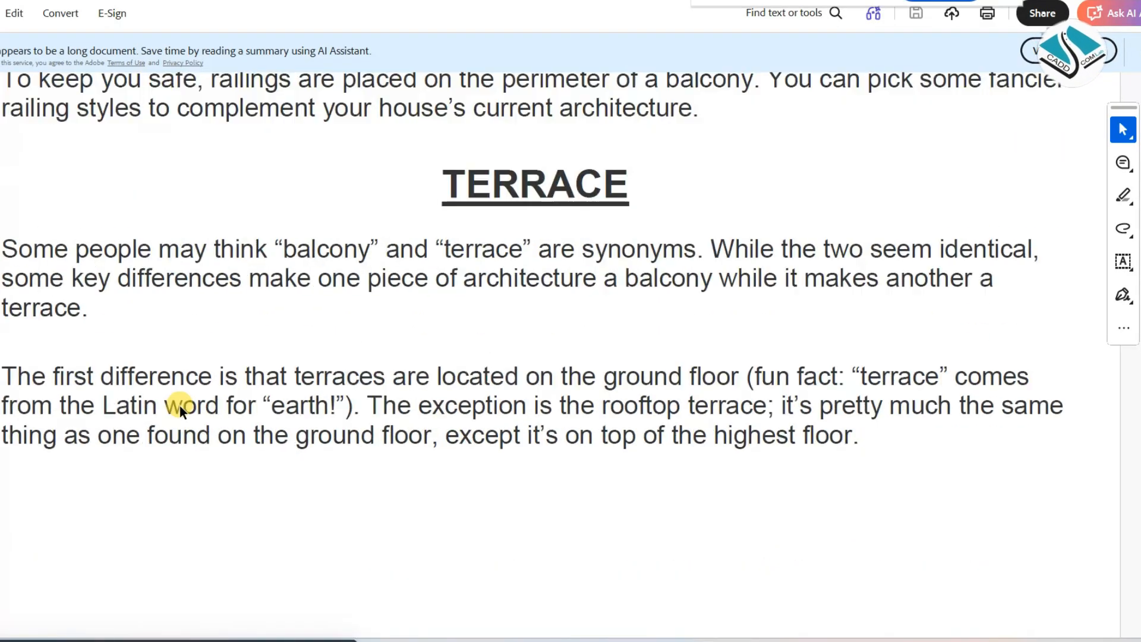
left_click_drag(437, 178, 630, 181)
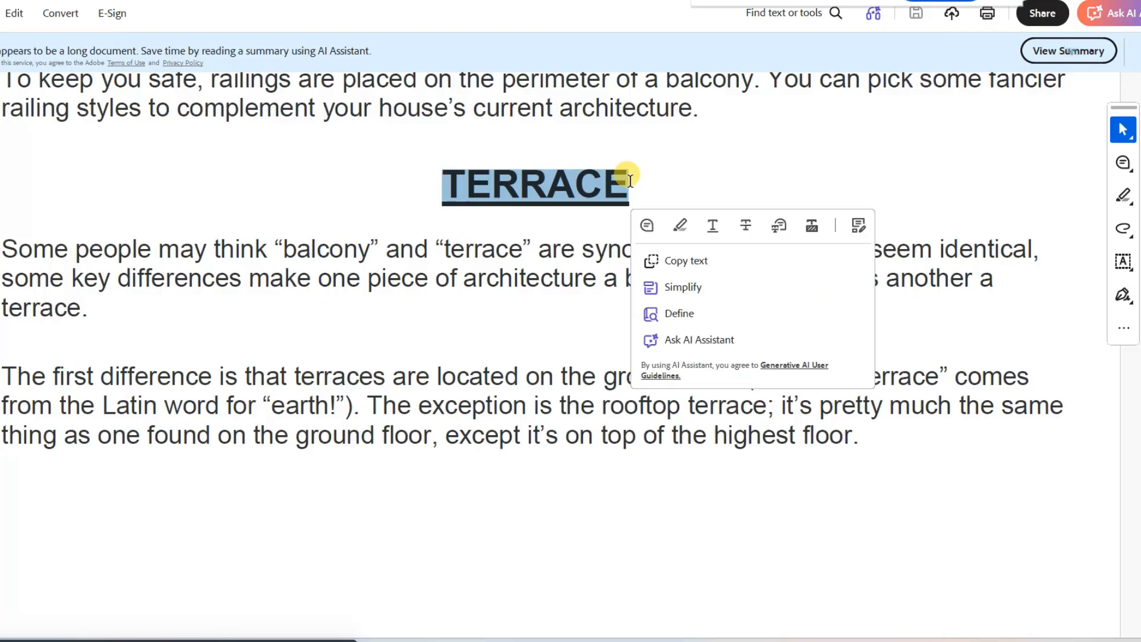
left_click(416, 331)
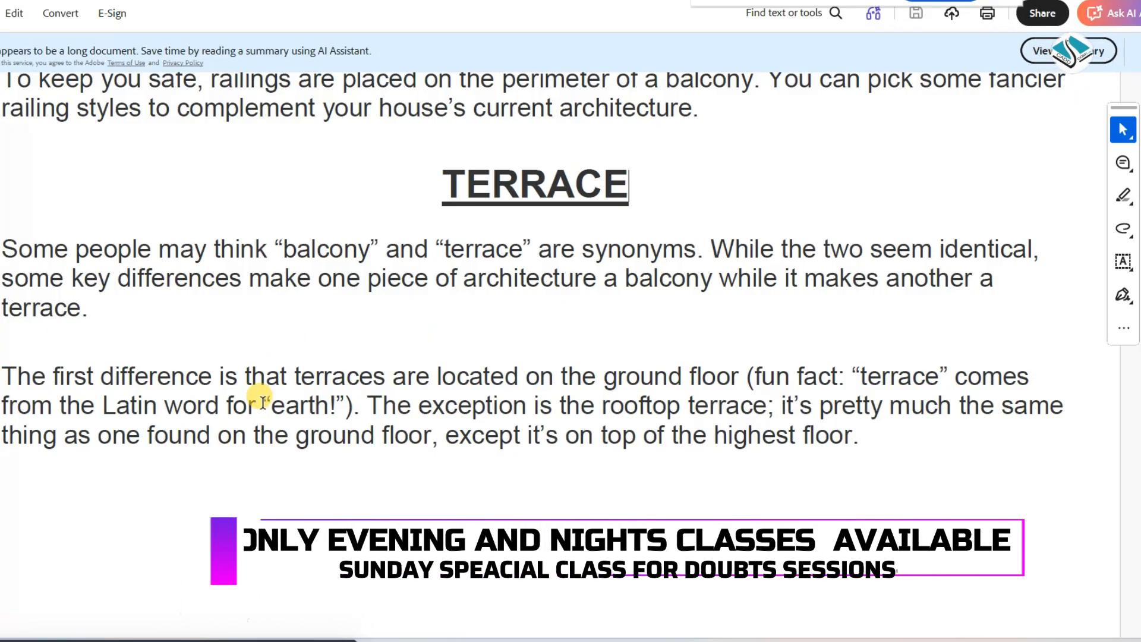
Select the opening TERRACE paragraphs to point them out, continue to the PORCH section and select its heading
left_click_drag(49, 269, 865, 458)
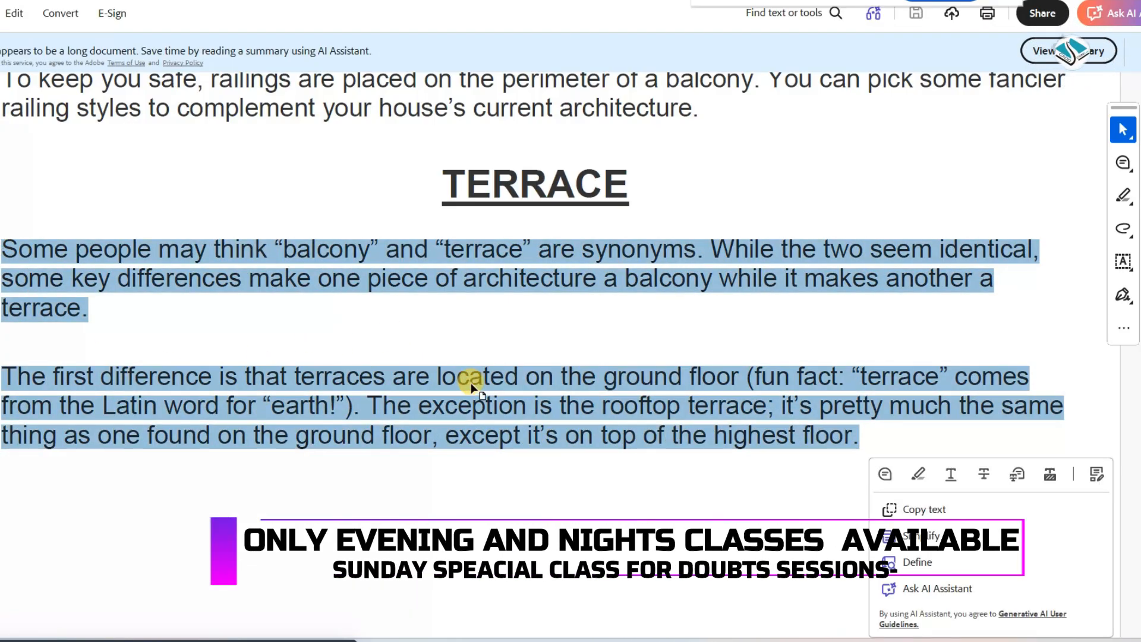
scroll(471, 376, "down", 10)
scroll(472, 380, "down", 5)
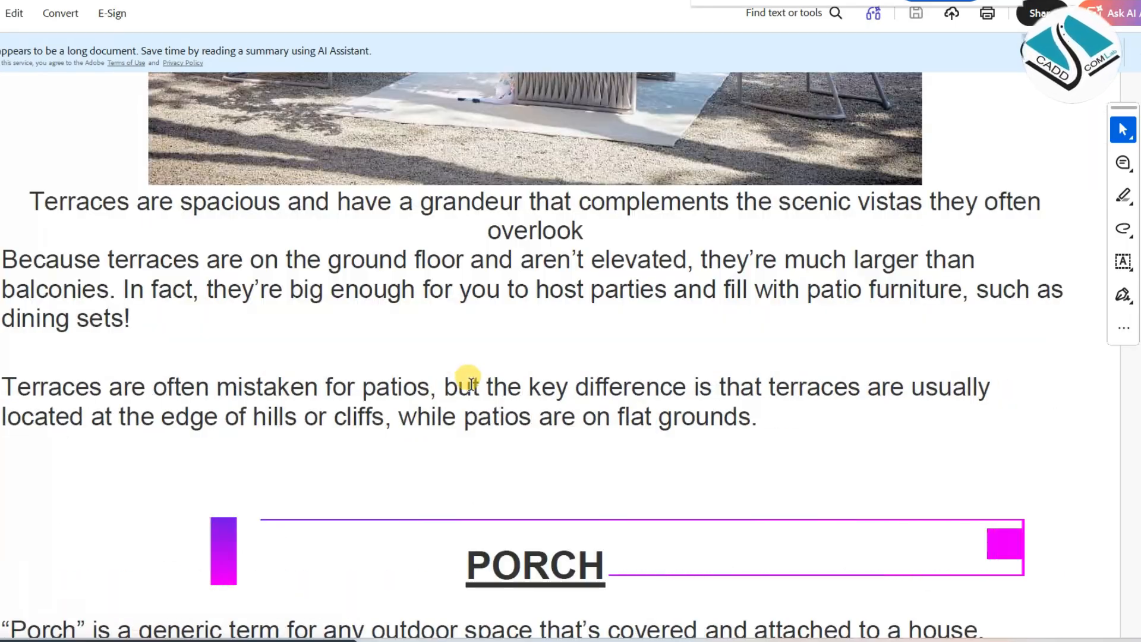
scroll(471, 381, "down", 3)
left_click_drag(465, 343, 603, 347)
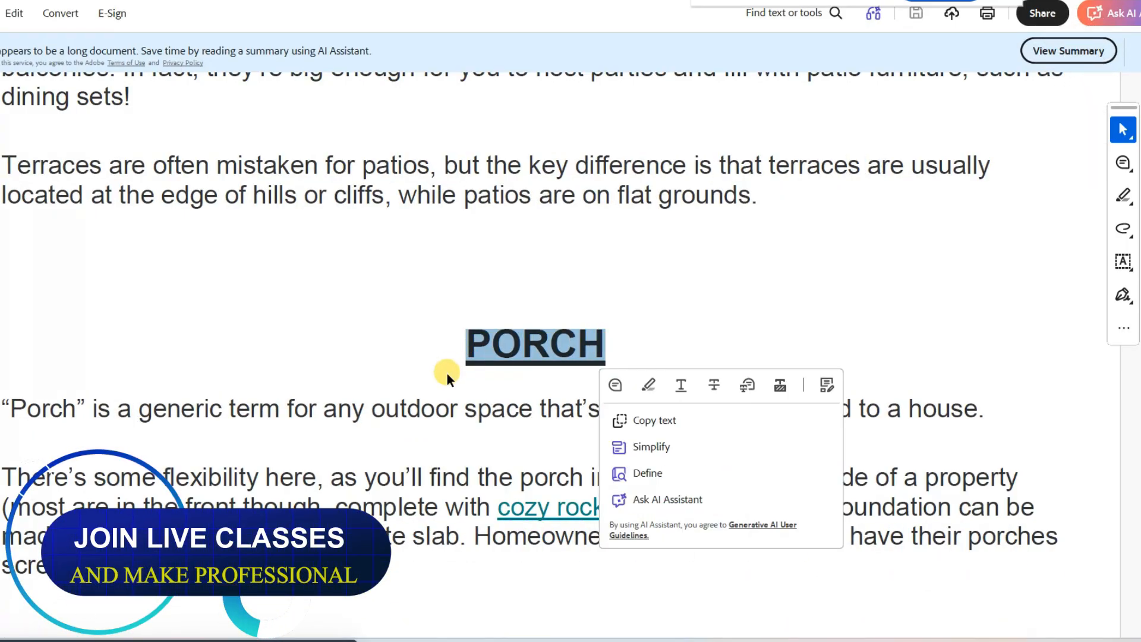
Continue past the porch photo and select the PATIO heading and the LANAI heading in turn to point them out
scroll(446, 372, "down", 15)
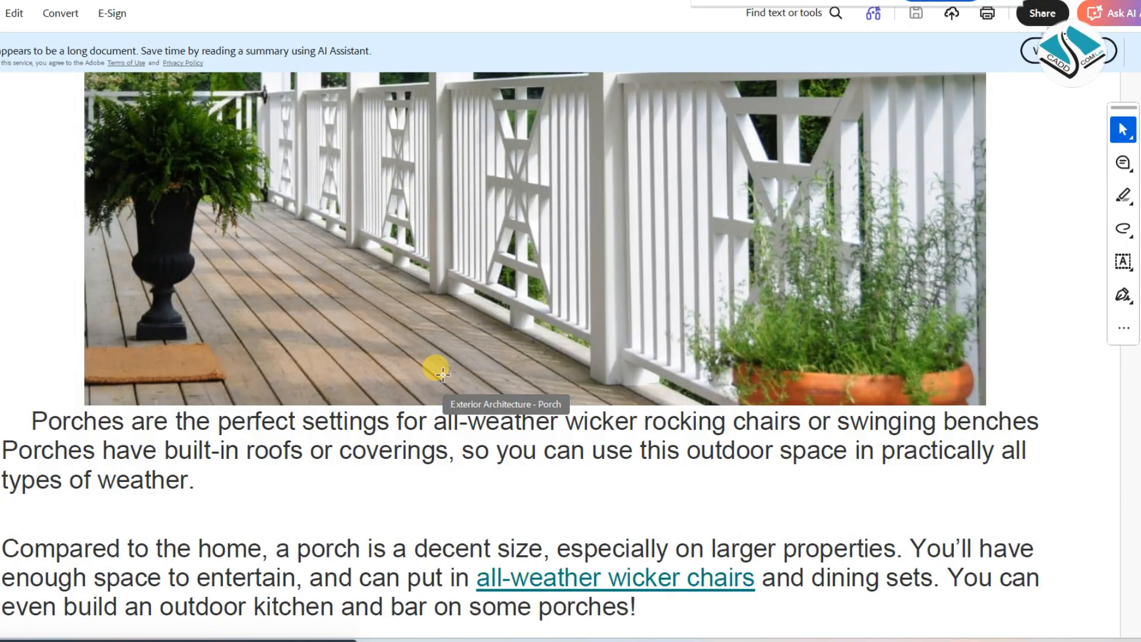
scroll(443, 373, "down", 5)
left_click_drag(471, 332, 591, 339)
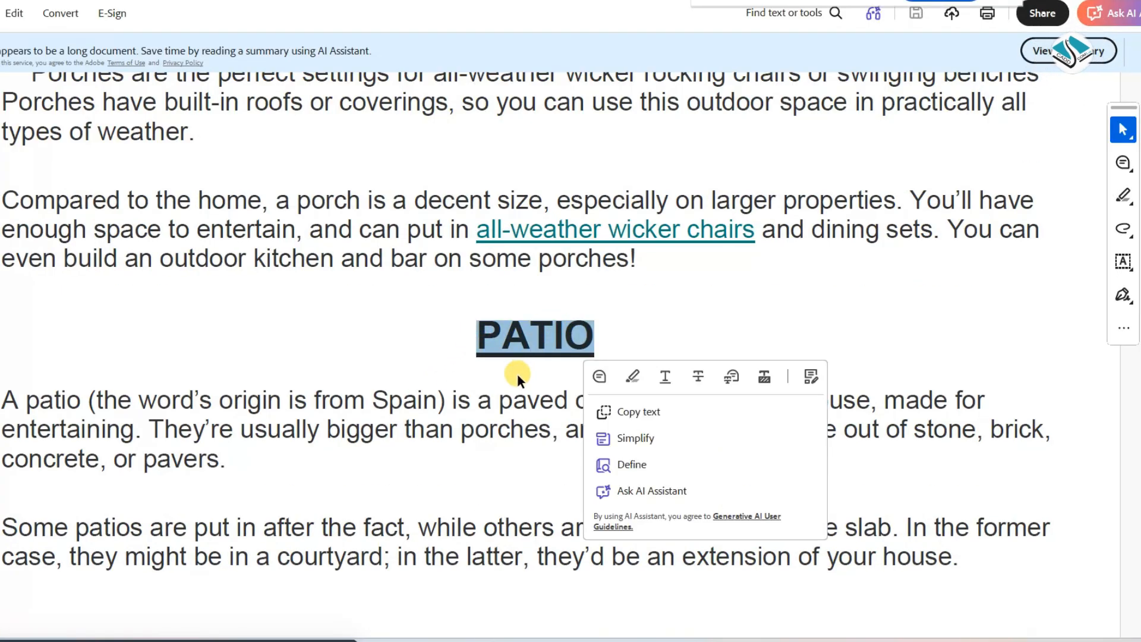
scroll(516, 373, "down", 20)
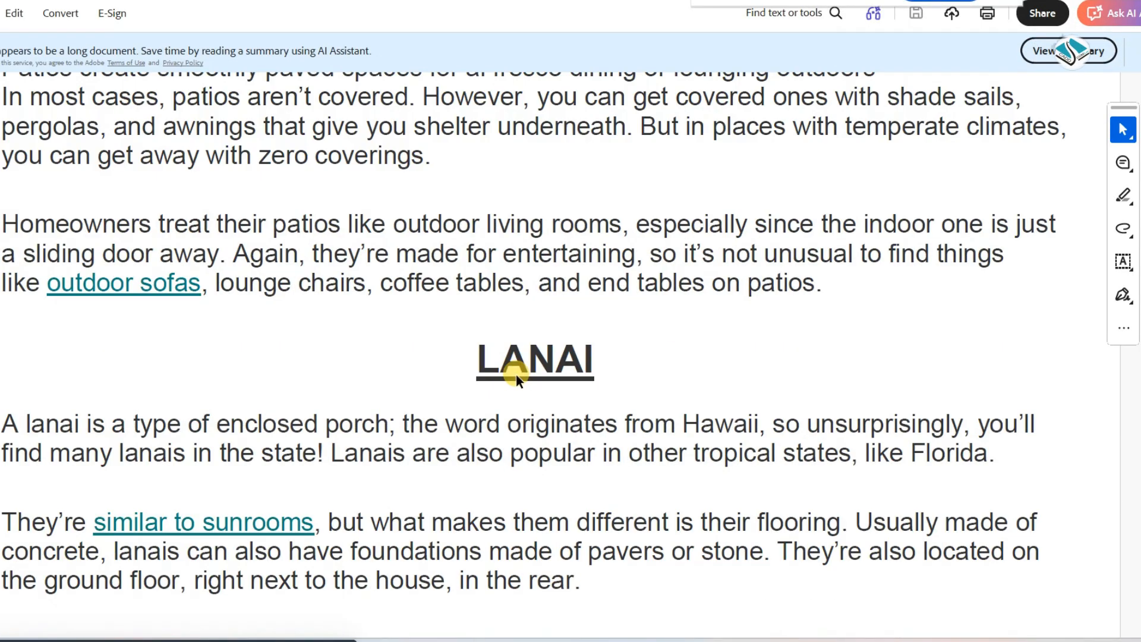
left_click_drag(473, 357, 594, 359)
Look through the rest of the lanai text, select the VERANDA heading and bring its opening paragraphs into view
scroll(502, 380, "down", 12)
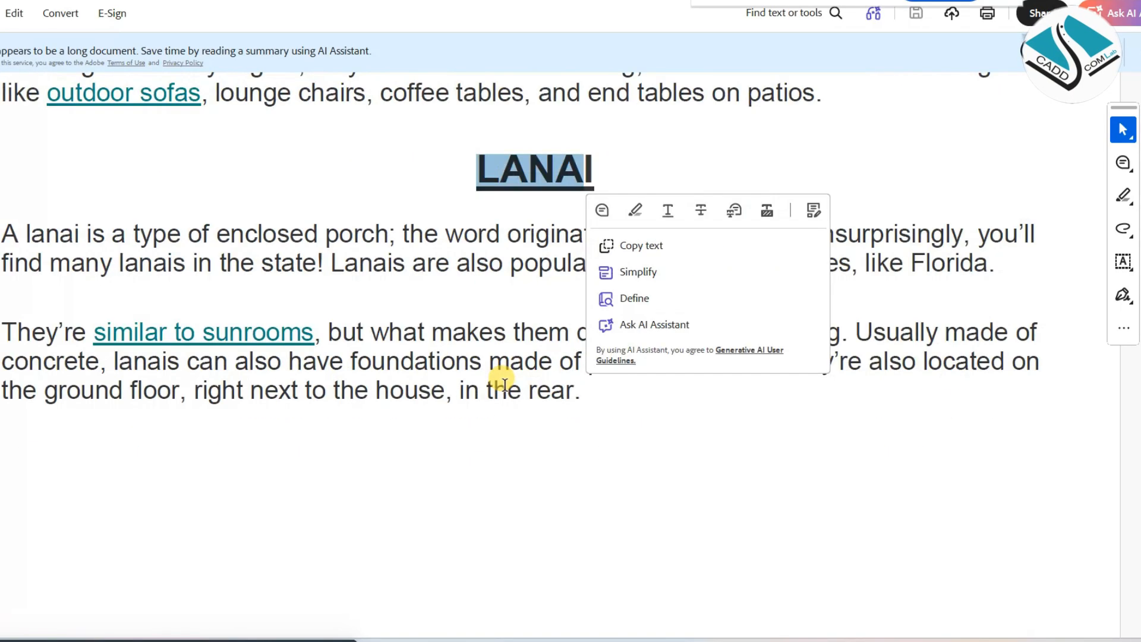
scroll(502, 381, "down", 10)
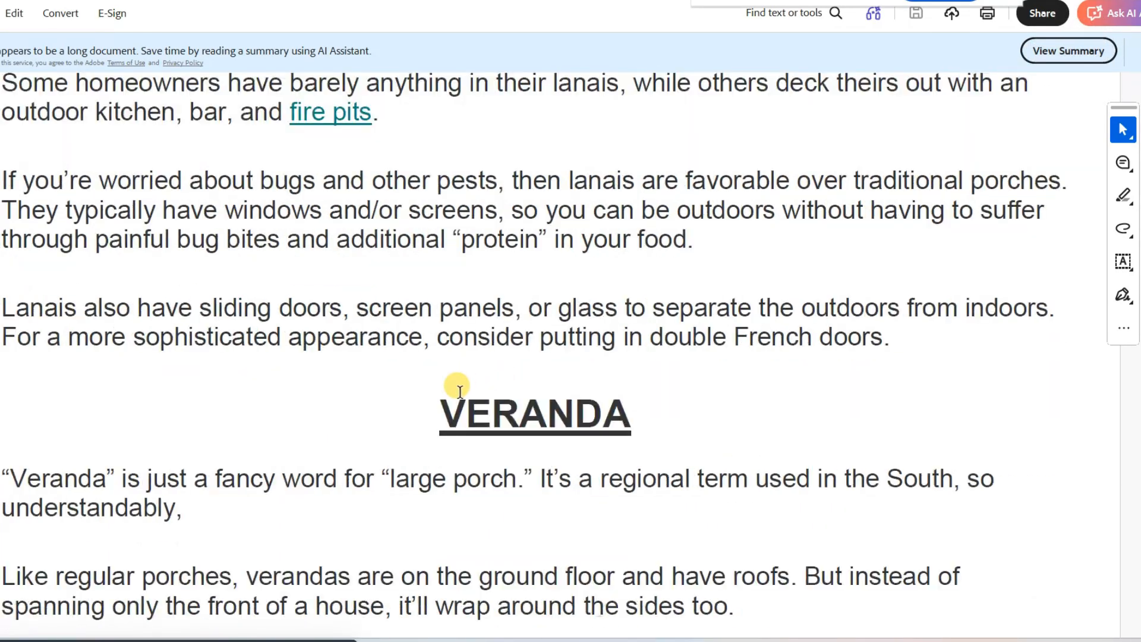
left_click_drag(441, 410, 622, 408)
scroll(433, 377, "down", 5)
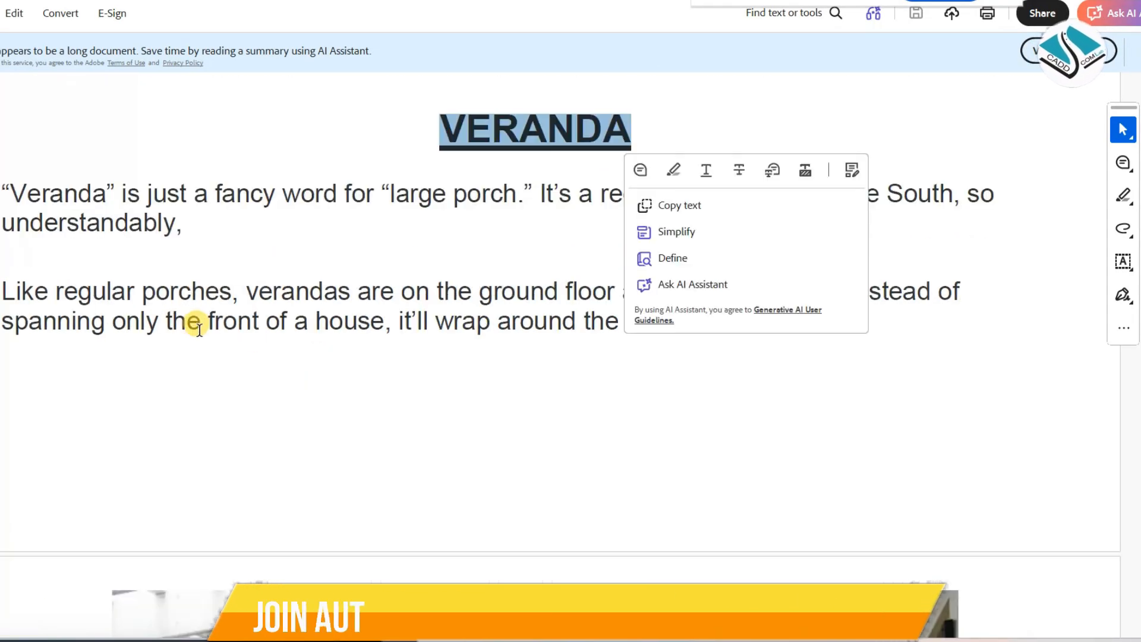
Read the first VERANDA paragraph by selecting its text from "Veranda" to "South", and clear the selection
left_click(185, 311)
left_click_drag(10, 190, 517, 199)
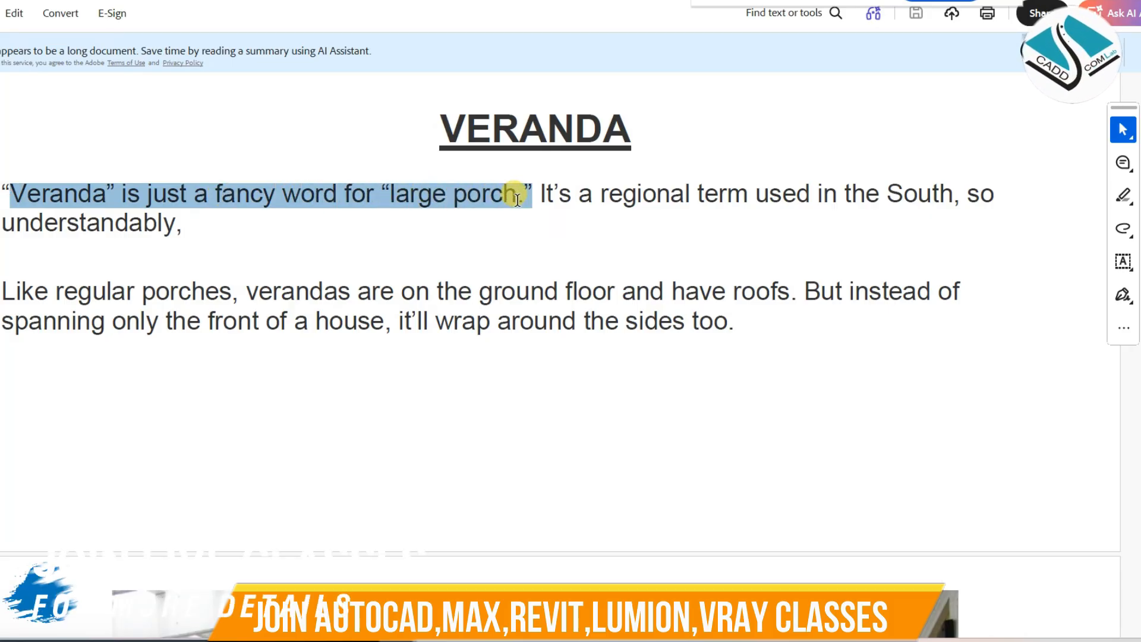
left_click_drag(544, 201, 919, 210)
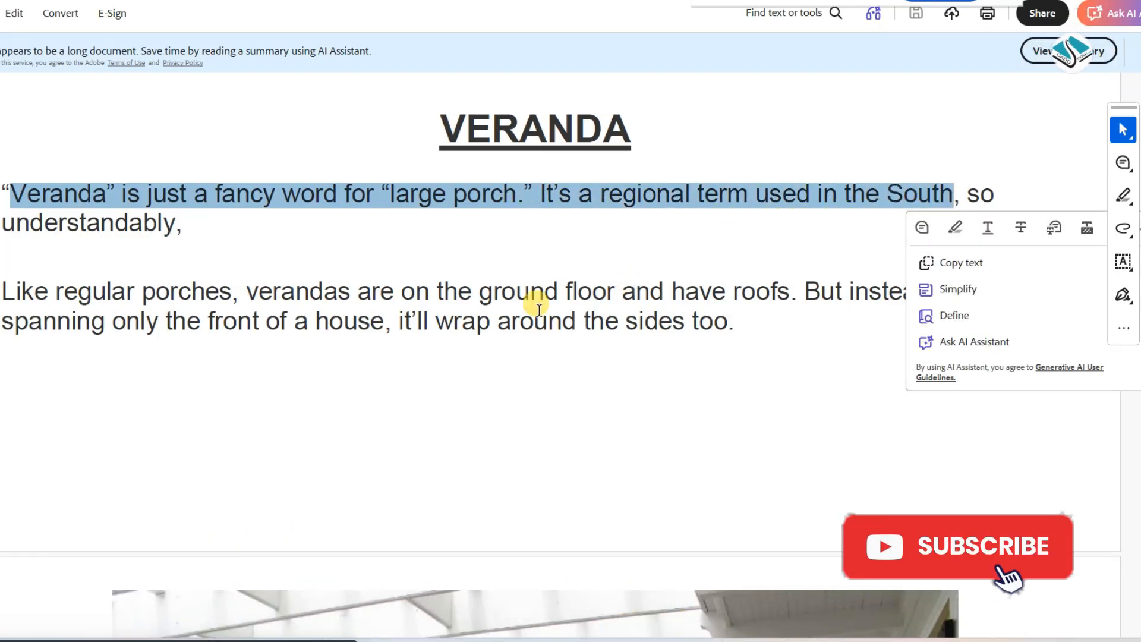
left_click(485, 343)
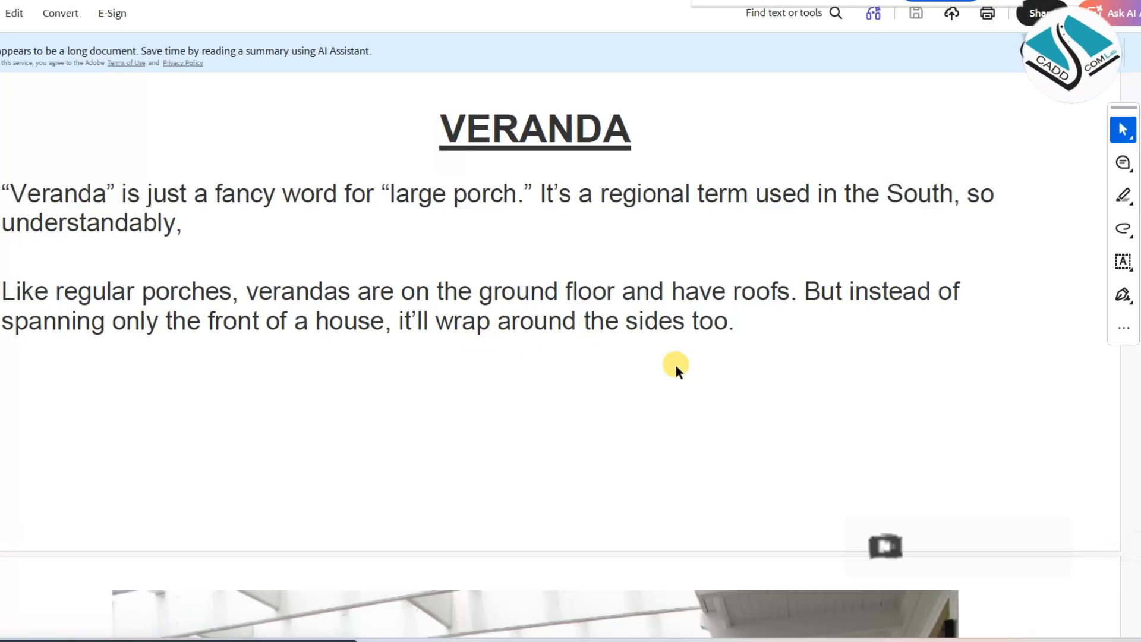
Go to the DECK section, select its heading to point it out and clear the selection
scroll(676, 365, "down", 15)
scroll(659, 377, "down", 3)
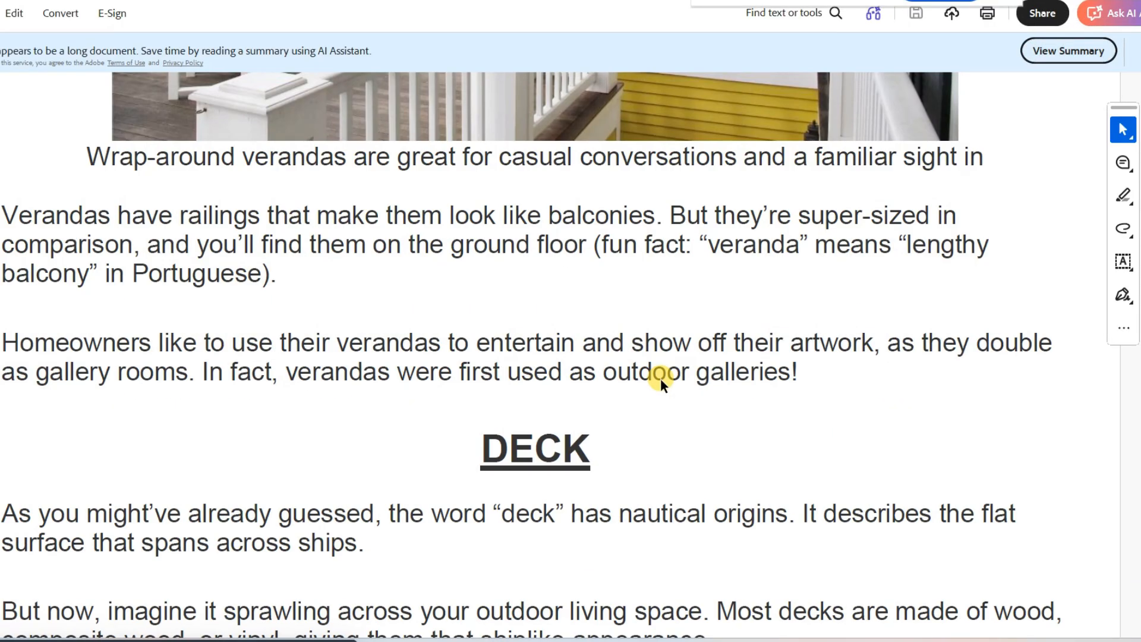
left_click_drag(479, 464, 520, 462)
scroll(521, 462, "down", 3)
left_click(280, 407)
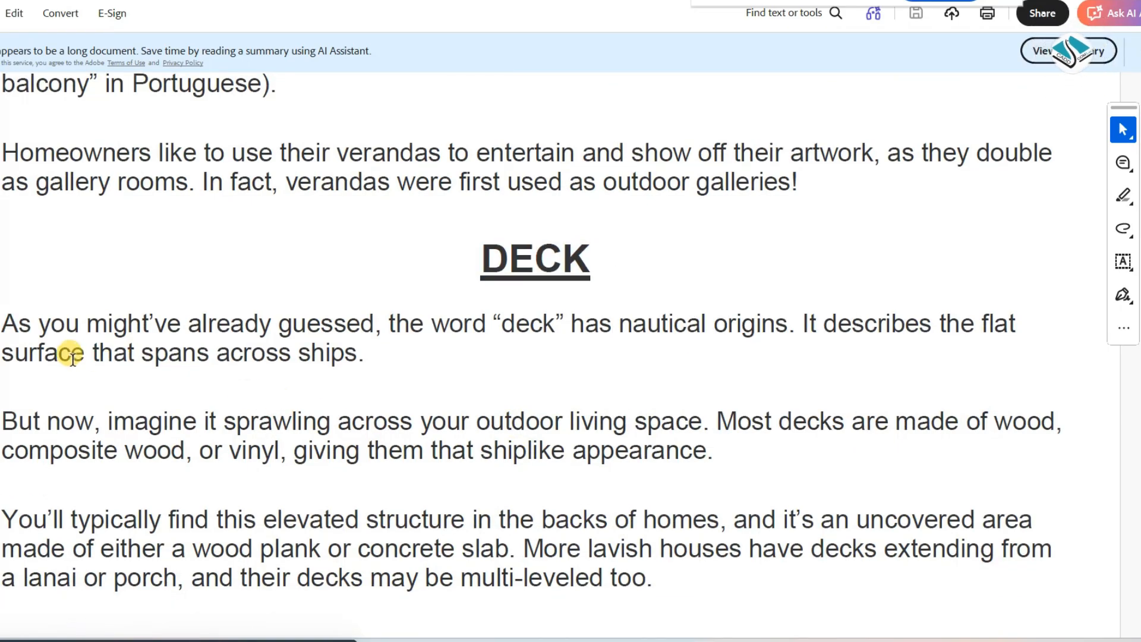
Go to the COURTYARD section, point out its heading by selecting it, and select the first paragraph's text
scroll(74, 358, "down", 18)
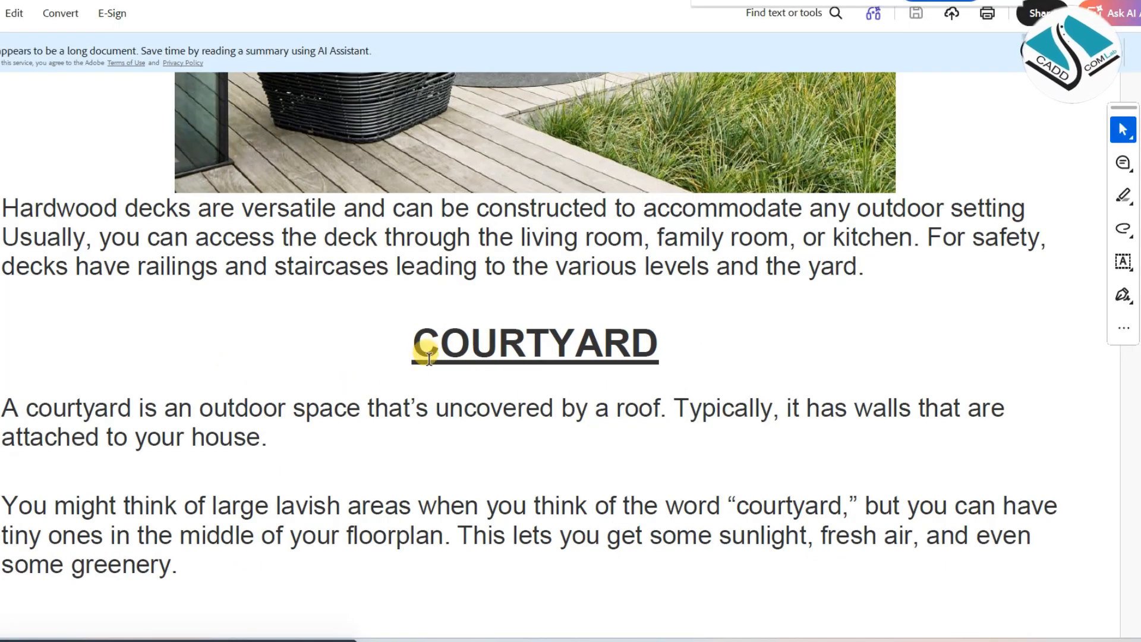
left_click_drag(428, 356, 647, 340)
scroll(412, 392, "down", 2)
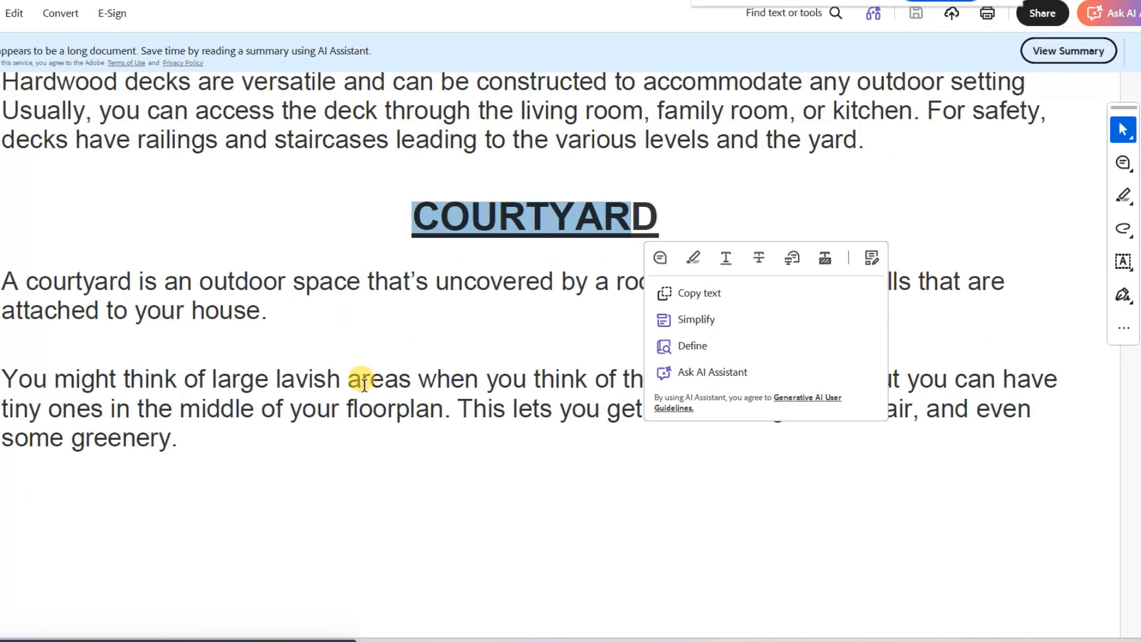
left_click(382, 341)
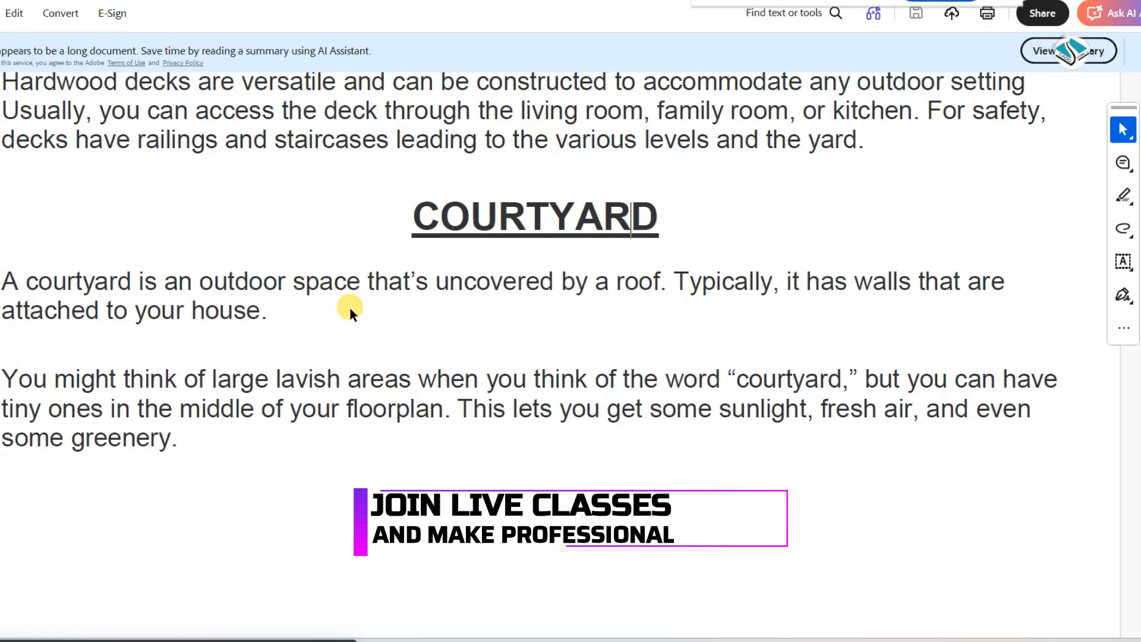
left_click_drag(259, 310, 27, 285)
Go past the courtyard photo to the PORTICO section and select its heading to point it out
scroll(323, 348, "down", 15)
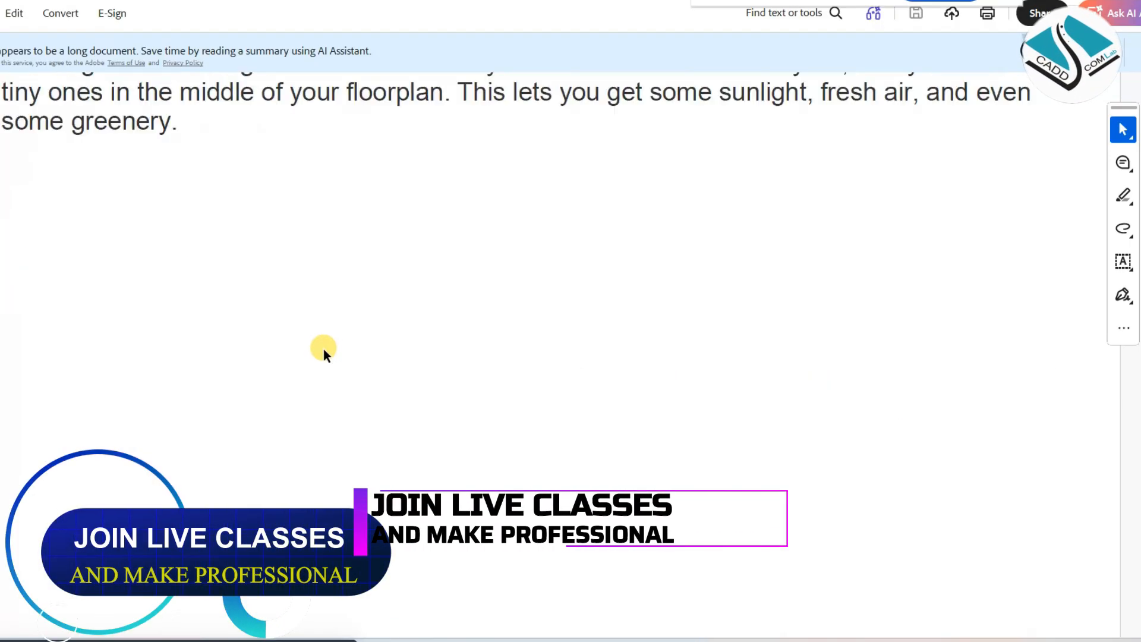
scroll(324, 348, "down", 10)
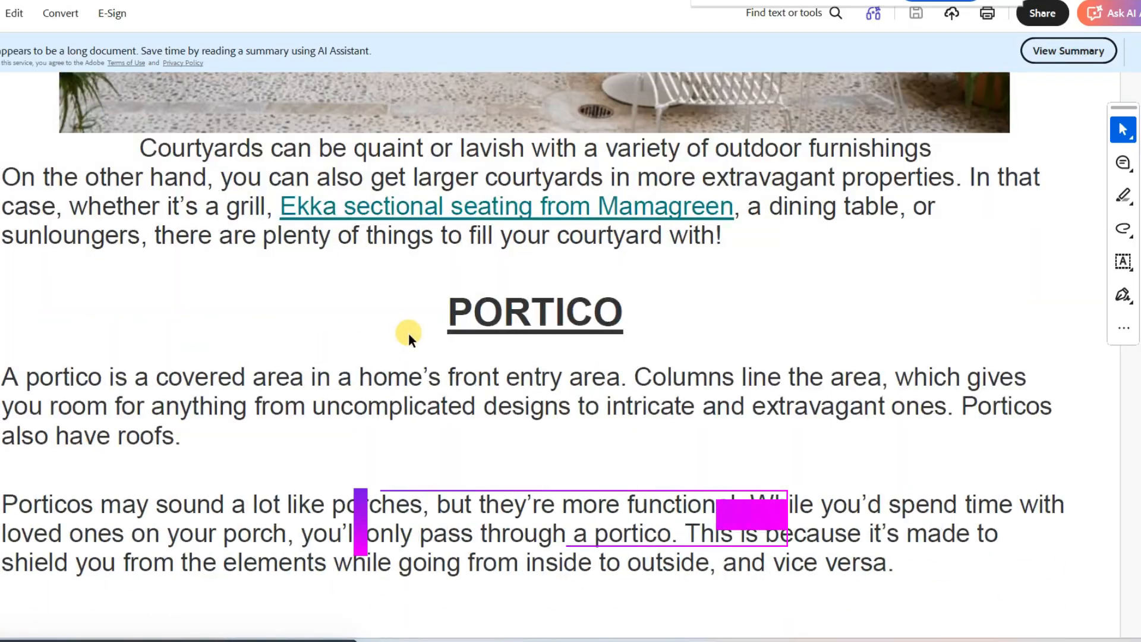
left_click_drag(444, 315, 662, 312)
Point out the PORTE-COCHERE heading by selecting it, clear the selection and view the section's house photo
scroll(453, 374, "down", 4)
scroll(453, 372, "down", 15)
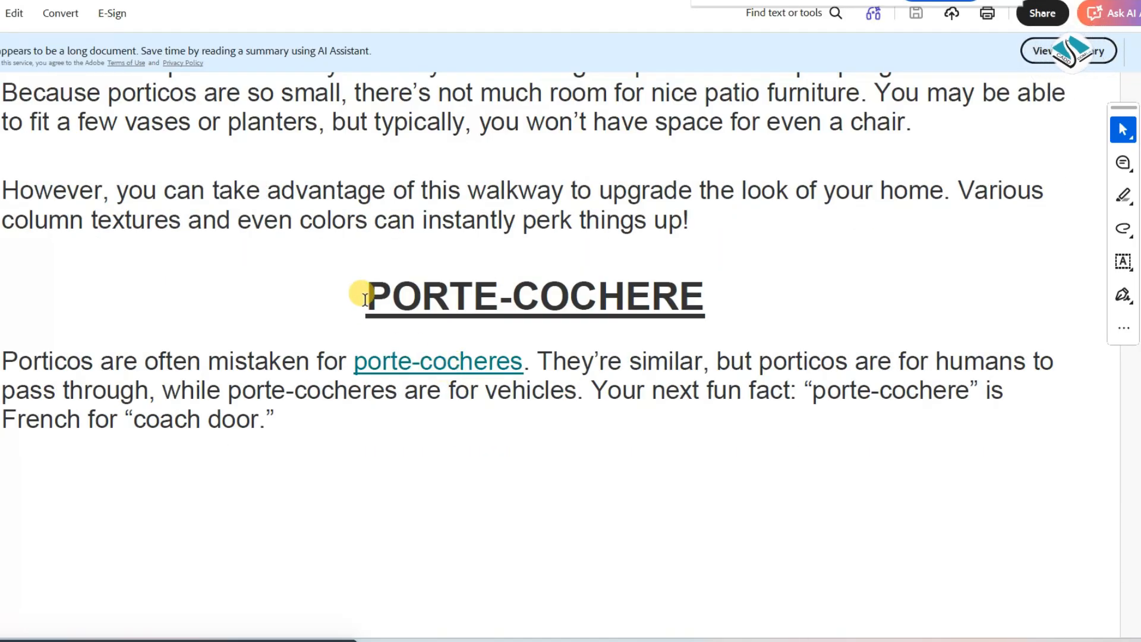
left_click_drag(363, 296, 704, 300)
scroll(377, 351, "down", 5)
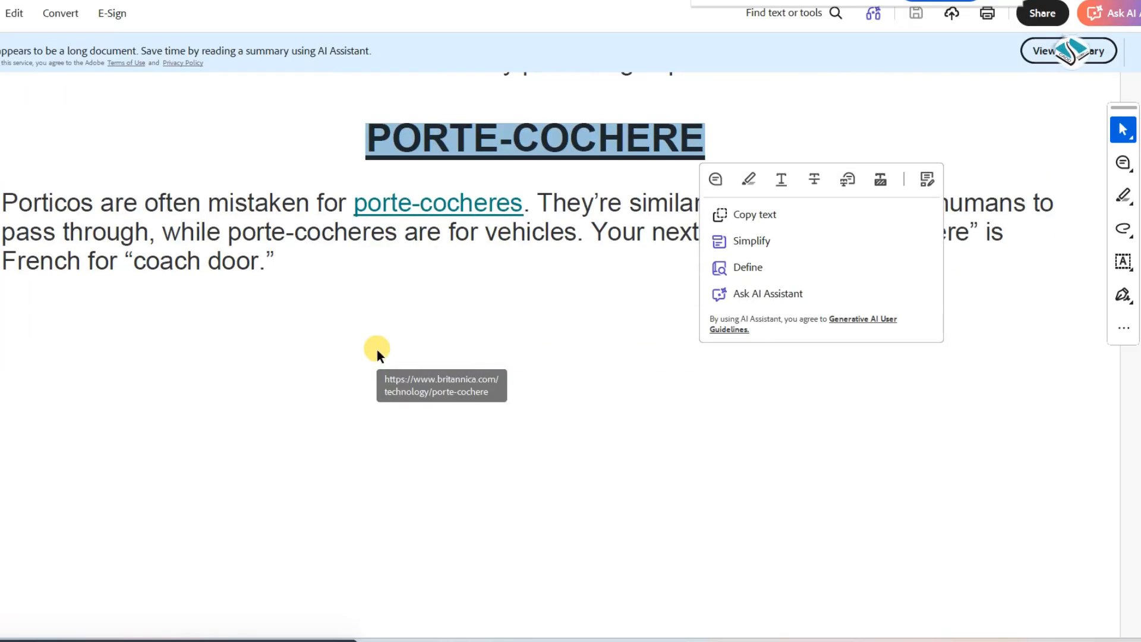
left_click(358, 343)
scroll(358, 343, "down", 10)
scroll(357, 344, "down", 8)
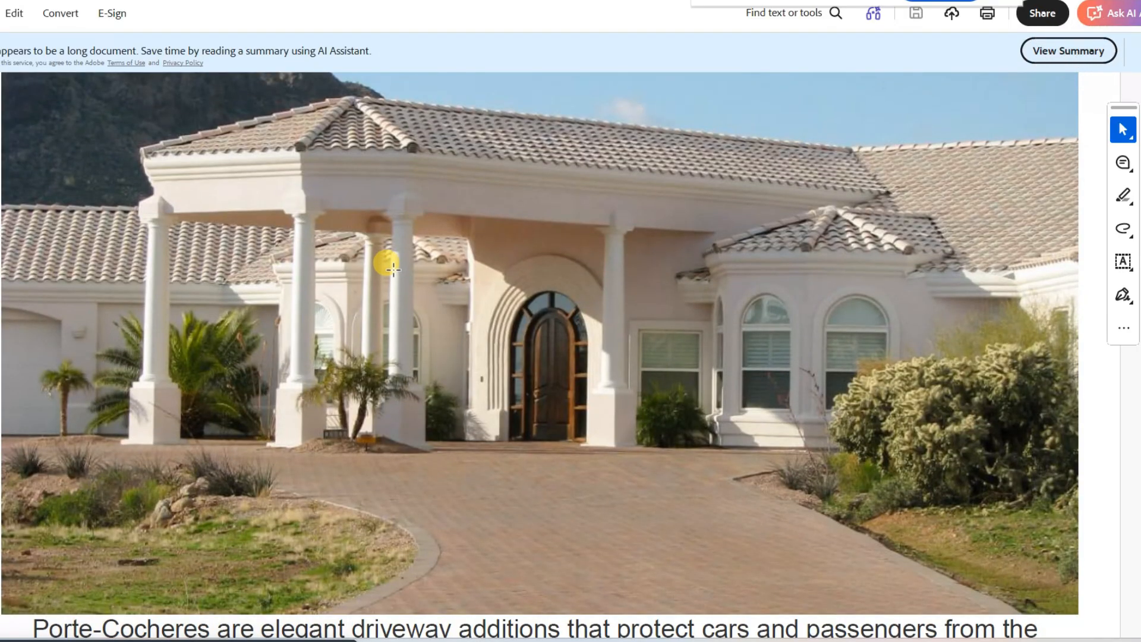
Point out the LOGGIA heading by selecting it, clear the selection and view the section's arcade photo
scroll(386, 265, "down", 8)
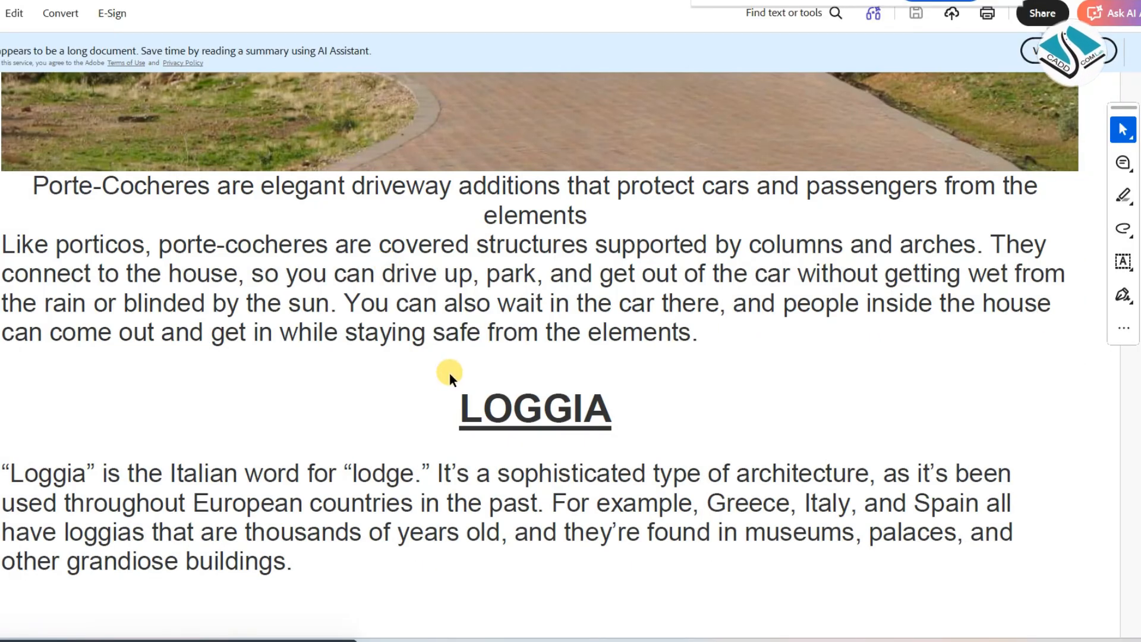
left_click_drag(454, 390, 617, 408)
scroll(418, 385, "down", 3)
left_click(432, 401)
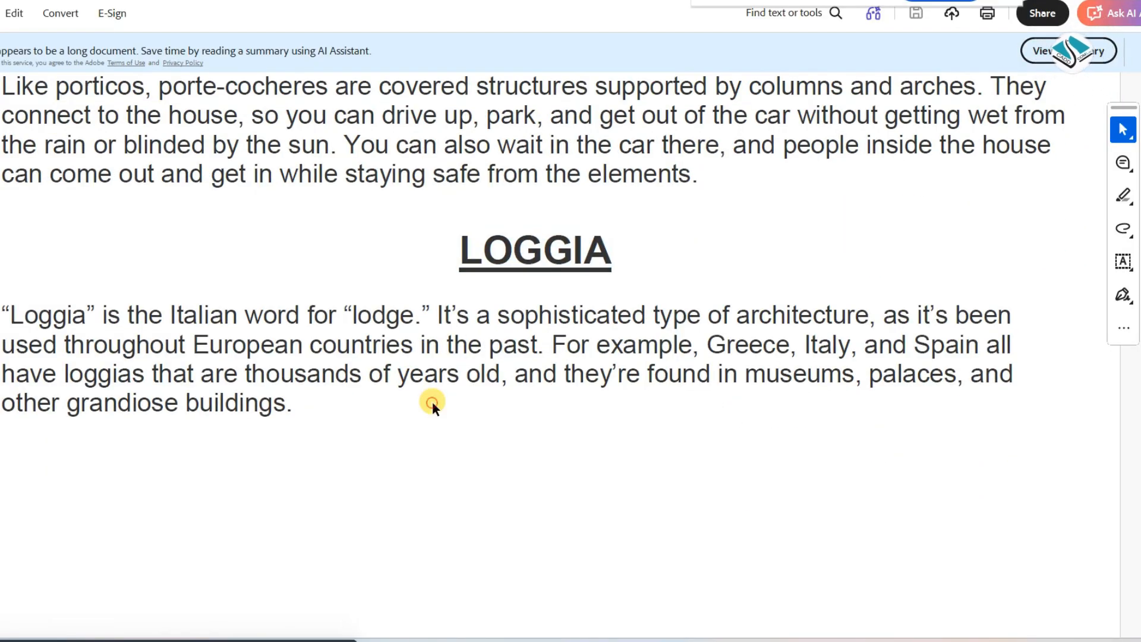
scroll(433, 400, "down", 15)
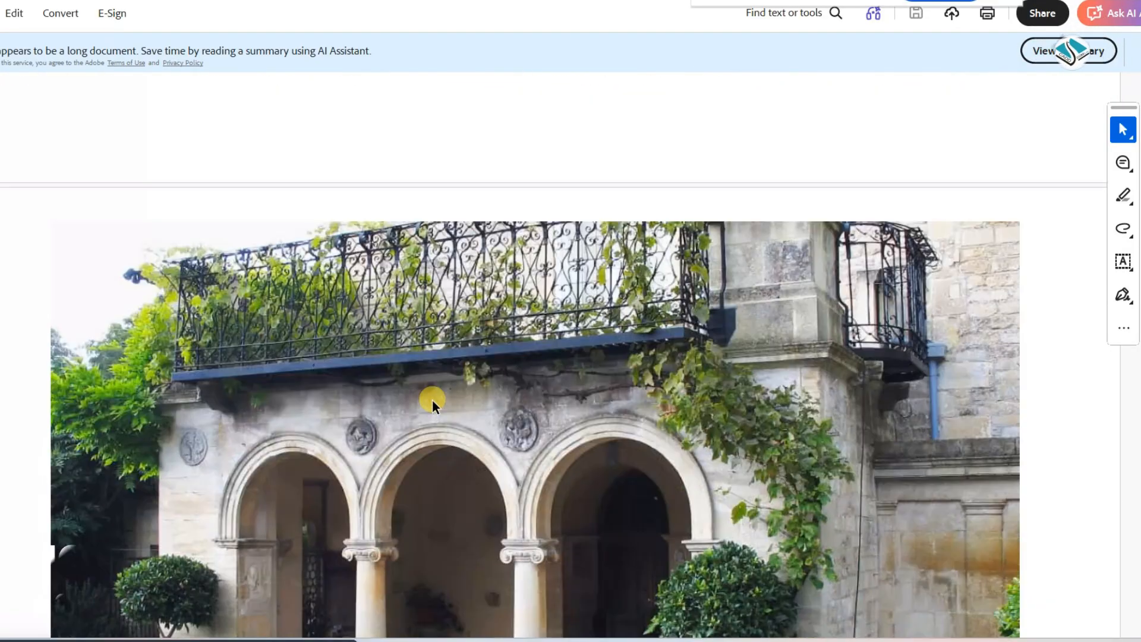
scroll(431, 398, "down", 8)
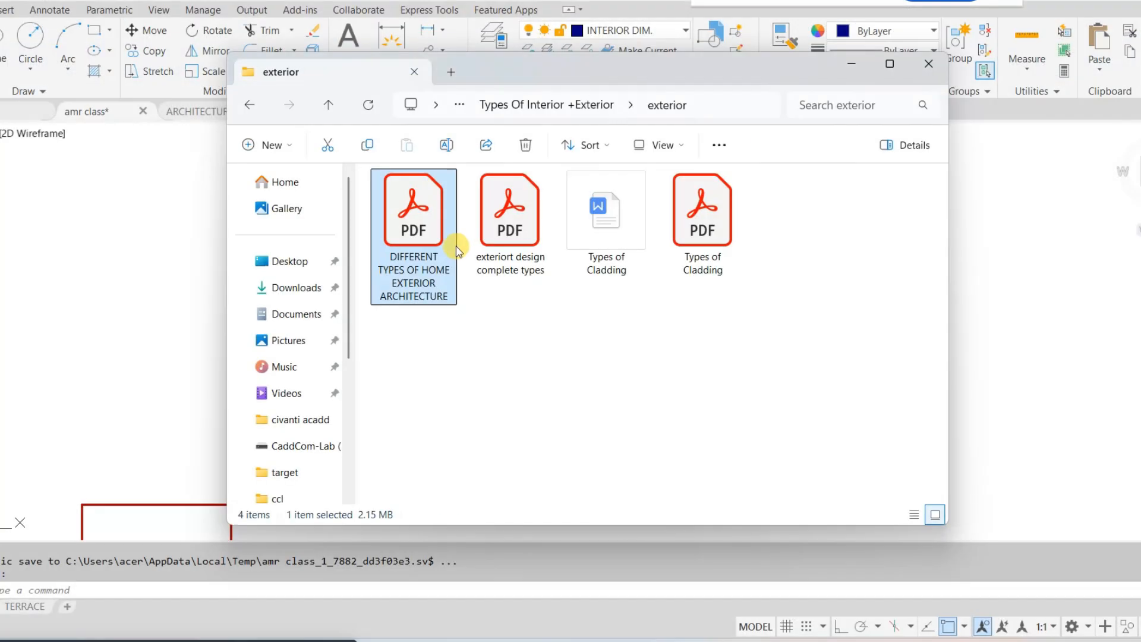
Open the "exteriort design complete types" PDF from the exterior folder, select the "1. COASTAL" heading and dismiss the security warning
double_click(542, 273)
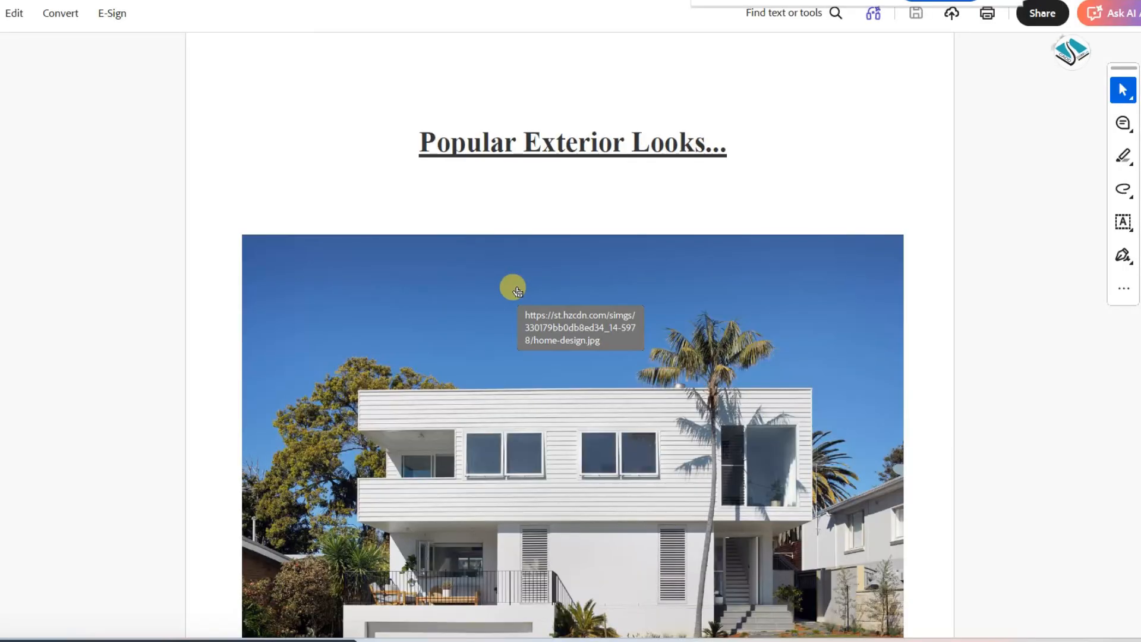
scroll(509, 287, "up", 2, "ctrl")
scroll(511, 289, "down", 10)
left_click_drag(279, 226, 72, 226)
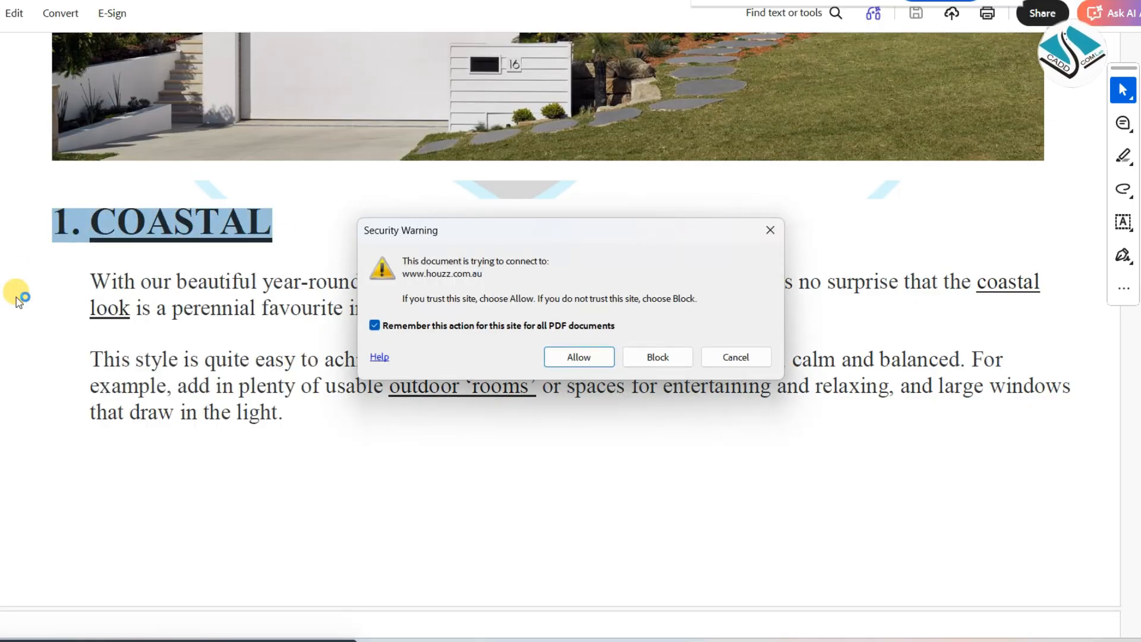
left_click(769, 224)
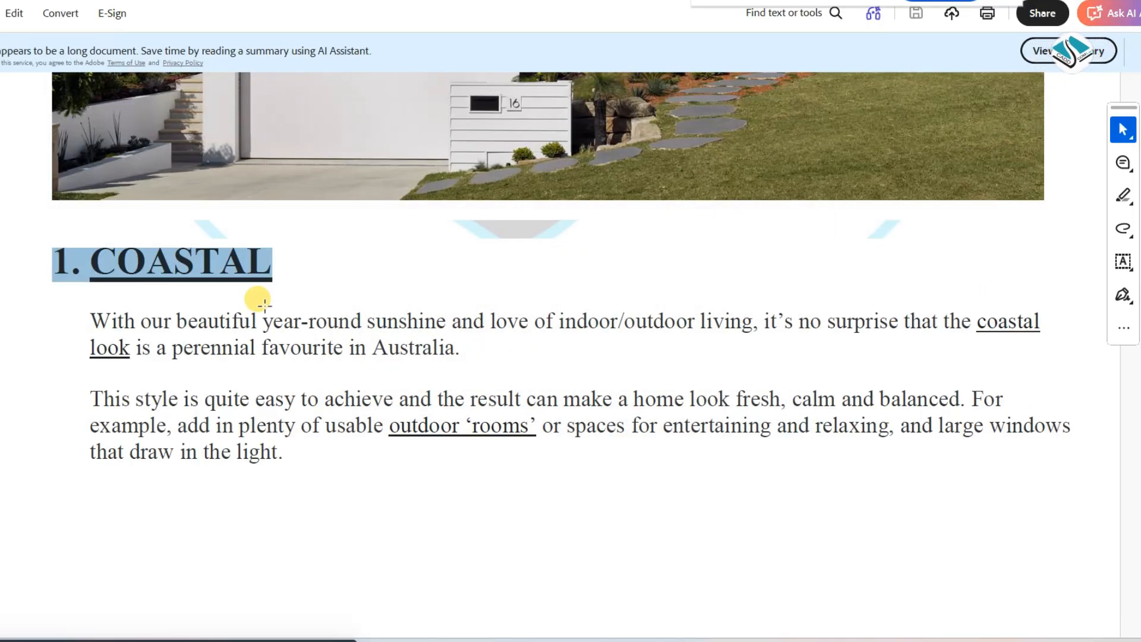
Look over the COASTAL section's text and house photo, clearing the heading selection and selecting "1. COASTAL" again to point it out
scroll(181, 321, "up", 1)
scroll(179, 311, "down", 3)
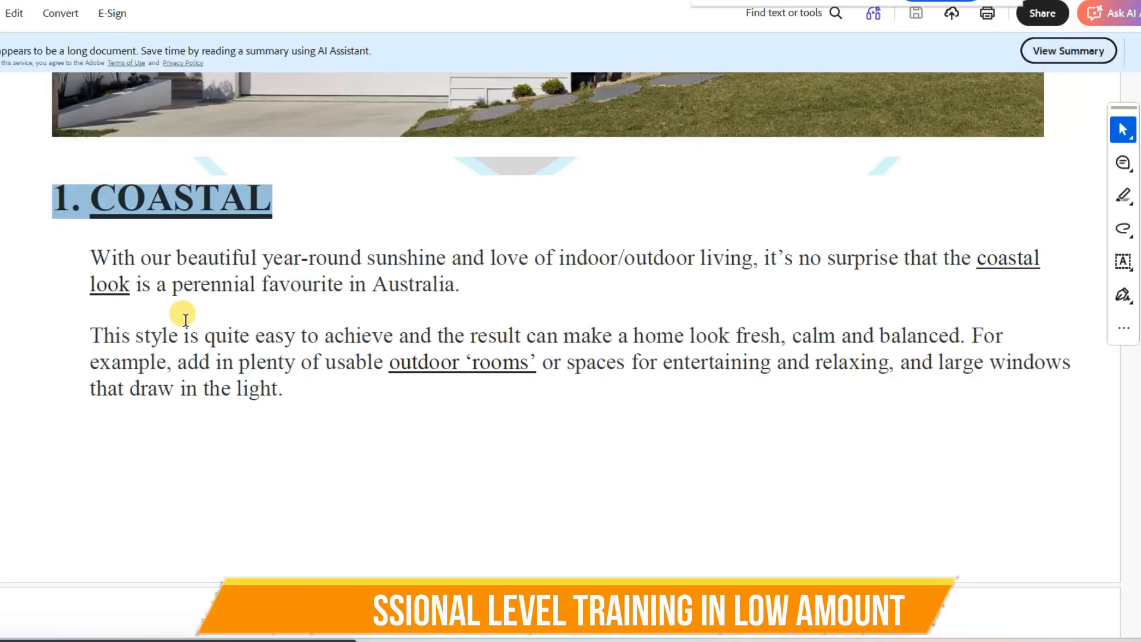
scroll(185, 320, "up", 2)
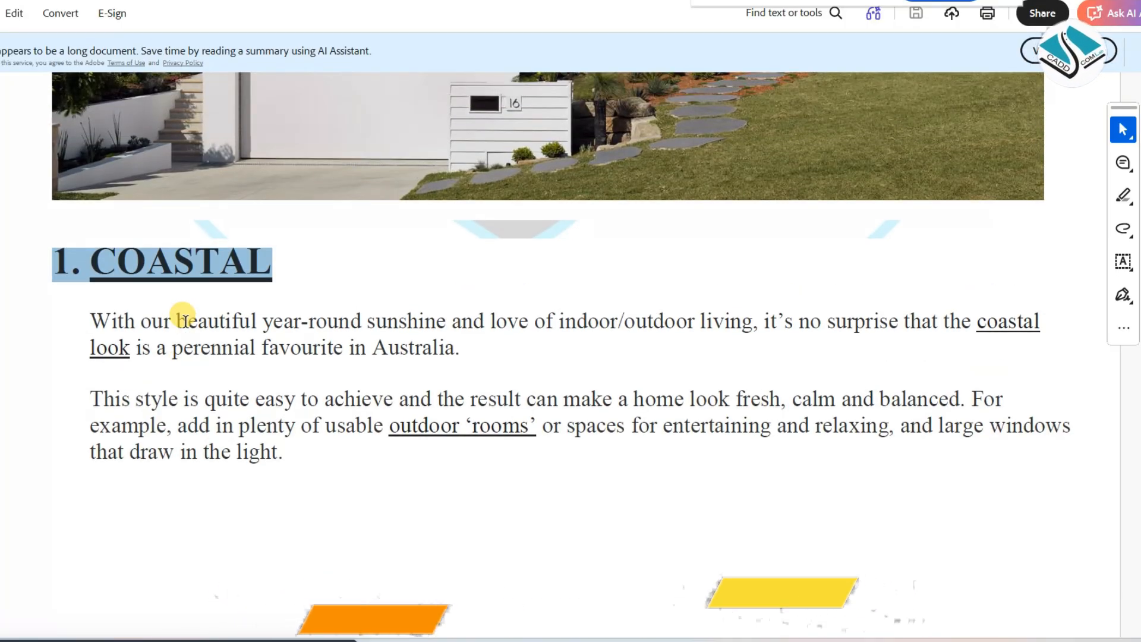
scroll(185, 320, "up", 1)
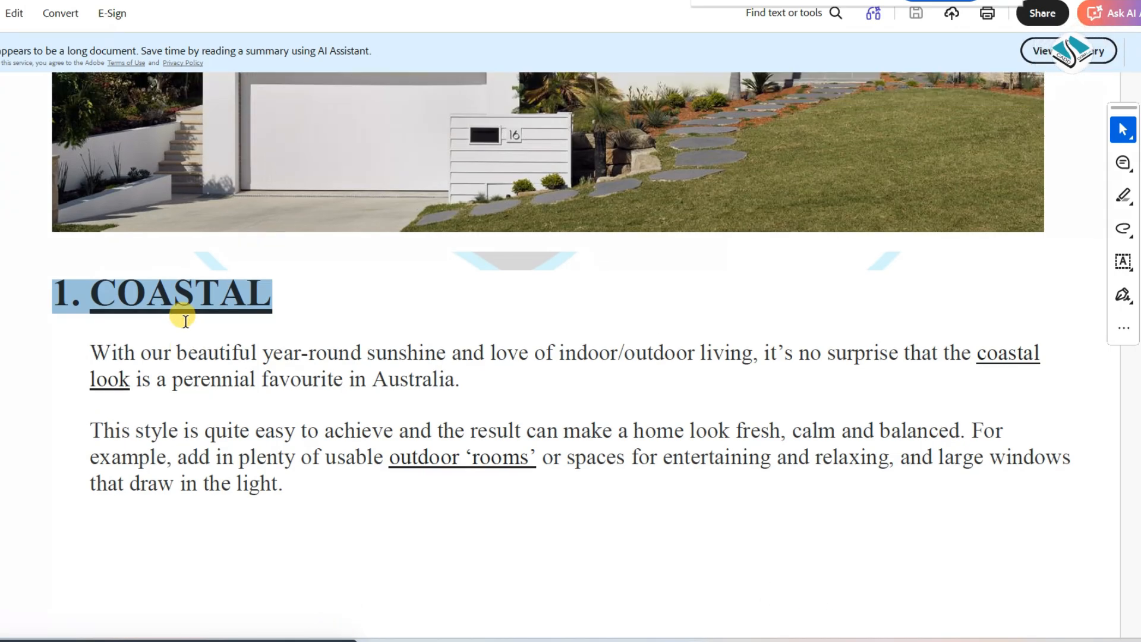
left_click(96, 319)
left_click(8, 345)
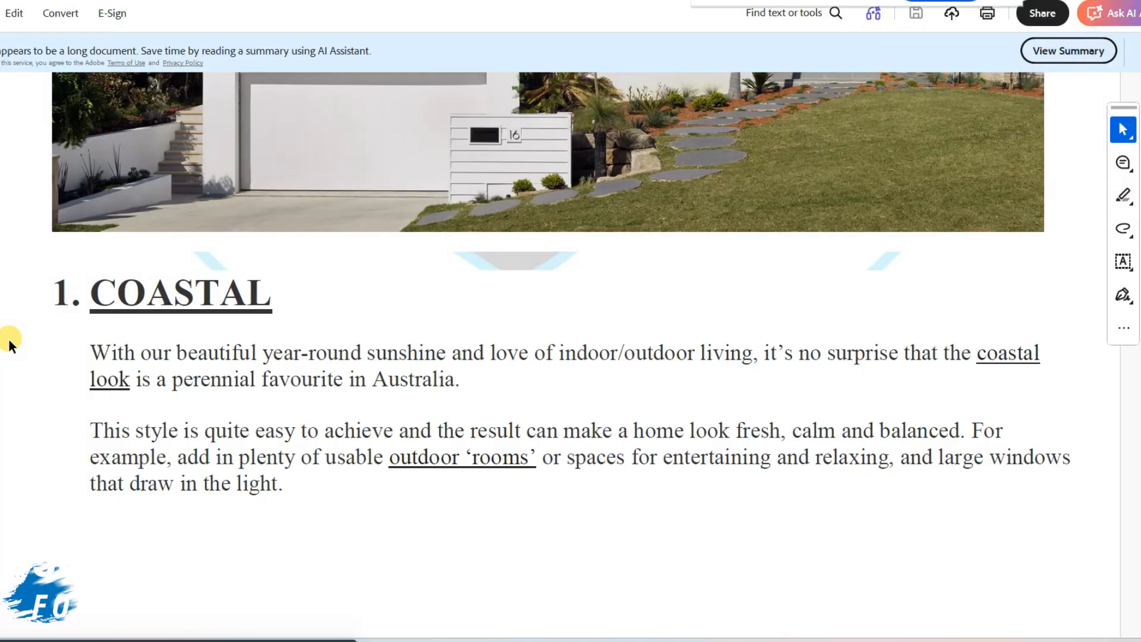
left_click_drag(54, 296, 273, 305)
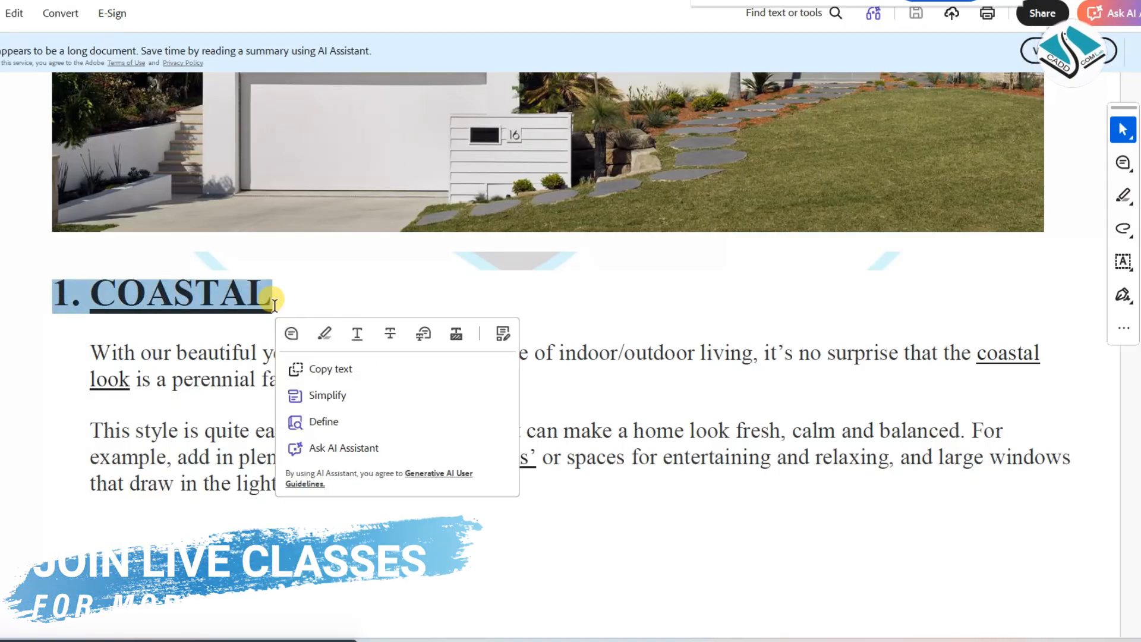
scroll(547, 356, "up", 3)
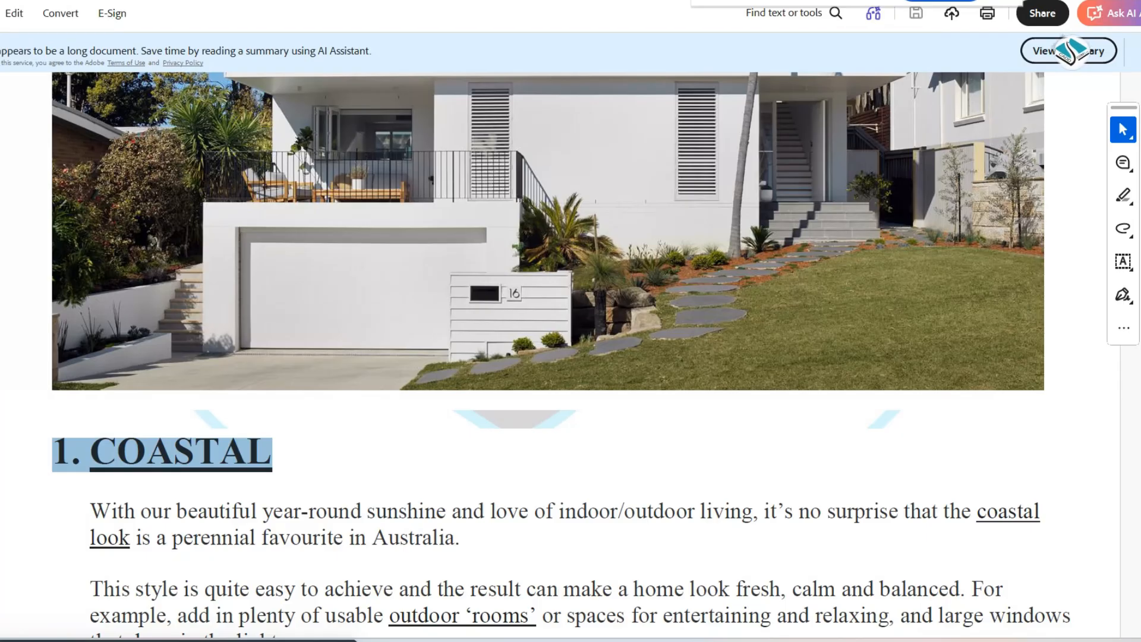
Point out the COASTAL heading by selecting it, clear the selection and read the section's two paragraphs
scroll(546, 357, "down", 2)
left_click_drag(76, 354, 295, 355)
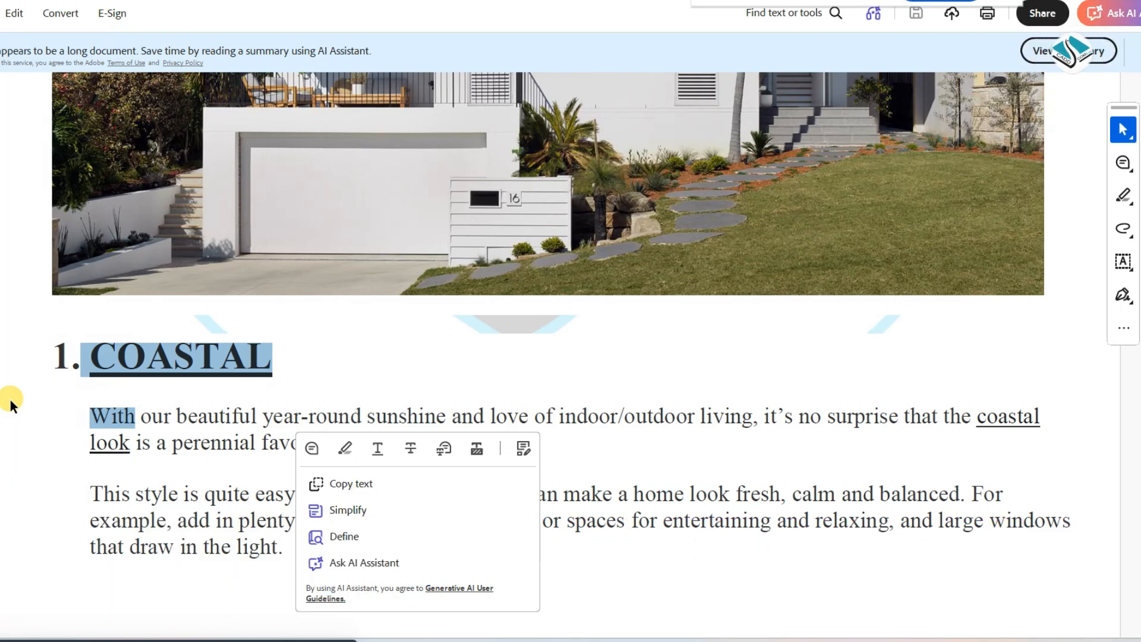
scroll(10, 398, "down", 3)
left_click(7, 380)
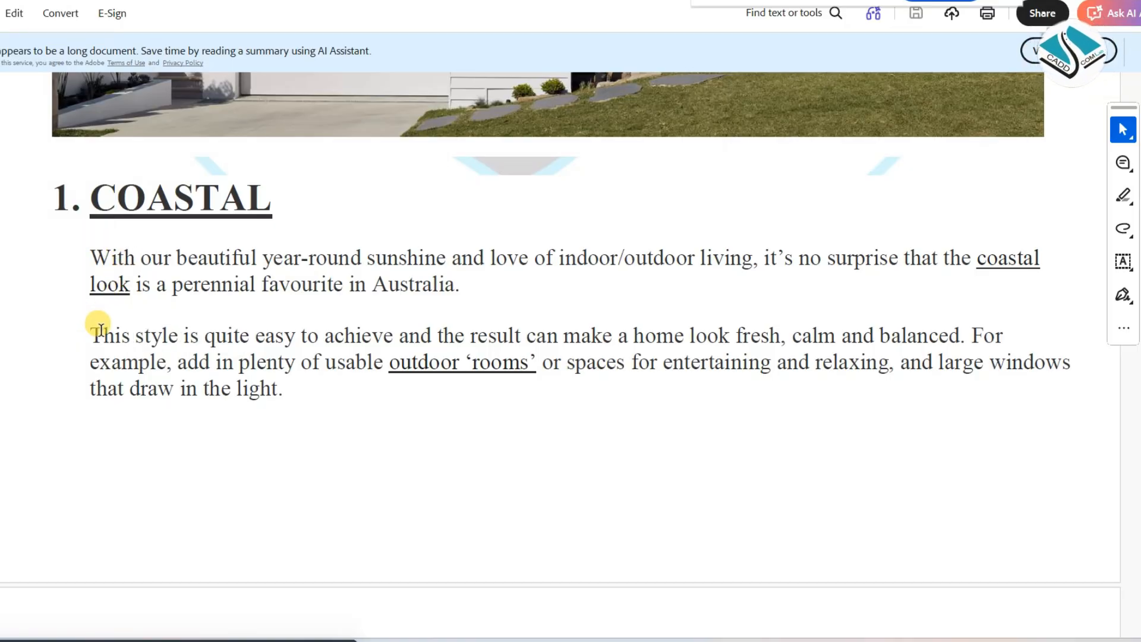
scroll(100, 330, "down", 15)
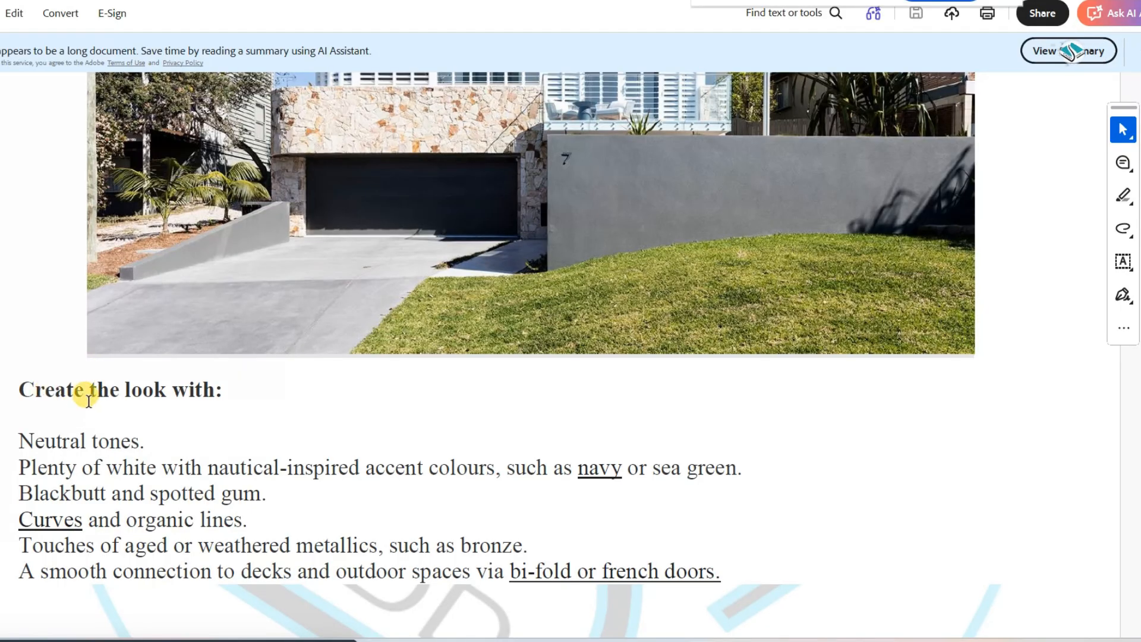
Go through the COASTAL "Create the look with:" list, selecting its points from "Neutral tones." onward and finally the whole list
left_click_drag(56, 438, 145, 439)
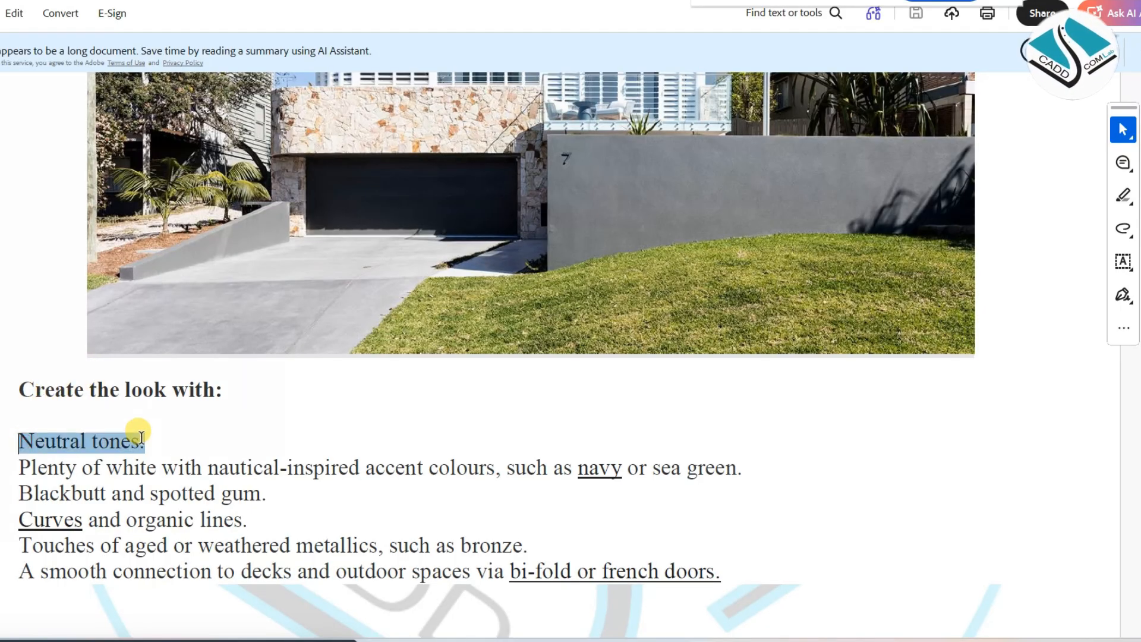
scroll(123, 437, "down", 1)
left_click_drag(26, 407, 231, 410)
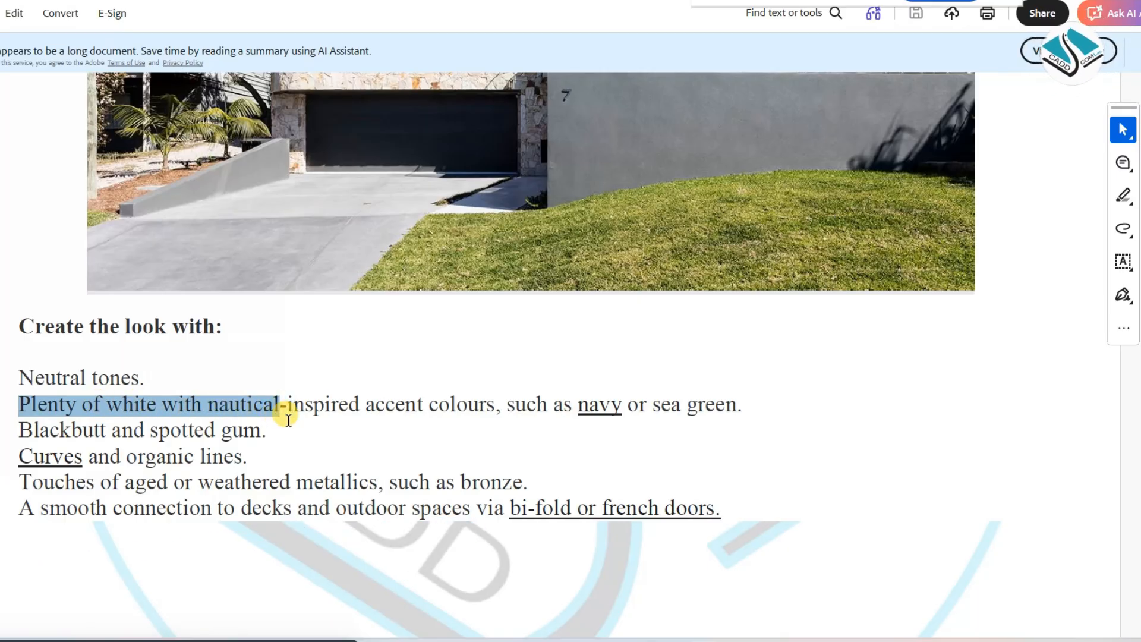
left_click_drag(288, 420, 451, 410)
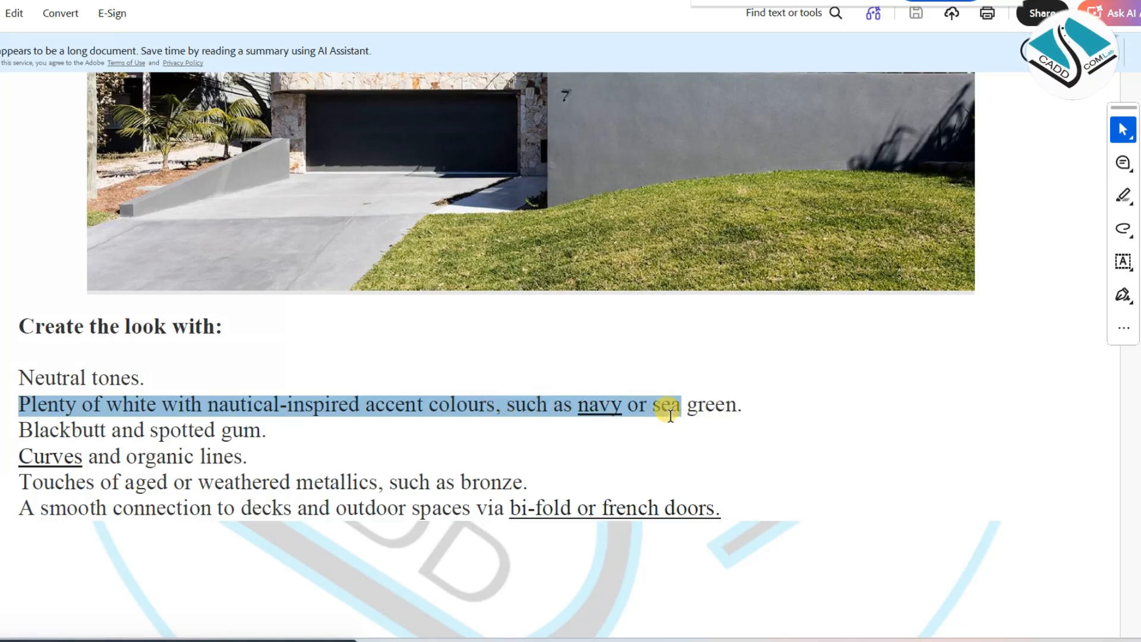
left_click_drag(724, 414, 725, 414)
left_click_drag(19, 438, 275, 430)
left_click_drag(18, 455, 245, 457)
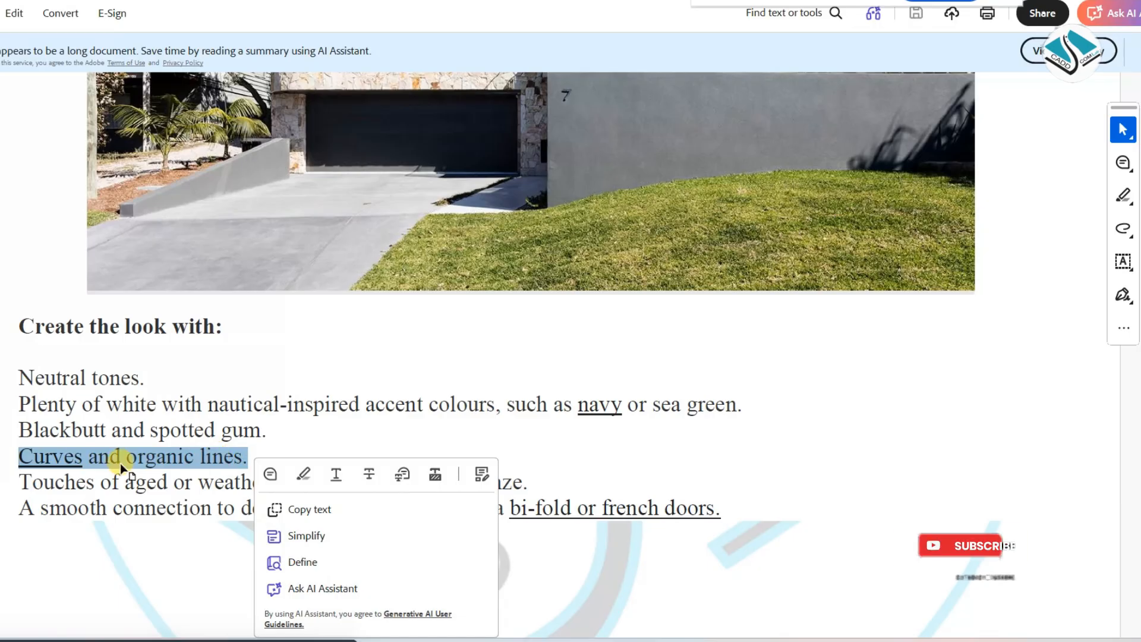
left_click_drag(18, 474, 158, 392)
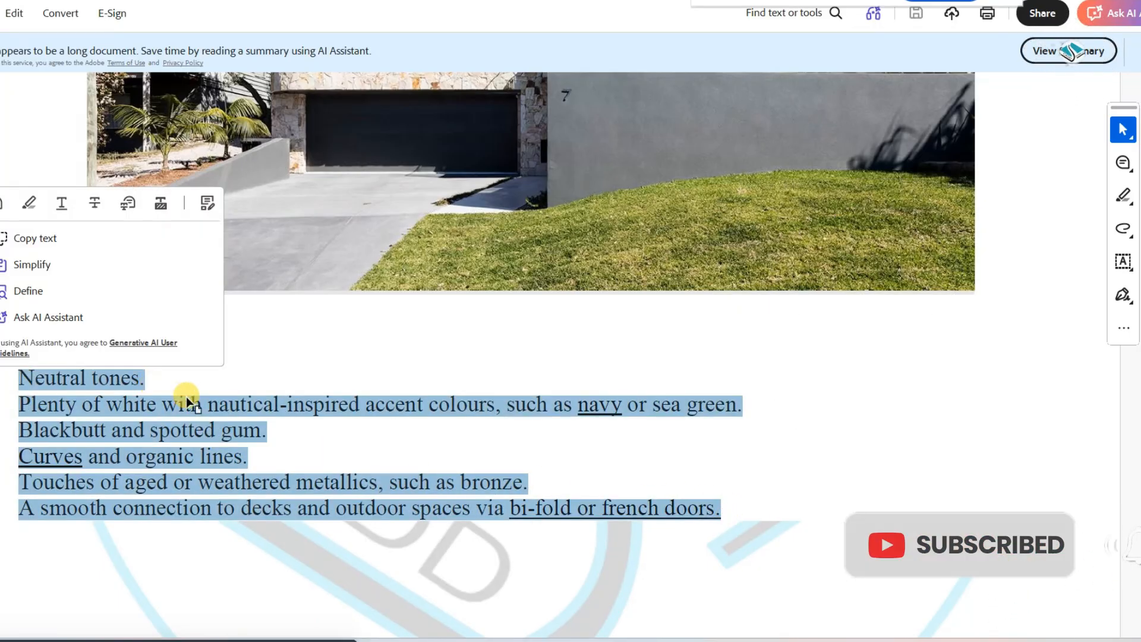
Go to the section after COASTAL and point out its CONTEMPORARY heading by selecting it
scroll(319, 401, "down", 10)
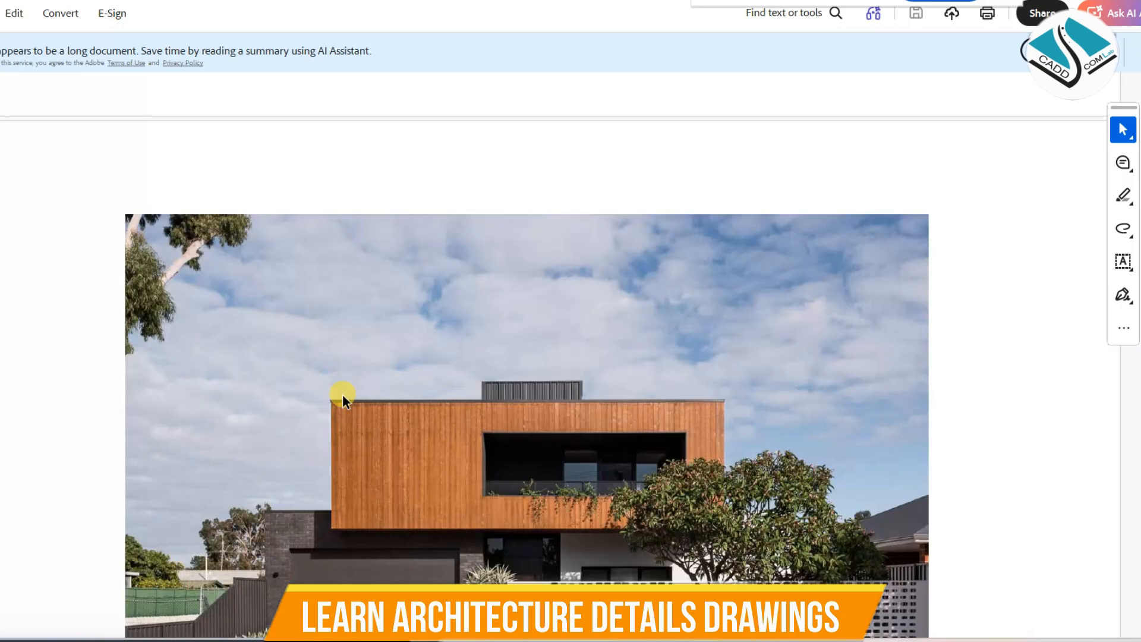
scroll(342, 395, "down", 5)
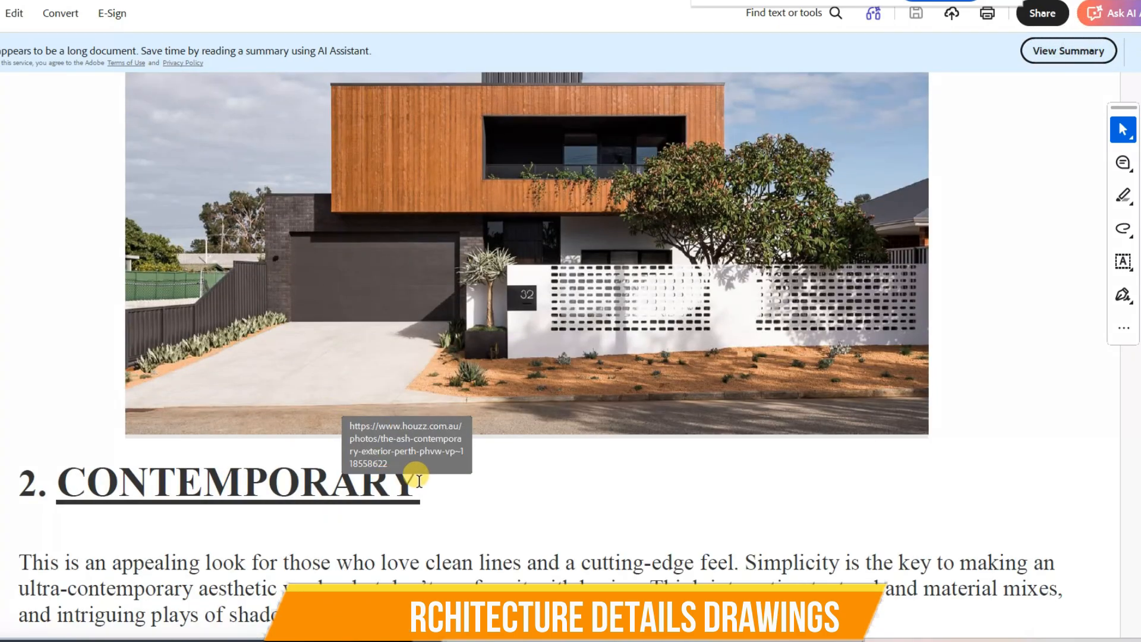
left_click_drag(418, 480, 43, 459)
scroll(409, 450, "down", 2)
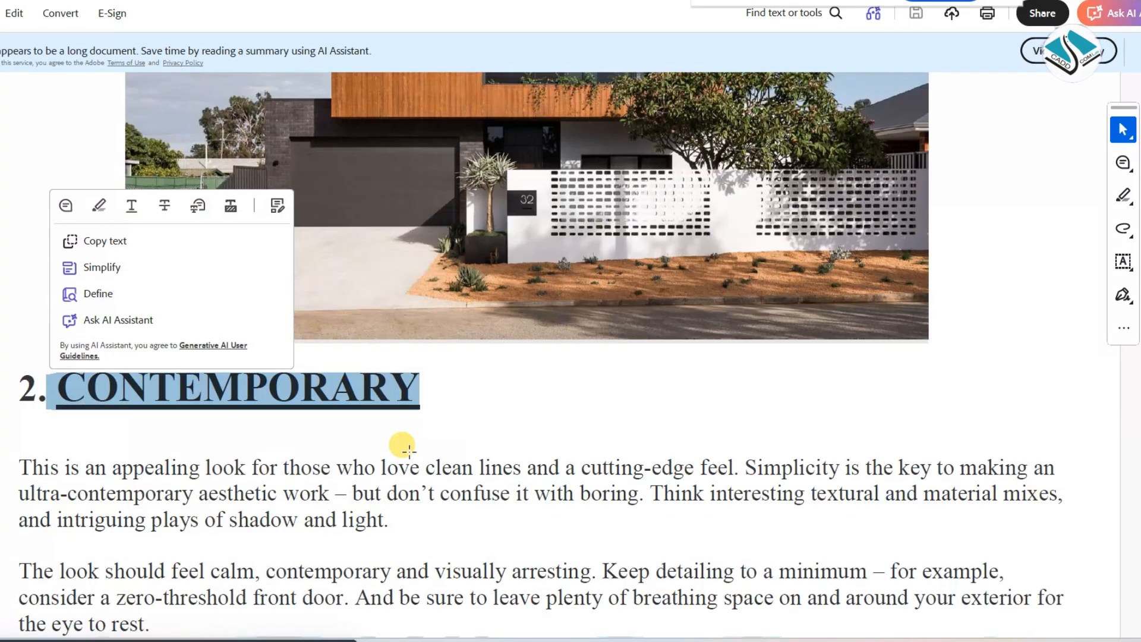
Select the opening sentences of the CONTEMPORARY description while reading them, and view the section's house photo
scroll(409, 450, "down", 1)
left_click_drag(20, 406, 363, 437)
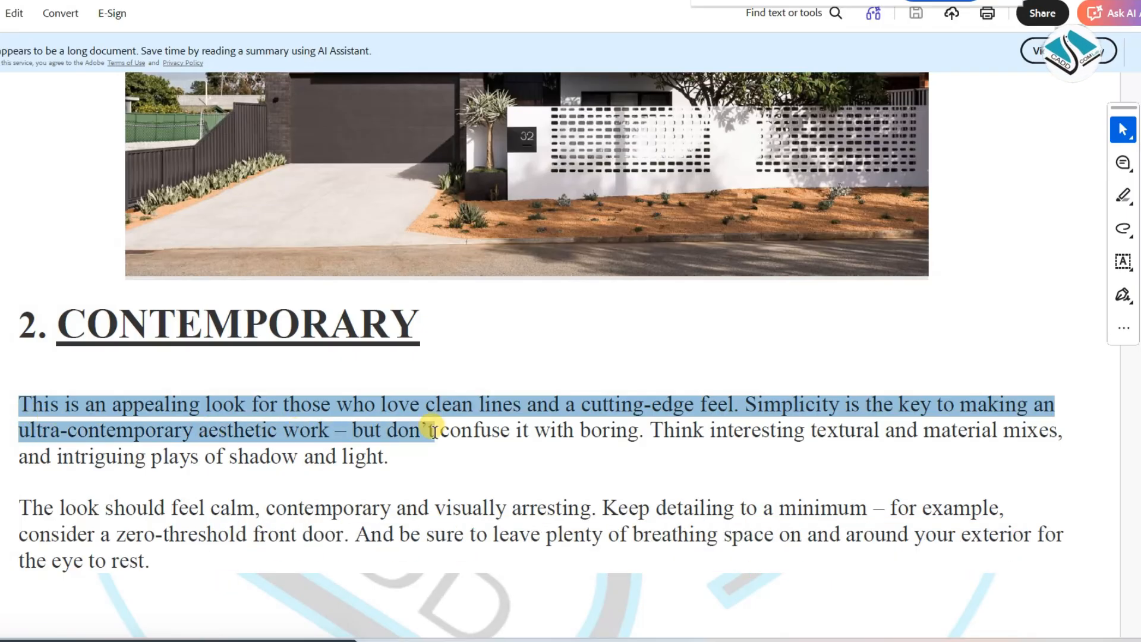
left_click_drag(517, 439, 642, 434)
scroll(505, 416, "up", 2)
scroll(494, 369, "up", 1)
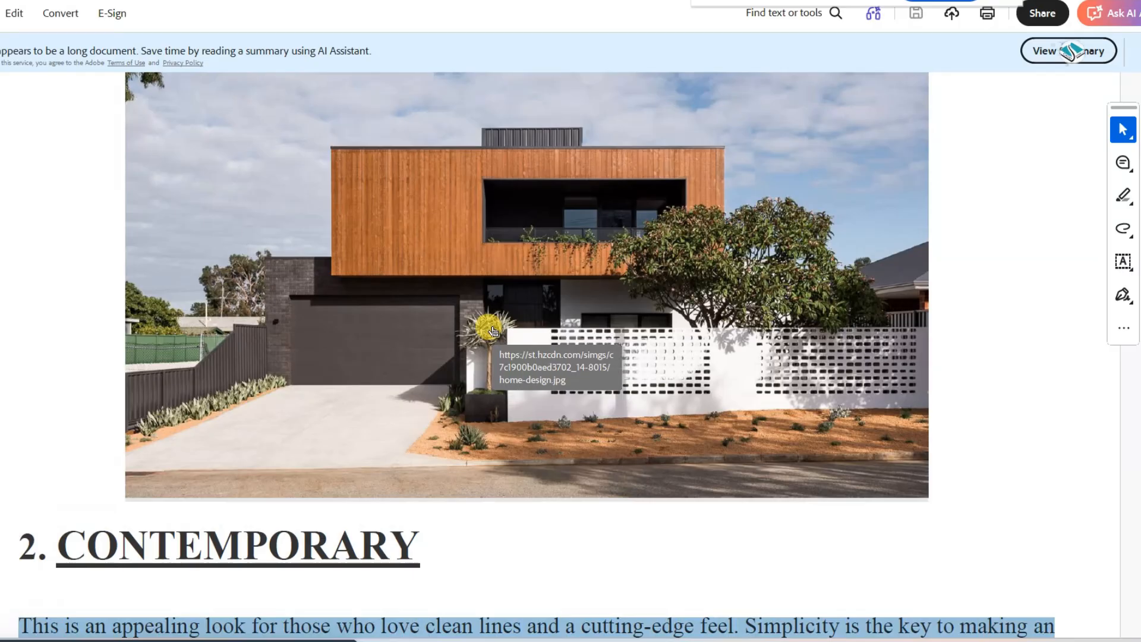
Look over the Designer section's house photos and description, down to its "Create the look with:" list
scroll(490, 332, "down", 12)
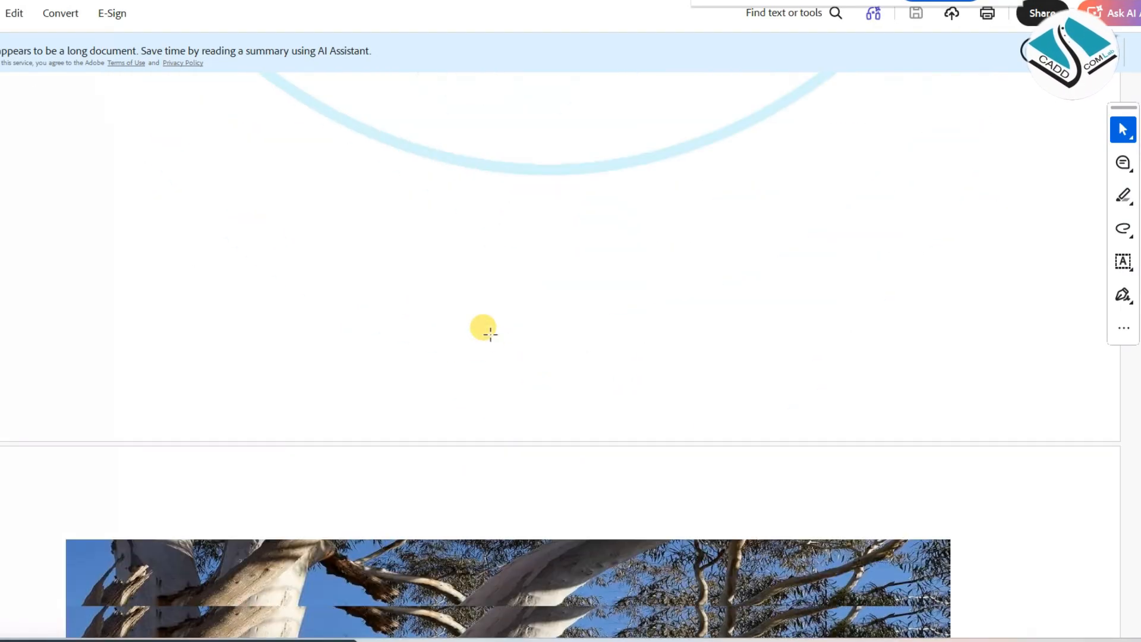
scroll(490, 331, "down", 15)
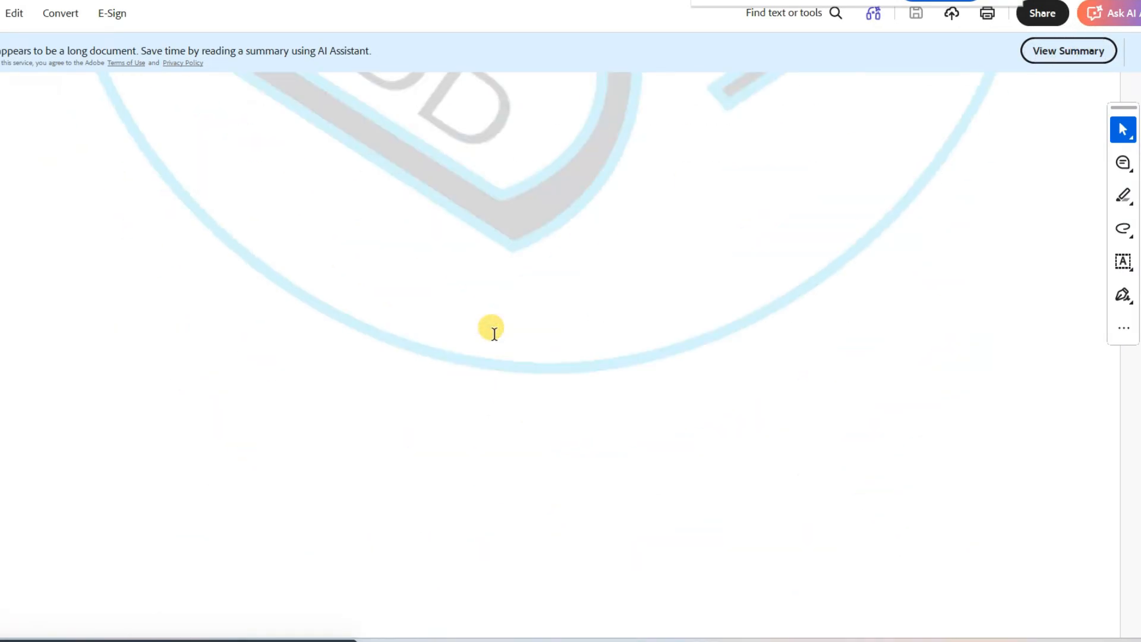
scroll(494, 333, "down", 15)
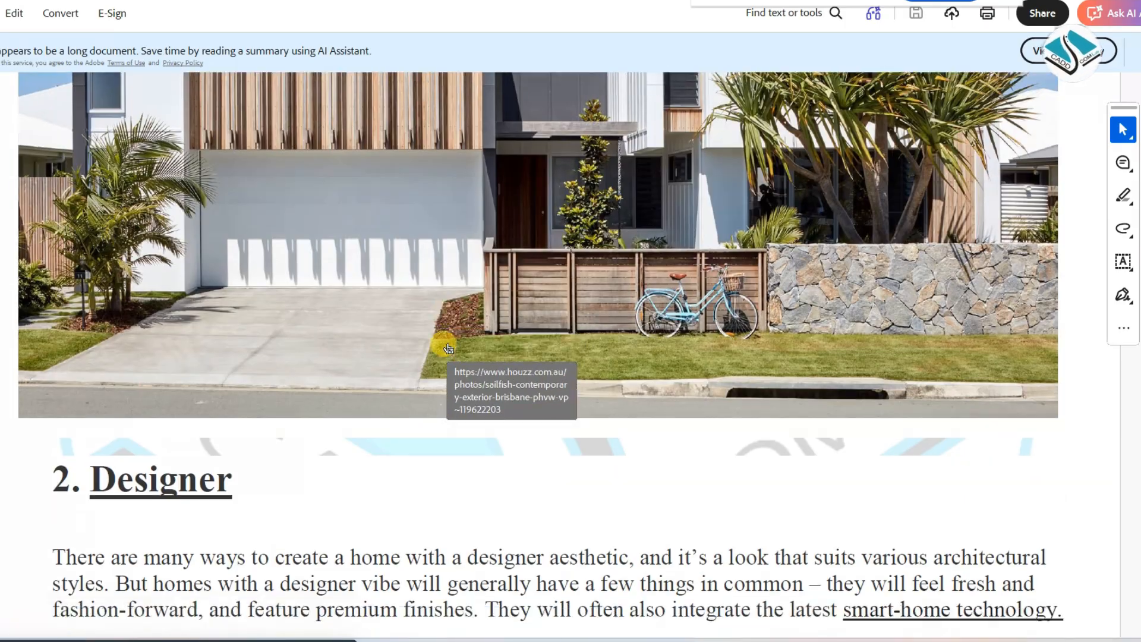
scroll(449, 349, "down", 3)
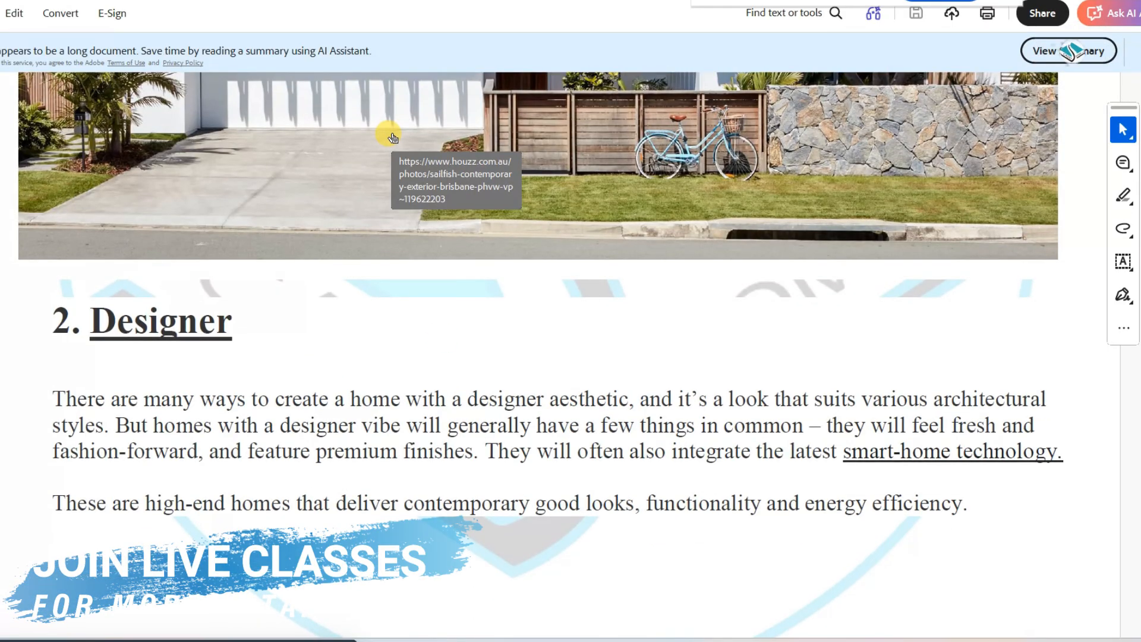
scroll(346, 145, "down", 2)
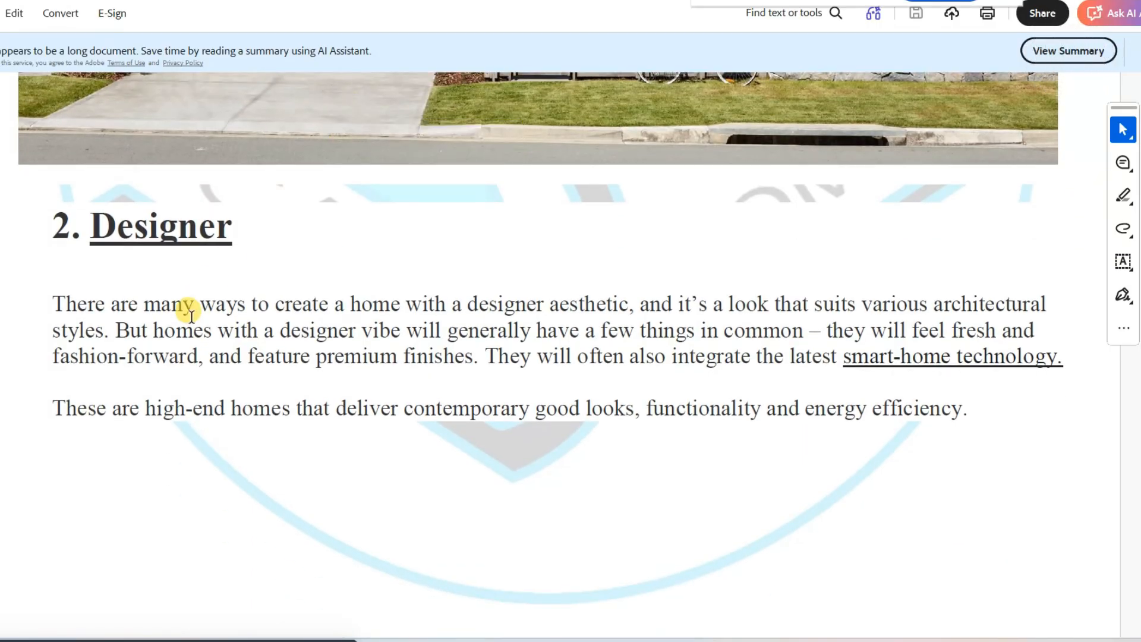
scroll(191, 315, "down", 15)
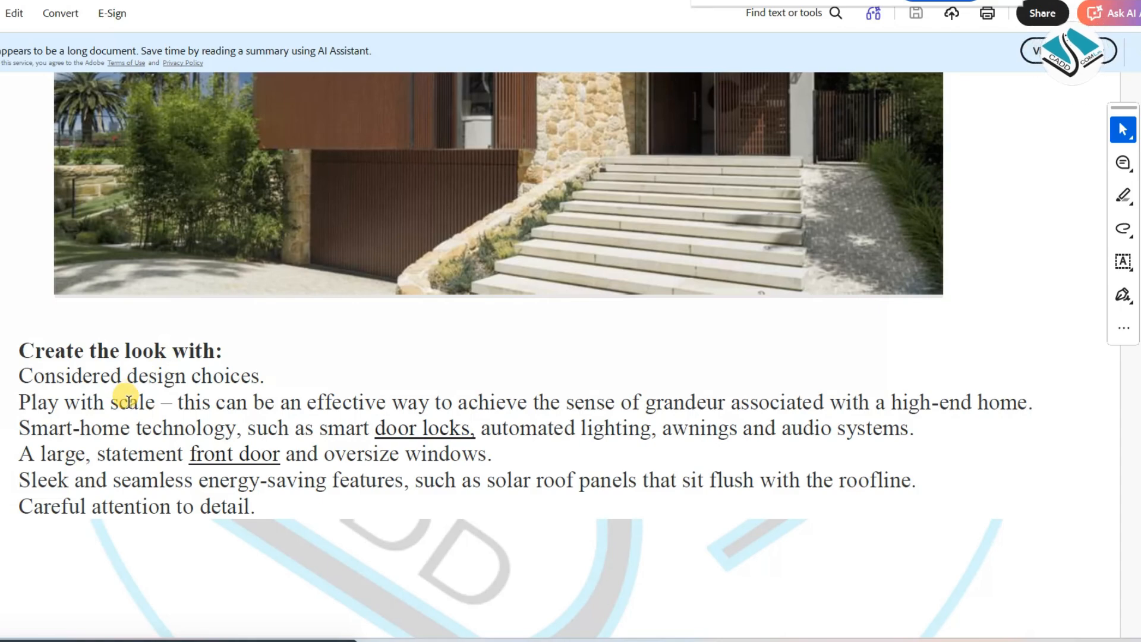
Select the Designer list's points from "Considered design choices" to "A large, statement front door and oversize windows", and view the photo above
left_click_drag(45, 371, 215, 376)
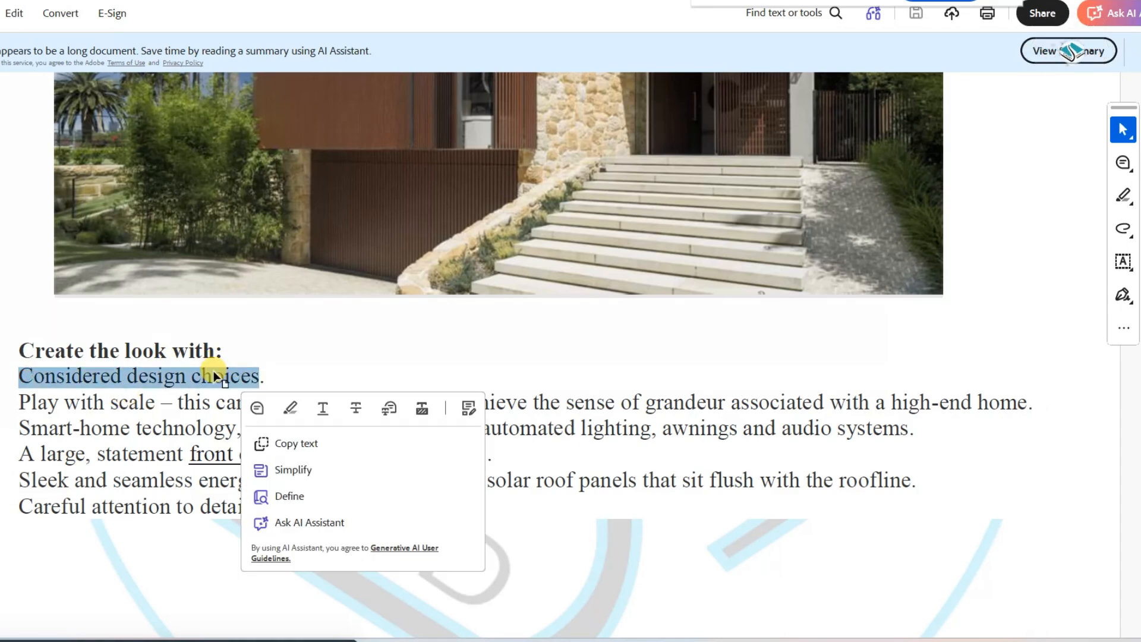
left_click_drag(26, 404, 1004, 404)
left_click_drag(25, 428, 484, 434)
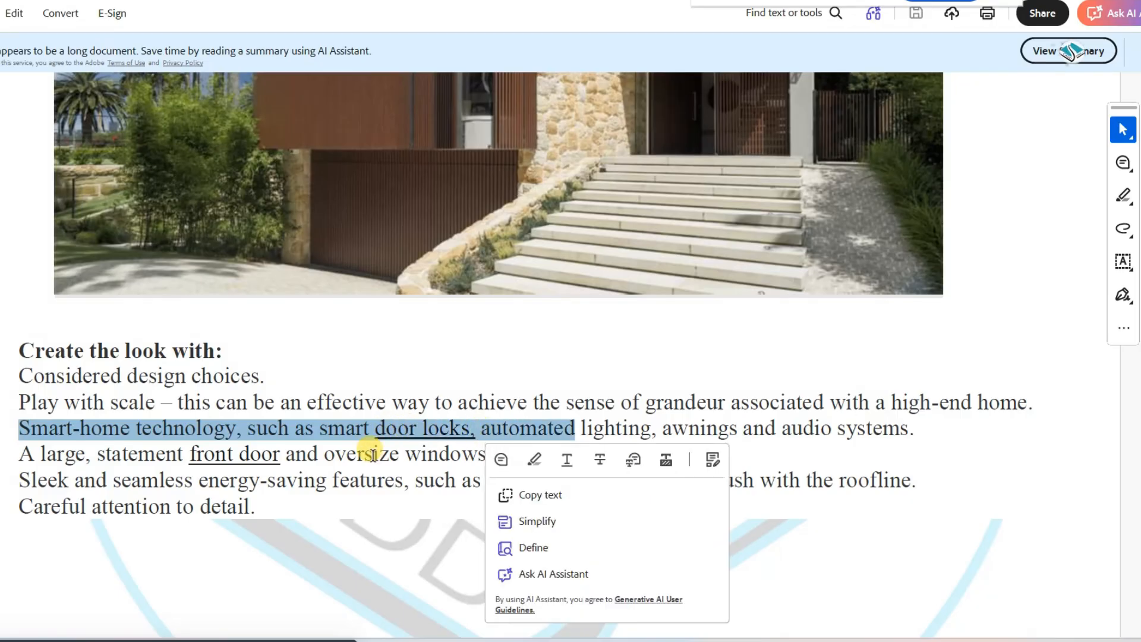
left_click_drag(16, 459, 142, 447)
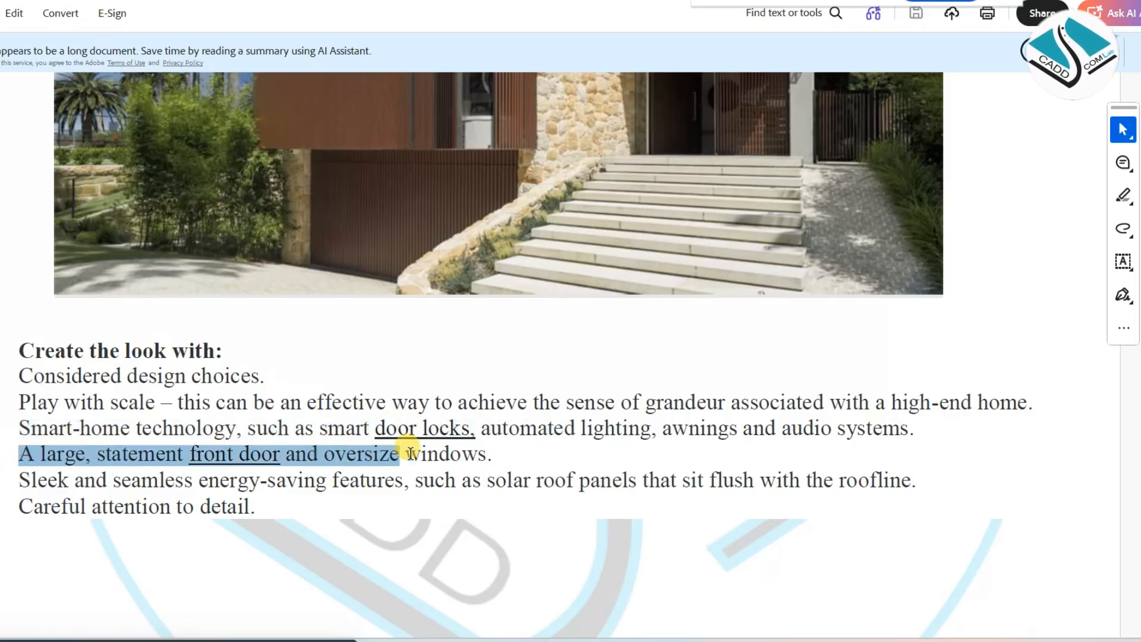
left_click_drag(481, 454, 486, 454)
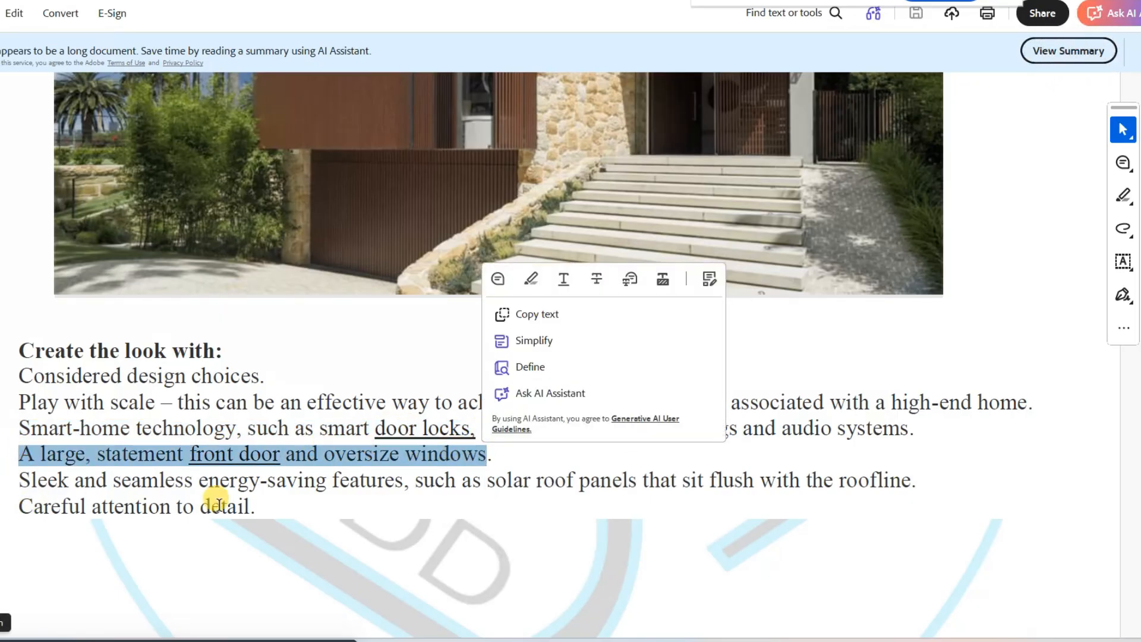
scroll(232, 499, "up", 3)
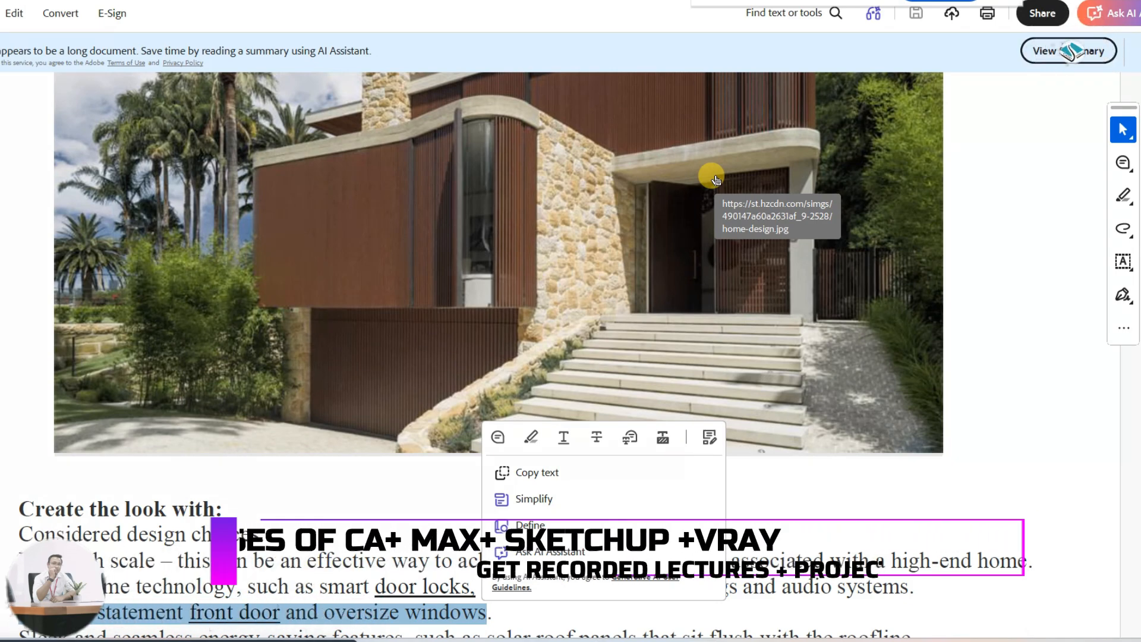
Point out the "4. Traditional" heading by selecting it and view the house photos that follow
scroll(686, 189, "down", 20)
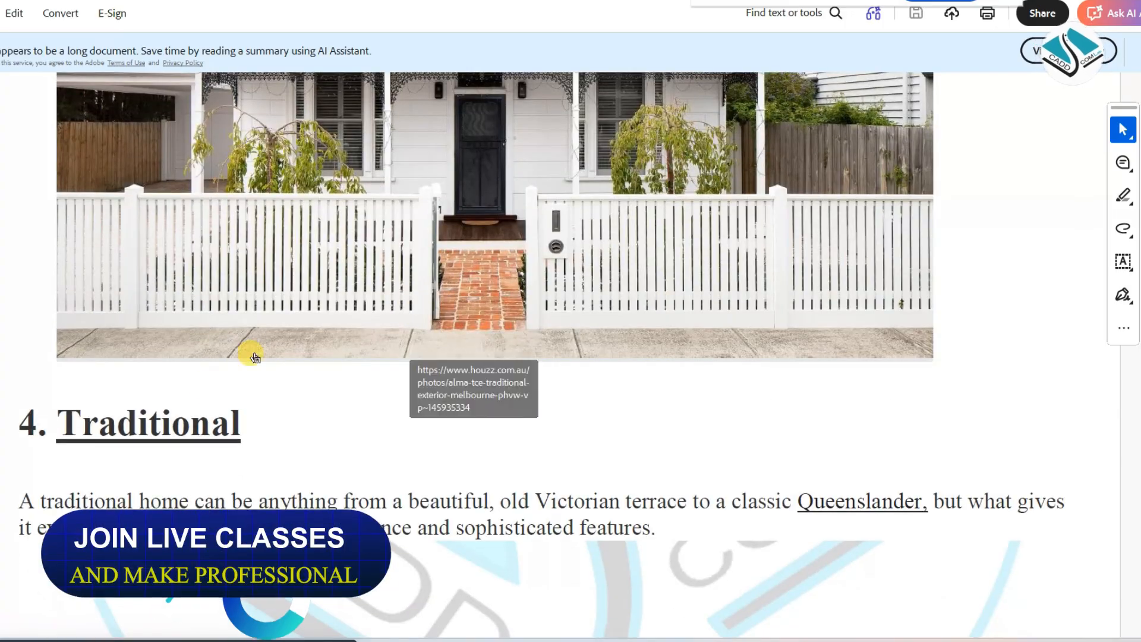
left_click_drag(238, 422, 9, 435)
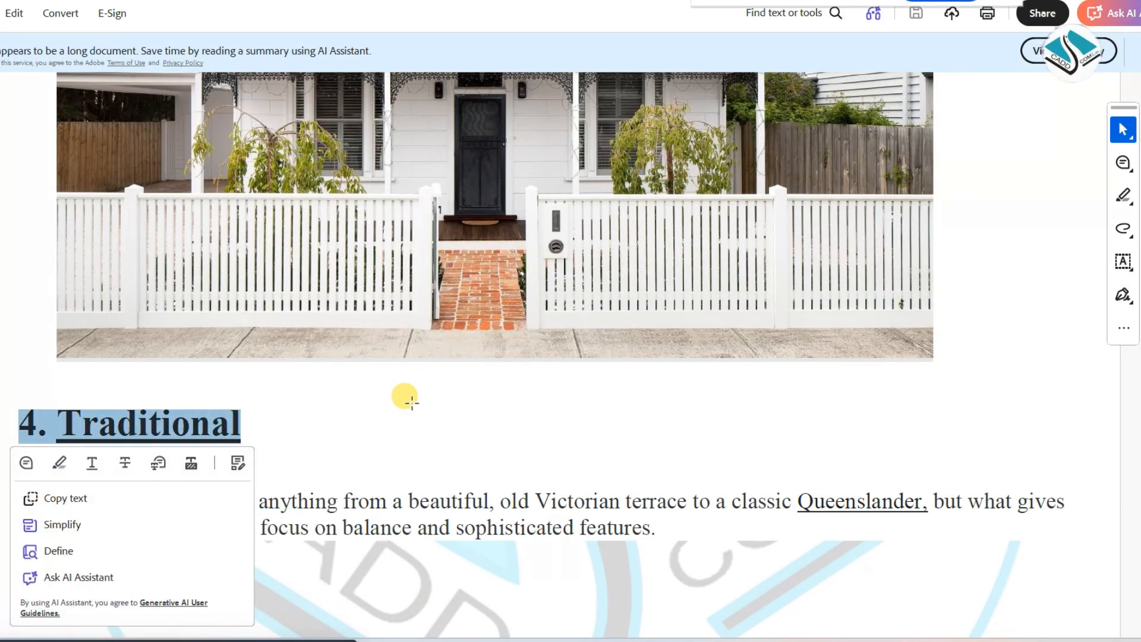
scroll(411, 403, "down", 15)
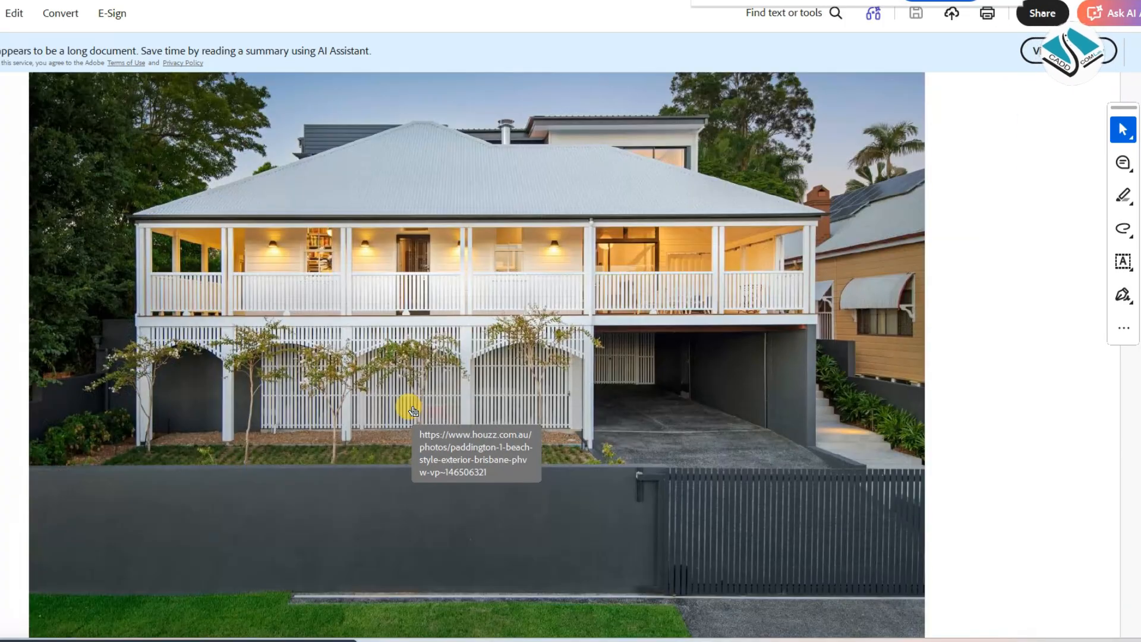
scroll(412, 410, "down", 15)
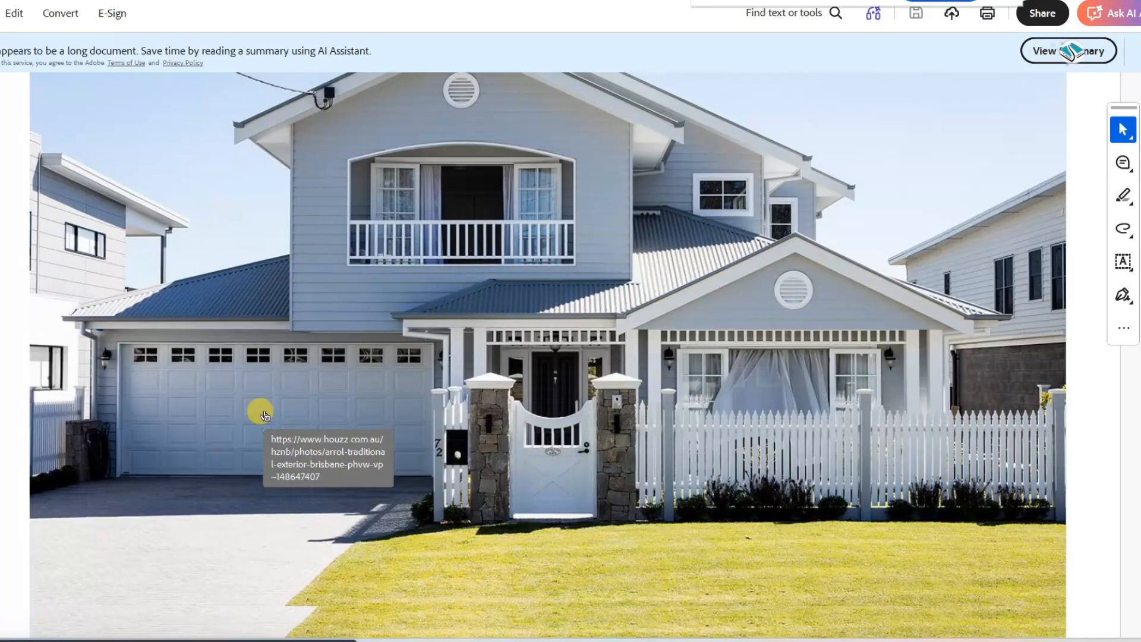
Try to select the "5. Hamptons" heading to point it out, and look over the Hamptons and "6. Country" sections
scroll(264, 413, "down", 12)
left_click_drag(568, 365, 411, 375)
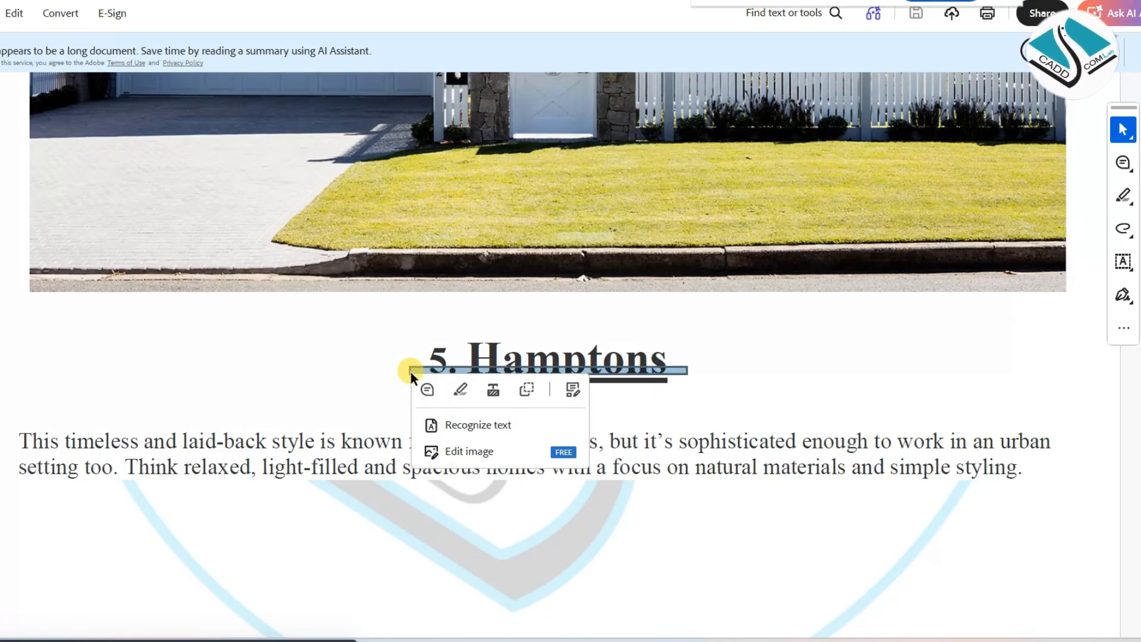
left_click(409, 357)
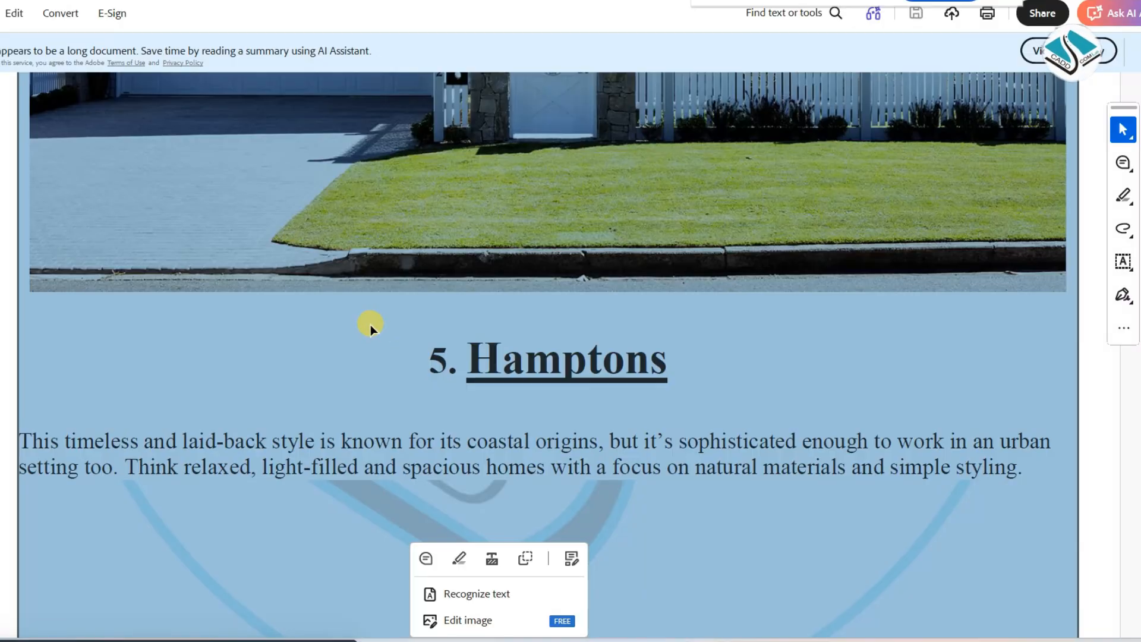
scroll(351, 255, "down", 15)
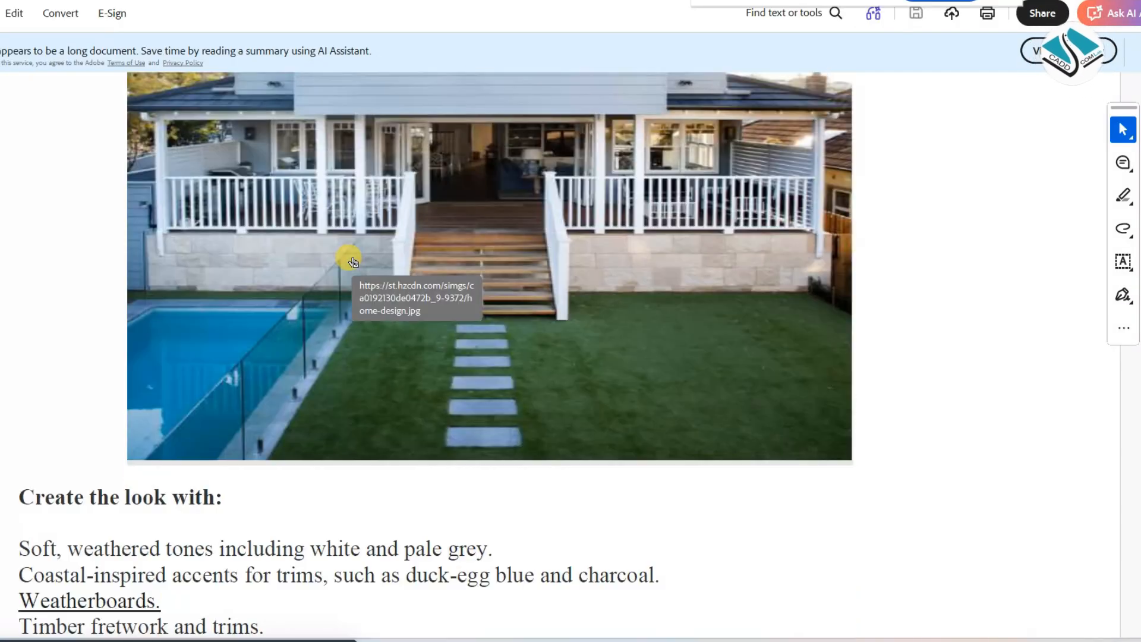
scroll(352, 260, "down", 18)
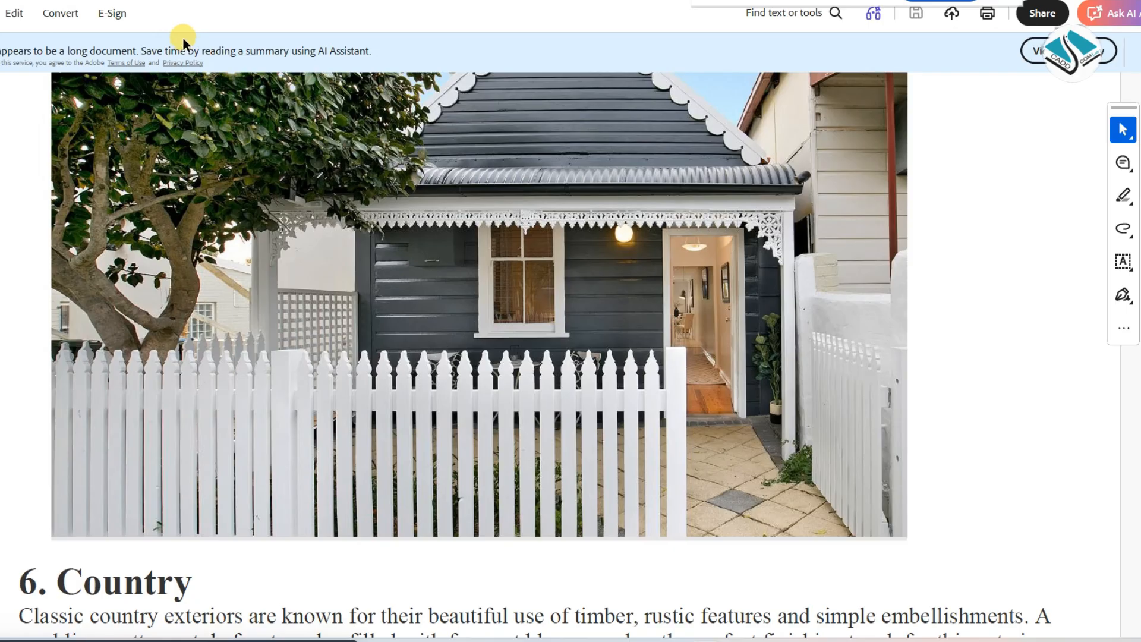
scroll(438, 171, "down", 6)
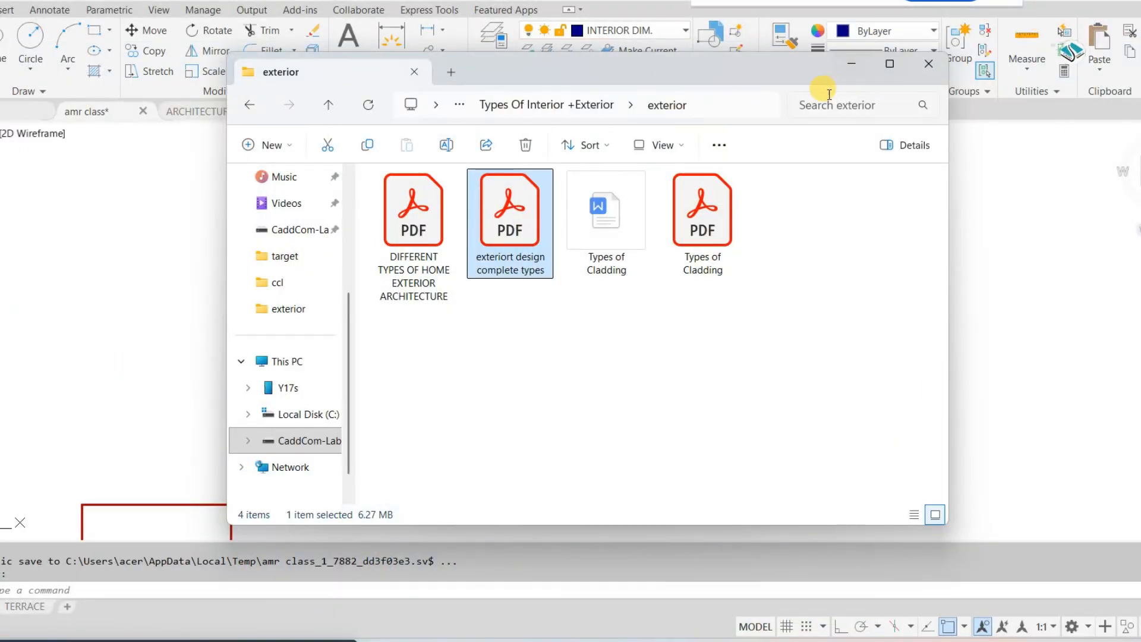
Minimize the exterior folder window and look over the elevation, section and plan sheets of the "amr class" drawing in AutoCAD
left_click(861, 66)
scroll(544, 204, "down", 6)
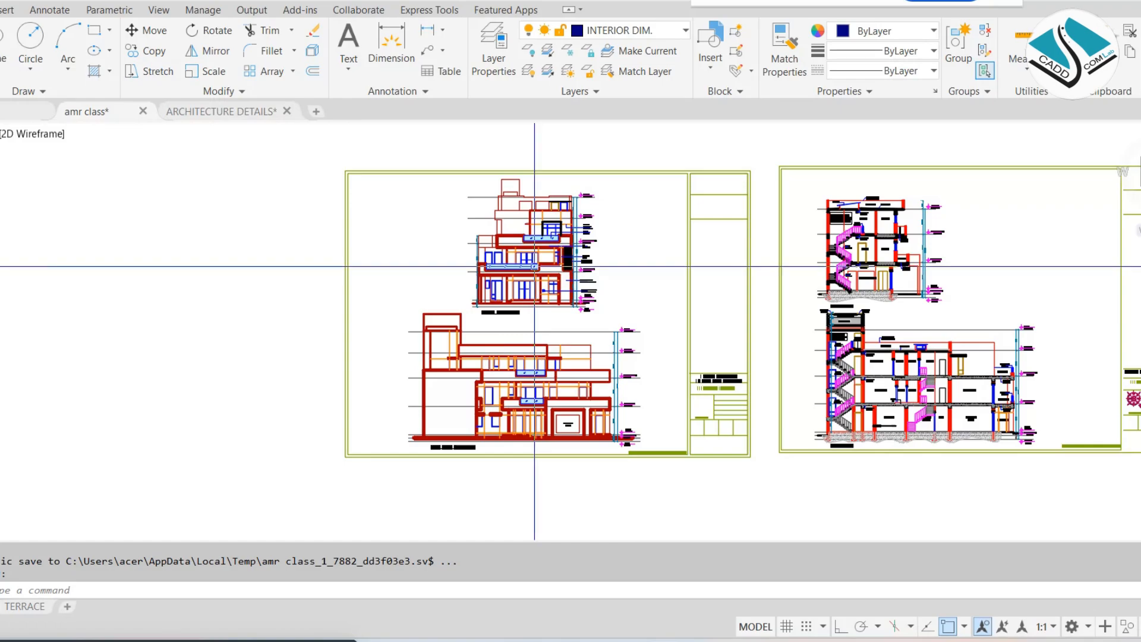
scroll(457, 261, "up", 4)
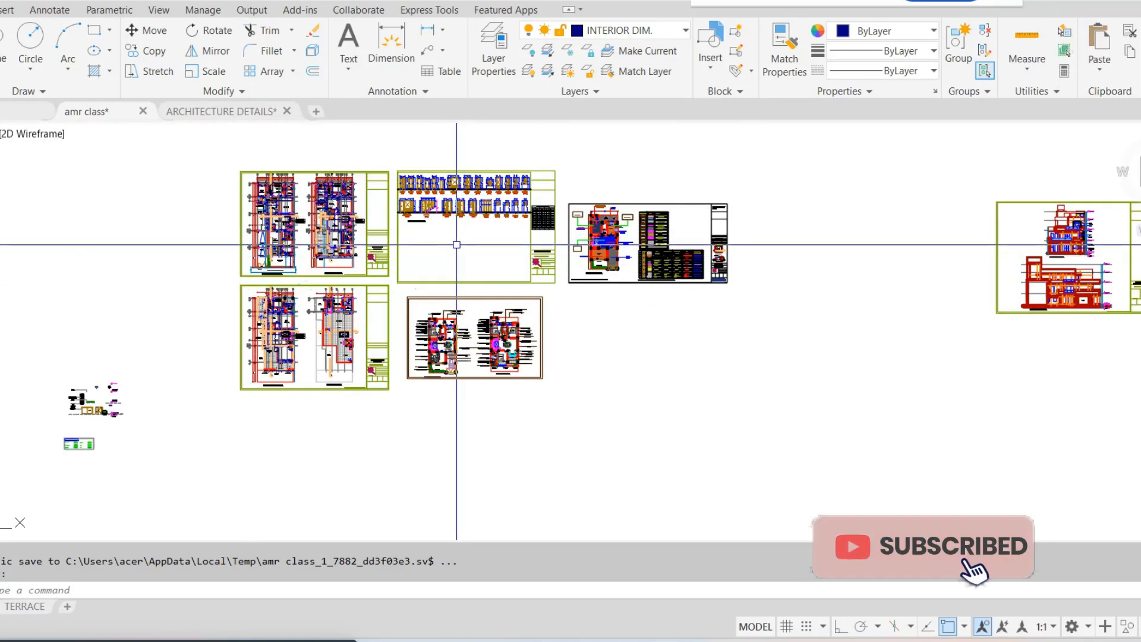
Copy the two floor plan sheets, from ground floor to terrace, into the empty space below the existing sheets
scroll(321, 241, "up", 5)
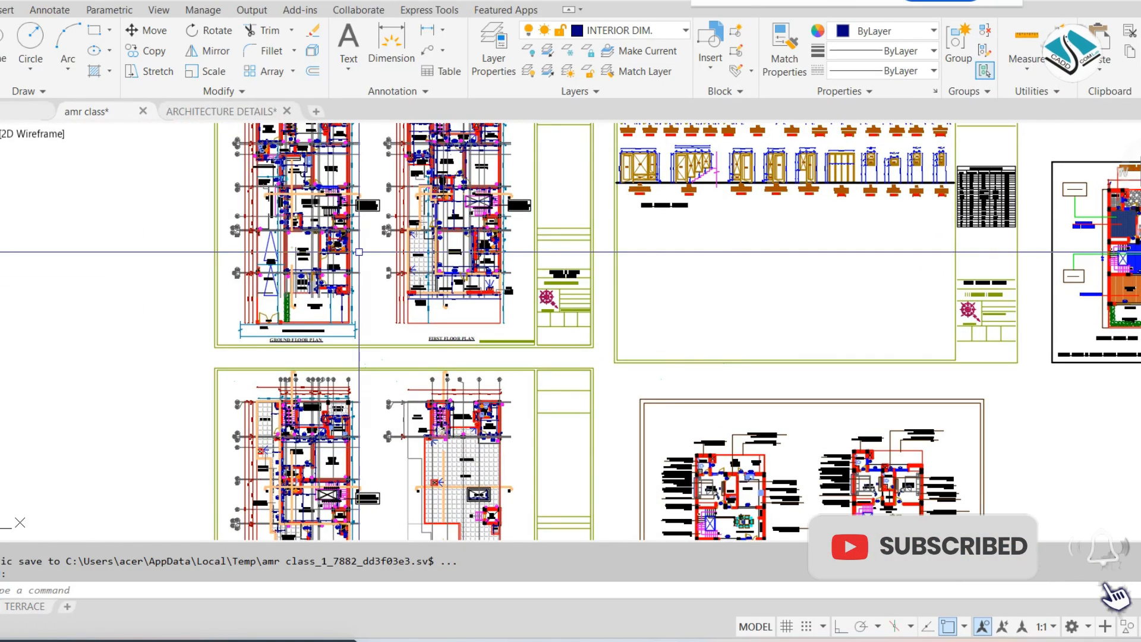
scroll(357, 250, "down", 3)
scroll(357, 251, "down", 2)
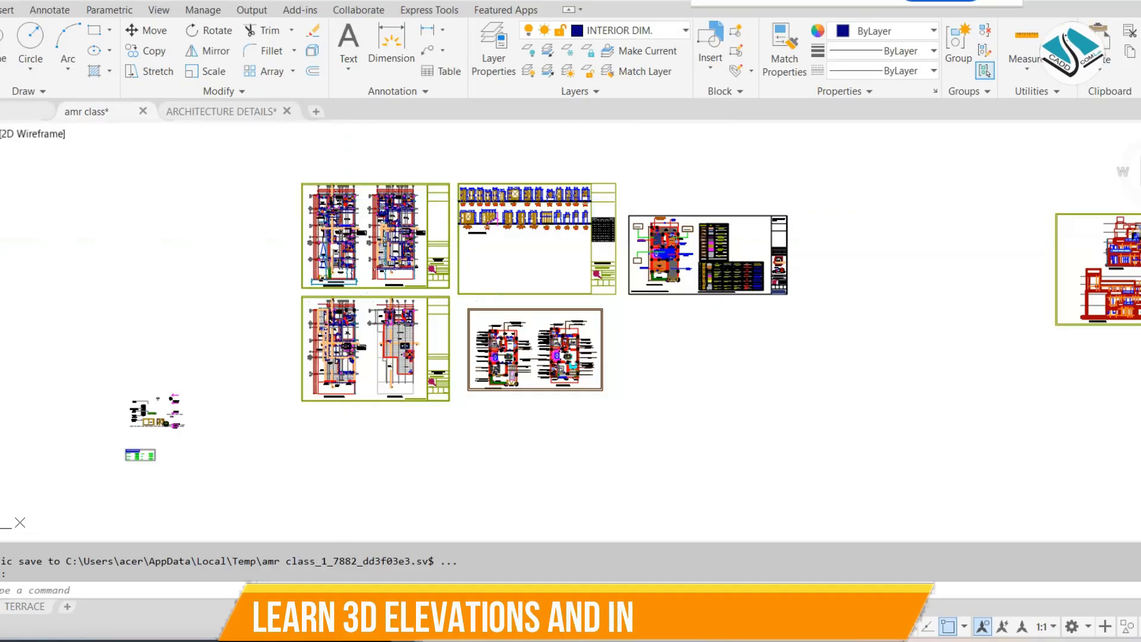
left_click(262, 148)
left_click(453, 420)
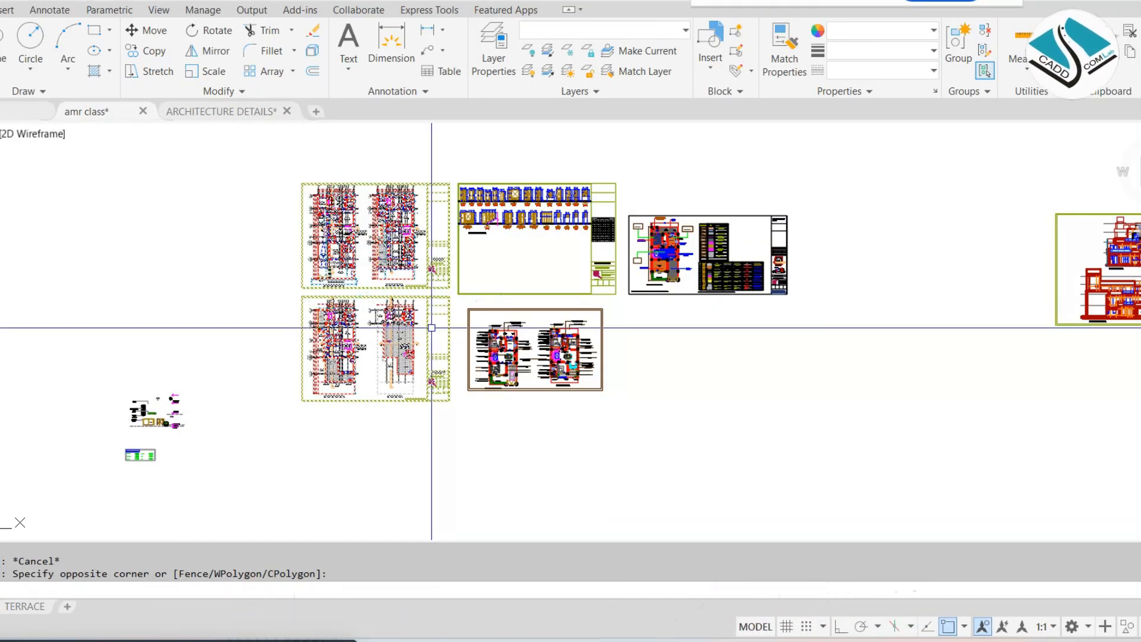
type("co")
key("Return")
left_click(409, 327)
scroll(441, 357, "down", 2)
middle_click_drag(441, 357, 391, 186)
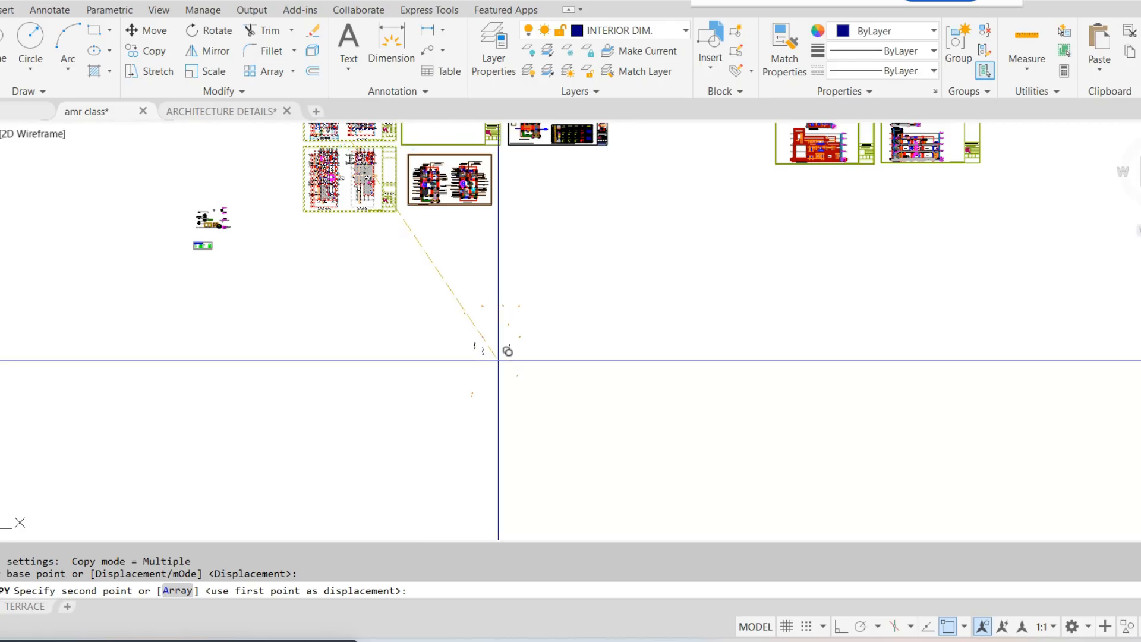
left_click(500, 355)
key("Escape")
scroll(535, 345, "up", 3)
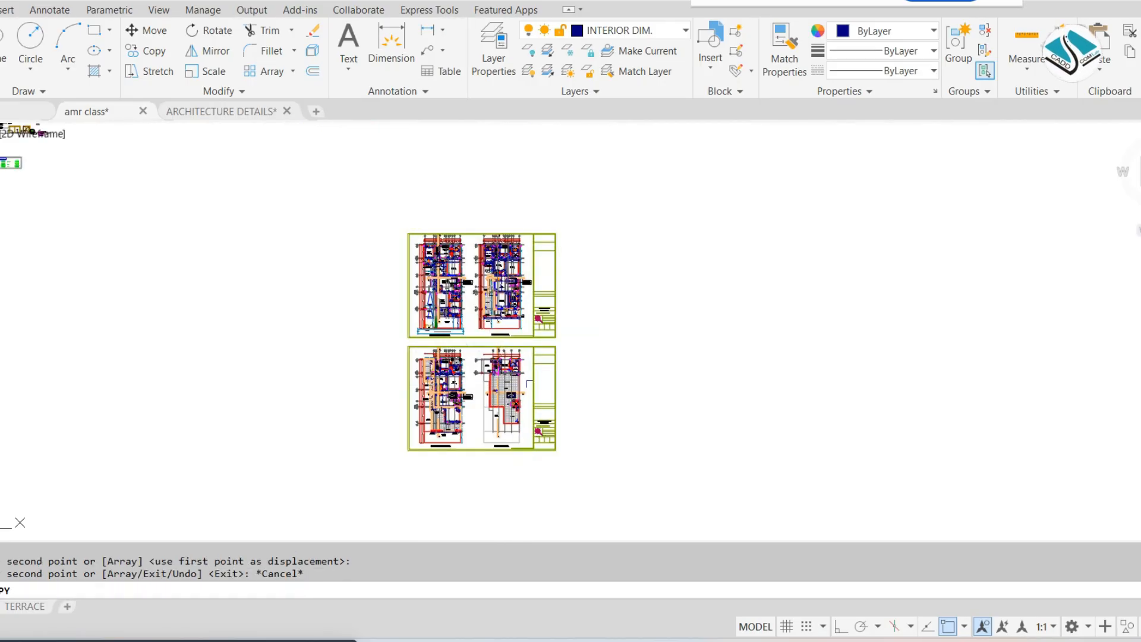
Move the copied second floor and terrace plan sheet beside the copied ground and first floor plan sheet
left_click(609, 317)
middle_click_drag(305, 425, 303, 383)
left_click(234, 483)
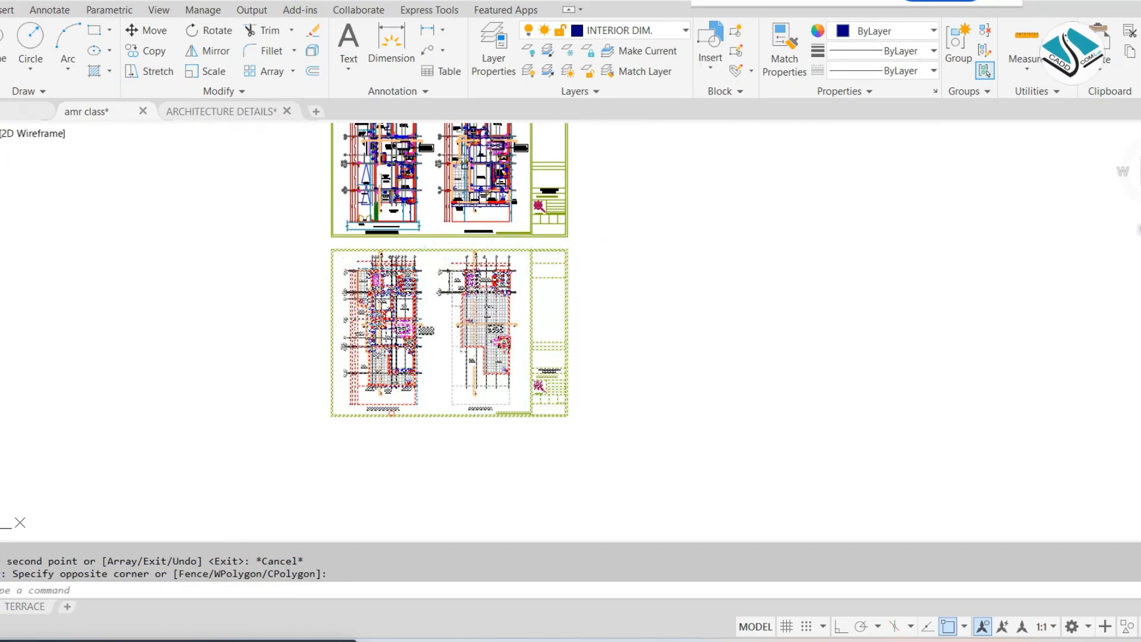
type("m")
key("Return")
left_click(394, 410)
middle_click_drag(628, 320, 501, 404)
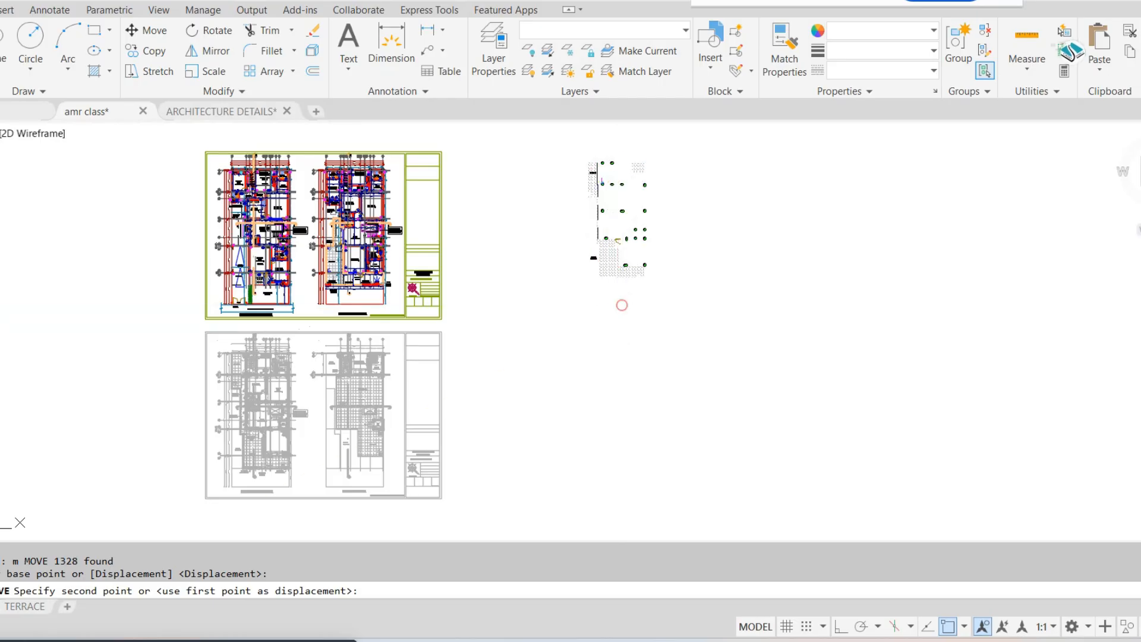
left_click(621, 305)
middle_click_drag(321, 281, 381, 292)
scroll(795, 196, "up", 2)
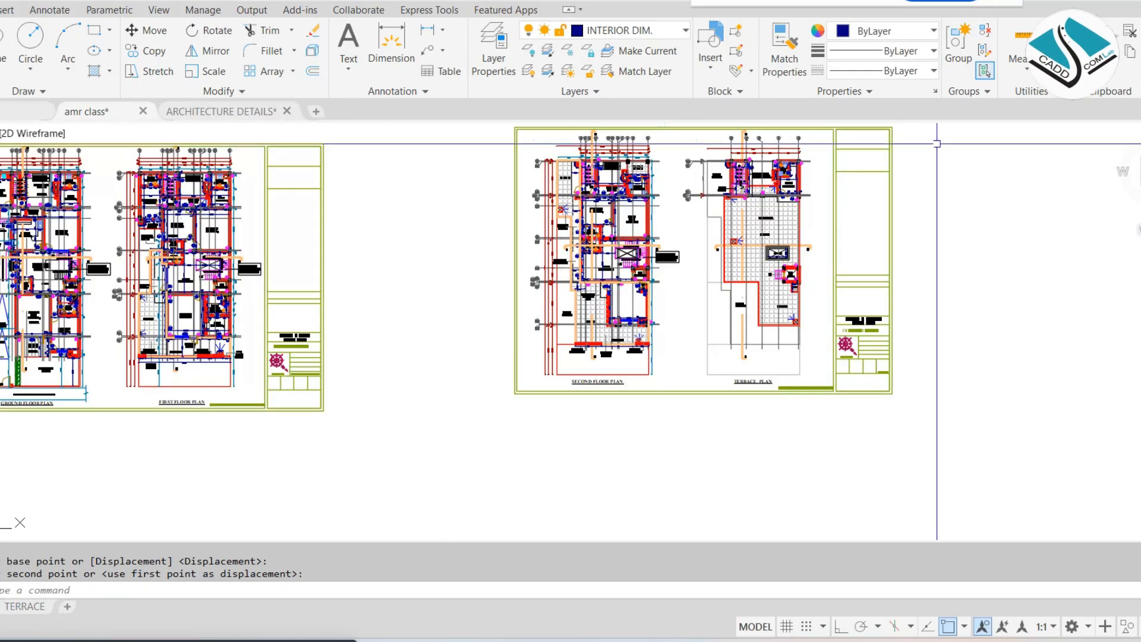
Move the copied second floor and terrace plan sheet again to place it level with the ground and first floor sheet
middle_click_drag(920, 145, 891, 178)
left_click(947, 140)
left_click(364, 438)
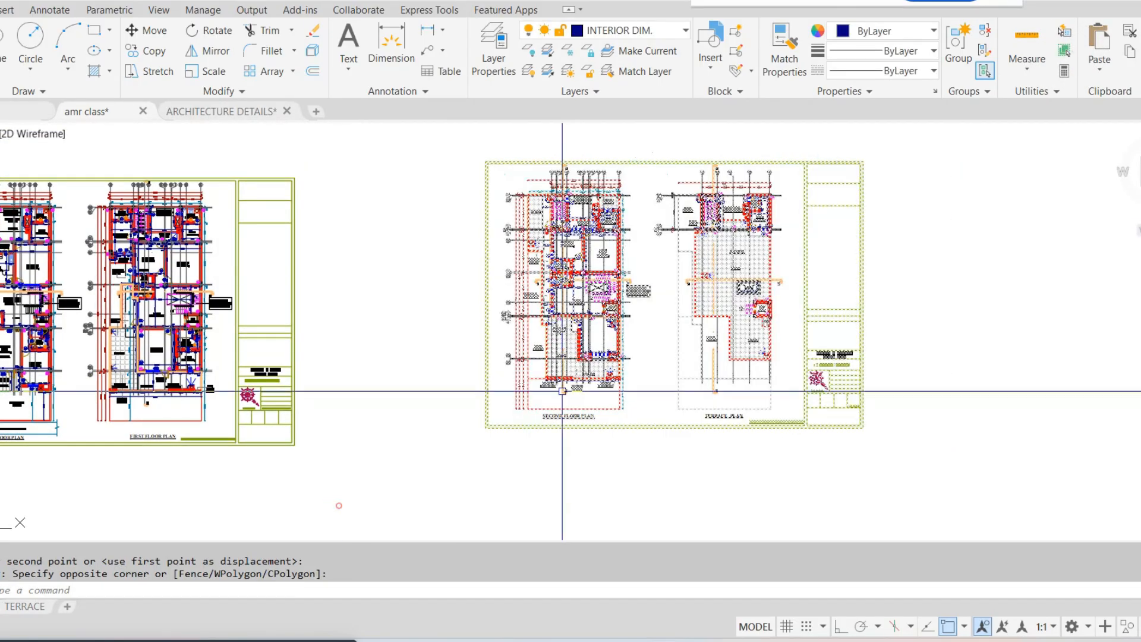
type("m")
key("Return")
left_click(619, 326)
left_click(561, 344)
middle_click_drag(205, 156, 470, 144)
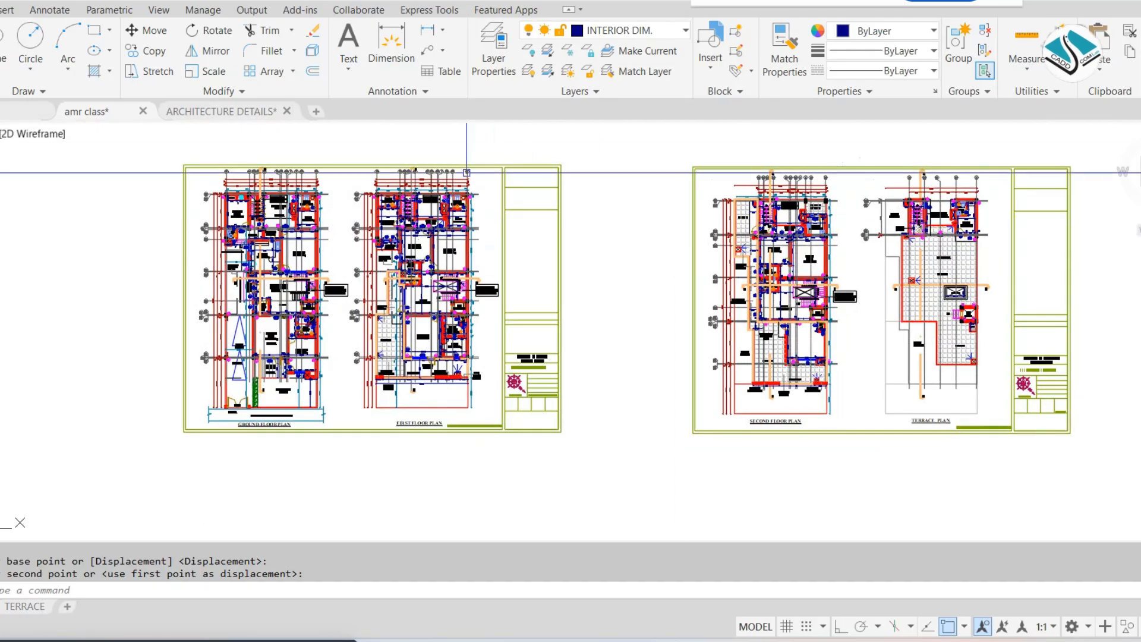
Regenerate the drawing display at the front of the copied ground floor plan
scroll(492, 143, "up", 2)
middle_click_drag(439, 221, 526, 86)
scroll(368, 269, "up", 5)
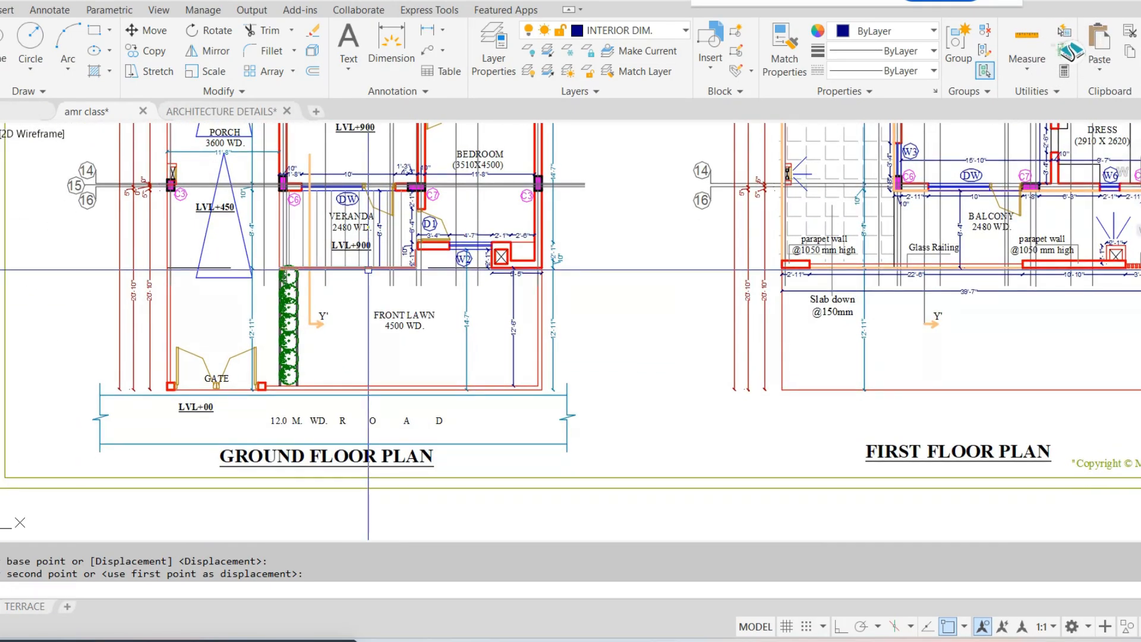
type("RE")
key("Return")
scroll(317, 265, "up", 2)
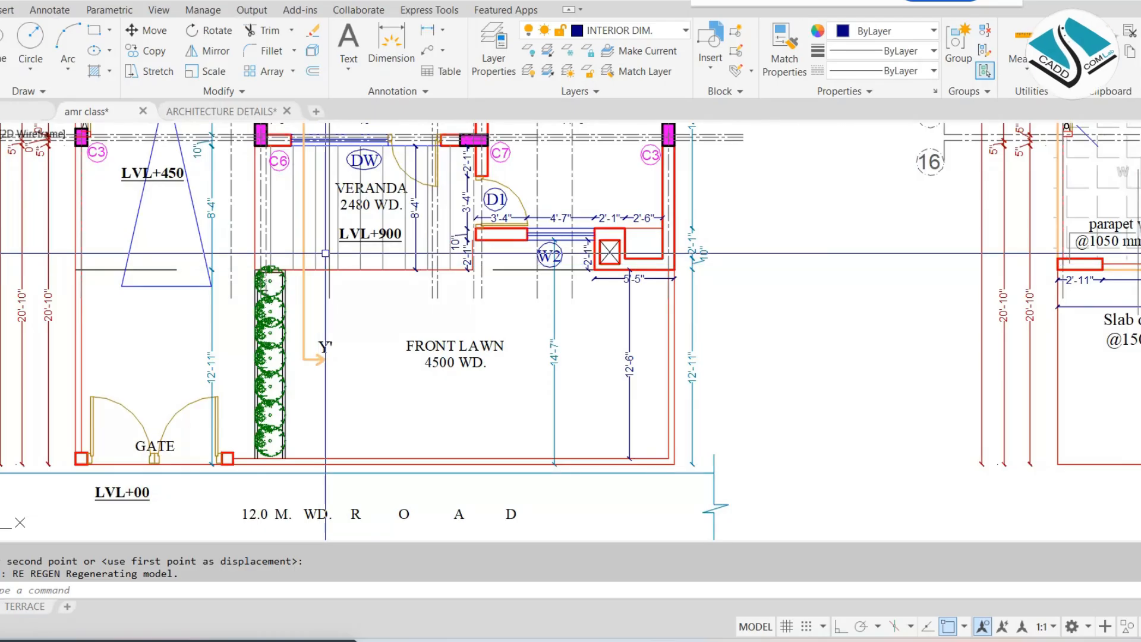
Examine the front of the ground floor plan, covering the porch, veranda, bedroom, front lawn, gate and road
middle_click_drag(352, 253, 440, 318)
middle_click_drag(256, 215, 256, 245)
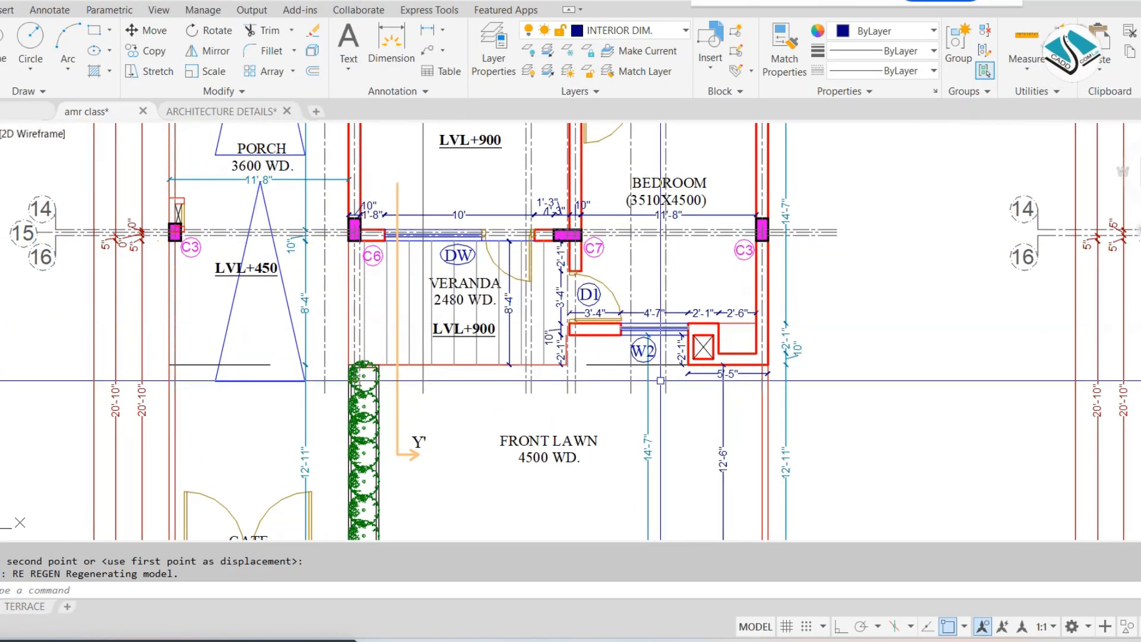
middle_click_drag(623, 262, 605, 96)
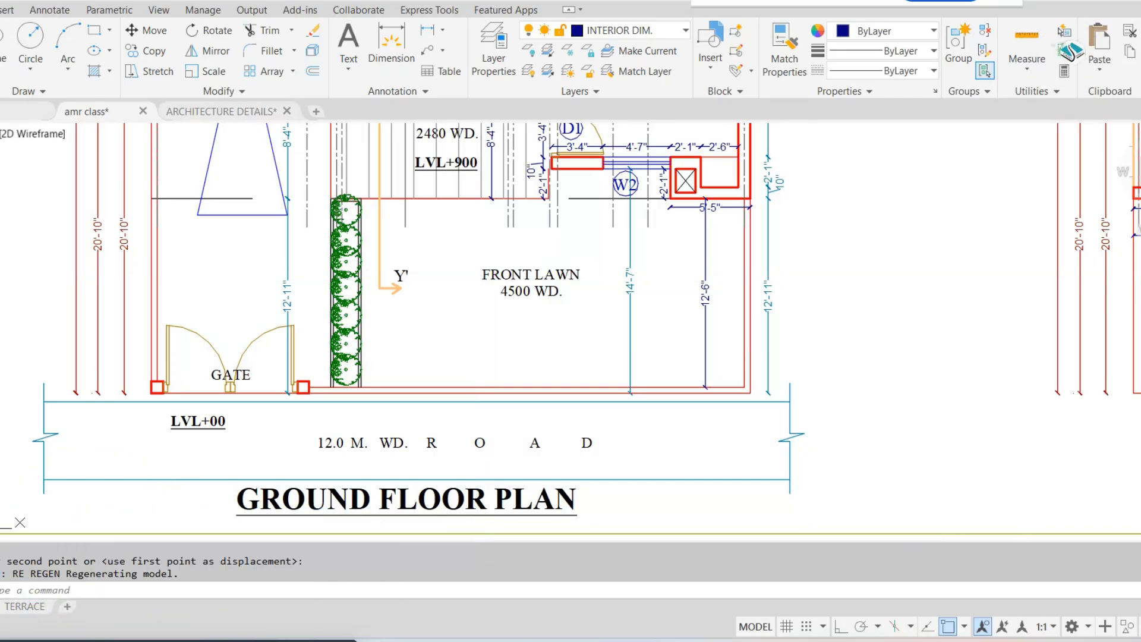
scroll(407, 307, "down", 5)
scroll(407, 307, "up", 4)
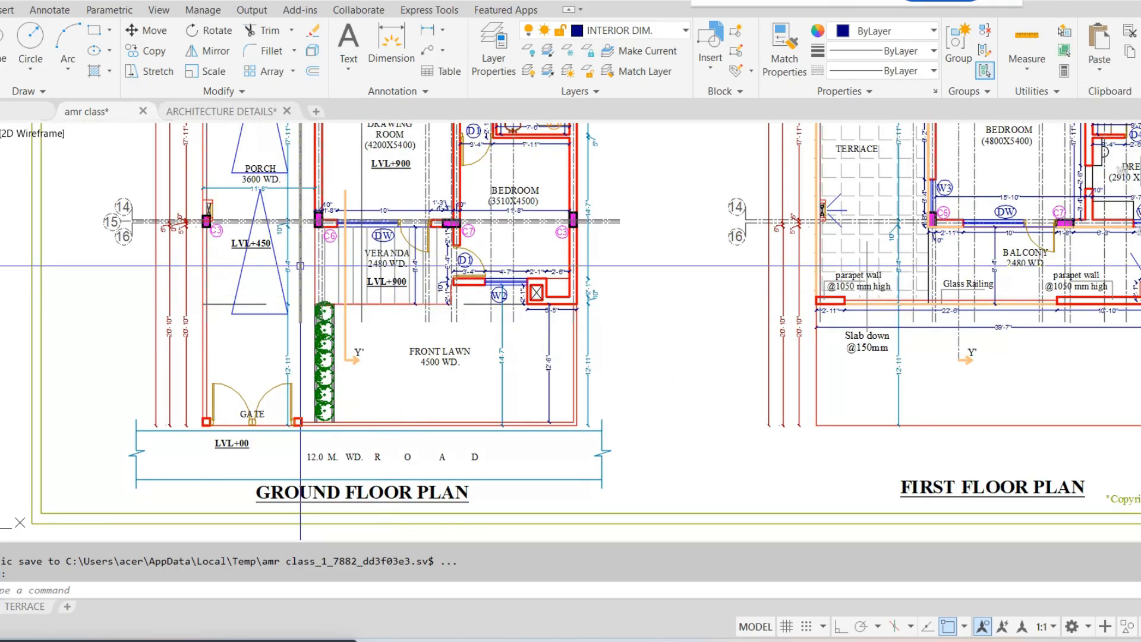
scroll(441, 366, "down", 5)
middle_click_drag(625, 246, 634, 399)
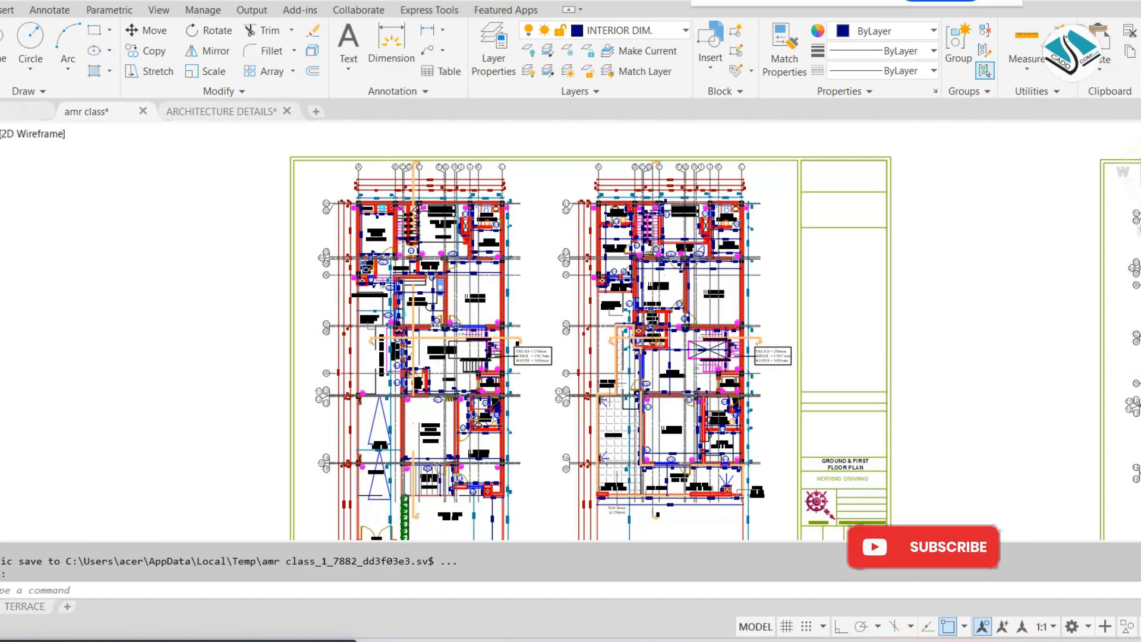
Erase the sheet border and title block around the copied ground and first floor plans
key("Escape")
key("Escape")
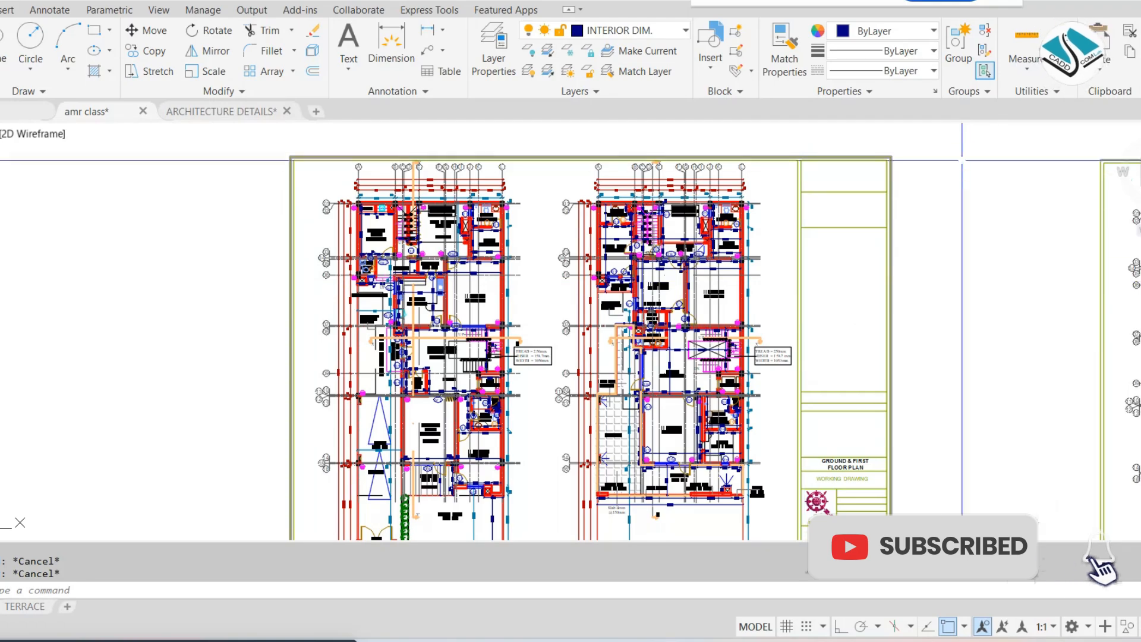
left_click(967, 140)
middle_click_drag(719, 439, 687, 215)
left_click(746, 402)
type("e")
key("Return")
Try to erase the grid bubbles and outer dimensions above the copied ground and first floor plans
middle_click_drag(618, 163, 689, 440)
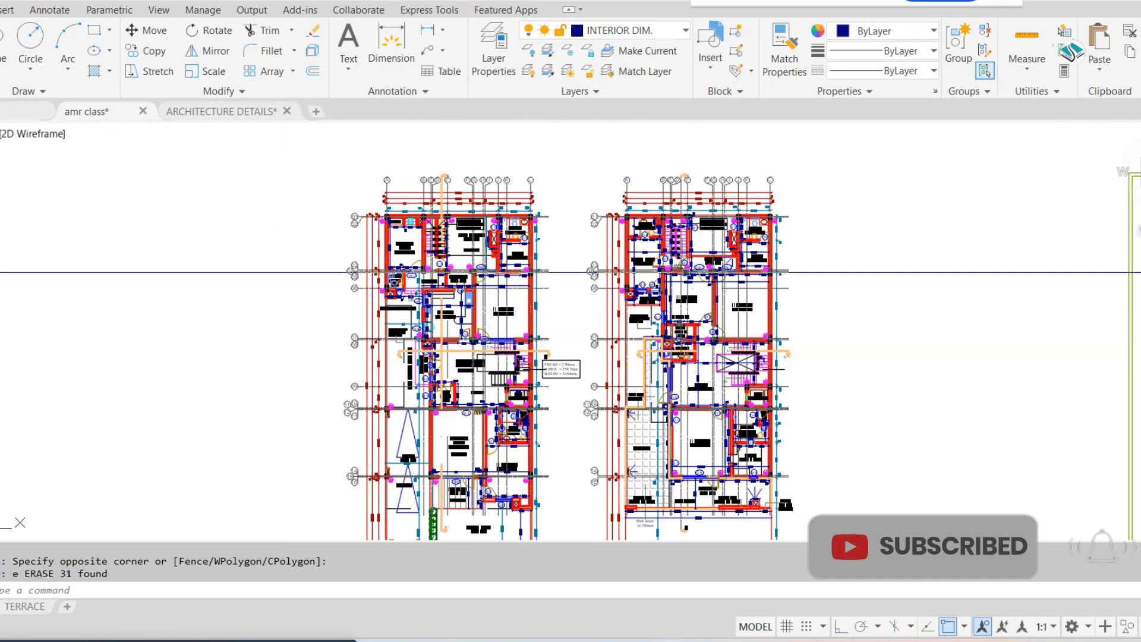
scroll(748, 145, "up", 4)
left_click(904, 157)
left_click(76, 249)
type("e")
key("Return")
Try to select all grid lines, bubbles and outer dimensions similar to those left of the servant room
scroll(155, 255, "up", 5)
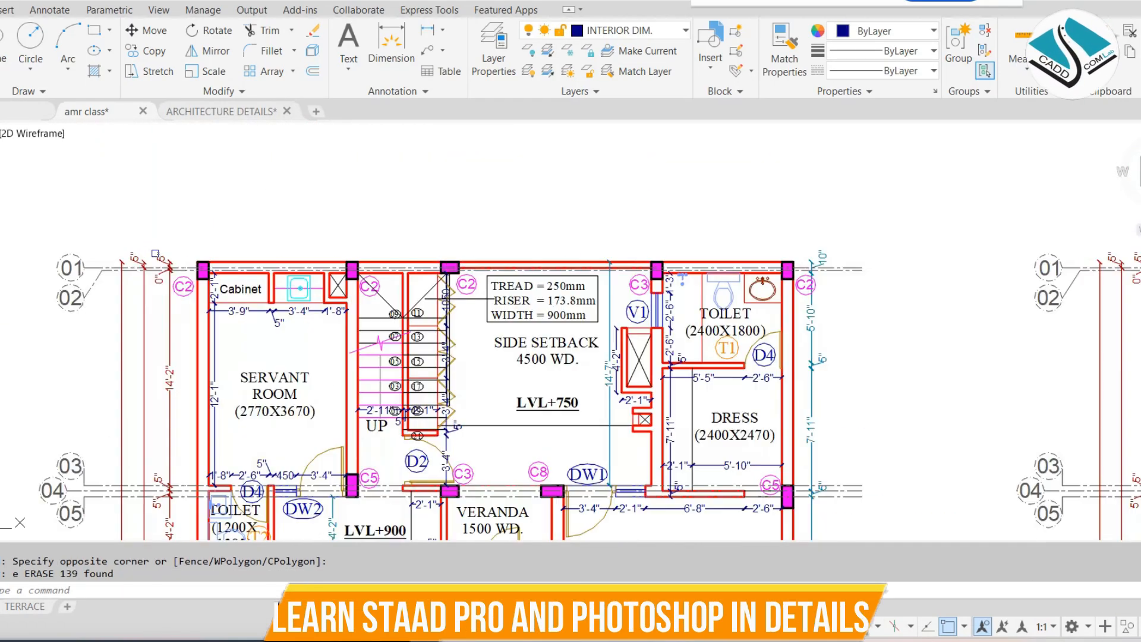
left_click(184, 236)
left_click(65, 329)
right_click(283, 151)
left_click(343, 389)
scroll(376, 357, "down", 5)
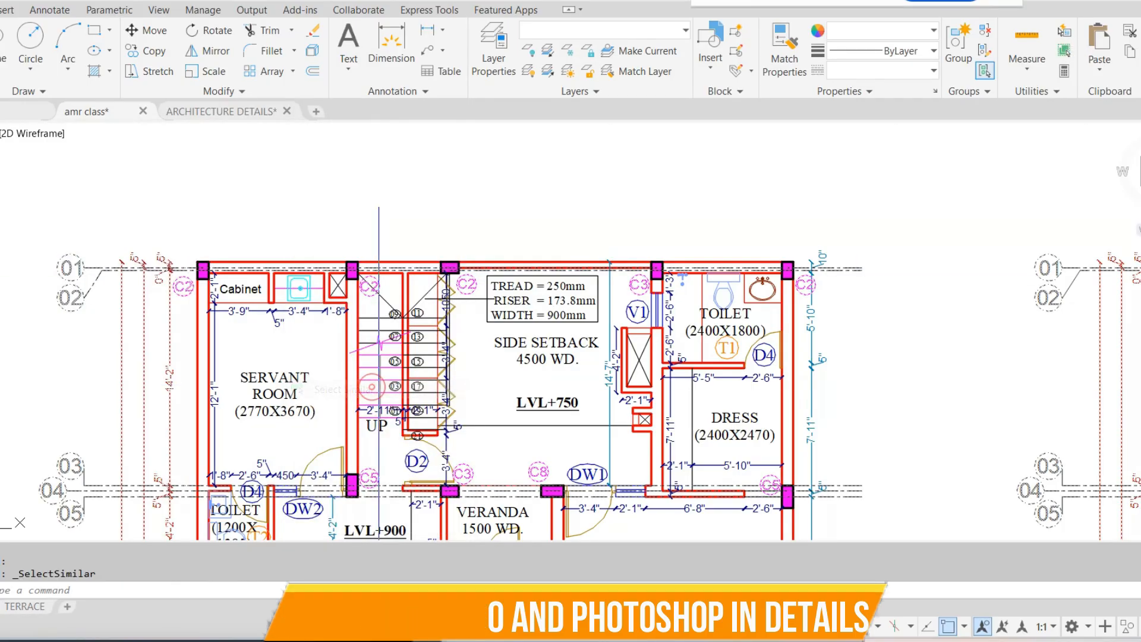
Try to select the dimensions below the servant room's cabinet together with all similar objects, and clear the selection
scroll(357, 326, "up", 7)
left_click(372, 327)
left_click(261, 239)
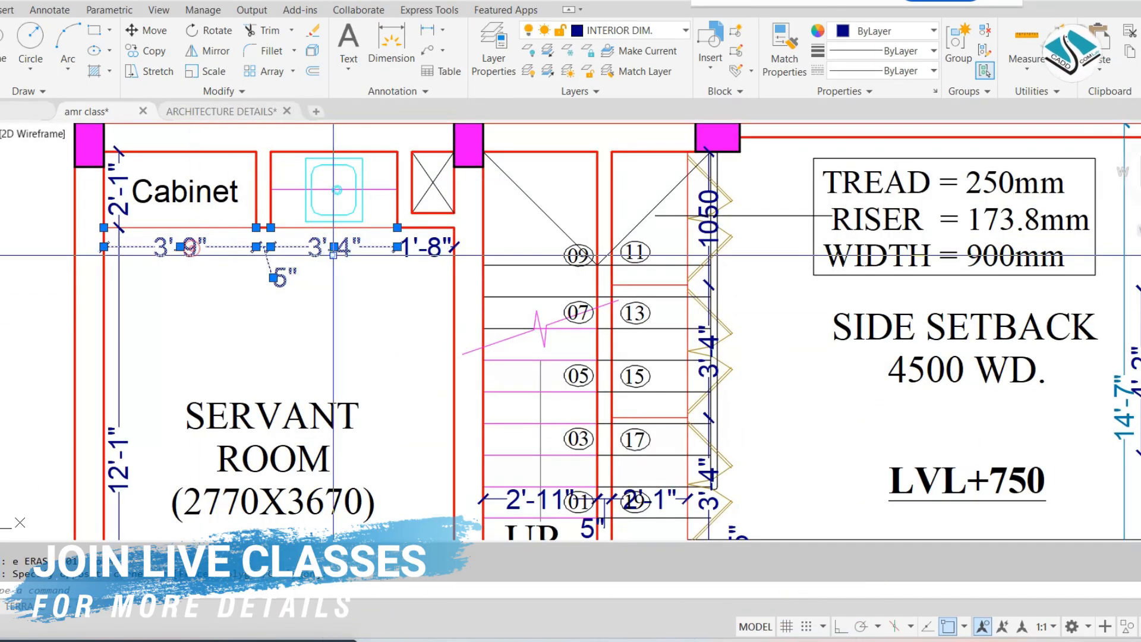
right_click(334, 184)
left_click(442, 493)
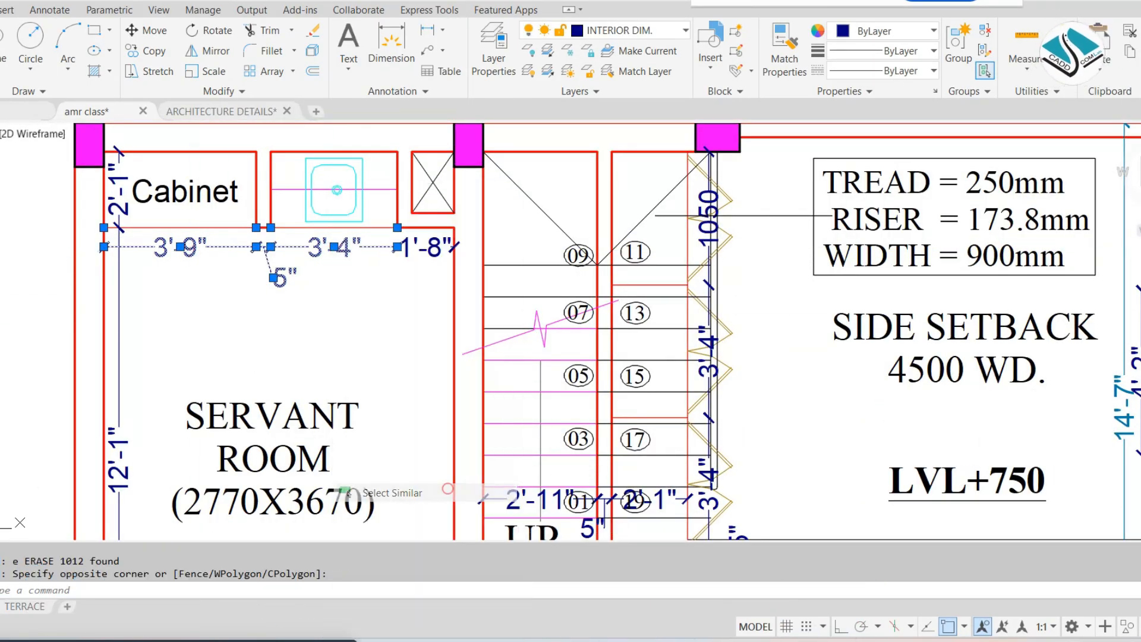
key("Escape")
Undo the erasures of the grid lines, bubbles and dimensions on the copied plans
key("ctrl+z")
key("ctrl+z")
key("ctrl+z")
key("ctrl+z")
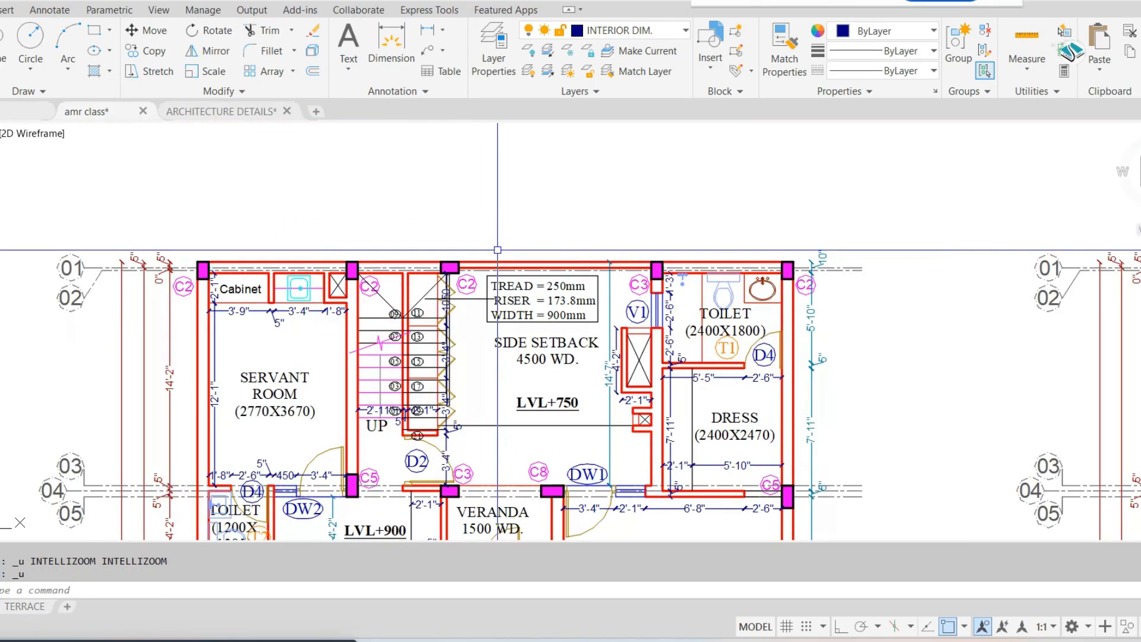
key("ctrl+z")
Erase the grid bubbles and the red outer dimension rows above the copied ground and first floor plans
left_click(866, 168)
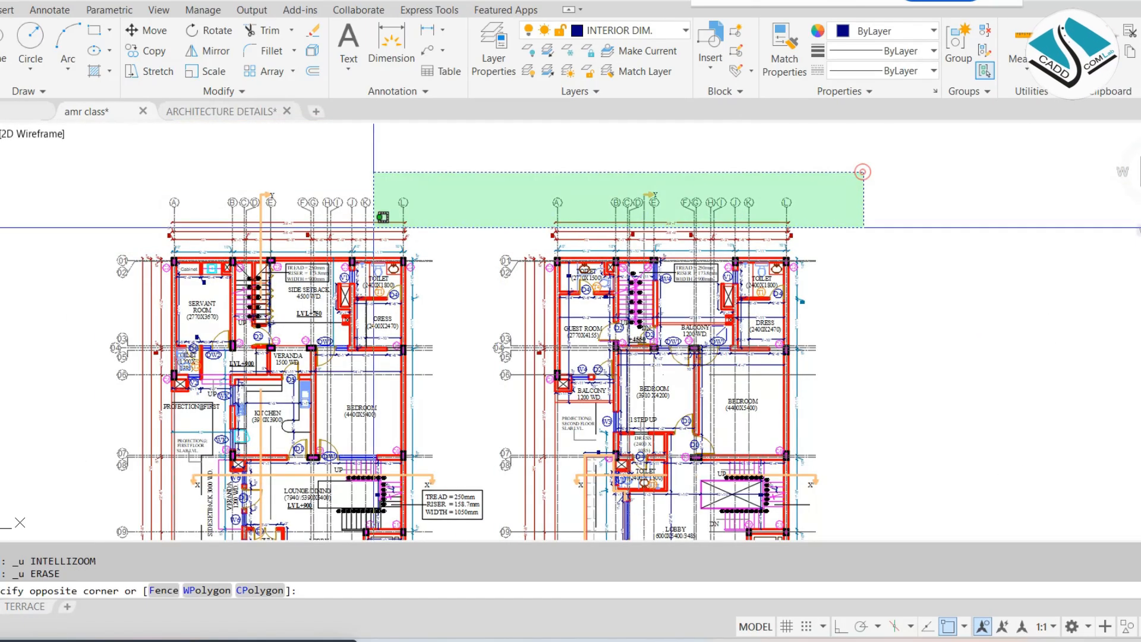
left_click(110, 244)
type("e")
key("Return")
Select the grid lines, bubbles and red dimensions left of the servant room, and extend the selection to all similar objects
scroll(201, 258, "up", 4)
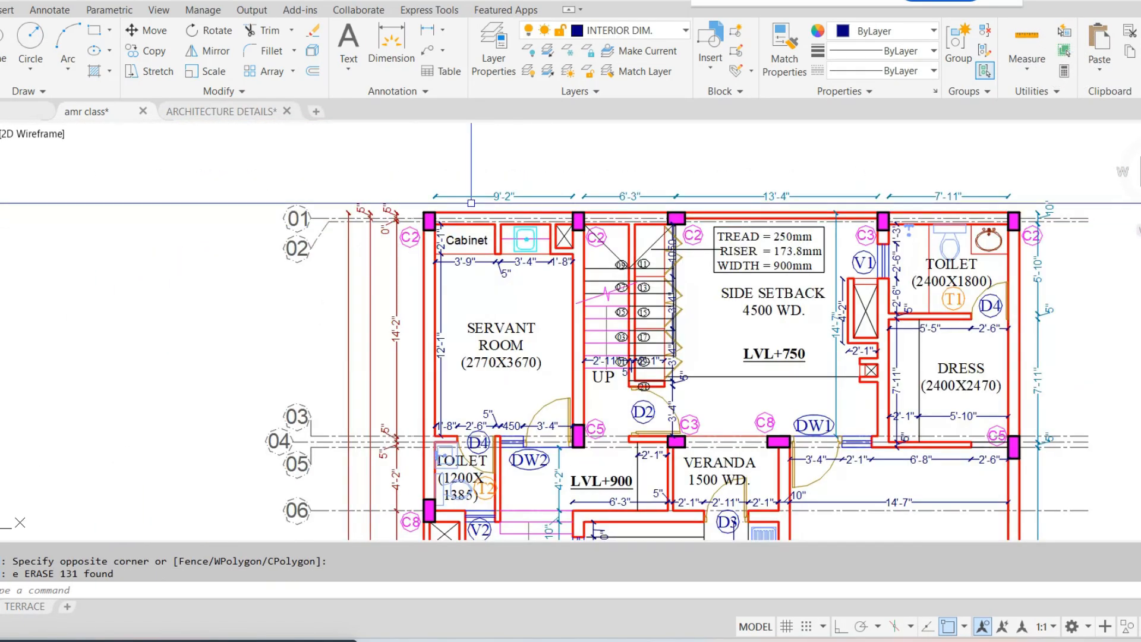
left_click(394, 204)
left_click(224, 323)
right_click(423, 161)
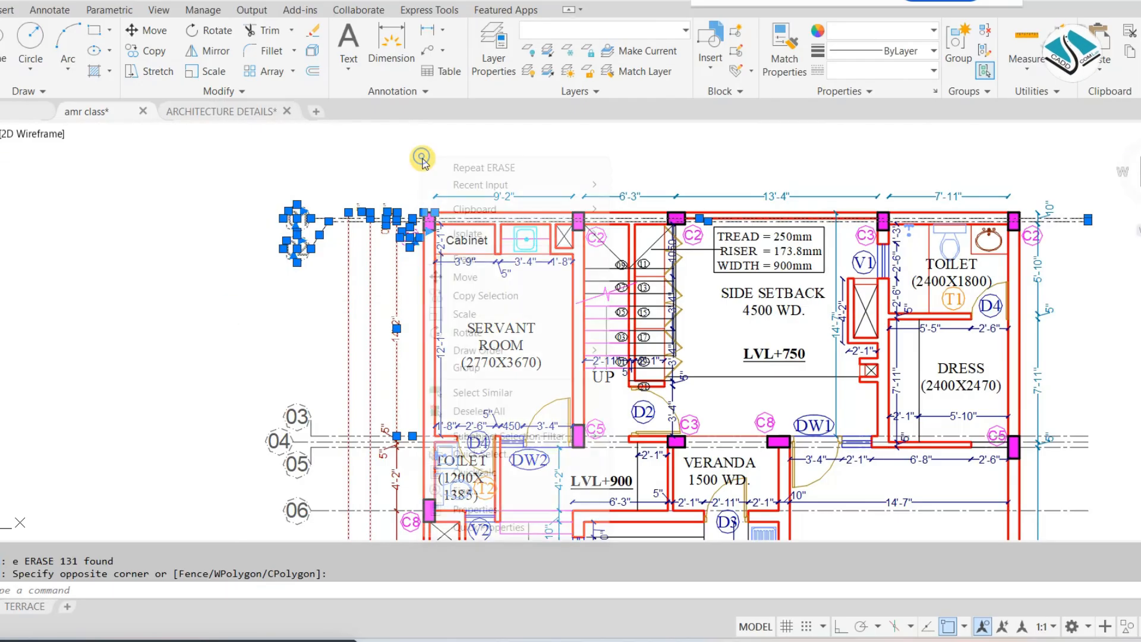
left_click(528, 395)
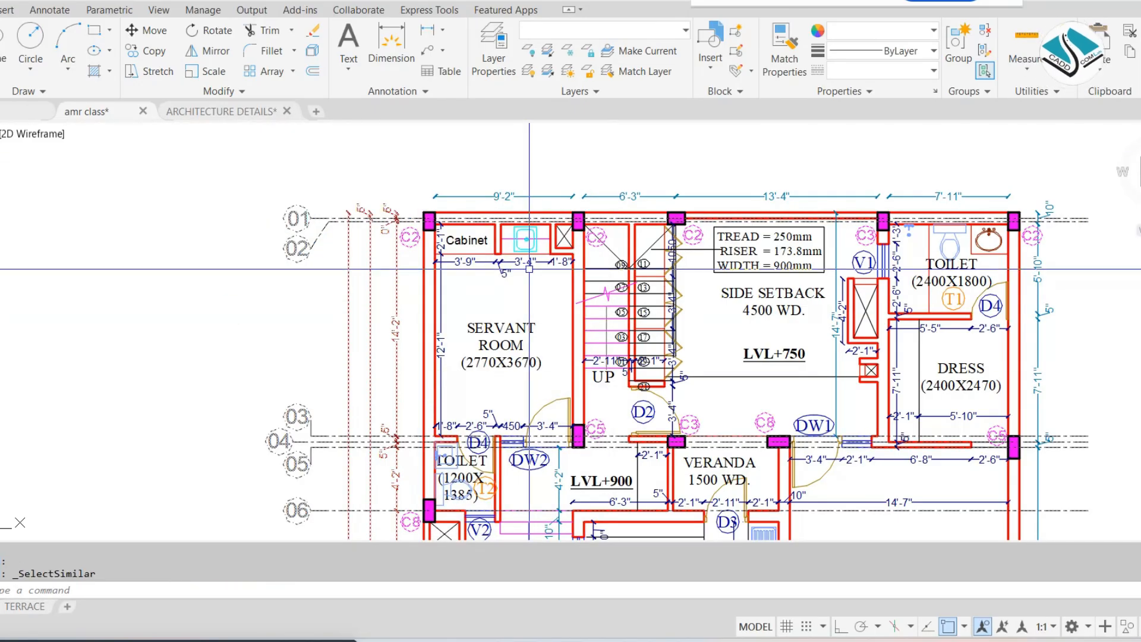
right_click(451, 265)
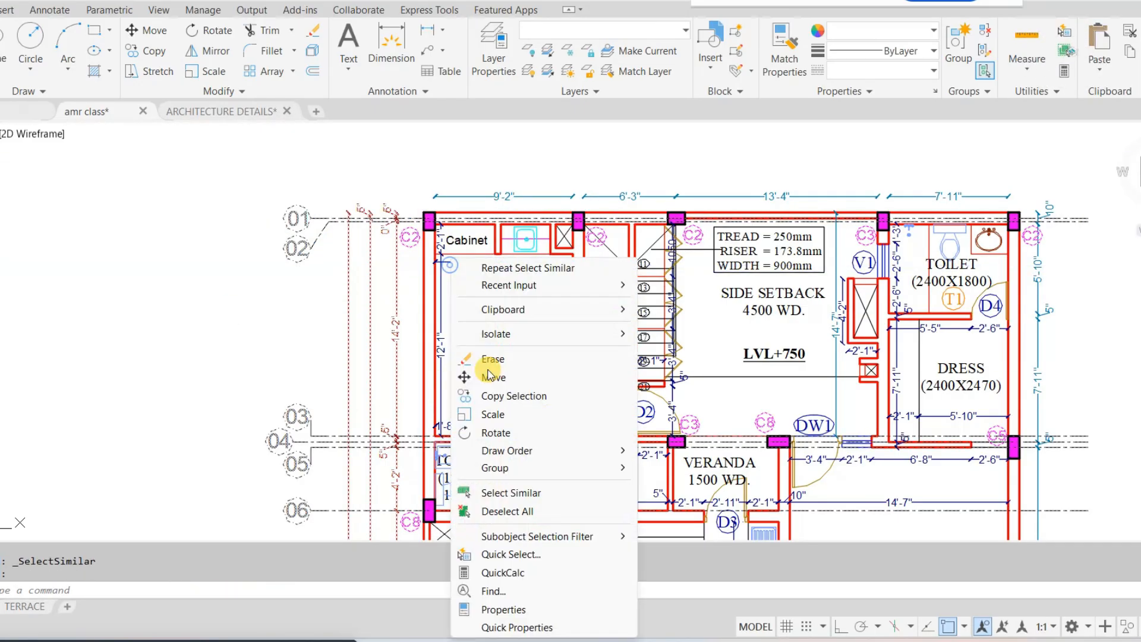
left_click(522, 492)
Exclude the original sheets and details from the selection, and erase the remaining selected grid and dimension objects on the copied plans
scroll(481, 298, "down", 6)
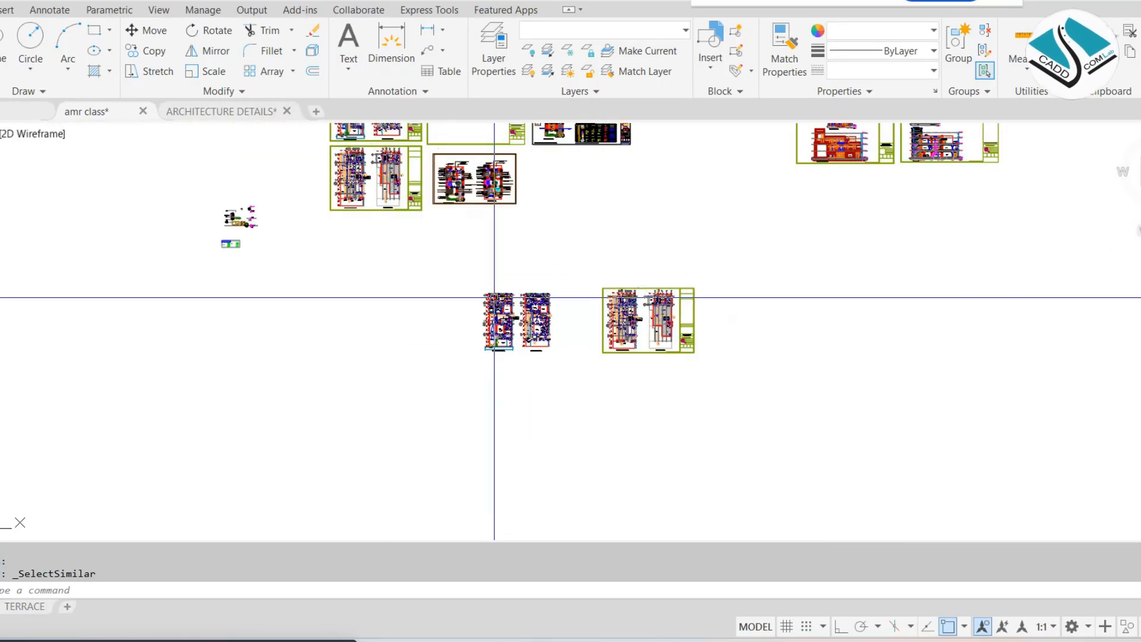
scroll(496, 352, "up", 1)
left_click(1061, 143, "shift")
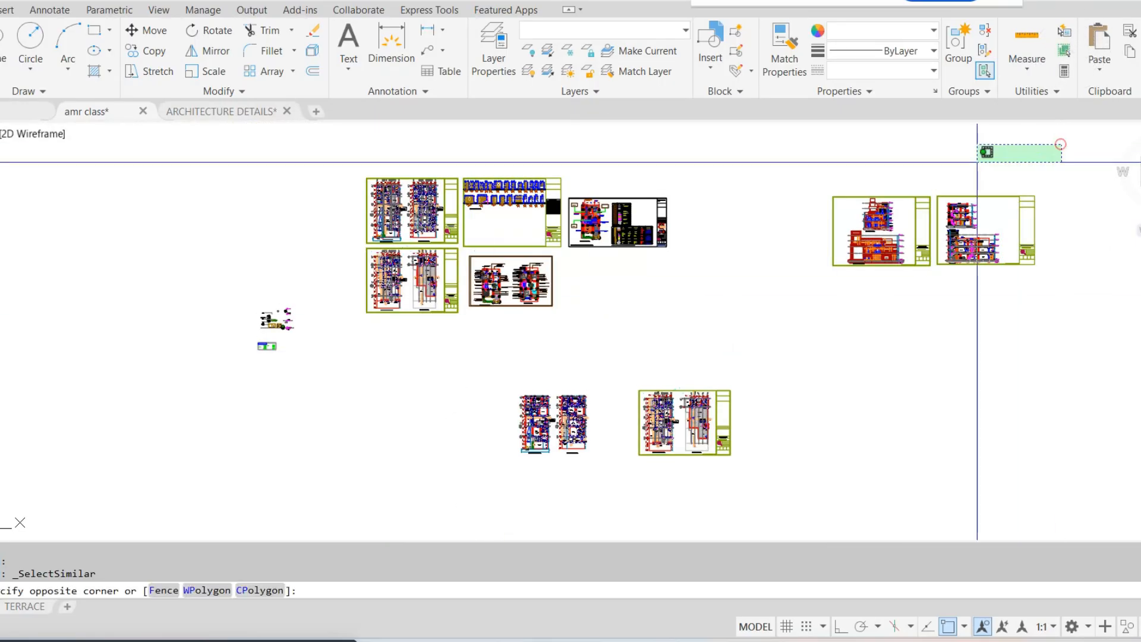
left_click(191, 346, "shift")
left_click(351, 375, "shift")
left_click(149, 285, "shift")
scroll(632, 382, "up", 4)
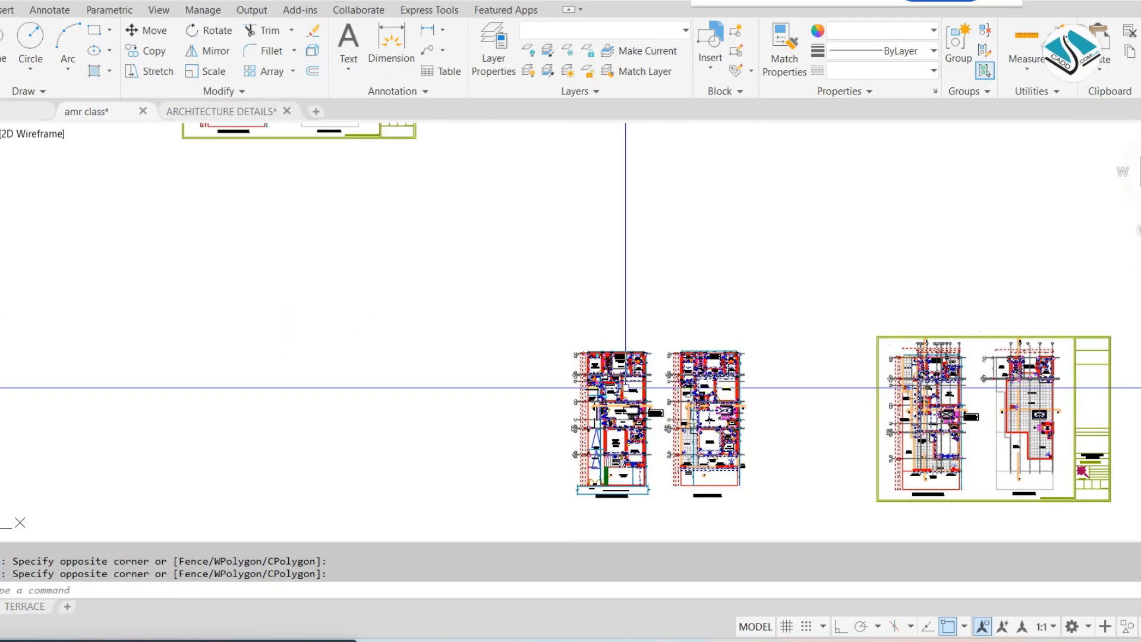
type("e")
key("Return")
Clear the accidental wall selection and erase the leftover grid marks to the left of the copied ground floor plan
scroll(536, 343, "up", 3)
scroll(437, 474, "up", 2)
middle_click_drag(436, 474, 440, 359)
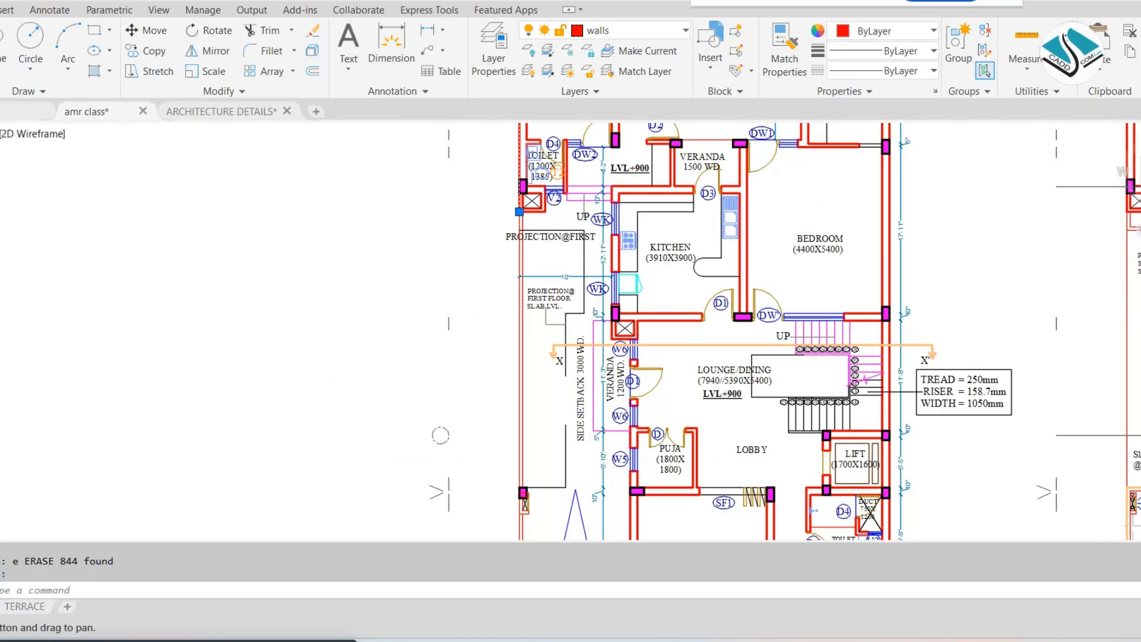
key("Escape")
middle_click_drag(438, 238, 413, 334)
key("Escape")
left_click(469, 183)
left_click(316, 446)
type("e")
key("Return")
Erase the outside dimensions and leftover grid marks between the upper parts of the ground and first floor plans
middle_click_drag(873, 160, 618, 304)
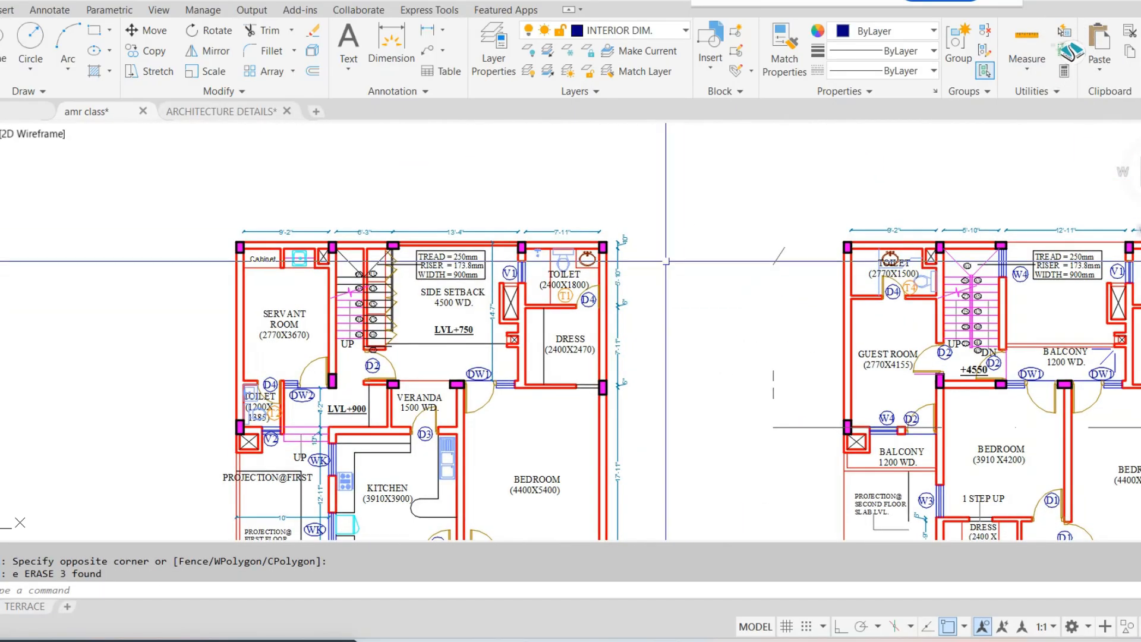
left_click(784, 201)
left_click(615, 453)
type("e")
key("Return")
Erase the row of outside dimensions above the copied ground floor plan
left_click(707, 194)
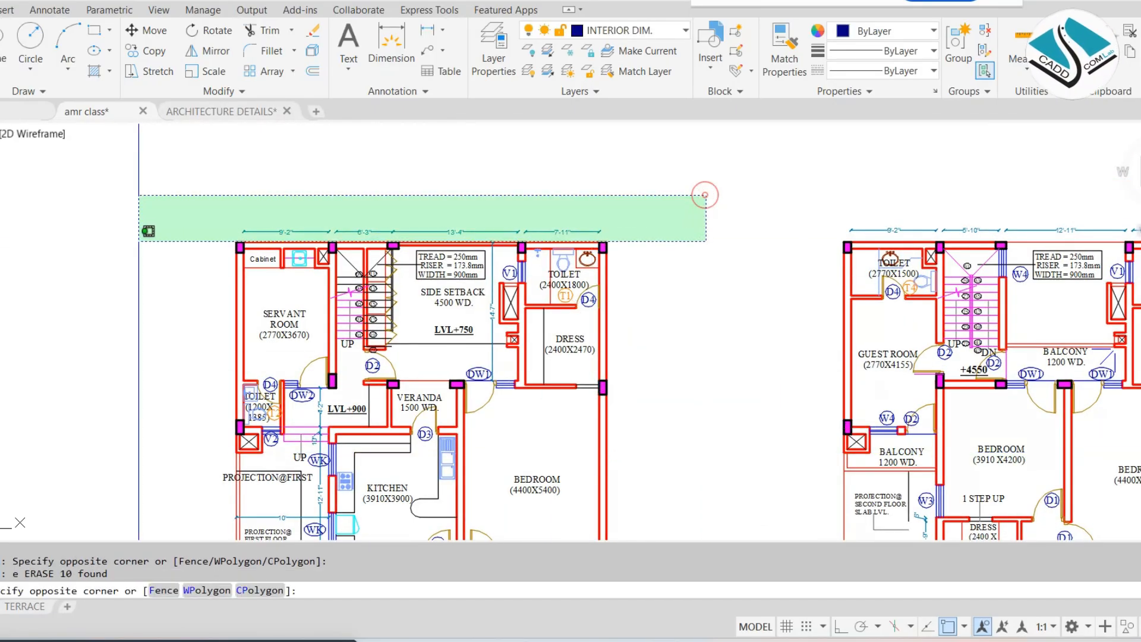
left_click(158, 221)
type("e")
key("Return")
scroll(603, 242, "down", 4)
scroll(504, 242, "up", 5)
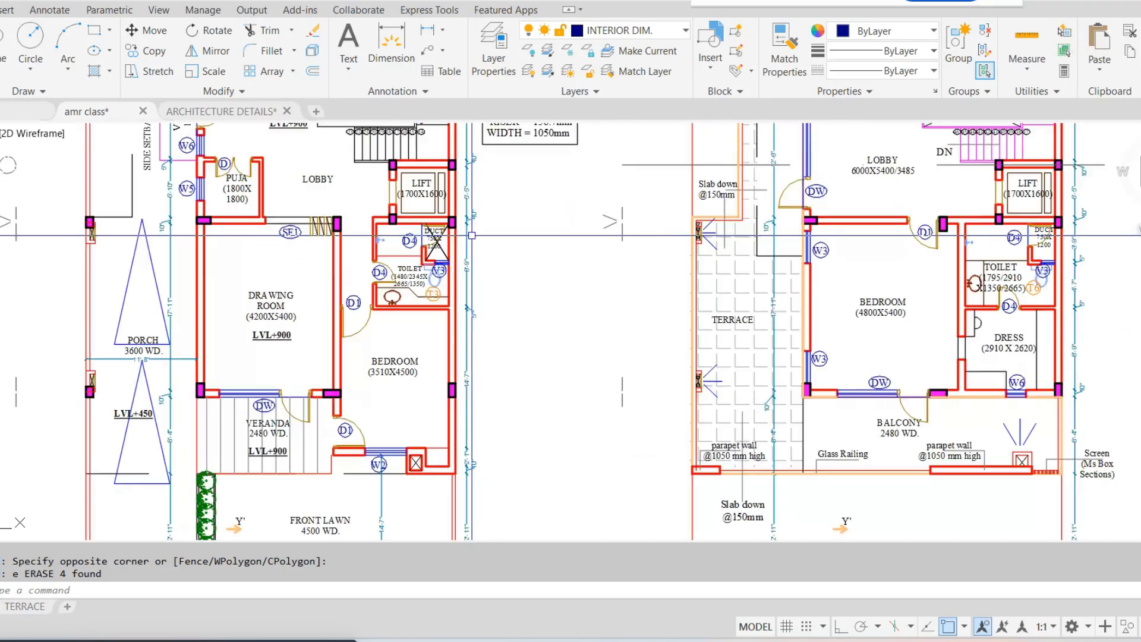
Erase the outside dimensions beside the front bedroom, on the lift side of the copied ground floor plan
middle_click_drag(505, 242, 511, 270)
left_click(904, 207)
middle_click_drag(527, 504, 521, 132)
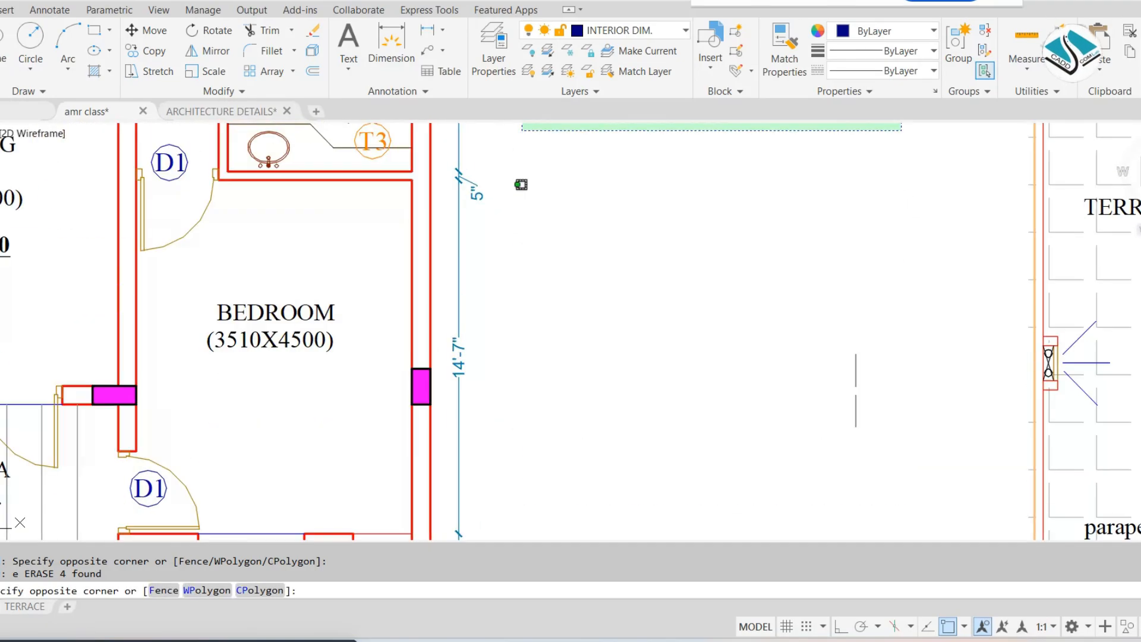
left_click(445, 500)
type("e")
key("Return")
Erase the outside dimensions and the road break line beside the front lawn of the copied ground floor plan
scroll(537, 313, "down", 5)
middle_click_drag(526, 393, 529, 222)
scroll(529, 222, "up", 2)
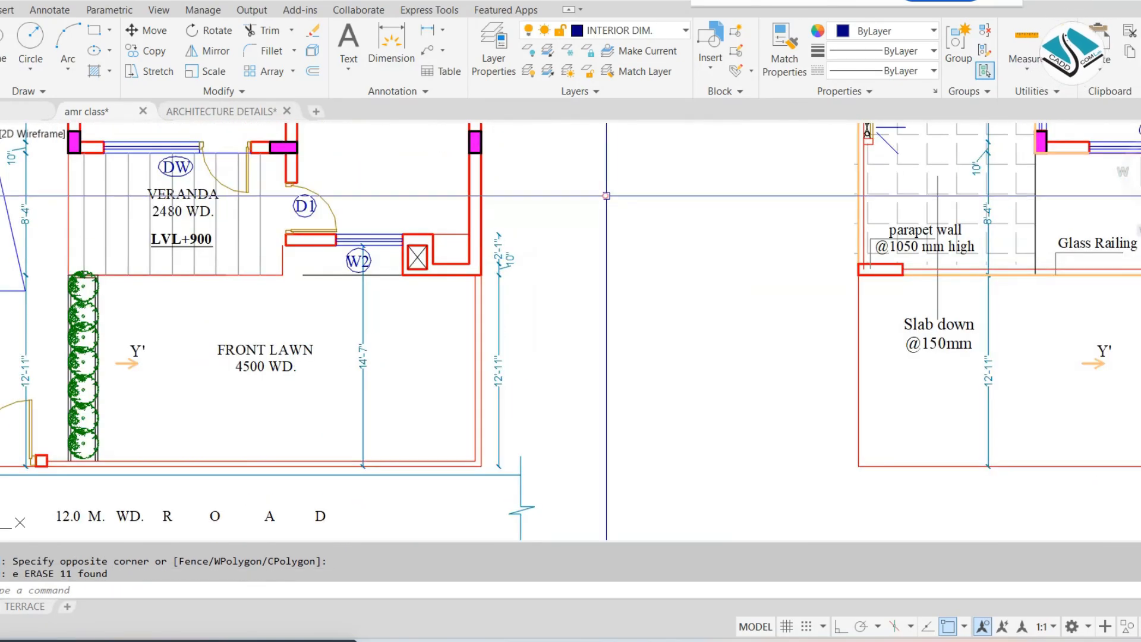
left_click(607, 196)
left_click(502, 524)
type("e")
key("Return")
Erase the road line, the road label and the title beneath the copied ground floor plan
scroll(577, 362, "down", 2)
middle_click_drag(390, 380, 577, 373)
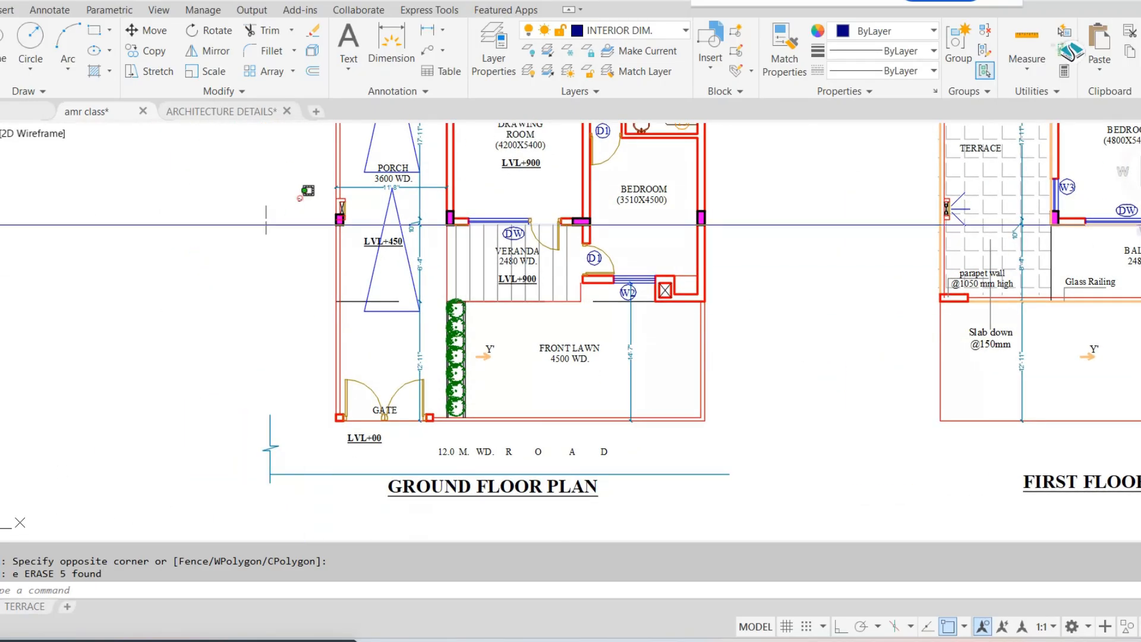
left_click(611, 453)
left_click(501, 521)
type("e")
key("Return")
Erase the leftover marks in the empty area beside the porch and side setback of the ground floor plan
middle_click_drag(568, 299, 503, 371)
scroll(472, 383, "down", 2)
middle_click_drag(380, 226, 307, 358)
left_click(258, 268)
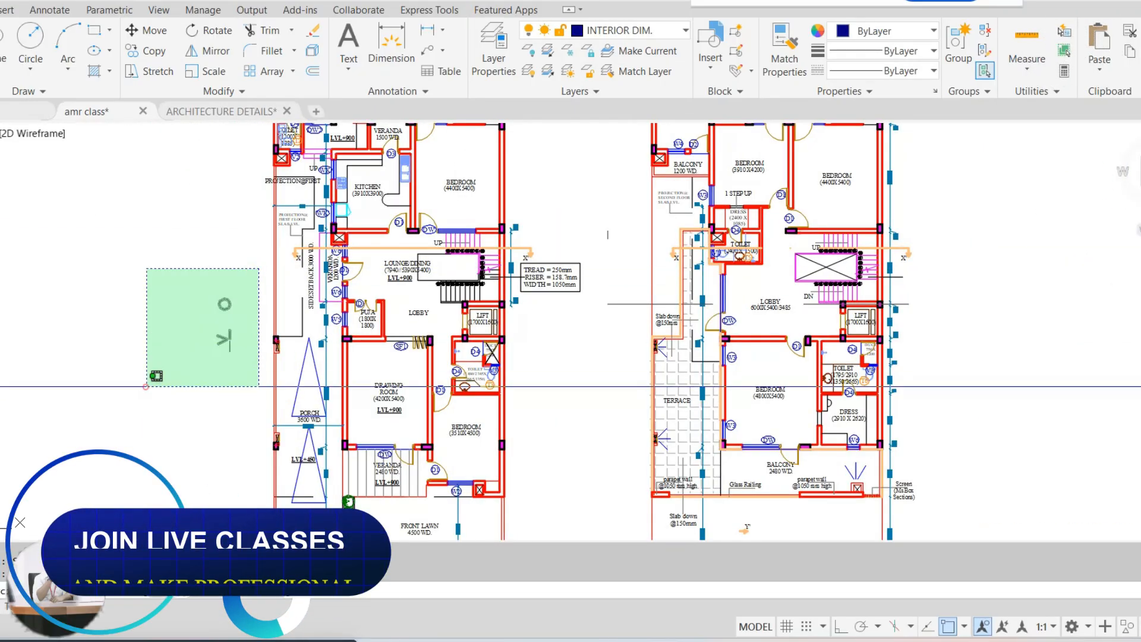
left_click(146, 386)
type("e")
key("Return")
Erase the row of outside dimensions above the copied first floor plan
middle_click_drag(550, 172, 399, 374)
scroll(621, 228, "up", 2)
left_click(849, 177)
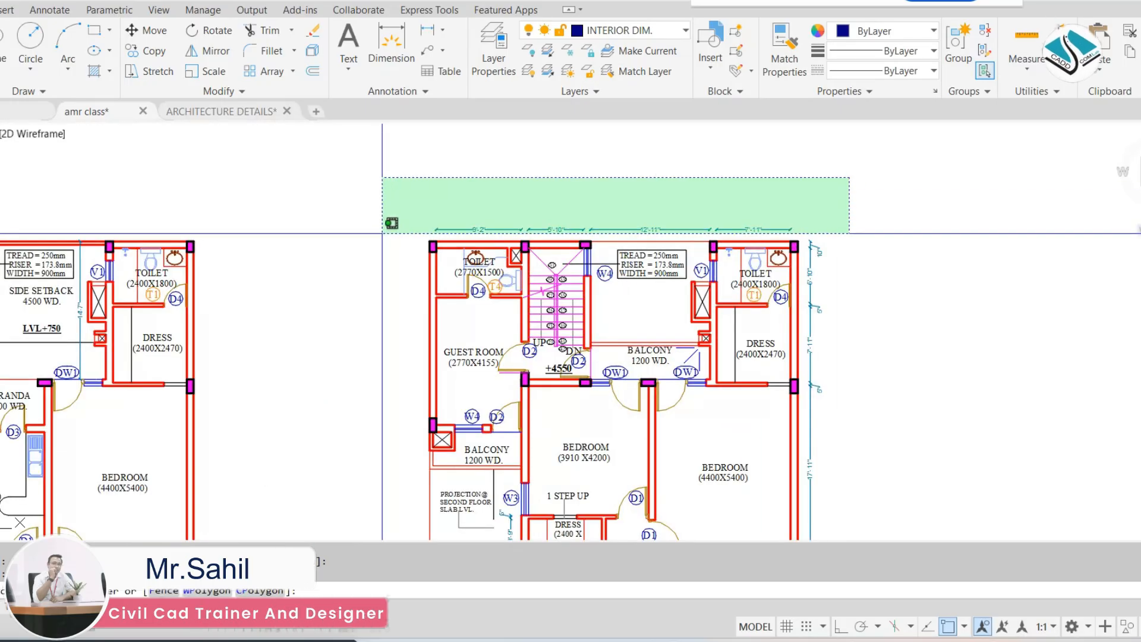
left_click(382, 233)
type("e")
key("Return")
Erase the outside dimension chain and screen note along the lift side of the copied first floor plan
middle_click_drag(996, 241, 729, 170)
left_click(711, 161)
middle_click_drag(540, 534, 540, 337)
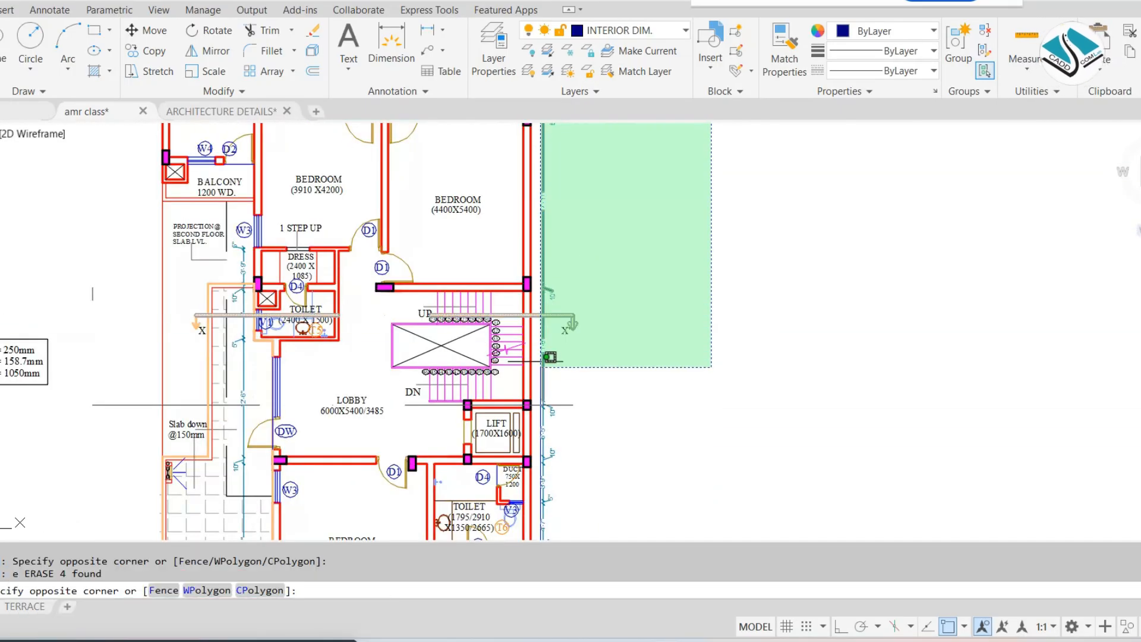
left_click(553, 404)
middle_click_drag(568, 410, 674, 237)
left_click(693, 208)
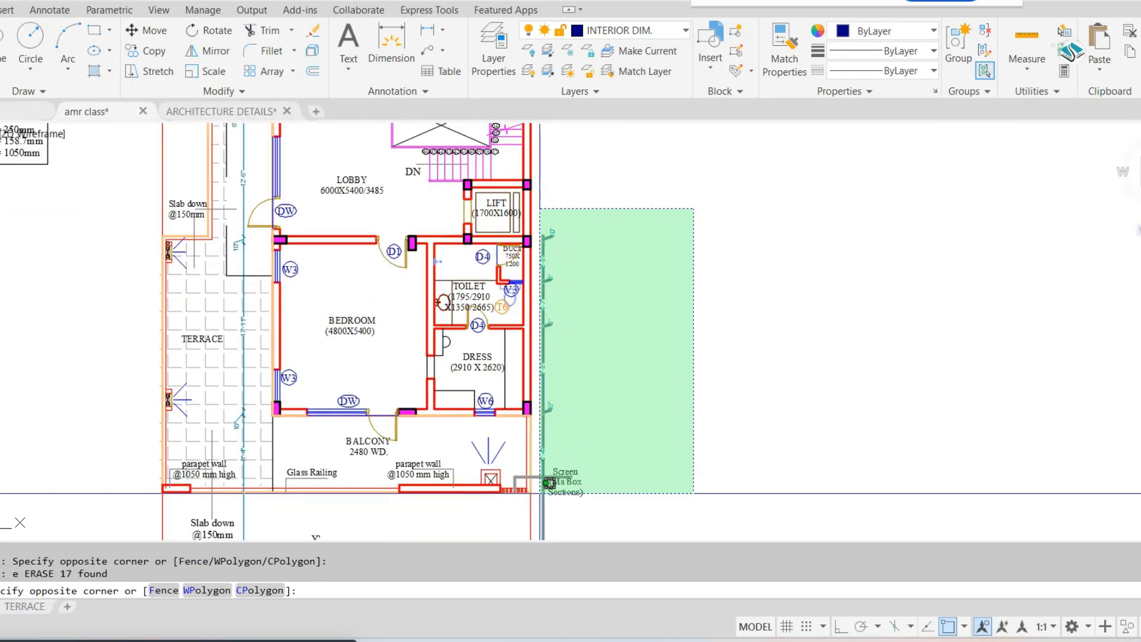
left_click(538, 492)
type("e")
key("Return")
Erase the Y' section mark in front of the balcony on the copied first floor plan
middle_click_drag(541, 442, 566, 244)
middle_click_drag(496, 387, 658, 387)
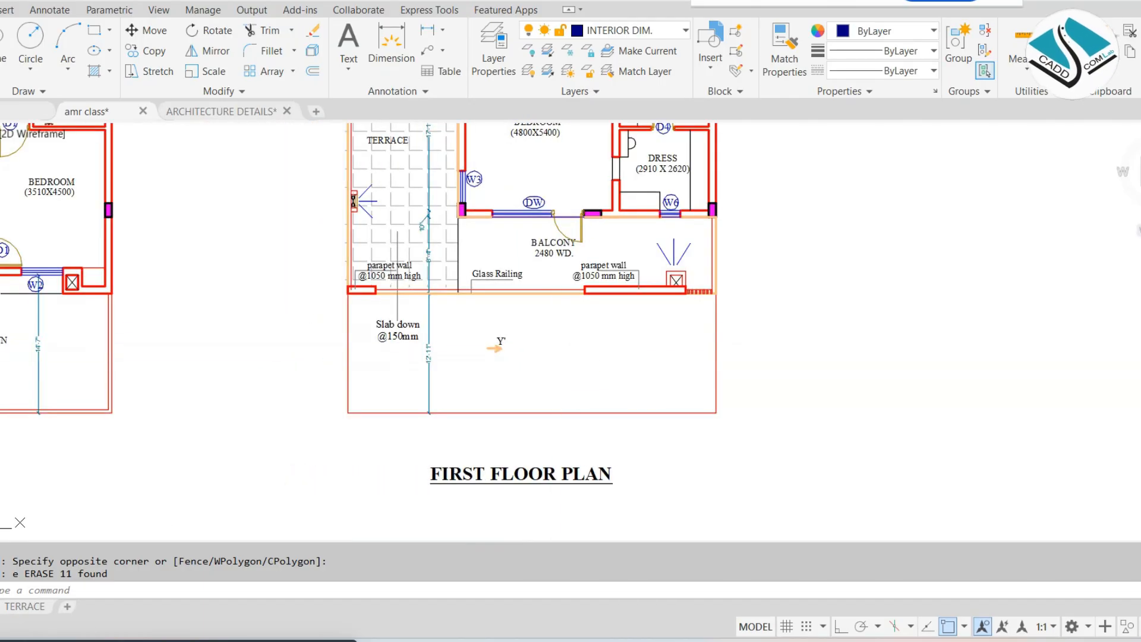
left_click(563, 315)
left_click(466, 381)
type("e")
key("Return")
scroll(495, 346, "down", 2)
scroll(364, 311, "down", 2)
middle_click_drag(364, 311, 497, 353)
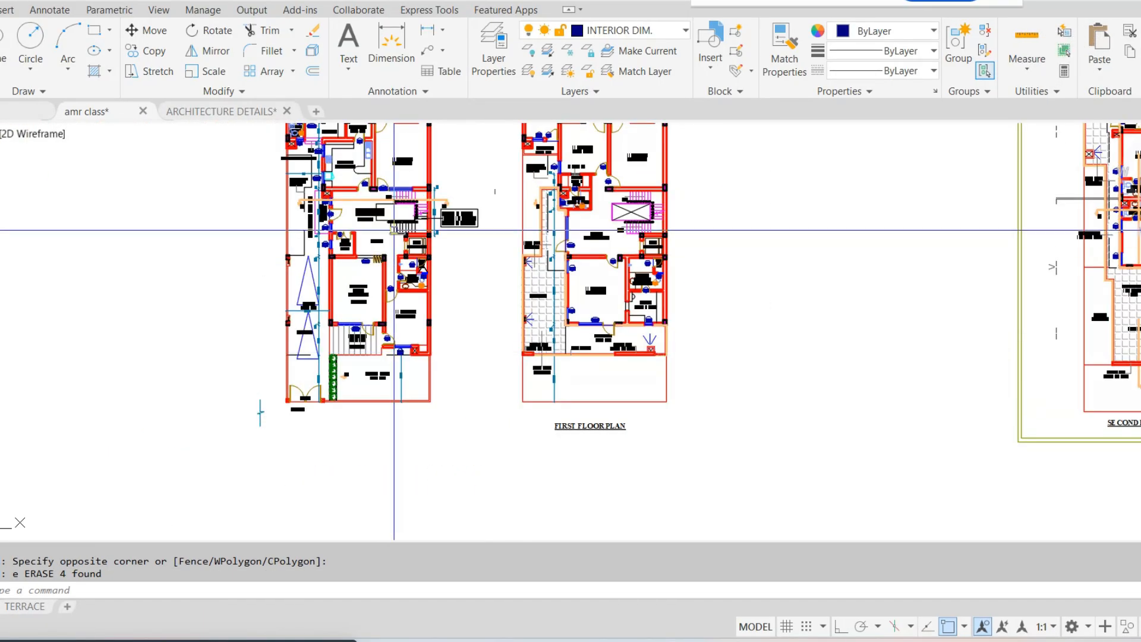
type("v")
key("Return")
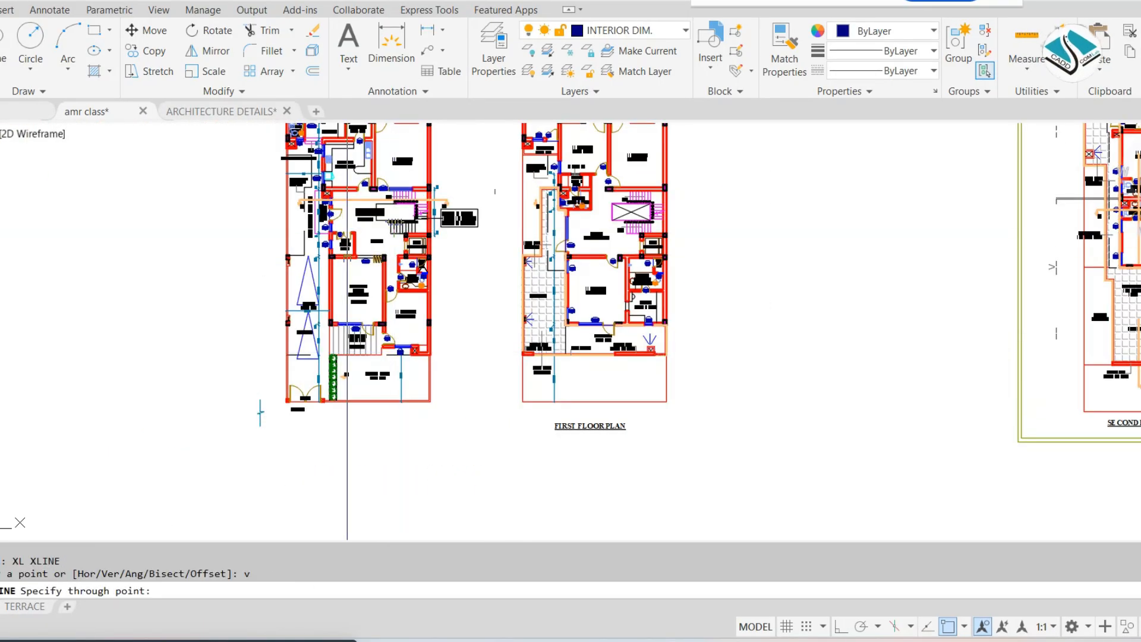
scroll(347, 261, "up", 2)
scroll(221, 492, "up", 2)
middle_click_drag(221, 492, 289, 349)
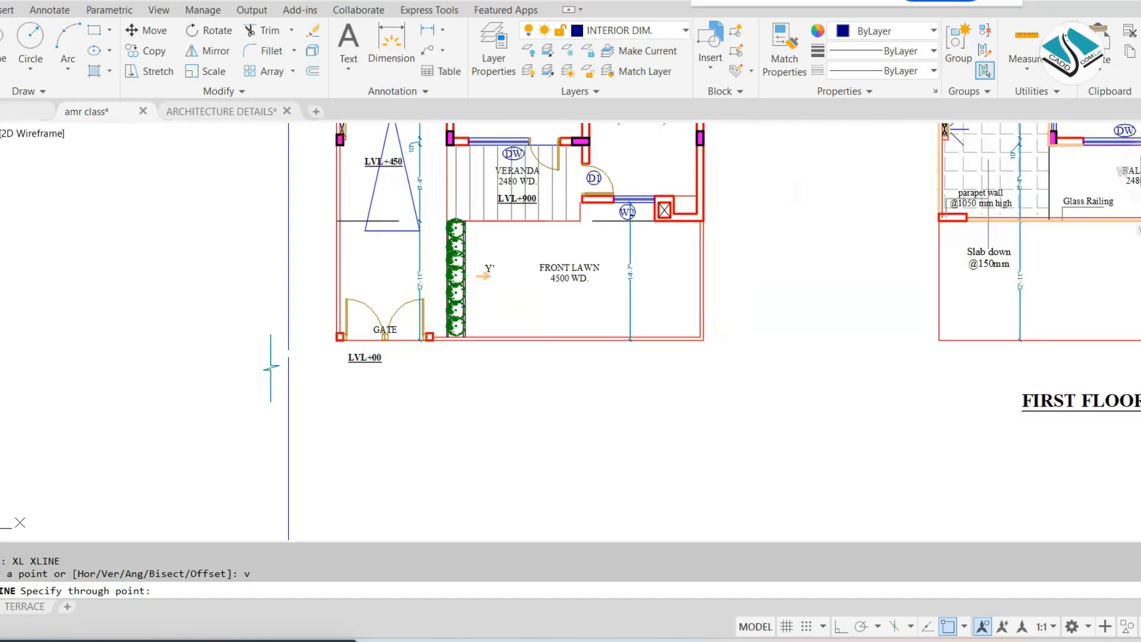
scroll(290, 344, "up", 2)
key("Escape")
Erase the leftover road break line beside the gate of the copied ground floor plan
left_click(290, 345)
left_click(176, 422)
type("e")
key("Return")
Draw vertical construction lines through the outer wall corner and both sides of the V2 toilet window on the ground floor plan
type("v")
key("Return")
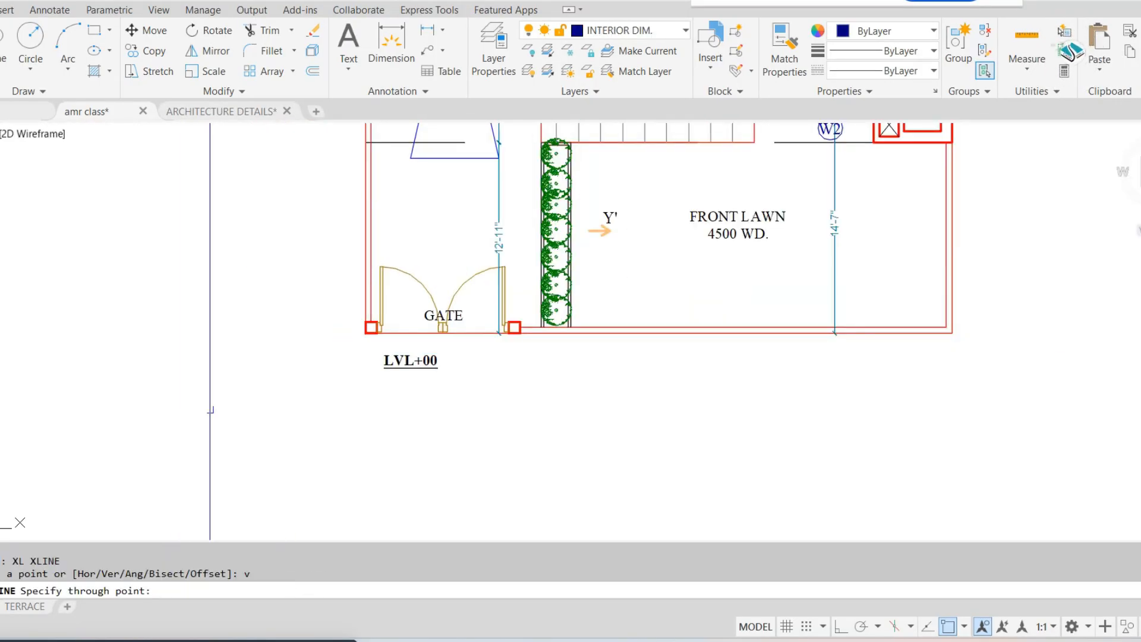
scroll(386, 239, "down", 2)
middle_click_drag(386, 239, 381, 403)
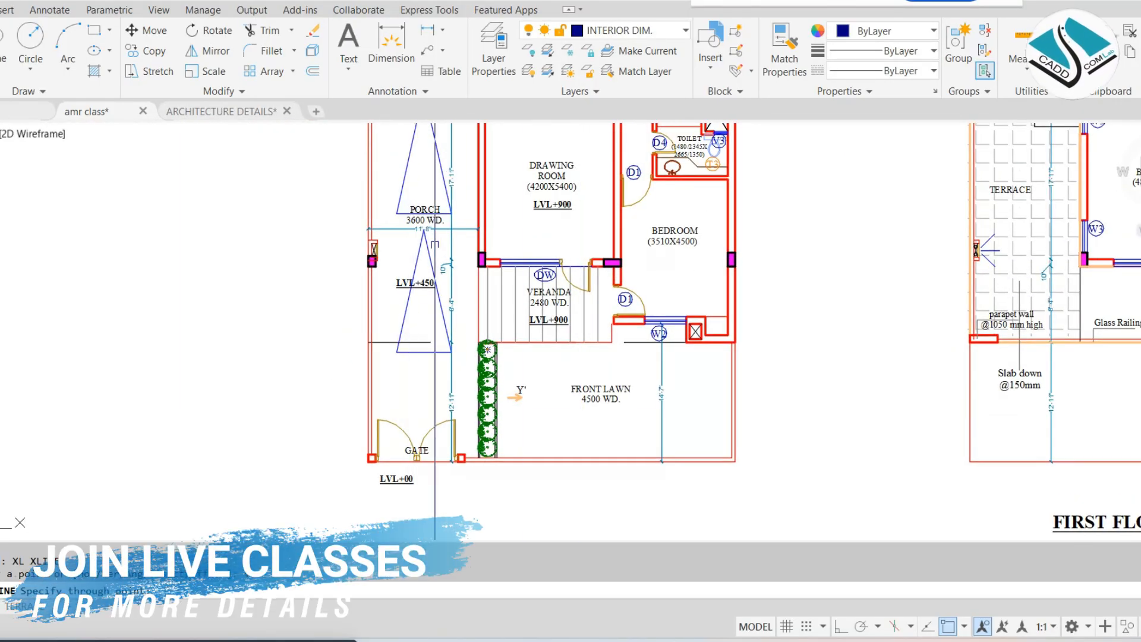
mouse_move(445, 122)
middle_mouse_down()
mouse_move(505, 360)
mouse_move(519, 523)
middle_mouse_up()
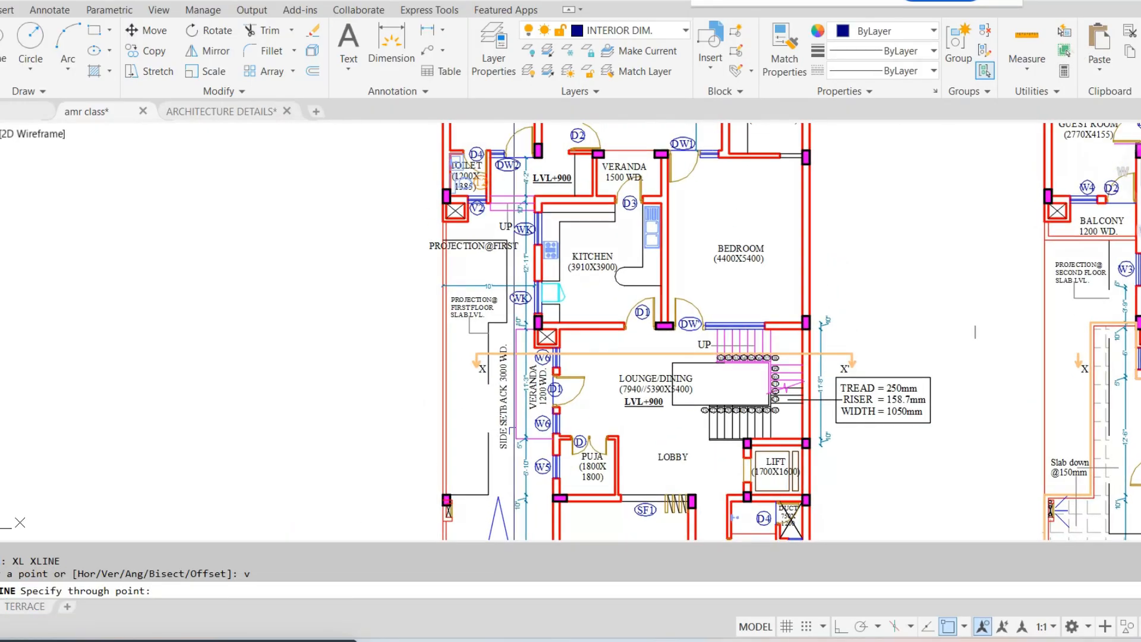
scroll(490, 271, "up", 9)
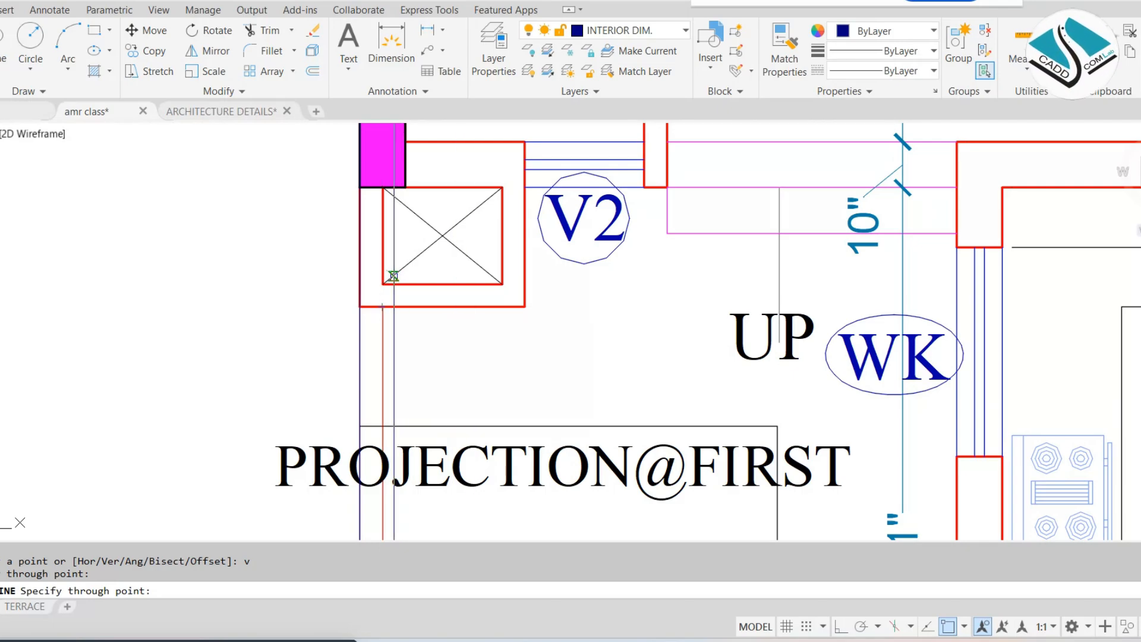
middle_click_drag(424, 267, 332, 331)
middle_click_drag(404, 238, 362, 316)
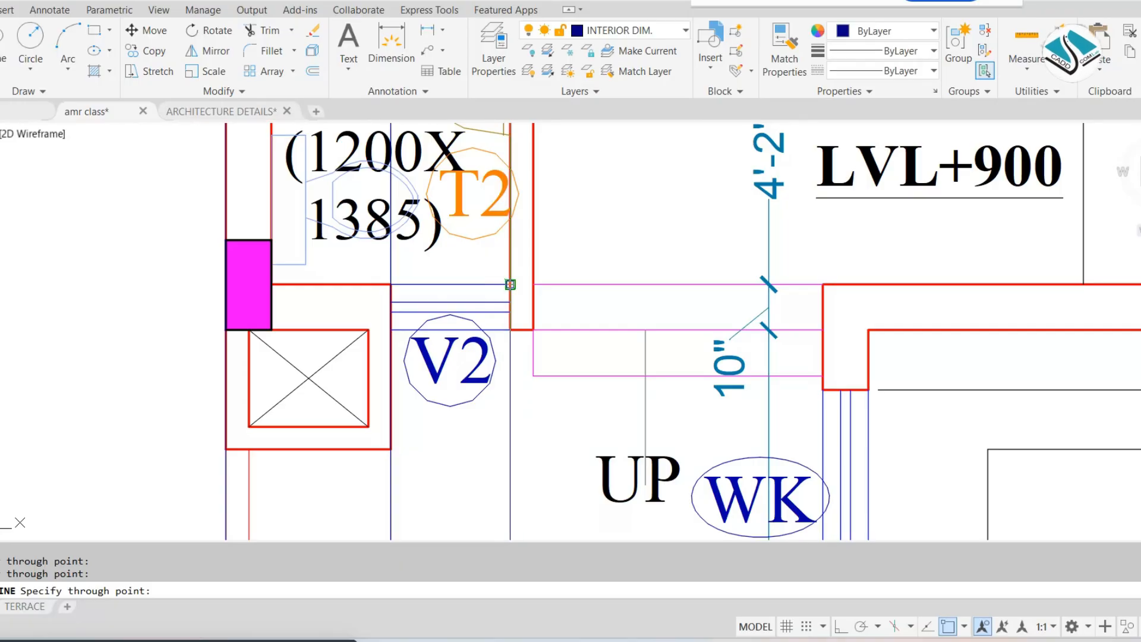
Add vertical construction lines at the toilet wall face, the edge of the DW2 window and the adjacent column
scroll(505, 279, "down", 5)
mouse_move(600, 286)
middle_mouse_down()
mouse_move(567, 310)
mouse_move(491, 321)
middle_mouse_up()
scroll(458, 196, "up", 3)
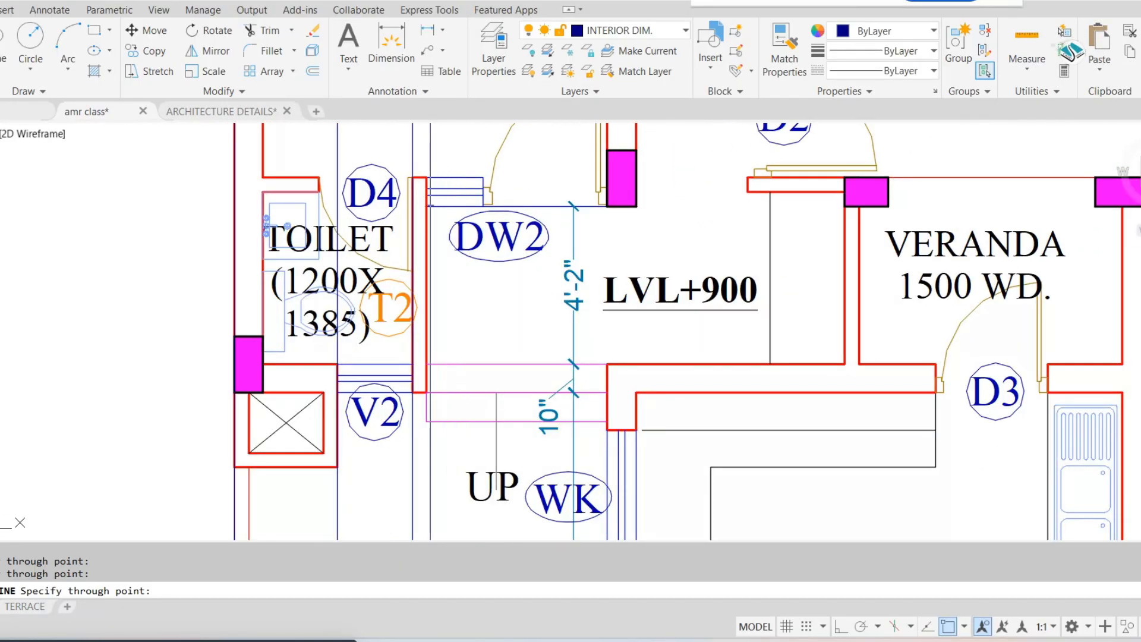
scroll(430, 167, "up", 3)
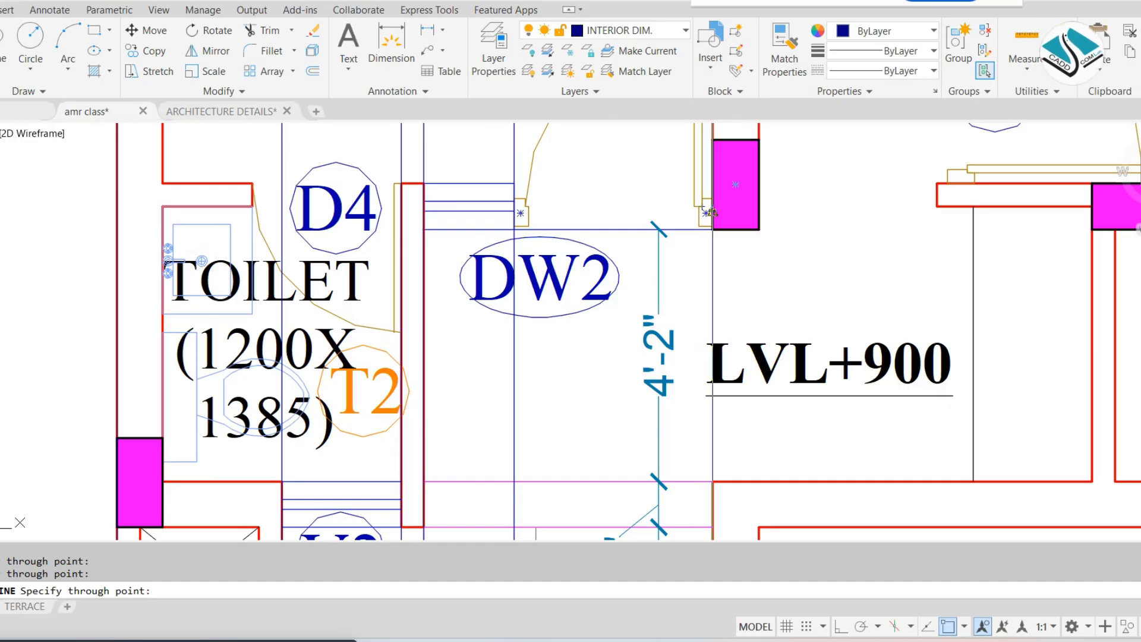
scroll(582, 182, "down", 8)
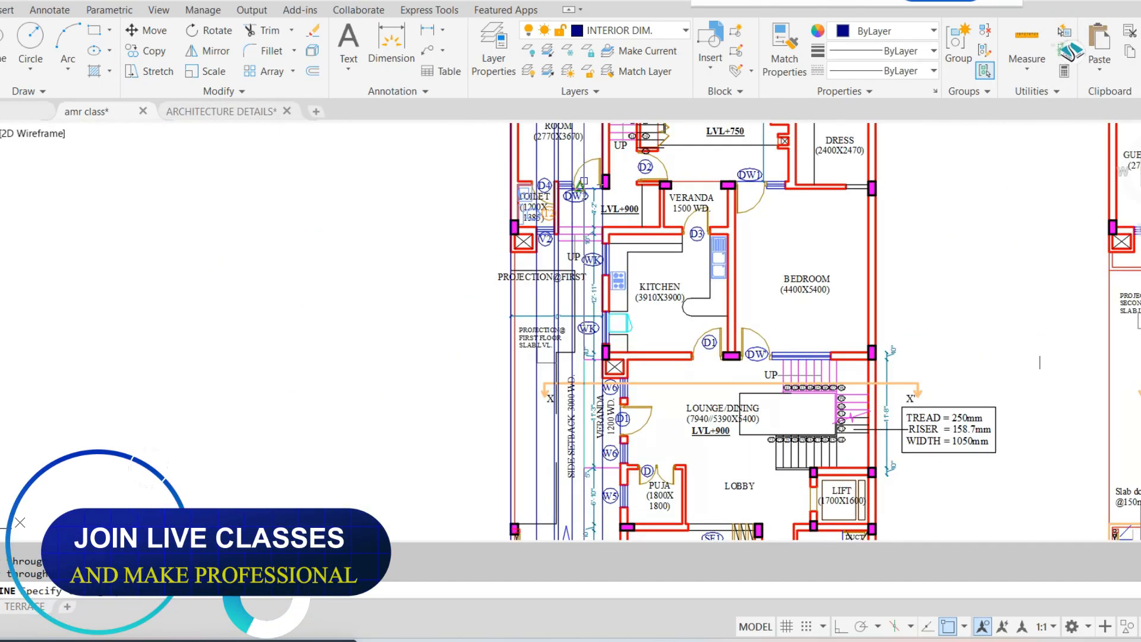
Add vertical construction lines for the openings and wall ends around door D2 and the kitchen side of the ground floor plan
middle_click_drag(654, 283, 541, 269)
scroll(532, 161, "up", 2)
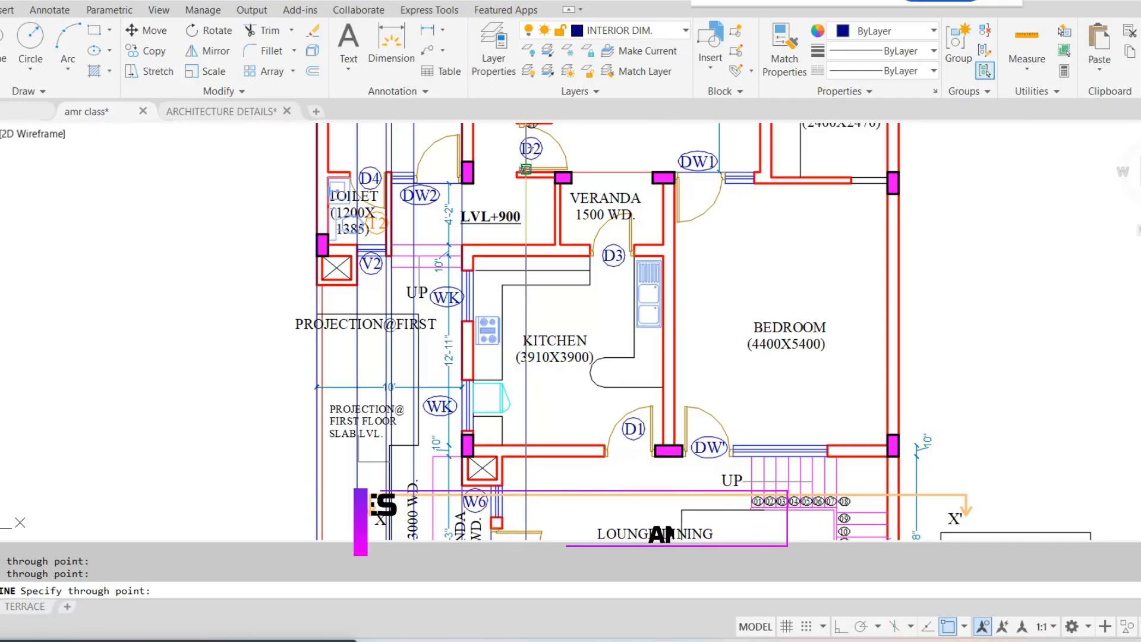
scroll(526, 169, "down", 2)
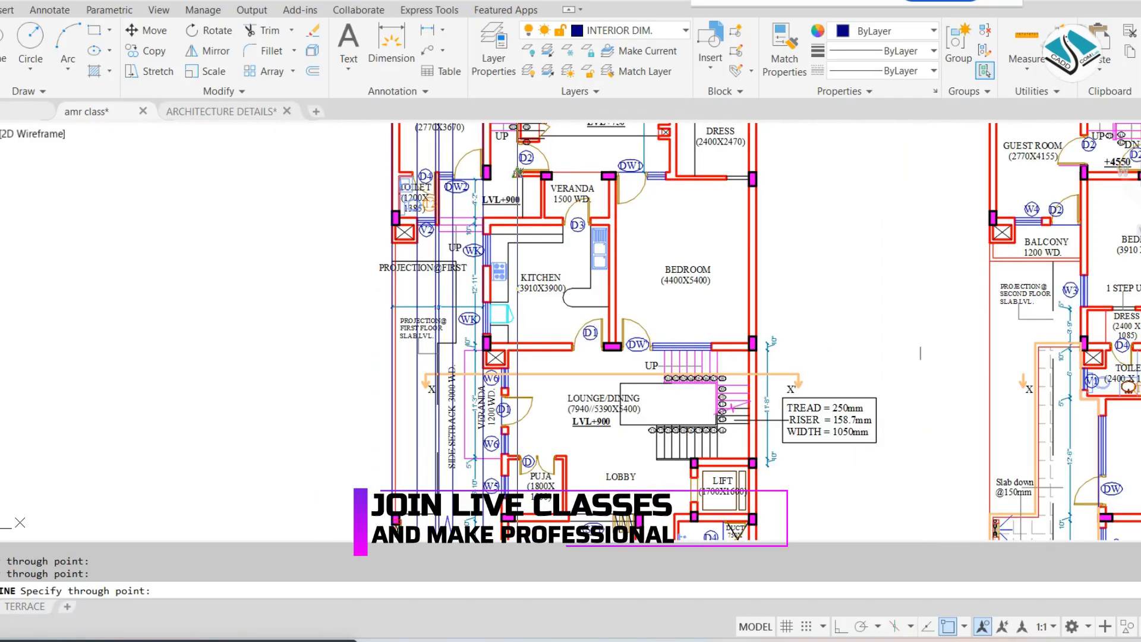
scroll(502, 170, "up", 3)
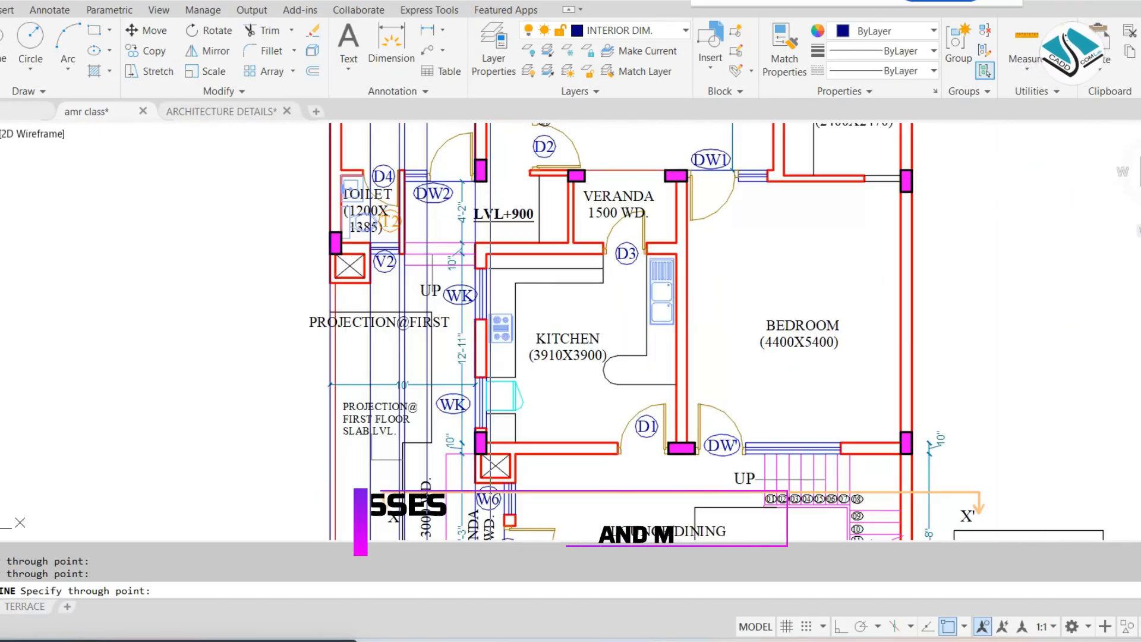
scroll(480, 175, "down", 5)
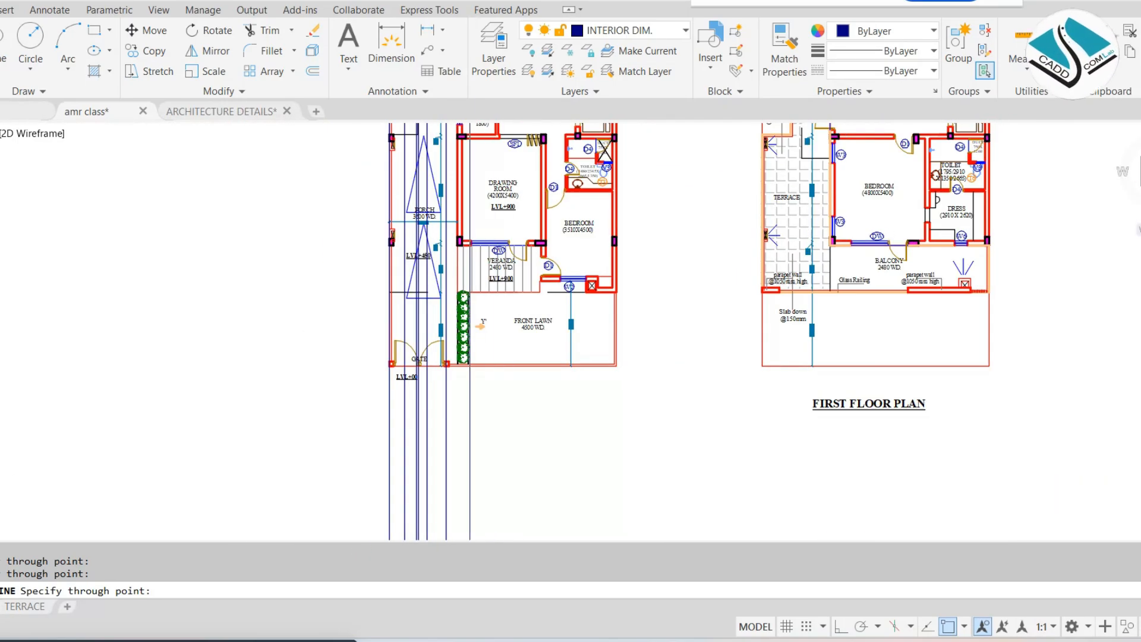
Add vertical construction lines through the veranda opening, front wall corners, W2 window edges and outer bedroom wall of the ground floor plan
scroll(469, 237, "up", 5)
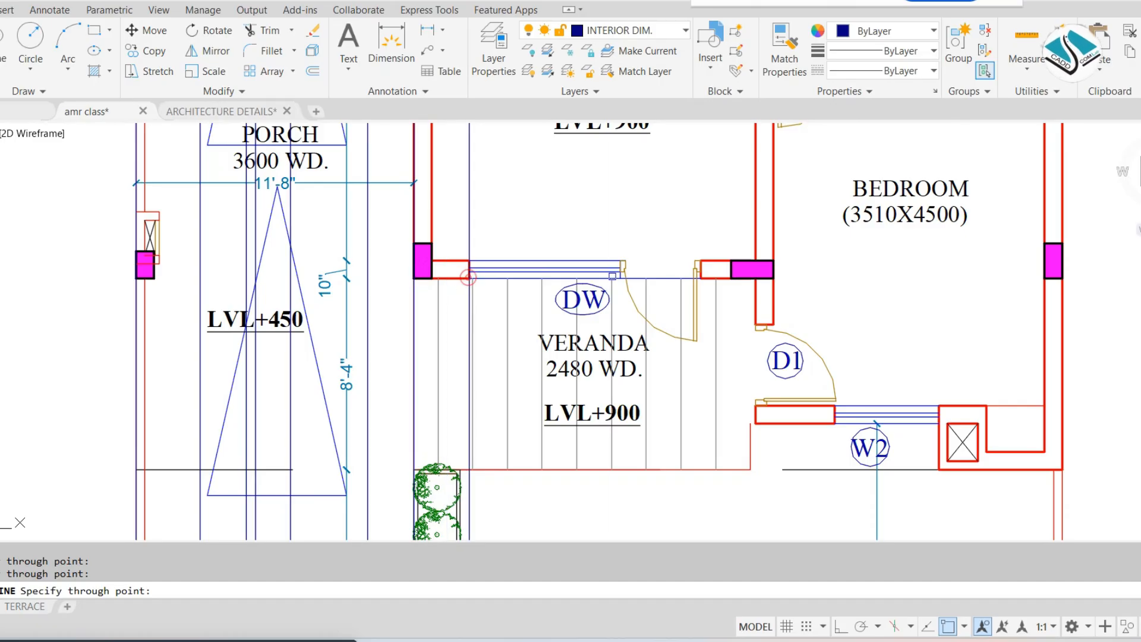
left_click(702, 260)
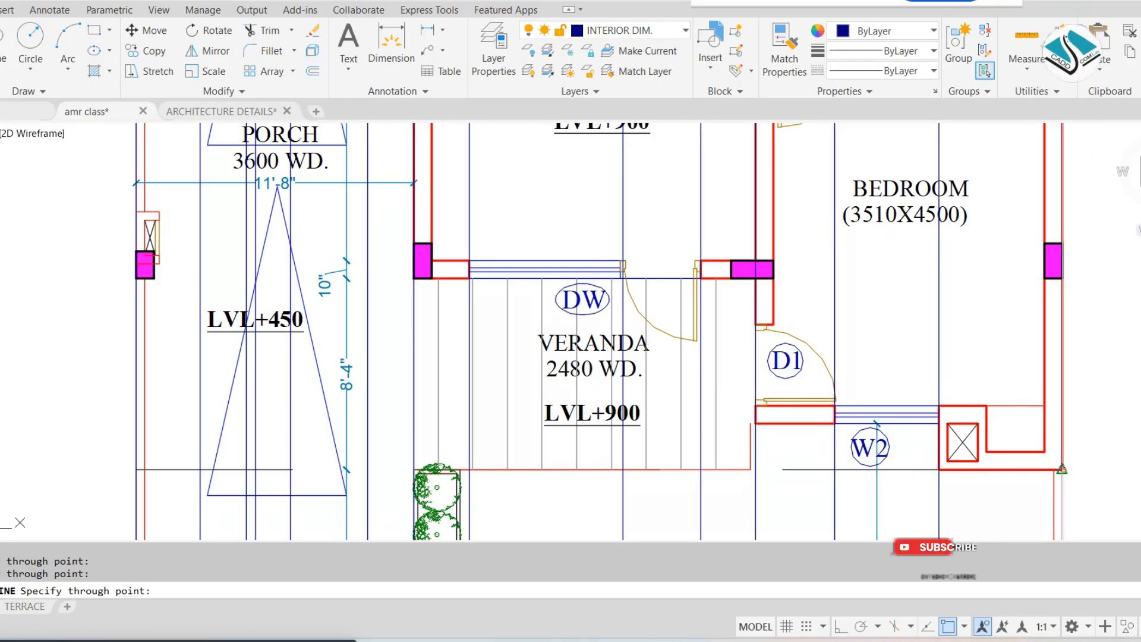
key("Escape")
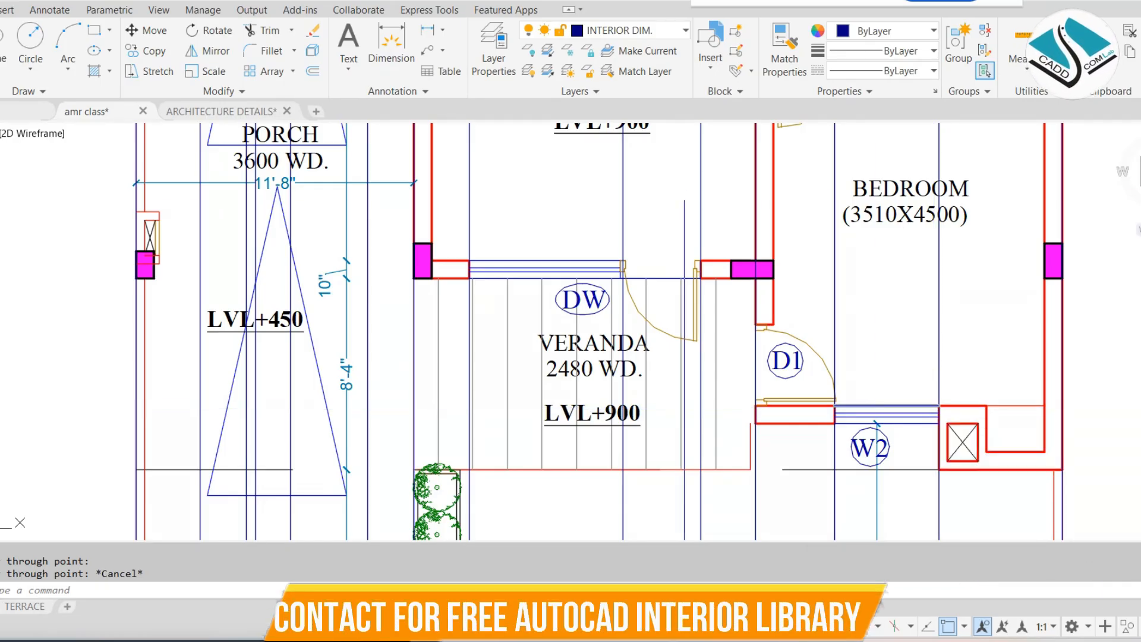
Change the colour of the two construction lines bounding the DW2 window to magenta
scroll(682, 194, "down", 4)
scroll(622, 256, "down", 2)
middle_click_drag(624, 246, 645, 523)
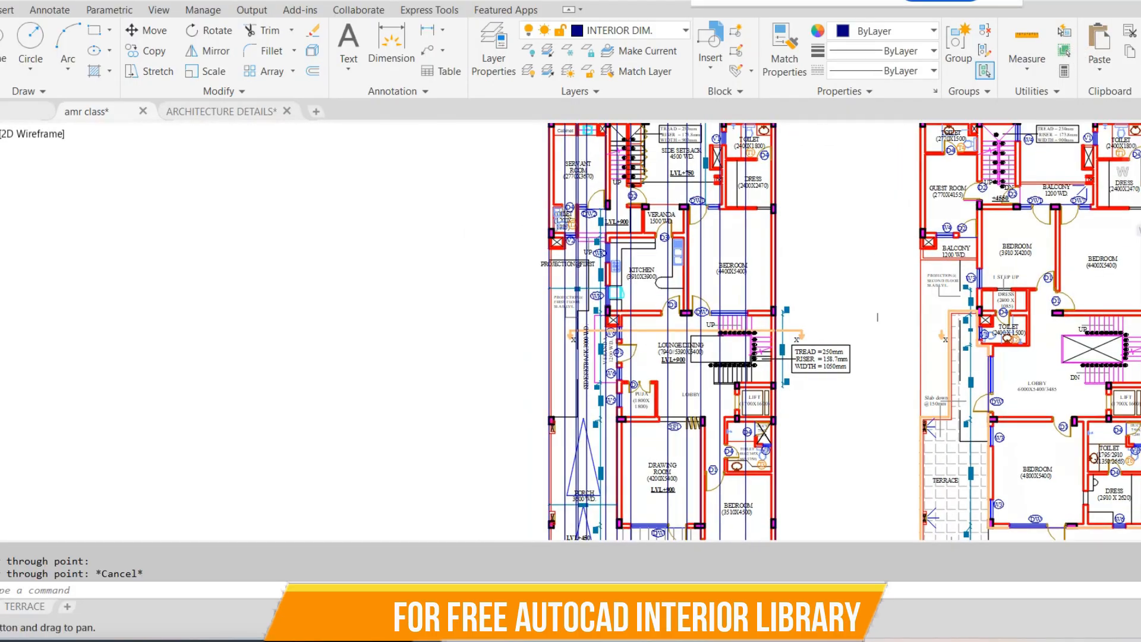
middle_click_drag(586, 157, 593, 305)
scroll(593, 304, "up", 10)
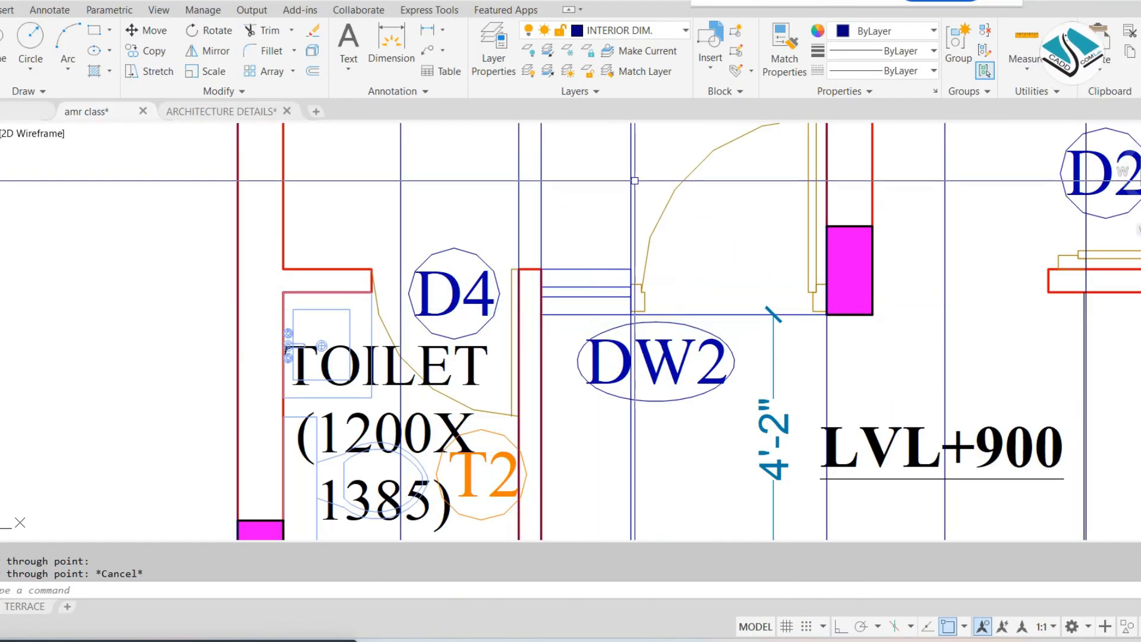
left_click(634, 180)
left_click(549, 161)
left_click(898, 35)
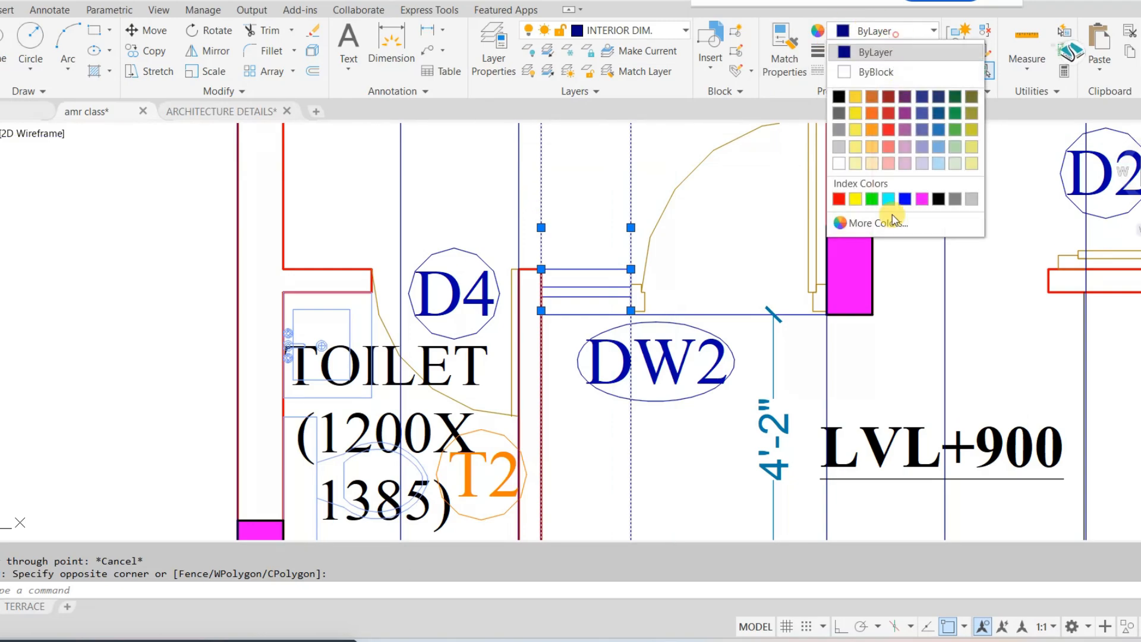
key("Escape")
key("Escape")
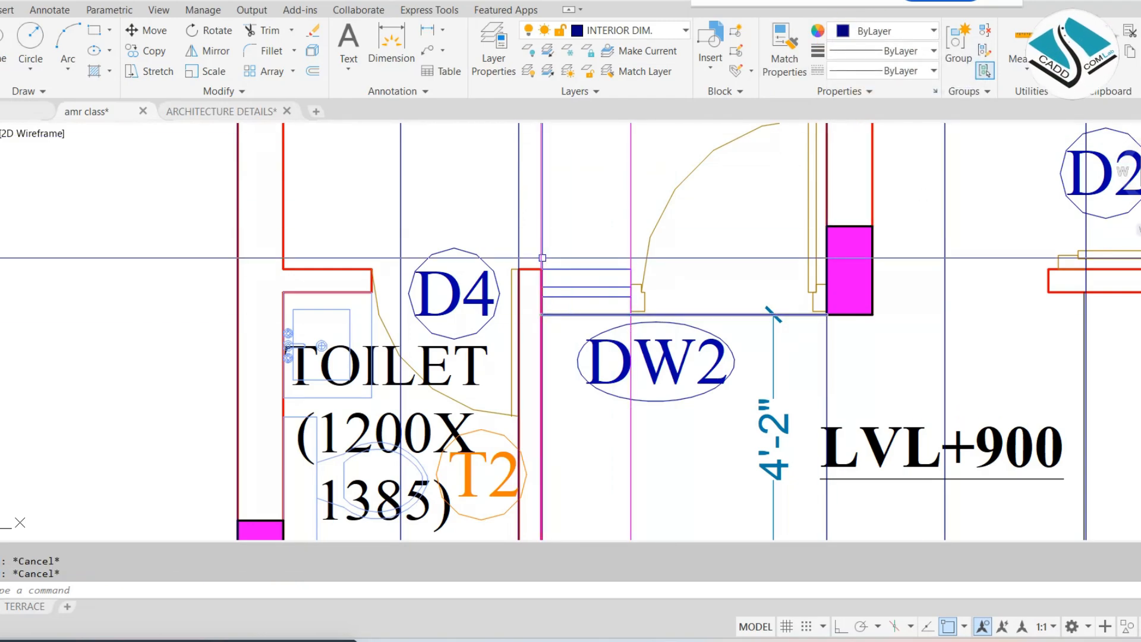
Match the properties of the magenta construction line onto the two construction lines of the V2 toilet window
scroll(545, 257, "down", 4)
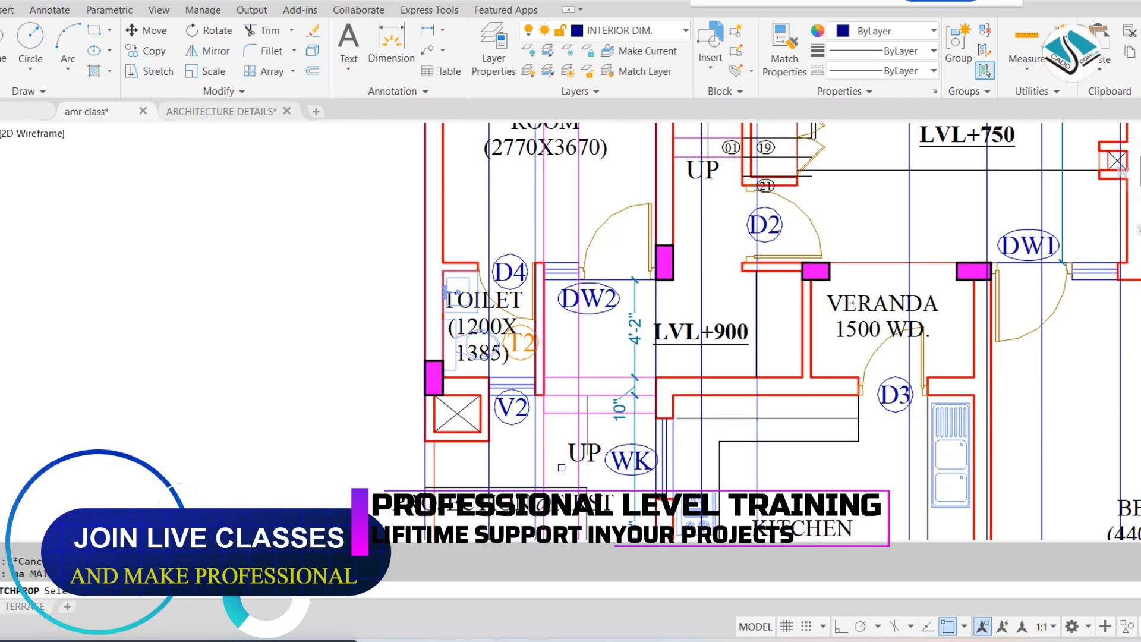
scroll(561, 468, "up", 4)
left_click(512, 457)
left_click(501, 464)
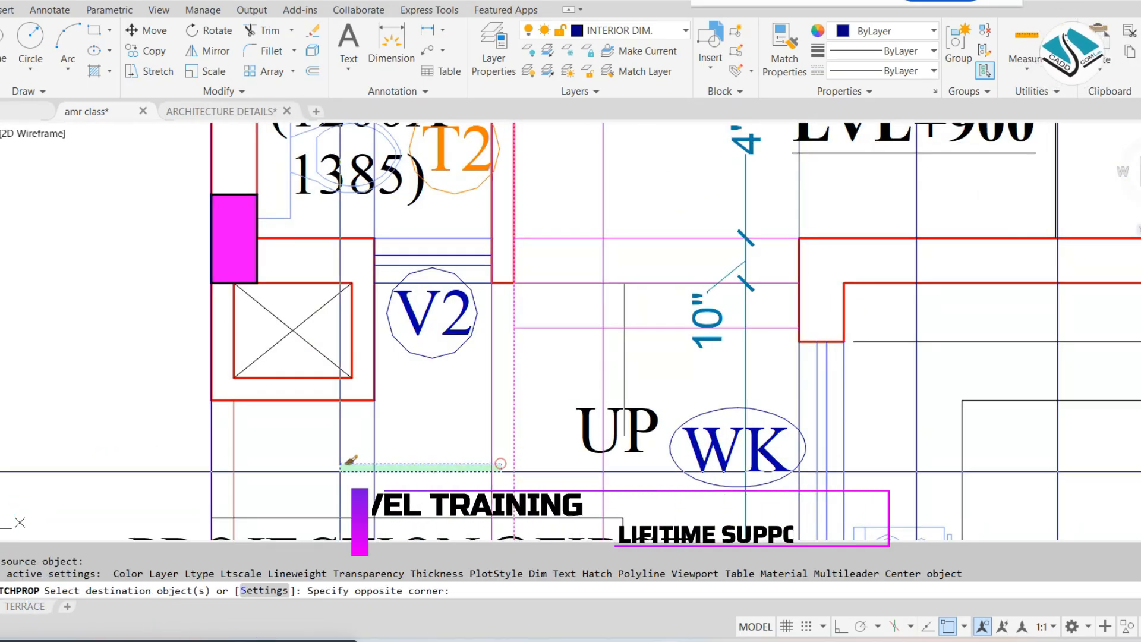
key("Escape")
Add a vertical construction line at the DW2 door frame on the side next to the window
scroll(500, 464, "down", 4)
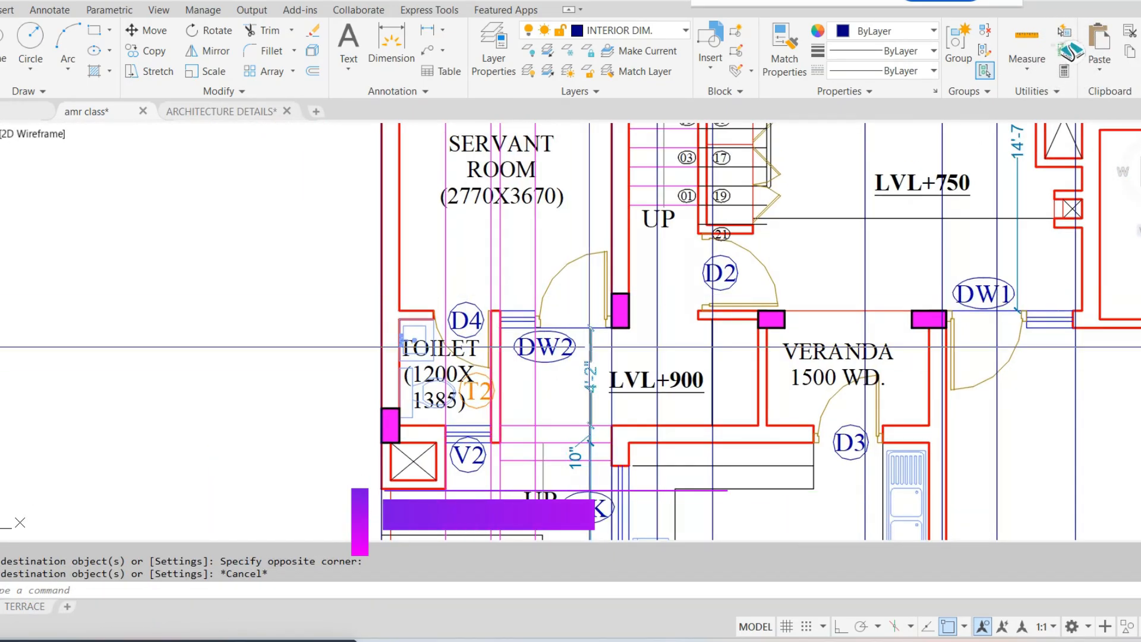
scroll(594, 262, "up", 2)
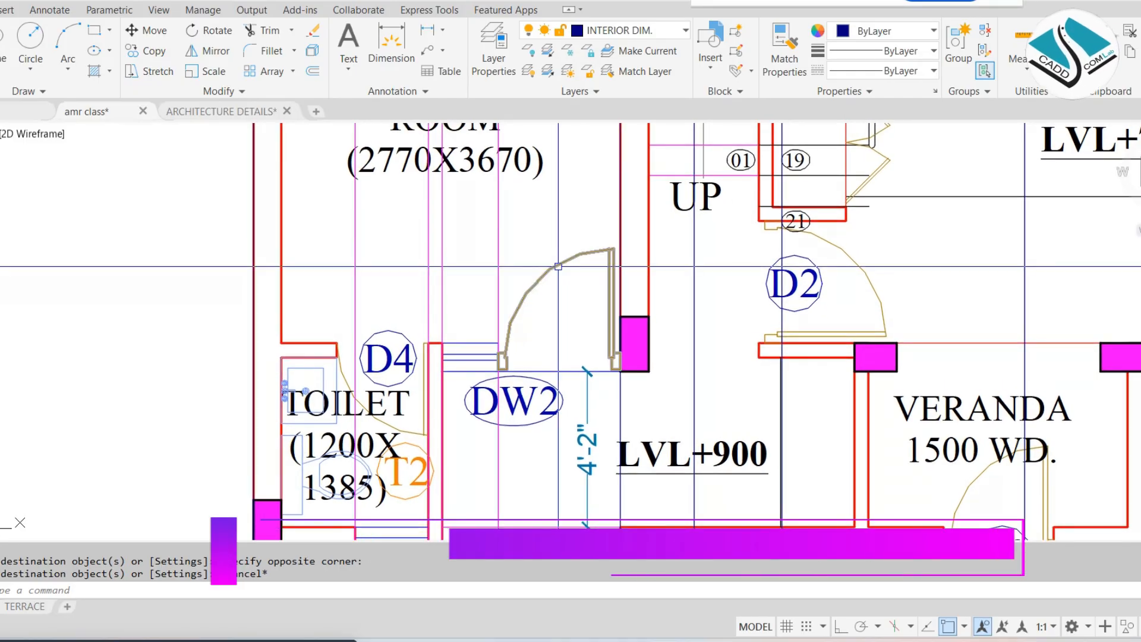
left_click(551, 369)
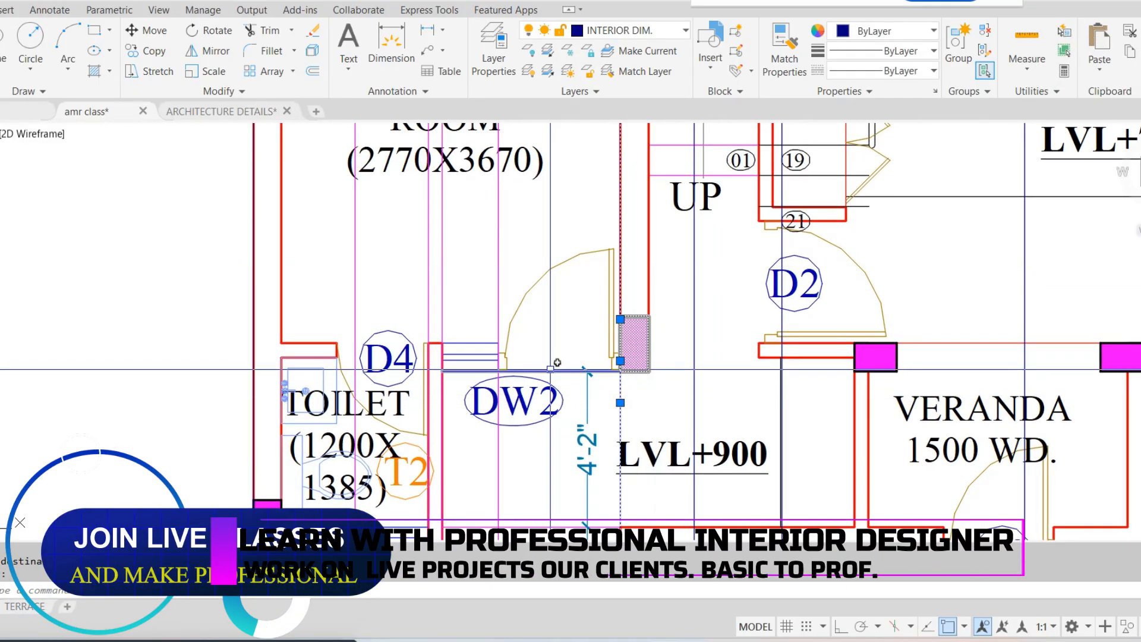
key("Escape")
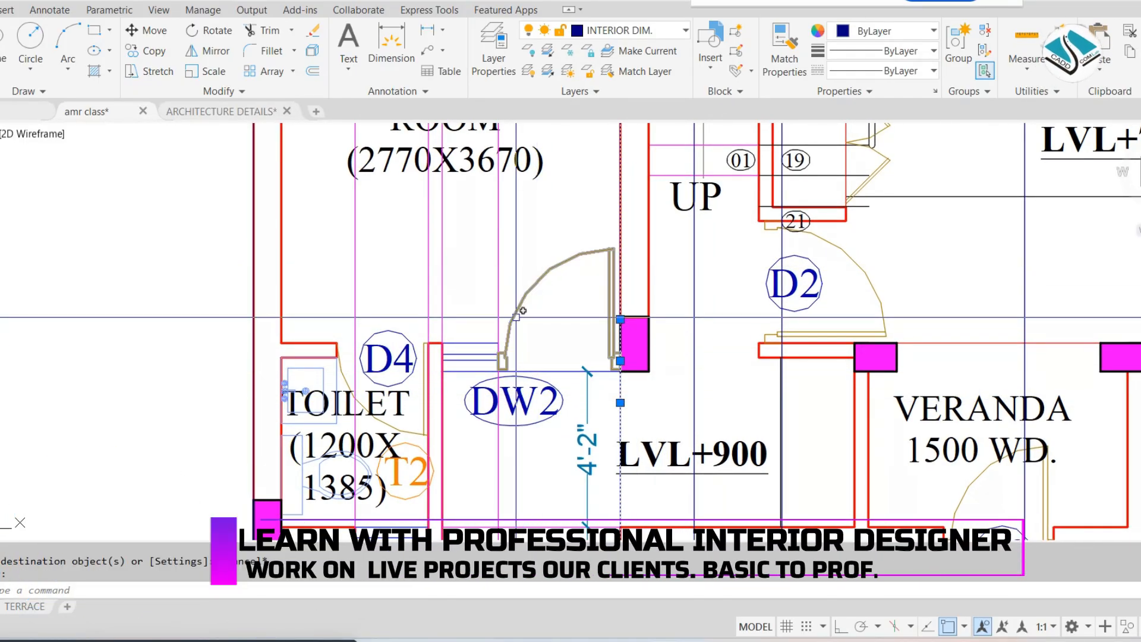
type("v")
key("Return")
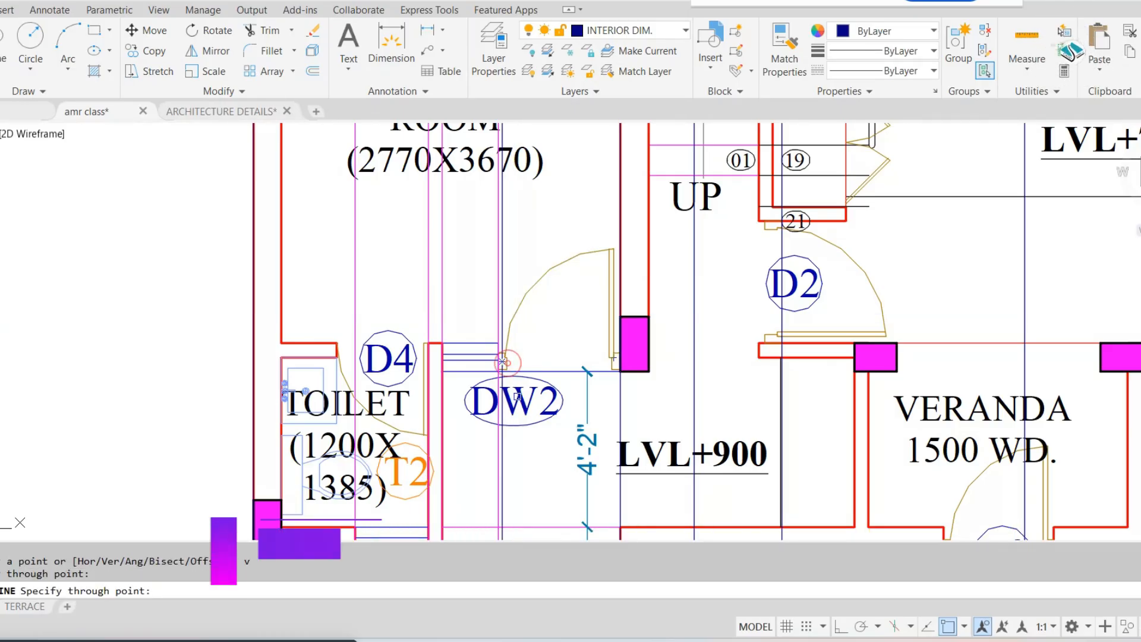
key("Escape")
key("Escape")
key("Escape")
Change the colour of the two construction lines bounding the DW2 door to green
left_click(502, 309)
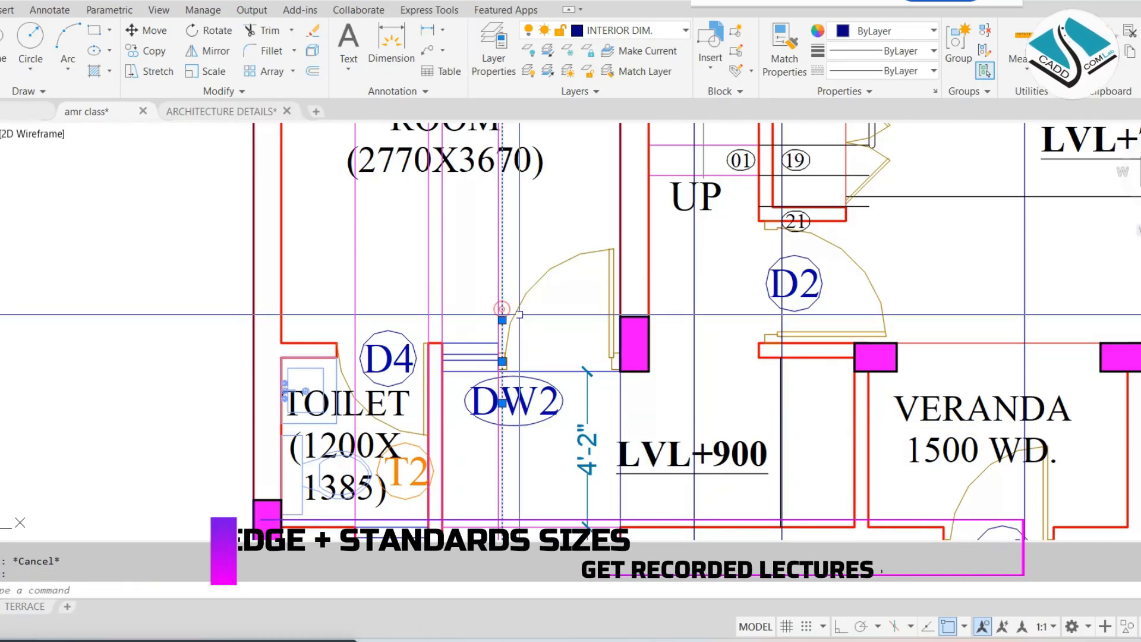
left_click(620, 399)
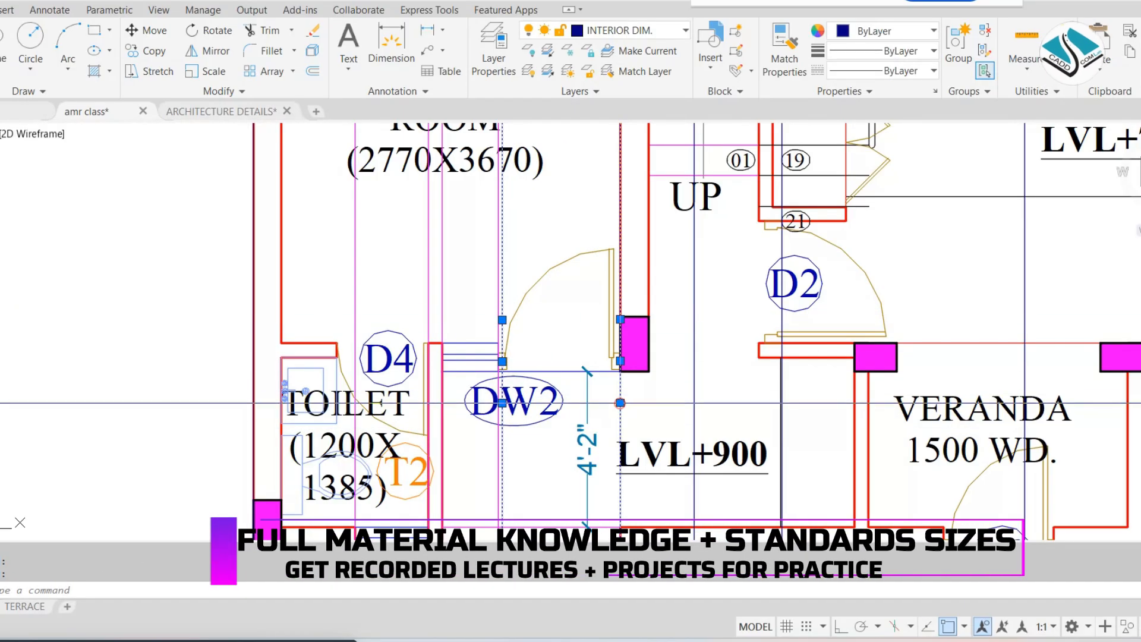
left_click(900, 31)
left_click(862, 196)
key("Escape")
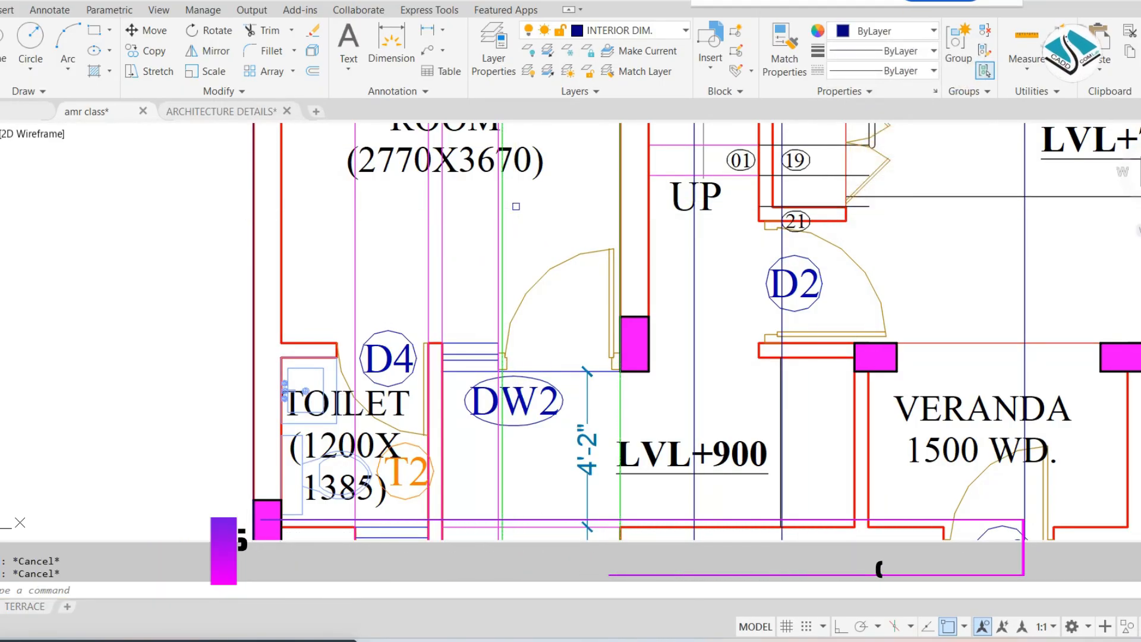
Turn on Ortho and draw a horizontal line across all the construction lines below the ground floor plan
scroll(516, 207, "down", 4)
middle_click_drag(601, 303, 488, 150)
scroll(488, 150, "down", 2)
middle_click_drag(529, 359, 488, 201)
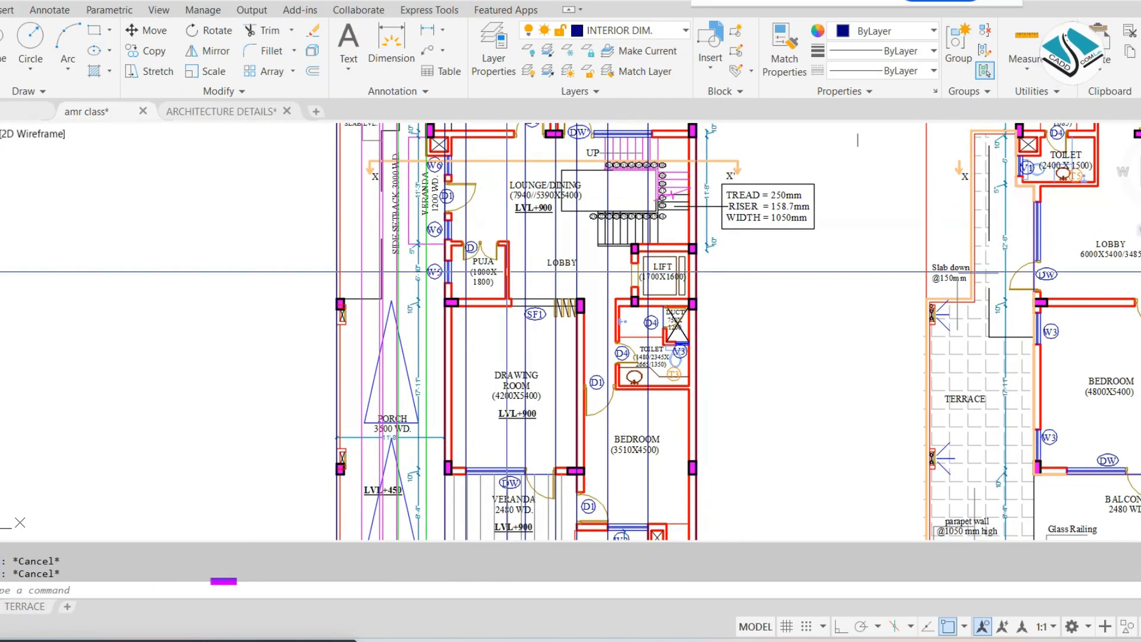
middle_click_drag(516, 414, 513, 216)
scroll(509, 284, "up", 2)
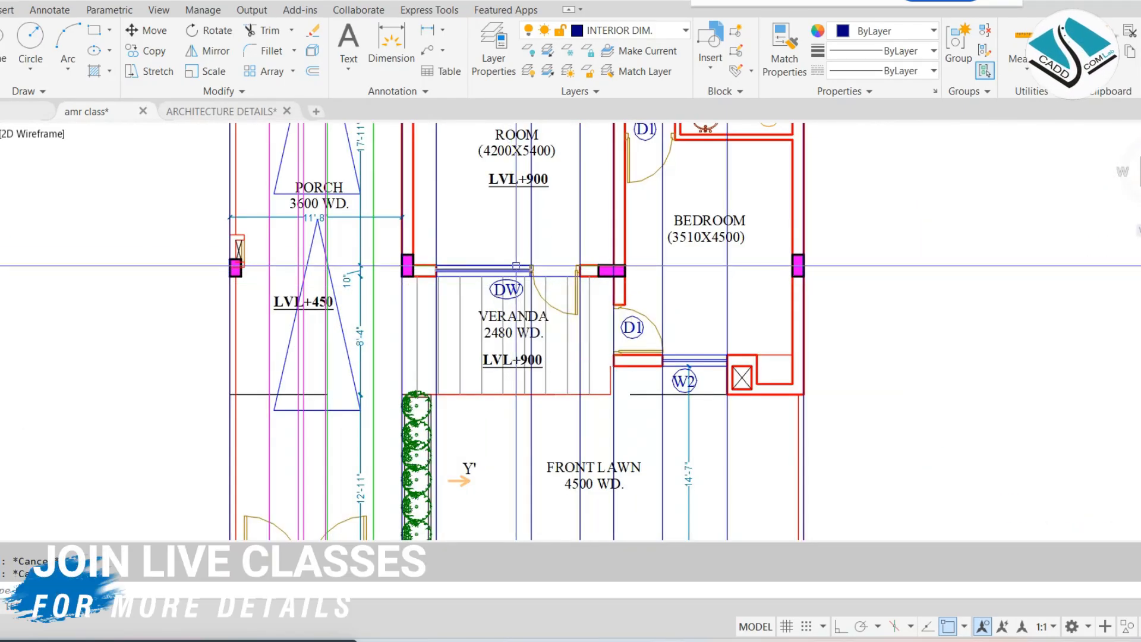
scroll(520, 264, "down", 8)
scroll(534, 367, "up", 4)
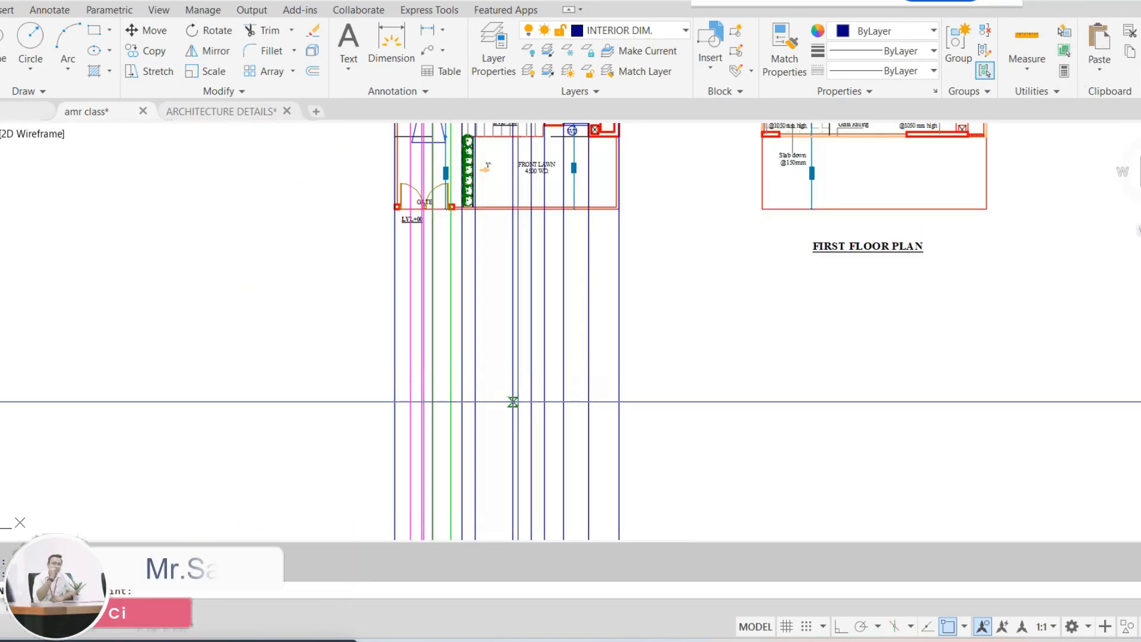
middle_click_drag(511, 399, 519, 297)
left_click(336, 408)
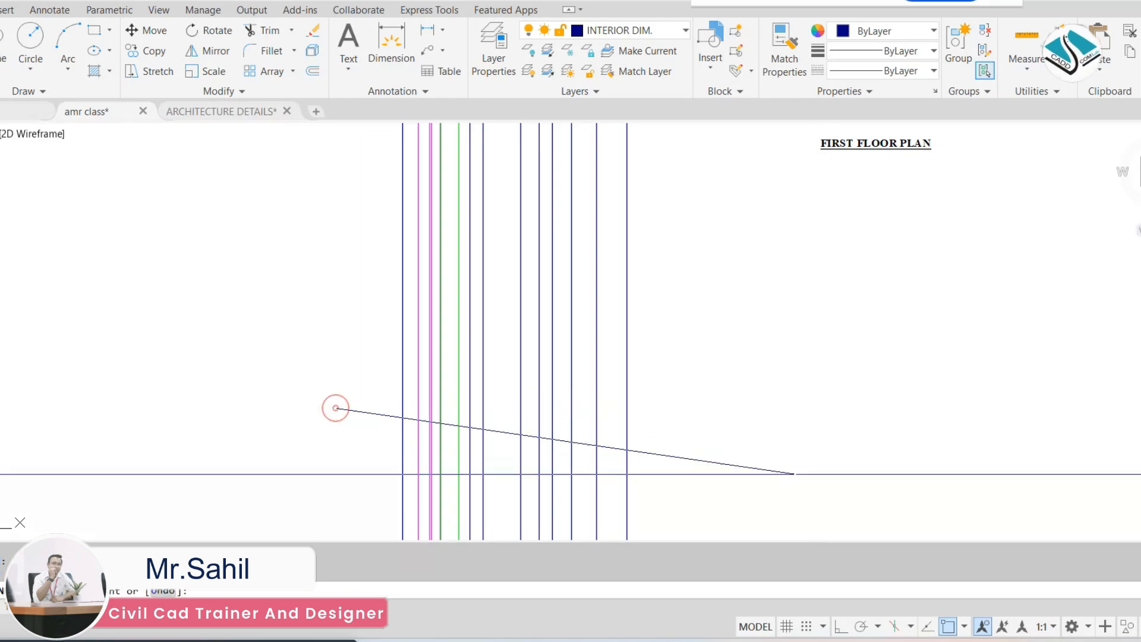
left_click(838, 627)
left_click(814, 453)
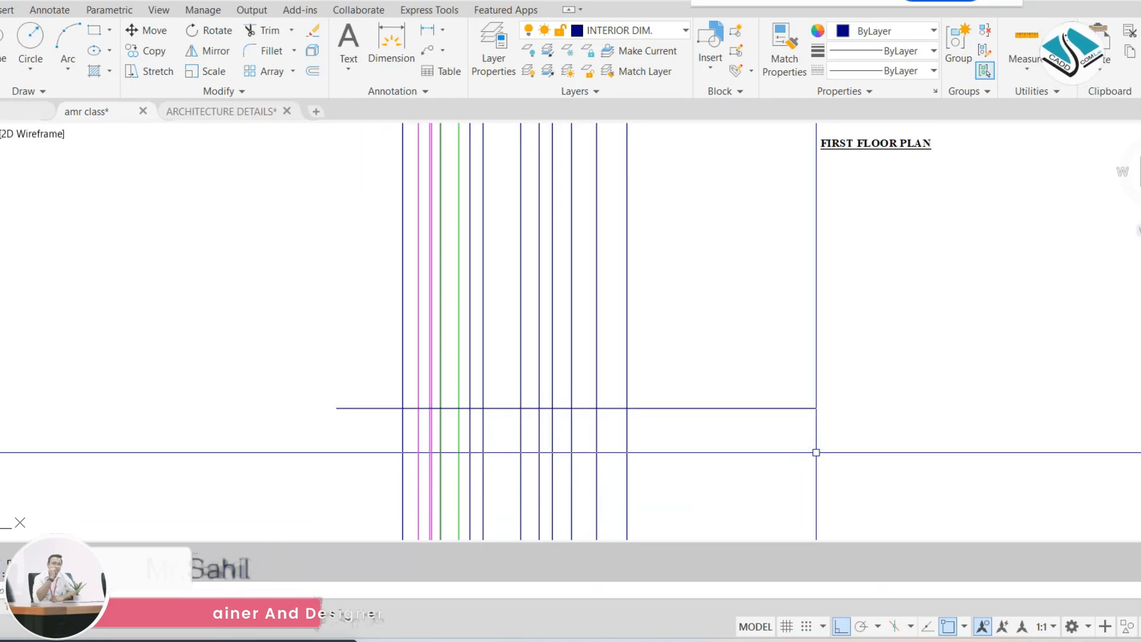
key("Return")
Offset the horizontal line 11' upward
type("o")
key("Return")
type("11'")
key("Return")
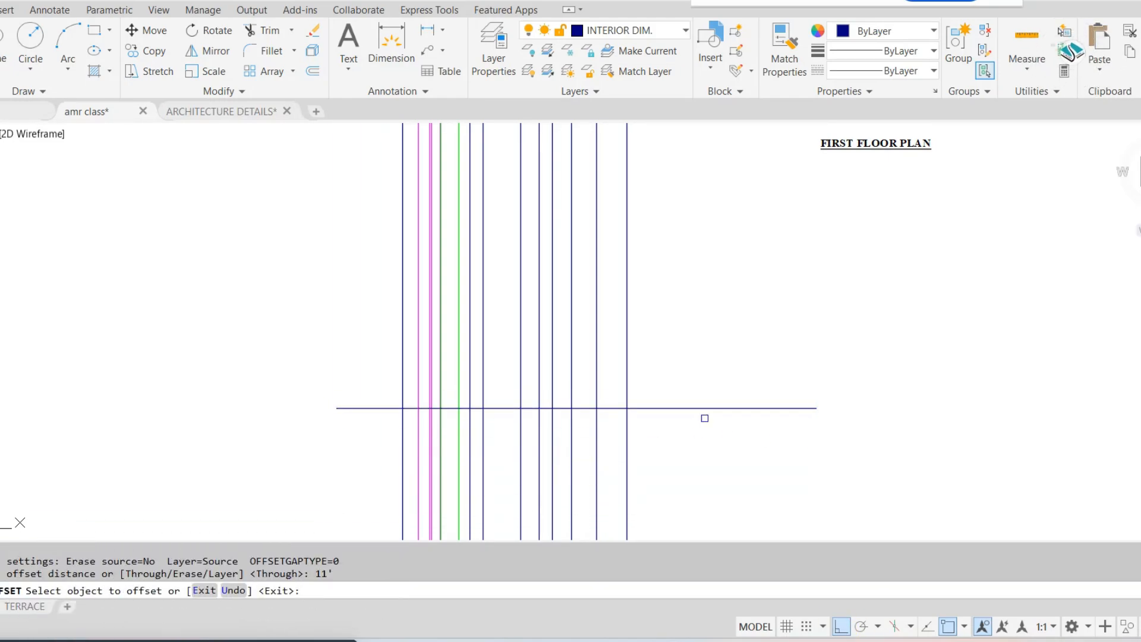
left_click(708, 409)
left_click(724, 334)
key("Escape")
key("Escape")
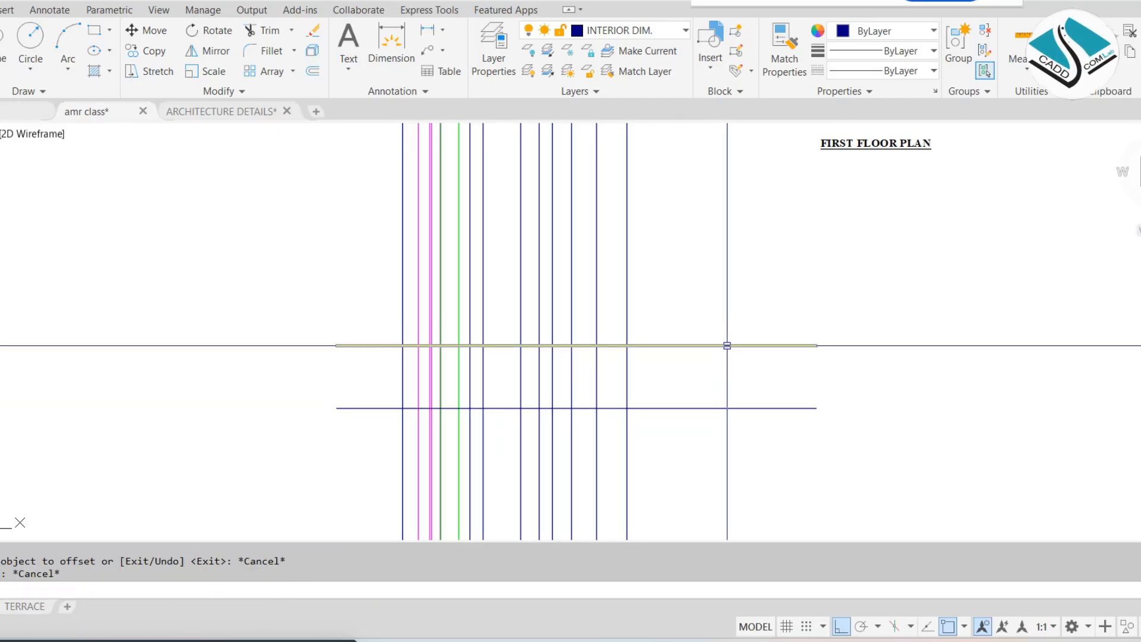
Trim the construction lines above and below the two horizontal lines, and the horizontal ends beyond the outer verticals
type("tr")
key("Return")
left_click(689, 229)
left_click(266, 261)
left_click(371, 321)
left_click(355, 448)
left_click(356, 466)
left_click(711, 501)
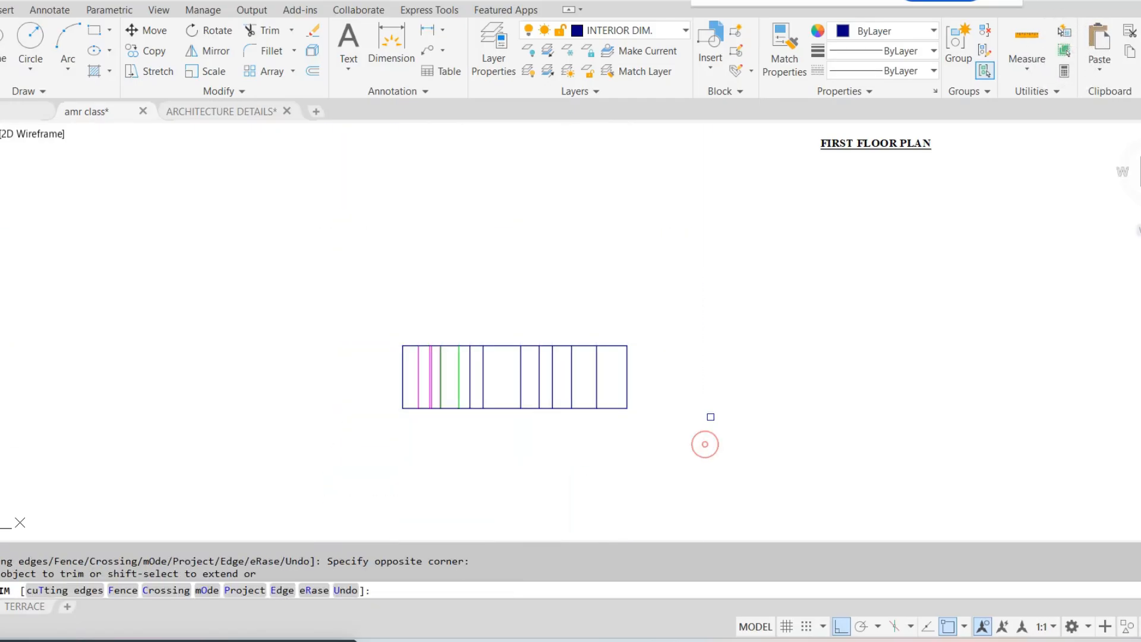
key("Escape")
Move the trimmed elevation strip straight up, closer to the ground floor plan
scroll(703, 419, "down", 2)
left_click(761, 344)
left_click(364, 446)
type("m")
key("Return")
left_click(713, 426)
left_click(712, 318)
scroll(582, 269, "up", 6)
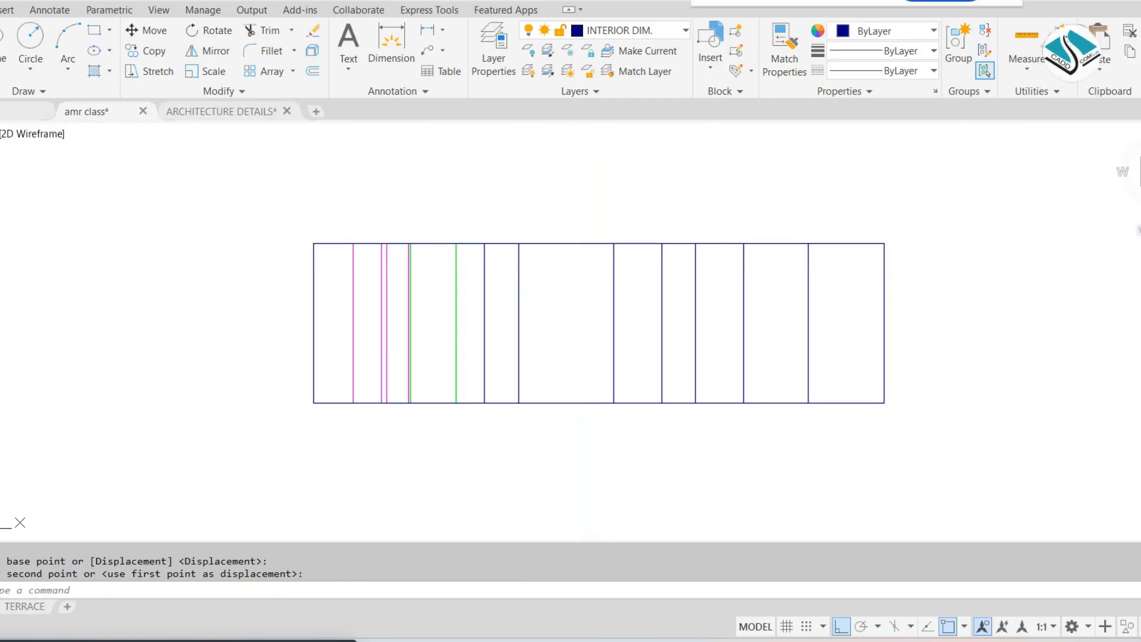
Offset the bottom line of the elevation strip 1' downward
key("Escape")
key("Escape")
type("'")
key("Return")
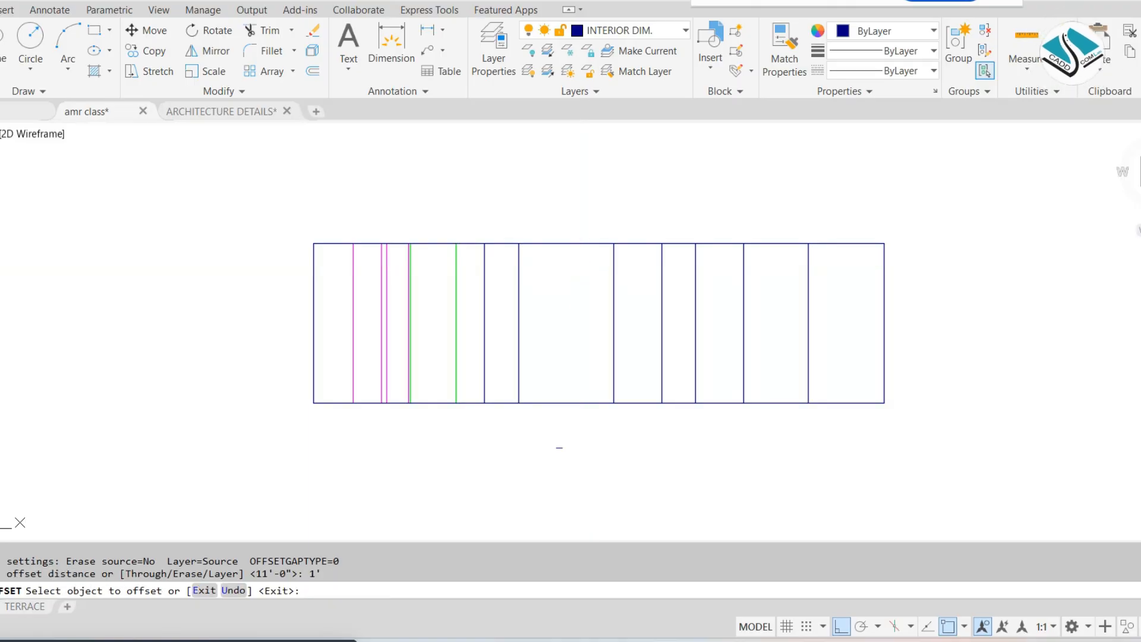
left_click(574, 403)
left_click(573, 439)
key("Escape")
Extend both outer vertical lines of the strip down to the new bottom line
type("ex")
key("Return")
key("Return")
left_click(907, 325)
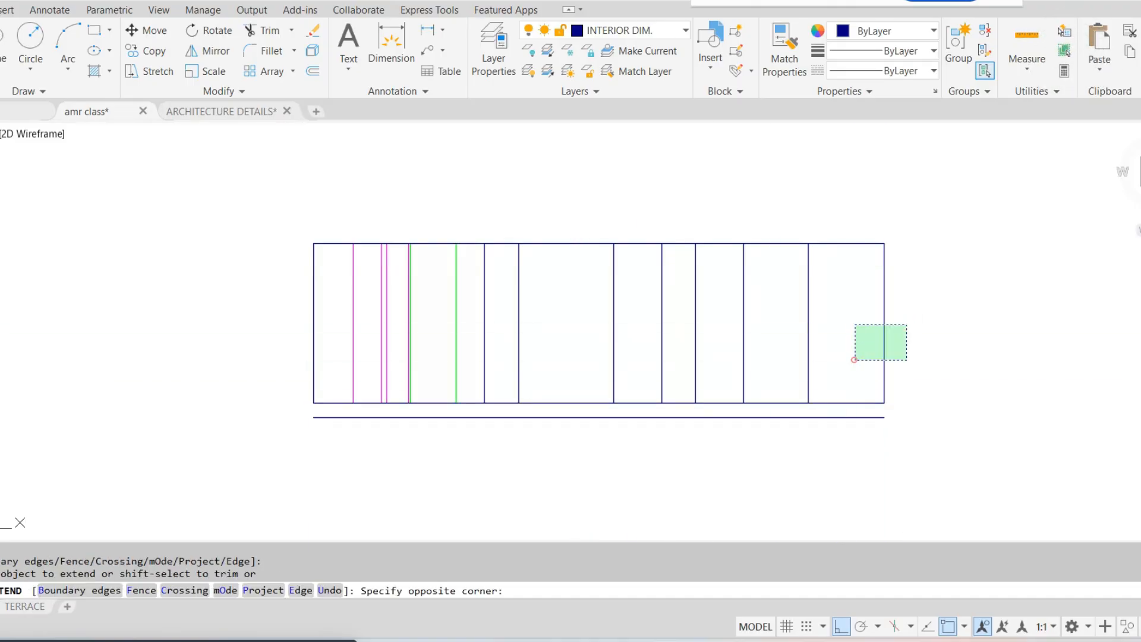
key("Escape")
Offset the top line of the elevation strip 6" downward
scroll(614, 381, "down", 3)
scroll(546, 394, "up", 3)
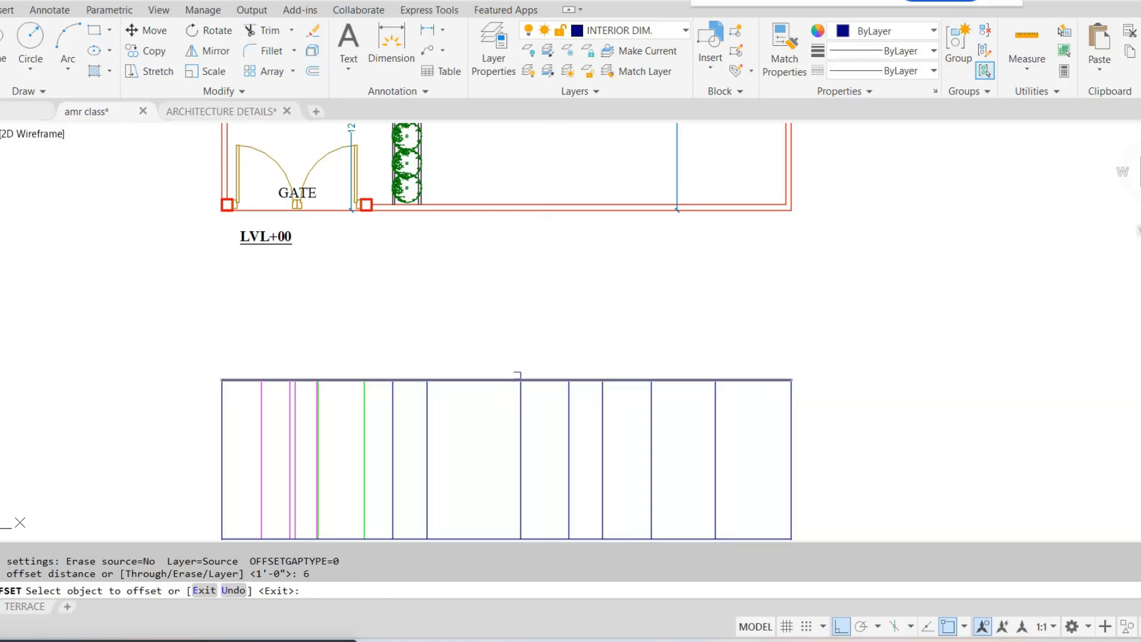
left_click(530, 378)
left_click(552, 409)
key("Escape")
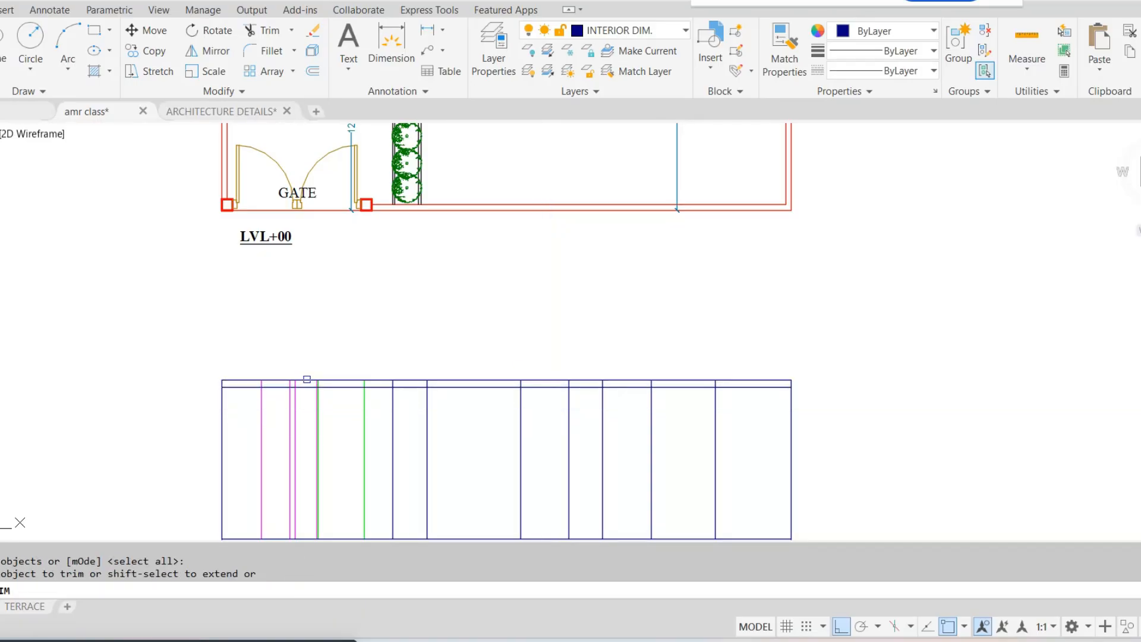
scroll(250, 384, "up", 2)
left_click(281, 375)
scroll(335, 384, "down", 1)
scroll(348, 382, "up", 2)
key("ctrl+z")
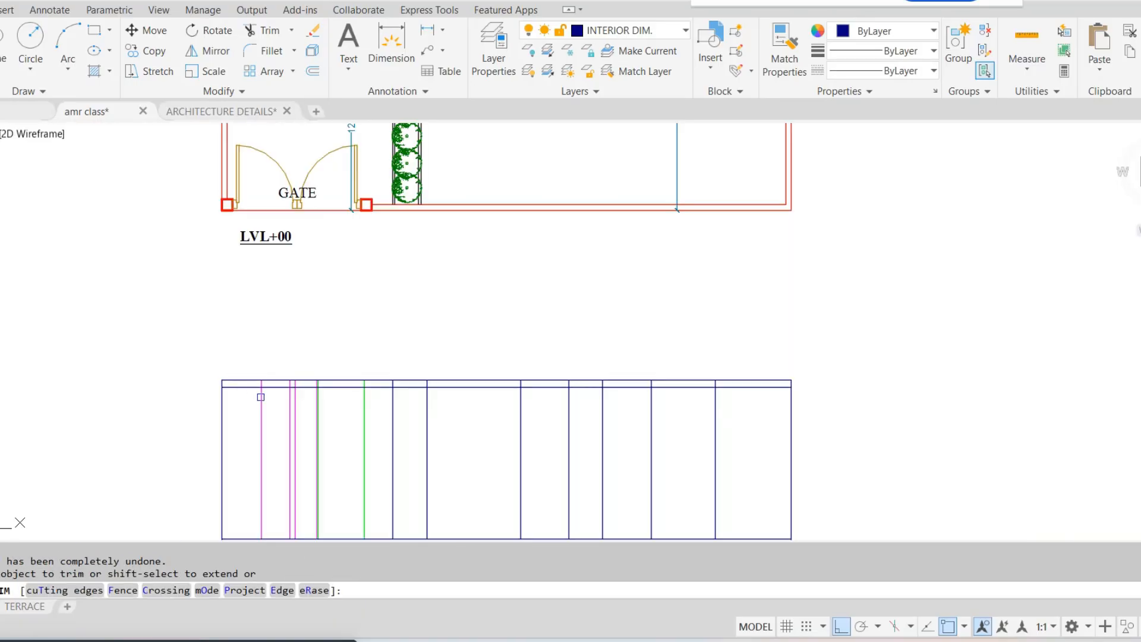
Trim all inner vertical lines out of the 6" band at the top of the elevation strip
scroll(260, 397, "up", 3)
left_click(237, 368)
middle_click_drag(701, 387, 30, 362)
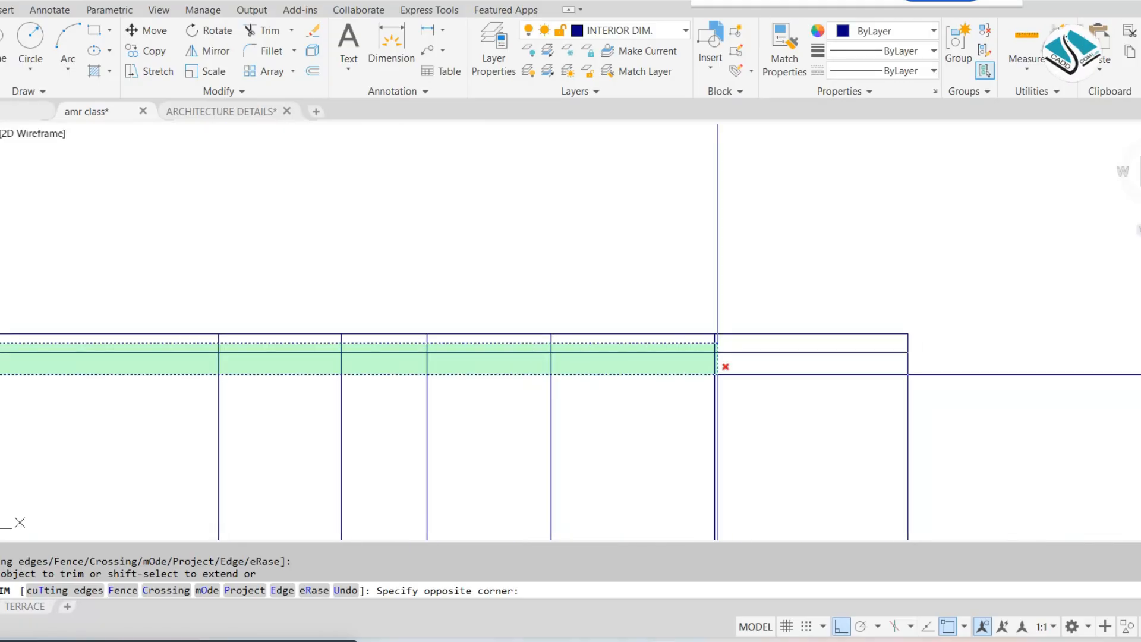
left_click(862, 346)
key("Escape")
key("Escape")
Examine the ground and first floor plans against the elevation strip drawn below them
scroll(773, 357, "down", 3)
scroll(531, 374, "up", 6)
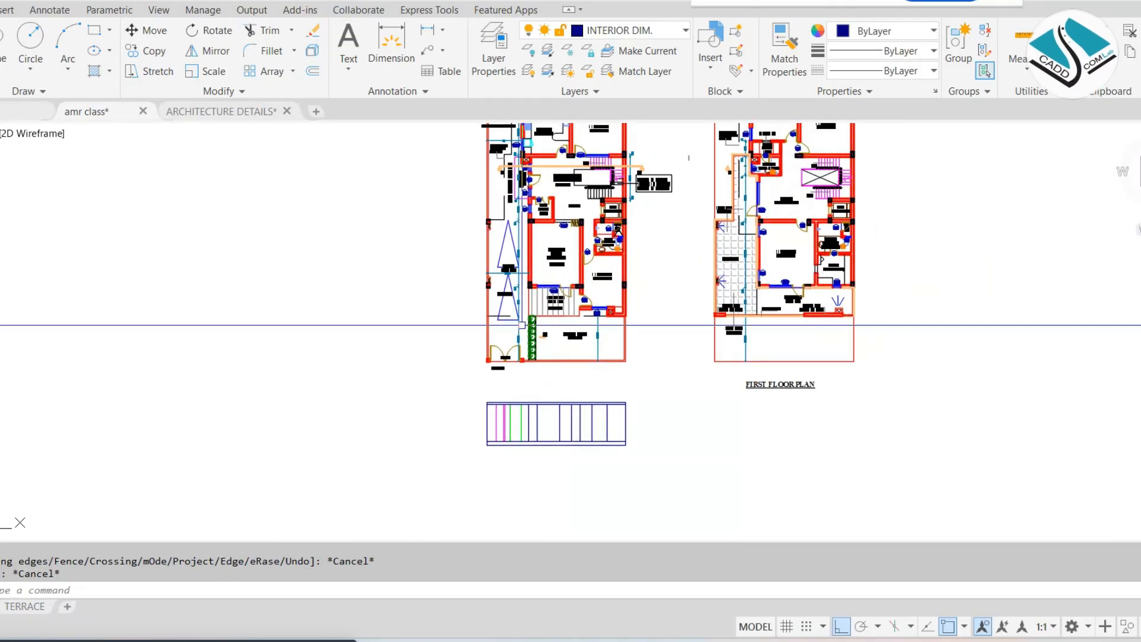
scroll(531, 374, "down", 5)
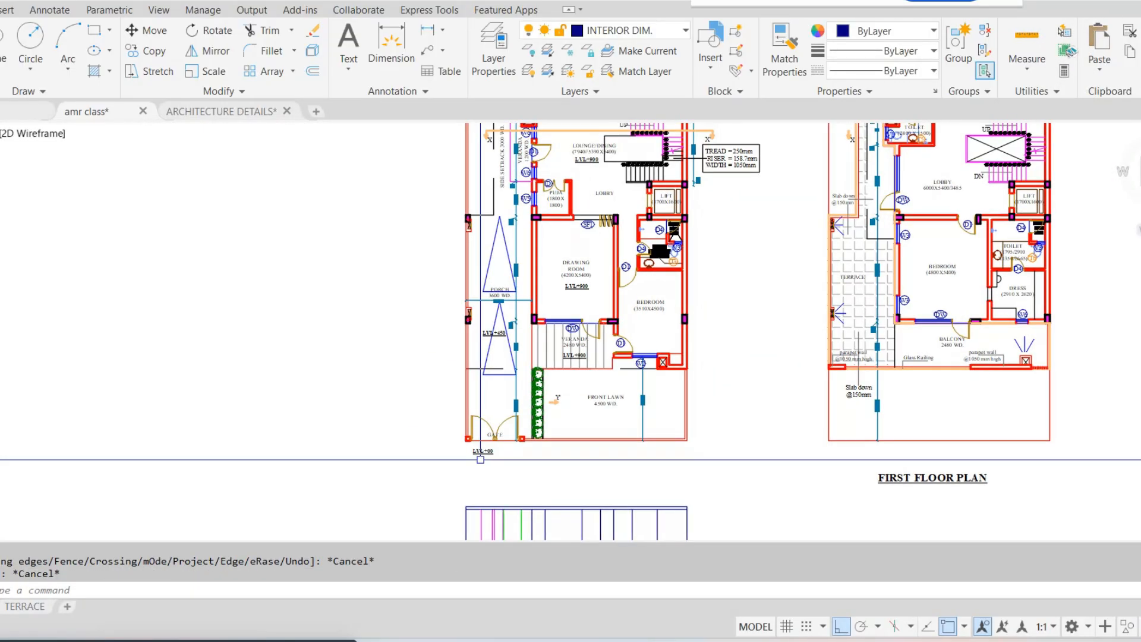
scroll(753, 319, "up", 4)
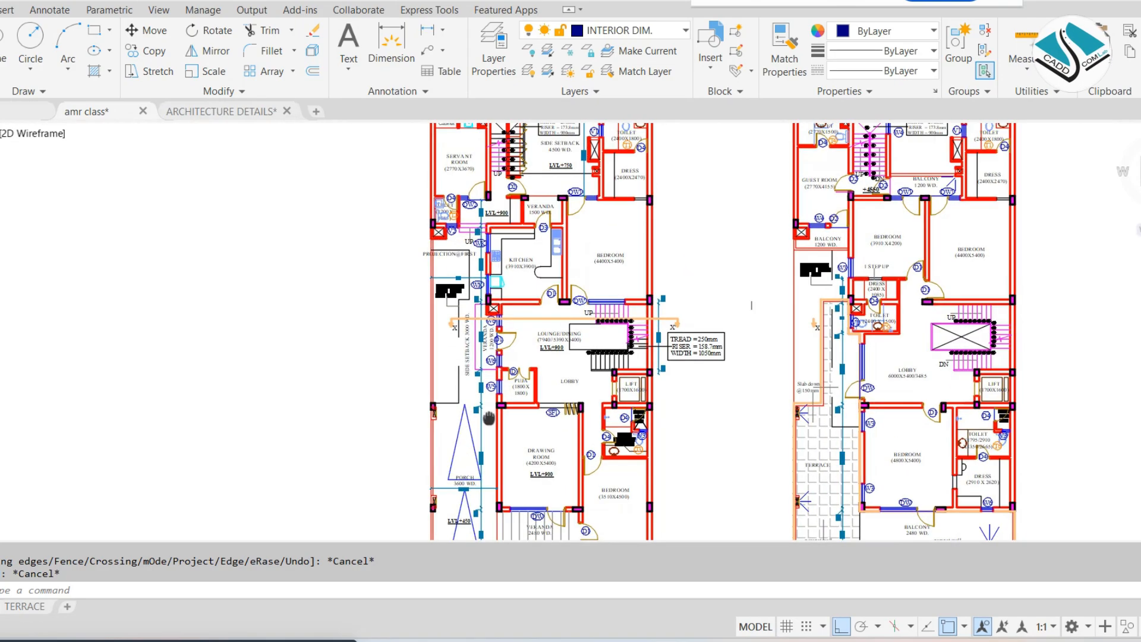
scroll(467, 230, "up", 6)
scroll(486, 181, "down", 6)
scroll(486, 182, "down", 3)
scroll(458, 339, "up", 6)
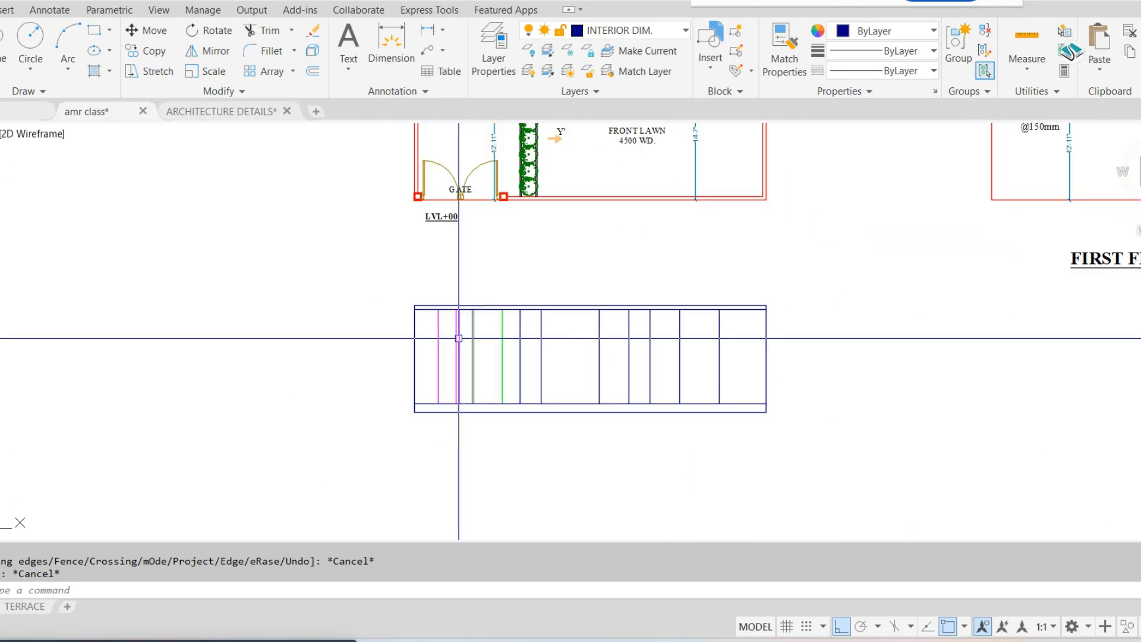
Offset the floor line above the 1' base band 6' upward
middle_click_drag(434, 407, 432, 354)
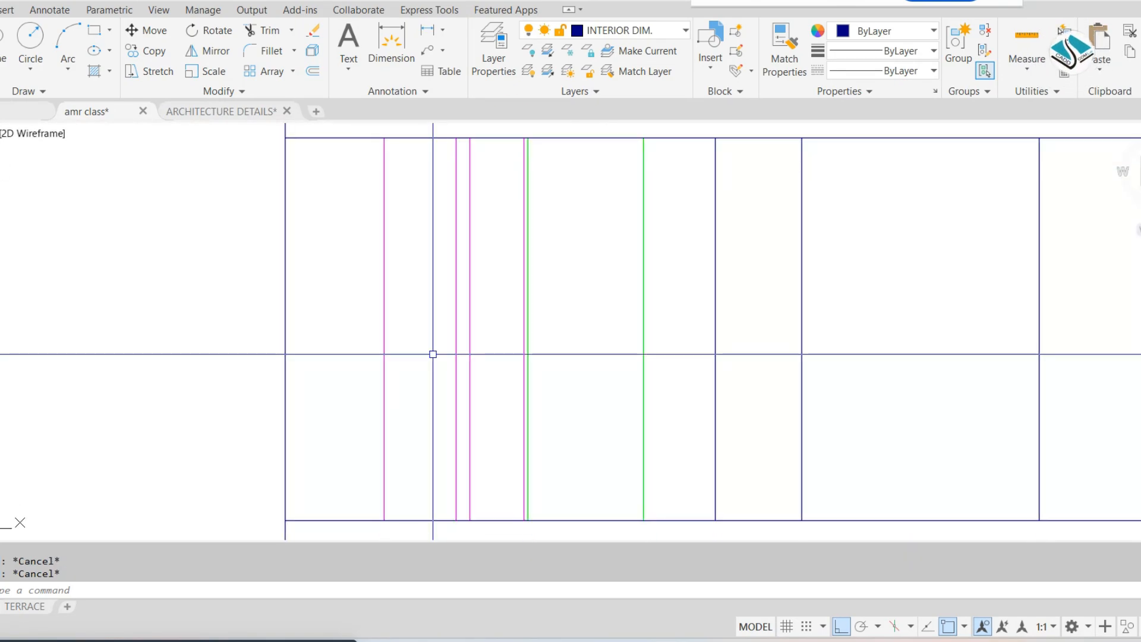
key("Return")
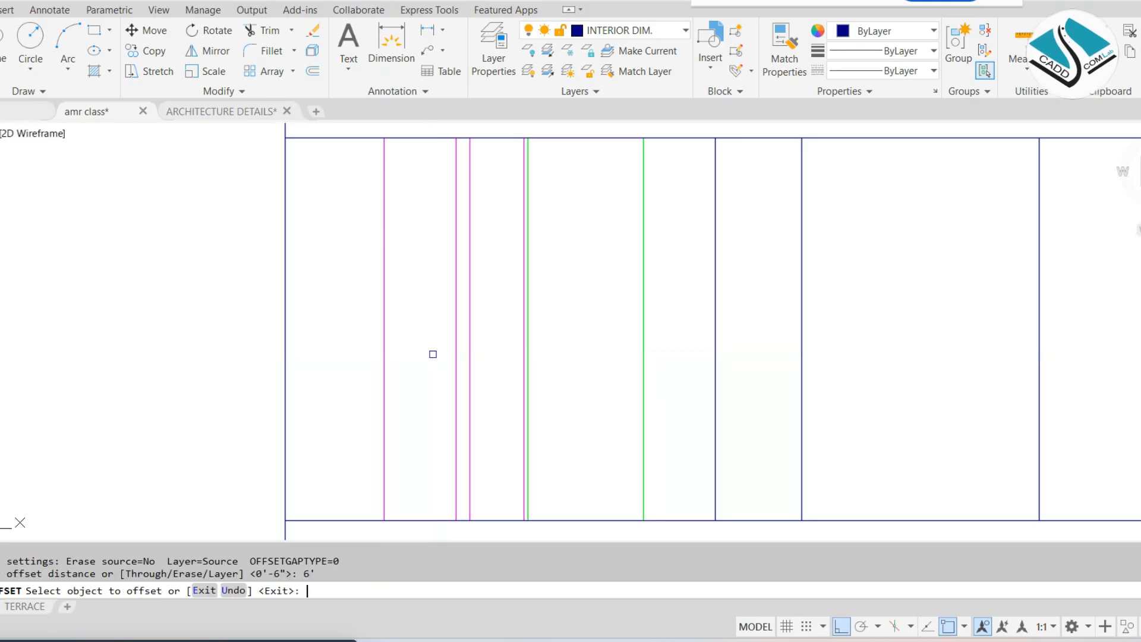
left_click(429, 502)
key("Escape")
key("Escape")
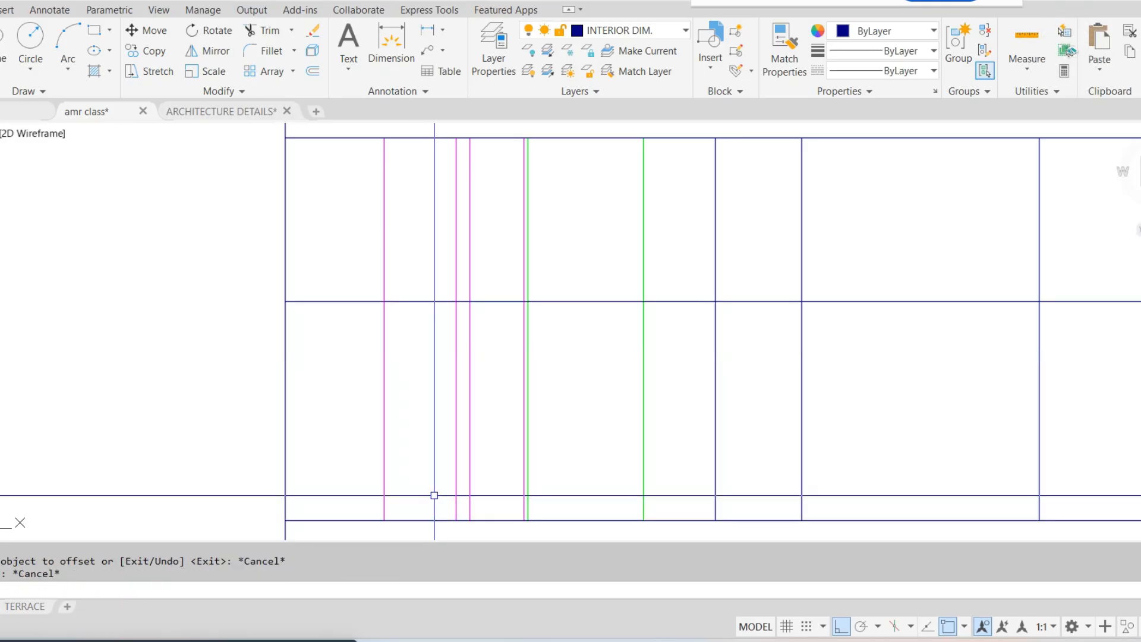
Trim the magenta V2 window lines below the 6' line, and the horizontal pieces on either side of that window
type("tr")
key("Return")
key("Return")
left_click(344, 327)
left_click(339, 219)
left_click(369, 332)
left_click(479, 374)
scroll(461, 298, "up", 3)
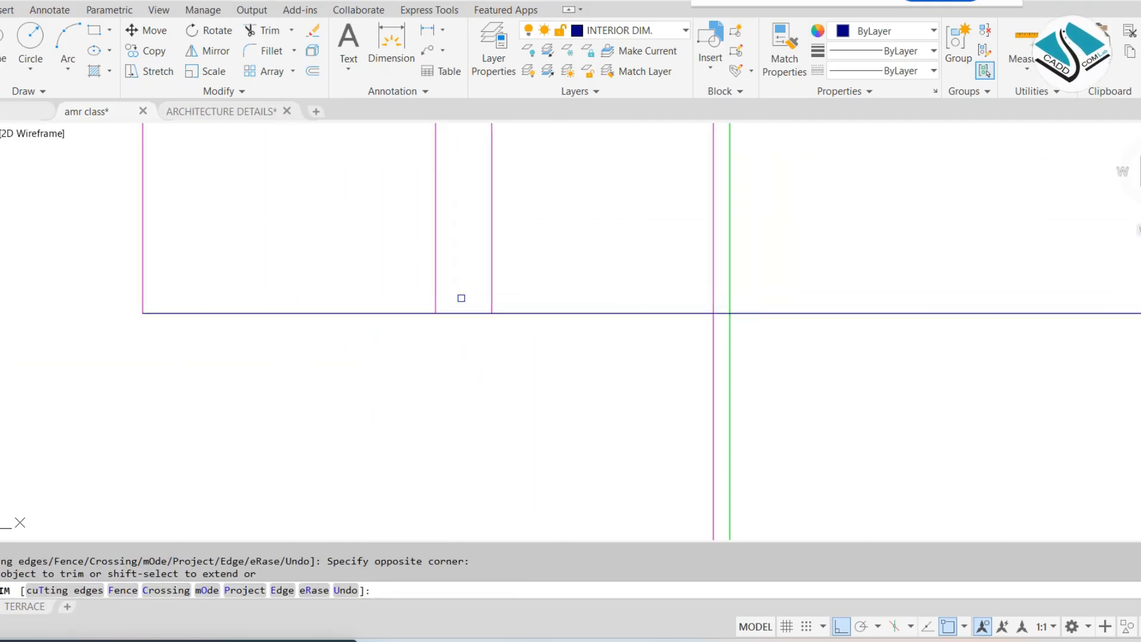
left_click(461, 296)
left_click(451, 372)
scroll(461, 320, "down", 2)
key("Escape")
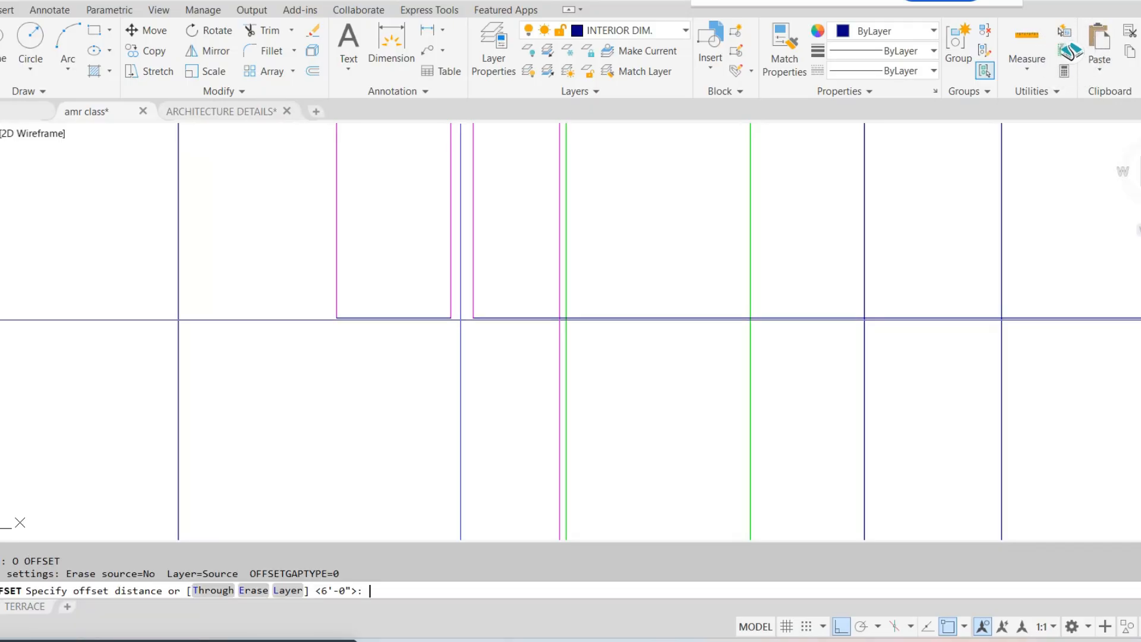
Offset the sill line of the V2 window 1'6" upward
key("Return")
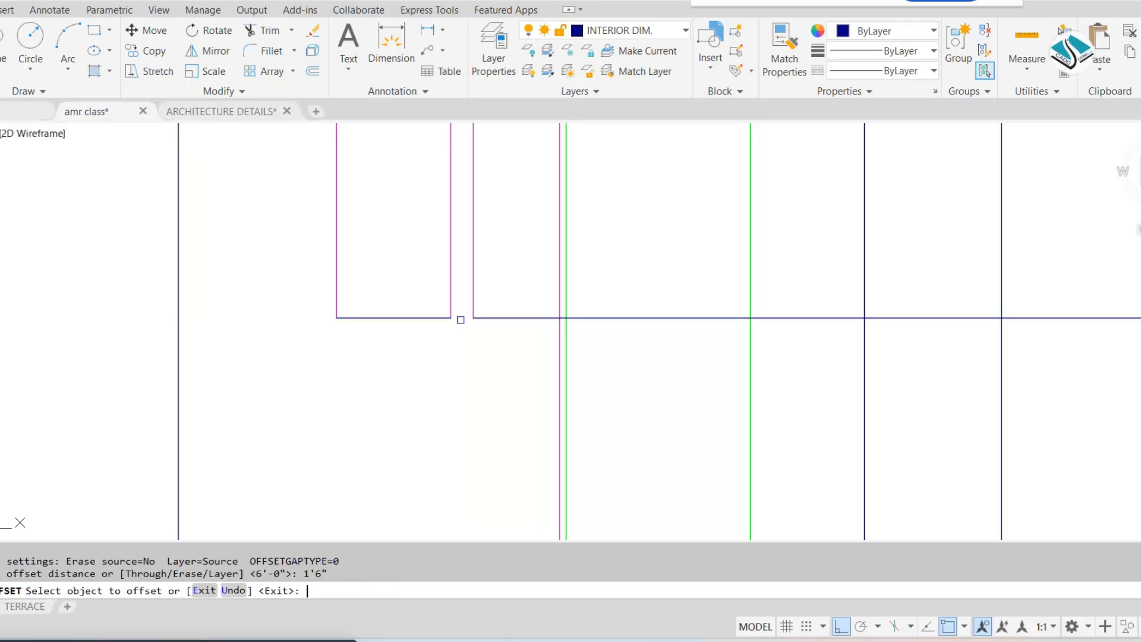
left_click(407, 318)
left_click(402, 253)
key("Escape")
Trim the two magenta V2 window lines above the window's head line
type("tr")
key("Return")
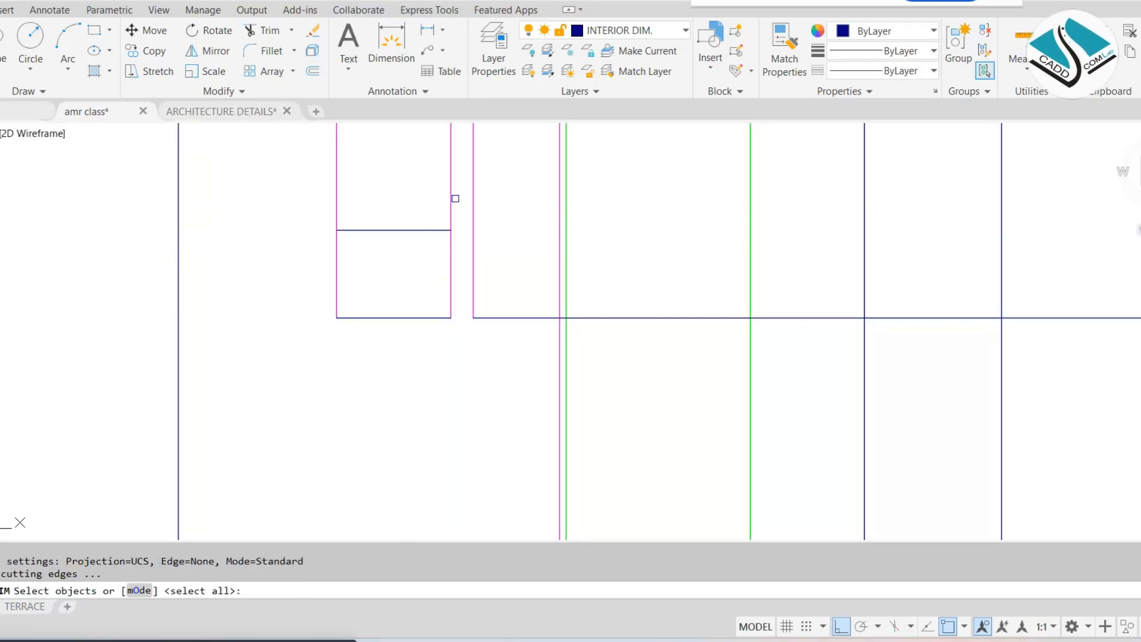
key("Return")
left_click(454, 196)
left_click(297, 198)
key("Escape")
scroll(429, 245, "down", 4)
mouse_move(515, 167)
middle_mouse_down()
mouse_move(514, 214)
mouse_move(535, 172)
mouse_move(538, 392)
middle_mouse_up()
scroll(510, 247, "up", 2)
scroll(509, 247, "down", 3)
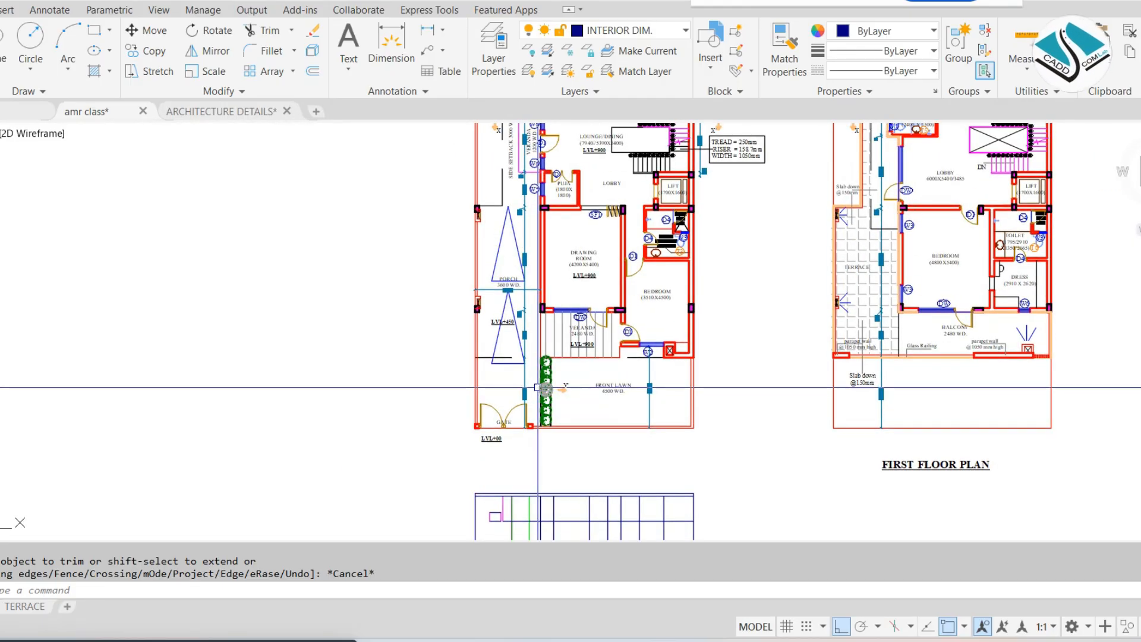
Examine the window and door tags along the side wall of the ground floor plan
scroll(536, 362, "down", 2)
middle_click_drag(506, 198, 490, 252)
scroll(499, 201, "up", 8)
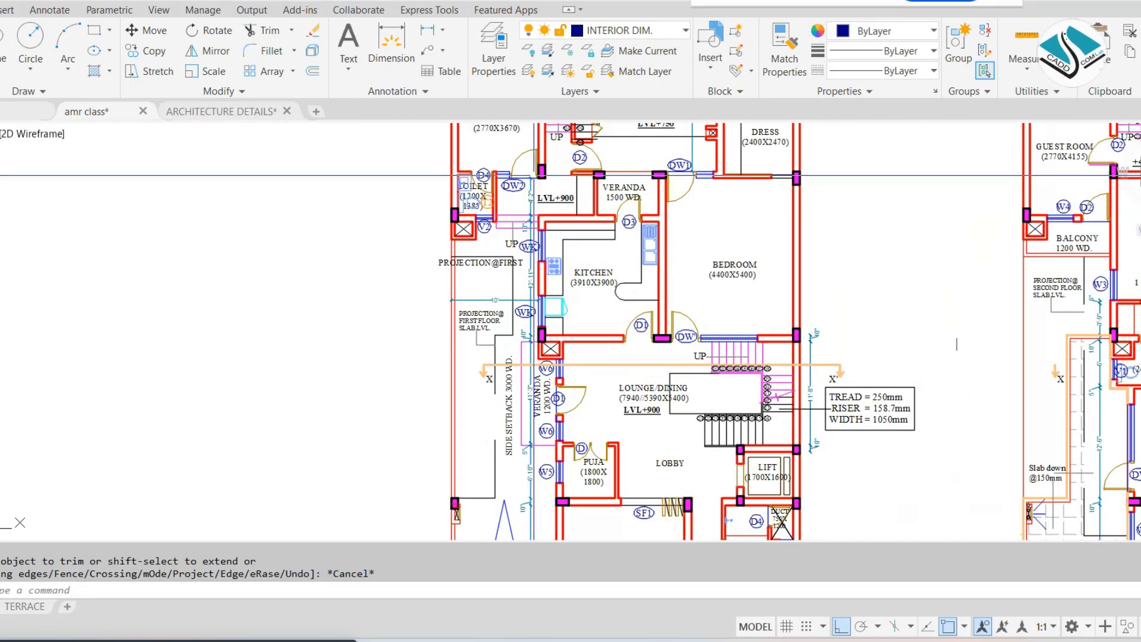
scroll(532, 172, "down", 3)
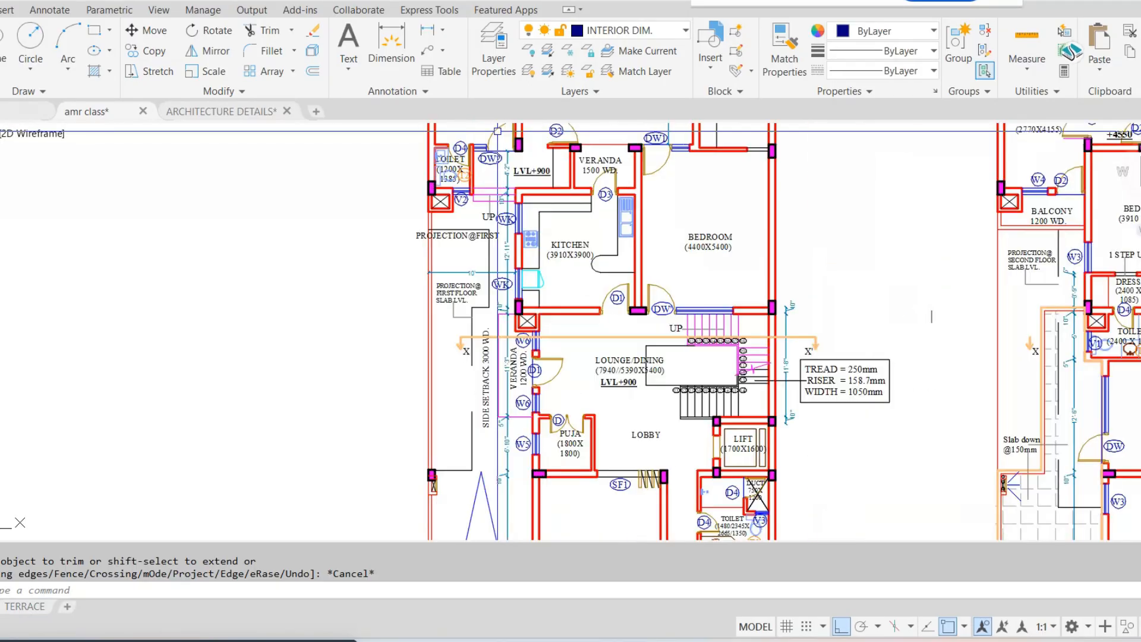
scroll(502, 131, "up", 2)
scroll(479, 177, "down", 4)
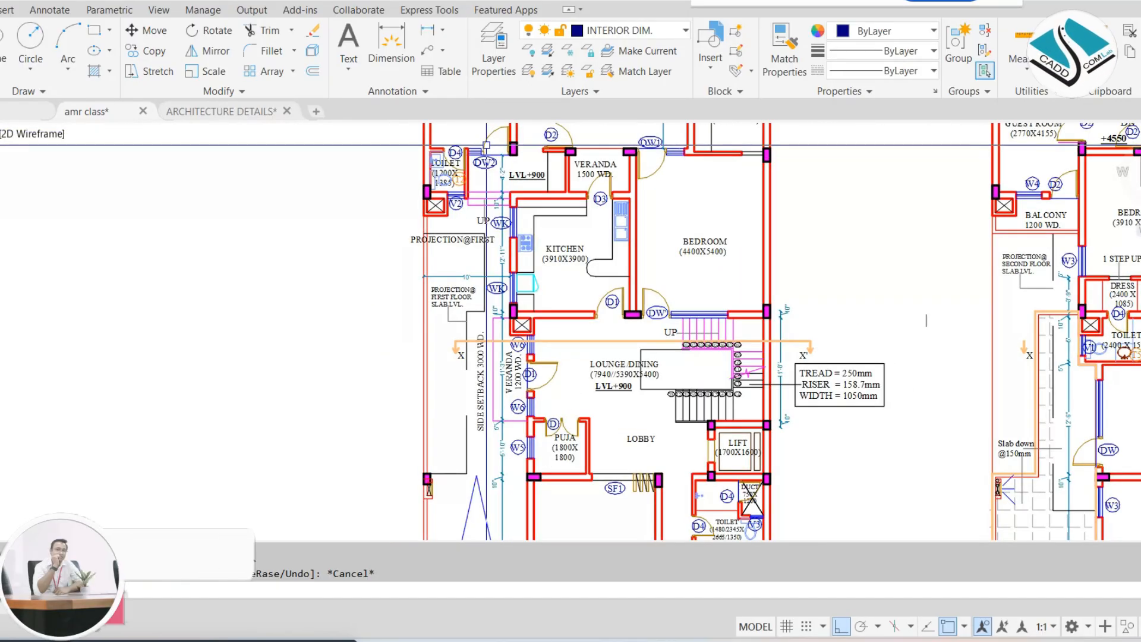
middle_click_drag(477, 500, 470, 143)
scroll(484, 304, "up", 10)
middle_click_drag(316, 314, 438, 289)
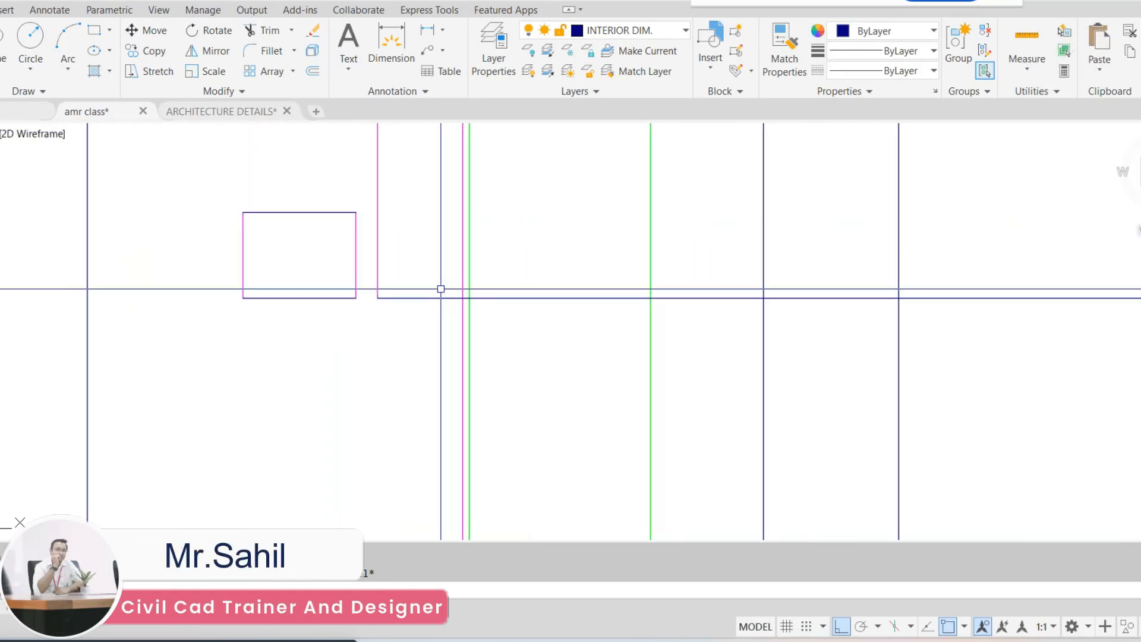
Offset the floor line above the base band 7' upward
scroll(440, 287, "down", 2)
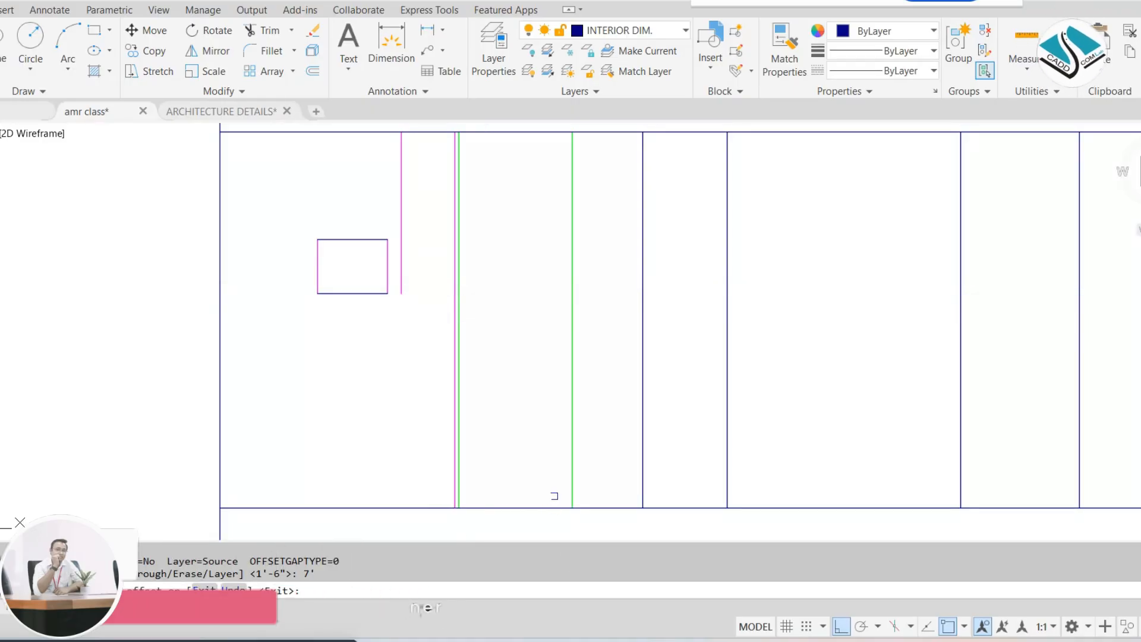
left_click(613, 509)
left_click(616, 489)
key("Escape")
key("Escape")
Try to trim the 7' line on the V2 window's side of the magenta line beside the green opening
type("tr")
key("Return")
key("Return")
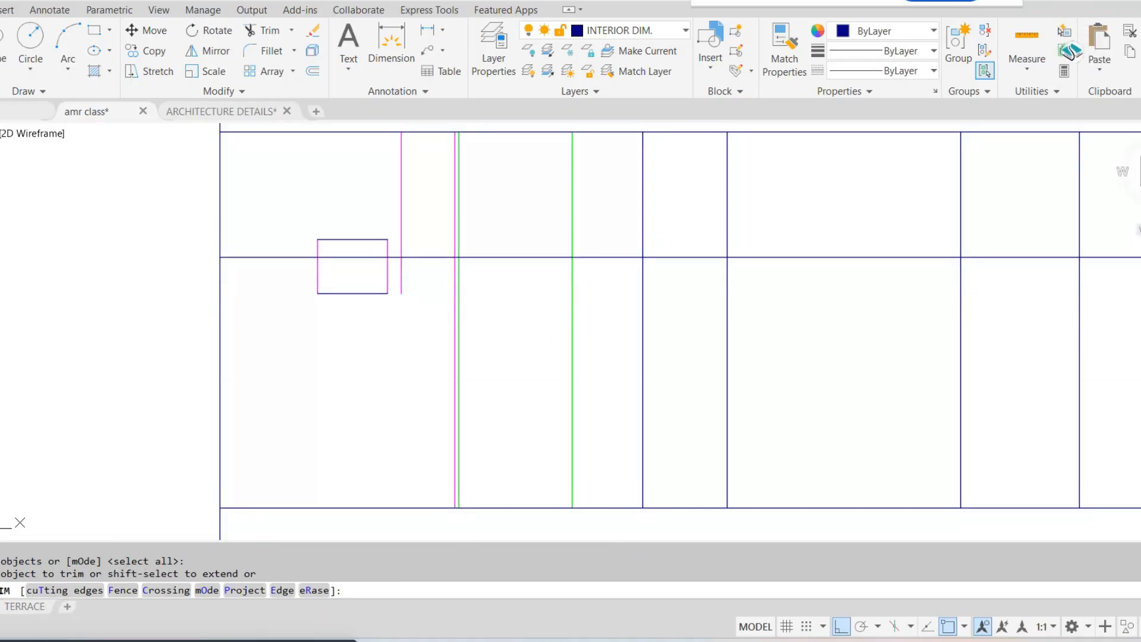
scroll(498, 268, "up", 6)
left_click(255, 225)
left_click(254, 184)
left_click(240, 290)
scroll(291, 233, "up", 2)
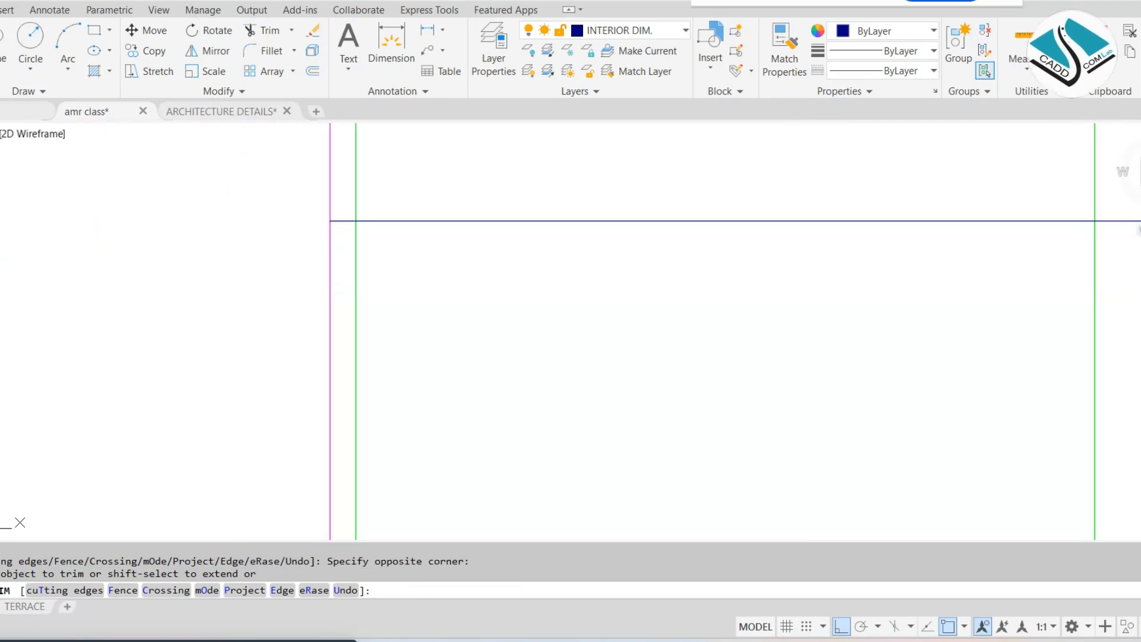
key("ctrl+z")
Trim the magenta and green vertical lines above the 7' line, and the piece of that line between the two openings
scroll(478, 260, "down", 8)
scroll(458, 234, "up", 6)
scroll(723, 237, "down", 4)
left_click(750, 207)
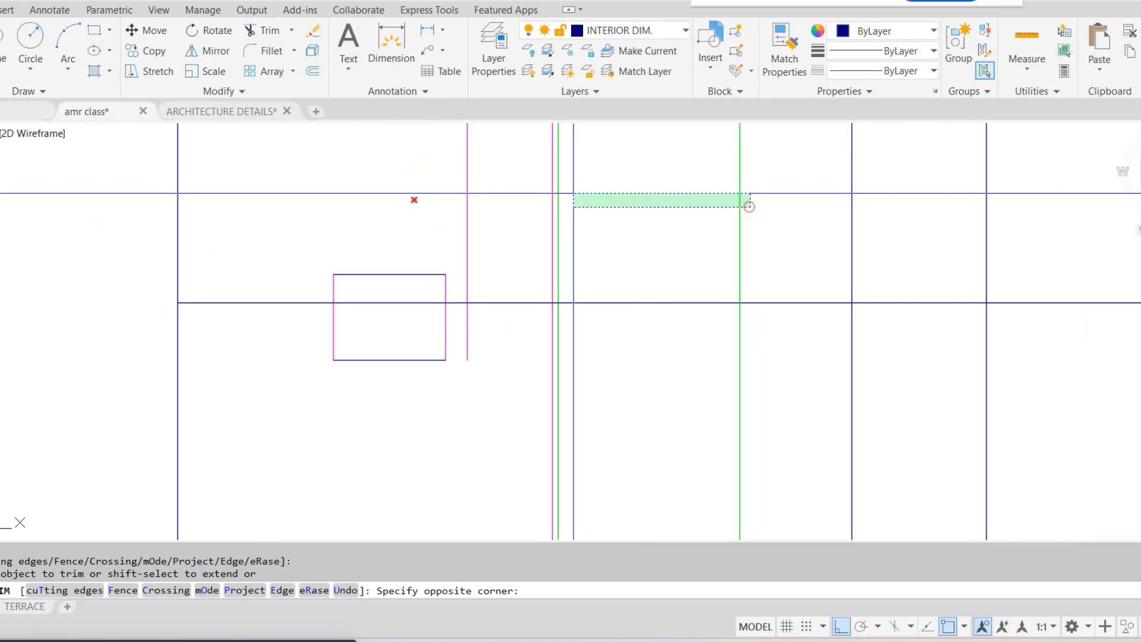
left_click(407, 207)
scroll(537, 300, "up", 8)
left_click(657, 330)
left_click(656, 289)
scroll(618, 281, "down", 4)
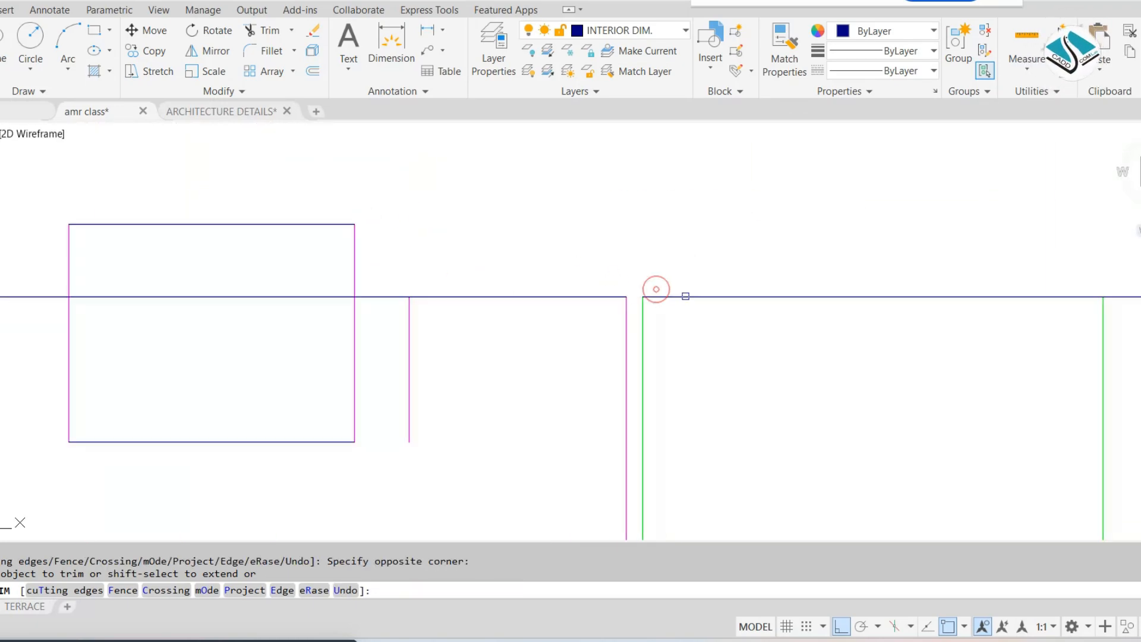
Trim the 7' line between the green opening and the next blue line, and between the V2 window and the magenta opening
middle_click_drag(981, 319, 690, 247)
scroll(686, 245, "down", 6)
left_click(750, 259)
scroll(784, 222, "up", 4)
left_click(743, 209)
left_click(710, 340)
scroll(710, 339, "down", 4)
middle_click_drag(711, 339, 535, 242)
scroll(535, 241, "up", 6)
left_click(536, 241)
key("Escape")
Erase the leftover piece of the 7' line crossing the V2 window
left_click(424, 225)
left_click(349, 275)
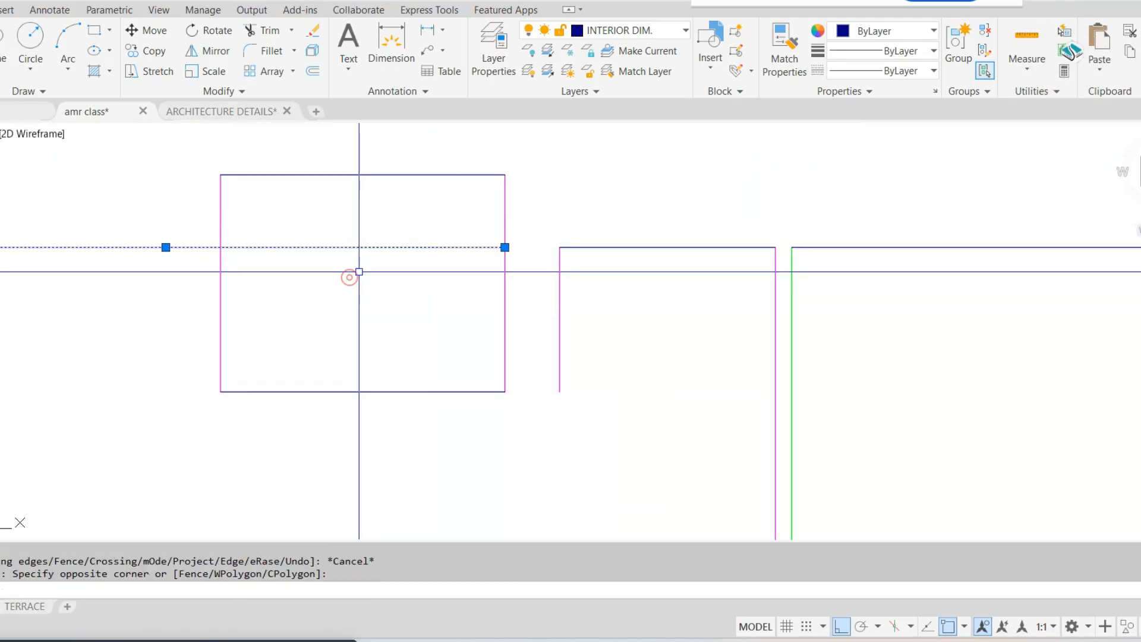
type("e")
key("space")
Offset the floor line 2'6" upward as the sill line of the magenta window
scroll(426, 247, "down", 3)
middle_click_drag(512, 337, 489, 258)
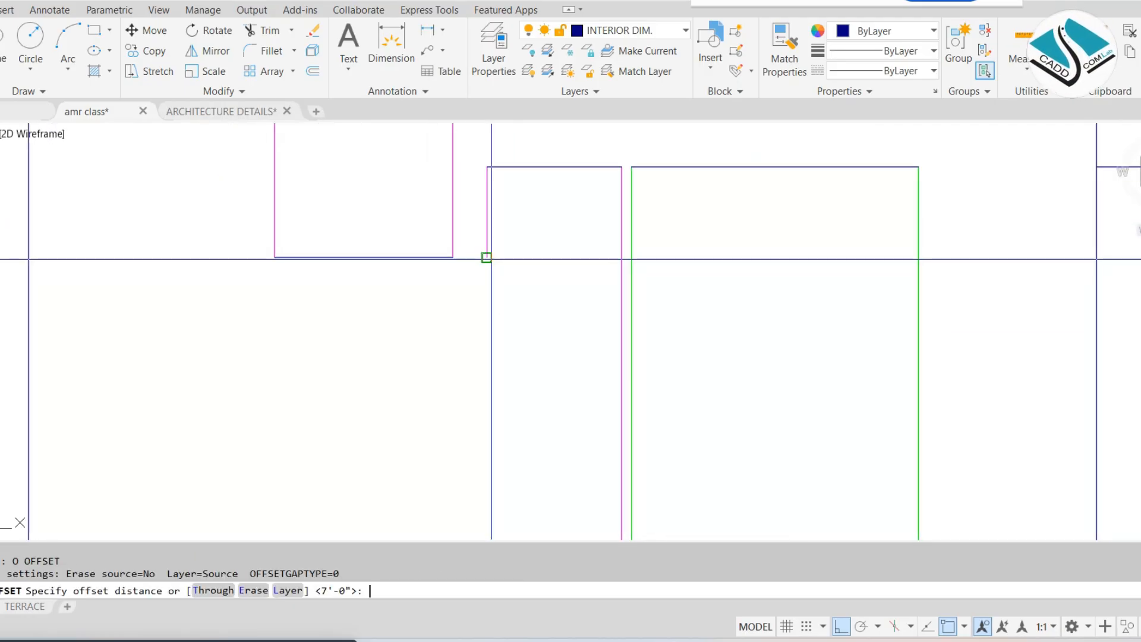
key("Return")
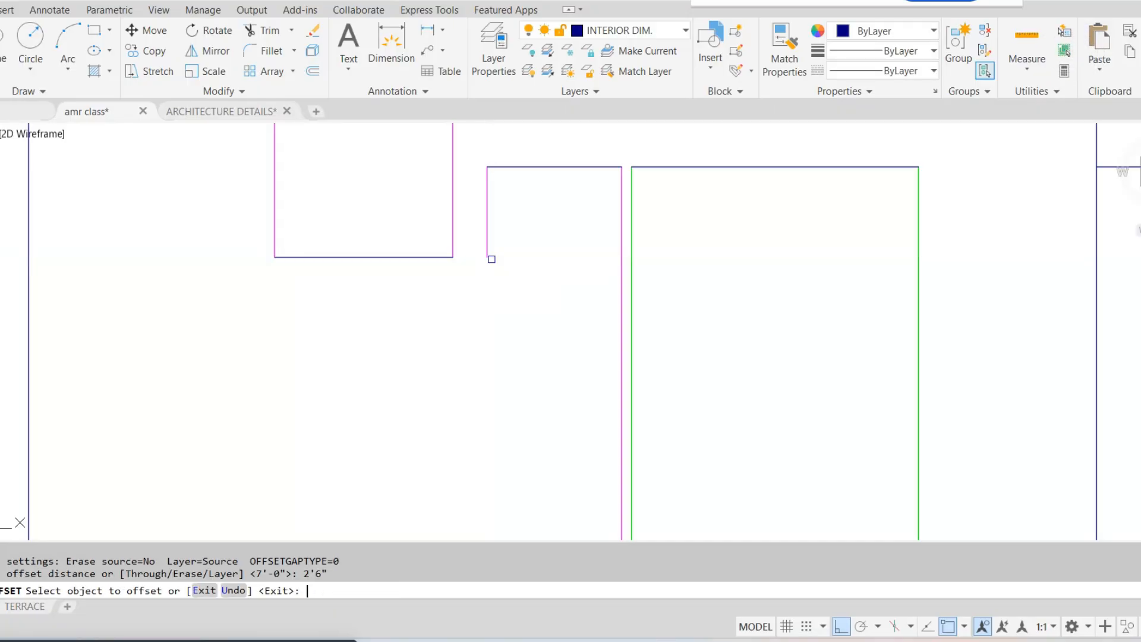
scroll(491, 257, "down", 4)
scroll(507, 275, "up", 4)
middle_click_drag(528, 471, 532, 405)
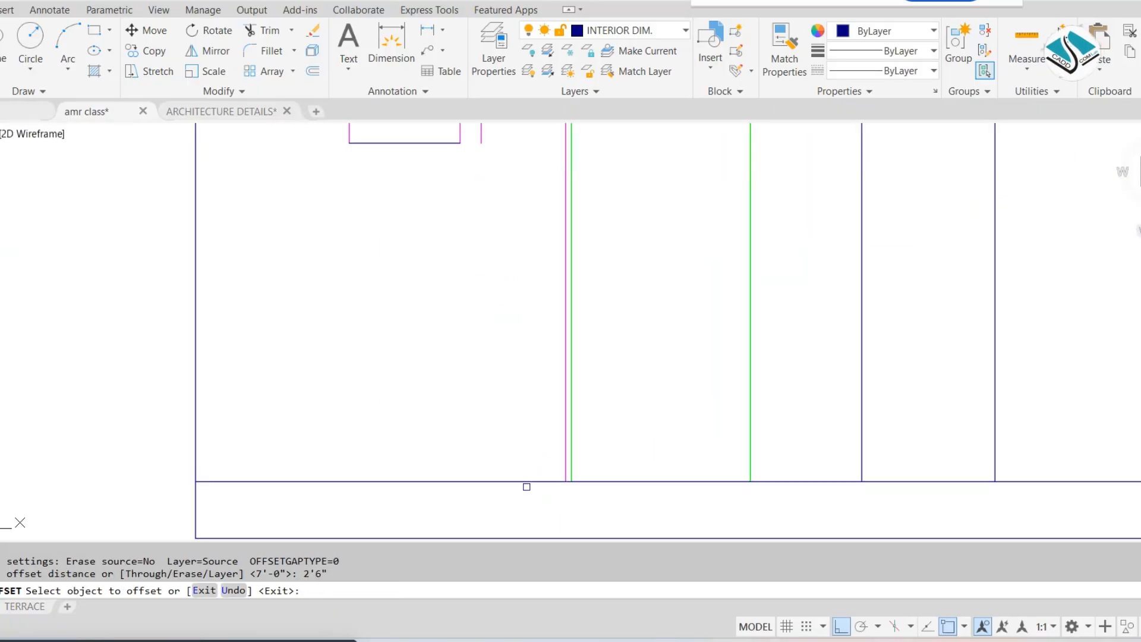
left_click(526, 482)
left_click(534, 339)
key("Escape")
Extend the short magenta line beside the V2 window down to the 2'6" sill line
middle_click_drag(539, 296, 535, 361)
type("ex")
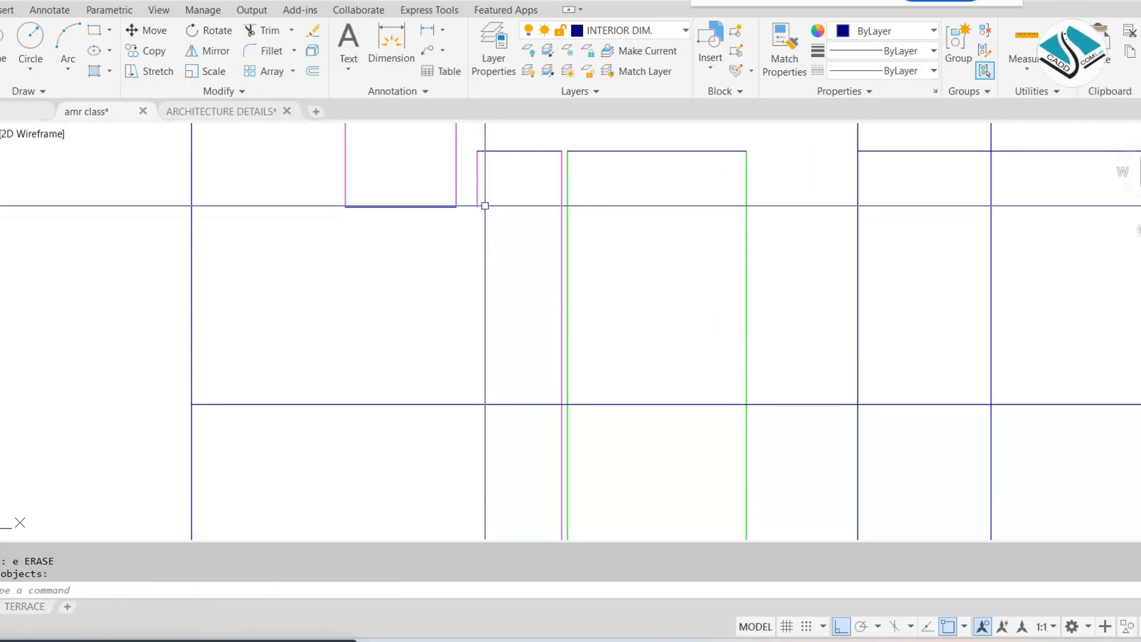
key("space")
Trim the sill line on both sides of the magenta window, and the magenta line below the sill
key("space")
left_click(478, 199)
key("Escape")
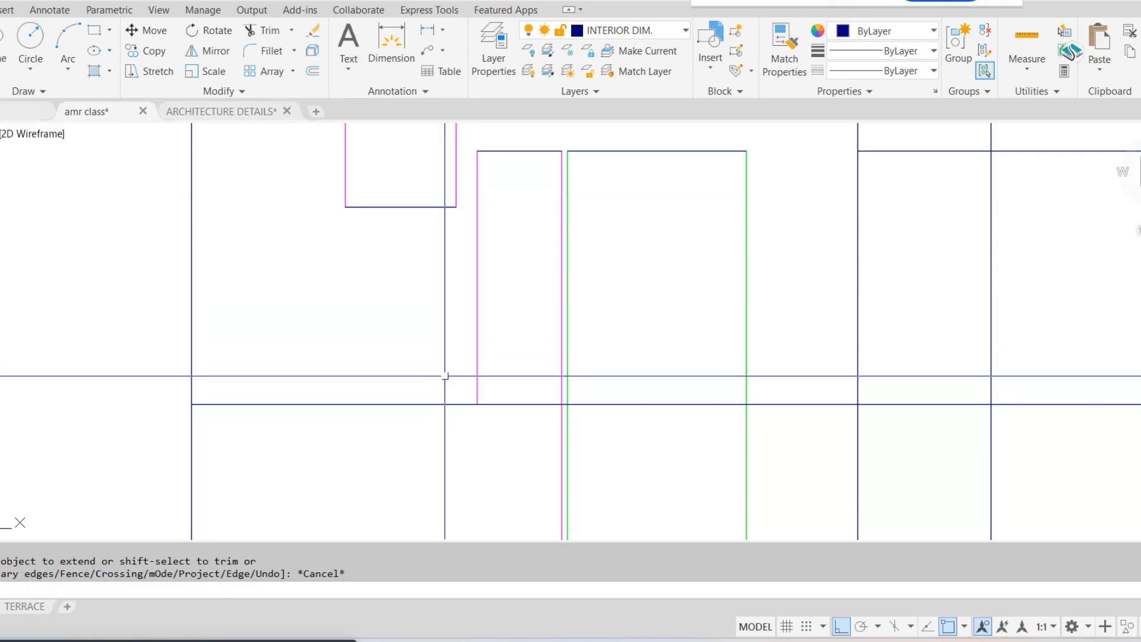
type("tr")
key("space")
key("space")
left_click(402, 392)
left_click(380, 461)
scroll(549, 412, "up", 4)
scroll(646, 354, "up", 2)
left_click(664, 300)
left_click(677, 423)
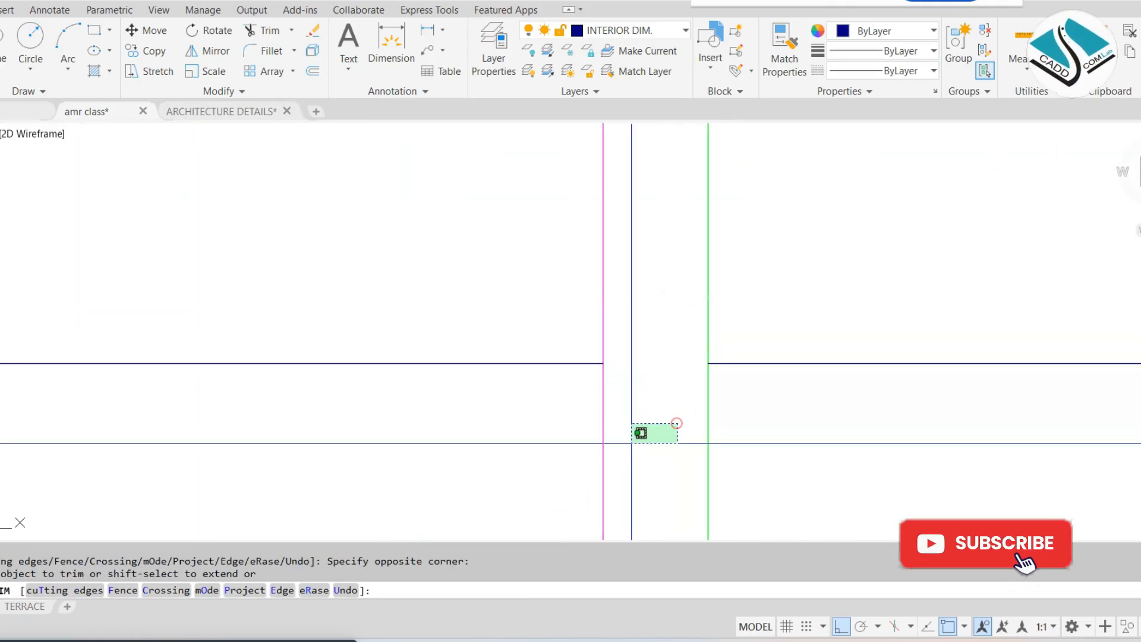
left_click(598, 398)
Trim the sill line inside the green opening and erase the leftover sill line beyond it
scroll(599, 398, "down", 7)
middle_click_drag(675, 341, 544, 208)
scroll(544, 208, "up", 2)
left_click(574, 273)
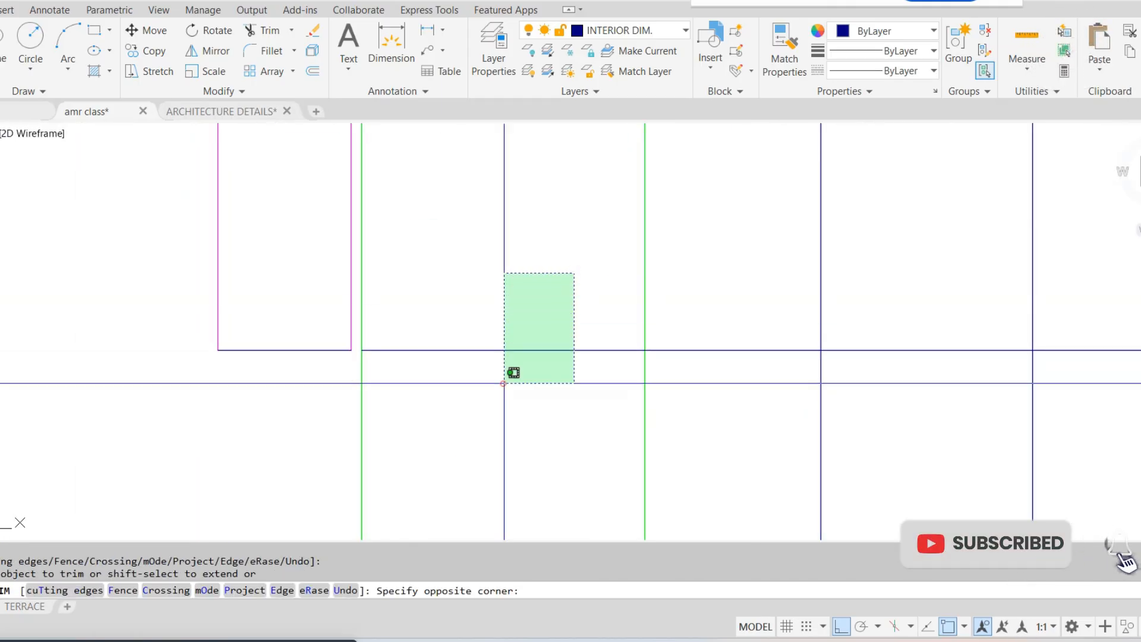
left_click(504, 383)
key("Escape")
left_click(710, 305)
left_click(674, 386)
type("e")
Erase the leftover 7' head line crossing the blue vertical lines beyond the green opening
scroll(538, 293, "down", 4)
middle_click_drag(561, 296, 537, 369)
left_click(806, 215)
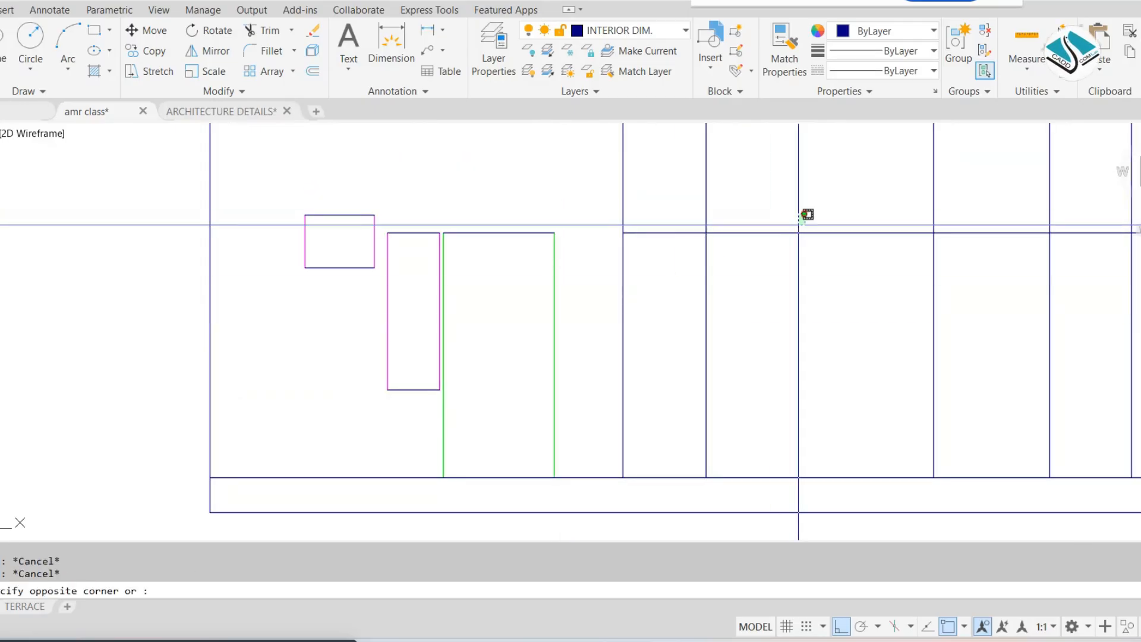
left_click(761, 288)
type("e")
scroll(568, 293, "down", 4)
middle_click_drag(568, 293, 544, 330)
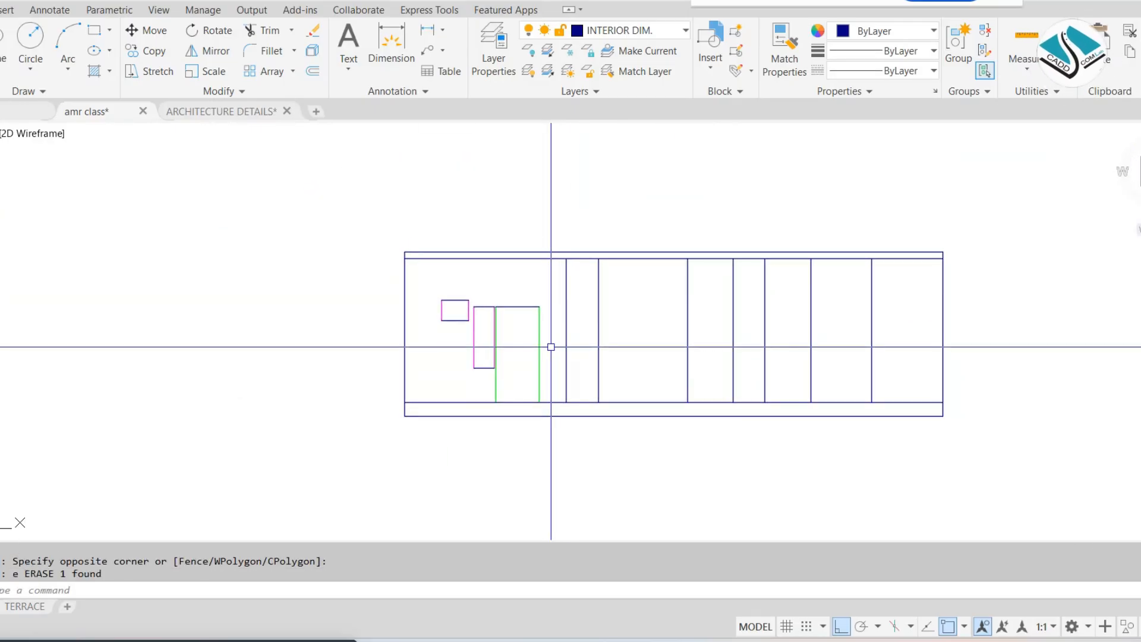
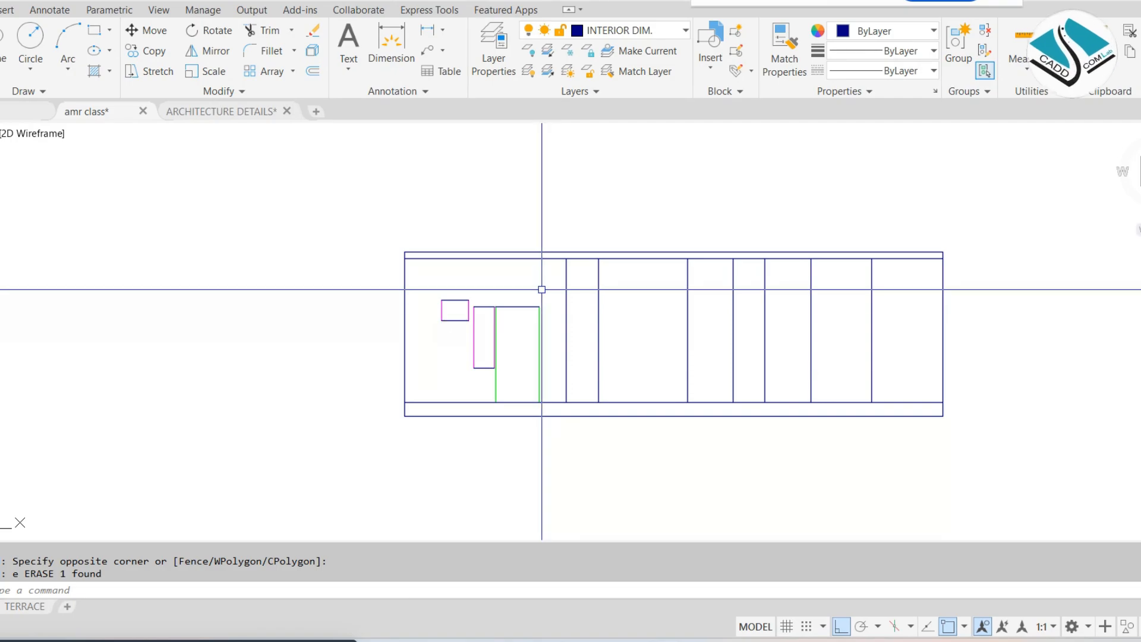
Project vertical construction lines through the front elevation from the veranda DW window edges and door jamb in the ground floor plan
scroll(542, 289, "down", 5)
middle_click_drag(538, 171, 459, 498)
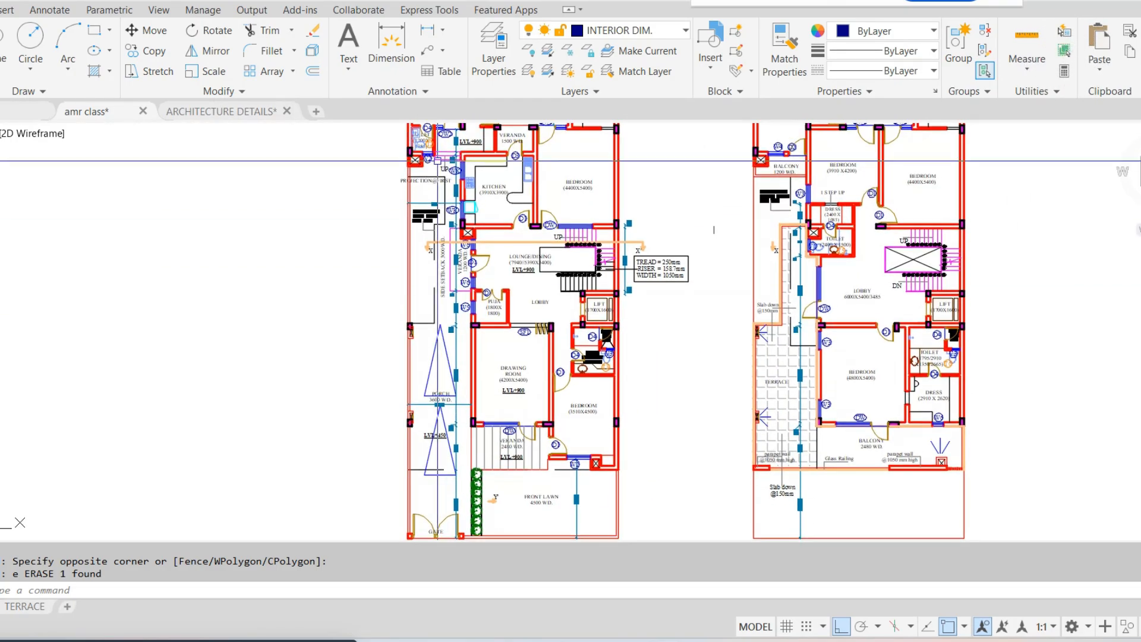
scroll(438, 161, "up", 7)
scroll(469, 148, "down", 6)
scroll(478, 139, "up", 5)
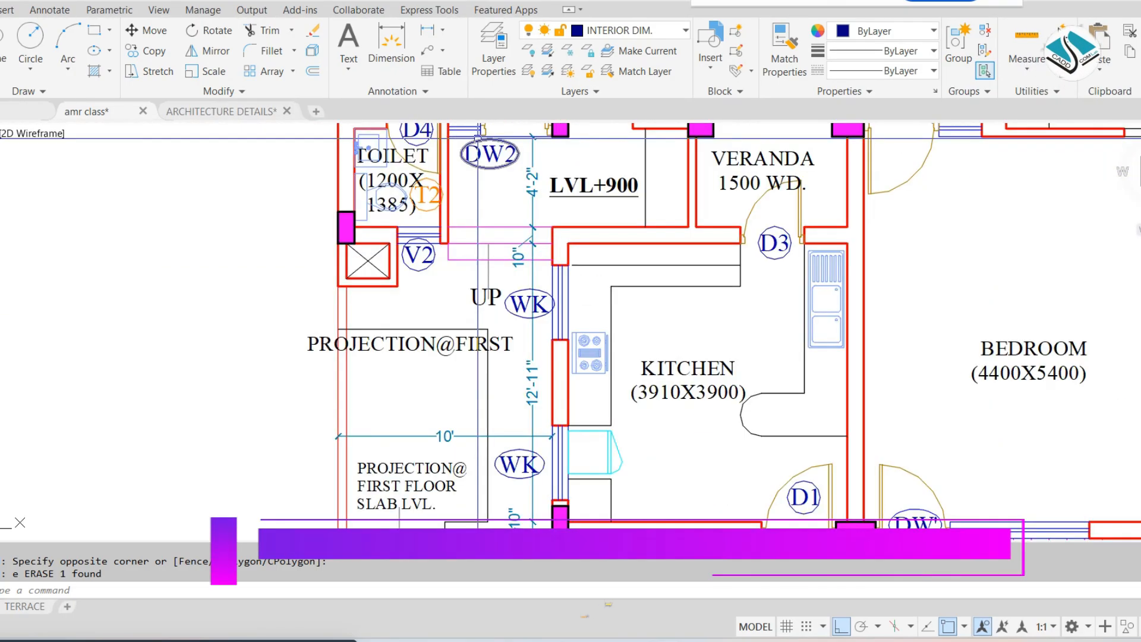
scroll(477, 139, "down", 6)
scroll(539, 320, "up", 6)
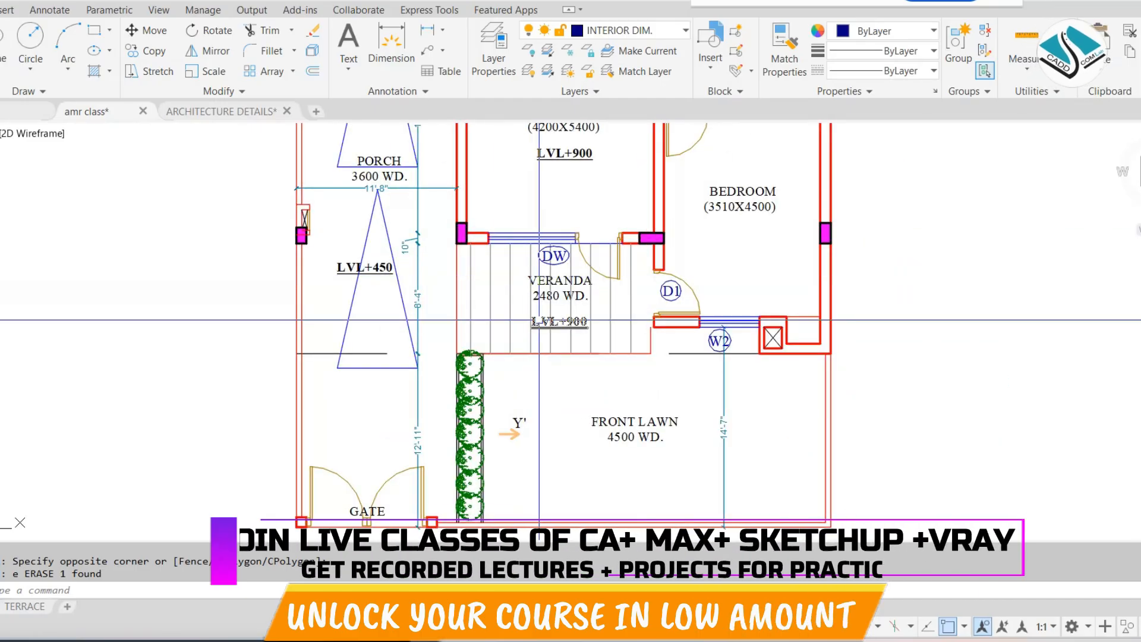
middle_click_drag(539, 319, 502, 210)
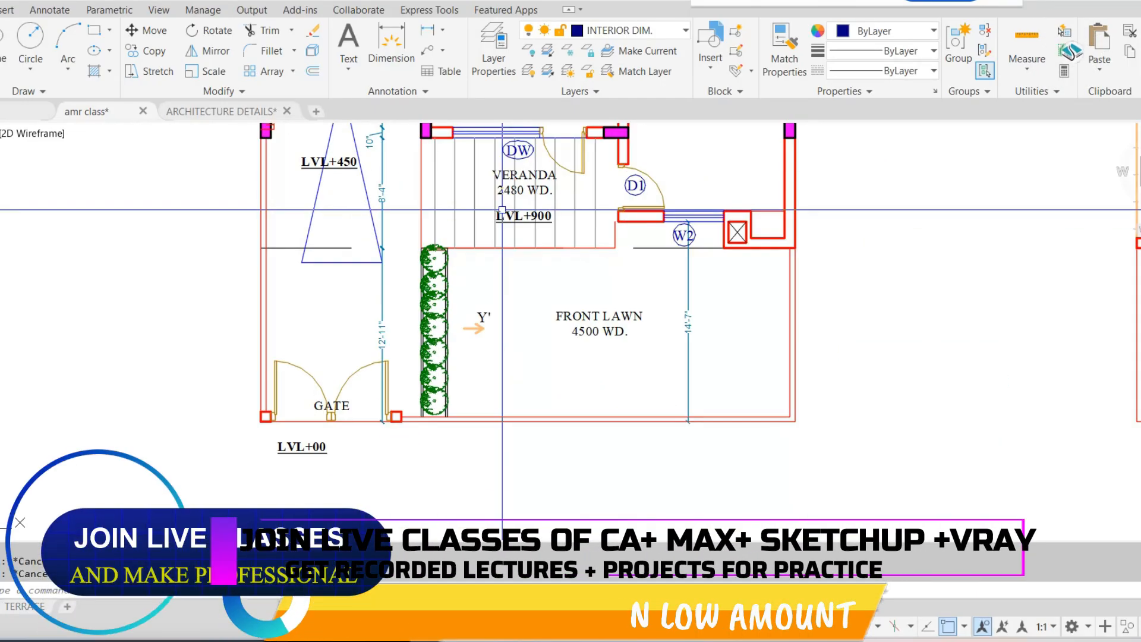
scroll(502, 210, "down", 3)
scroll(501, 360, "up", 5)
scroll(492, 387, "down", 3)
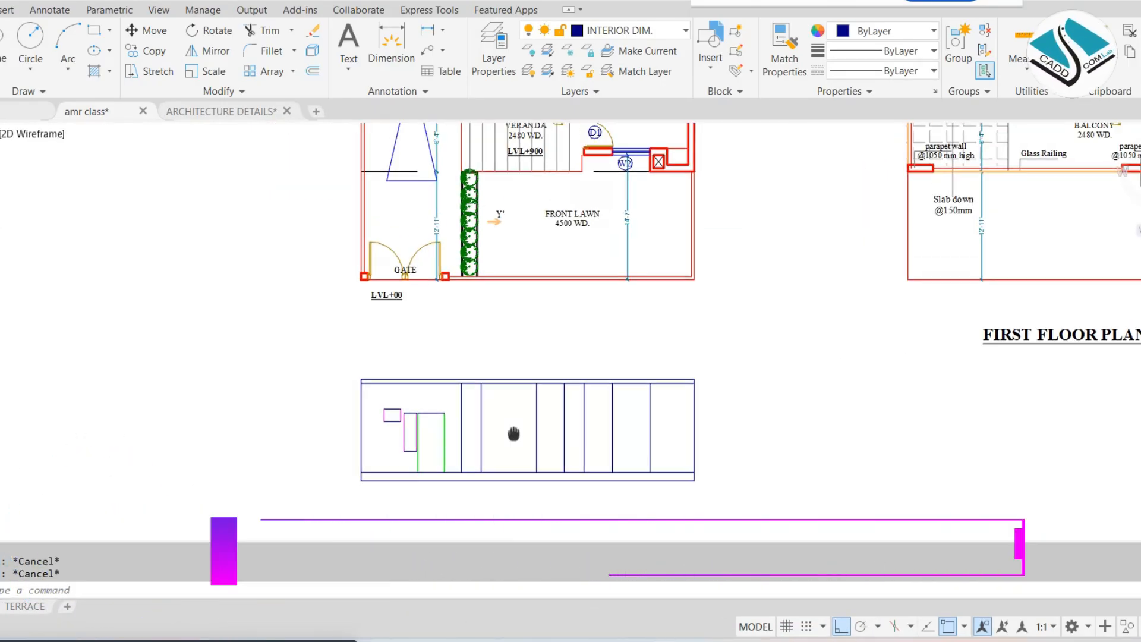
middle_click_drag(516, 433, 517, 515)
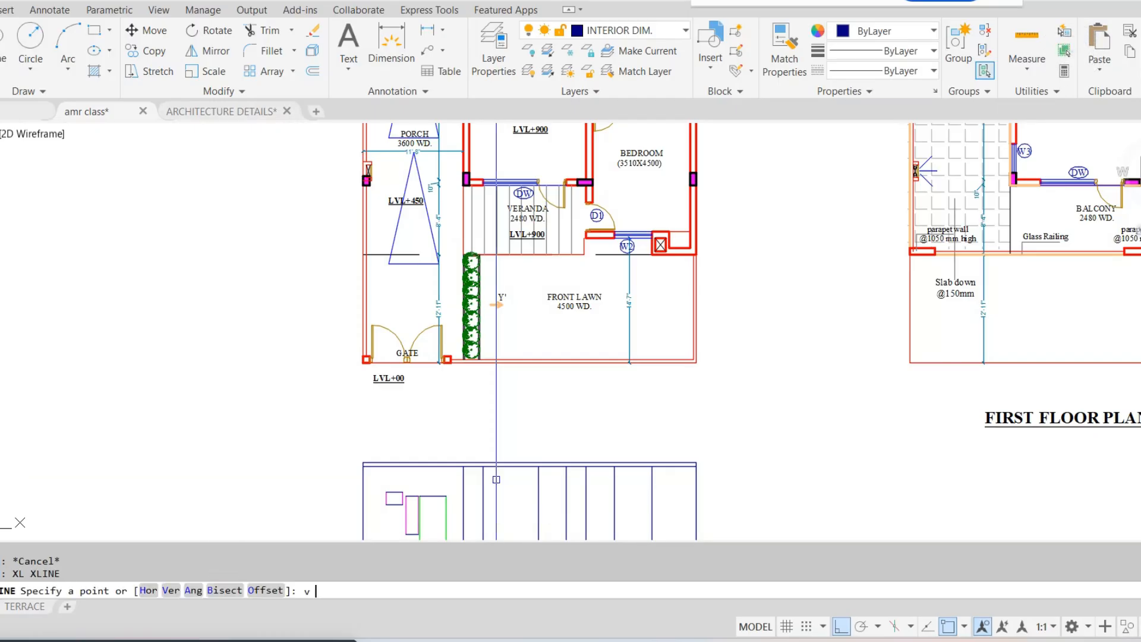
scroll(478, 160, "up", 3)
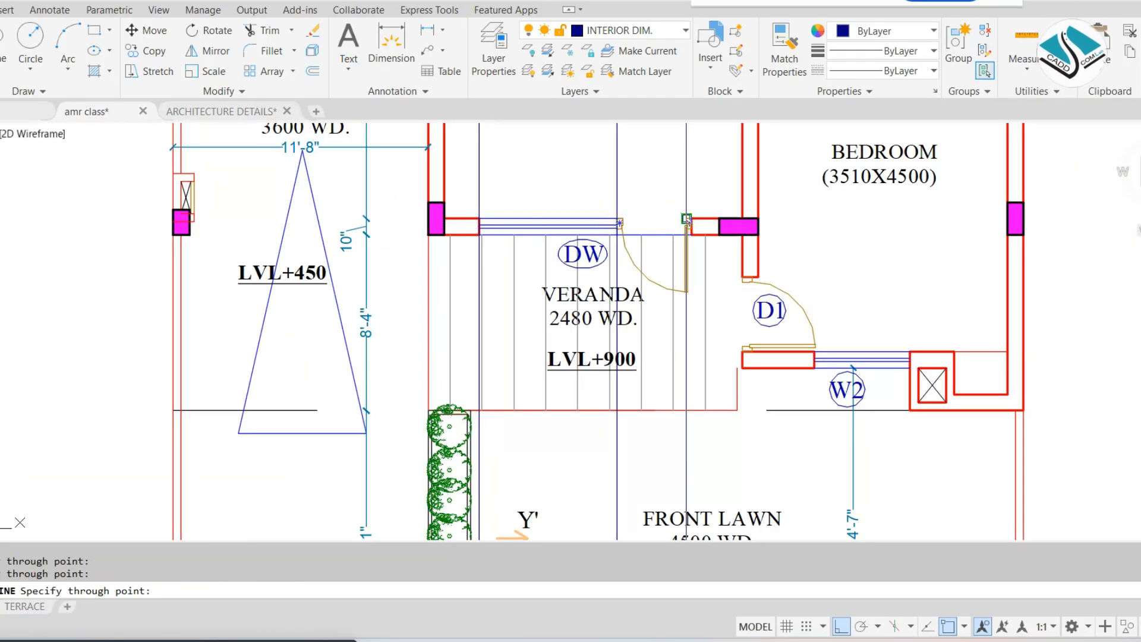
key("Escape")
Erase the three vertical construction lines projected from the veranda DW opening
scroll(687, 215, "down", 5)
scroll(385, 198, "up", 8)
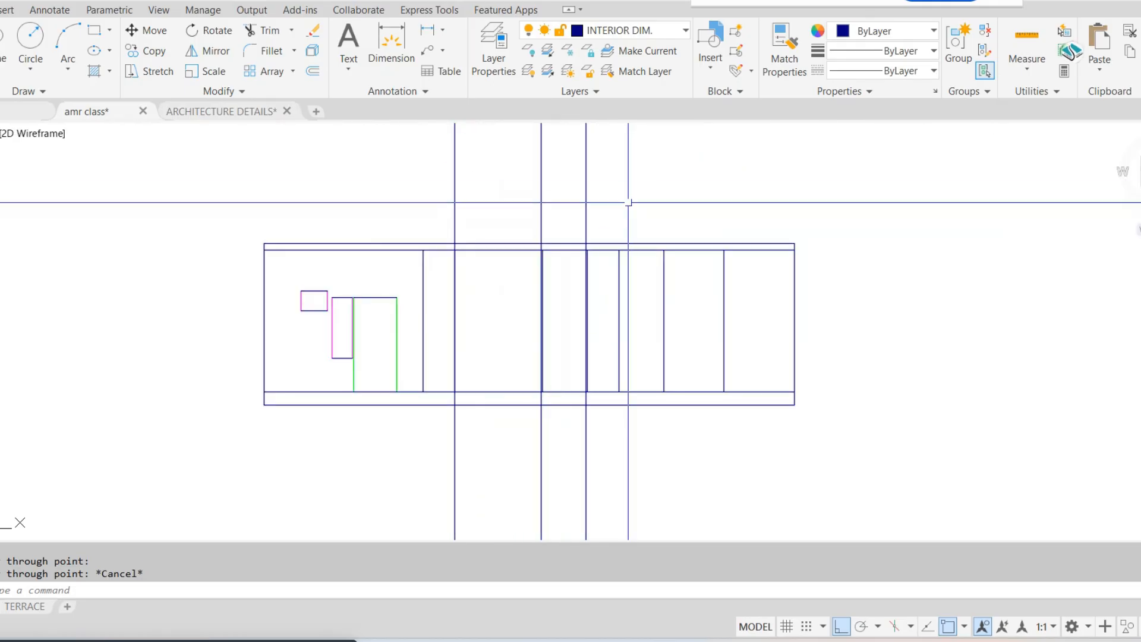
left_click(385, 198)
type("e")
key("Return")
Offset the elevation's floor line 7' upward as the head line for the DW opening
scroll(507, 282, "up", 2)
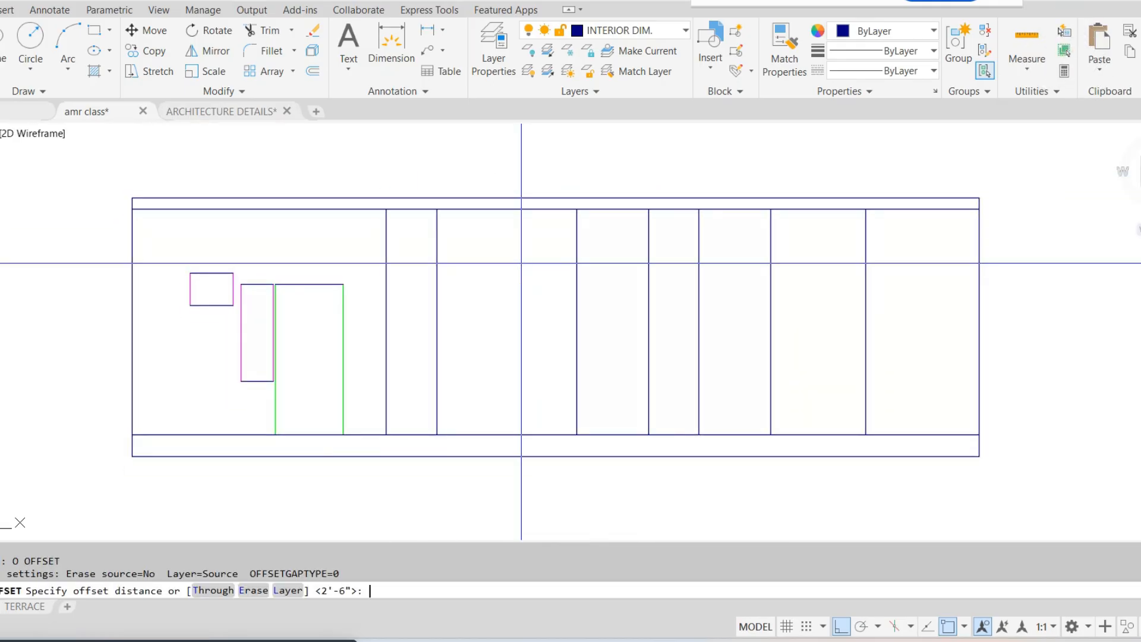
left_click(615, 434)
left_click(618, 398)
key("Escape")
key("Escape")
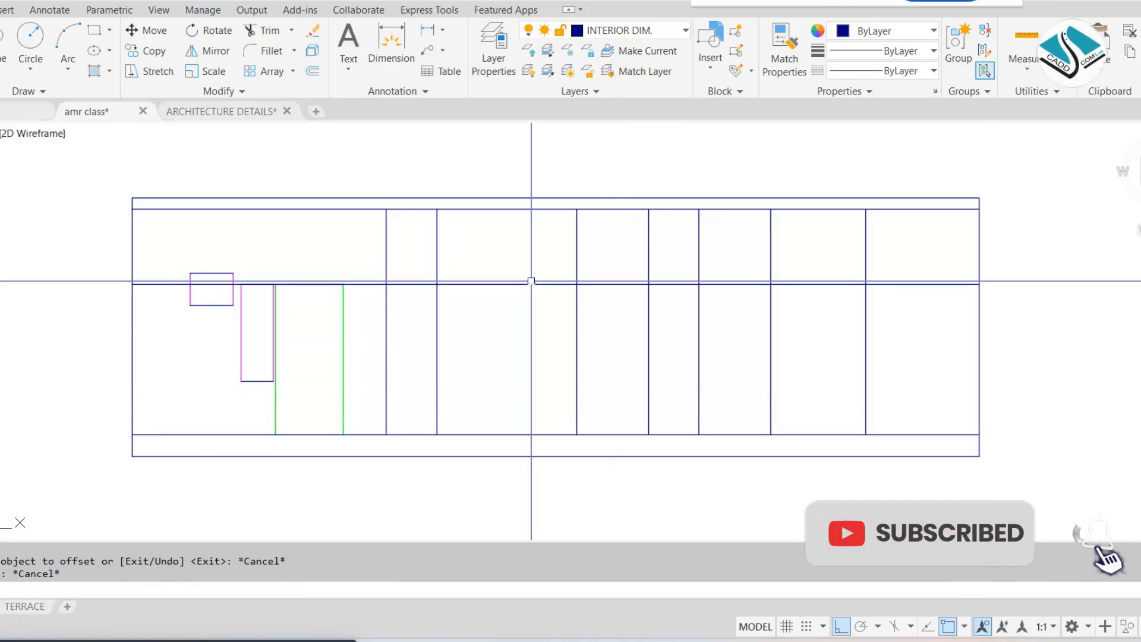
Trim the DW door's vertical lines above the 7' head line and remove the head line beyond the door
scroll(531, 281, "up", 2)
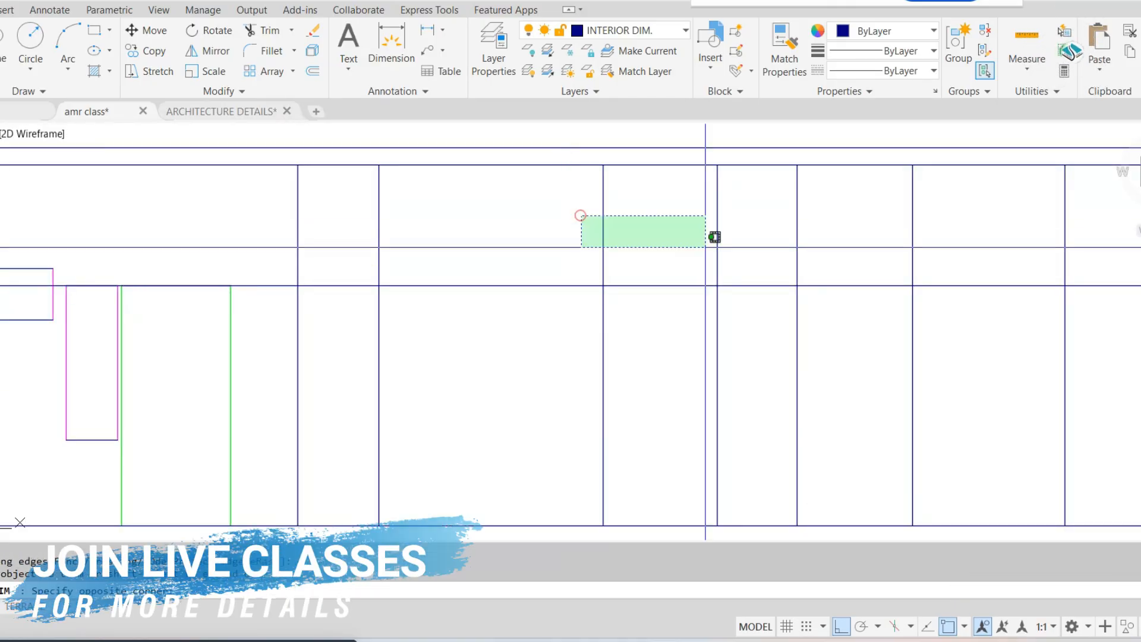
left_click(705, 246)
left_click(762, 237)
left_click(752, 331)
key("Escape")
left_click(781, 319)
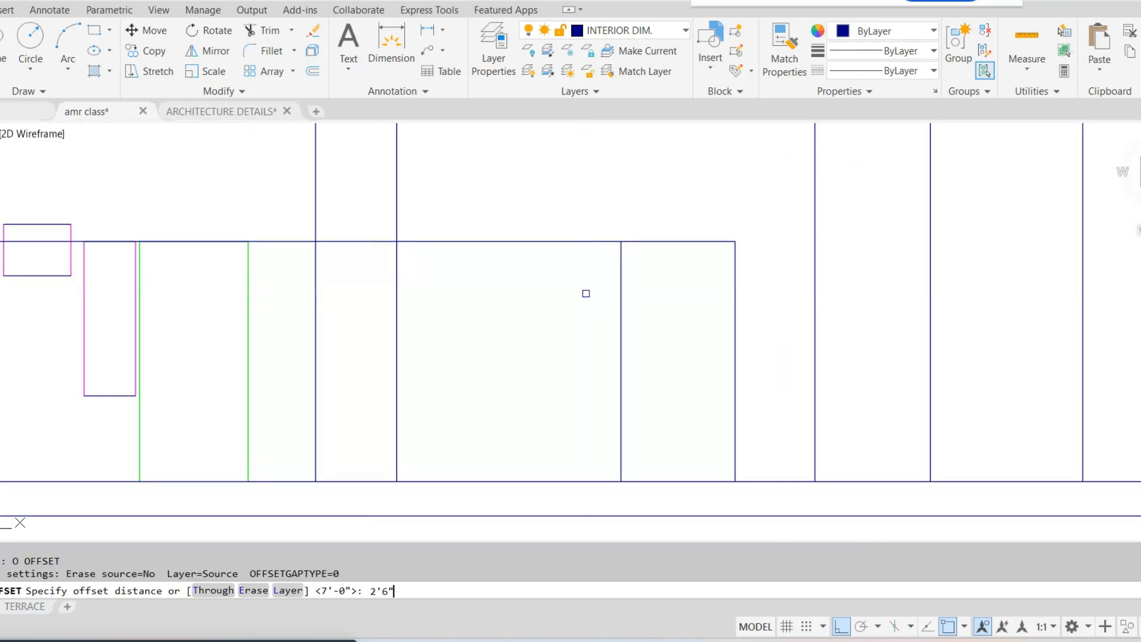
Offset the elevation's floor line 2'6" upward as the window sill line
left_click(510, 483)
left_click(517, 427)
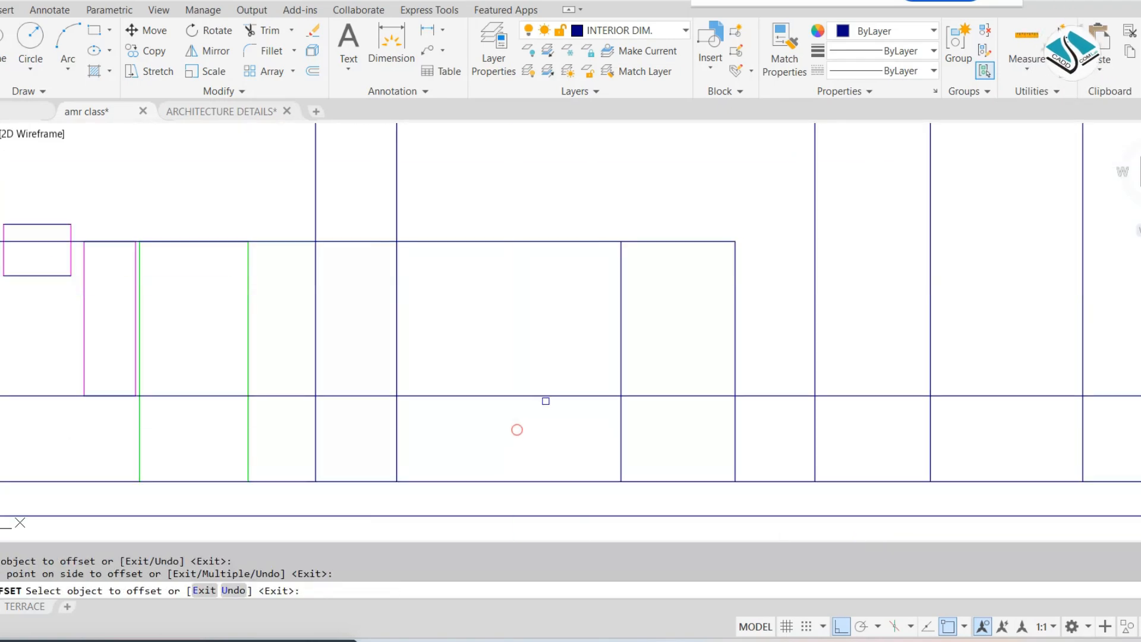
scroll(519, 342, "down", 2)
middle_click_drag(482, 319, 505, 322)
key("Escape")
Project vertical construction lines from the DW2 window and door edges near the toilet in the ground floor plan
scroll(503, 308, "down", 3)
middle_click_drag(527, 231, 535, 397)
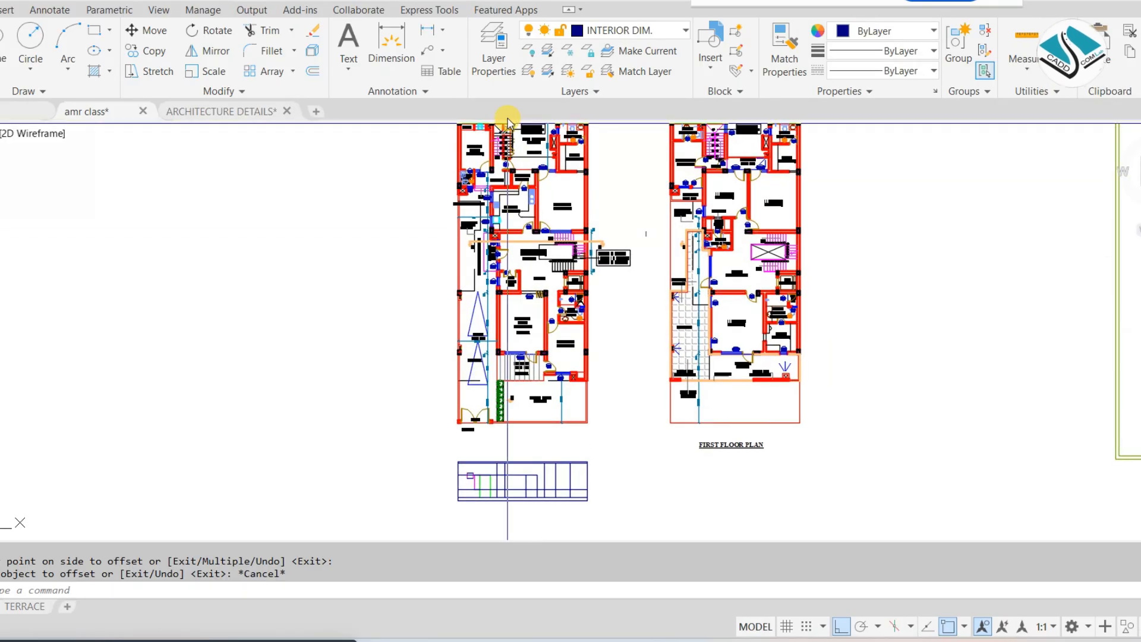
scroll(509, 225, "up", 2)
scroll(509, 224, "up", 4)
scroll(478, 213, "down", 4)
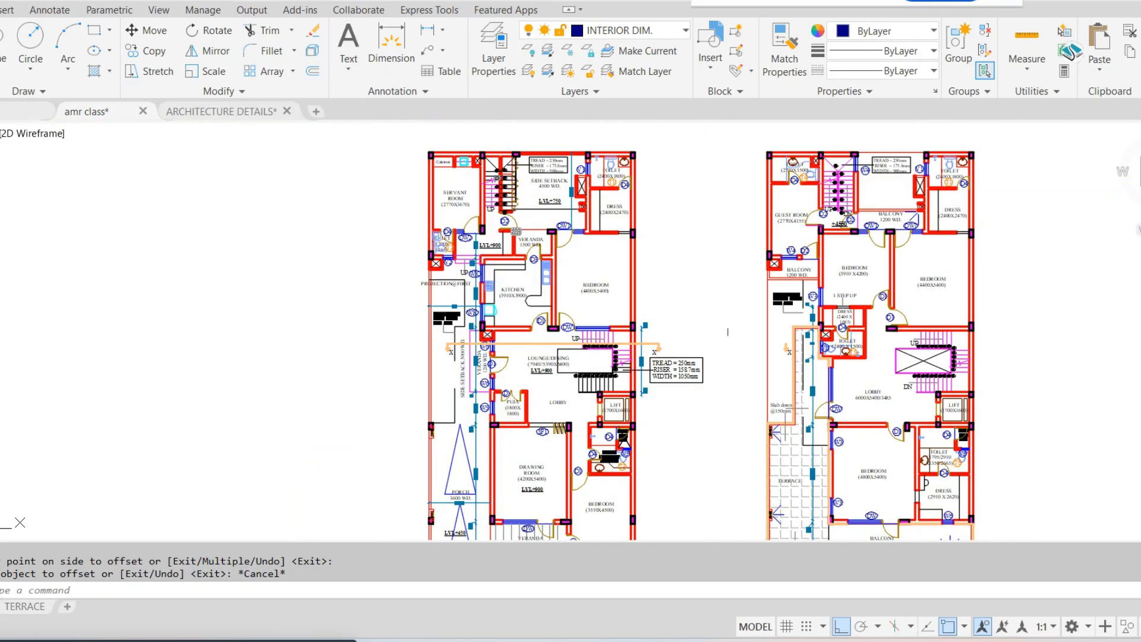
scroll(478, 212, "up", 4)
scroll(478, 213, "down", 4)
scroll(450, 219, "up", 2)
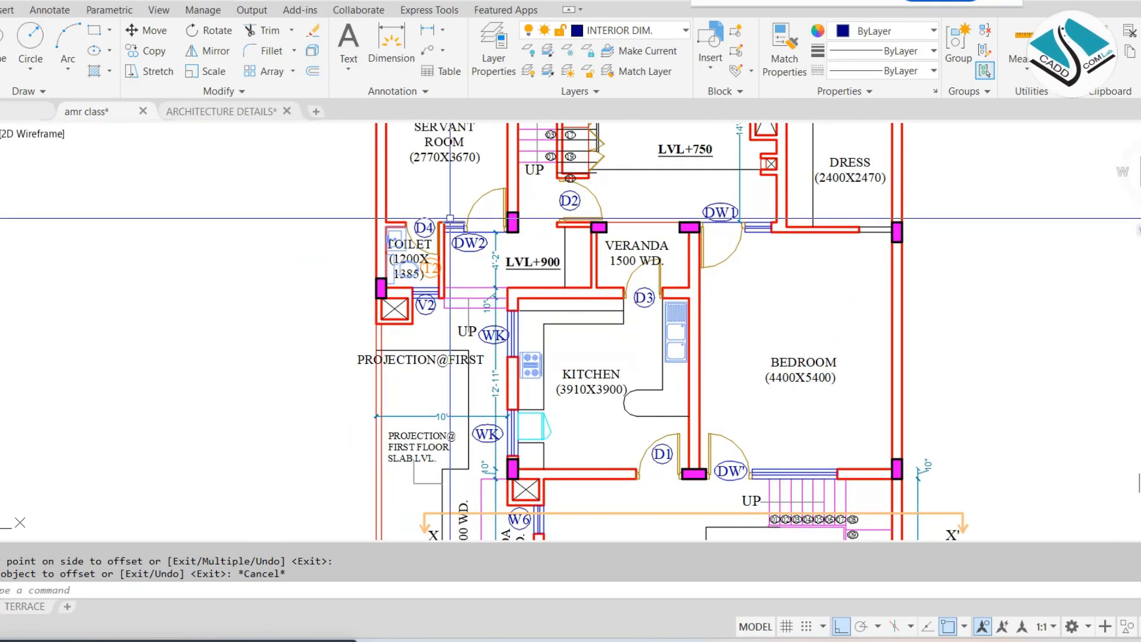
key("Return")
scroll(452, 220, "up", 4)
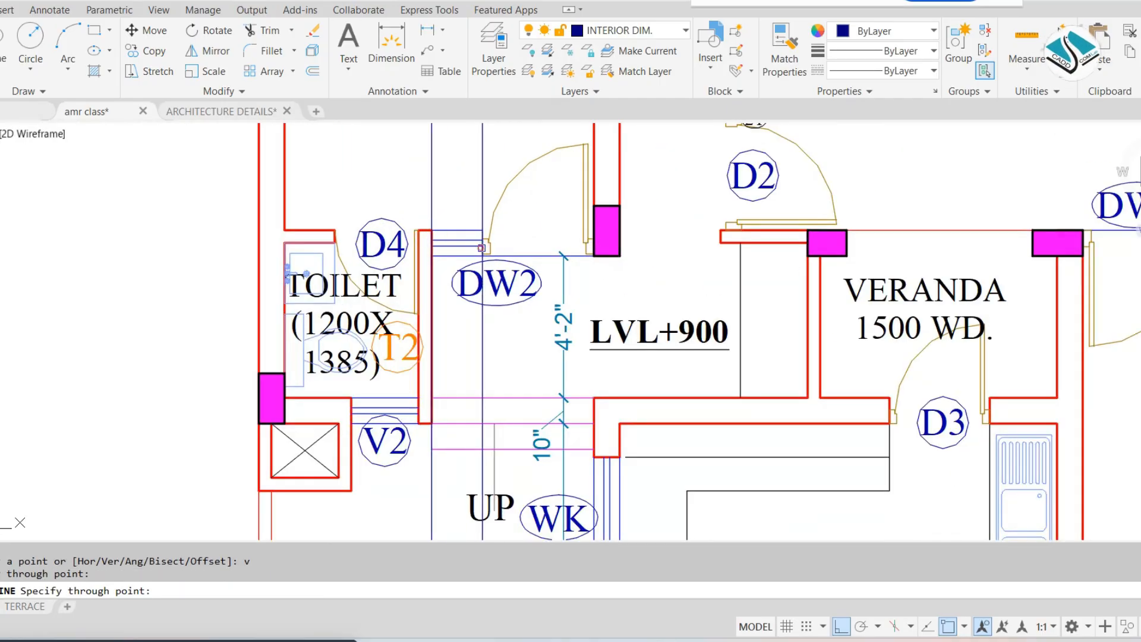
key("Escape")
Check where the lines projected from DW2 fall on the elevation relative to its existing openings
scroll(592, 241, "down", 6)
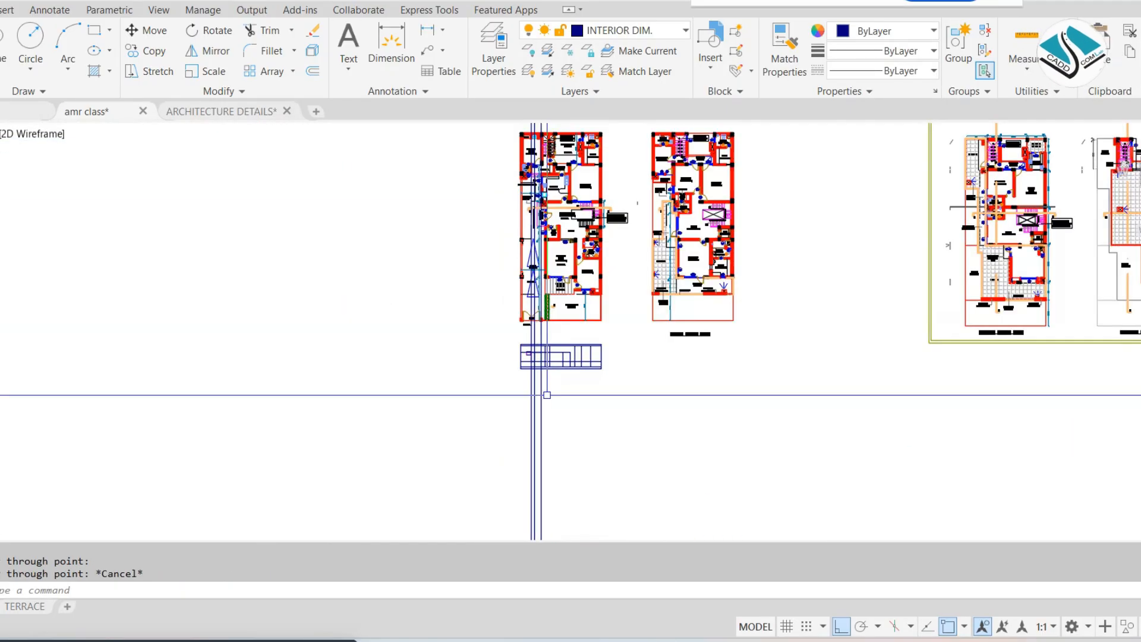
scroll(669, 321, "up", 6)
key("Escape")
left_click(660, 251)
key("Escape")
key("Escape")
scroll(541, 320, "down", 2)
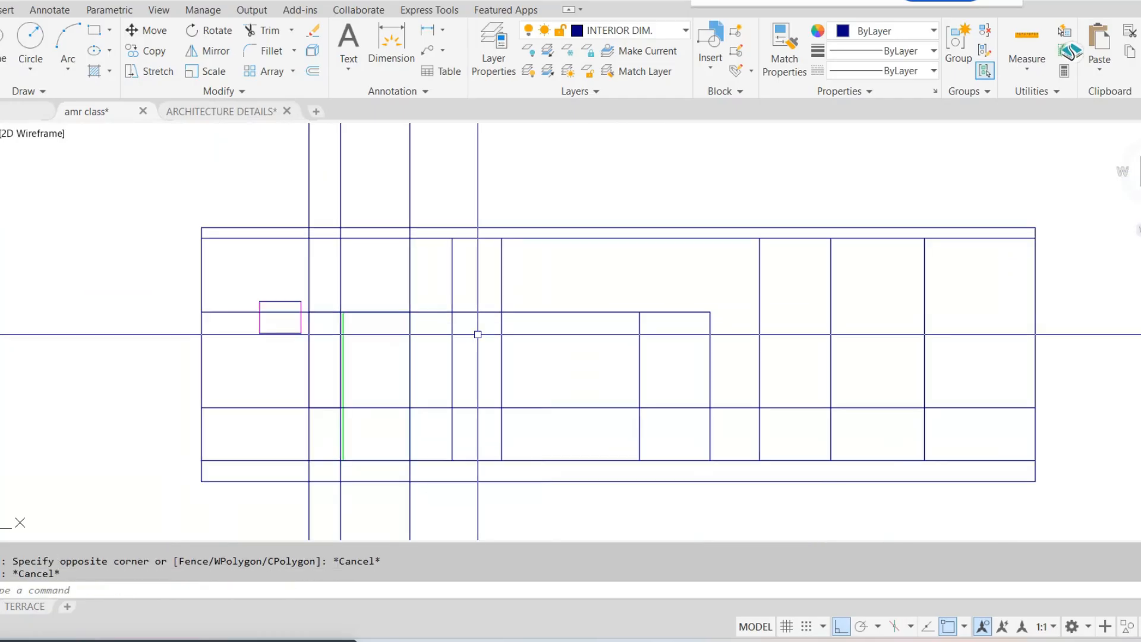
middle_click_drag(477, 335, 502, 334)
scroll(492, 332, "down", 3)
scroll(488, 254, "up", 2)
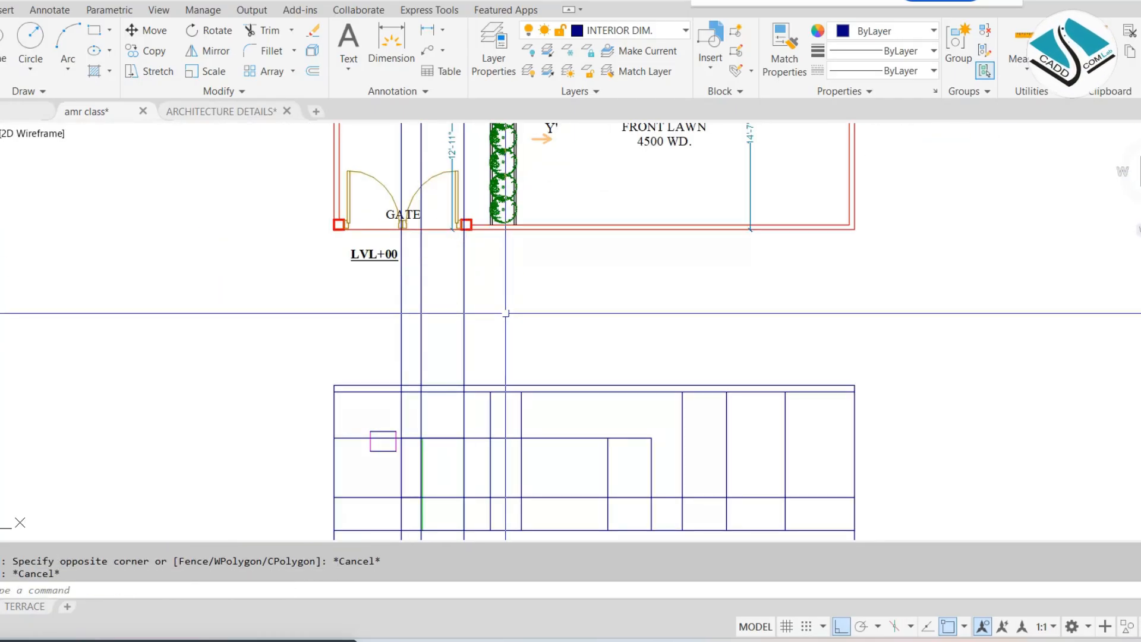
Erase the three vertical construction lines projected from DW2
left_click(514, 286)
left_click(321, 304)
type("e")
key("Return")
Draw vertical construction lines from the veranda DW window edges and door jamb down through the elevation
scroll(458, 285, "down", 2)
middle_click_drag(459, 285, 439, 341)
scroll(493, 249, "up", 6)
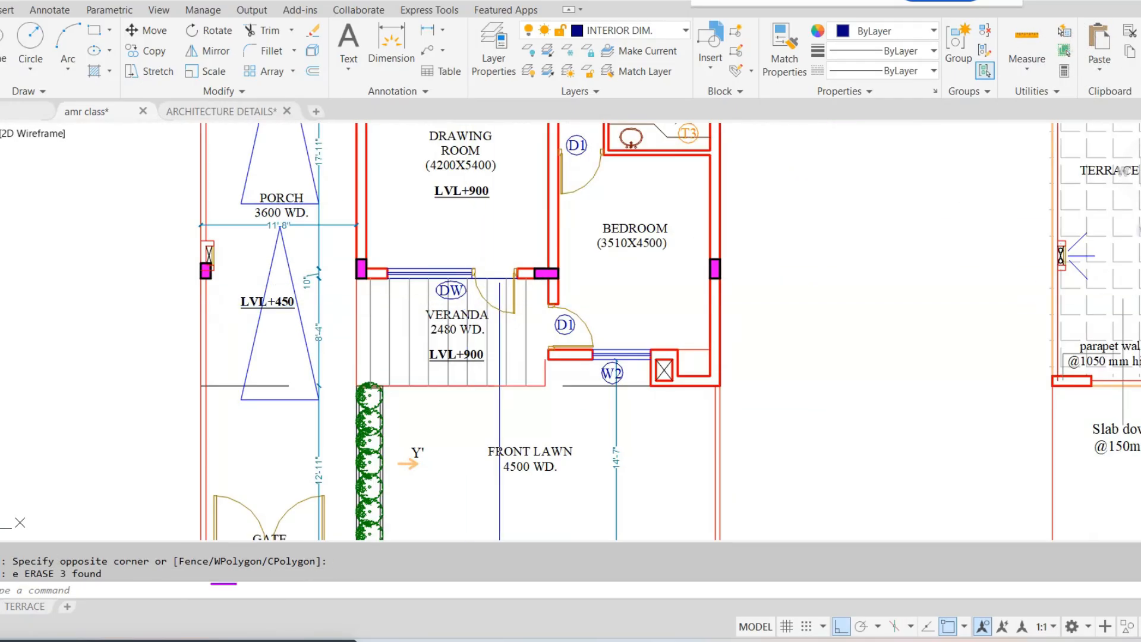
type("xl")
key("Return")
type("v")
key("Return")
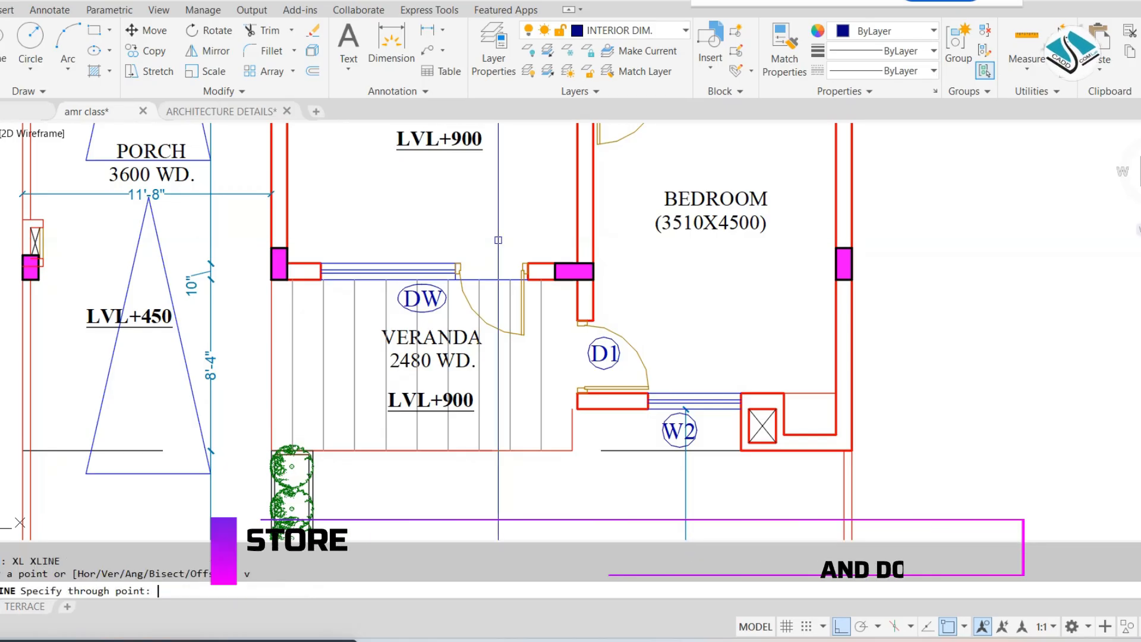
left_click(320, 262)
scroll(458, 271, "up", 2)
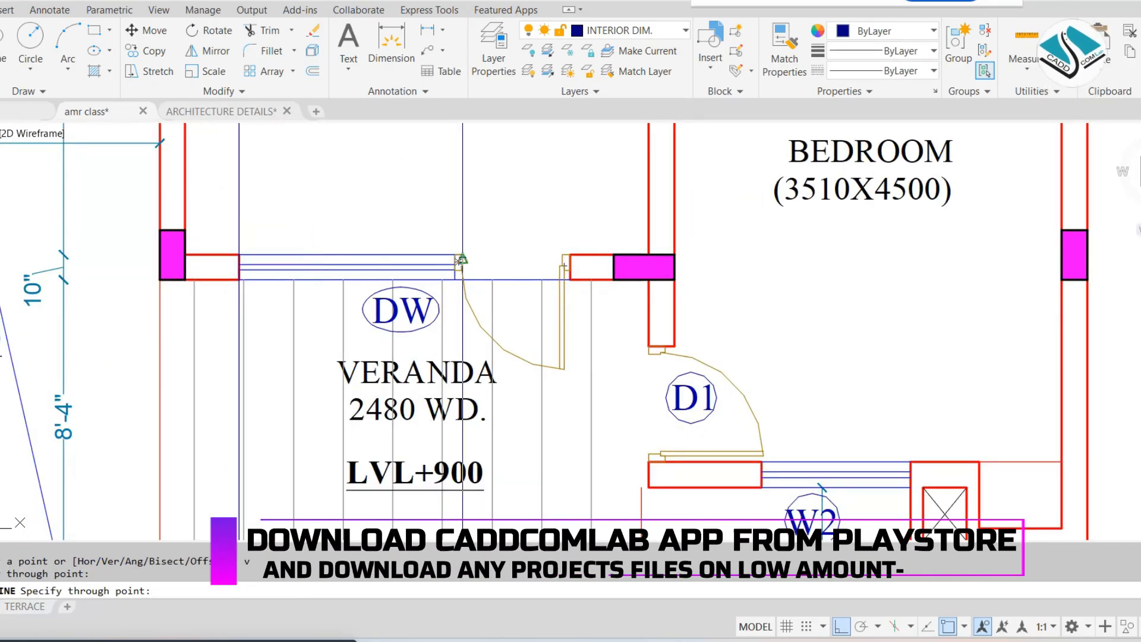
left_click(461, 259)
key("Escape")
Trim the head and sill lines between the DW window's near edge and the adjacent blue vertical line
scroll(587, 392, "down", 6)
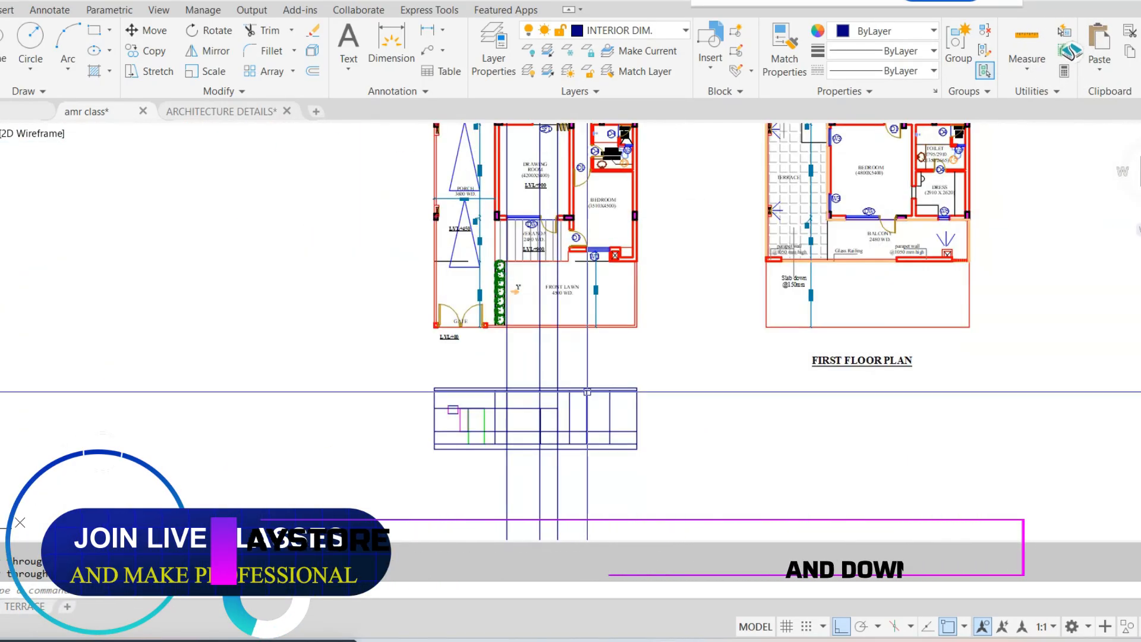
scroll(564, 445, "up", 6)
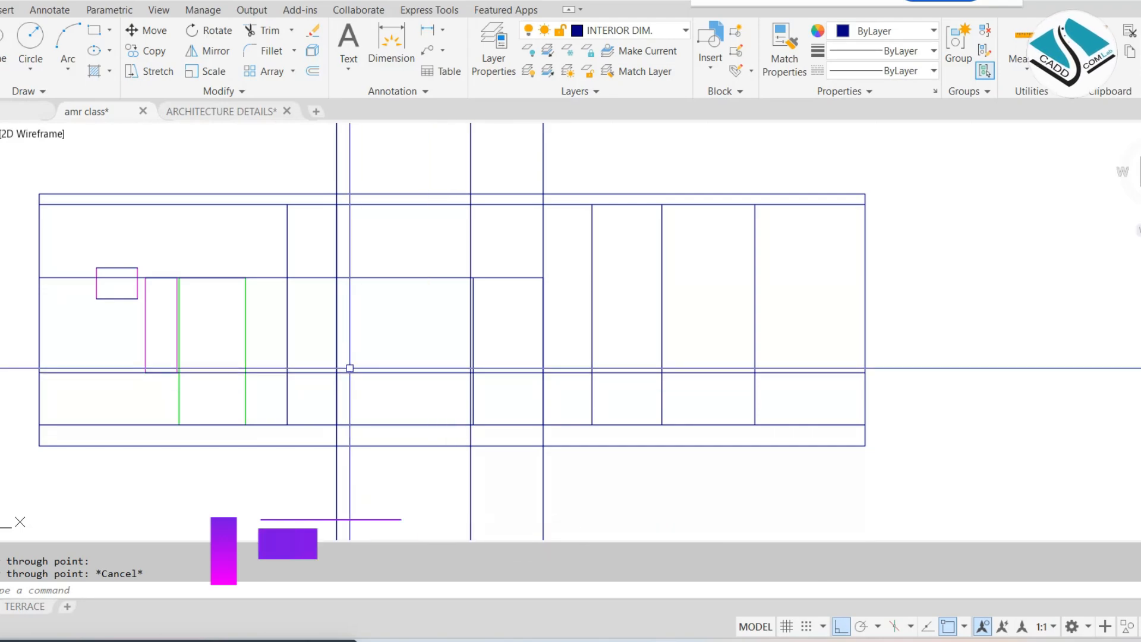
type("tr")
key("Return")
scroll(335, 333, "up", 4)
key("Return")
left_click(313, 160)
scroll(327, 274, "down", 4)
left_click(301, 369)
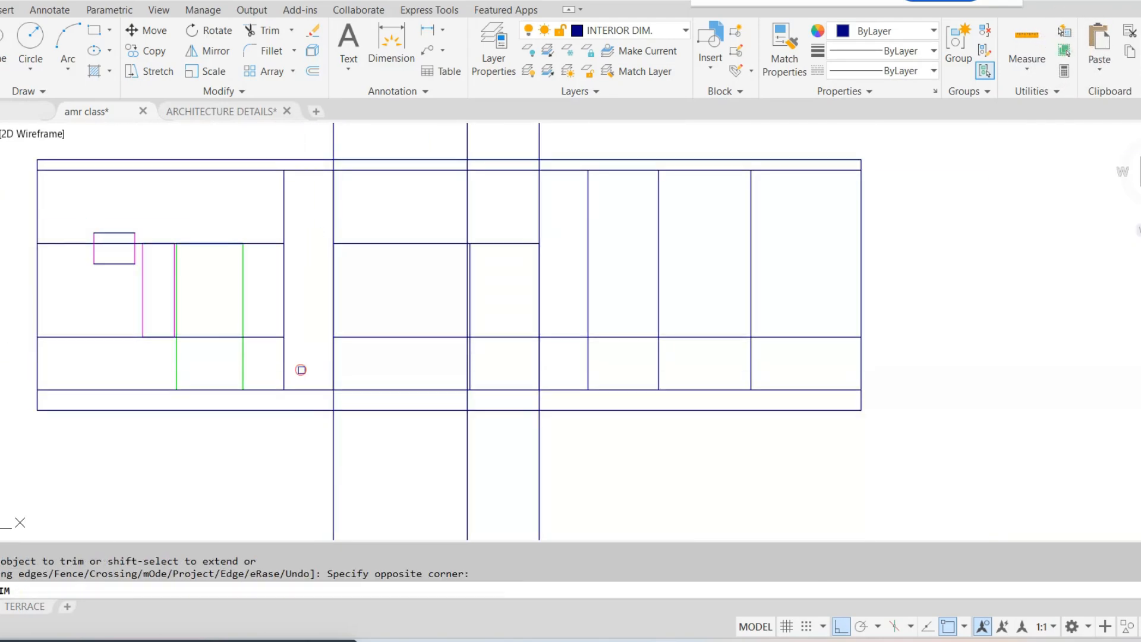
Trim the DW window's vertical lines below the sill and the short sill piece between the window and door
scroll(309, 369, "up", 4)
left_click(295, 354)
left_click(657, 358)
scroll(665, 353, "up", 4)
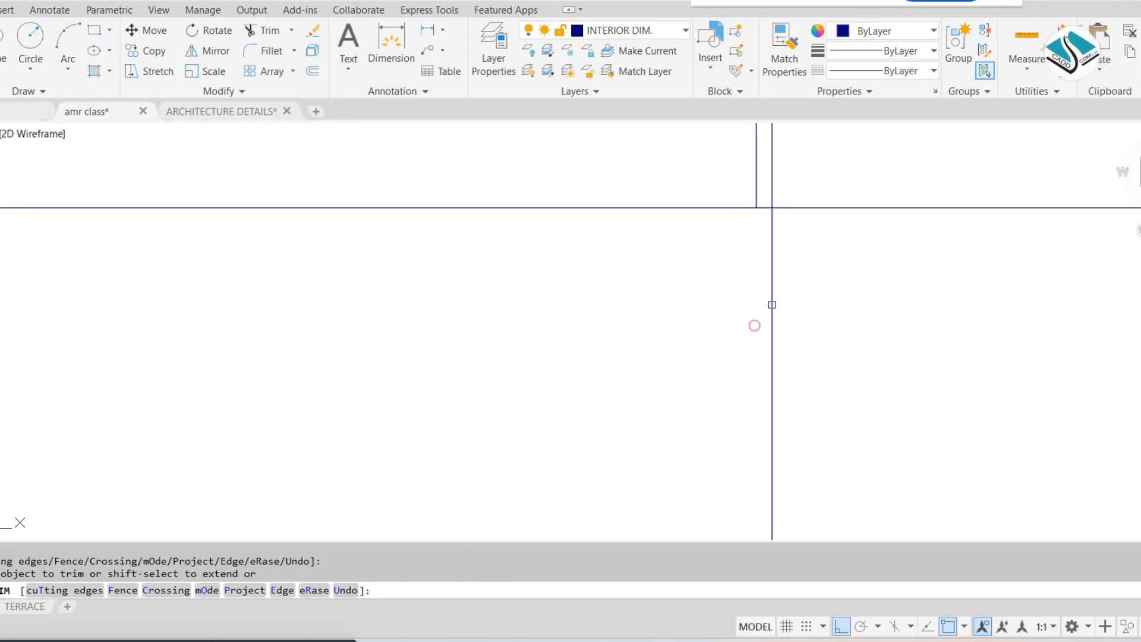
left_click(768, 206)
scroll(752, 231, "down", 2)
scroll(754, 229, "up", 4)
left_click(727, 277)
scroll(716, 281, "down", 6)
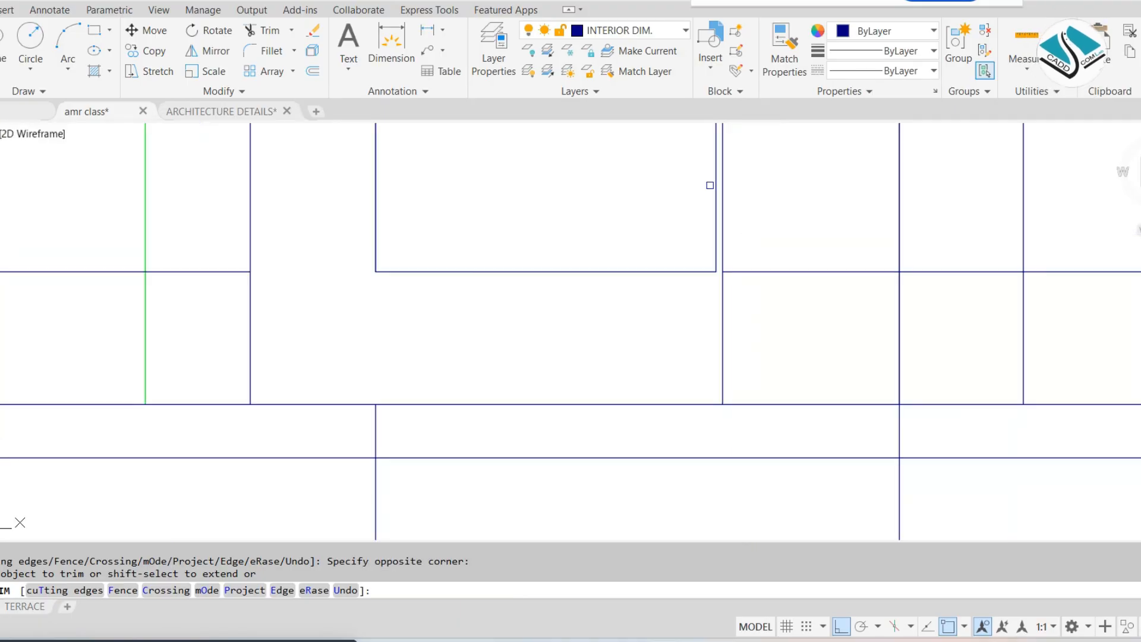
Try trimming the DW window's vertical lines above the head line, and undo that trim
middle_click_drag(710, 186, 632, 415)
scroll(631, 229, "up", 6)
left_click(685, 240)
scroll(661, 249, "down", 6)
left_click(184, 251)
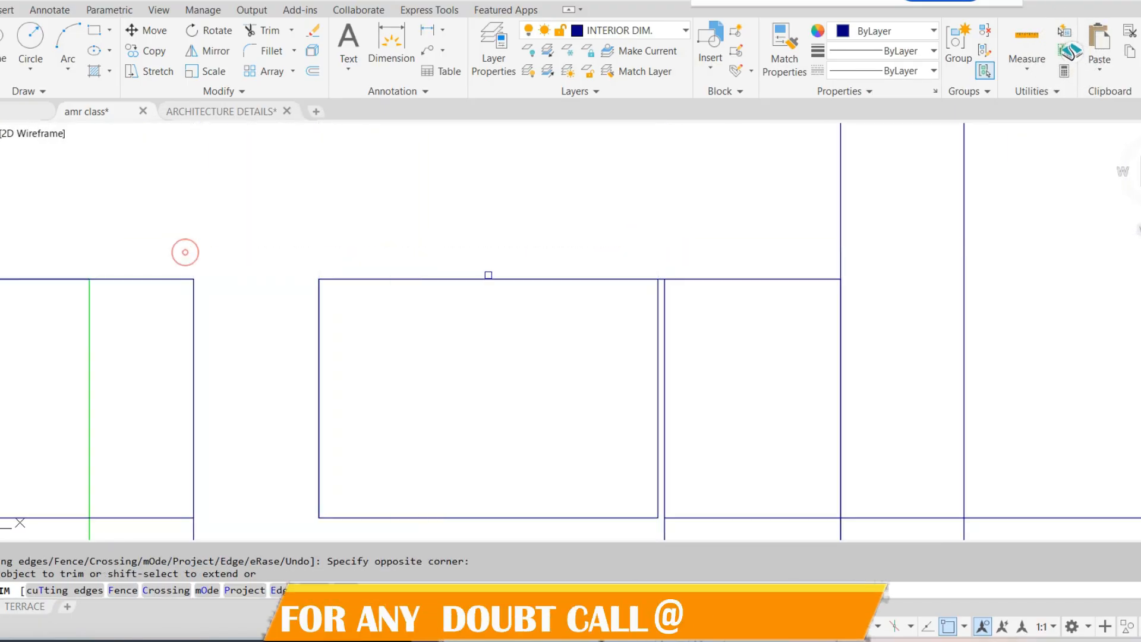
key("ctrl+z")
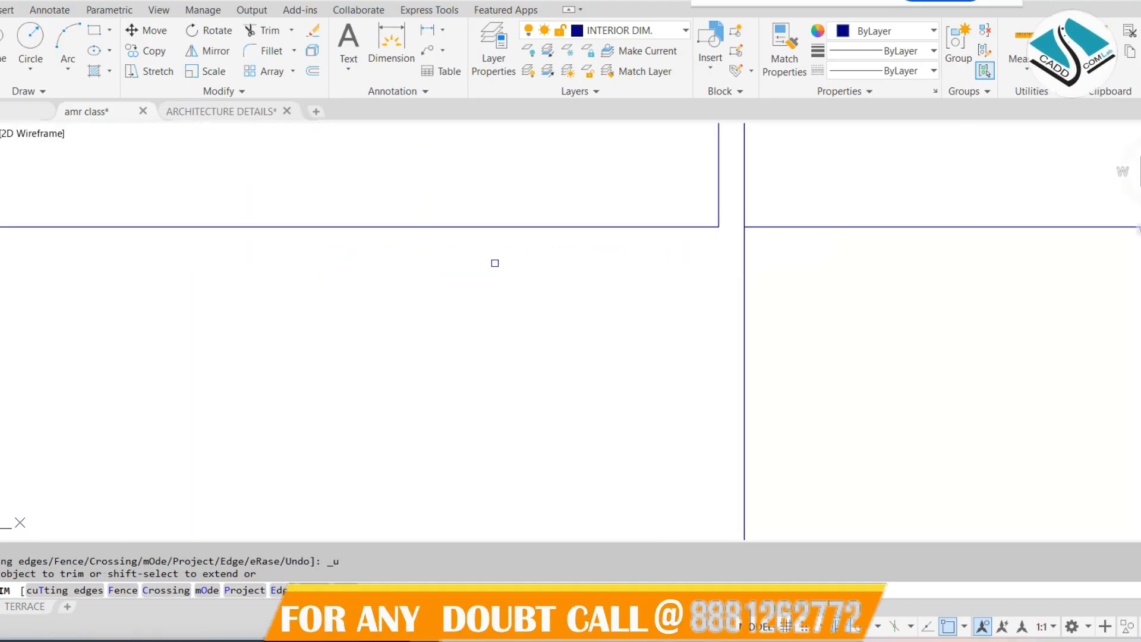
key("Escape")
Trim the DW window's vertical lines above the head line and the short head piece between the window and door
scroll(501, 280, "down", 8)
middle_click_drag(508, 266, 524, 304)
key("space")
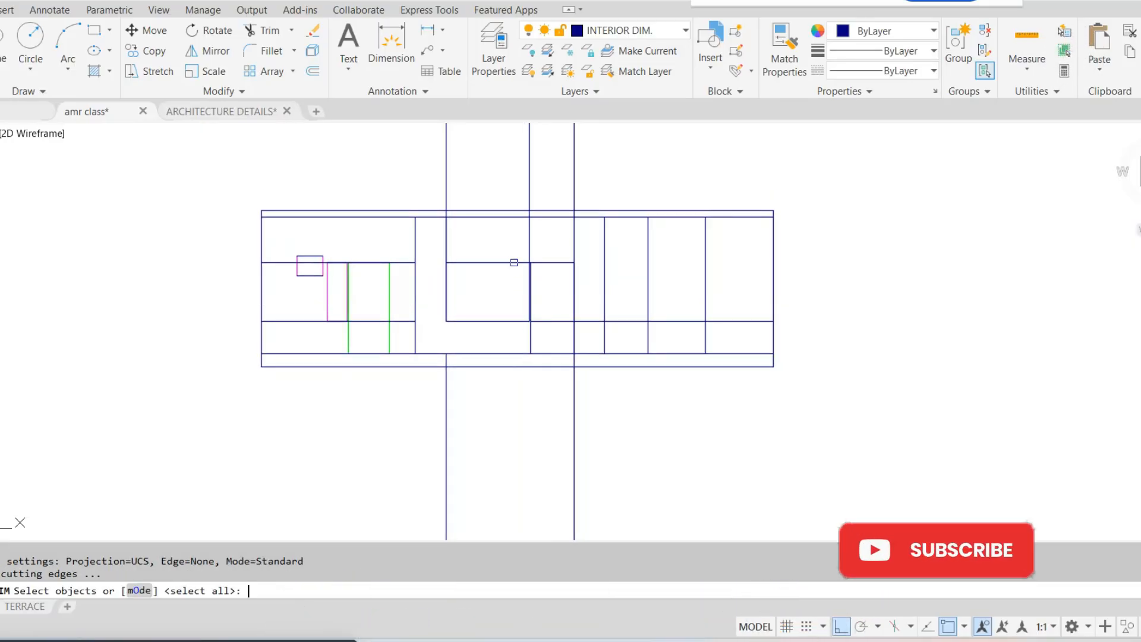
key("space")
scroll(515, 256, "up", 8)
left_click(606, 229)
scroll(494, 242, "down", 2)
left_click(330, 218)
left_click(212, 231)
scroll(535, 275, "up", 3)
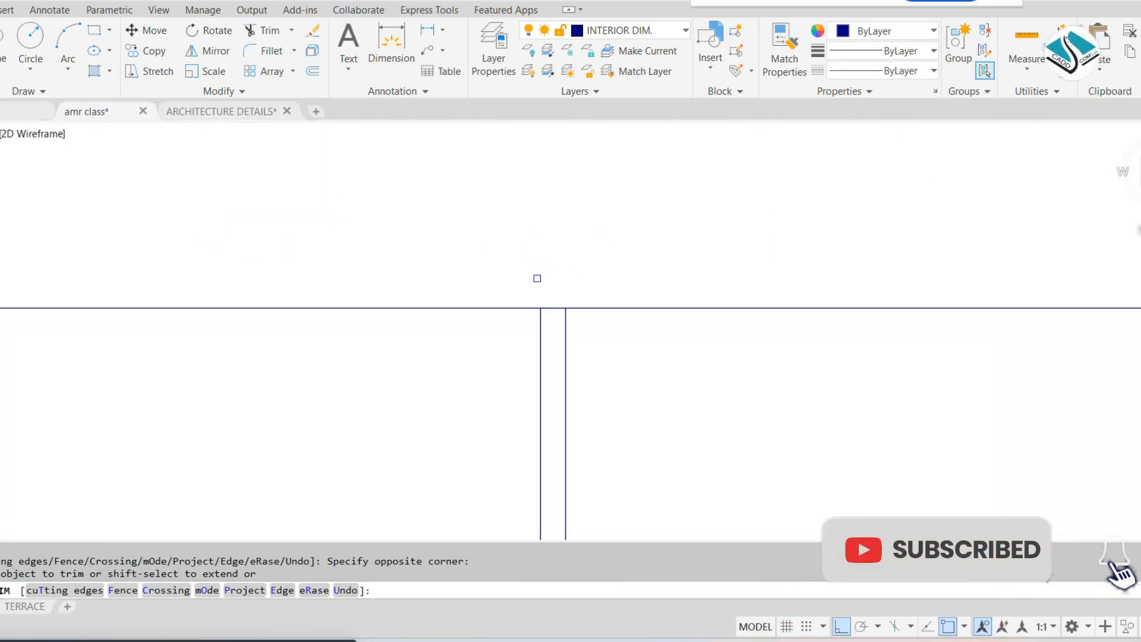
scroll(560, 285, "down", 6)
key("Escape")
Erase the leftover head and sill lines crossing the magenta and green openings
scroll(394, 256, "up", 2)
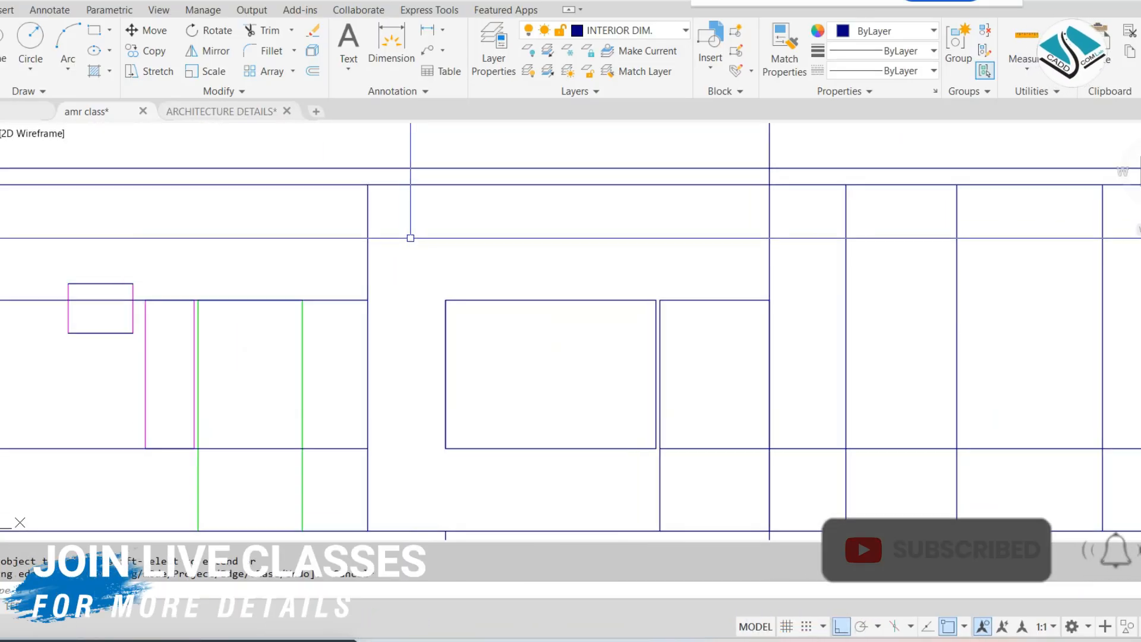
left_click(24, 253)
left_click(7, 458)
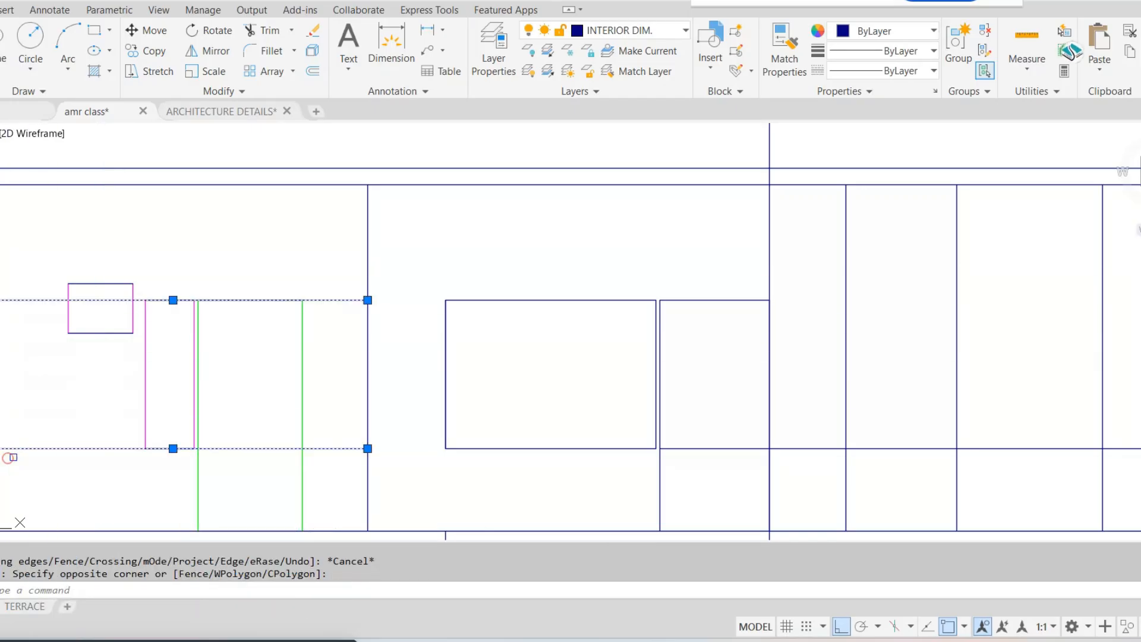
type("e")
key("space")
Trim the right vertical line of the door beside the DW window above the head line
scroll(338, 365, "down", 2)
middle_click_drag(566, 337, 524, 327)
scroll(527, 327, "up", 4)
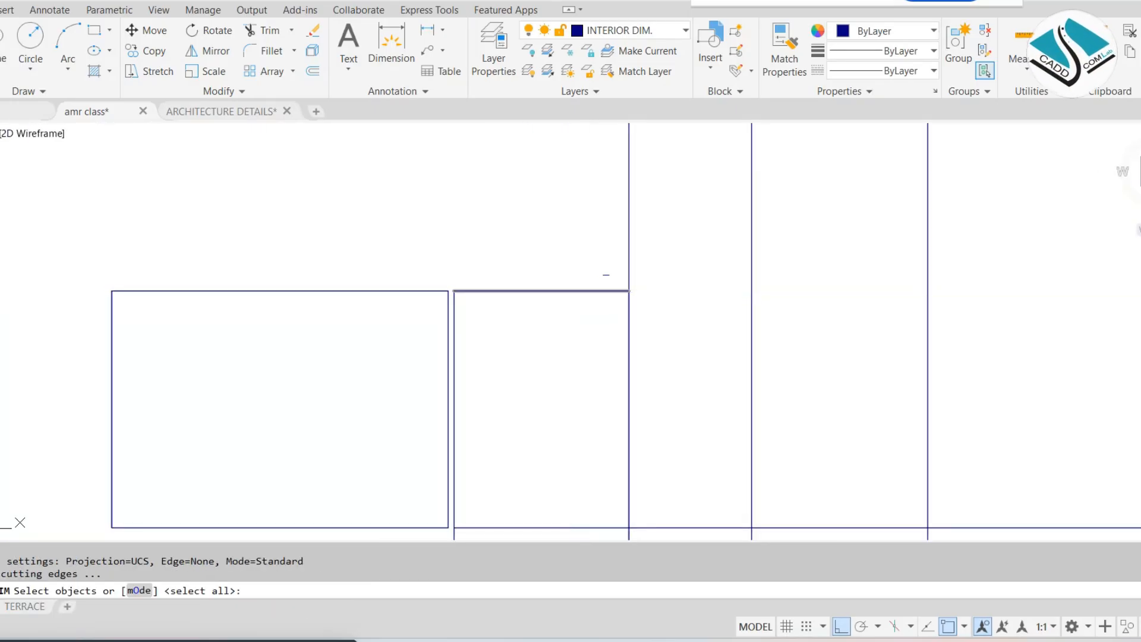
key("space")
left_click(628, 260)
left_click(523, 252)
key("Escape")
Erase the leftover sill line crossing the door and the opening lines to its right
scroll(592, 239, "down", 4)
middle_click_drag(598, 301, 565, 233)
scroll(550, 268, "up", 6)
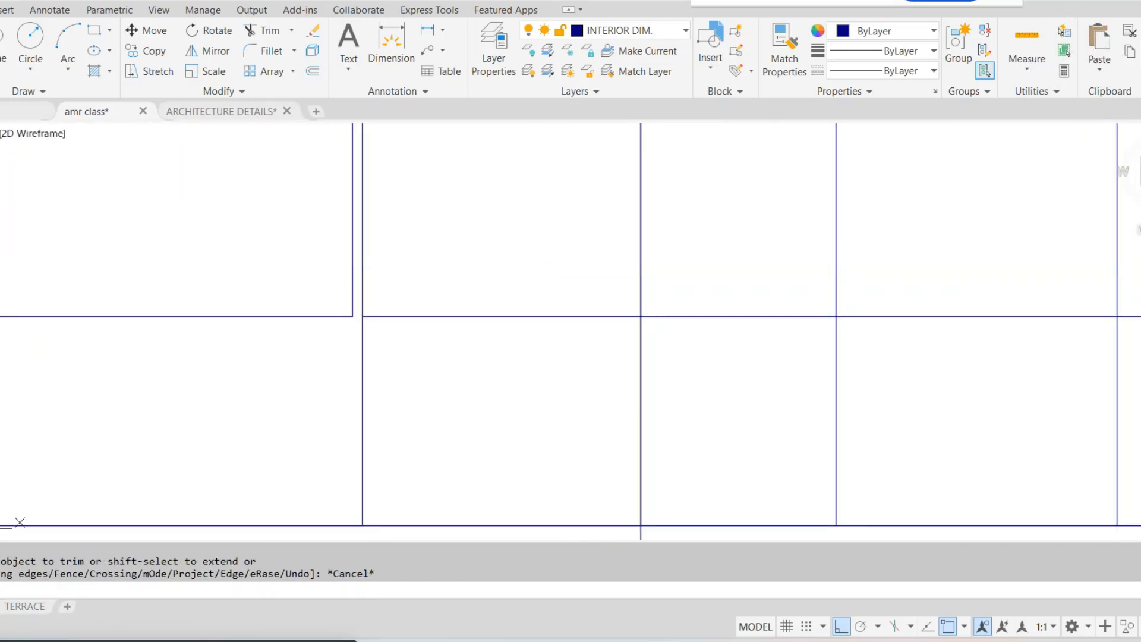
key("Escape")
left_click(662, 356)
type("e")
Erase the leftover construction lines hanging below the plinth under the DW window and the door
scroll(672, 294, "down", 6)
left_click(624, 430)
left_click(395, 468)
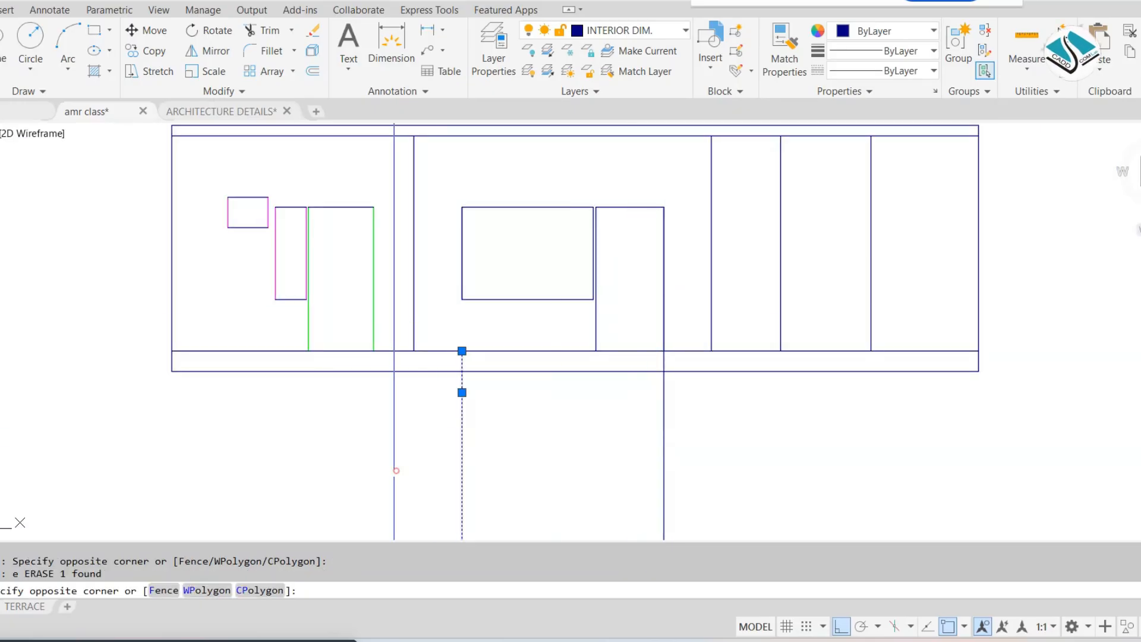
type("e")
left_click(755, 430)
left_click(553, 474)
type("e")
key("Escape")
Draw horizontal lines from the door head and the DW window sill to the right, past the last opening's vertical lines
scroll(547, 394, "down", 6)
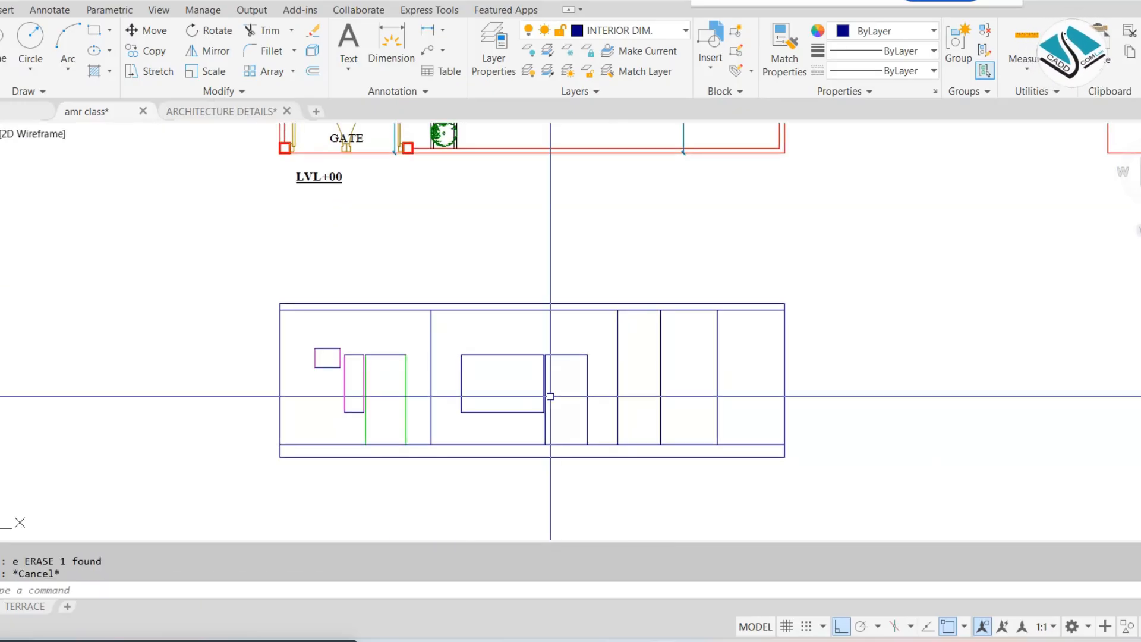
scroll(587, 164, "up", 8)
scroll(587, 164, "down", 4)
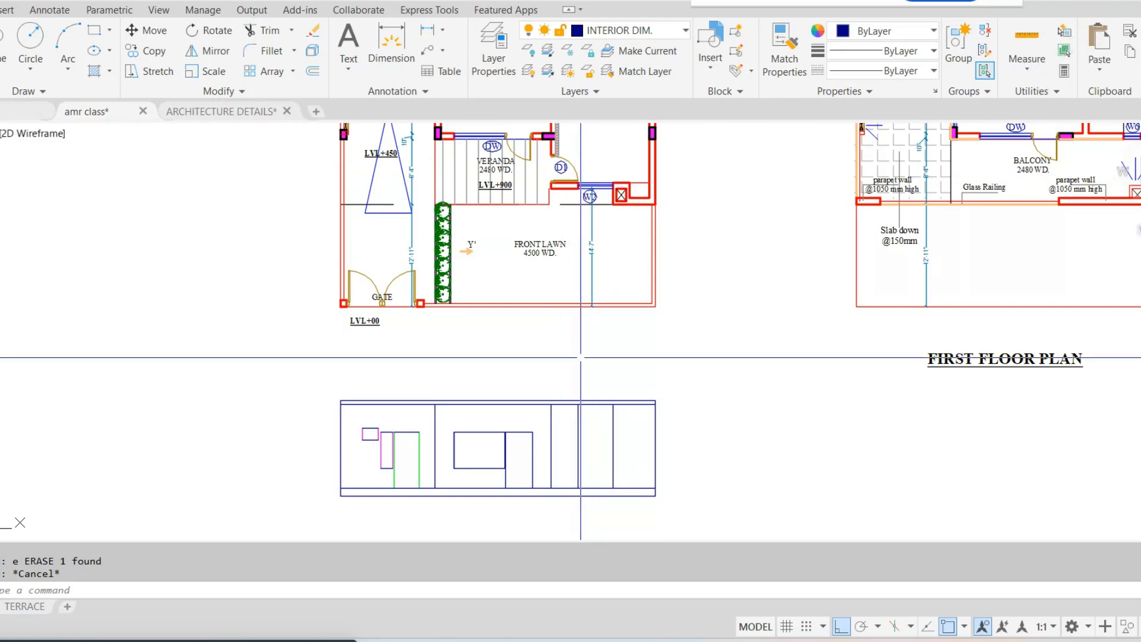
scroll(612, 440, "up", 4)
middle_click_drag(606, 438, 618, 345)
key("Escape")
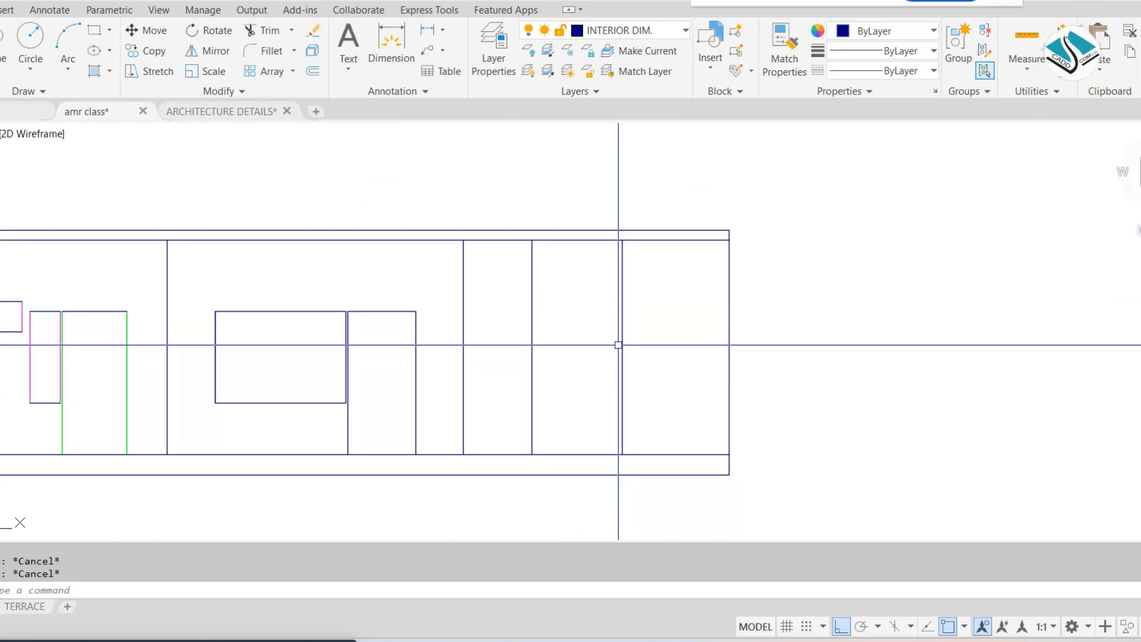
type("l")
key("Return")
scroll(344, 324, "up", 2)
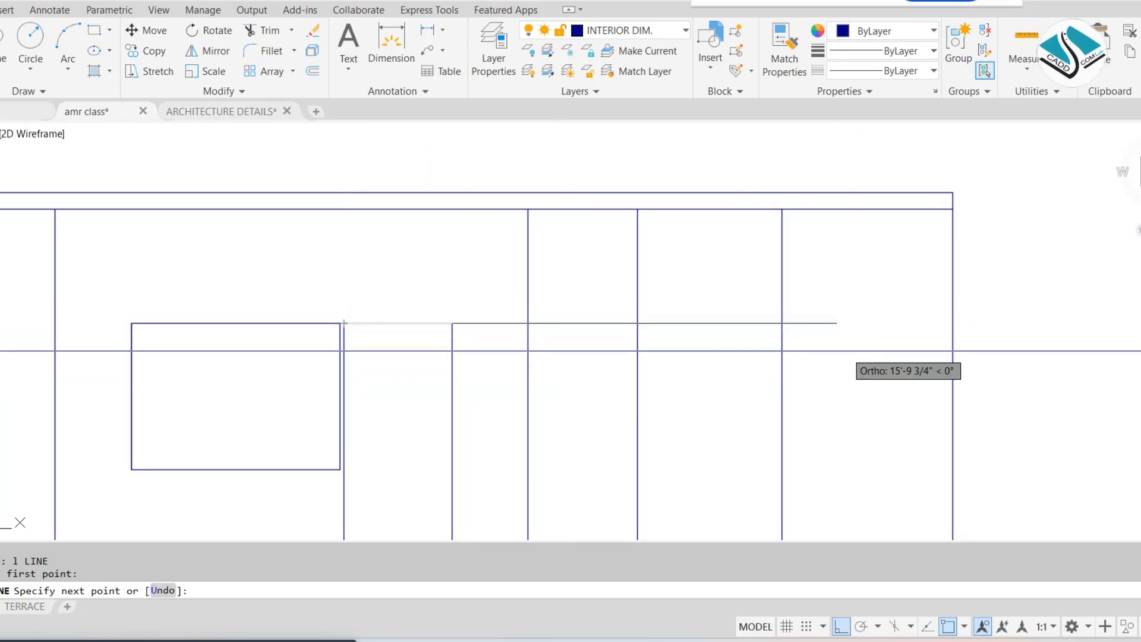
left_click(829, 342)
key("Escape")
middle_click_drag(512, 467, 454, 378)
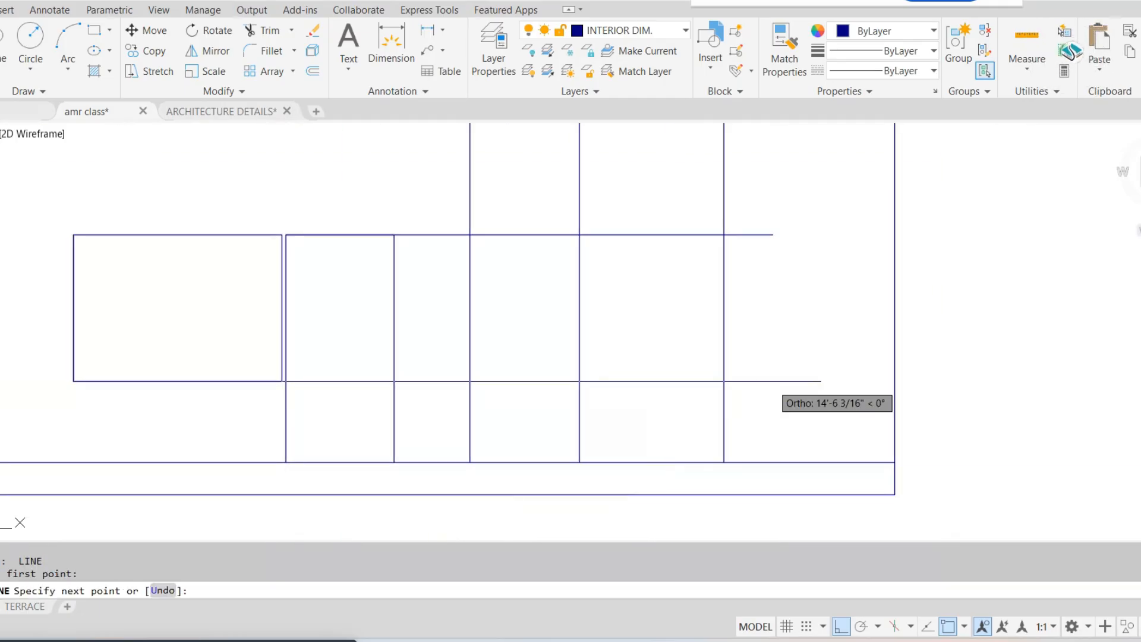
key("Return")
Trim the new head and sill lines on both sides of the right-hand window, and its vertical lines above the head
left_click(812, 179)
left_click(761, 400)
left_click(782, 195)
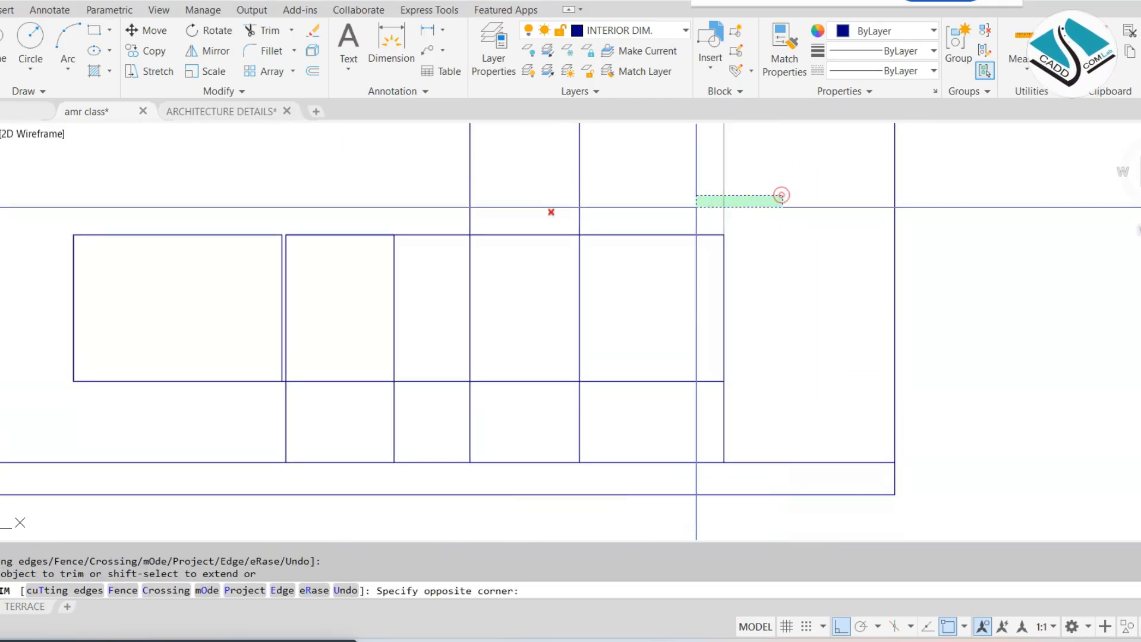
left_click(524, 220)
left_click(558, 403)
left_click(784, 416)
key("Escape")
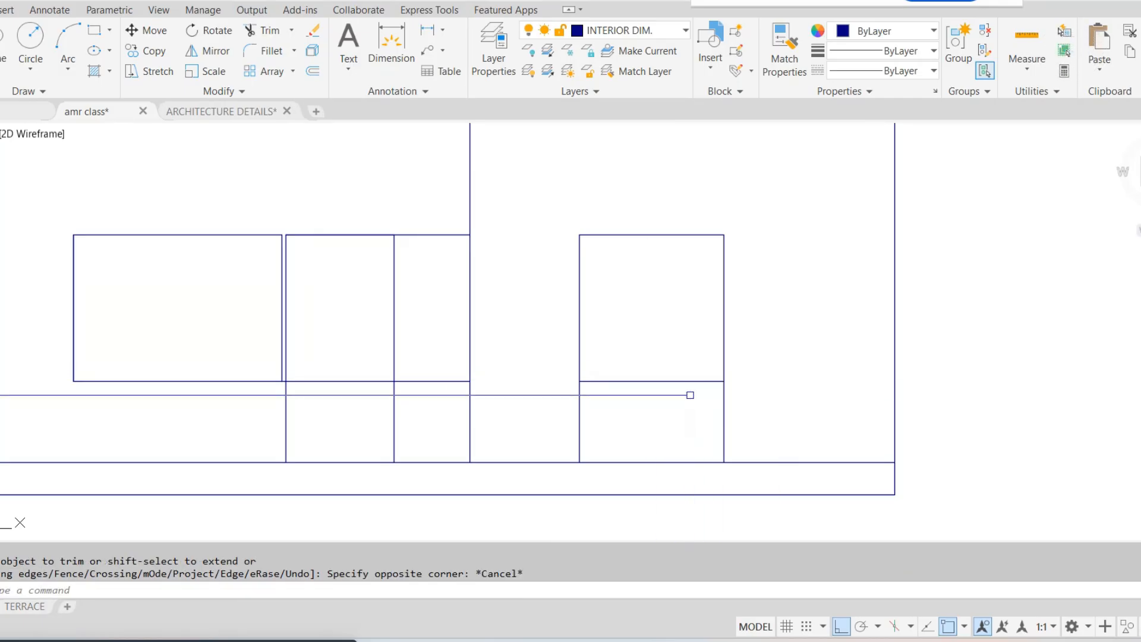
Trim the right-hand window's vertical lines below the sill and erase the leftover head and sill pieces beside the door
key("Return")
left_click(754, 397)
left_click(540, 420)
key("Escape")
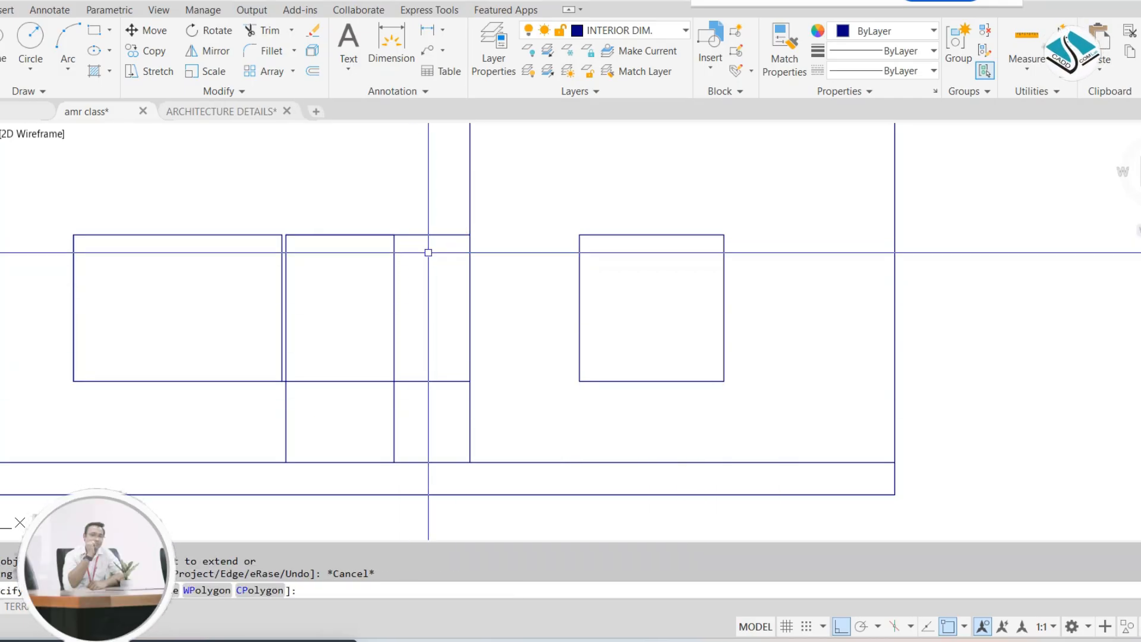
left_click(435, 392)
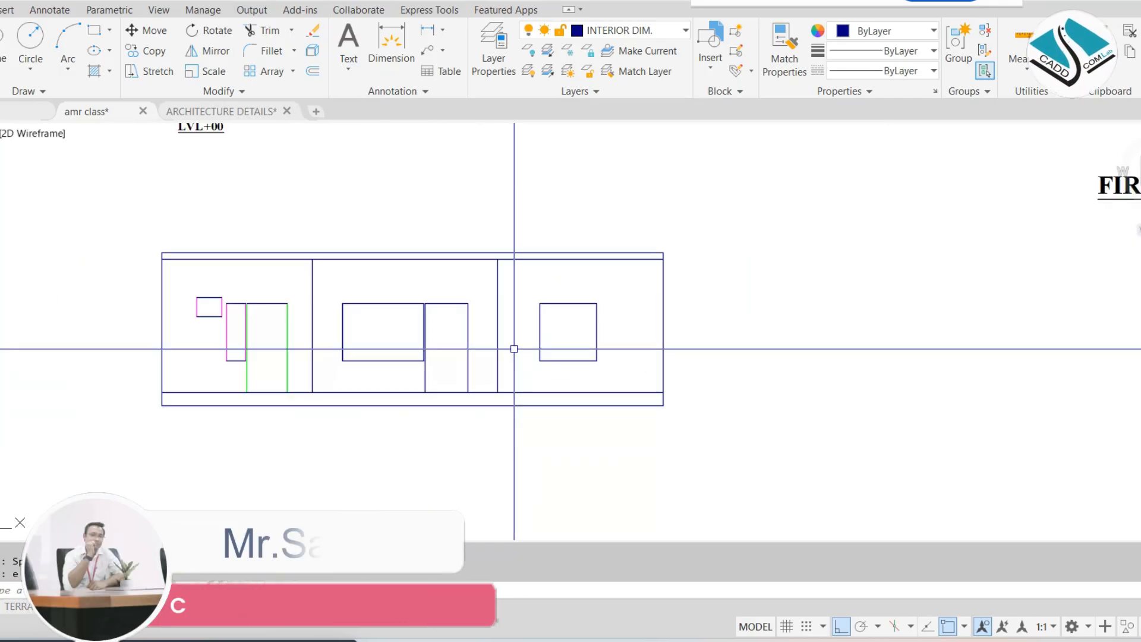
scroll(514, 347, "up", 3)
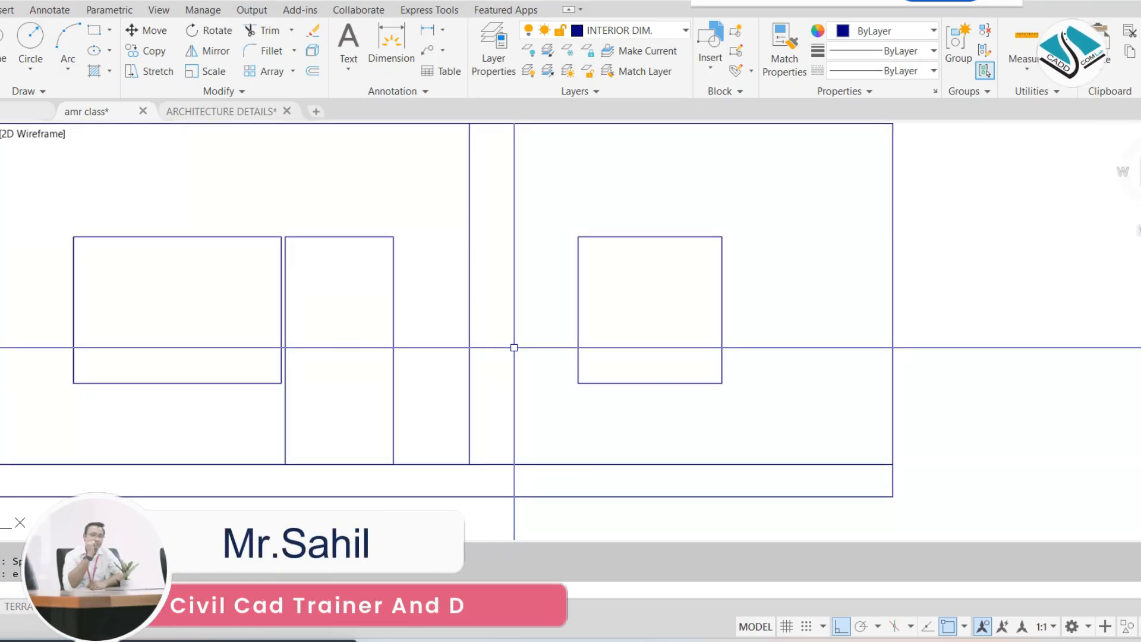
Join the four lines of the right-hand window into one outline
left_click(753, 203)
left_click(545, 420)
key("Return")
middle_click_drag(457, 320, 691, 310)
key("Escape")
Join the lines of the large DW window into one outline and check it by selecting it
key("Return")
left_click(309, 197)
scroll(428, 365, "up", 4)
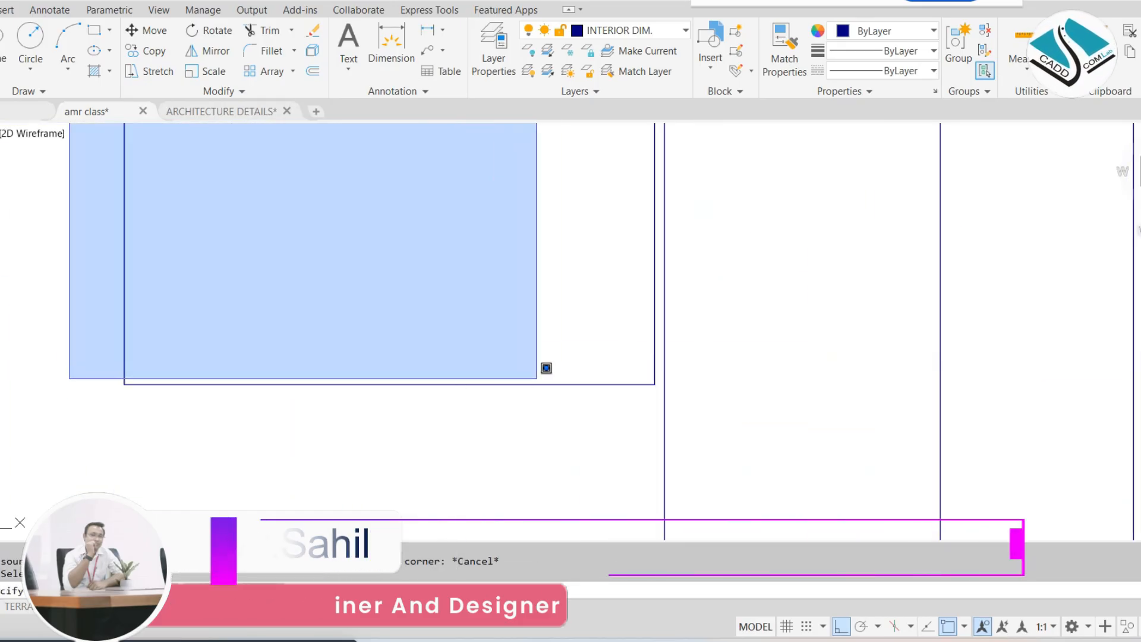
left_click(518, 393)
scroll(556, 378, "down", 4)
key("Escape")
key("Return")
key("Escape")
left_click(490, 221)
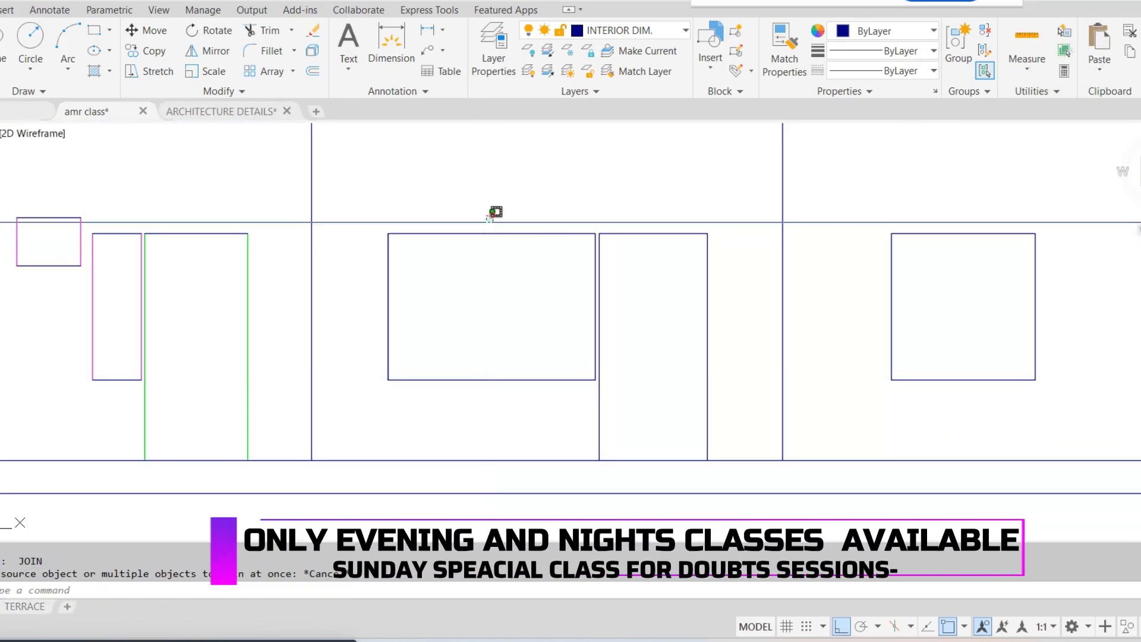
left_click(462, 260)
key("Escape")
Move the whole elevation straight down, farther away from the ground floor plan
scroll(490, 275, "down", 4)
scroll(453, 232, "down", 2)
middle_click_drag(453, 231, 438, 311)
left_click(672, 269)
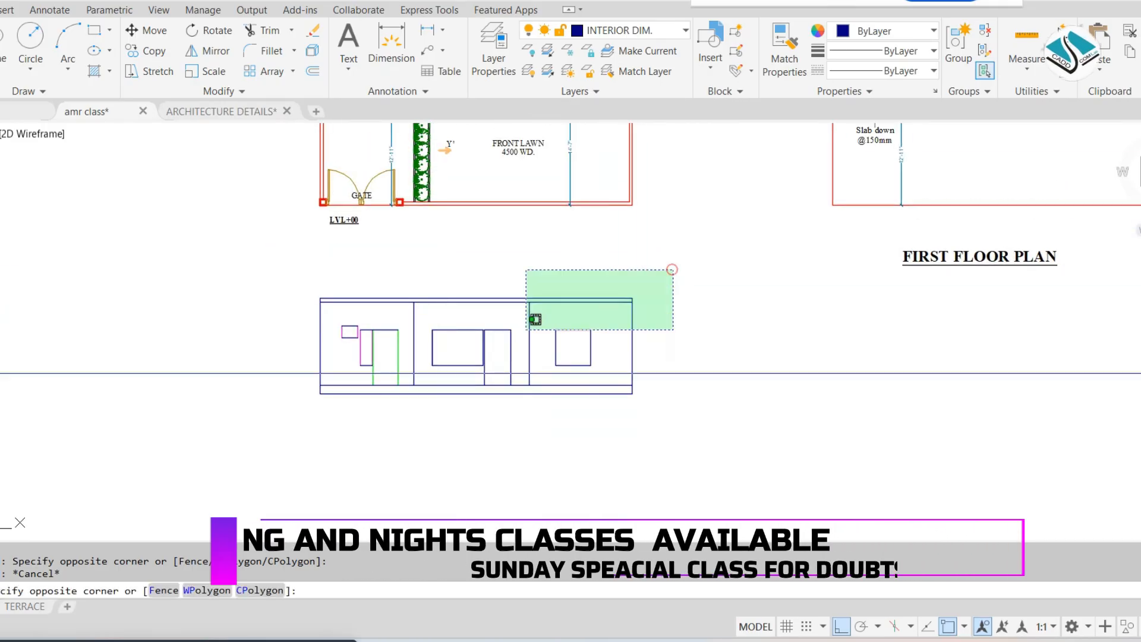
left_click(196, 443)
type("m")
key("Return")
middle_click_drag(662, 417, 625, 311)
left_click(625, 310)
left_click(629, 408)
key("Escape")
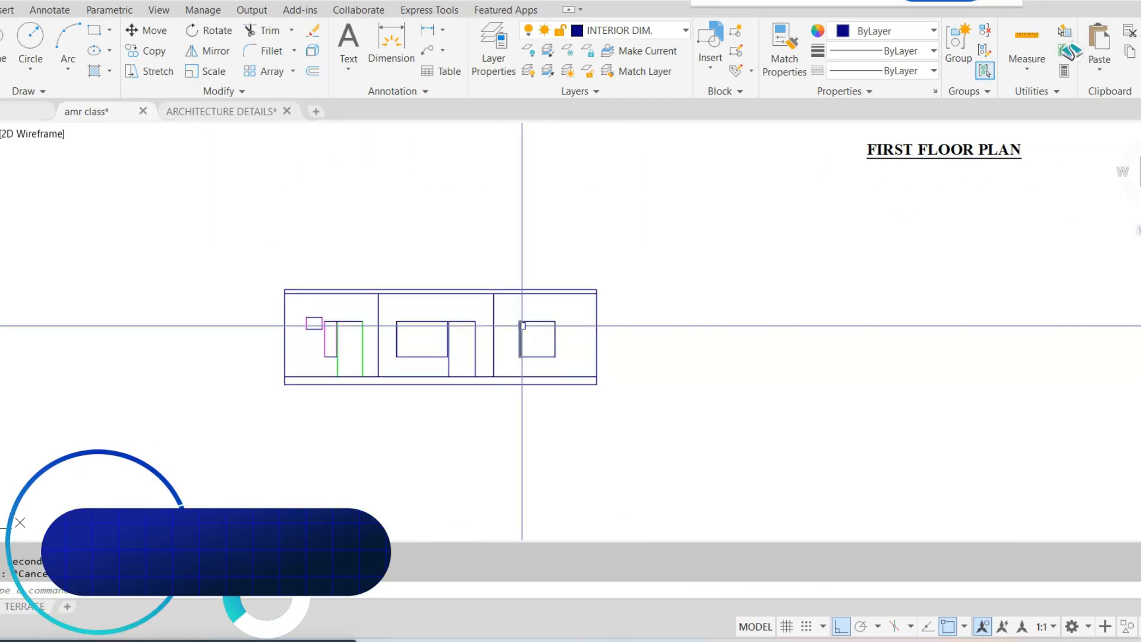
scroll(517, 335, "down", 4)
middle_click_drag(618, 246, 528, 313)
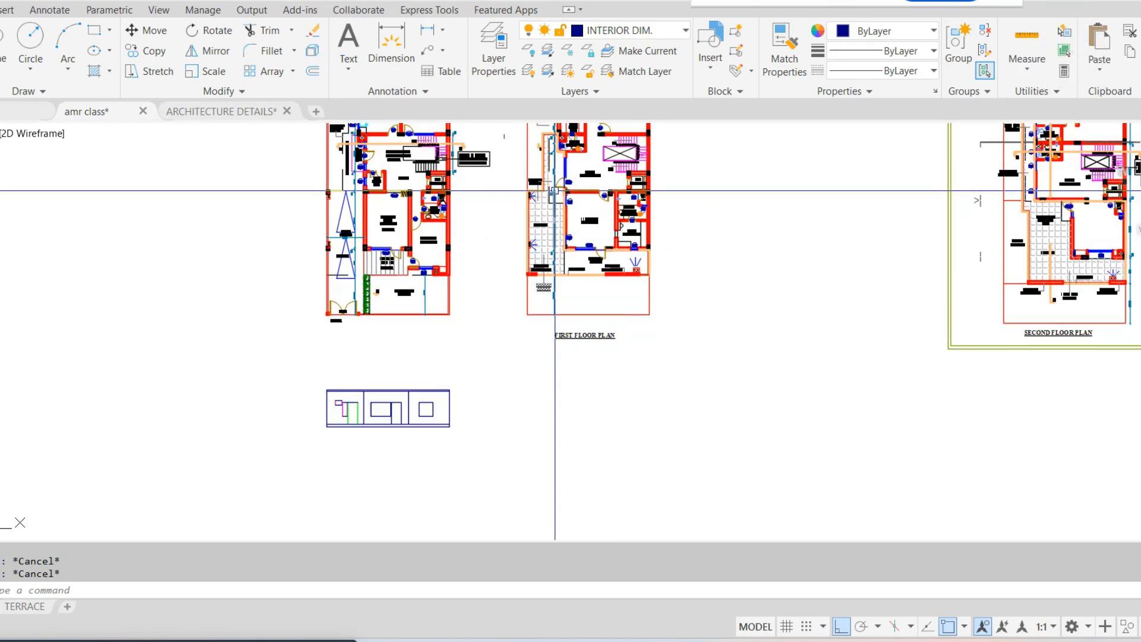
scroll(555, 191, "up", 2)
middle_click_drag(555, 191, 549, 265)
scroll(549, 265, "down", 2)
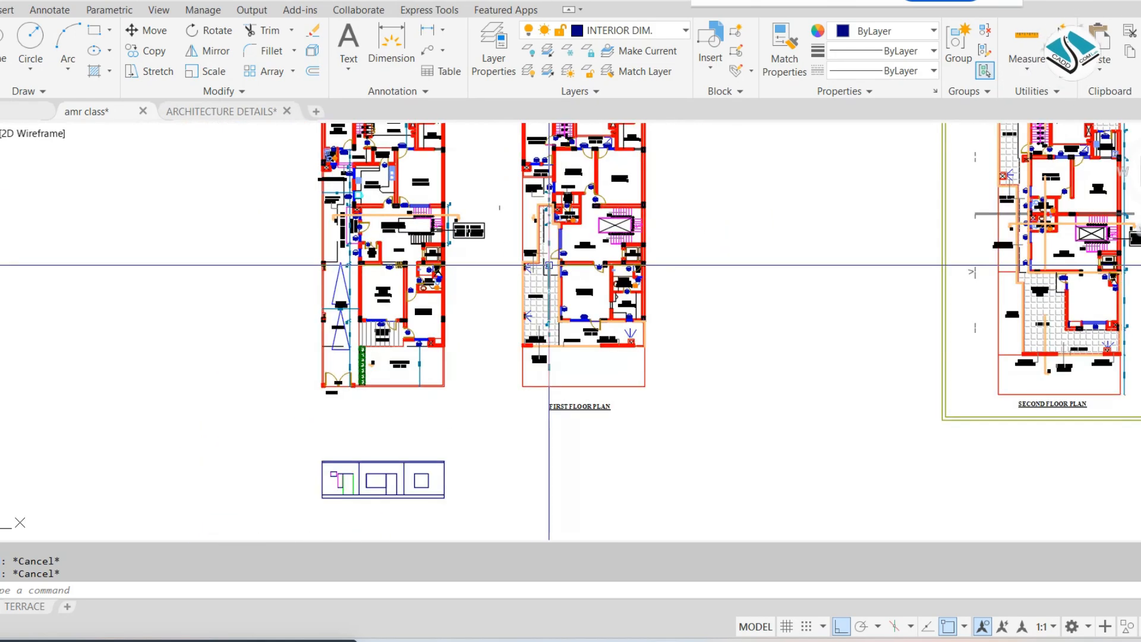
scroll(387, 505, "up", 5)
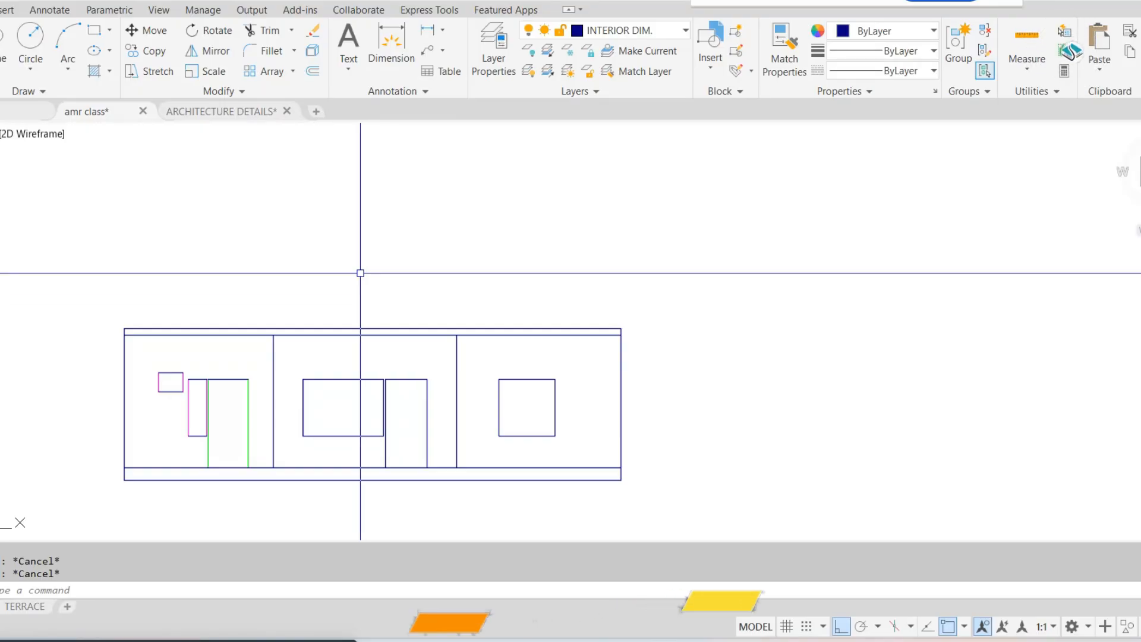
Place vertical construction lines through the first floor plan's left outer edge and the W4 window and D2 door jambs at the rear balcony
type("xl")
key("Return")
type("v")
key("Return")
scroll(360, 273, "down", 5)
scroll(426, 236, "up", 5)
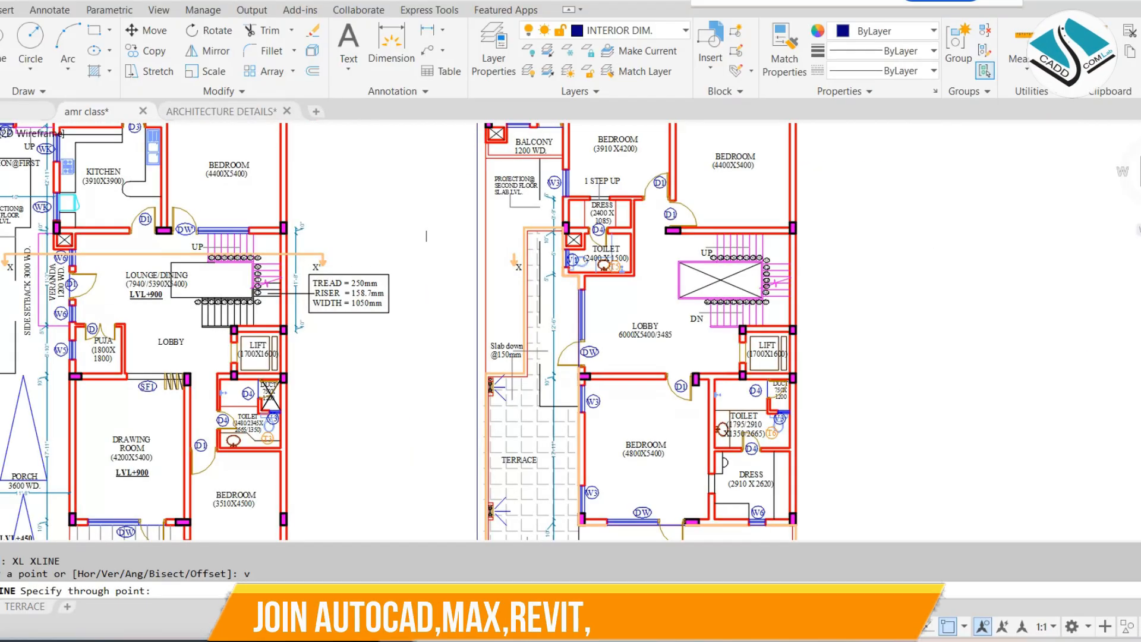
scroll(486, 220, "up", 5)
scroll(486, 220, "down", 3)
scroll(486, 220, "up", 3)
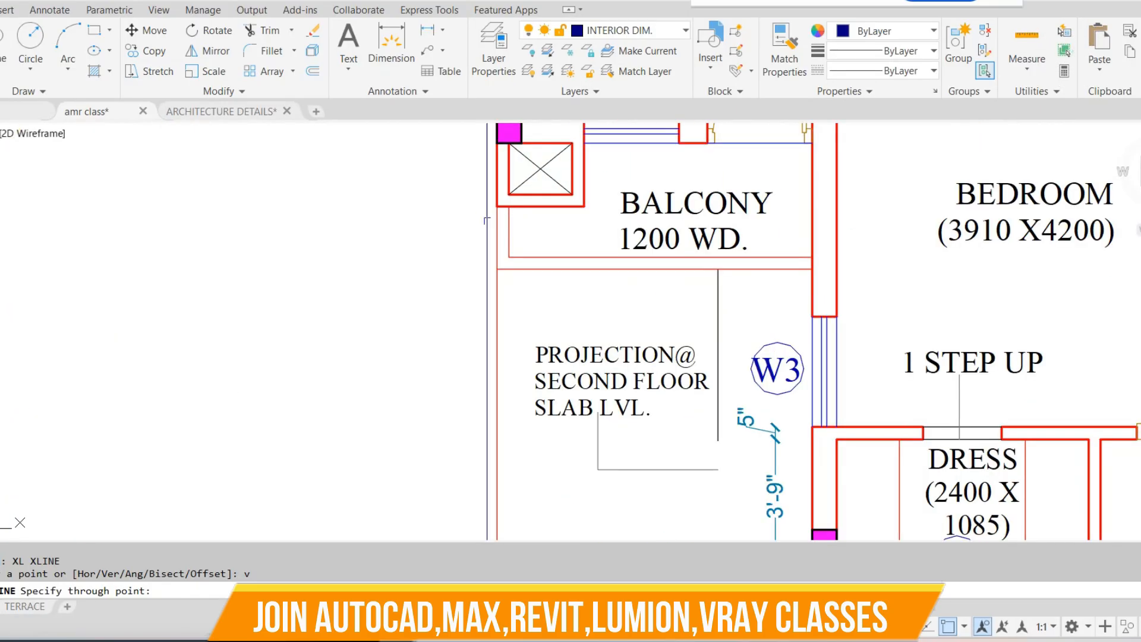
scroll(498, 257, "down", 5)
middle_click_drag(515, 272, 512, 233)
scroll(502, 173, "up", 6)
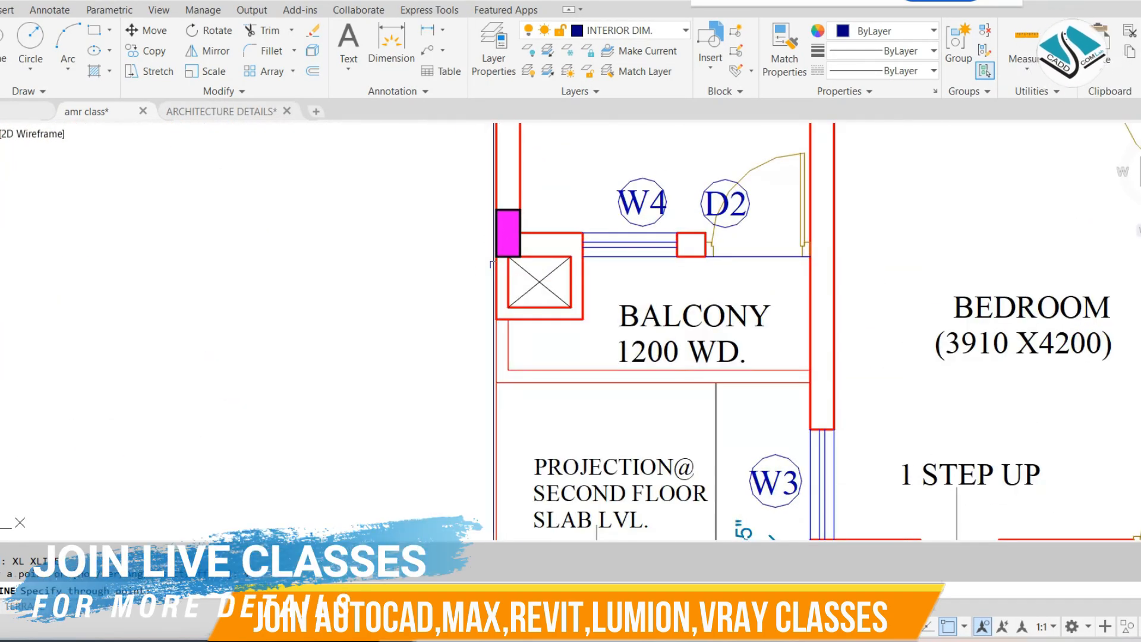
left_click(582, 232)
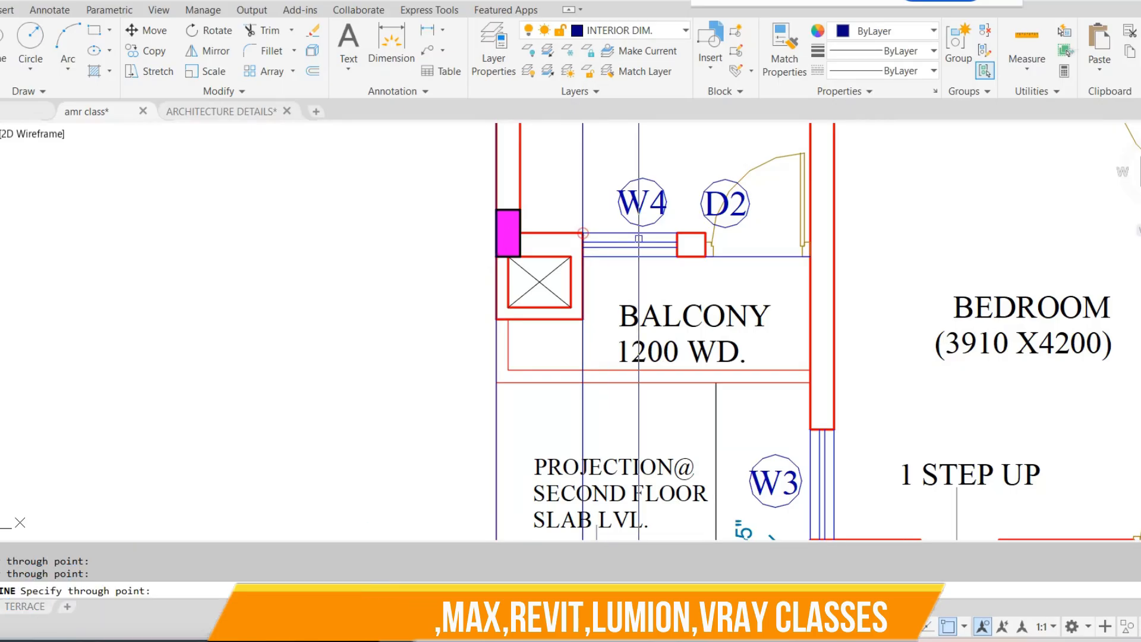
left_click(677, 232)
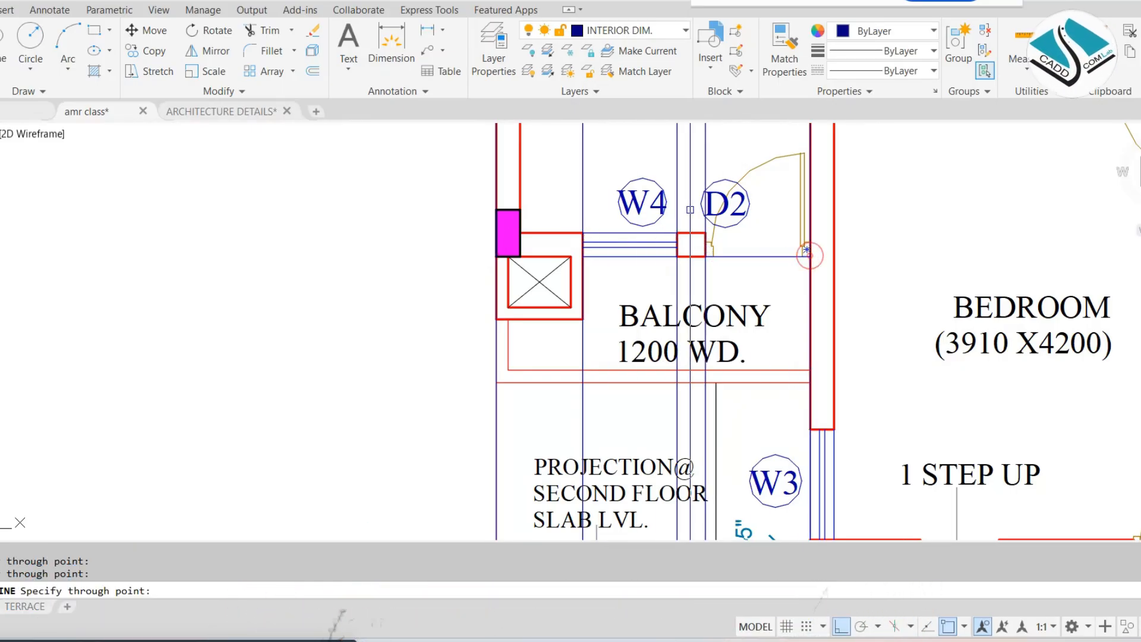
Add vertical construction lines through the front bedroom's outer corner, the DW window and door jambs, the W6 jambs and the plan's right outer edge
scroll(690, 209, "down", 6)
mouse_move(771, 326)
middle_mouse_down()
mouse_move(706, 191)
mouse_move(660, 314)
middle_mouse_up()
scroll(701, 179, "down", 2)
scroll(692, 138, "up", 7)
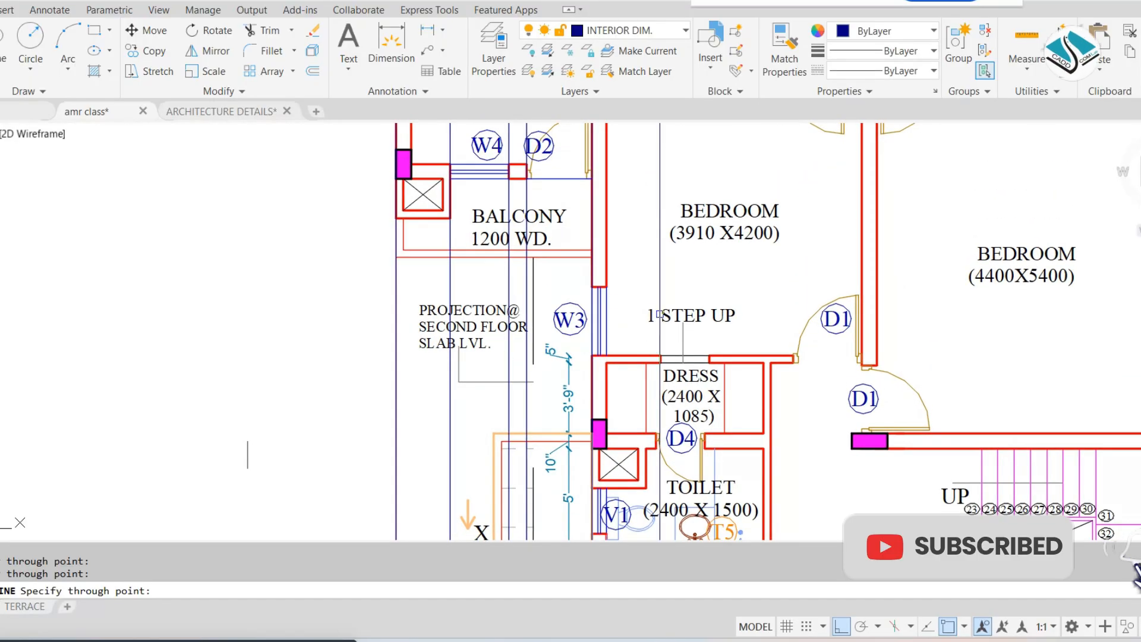
scroll(616, 250, "down", 2)
middle_click_drag(651, 383, 604, 89)
scroll(590, 153, "down", 2)
middle_click_drag(589, 162, 582, 223)
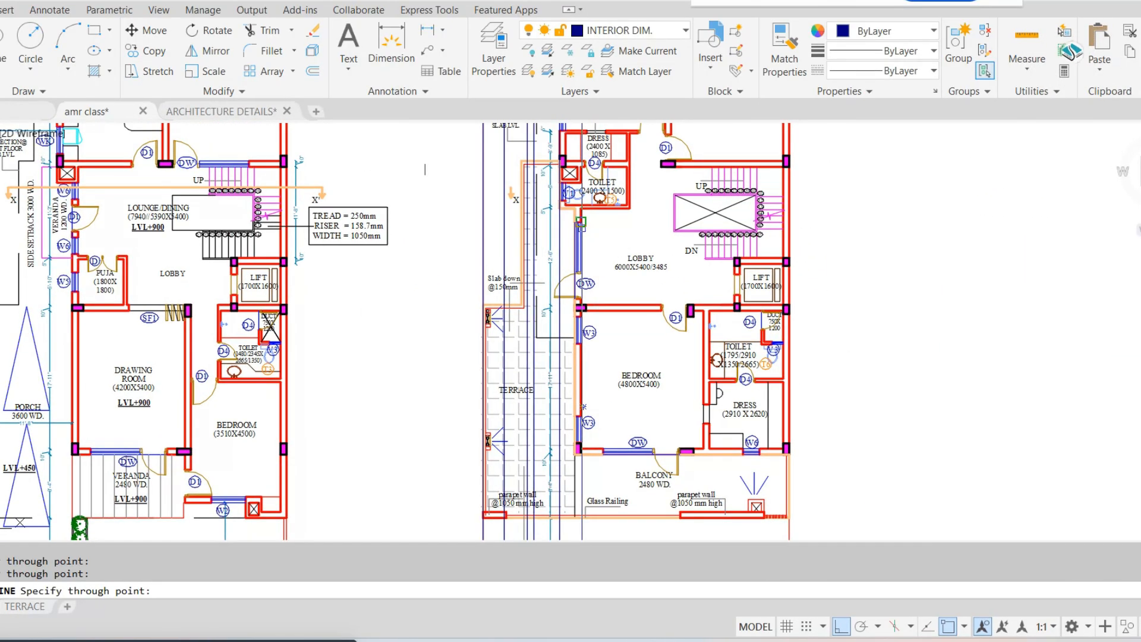
middle_click_drag(595, 359, 573, 218)
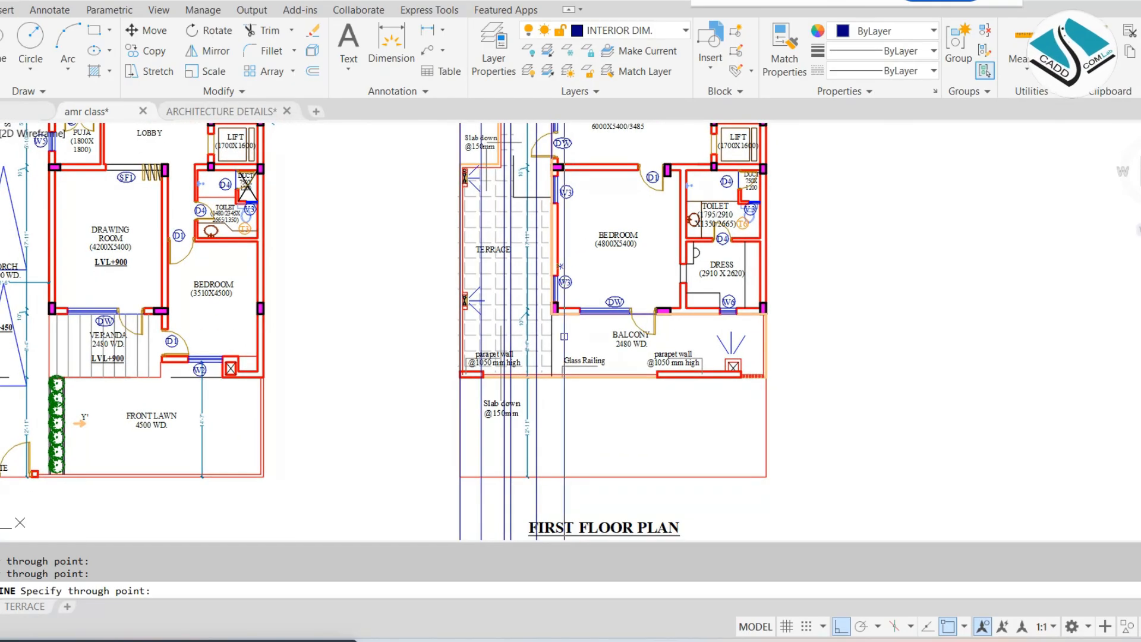
scroll(564, 336, "up", 4)
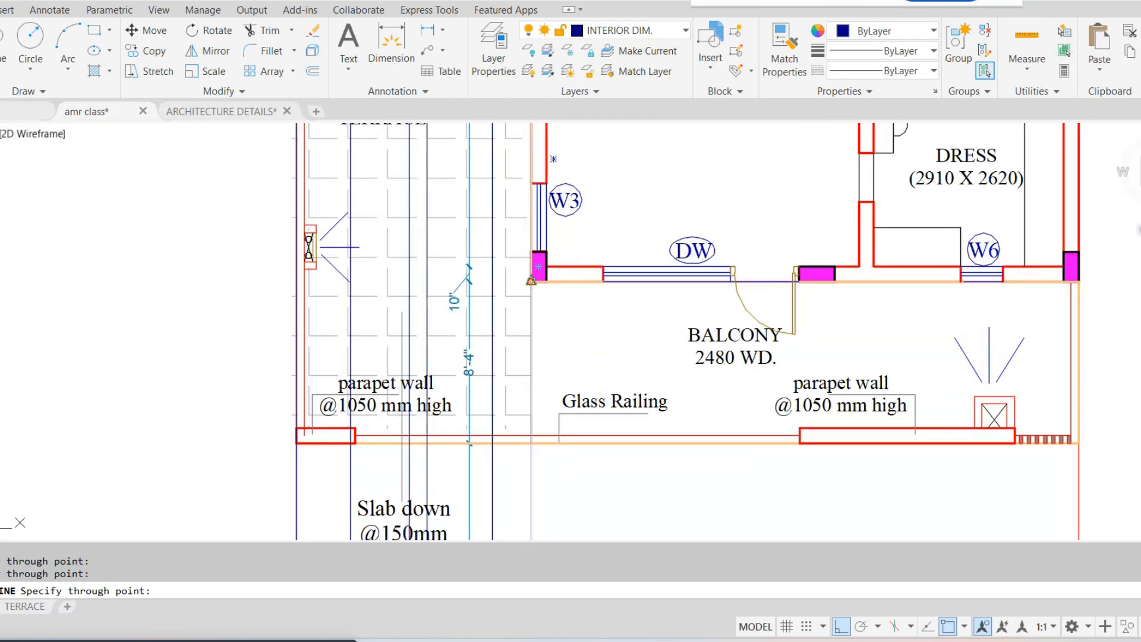
scroll(759, 283, "up", 2)
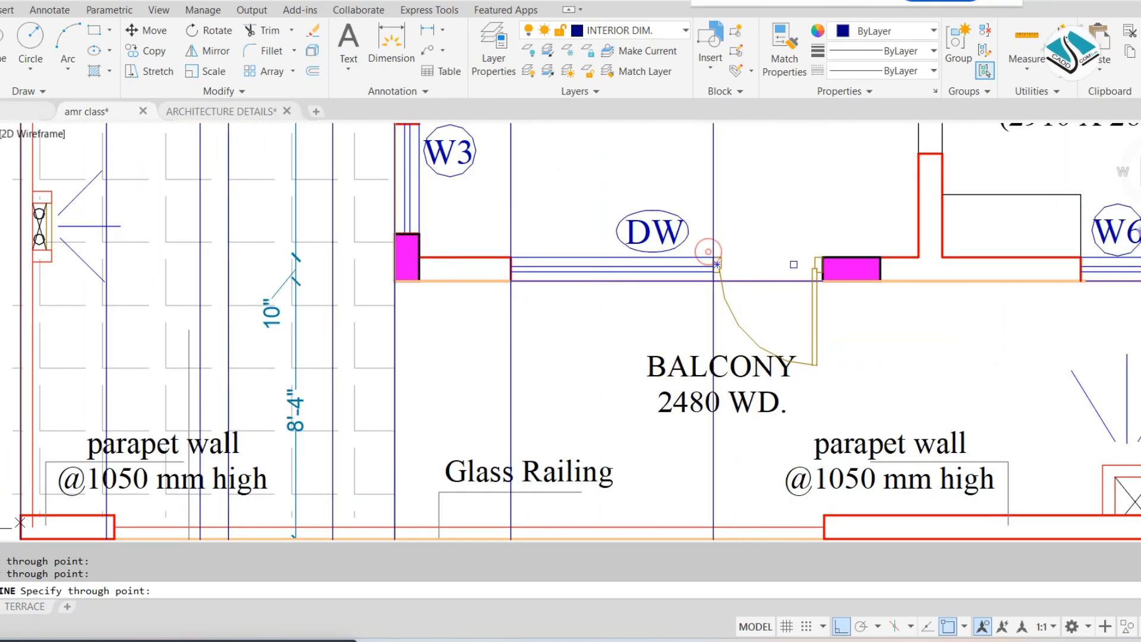
mouse_move(825, 257)
middle_mouse_down()
mouse_move(693, 280)
mouse_move(738, 260)
middle_mouse_up()
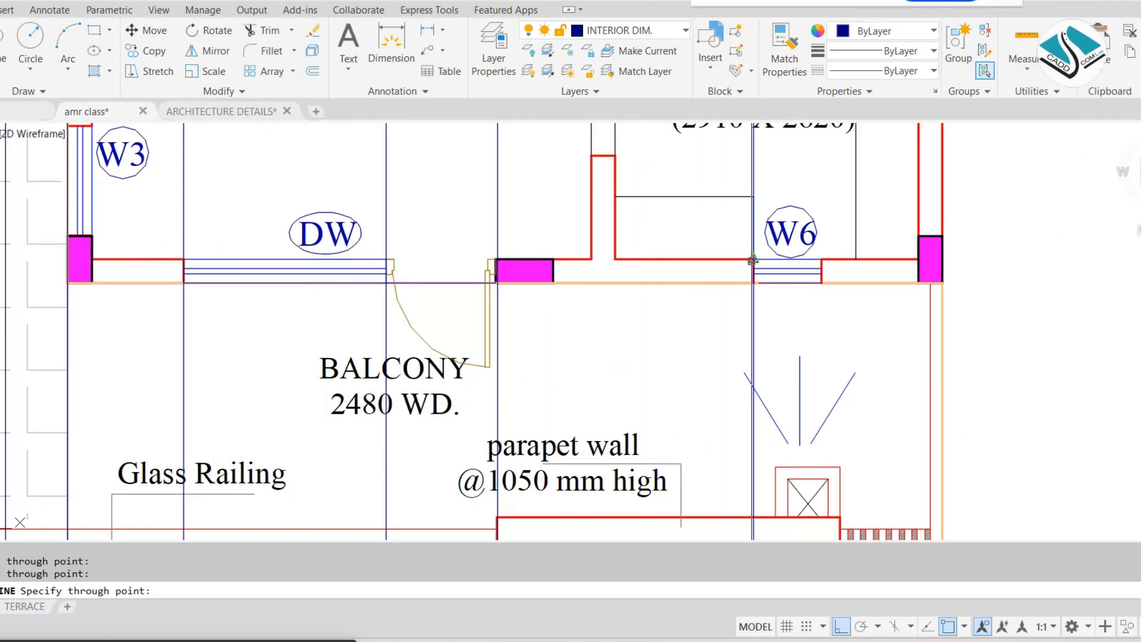
key("Escape")
Change the colour of the two W6 window construction lines to magenta
scroll(801, 232, "down", 2)
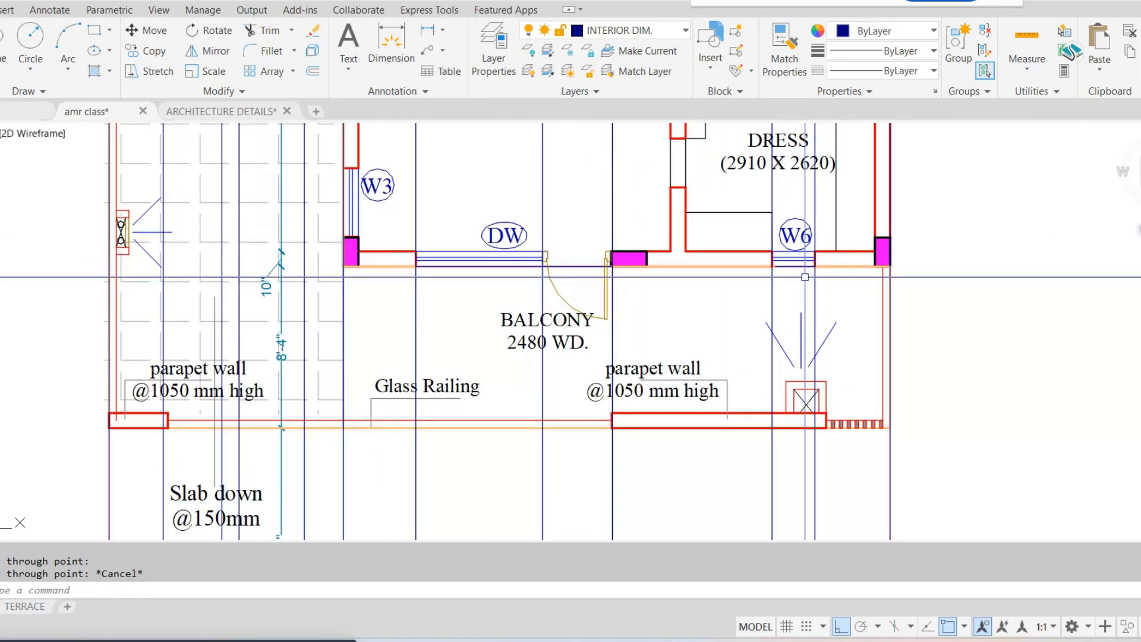
scroll(802, 271, "up", 4)
left_click(908, 31)
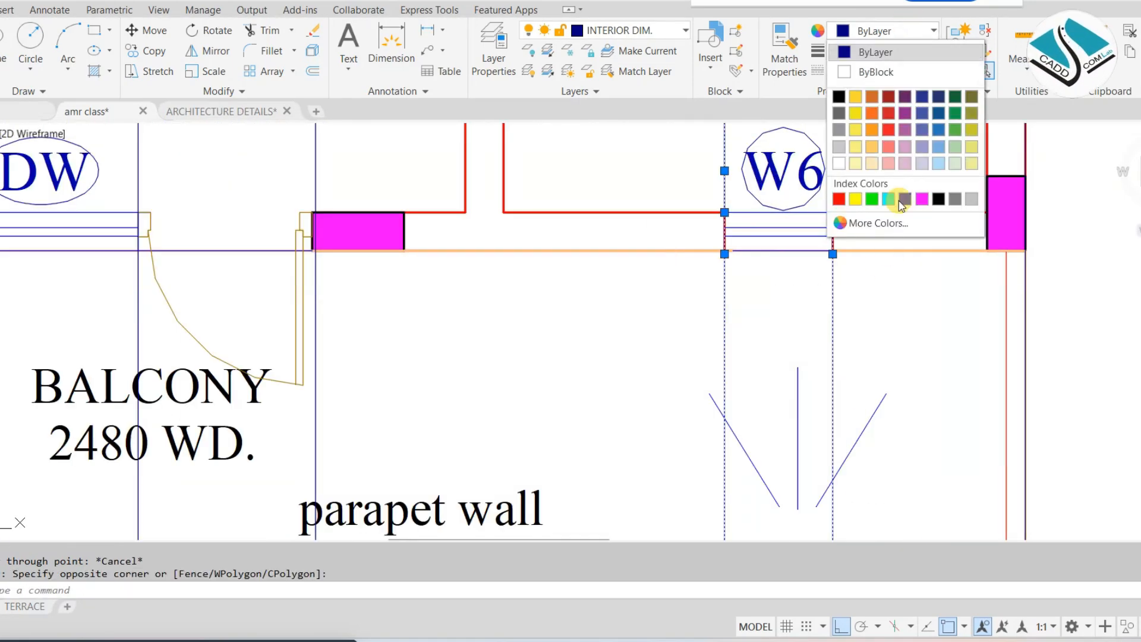
left_click(918, 197)
key("Escape")
Match the properties of a magenta W6 construction line onto the two DW window construction lines
type("ma")
key("Return")
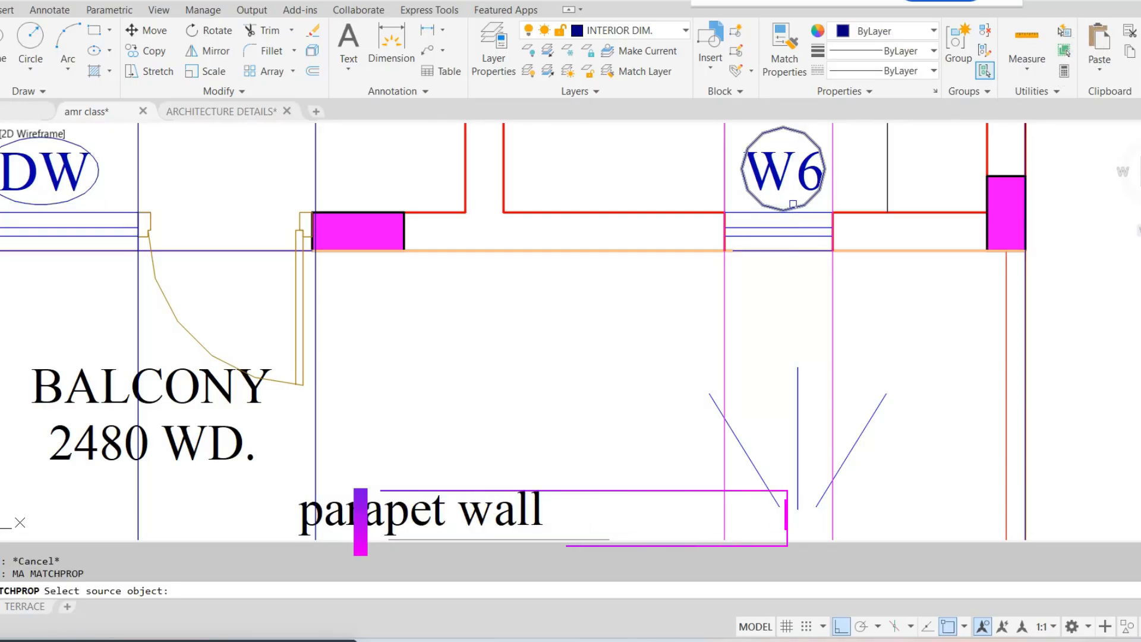
left_click(728, 330)
scroll(707, 313, "down", 3)
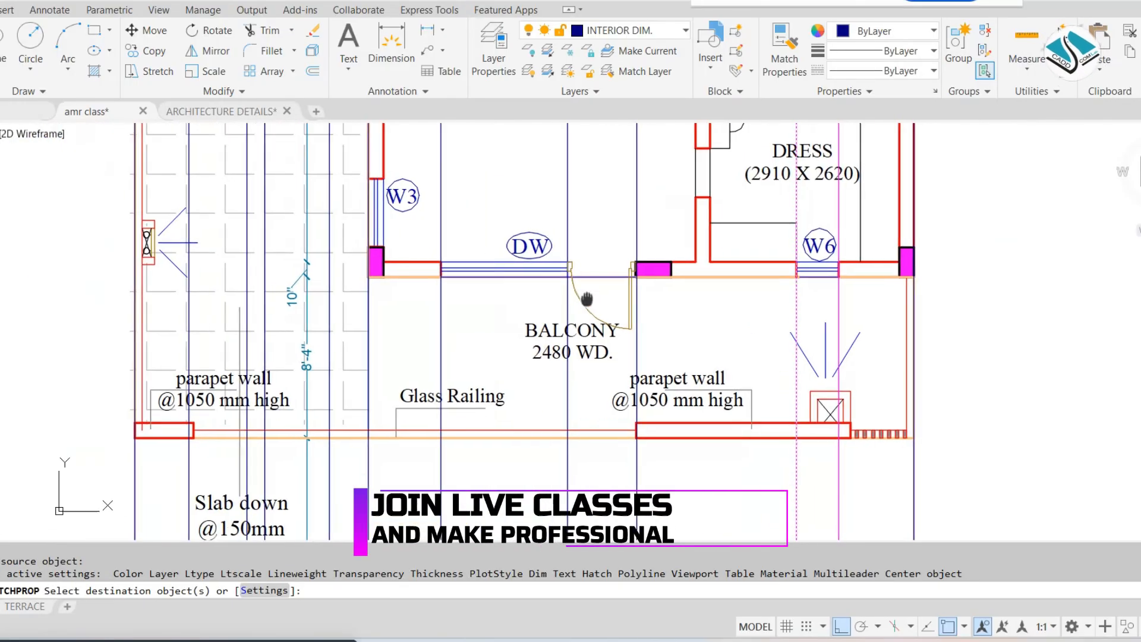
scroll(600, 386, "up", 2)
left_click(538, 415)
left_click(538, 415)
left_click(469, 293)
left_click(378, 324)
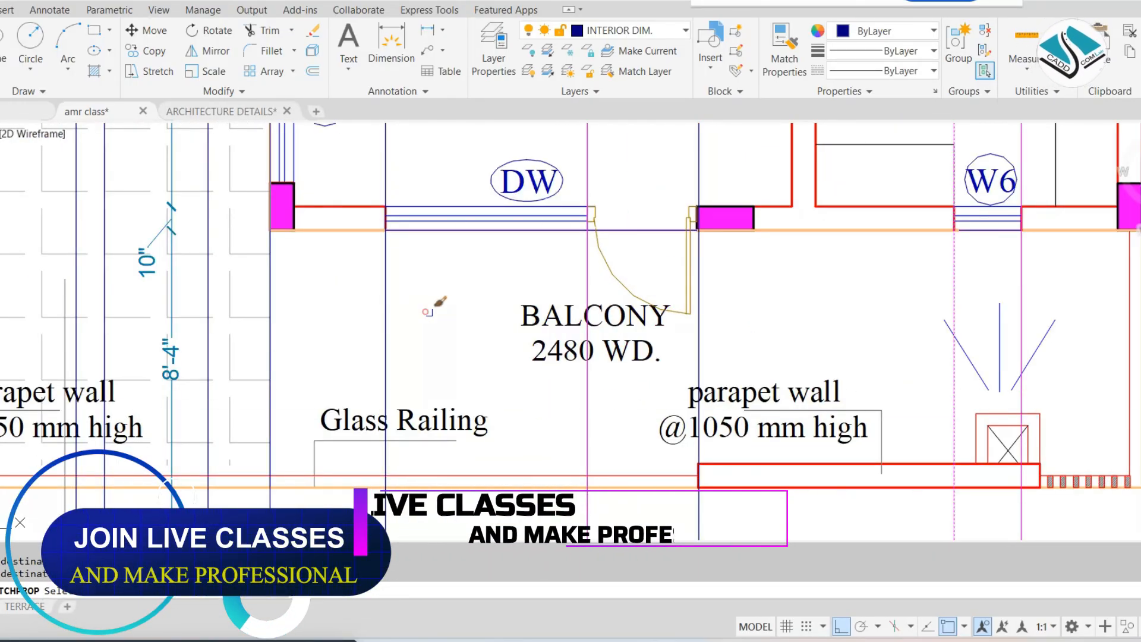
scroll(512, 318, "down", 3)
key("Escape")
key("Escape")
Draw a horizontal line from the ground floor elevation's floor line across all the first floor construction lines
scroll(512, 317, "down", 4)
middle_click_drag(552, 401, 560, 286)
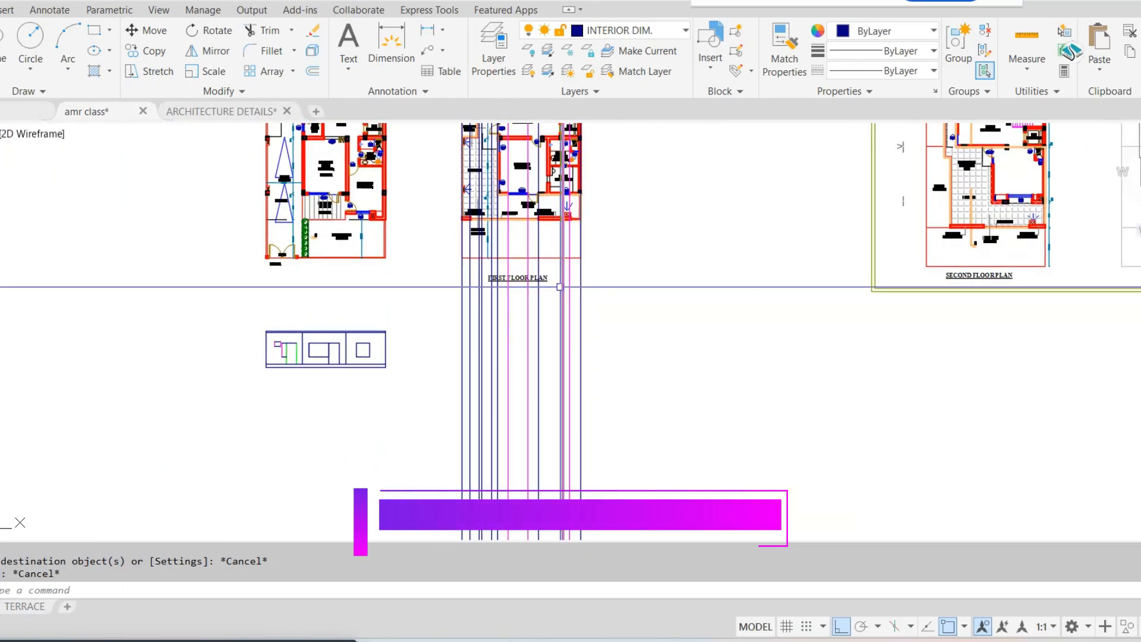
type("l")
key("Return")
scroll(357, 368, "up", 6)
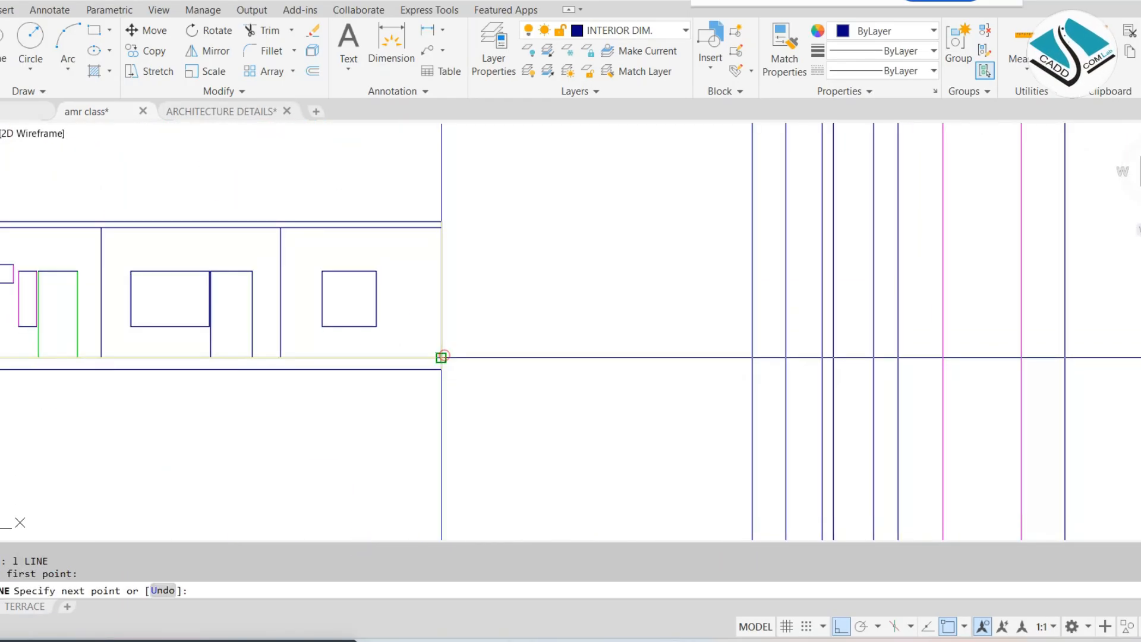
middle_click_drag(678, 358, 420, 341)
middle_click_drag(919, 361, 695, 362)
left_click(869, 354)
middle_click_drag(342, 288, 818, 356)
key("Escape")
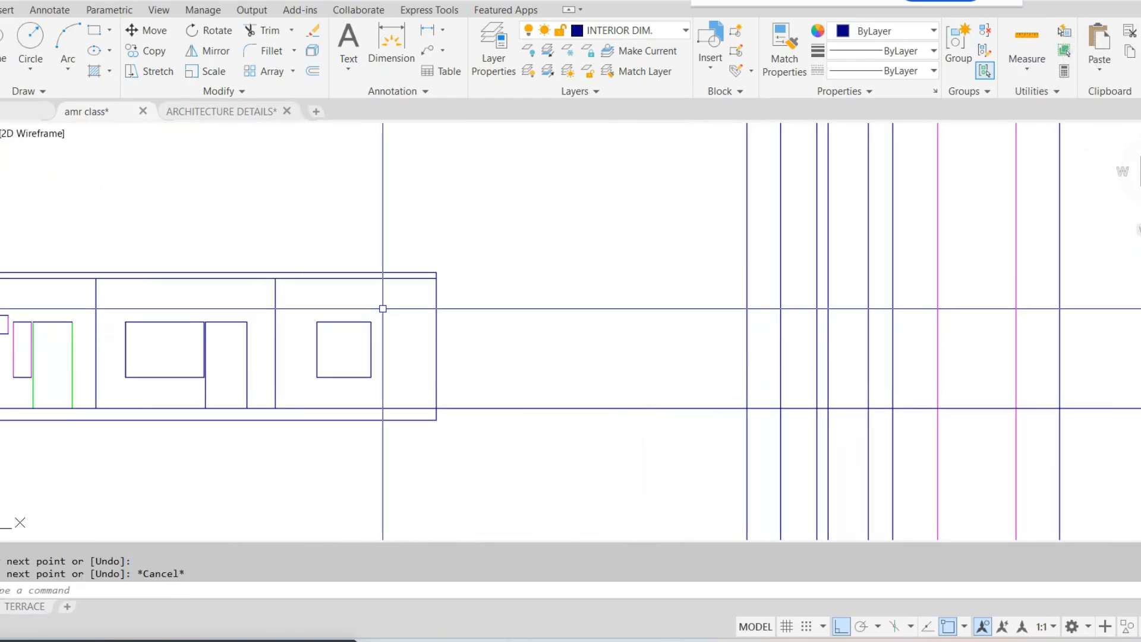
Draw two more horizontal lines from the lower and upper edges of the elevation's top slab across the construction lines
key("Return")
scroll(398, 293, "up", 2)
left_click(459, 271)
scroll(603, 270, "down", 4)
middle_click_drag(783, 295, 438, 301)
left_click(895, 291)
key("Escape")
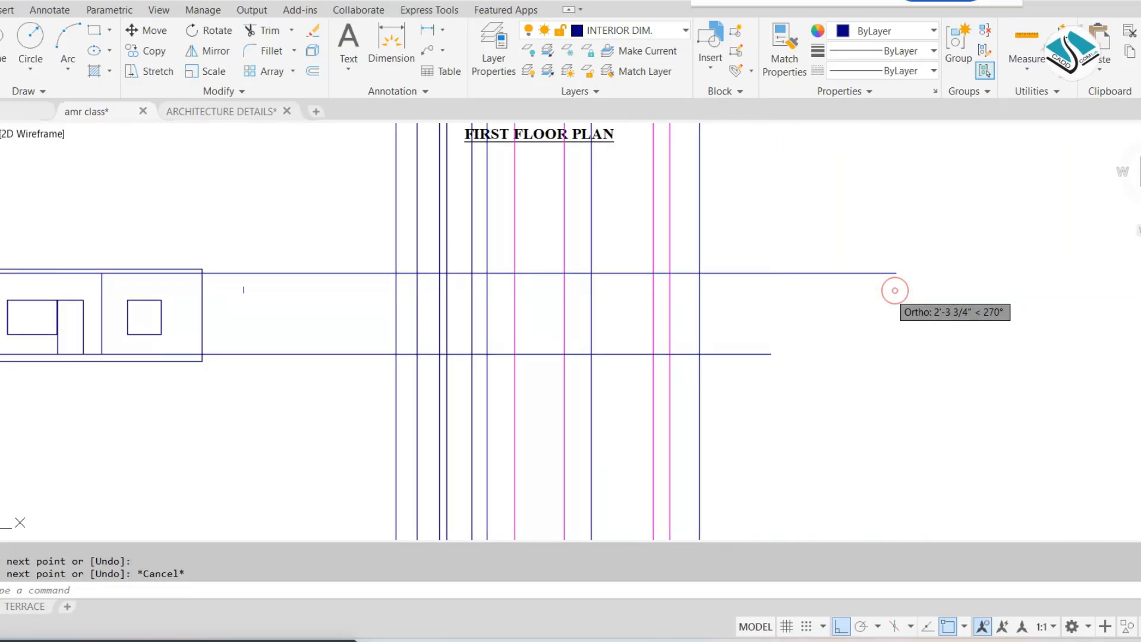
key("Return")
scroll(204, 277, "up", 3)
scroll(265, 268, "down", 4)
middle_click_drag(643, 259, 420, 267)
left_click(1014, 245)
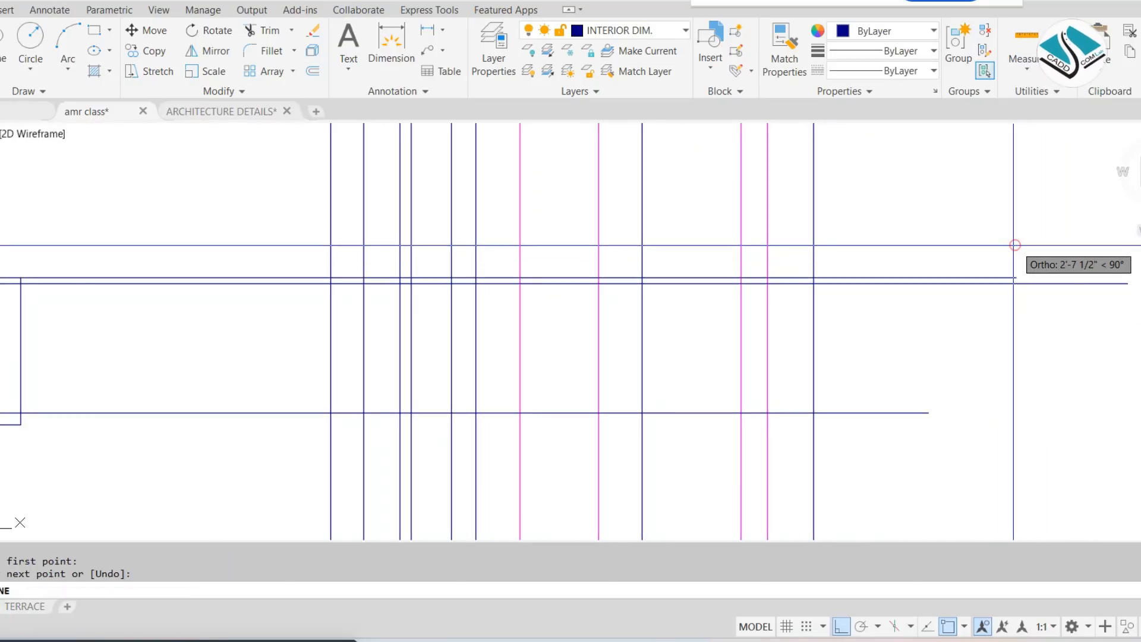
Trim everything outside the first floor elevation's outline, above, below and on both sides
left_click(242, 205)
left_click(239, 202)
left_click(265, 447)
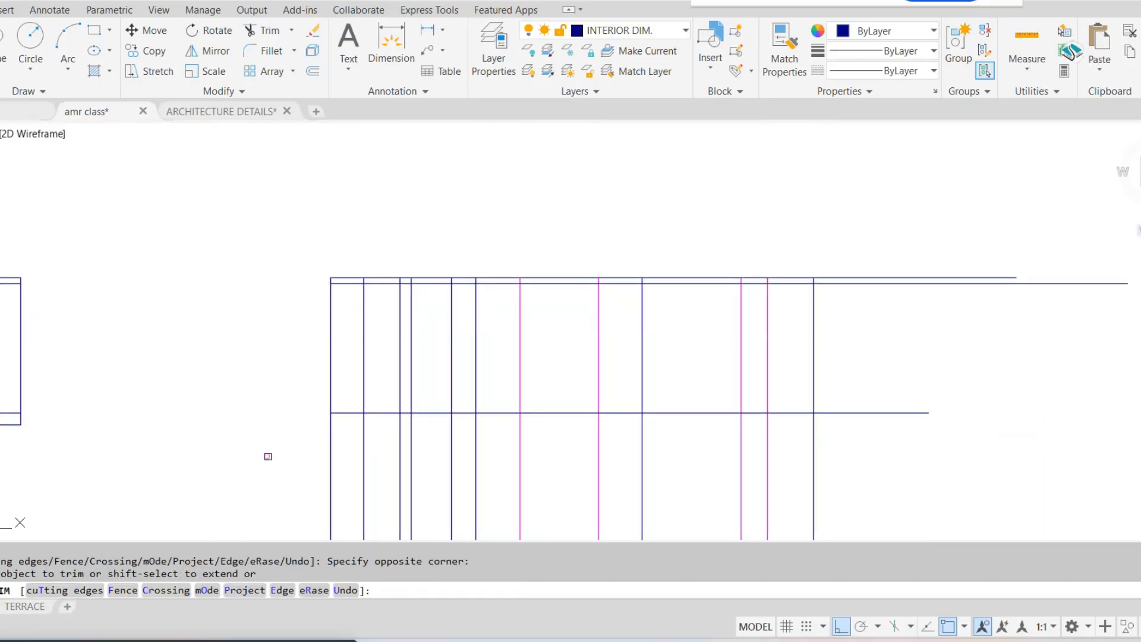
left_click(268, 457)
left_click(996, 512)
left_click(903, 227)
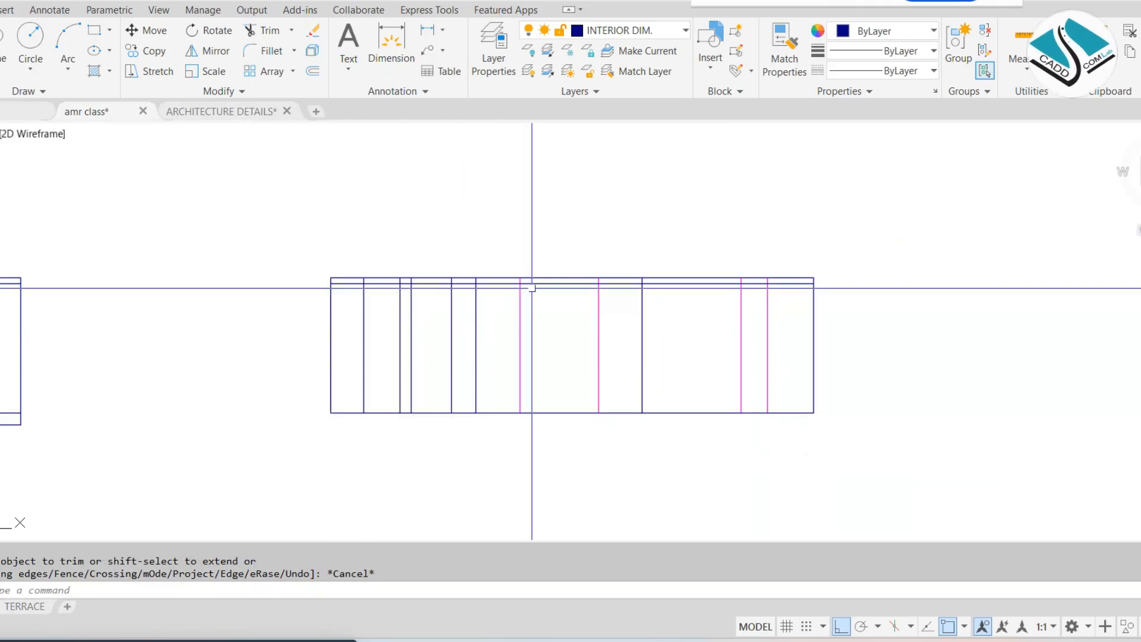
Trim the vertical line segments between the two slab lines along the top of the first floor elevation
key("Return")
key("Return")
scroll(362, 288, "up", 4)
left_click(306, 228)
scroll(326, 262, "down", 2)
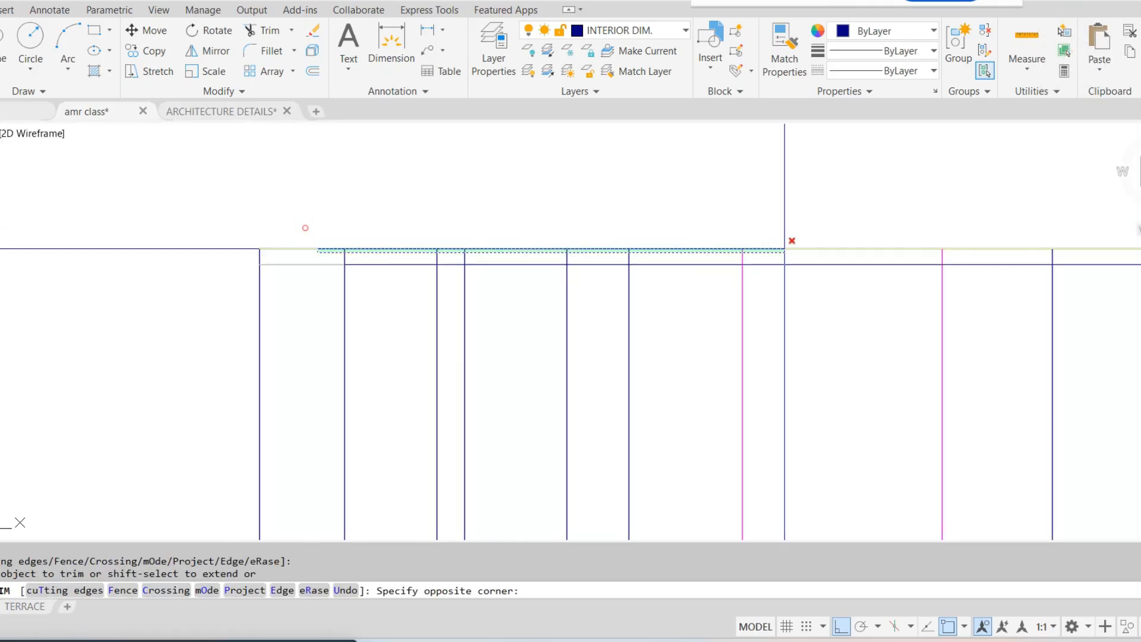
middle_click_drag(862, 250, 304, 265)
left_click(879, 265)
key("Escape")
Examine the guest room's W4 window and D2 door on the first floor plan against the projected elevation lines
scroll(729, 257, "down", 7)
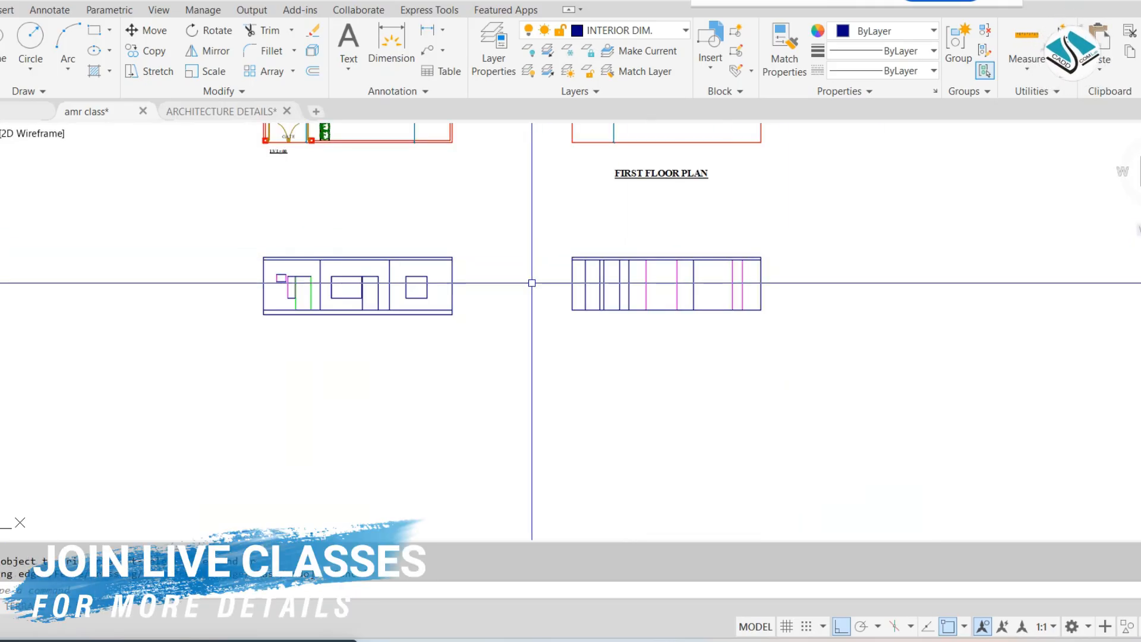
middle_click_drag(531, 283, 523, 300)
middle_click_drag(594, 290, 571, 579)
scroll(568, 171, "up", 3)
middle_click_drag(568, 171, 554, 364)
scroll(580, 171, "up", 2)
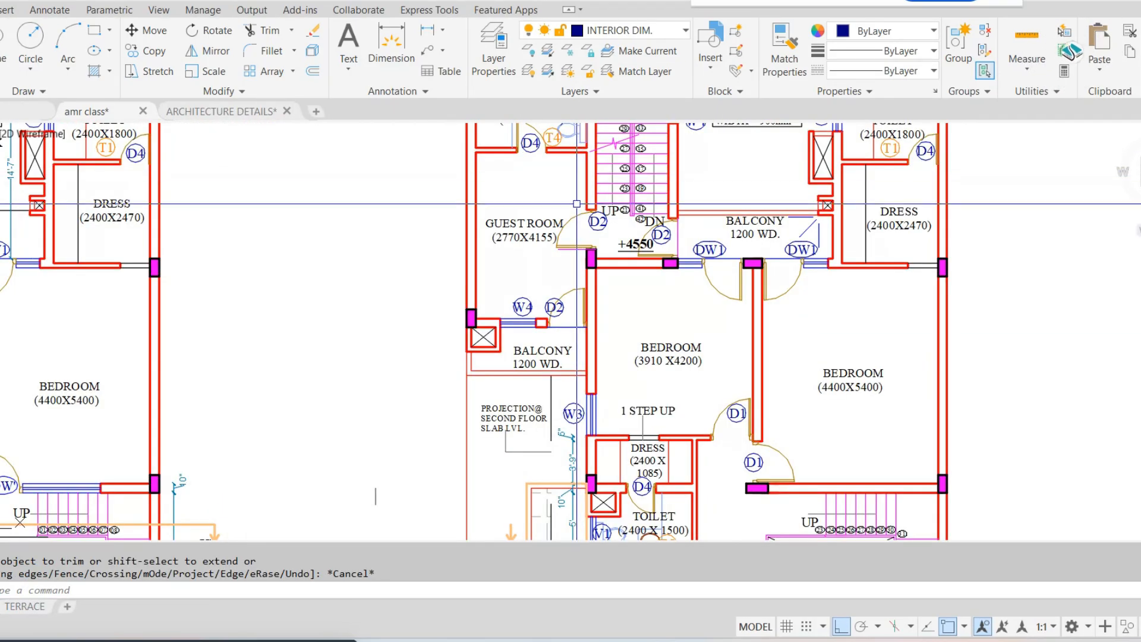
scroll(576, 177, "down", 5)
scroll(576, 180, "down", 2)
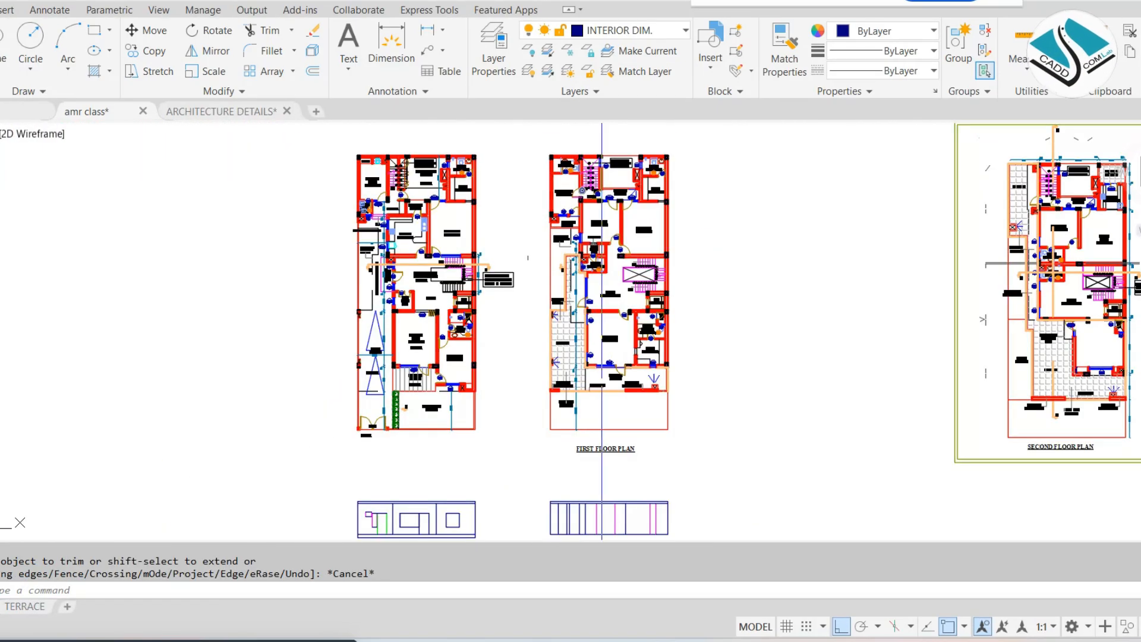
mouse_move(605, 496)
middle_mouse_down()
mouse_move(588, 382)
mouse_move(581, 399)
middle_mouse_up()
scroll(549, 433, "up", 6)
scroll(548, 434, "up", 4)
middle_click_drag(511, 404, 544, 363)
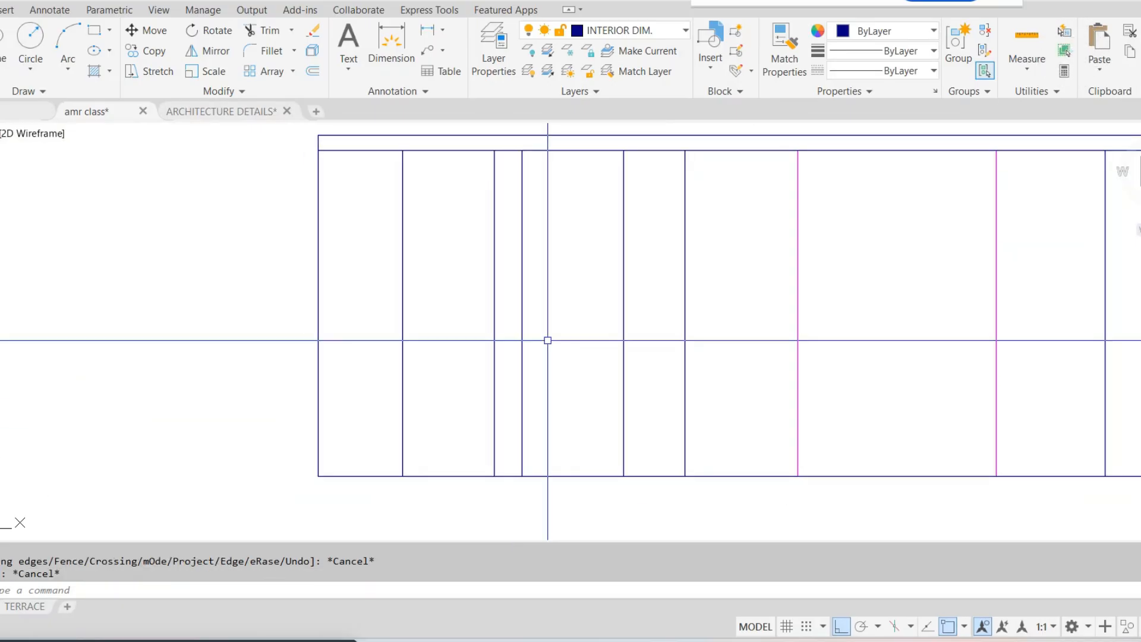
Offset the first floor elevation's base line upward by 7' as the head line of the openings
key("Return")
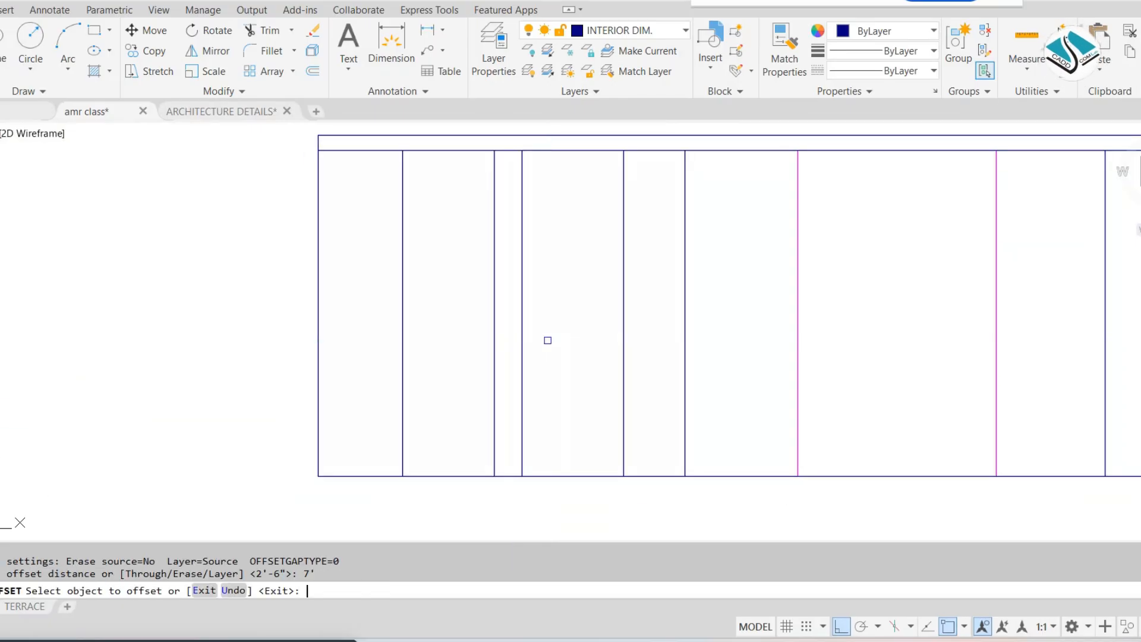
left_click(570, 476)
left_click(581, 451)
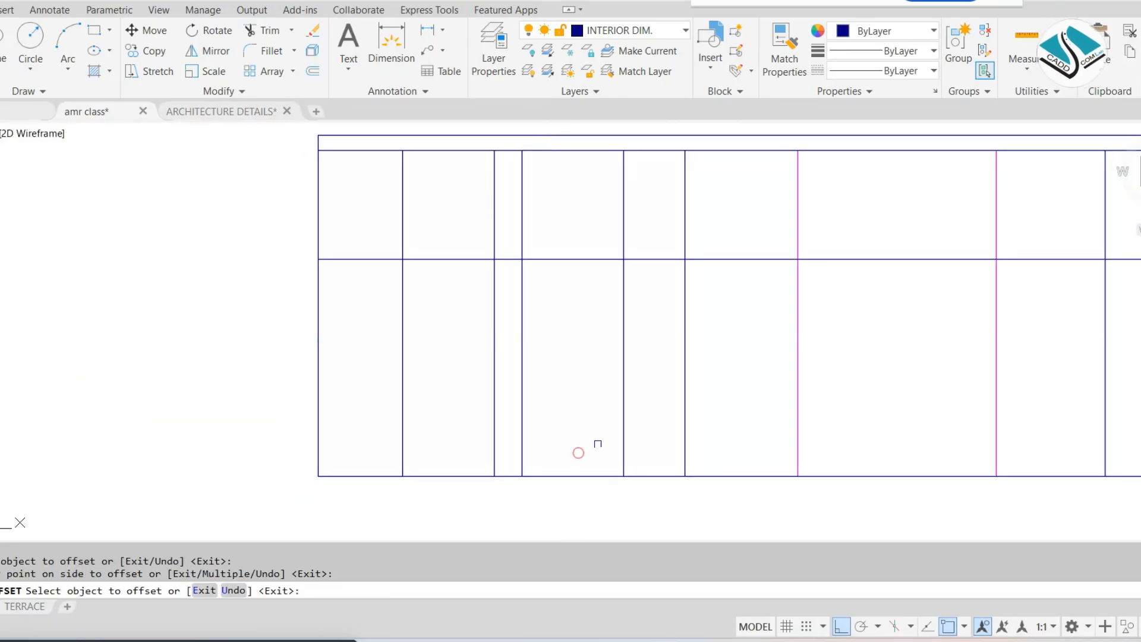
key("Escape")
key("Escape")
Trim the head line between the openings and the jambs above it to form the W4 window and D2 door tops
key("Return")
scroll(668, 232, "up", 2)
left_click(668, 232)
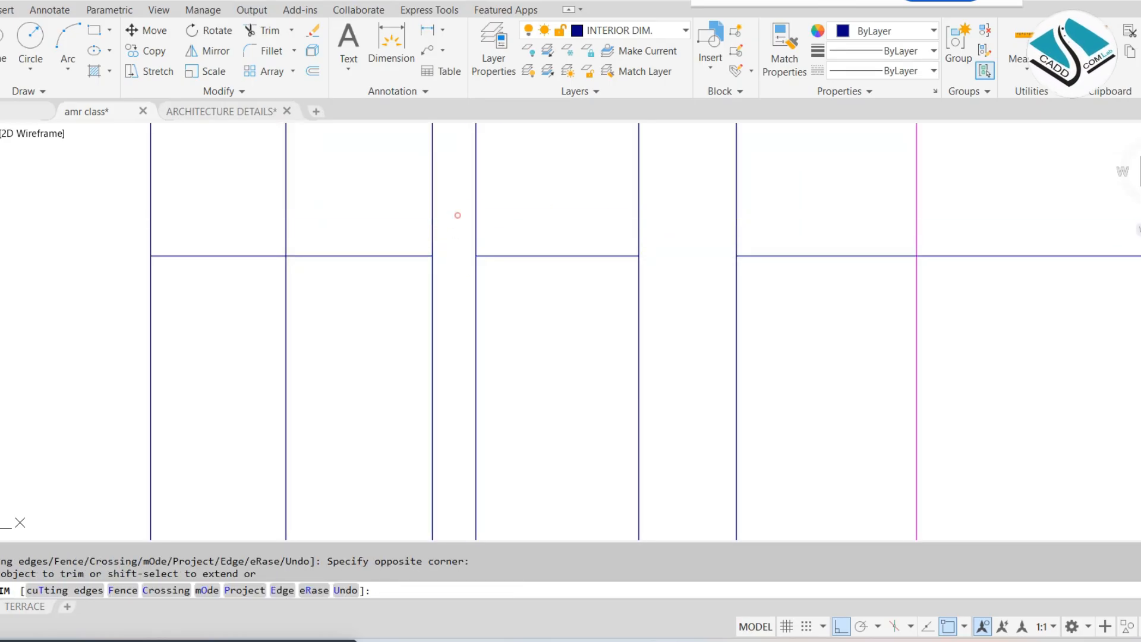
left_click(440, 201)
left_click(250, 204)
left_click(243, 204)
left_click(212, 339)
scroll(409, 341, "down", 2)
middle_click_drag(409, 343, 428, 256)
key("Escape")
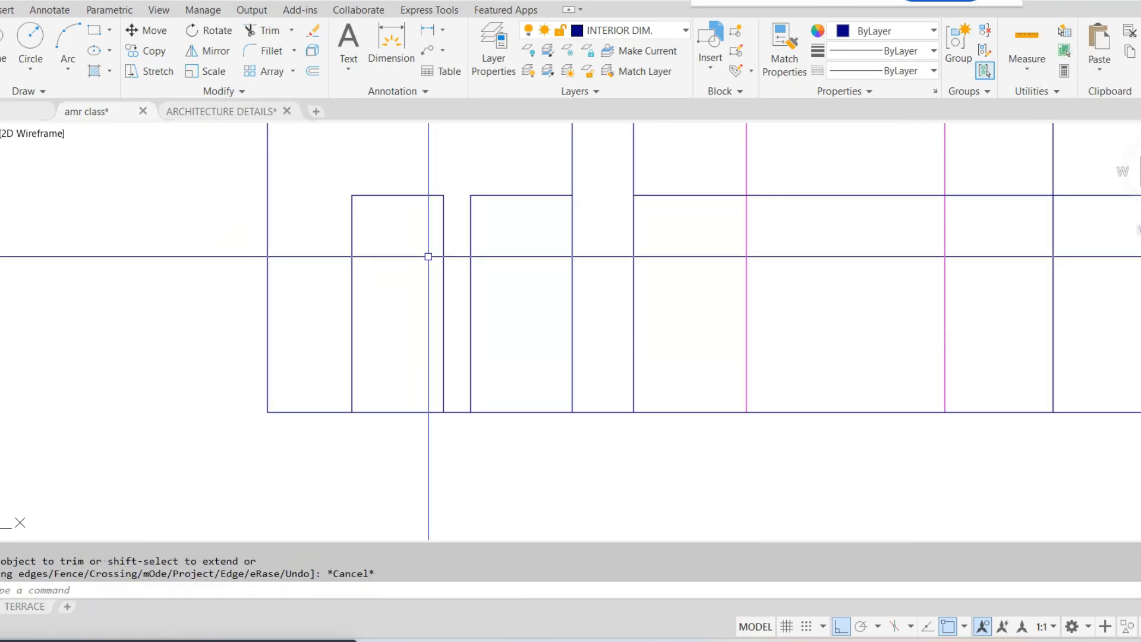
Offset the first floor elevation's base line upward by 3' as the window sill line
type("o")
key("Return")
type("3'")
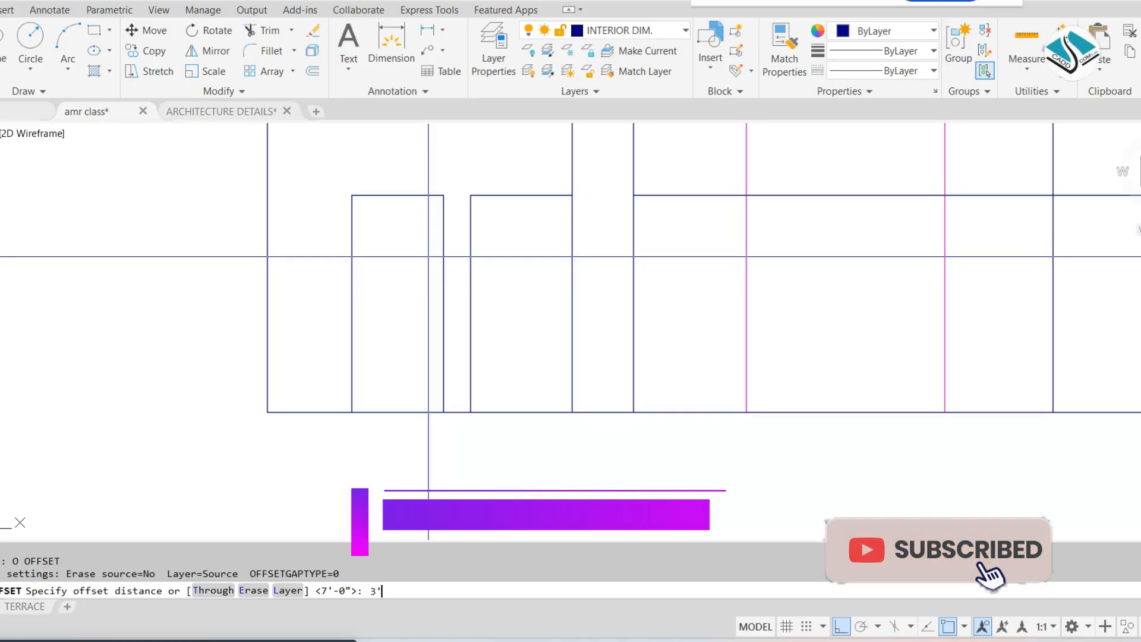
key("Return")
left_click(508, 411)
left_click(509, 384)
key("Escape")
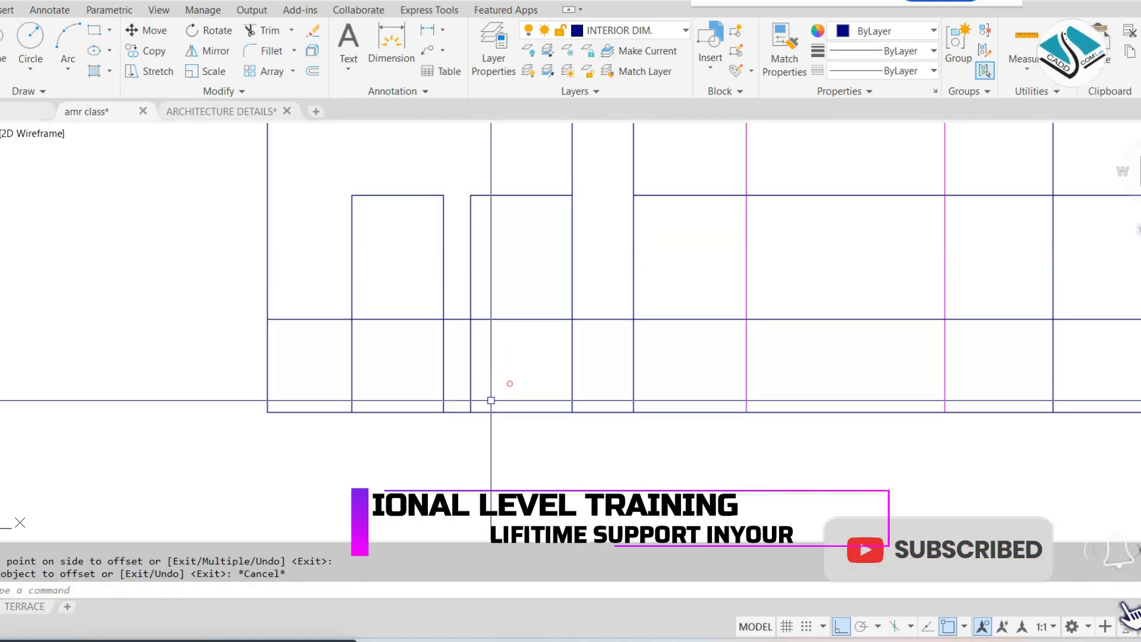
key("Escape")
Trim the sill line beside the W4 window and its jambs below the sill to close the window rectangle
type("tr")
key("Return")
left_click(315, 319)
left_click(313, 329)
left_click(373, 359)
scroll(426, 339, "up", 2)
left_click(468, 272)
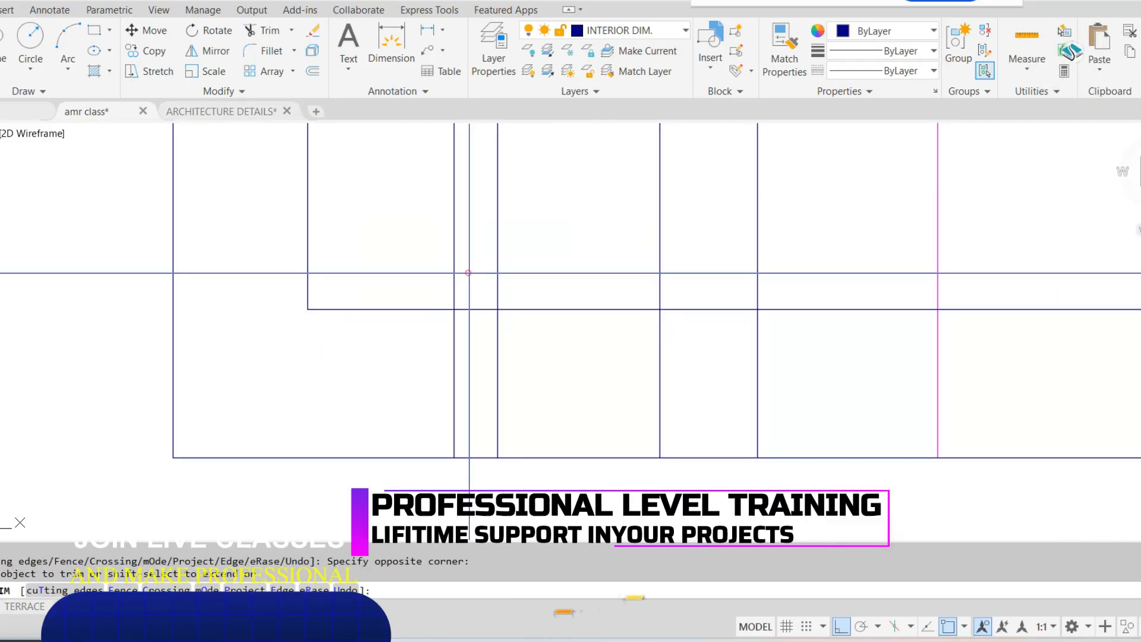
left_click(479, 334)
left_click(484, 346)
left_click(405, 364)
scroll(541, 325, "down", 4)
scroll(612, 295, "up", 4)
key("Escape")
Erase the leftover sill line beyond the W4 window
left_click(599, 324)
left_click(573, 393)
type("e")
key("Return")
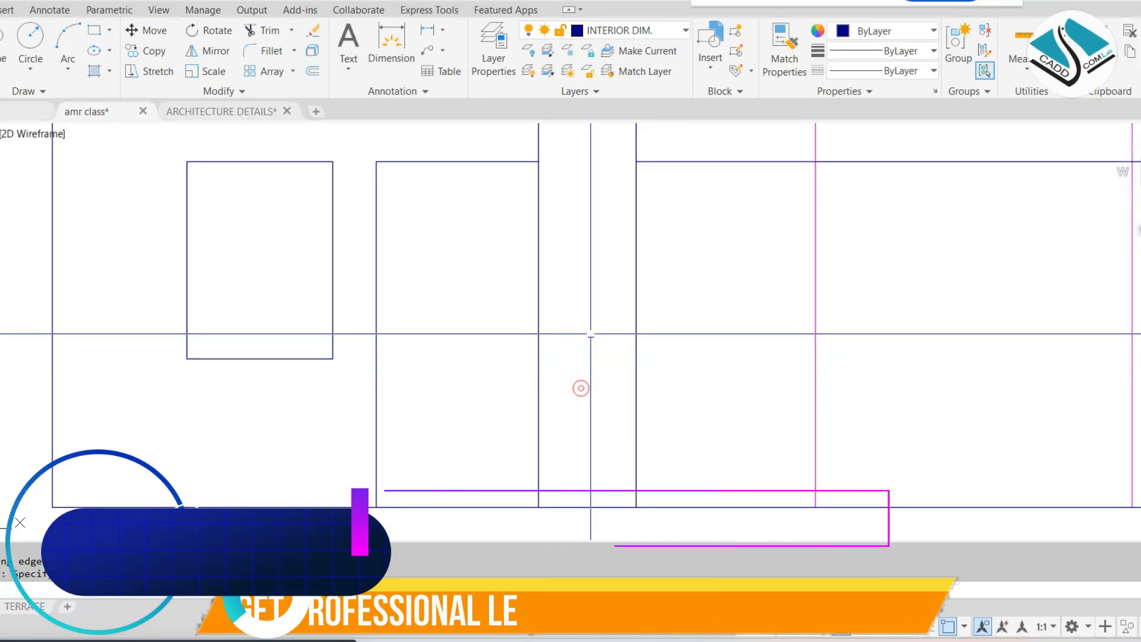
Examine the front balcony and its DW opening on the first floor plan against the remaining elevation lines
scroll(588, 333, "down", 4)
scroll(588, 272, "down", 2)
scroll(621, 229, "down", 2)
middle_click_drag(637, 202, 548, 483)
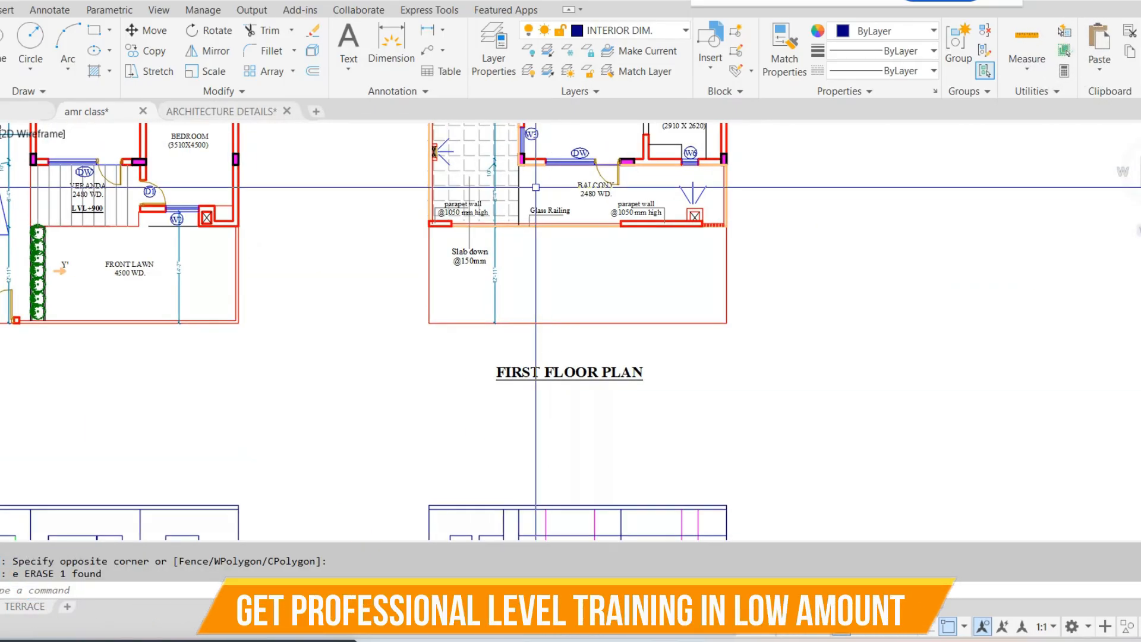
scroll(536, 186, "down", 2)
middle_click_drag(537, 187, 567, 311)
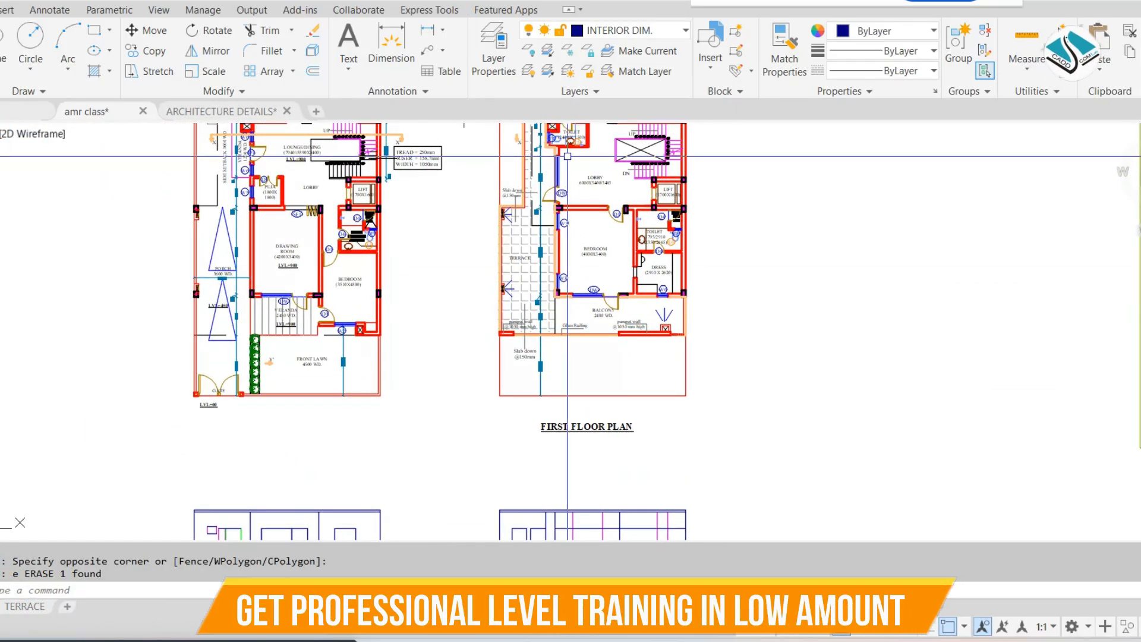
scroll(567, 156, "up", 2)
middle_click_drag(566, 185, 573, 318)
scroll(554, 239, "up", 2)
middle_click_drag(556, 373, 546, 139)
scroll(547, 139, "down", 2)
middle_click_drag(578, 357, 559, 202)
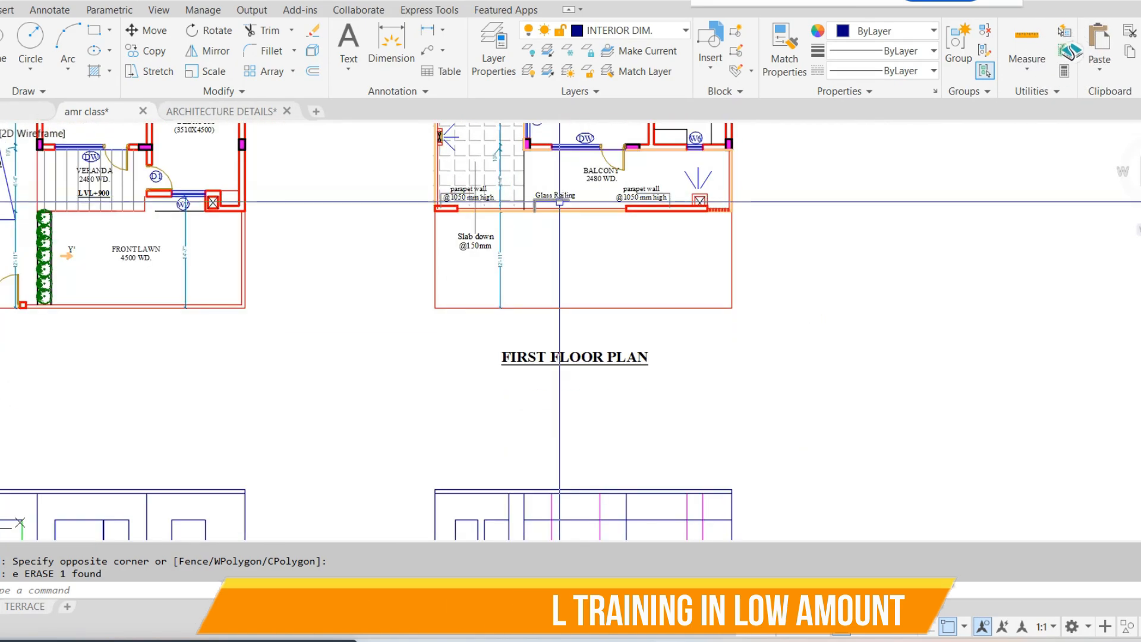
middle_click_drag(593, 392, 577, 405)
scroll(554, 480, "up", 4)
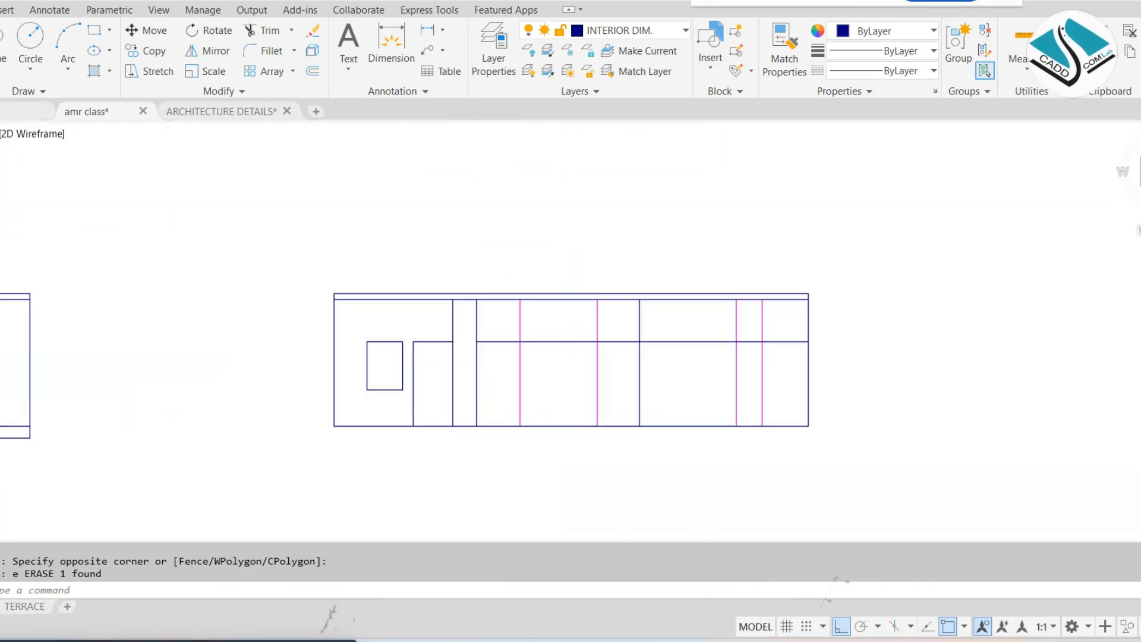
scroll(576, 338, "down", 4)
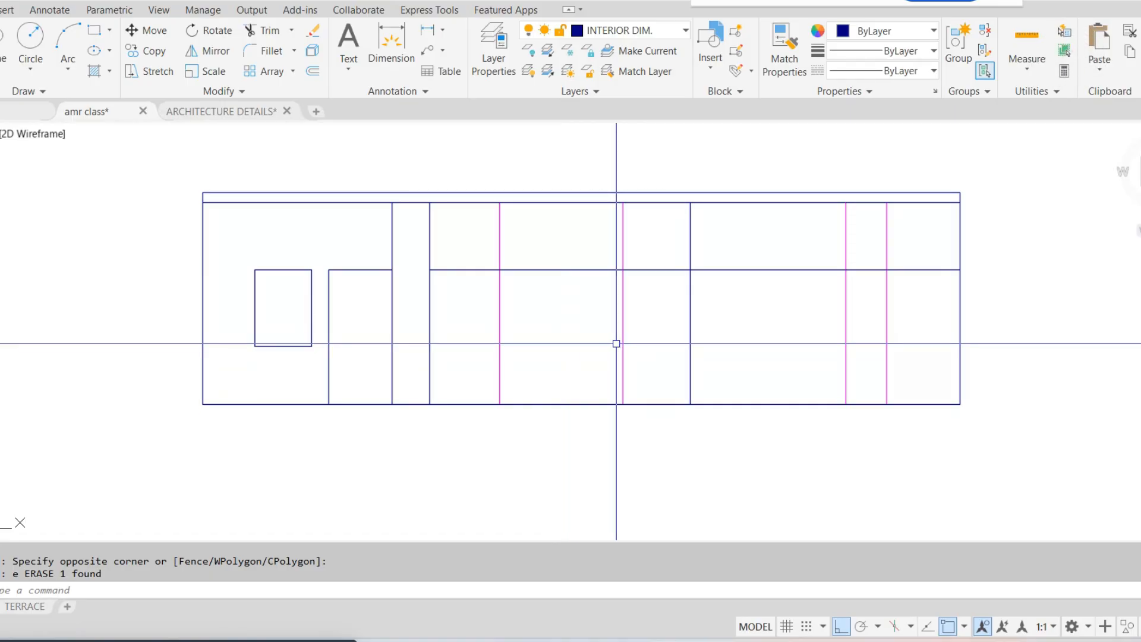
mouse_move(612, 285)
middle_mouse_down()
mouse_move(582, 292)
mouse_move(577, 220)
mouse_move(568, 379)
middle_mouse_up()
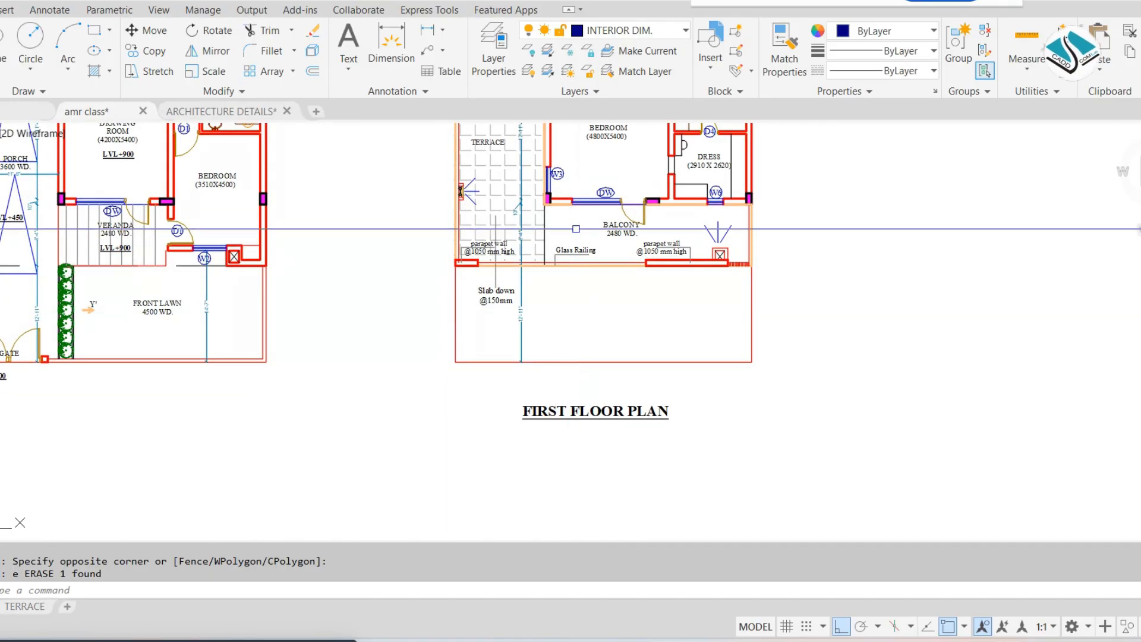
Place vertical construction lines through the jambs of the DW window and door on the first floor plan's front balcony
scroll(588, 199, "up", 3)
key("Return")
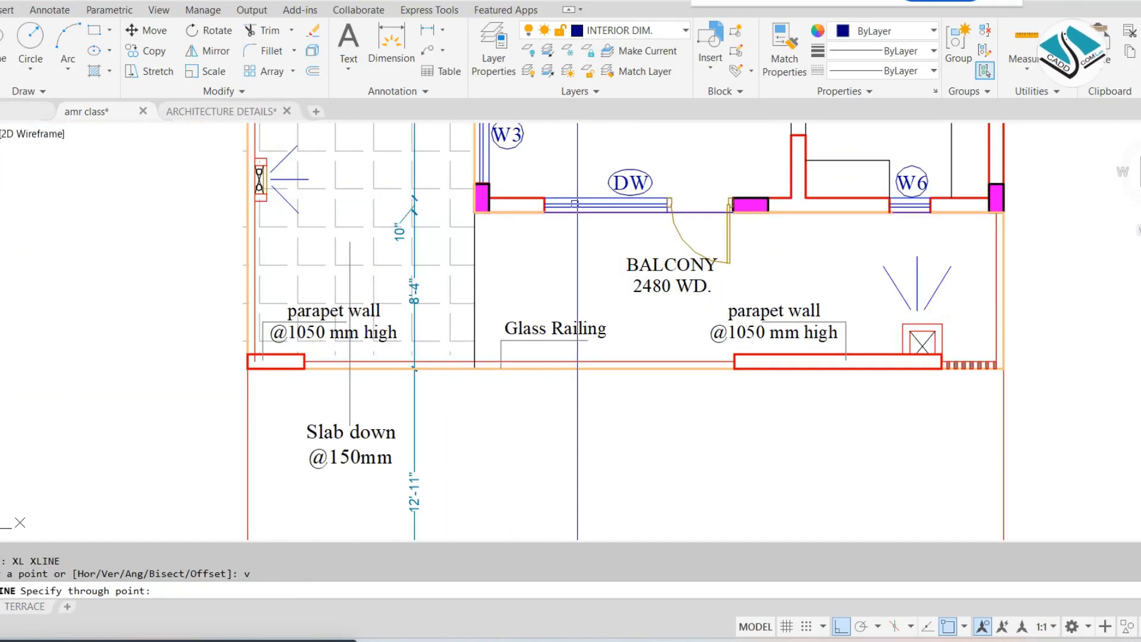
left_click(543, 200)
scroll(647, 192, "up", 2)
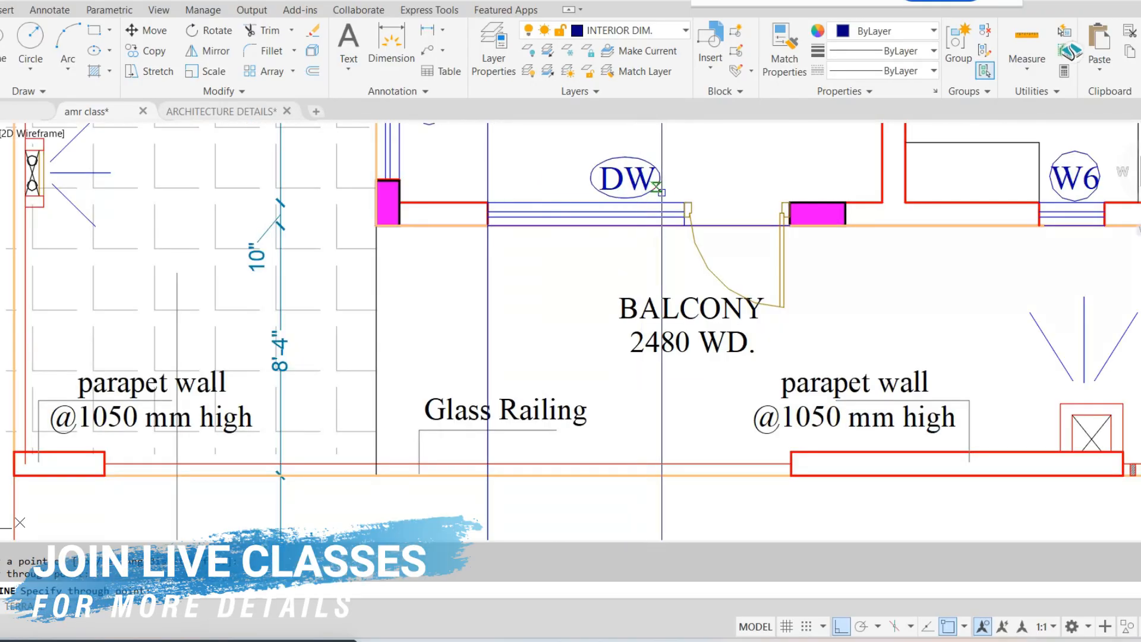
left_click(687, 205)
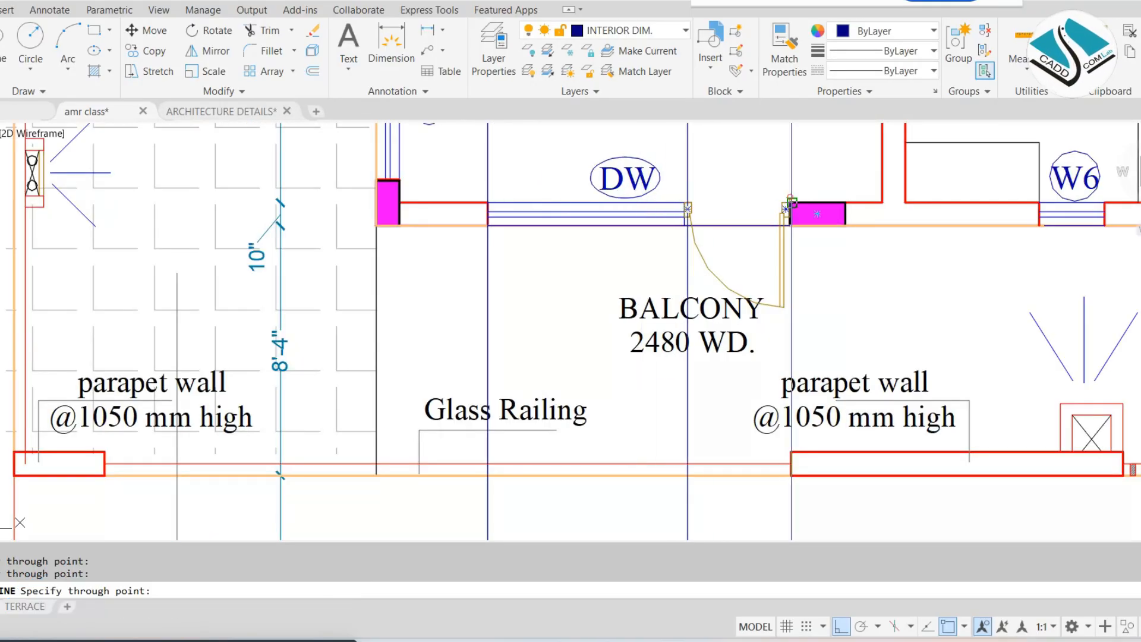
left_click(791, 202)
key("Escape")
Erase the three new DW construction lines passing through the first floor elevation
scroll(610, 198, "down", 6)
middle_click_drag(705, 426, 695, 236)
scroll(626, 354, "up", 4)
key("Escape")
left_click(738, 247)
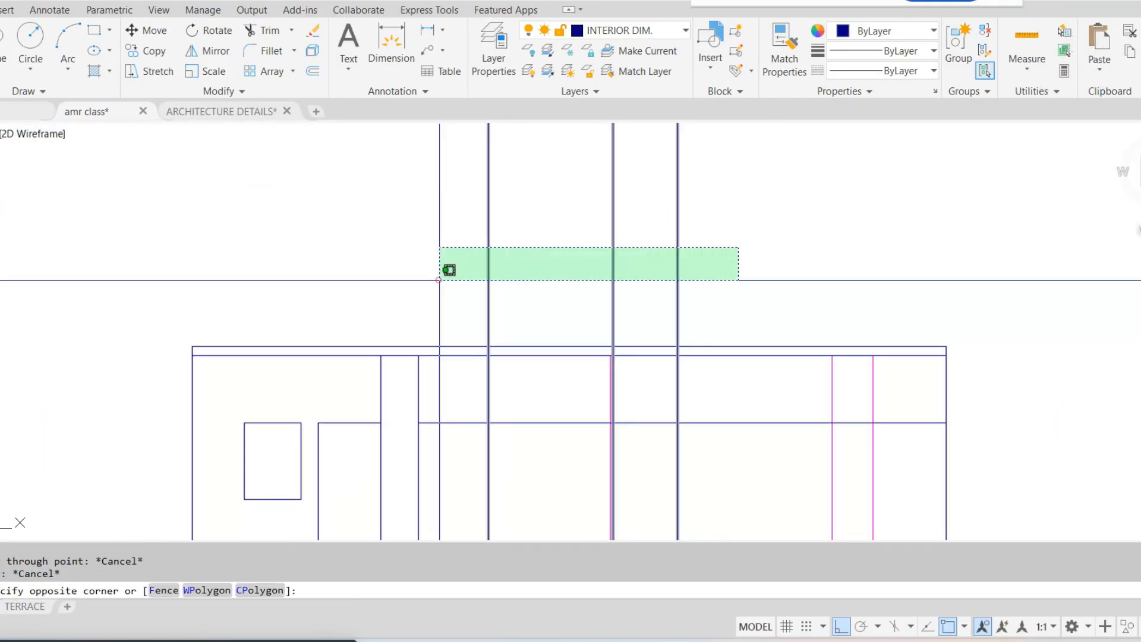
left_click(438, 280)
type("e")
key("Return")
middle_click_drag(581, 333, 611, 215)
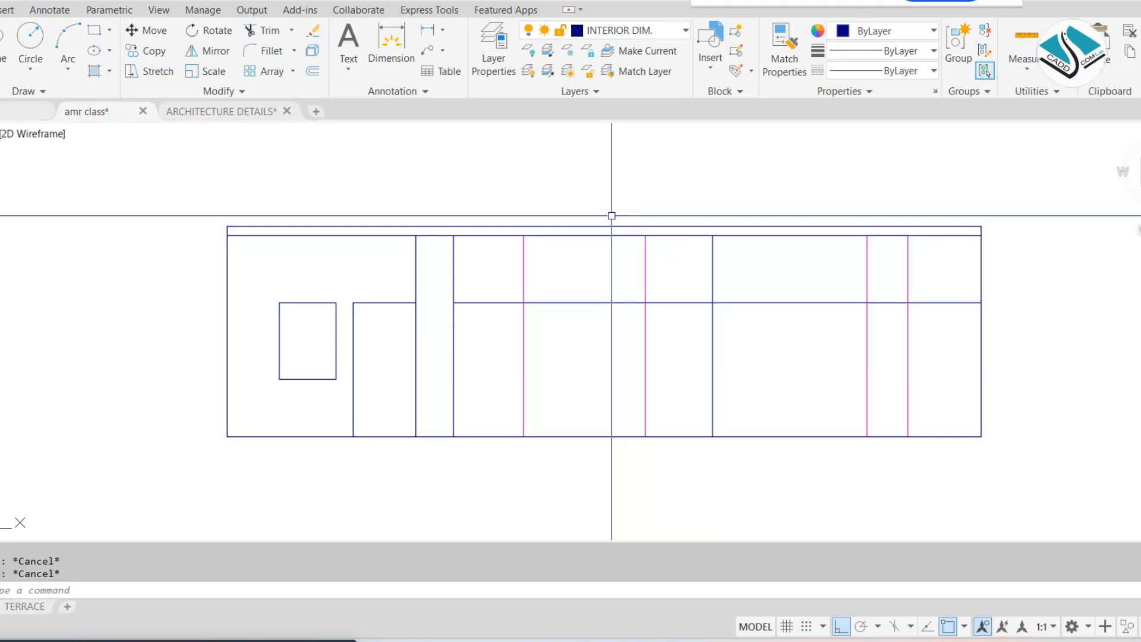
scroll(612, 216, "down", 4)
mouse_move(611, 216)
middle_mouse_down()
mouse_move(571, 352)
mouse_move(570, 422)
middle_mouse_up()
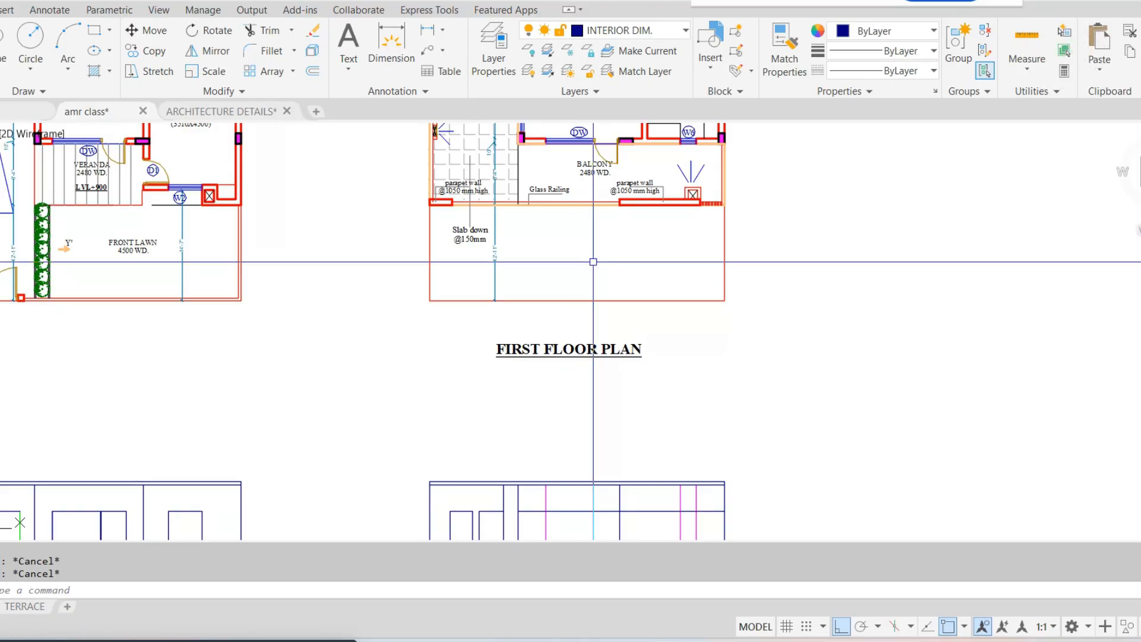
Trim the head line and the DW jamb lines on the first floor elevation so that only the window and door outline remains
middle_click_drag(598, 310, 597, 165)
scroll(578, 388, "up", 6)
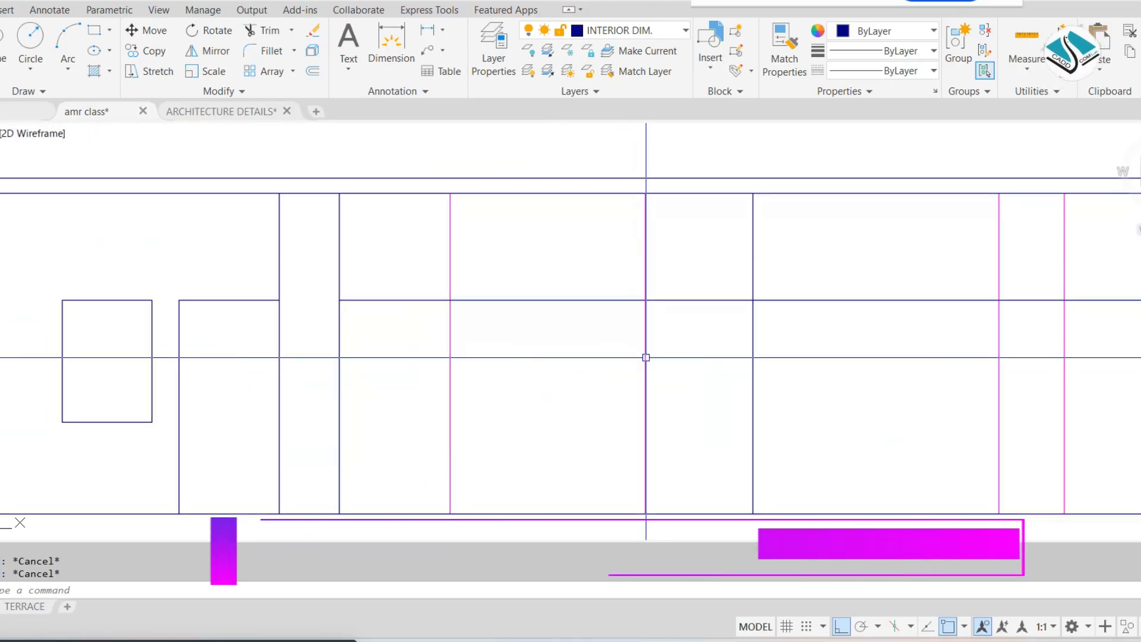
type("tr")
key("Return")
key("Return")
left_click(753, 241)
left_click(812, 243)
left_click(802, 333)
left_click(715, 244)
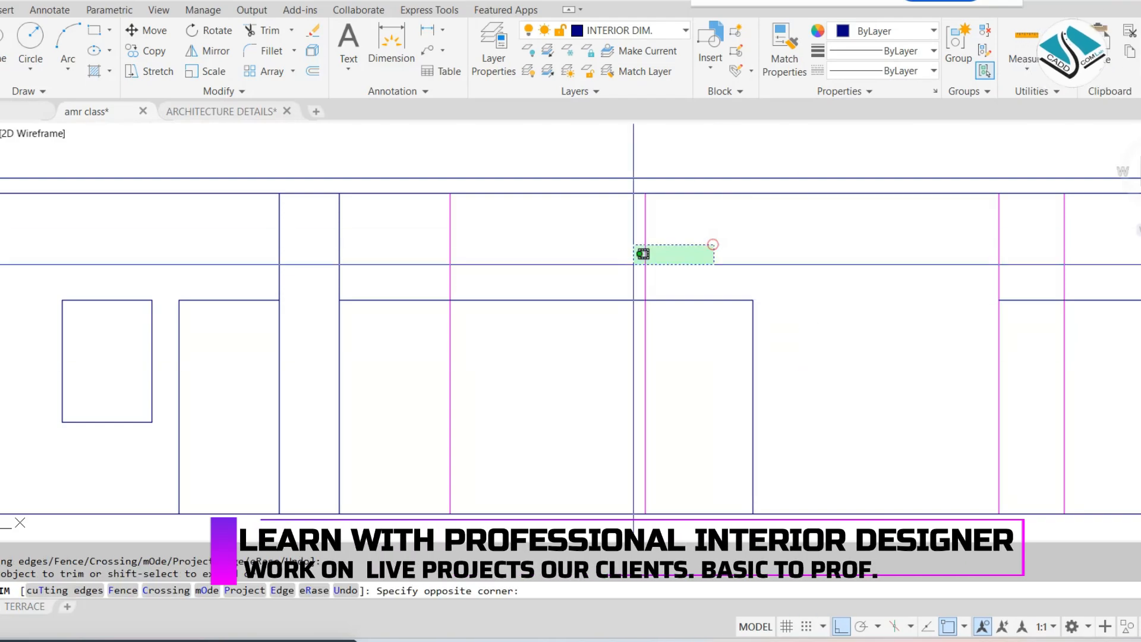
left_click(423, 268)
left_click(393, 258)
left_click(390, 336)
key("Escape")
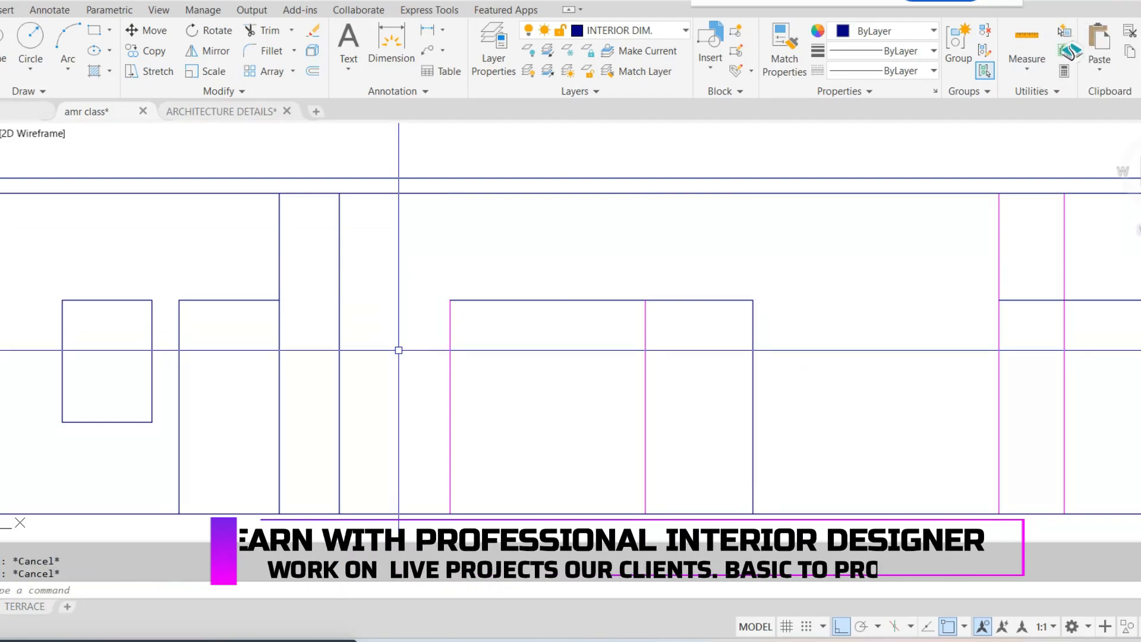
Offset the first floor elevation's base line upward by 2'6" for the DW window sill
type("o")
key("Return")
type("2'6\"")
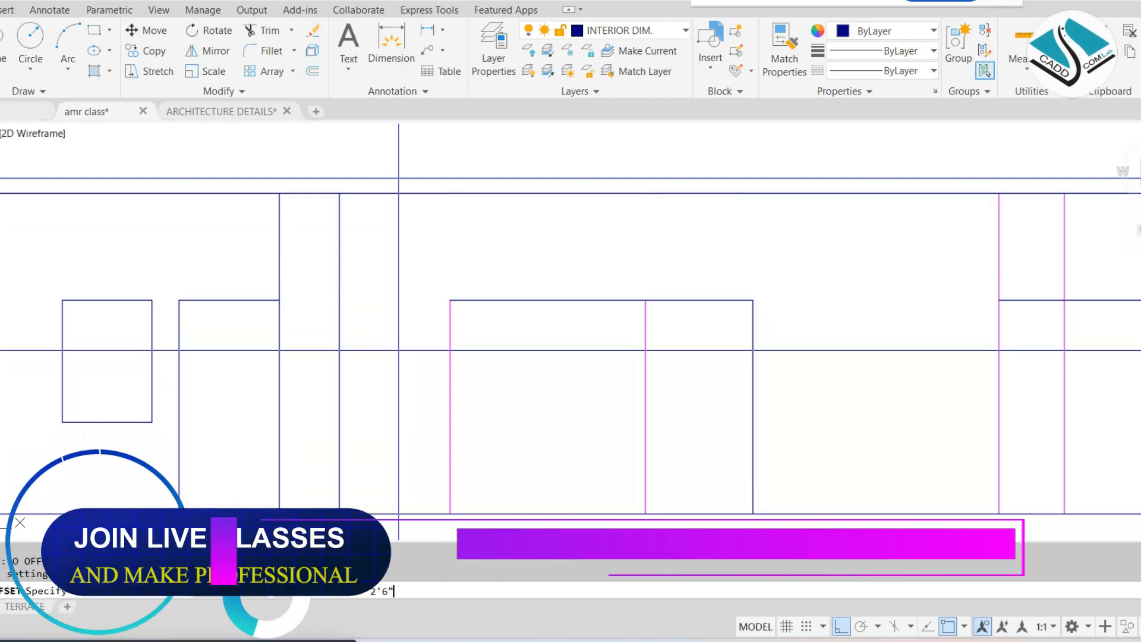
key("Return")
left_click(507, 513)
left_click(515, 497)
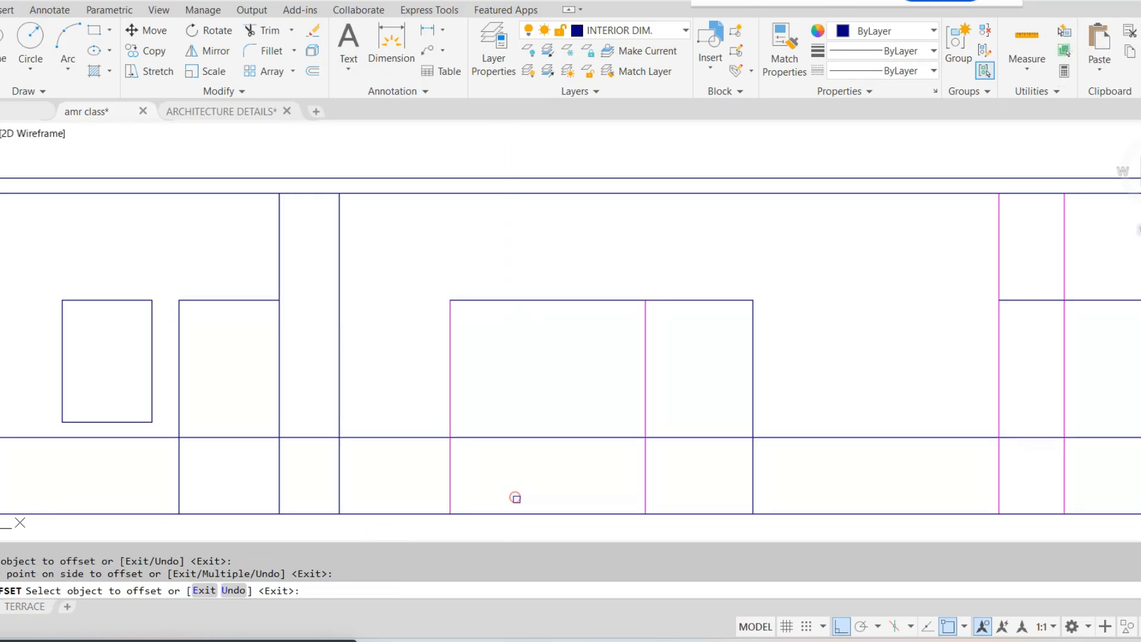
key("Escape")
Trim the sill line to the DW window's width and erase the leftover piece beyond the door
type("tr")
key("Return")
left_click(543, 474)
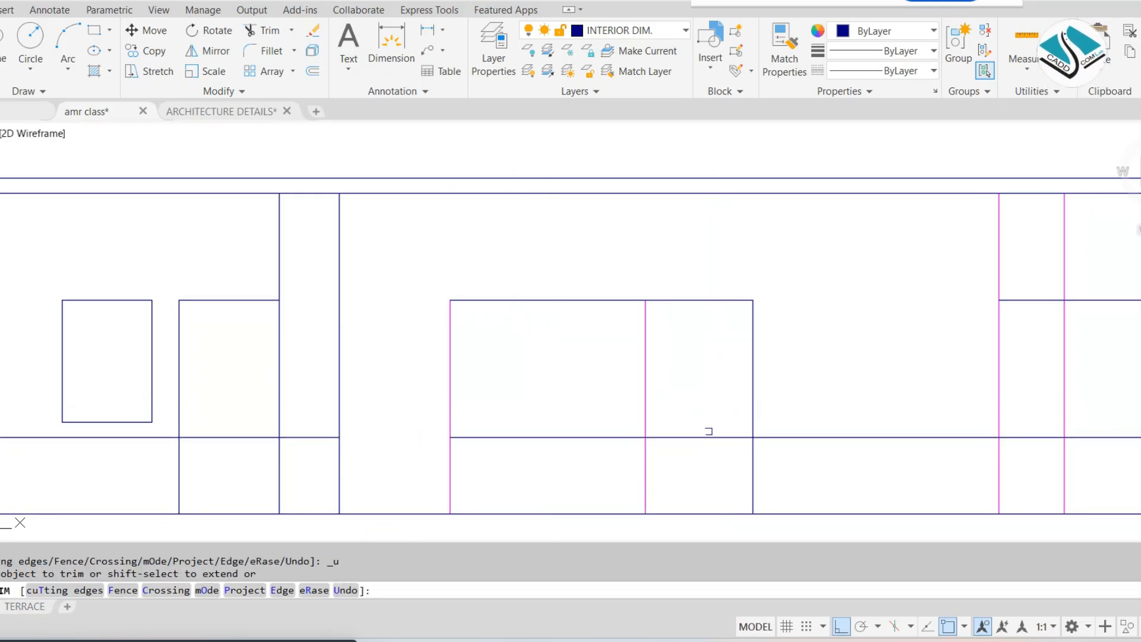
left_click(709, 436)
key("Escape")
left_click(861, 413)
left_click(797, 467)
type("e")
key("Return")
key("Escape")
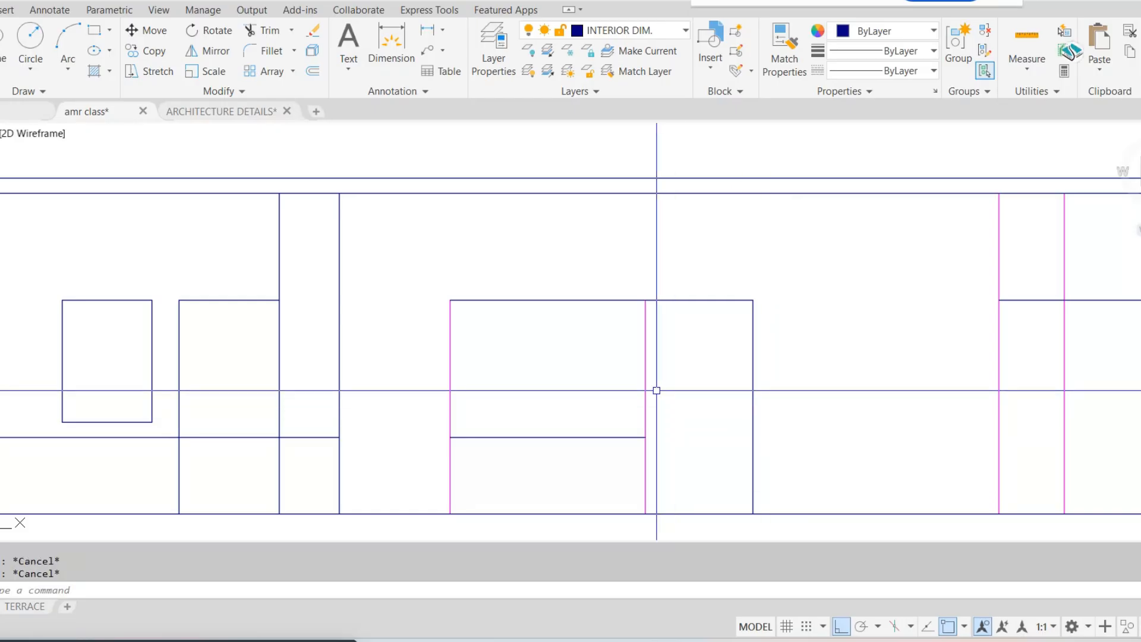
Trim the DW window's outer jamb line below the sill
type("tr")
key("Return")
left_click(507, 453)
left_click(389, 467)
key("Escape")
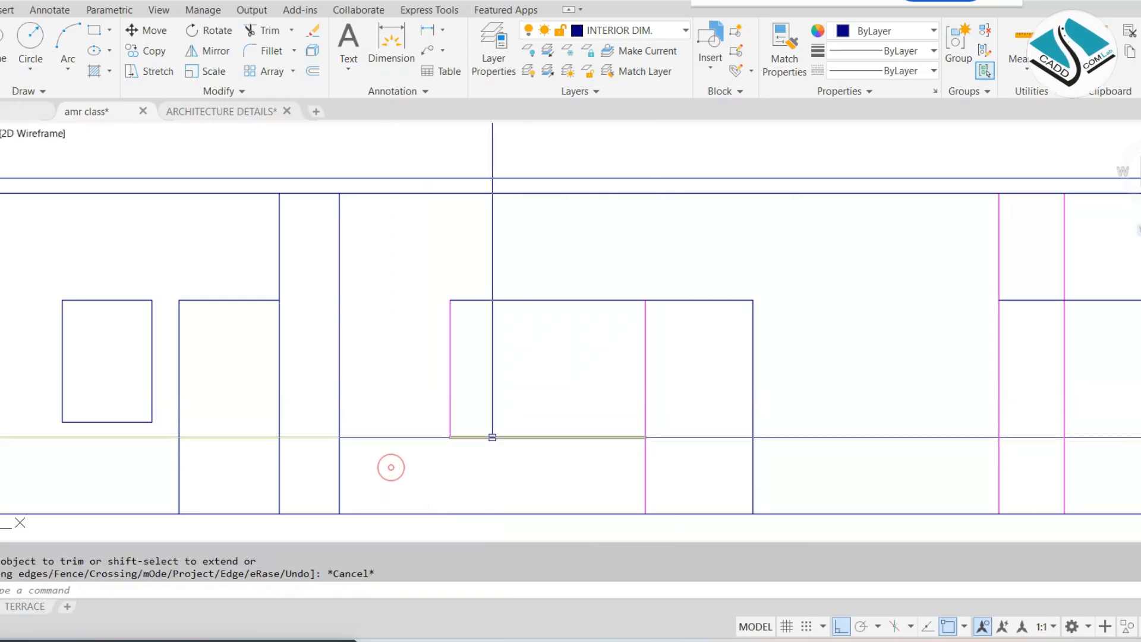
key("Escape")
Erase the leftover sill line on the other side of the wall strip, below the small window
scroll(508, 418, "down", 5)
scroll(392, 442, "up", 8)
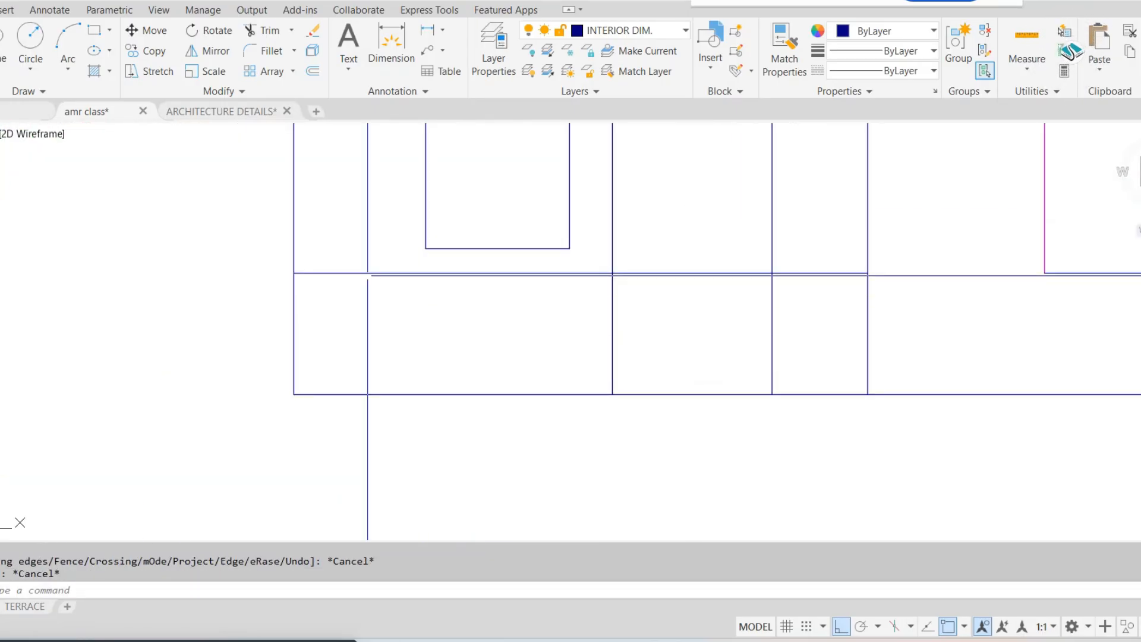
left_click(388, 427)
type("e")
key("Return")
Check the W6 window on the first floor plan and offset its line at lintel height upward by 1'6" on the elevation
scroll(597, 300, "down", 9)
middle_click_drag(636, 301, 503, 574)
scroll(583, 262, "up", 4)
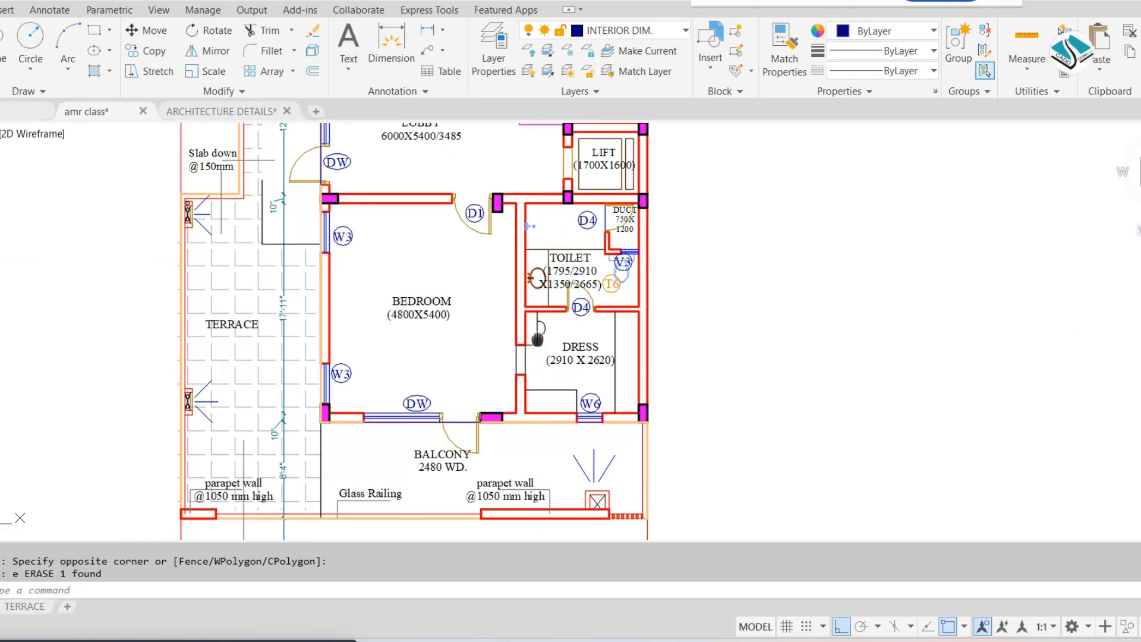
middle_click_drag(537, 336, 551, 188)
scroll(552, 190, "down", 2)
scroll(600, 321, "down", 2)
middle_click_drag(621, 392, 581, 182)
scroll(548, 292, "up", 8)
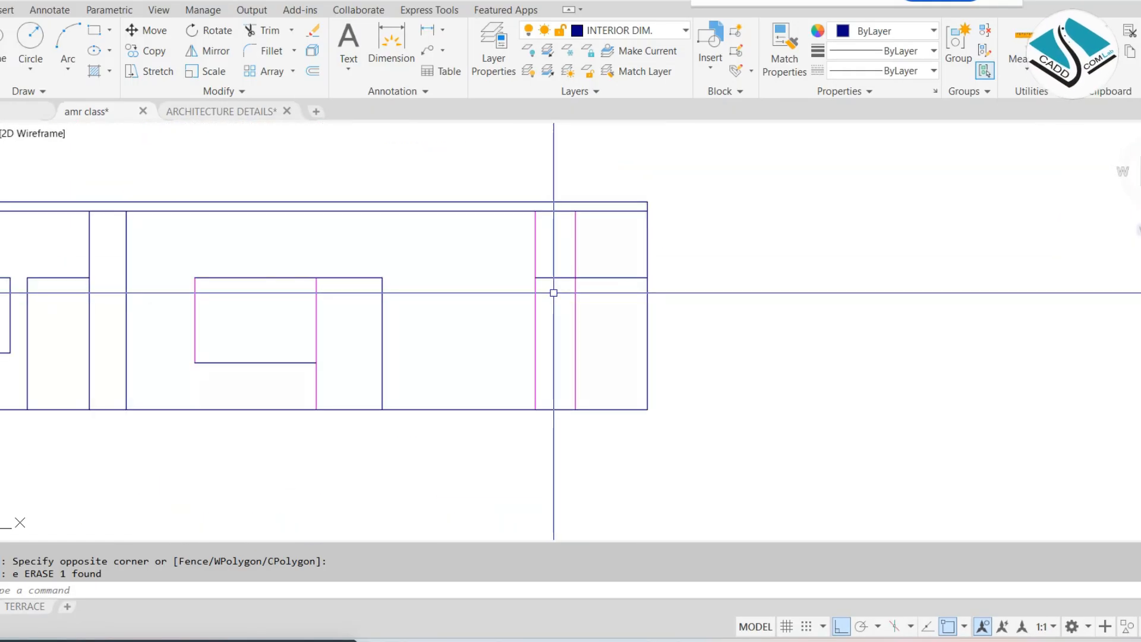
key("Escape")
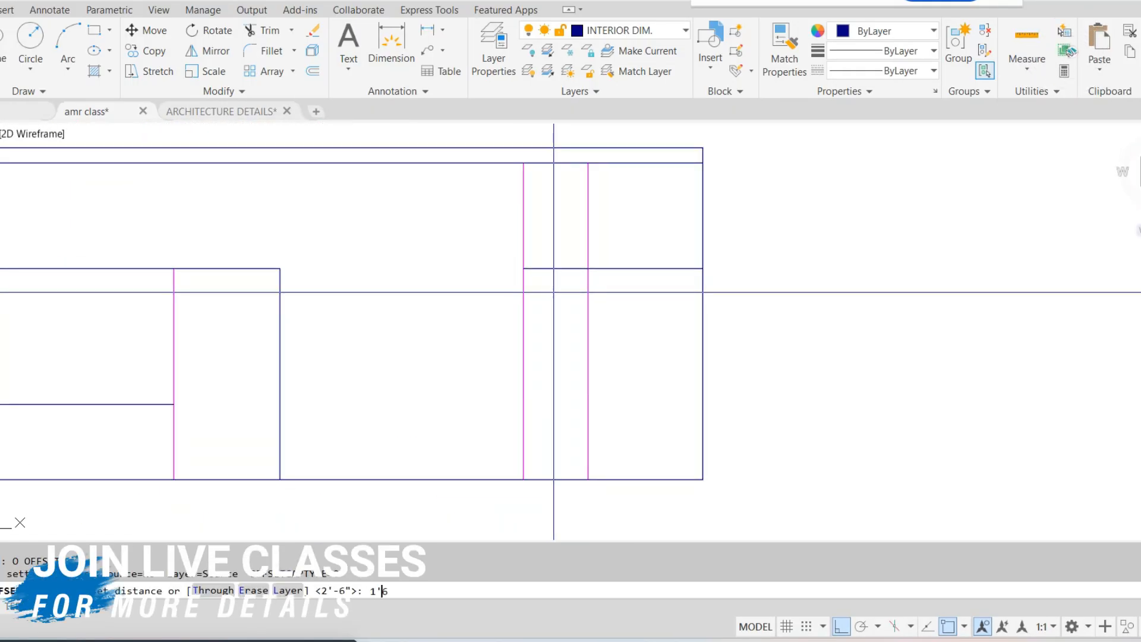
key("Return")
left_click(639, 268)
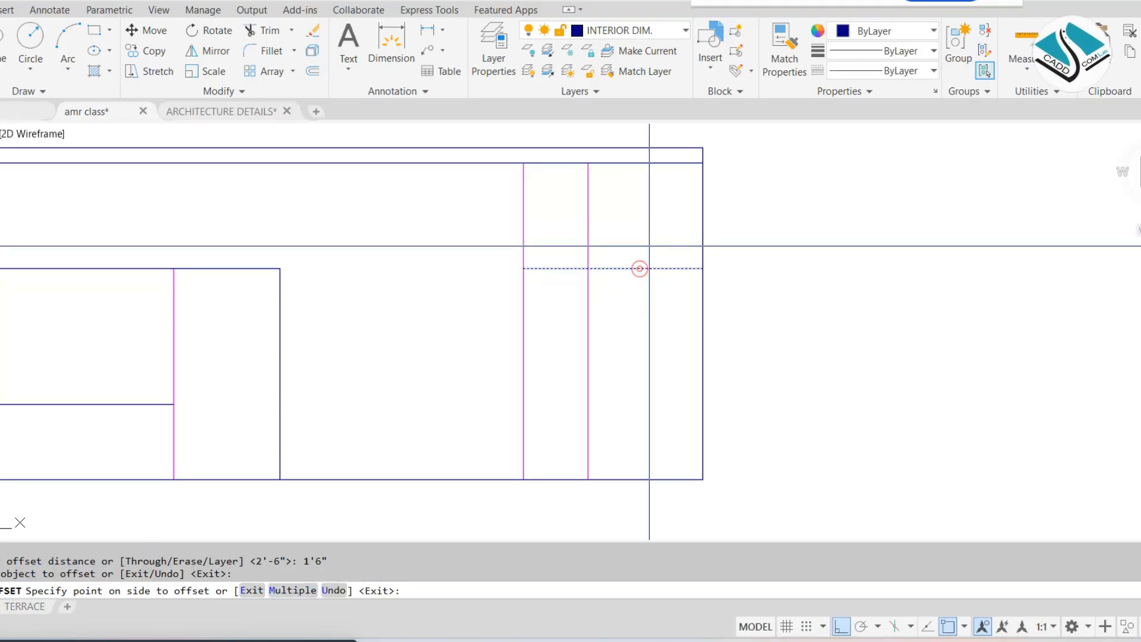
left_click(650, 247)
key("Escape")
key("Escape")
Trim the W6 jamb and horizontal lines down to a small rectangular window opening between the offset line and the lintel line
type("tr")
key("Return")
key("Return")
left_click(630, 186)
left_click(467, 207)
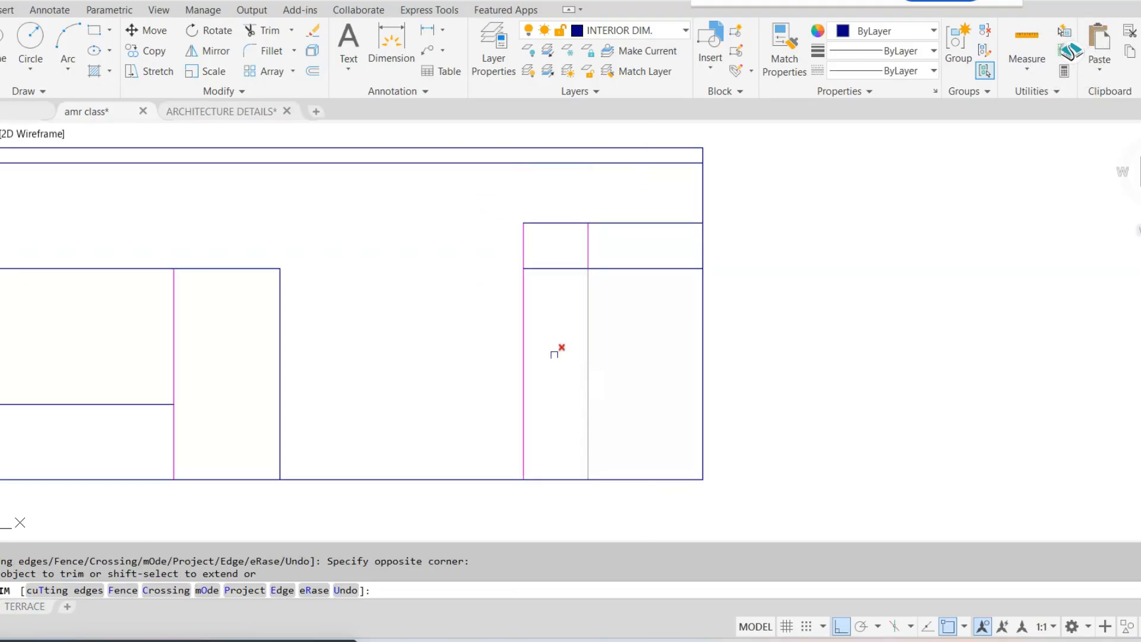
key("Escape")
scroll(510, 297, "down", 4)
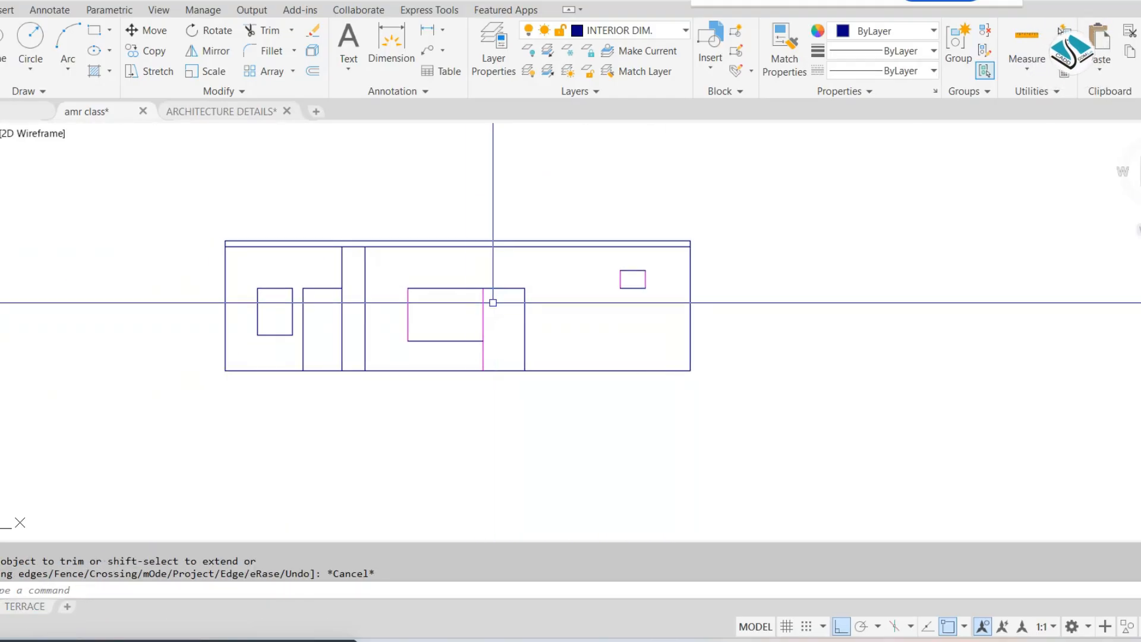
Erase the sheet border and title block around the second floor and terrace plans
scroll(469, 304, "up", 4)
scroll(477, 302, "down", 6)
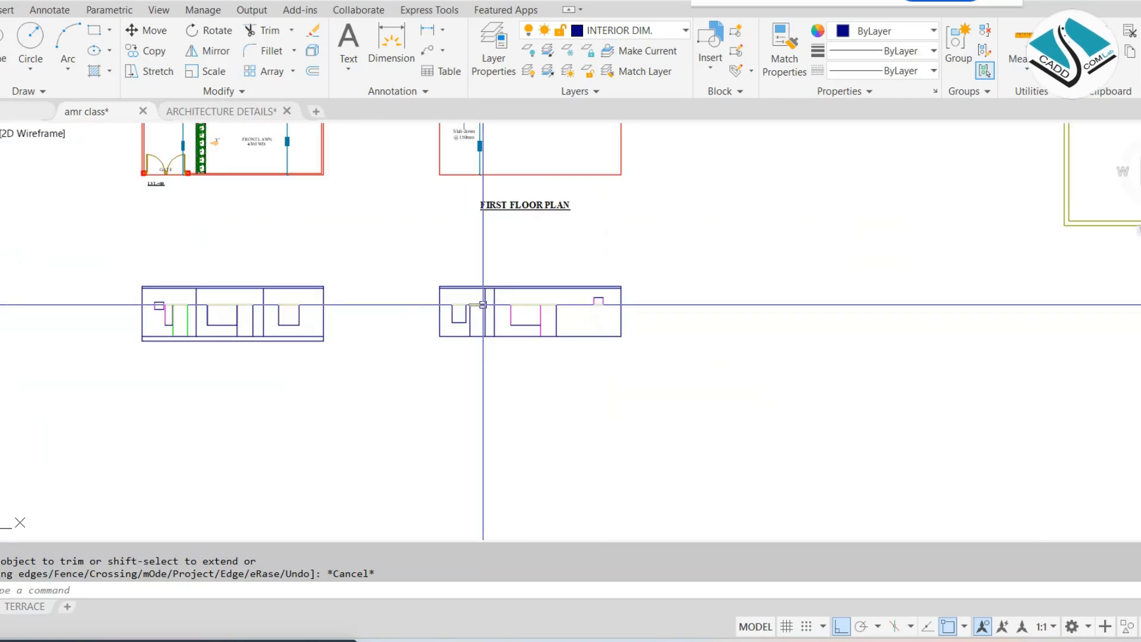
key("Escape")
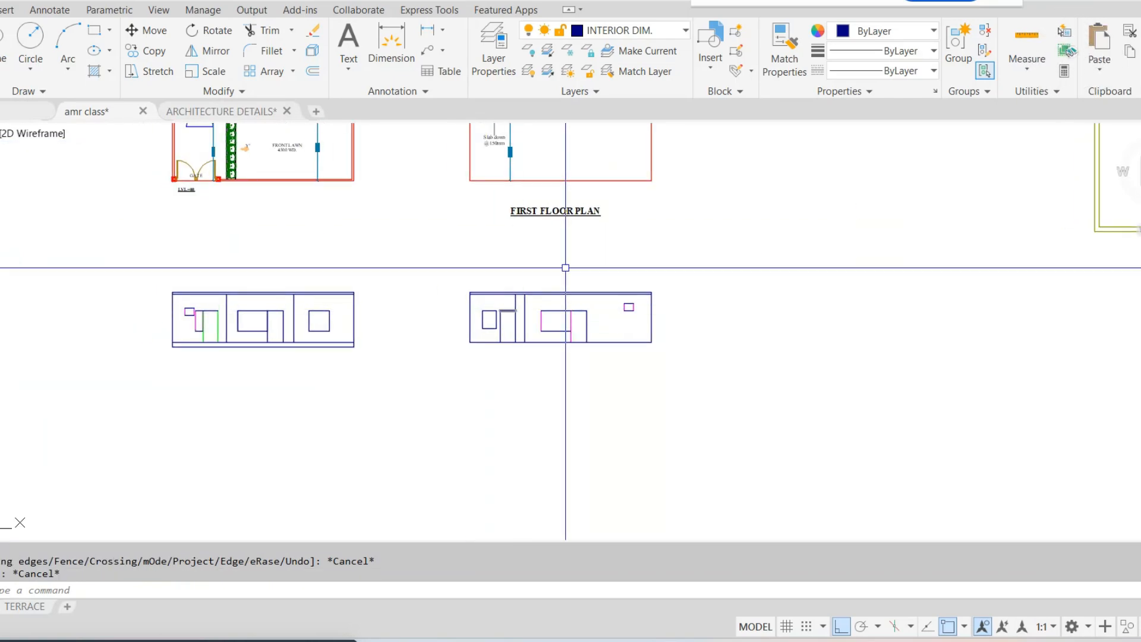
middle_click_drag(575, 255, 511, 359)
scroll(511, 358, "down", 2)
middle_click_drag(706, 292, 477, 287)
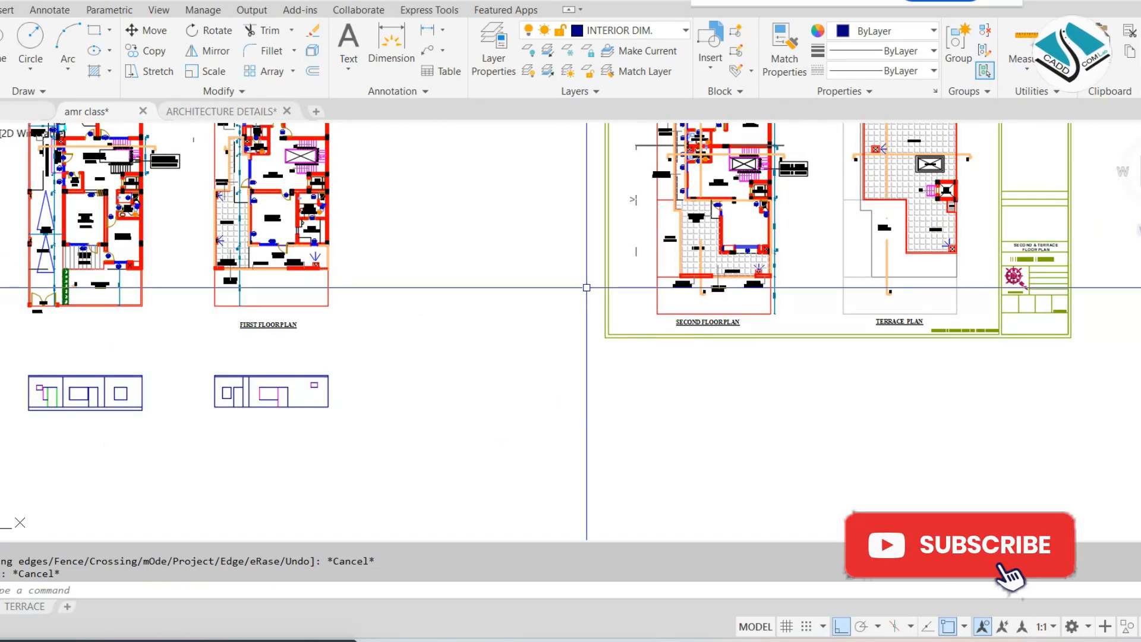
middle_click_drag(544, 348, 380, 428)
scroll(615, 316, "down", 2)
key("Escape")
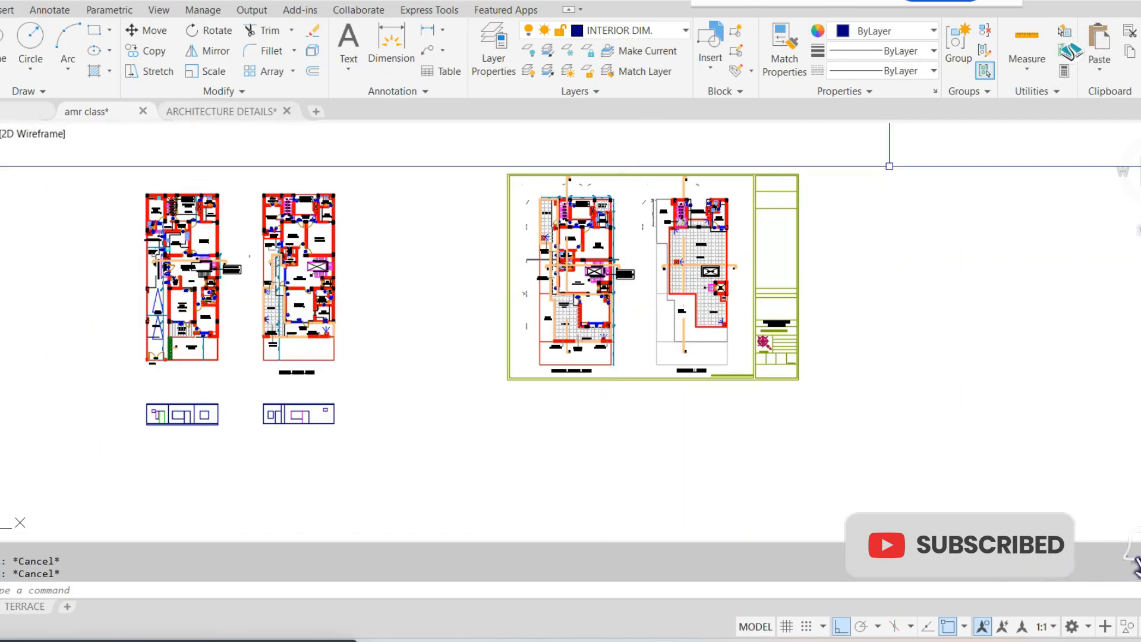
left_click(889, 166)
left_click(746, 433)
type("e")
key("Return")
scroll(632, 321, "up", 2)
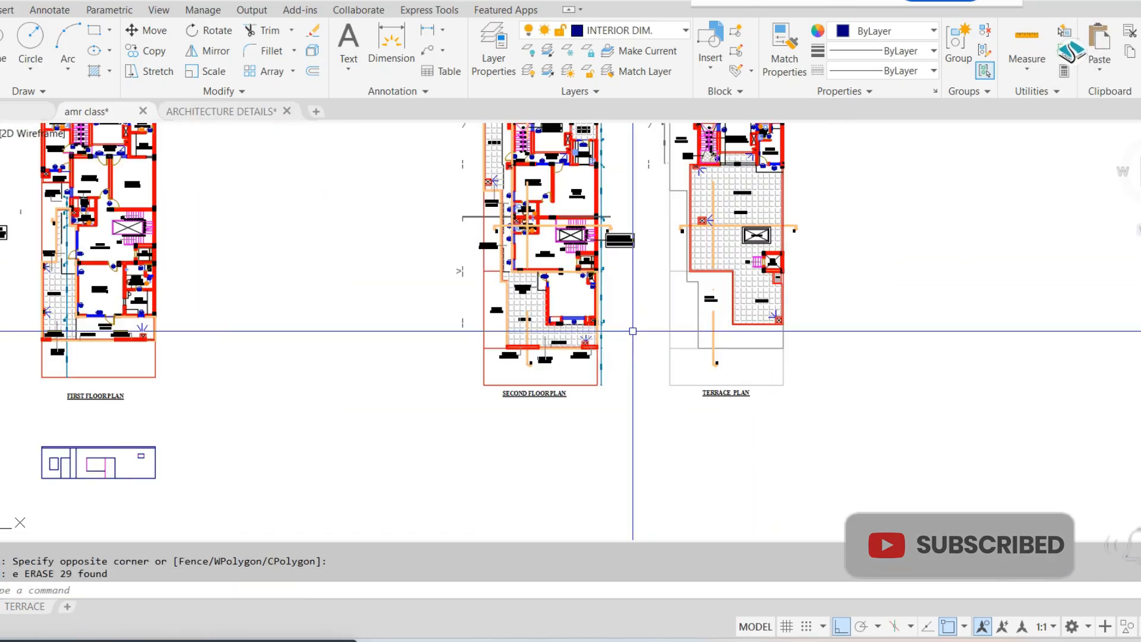
Erase the stray marks beside the second floor plan, its Y section line and the loose symbols above it
middle_click_drag(481, 189, 492, 265)
left_click(487, 187)
left_click(427, 434)
type("e")
key("Return")
left_click(567, 168)
scroll(590, 186, "up", 4)
left_click(338, 189)
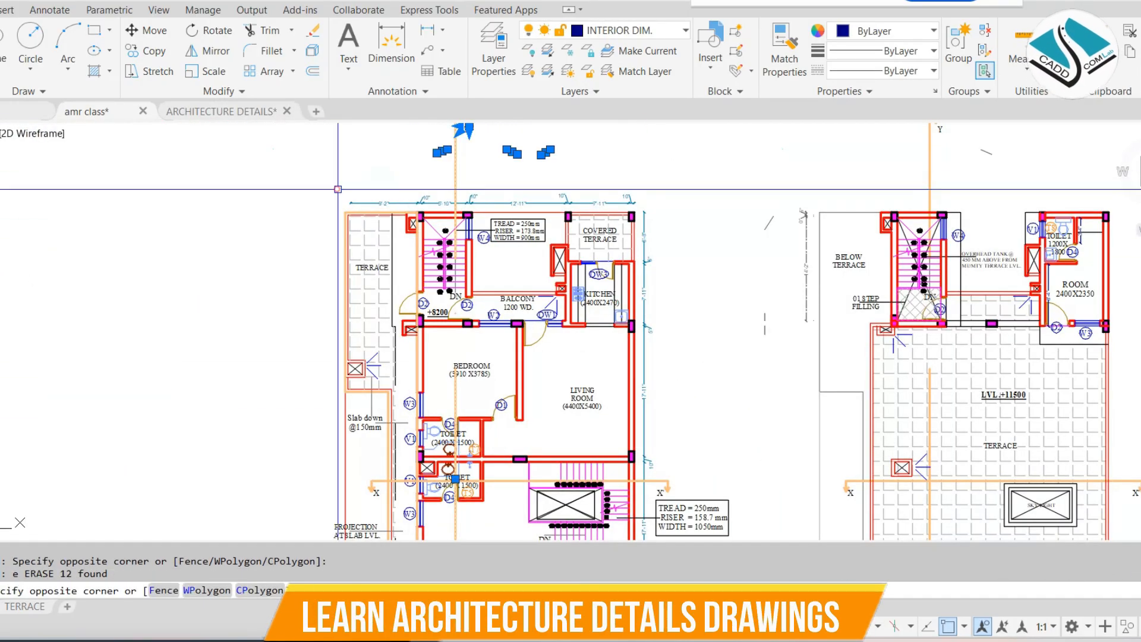
type("e")
key("Return")
Place a vertical construction line through the lobby's outer corner near W3 on the second floor plan
scroll(671, 158, "up", 2)
scroll(635, 164, "down", 2)
middle_click_drag(487, 239, 497, 155)
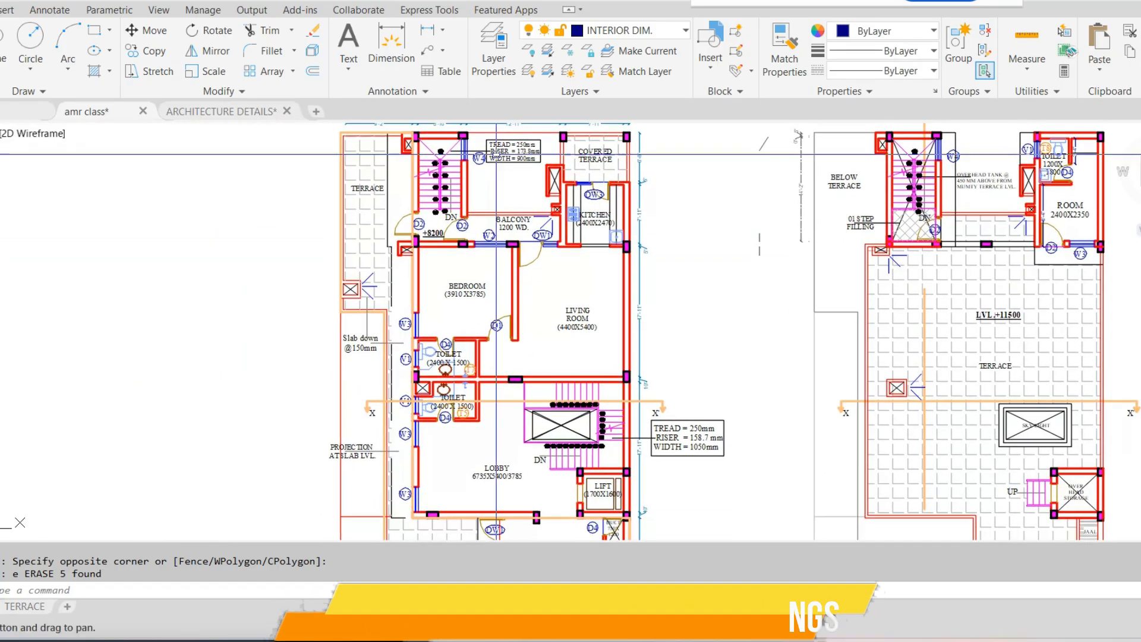
key("Return")
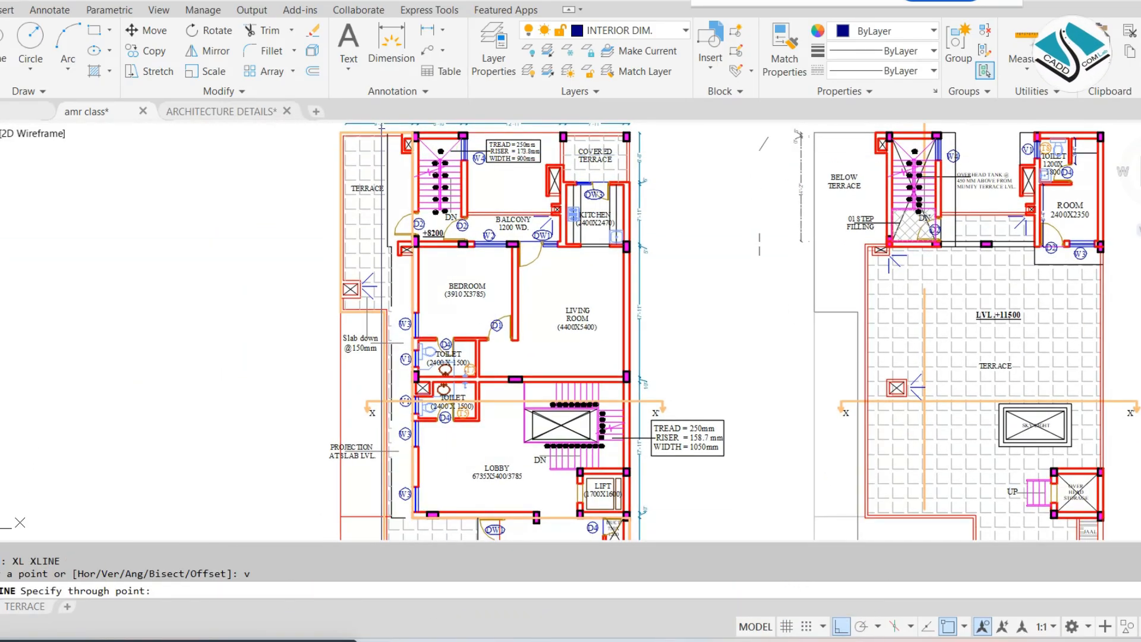
scroll(426, 266, "up", 2)
middle_click_drag(435, 373, 437, 150)
middle_click_drag(448, 398, 441, 143)
scroll(425, 267, "up", 4)
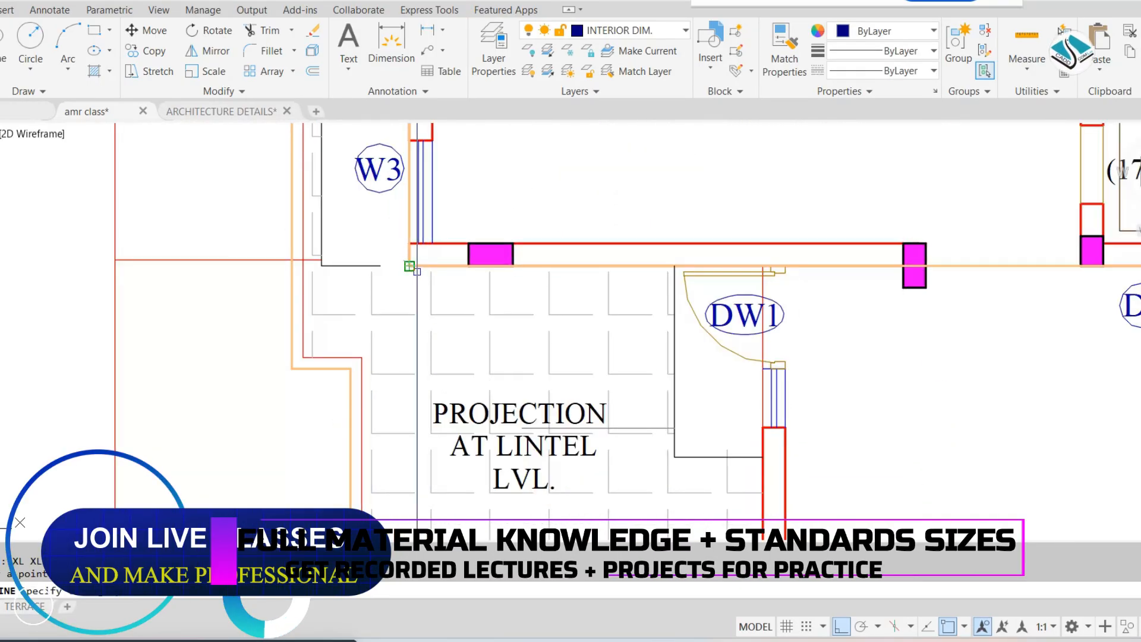
left_click(409, 265)
Place vertical construction lines through both outer side walls of the W1 front room on the second floor plan
scroll(496, 255, "down", 2)
middle_click_drag(565, 303, 428, 157)
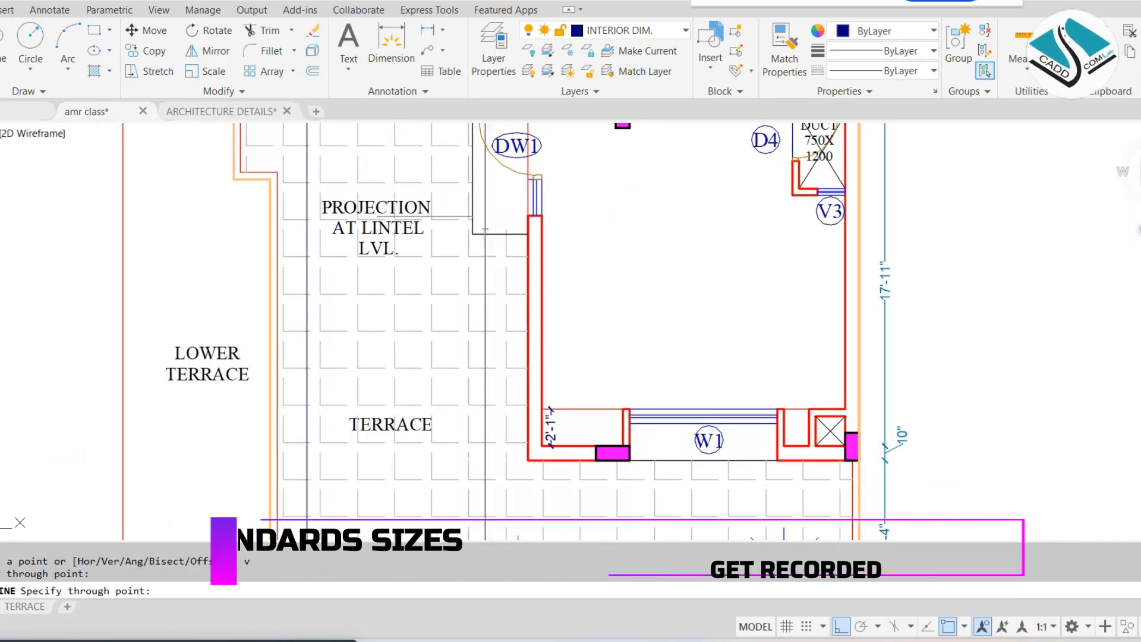
left_click(526, 455)
scroll(529, 416, "down", 3)
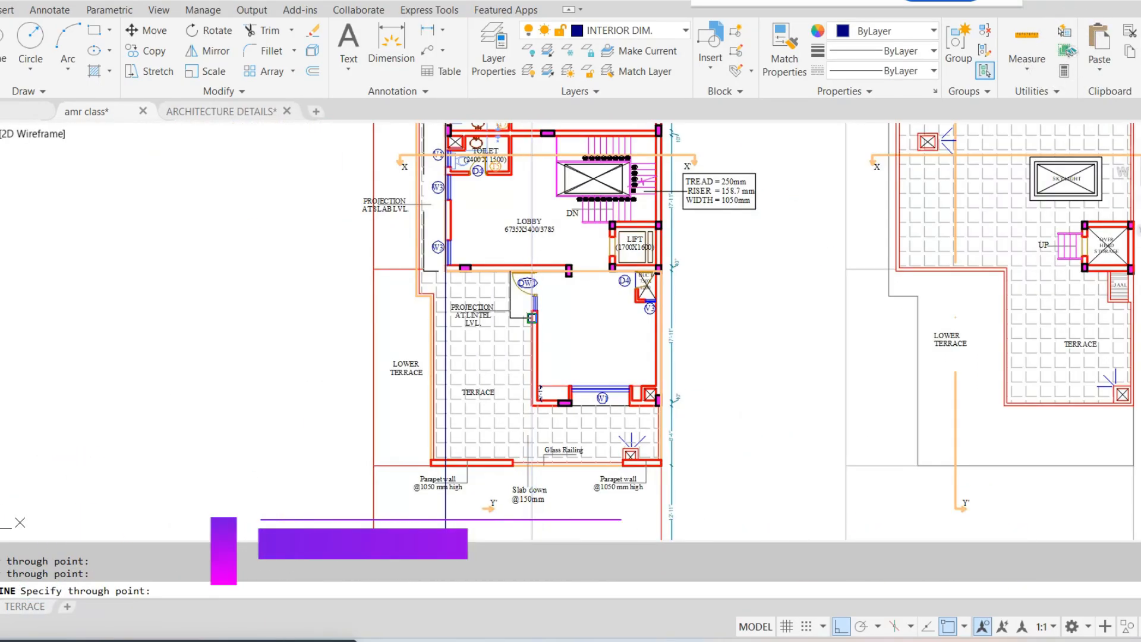
middle_click_drag(539, 432, 515, 284)
scroll(515, 283, "up", 2)
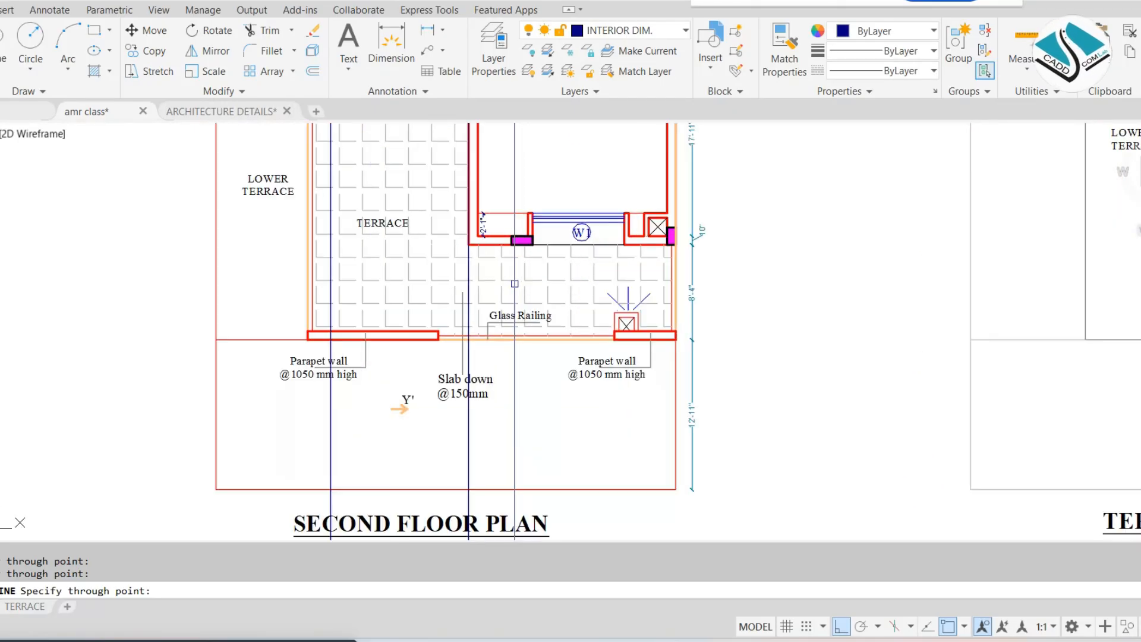
scroll(658, 226, "up", 2)
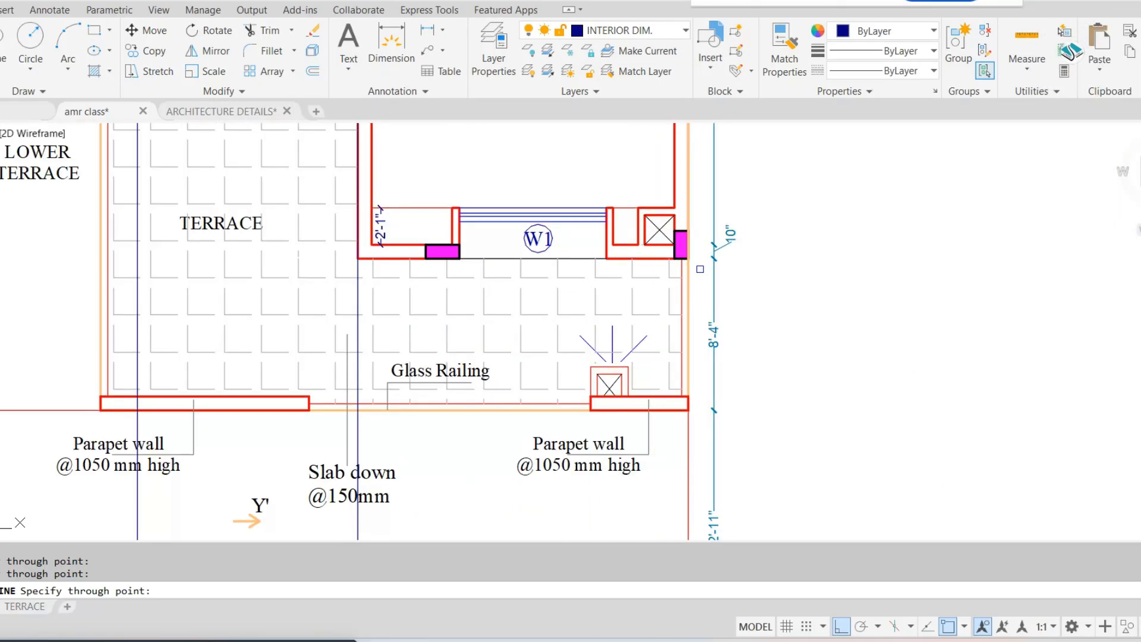
key("Escape")
Draw a horizontal base line from the first floor elevation's base across the second floor plan's construction lines
scroll(689, 258, "down", 6)
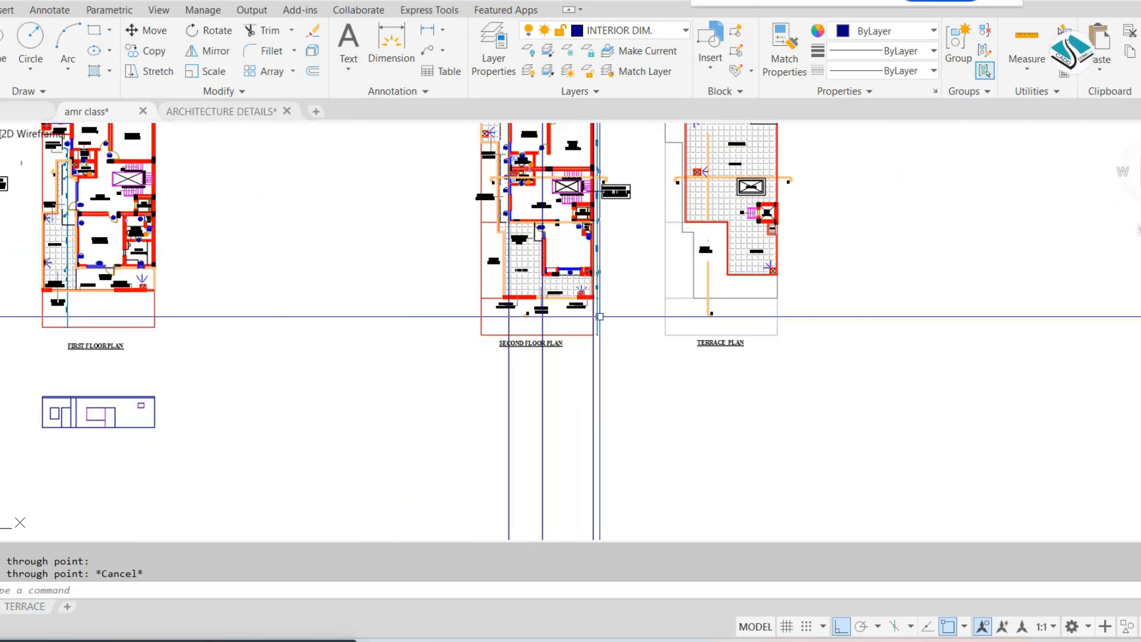
type("l")
key("Return")
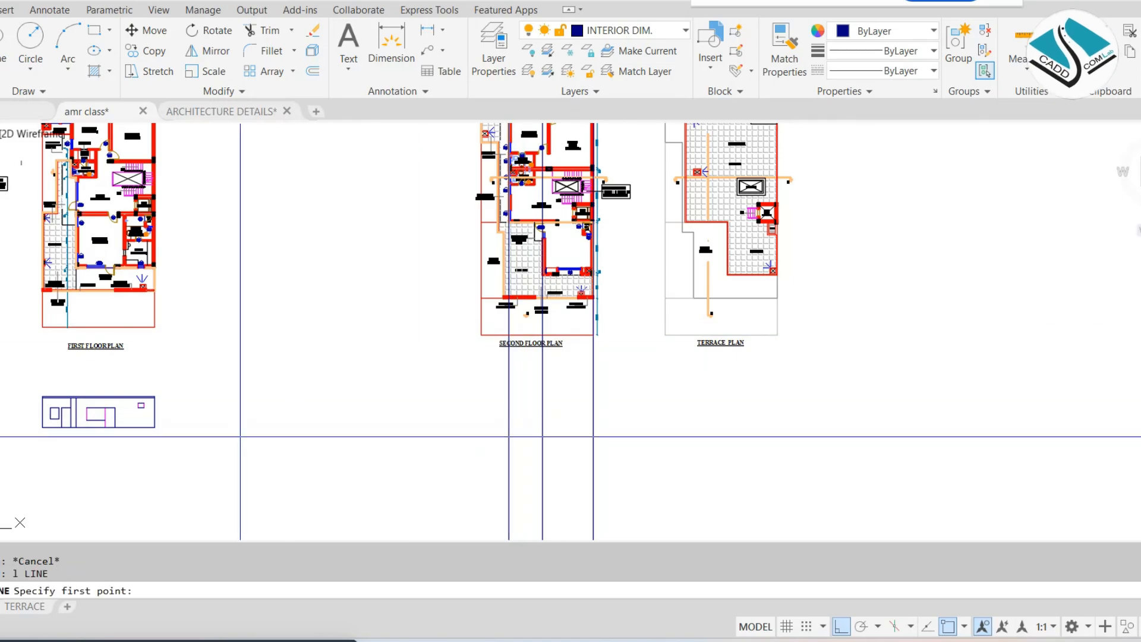
scroll(238, 440, "up", 4)
left_click(31, 413)
scroll(382, 420, "down", 2)
middle_click_drag(382, 420, 322, 403)
left_click(1009, 423)
key("Escape")
key("Escape")
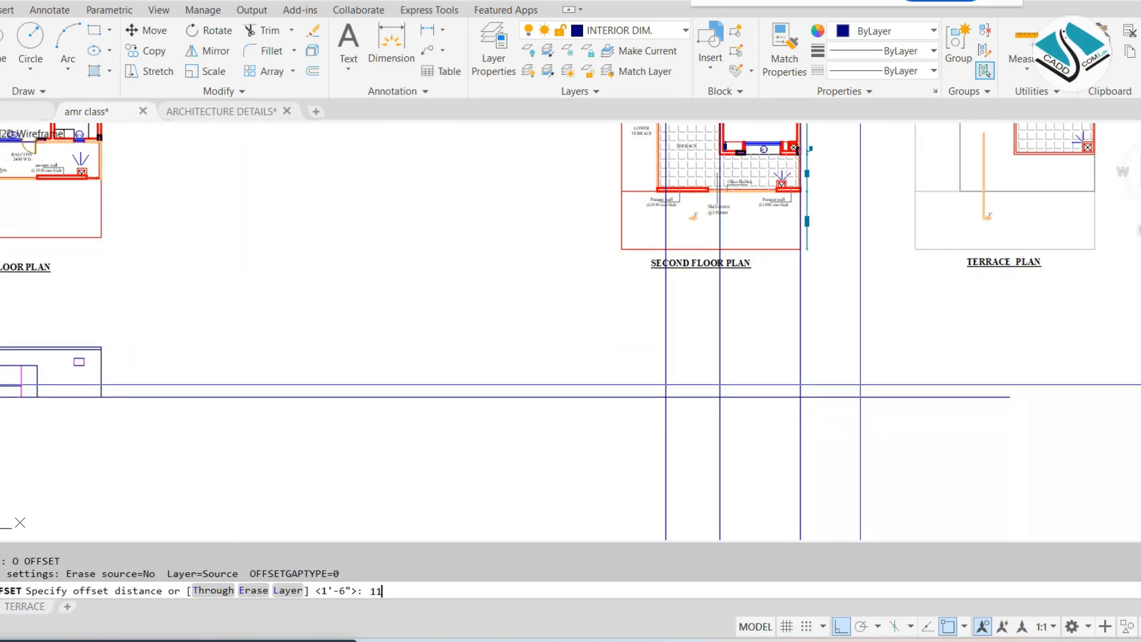
Offset the second floor elevation's base line upward by 11'
type("'")
key("Return")
left_click(816, 397)
left_click(822, 379)
key("Escape")
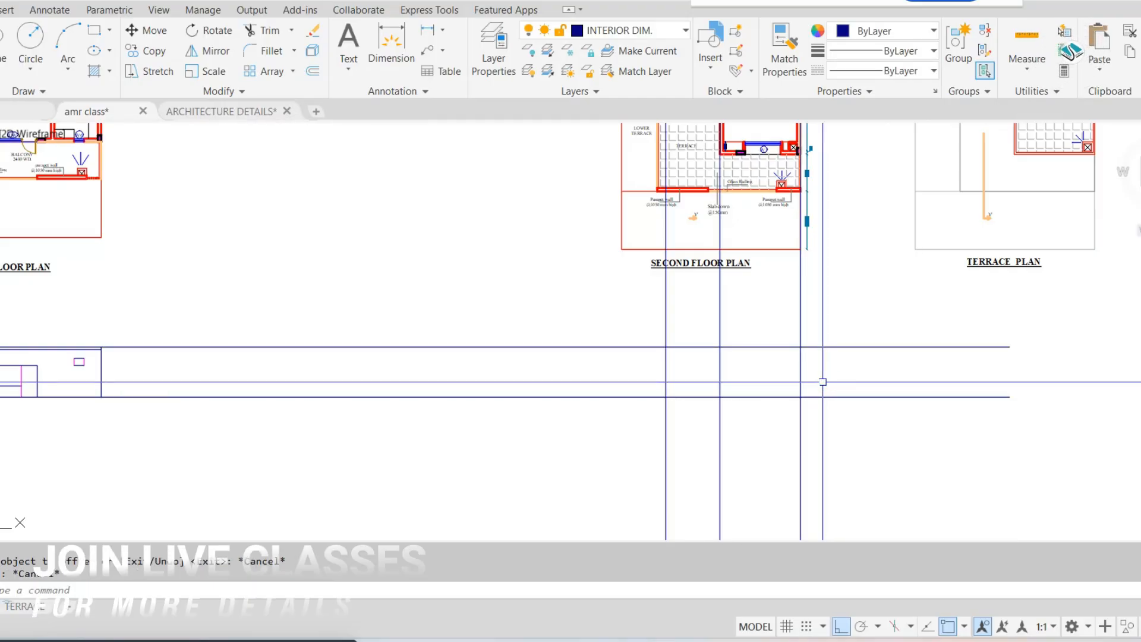
Trim the construction lines and both horizontal lines to form the second floor elevation's rectangular outline with its dividing wall line
type("tr")
key("Return")
left_click(532, 312)
left_click(553, 443)
left_click(571, 477)
left_click(886, 497)
left_click(891, 341)
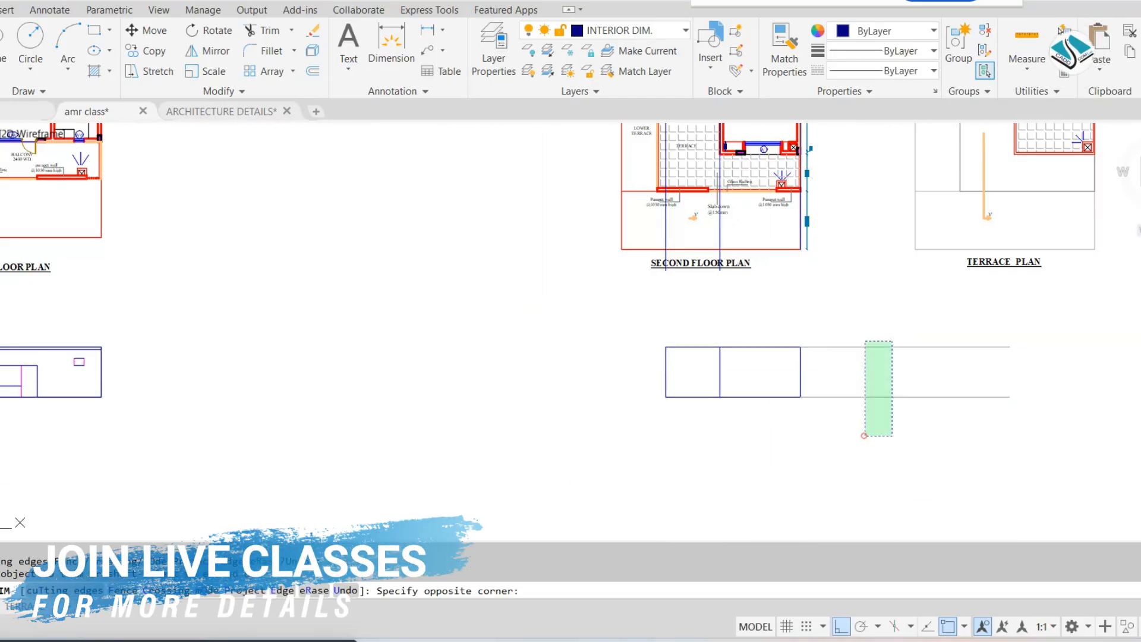
left_click(866, 436)
key("Escape")
key("Escape")
key("Escape")
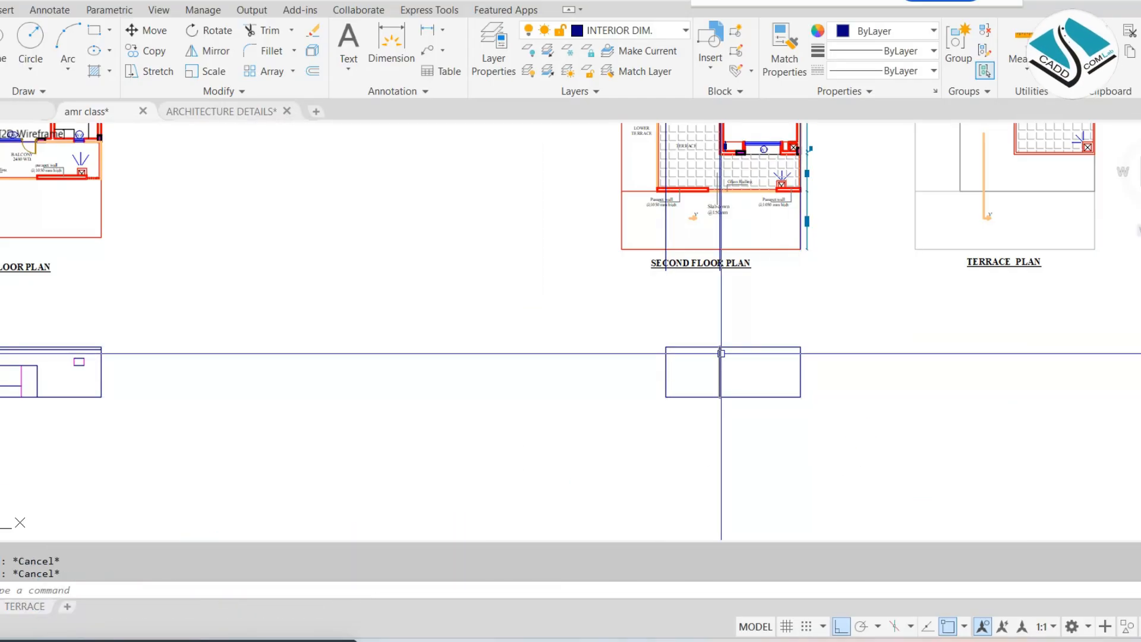
Offset the top line of the second floor elevation downward by 6"
scroll(720, 353, "up", 2)
type("o")
key("Return")
type("6")
key("Return")
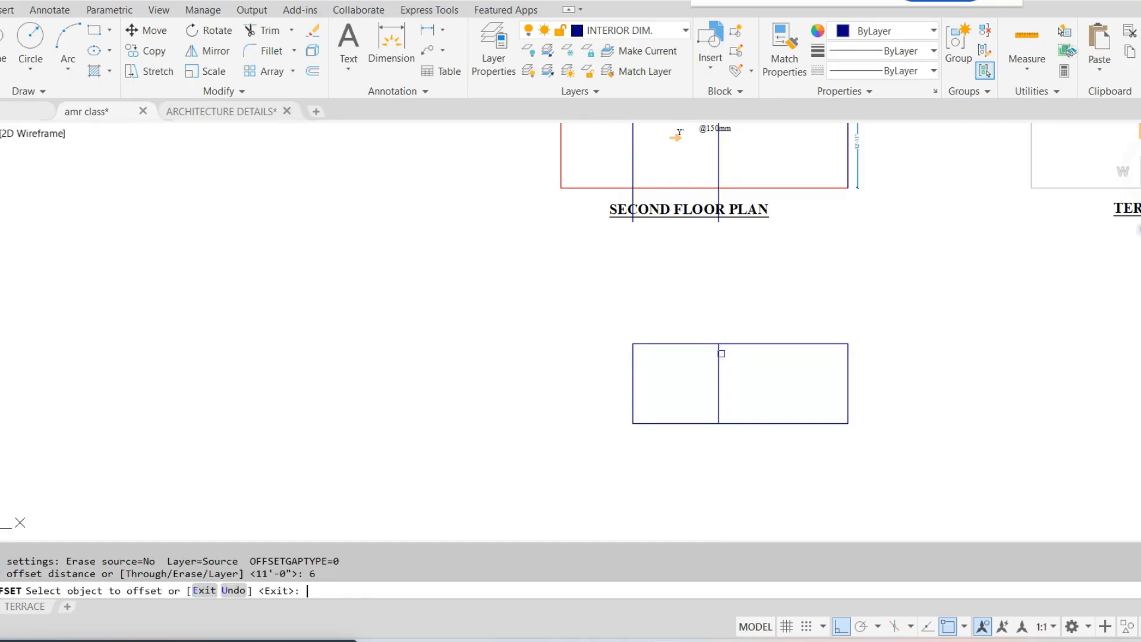
left_click(737, 343)
left_click(749, 367)
key("Escape")
key("Escape")
Trim the dividing wall line's short piece between the two top lines of the second floor elevation
type("tr")
key("Return")
key("Return")
scroll(724, 346, "up", 8)
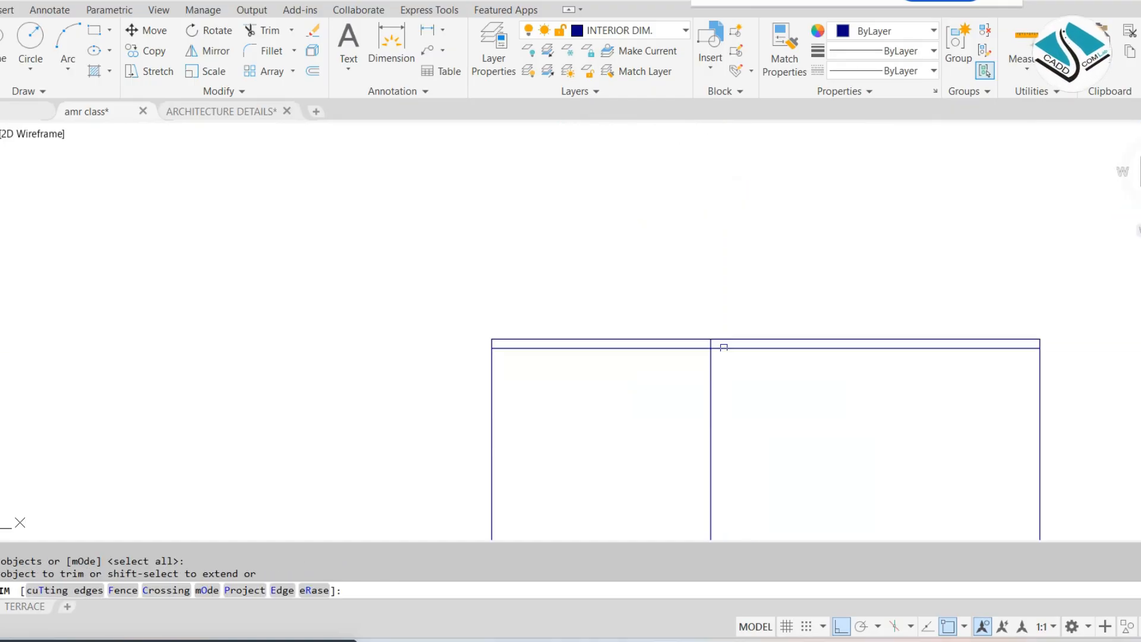
left_click(733, 345)
key("Escape")
Erase the three leftover vertical construction lines running through the second floor plan
scroll(657, 339, "down", 10)
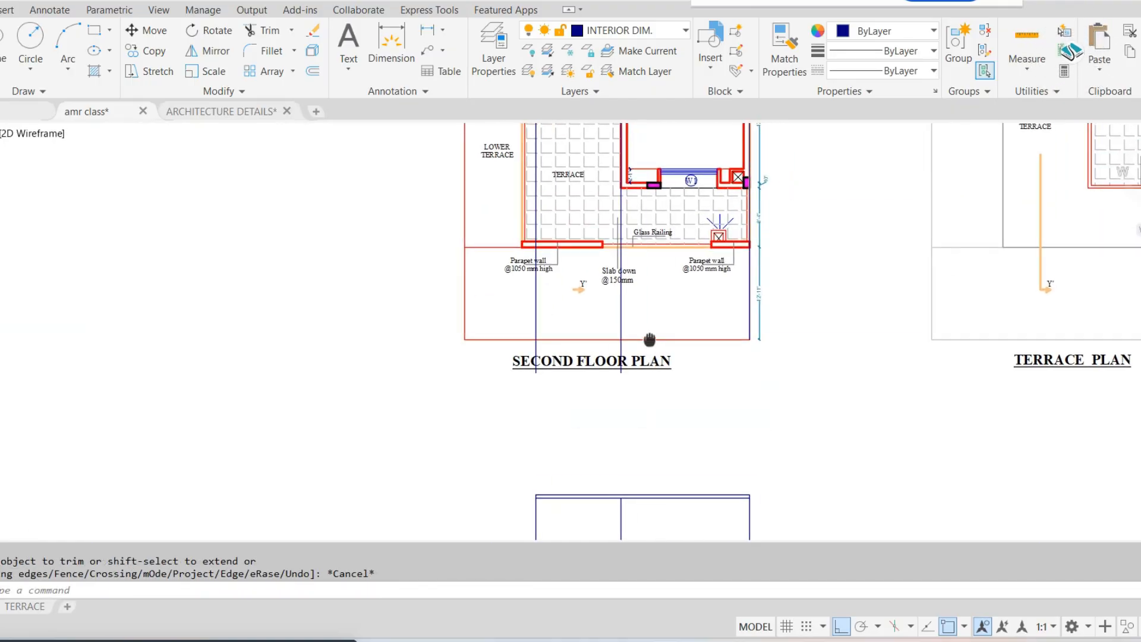
middle_click_drag(621, 177, 615, 372)
left_click(734, 248)
left_click(477, 211)
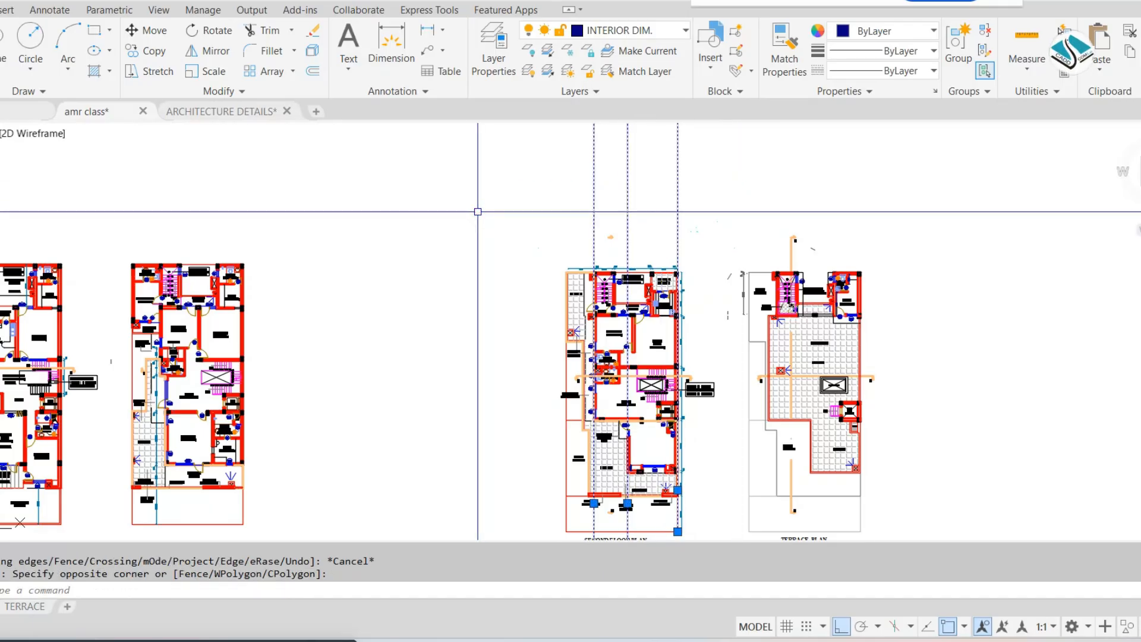
type("e")
key("Return")
scroll(601, 196, "up", 4)
key("Escape")
Erase the section marker above the second floor plan
scroll(622, 177, "down", 2)
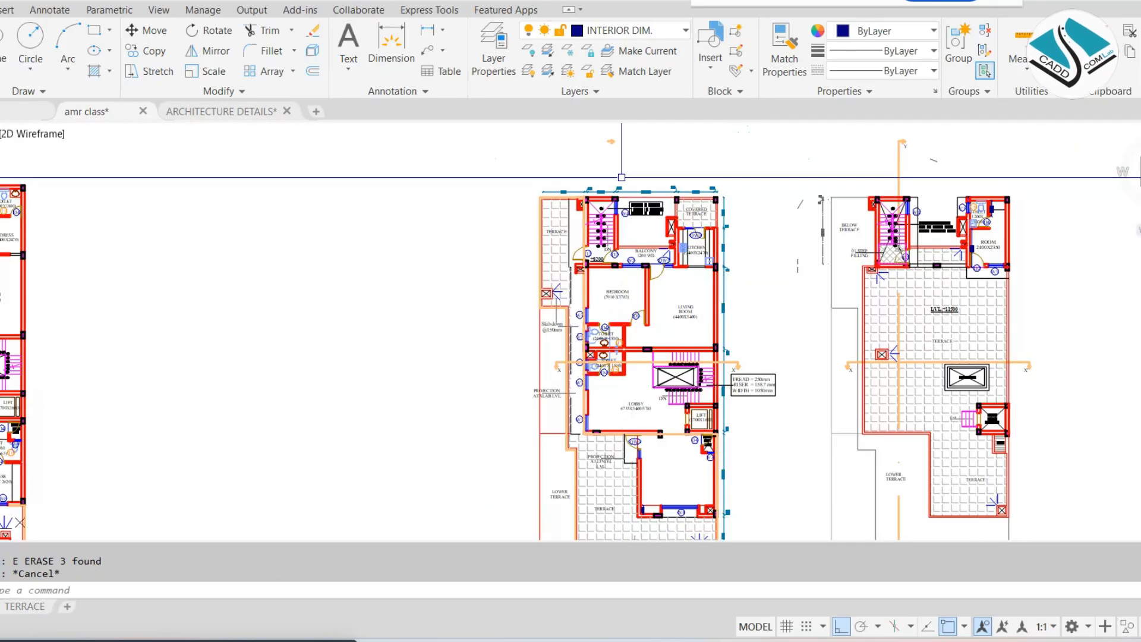
scroll(621, 177, "up", 2)
left_click(654, 127)
left_click(541, 150)
type("e")
key("Return")
Examine the second floor plan from the rear staircase down to the front terrace for walls and openings that face the front
middle_click_drag(662, 358, 619, 222)
middle_click_drag(513, 199, 516, 235)
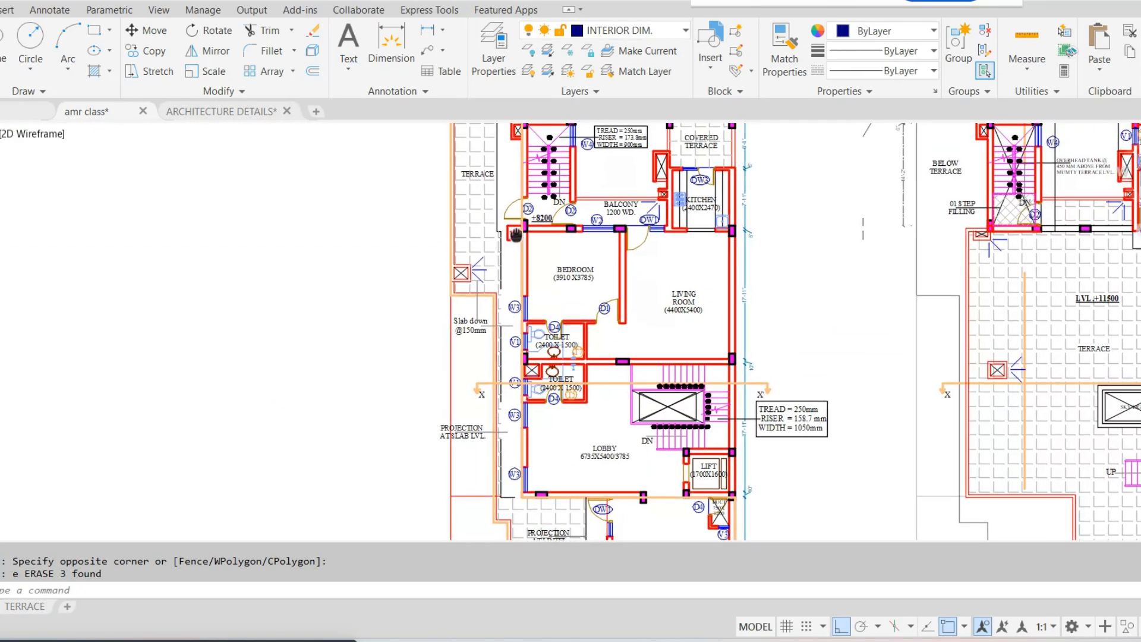
scroll(528, 181, "up", 2)
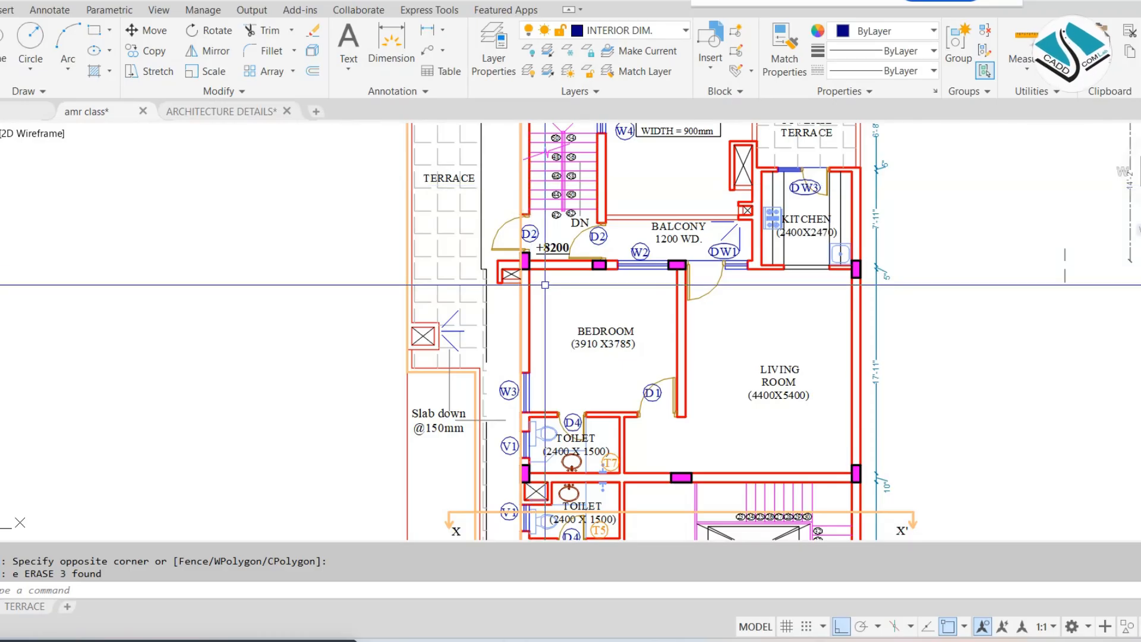
middle_click_drag(453, 209, 461, 265)
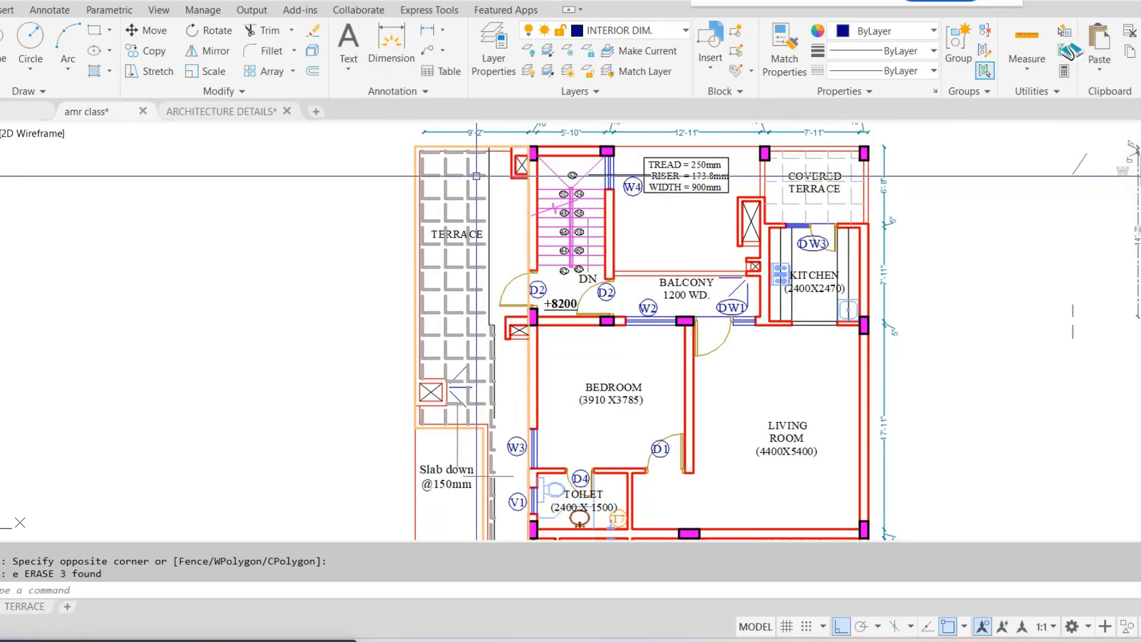
middle_click_drag(534, 333, 518, 199)
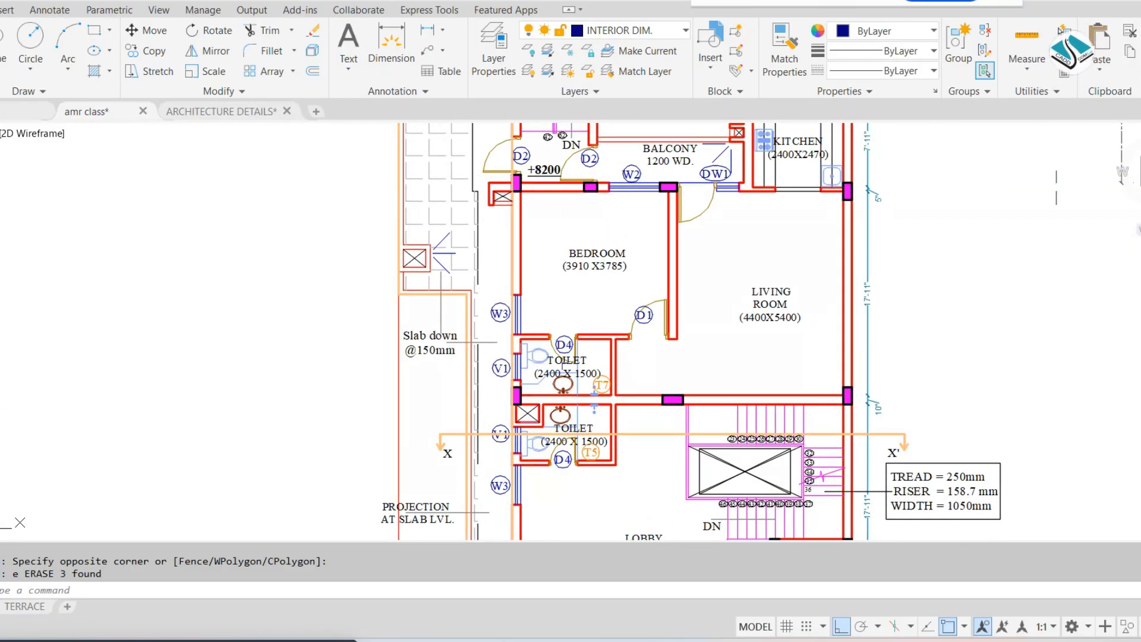
middle_click_drag(552, 422, 524, 208)
mouse_move(502, 365)
middle_mouse_down()
mouse_move(491, 254)
mouse_move(466, 254)
mouse_move(456, 214)
middle_mouse_up()
middle_click_drag(557, 400, 539, 266)
scroll(539, 266, "down", 2)
scroll(511, 475, "down", 4)
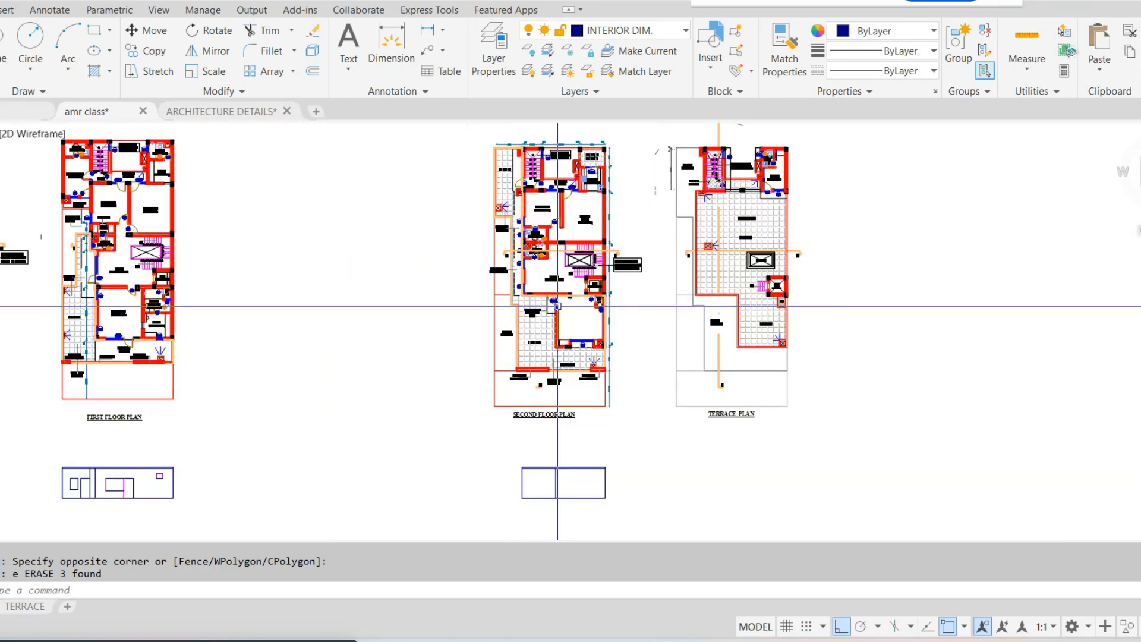
scroll(557, 306, "up", 2)
scroll(541, 377, "up", 2)
scroll(587, 408, "down", 1)
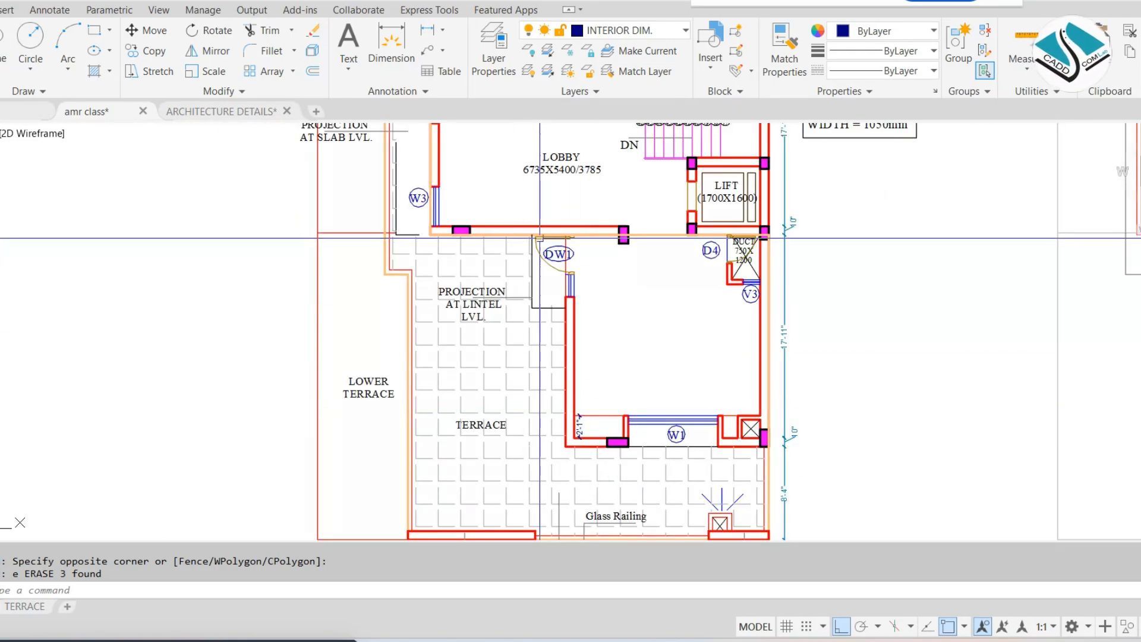
middle_click_drag(555, 341, 512, 196)
mouse_move(572, 390)
middle_mouse_down()
mouse_move(527, 255)
mouse_move(527, 187)
middle_mouse_up()
scroll(527, 187, "down", 2)
middle_click_drag(573, 159, 588, 246)
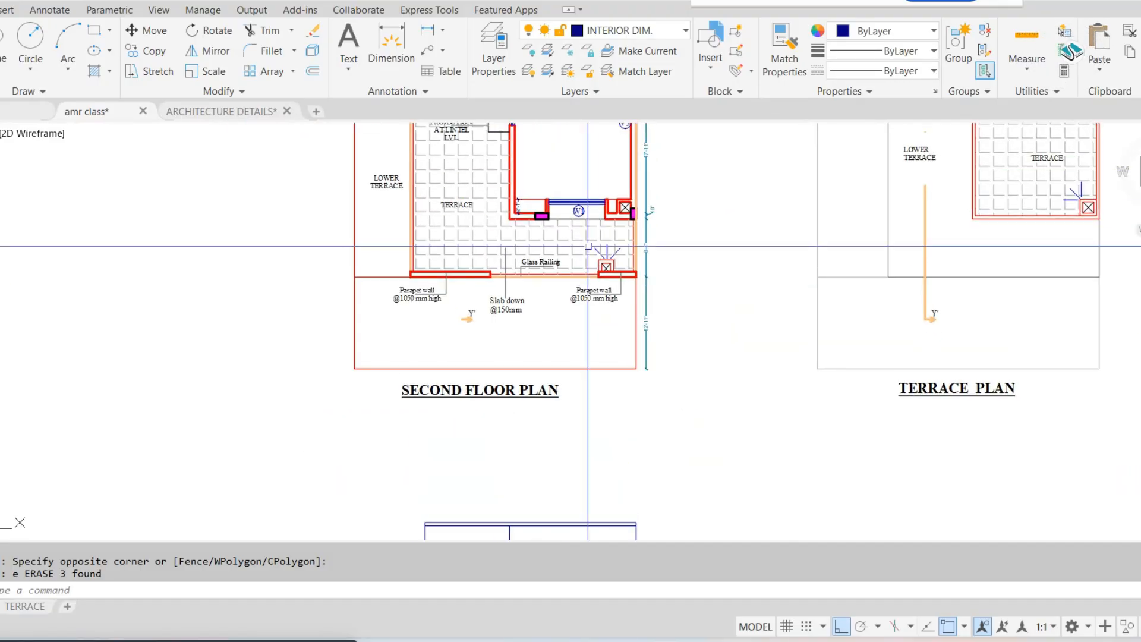
Place vertical construction lines through both sides of window W1 on the second floor plan, down across its elevation
scroll(580, 210, "up", 1)
type("xl")
key("Return")
type("v")
key("Return")
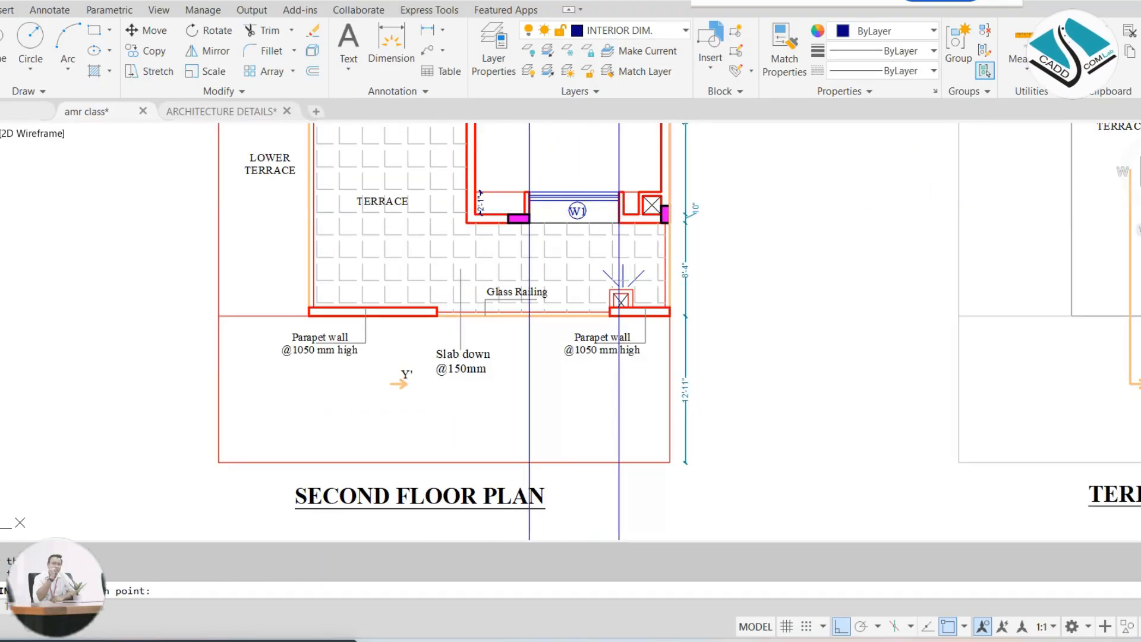
scroll(611, 445, "down", 3)
scroll(594, 416, "up", 6)
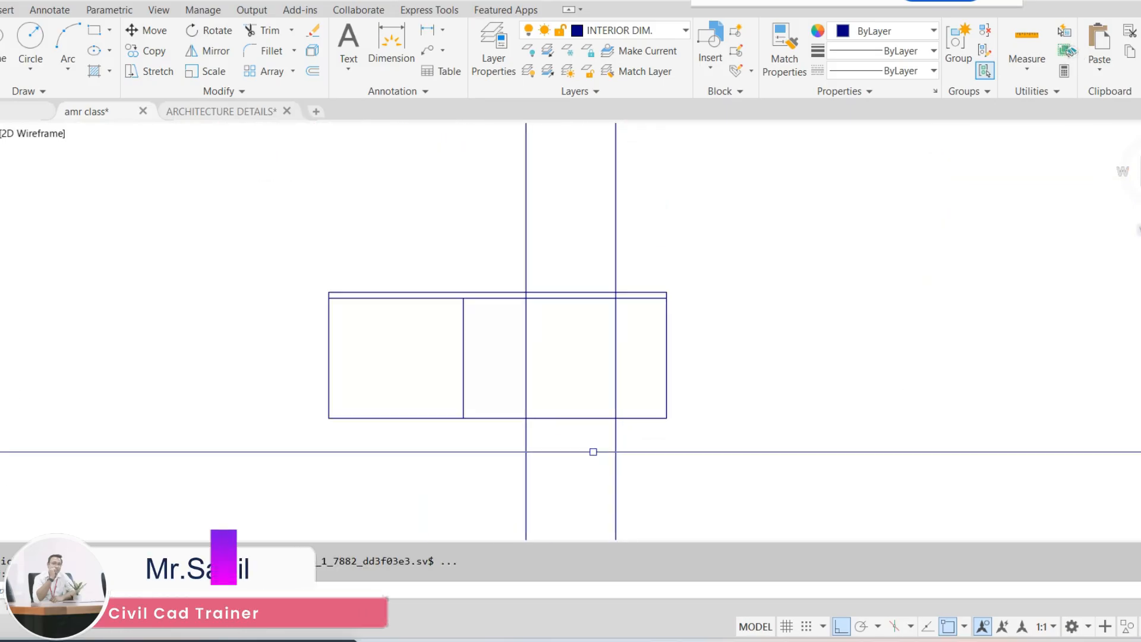
Offset the second floor elevation's base line upward by 2'6" for the W1 sill
type("o")
key("Return")
type("1'6\"")
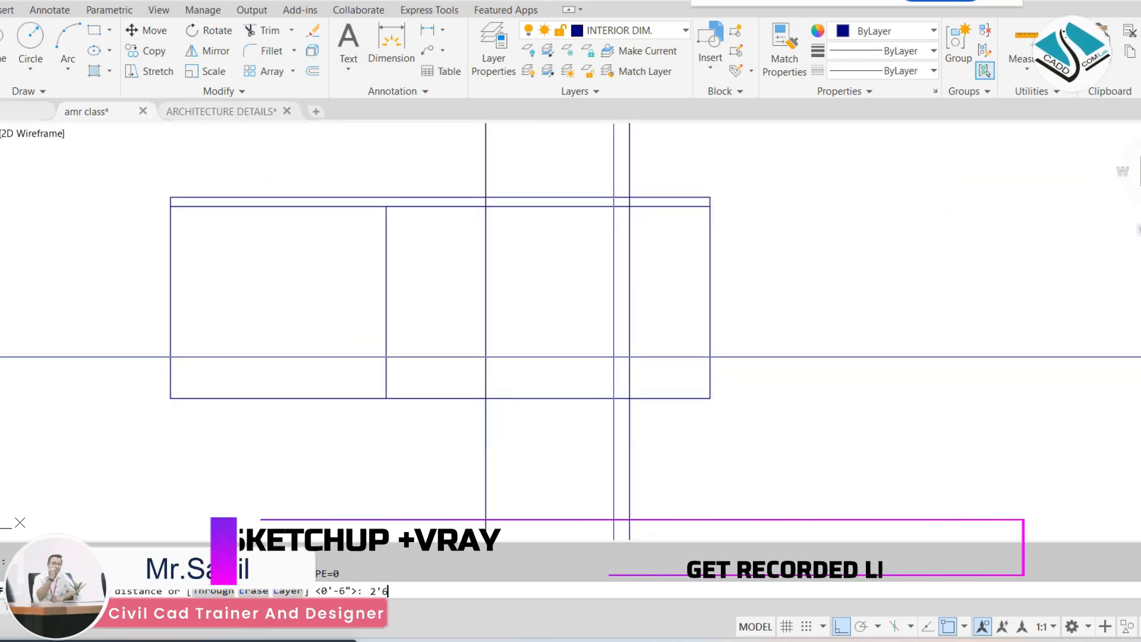
key("Return")
left_click(571, 398)
left_click(581, 374)
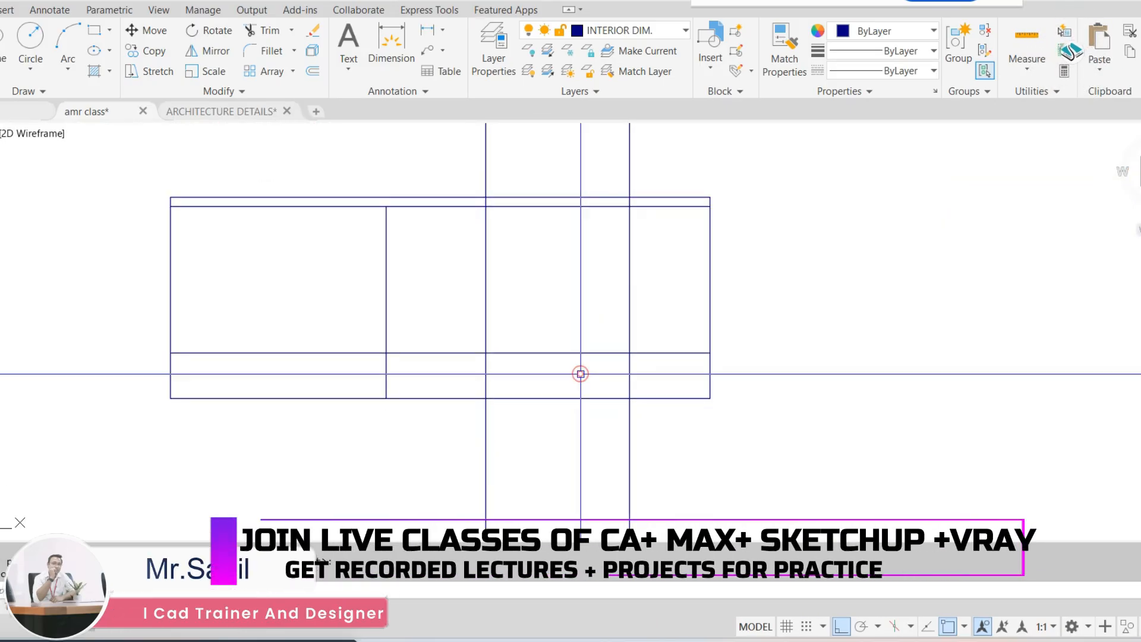
type("o")
key("Return")
type("o")
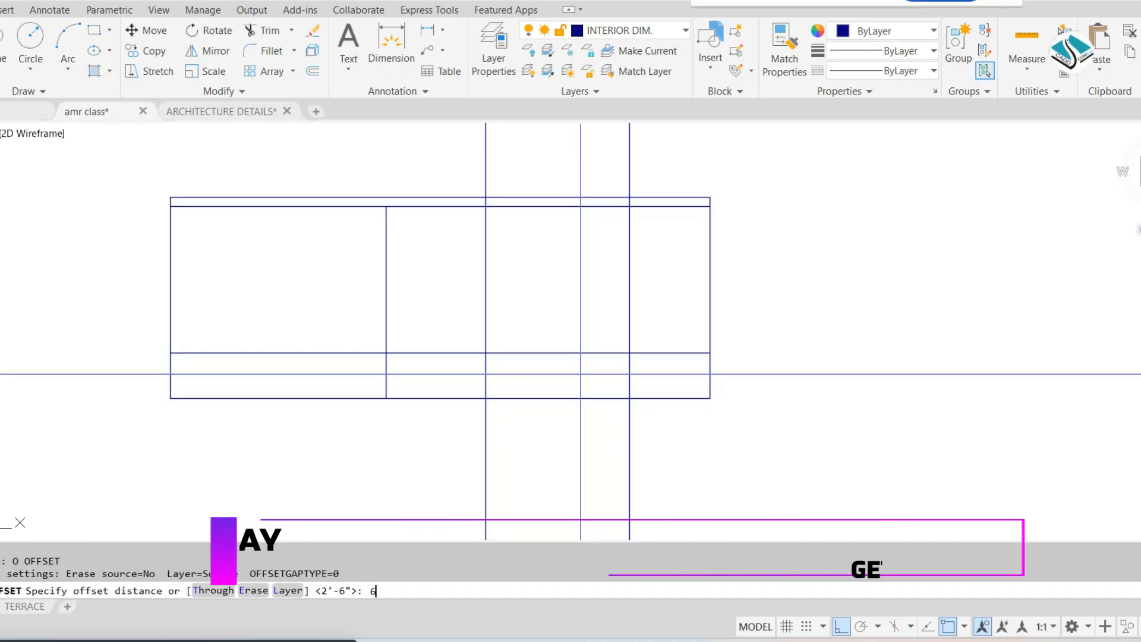
key("Escape")
key("Escape")
Offset the W1 sill line upward by 4' for the window head
type("o")
key("Return")
key("Return")
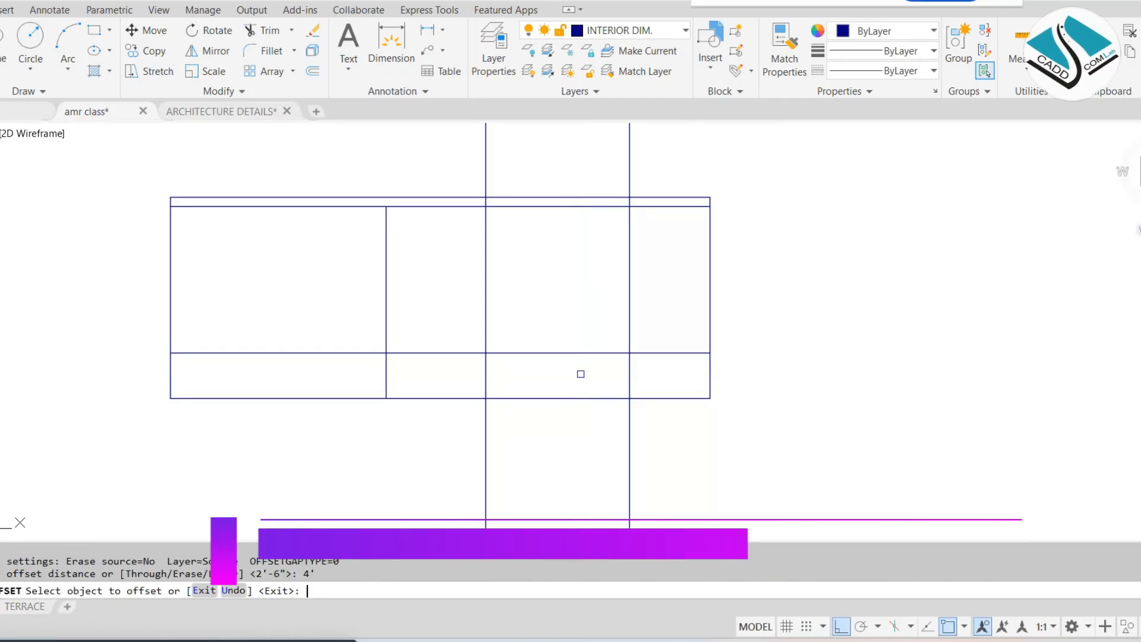
left_click(558, 347)
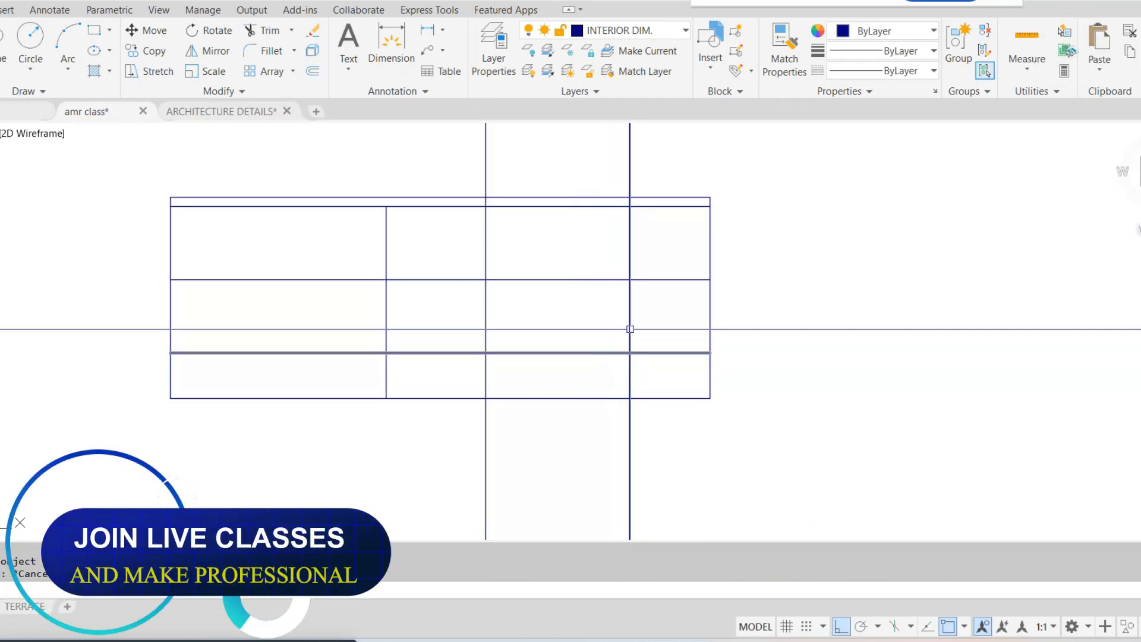
Try to trim the vertical lines crossing the upper part of the second floor elevation
left_click(598, 242)
left_click(598, 242)
left_click(357, 233)
key("ctrl+z")
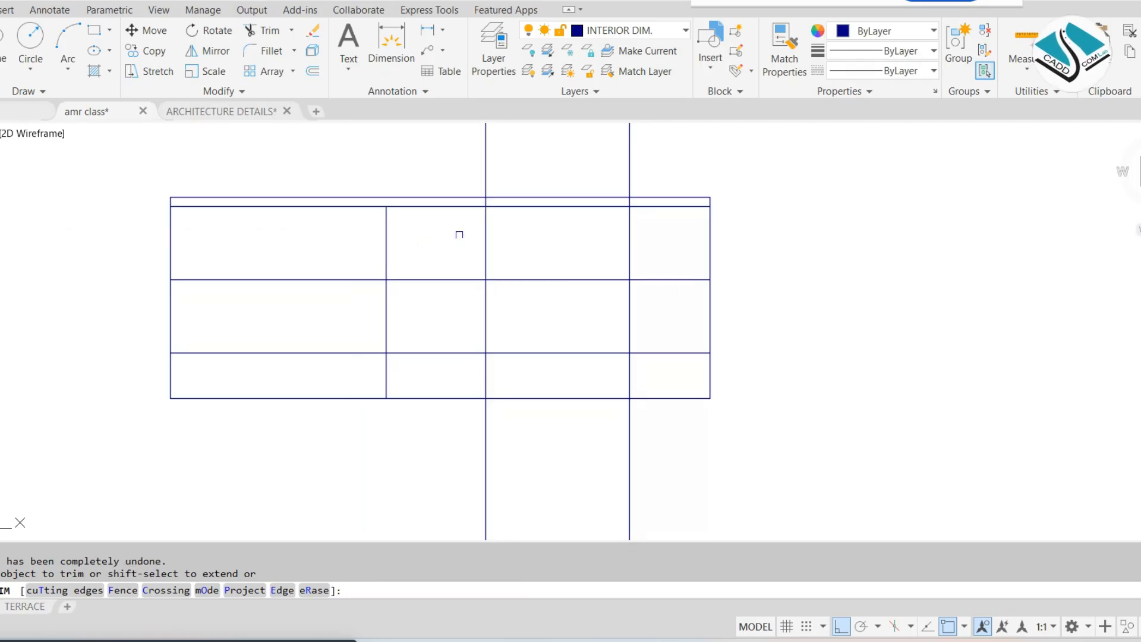
Trim the construction, sill and head lines around the W1 window, leaving its rectangle in the second floor elevation
left_click(458, 235)
left_click(644, 249)
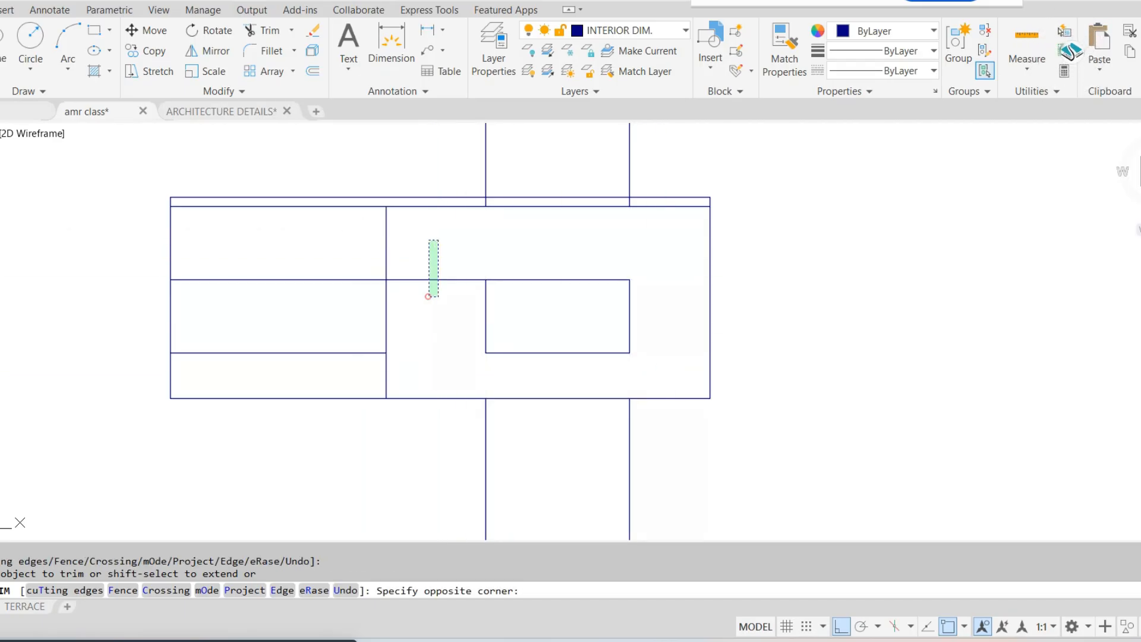
left_click(428, 297)
key("Escape")
Erase the leftover sill and head line pieces beside the dividing wall and the construction line ends below the second floor elevation
left_click(344, 270)
left_click(296, 356)
type("e")
left_click(663, 437)
left_click(449, 487)
type("e")
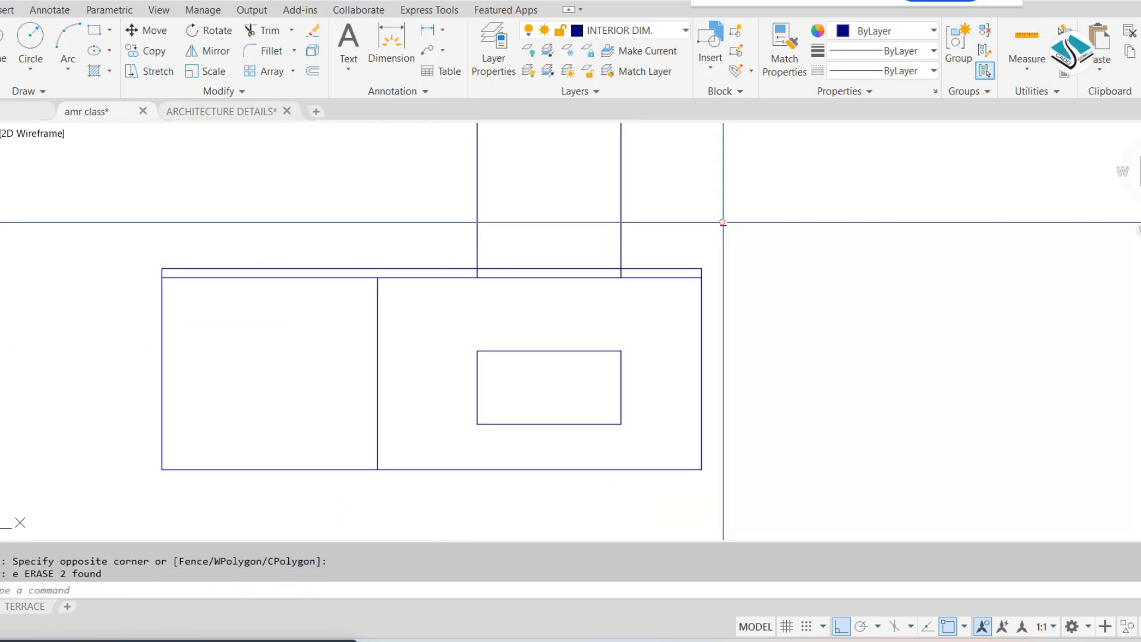
Examine the terrace plan's staircase block and room for walls that appear in the front elevation
scroll(565, 319, "down", 8)
key("Escape")
mouse_move(599, 321)
middle_mouse_down()
mouse_move(629, 298)
mouse_move(616, 336)
middle_mouse_up()
middle_click_drag(671, 290, 610, 375)
middle_click_drag(735, 165, 702, 228)
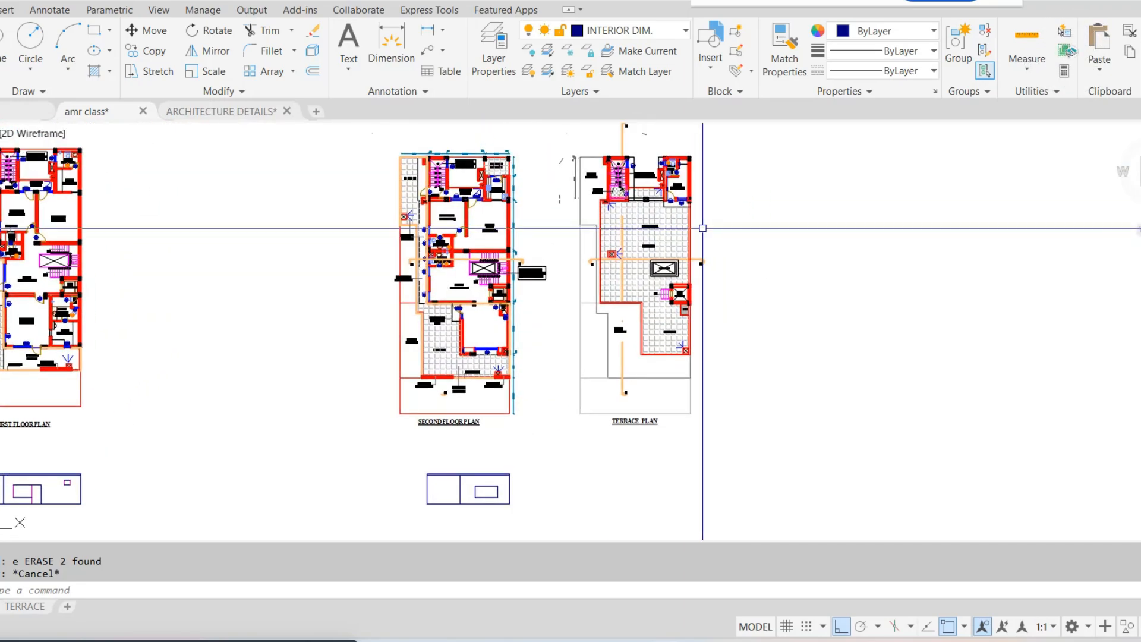
scroll(654, 185, "up", 4)
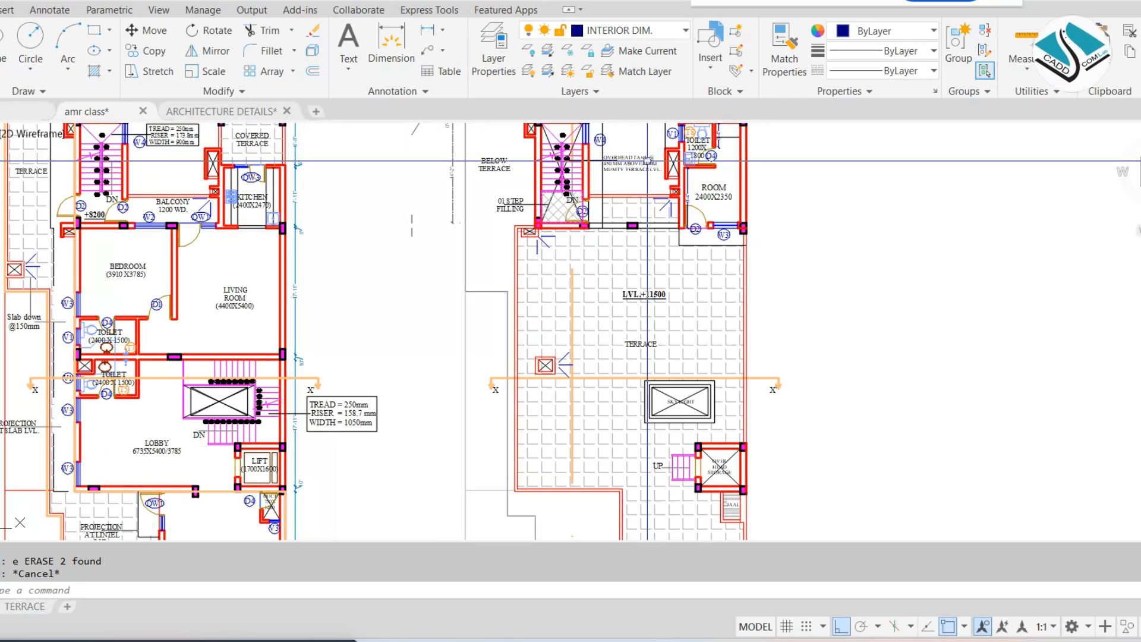
middle_click_drag(647, 160, 646, 179)
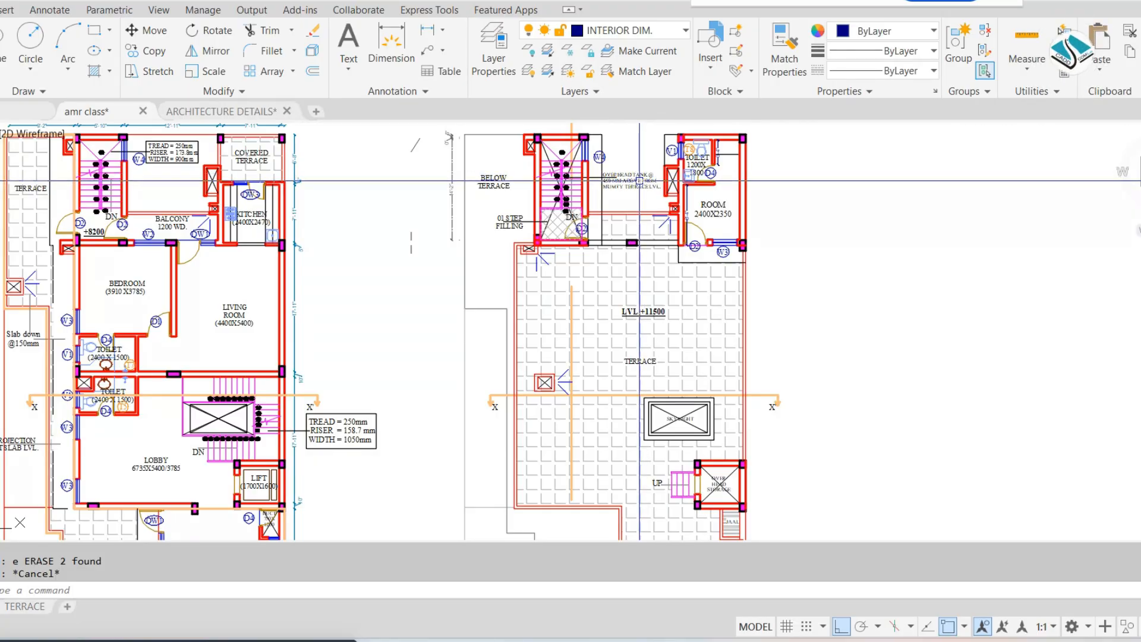
Place vertical construction lines through the outer side walls of the staircase block and of the room on the terrace plan
type("xl")
key("space")
type("v")
key("space")
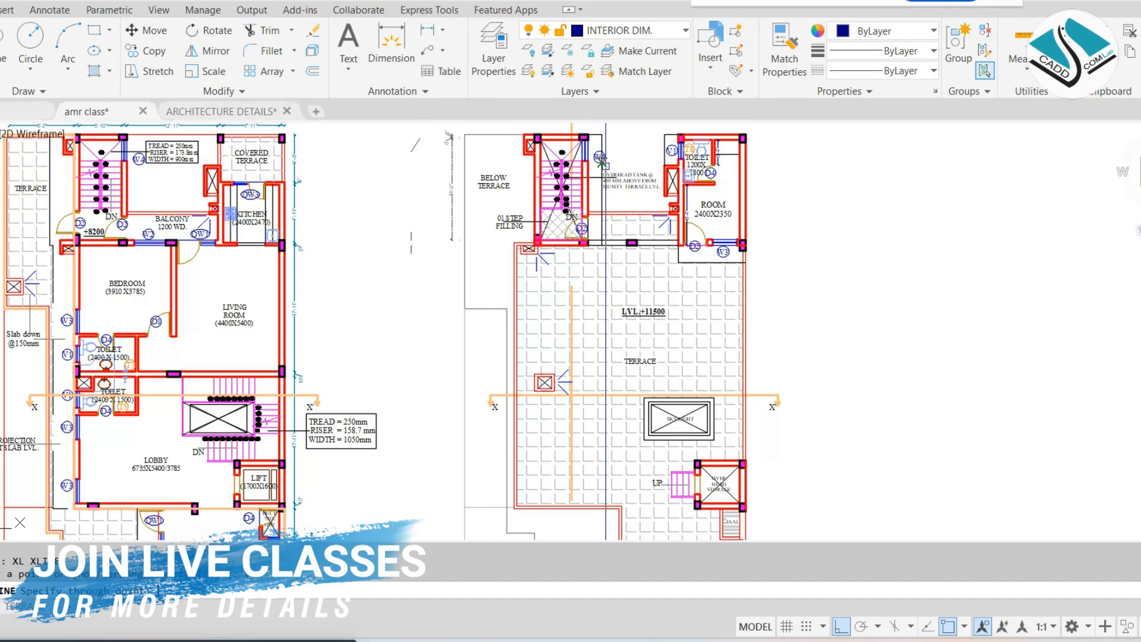
scroll(609, 153, "down", 5)
scroll(123, 146, "up", 4)
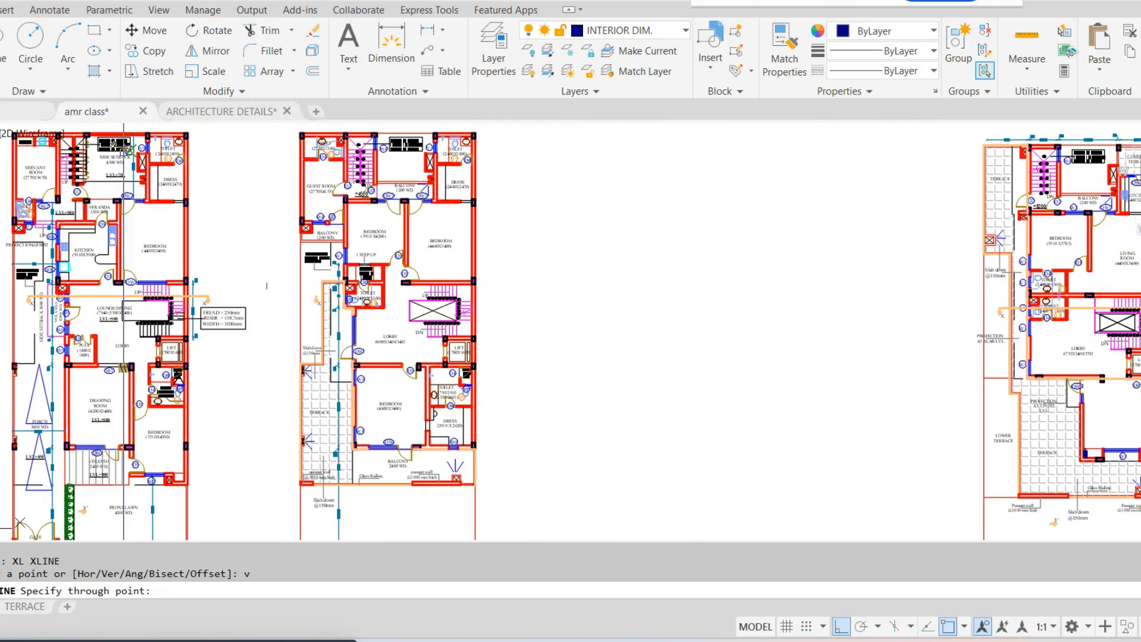
middle_click_drag(565, 247, 242, 229)
middle_click_drag(748, 244, 378, 247)
middle_click_drag(669, 247, 449, 277)
scroll(406, 170, "up", 4)
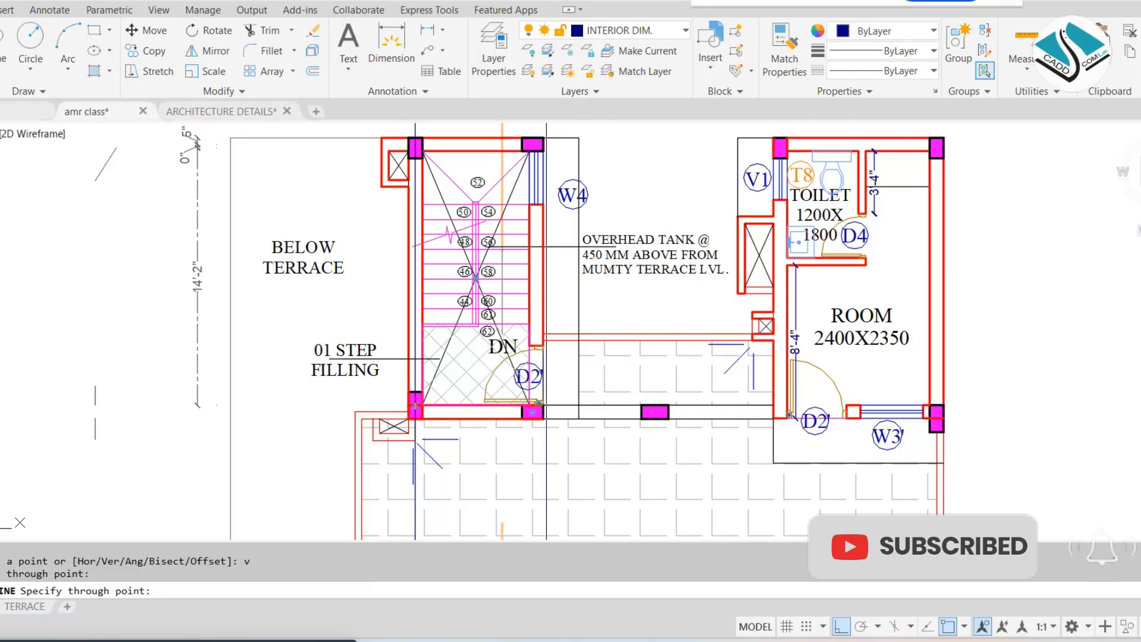
left_click(543, 405)
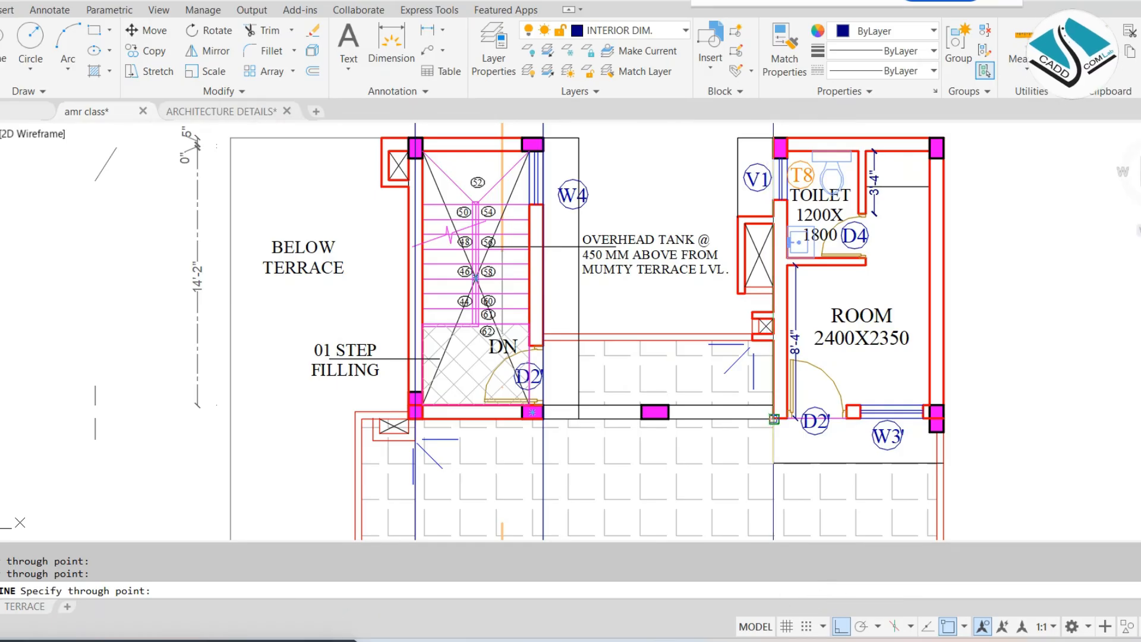
scroll(742, 297, "down", 10)
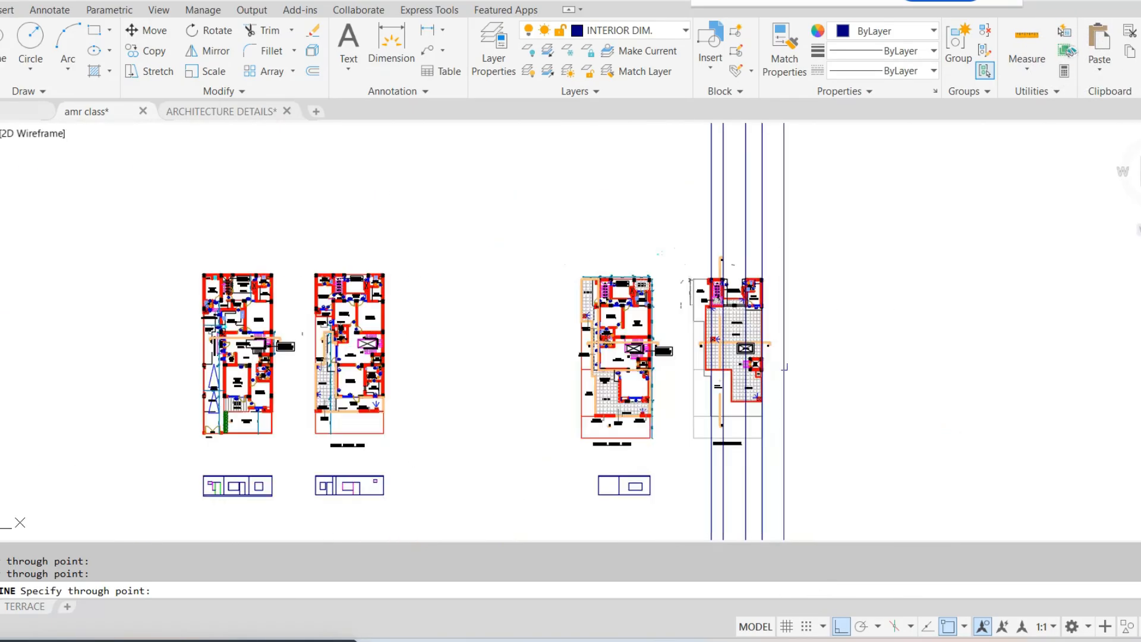
middle_click_drag(745, 448, 723, 360)
key("Escape")
Draw a horizontal base line from the second floor elevation's base across the terrace plan's construction lines
type("l")
key("Return")
scroll(594, 392, "up", 6)
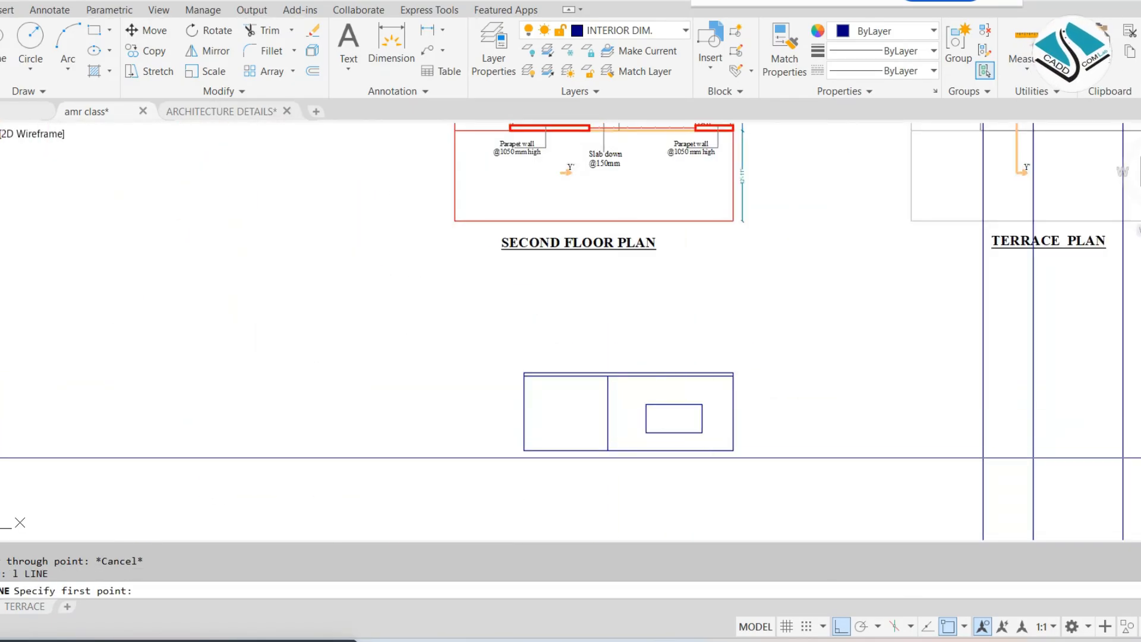
left_click(733, 450)
middle_click_drag(1117, 458, 720, 439)
key("Escape")
key("Return")
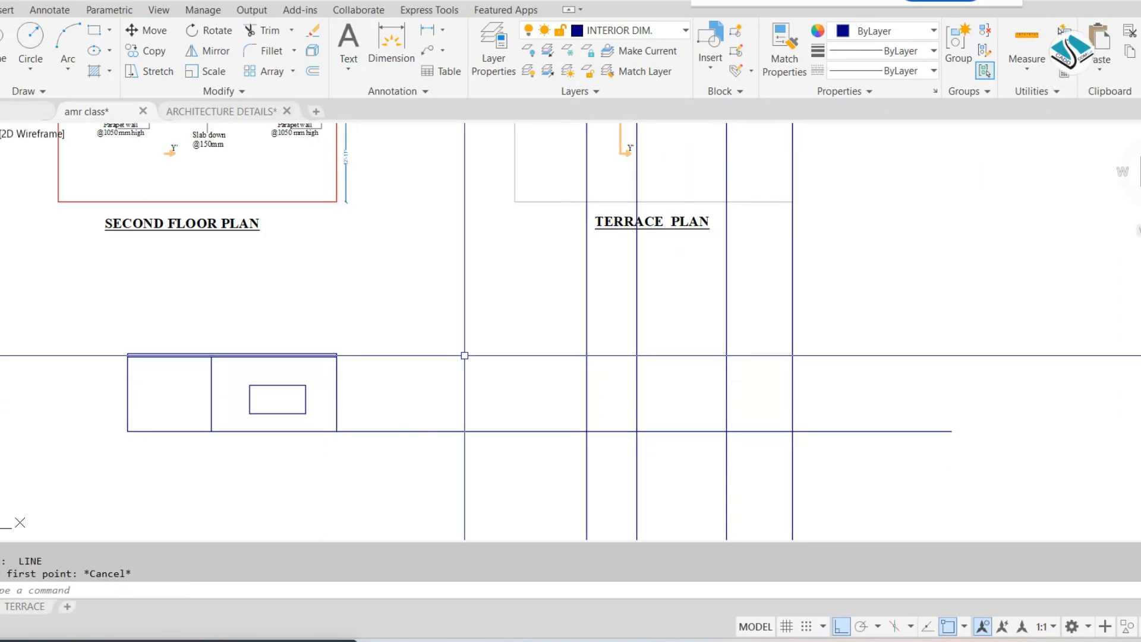
Offset the terrace elevation's base line upward by 11'
key("Return")
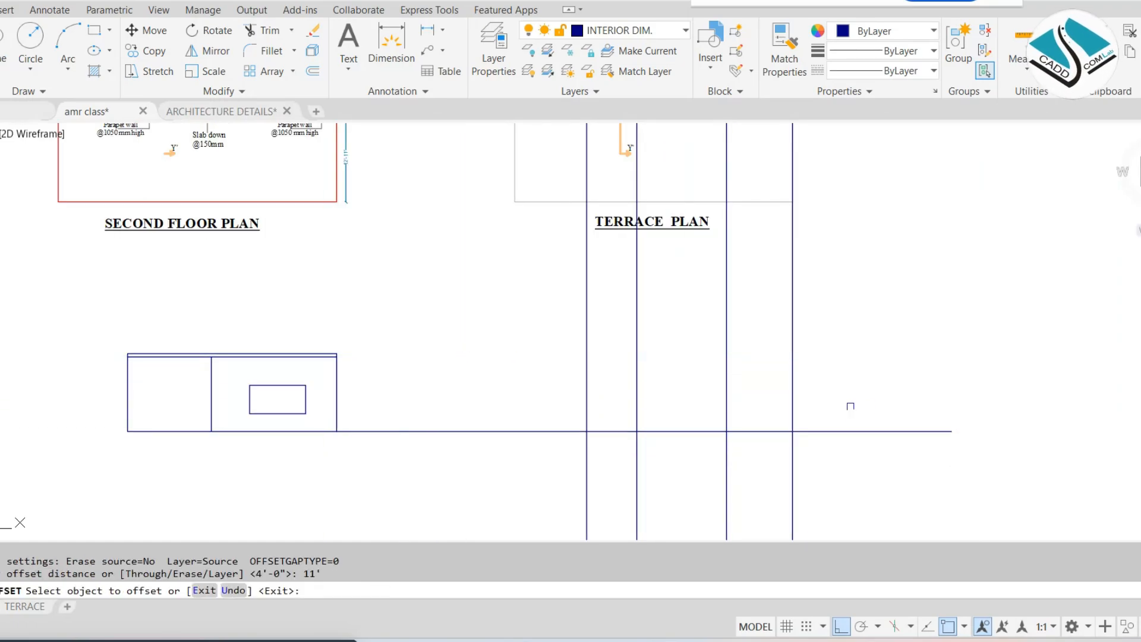
left_click(838, 430)
left_click(810, 388)
key("Escape")
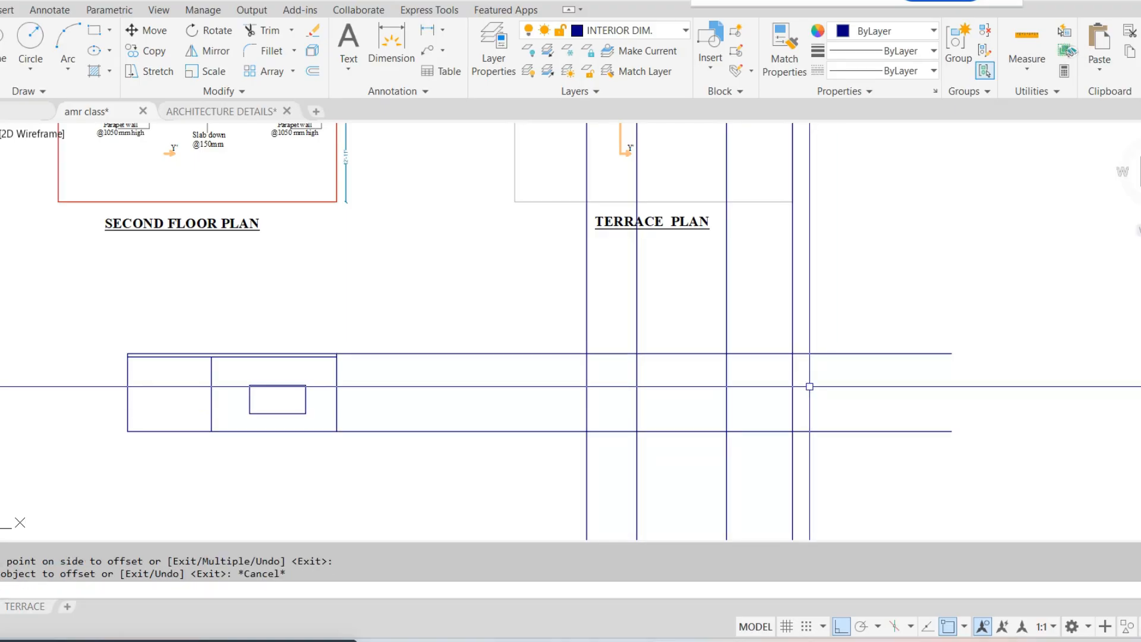
Trim the construction lines and both horizontal lines to form the terrace elevation's rectangular outline with its two inner wall lines
type("tr")
key("Return")
key("Return")
left_click(807, 318)
left_click(496, 329)
left_click(477, 298)
left_click(486, 451)
left_click(978, 537)
left_click(856, 468)
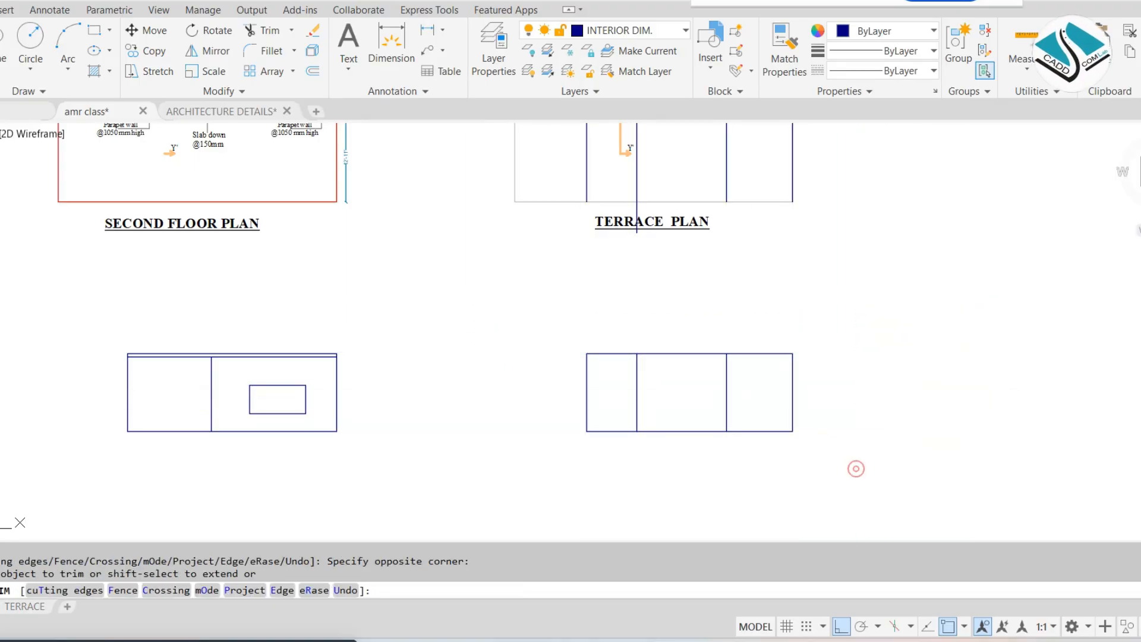
Offset the terrace elevation's top line downward by 6"
key("Escape")
key("Escape")
type("o")
key("Return")
type("6")
key("Return")
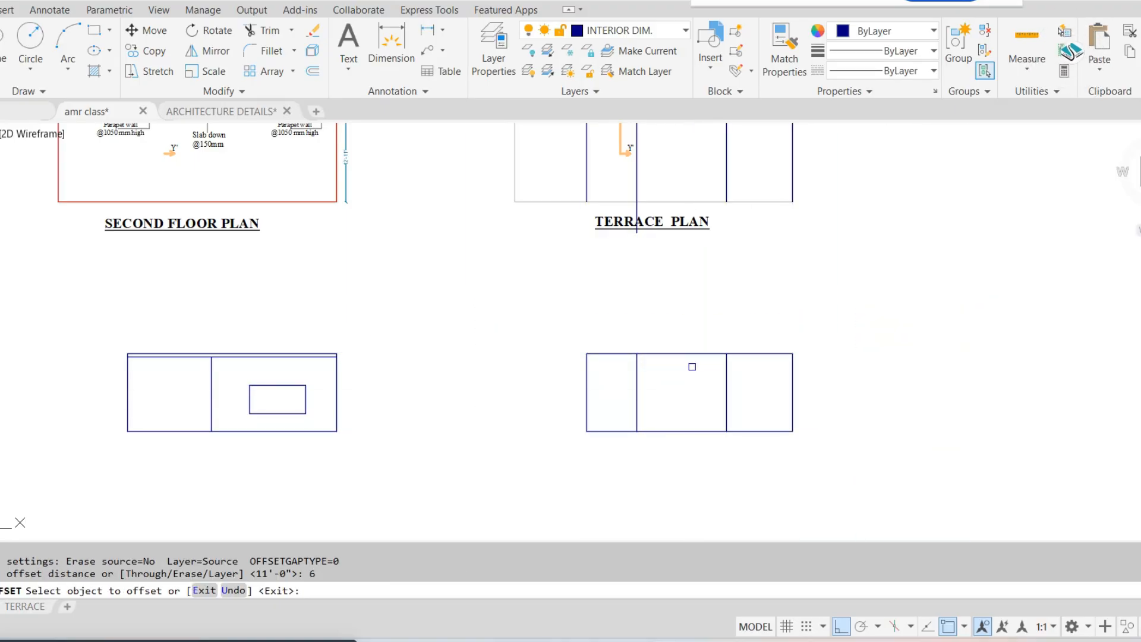
key("Escape")
key("Escape")
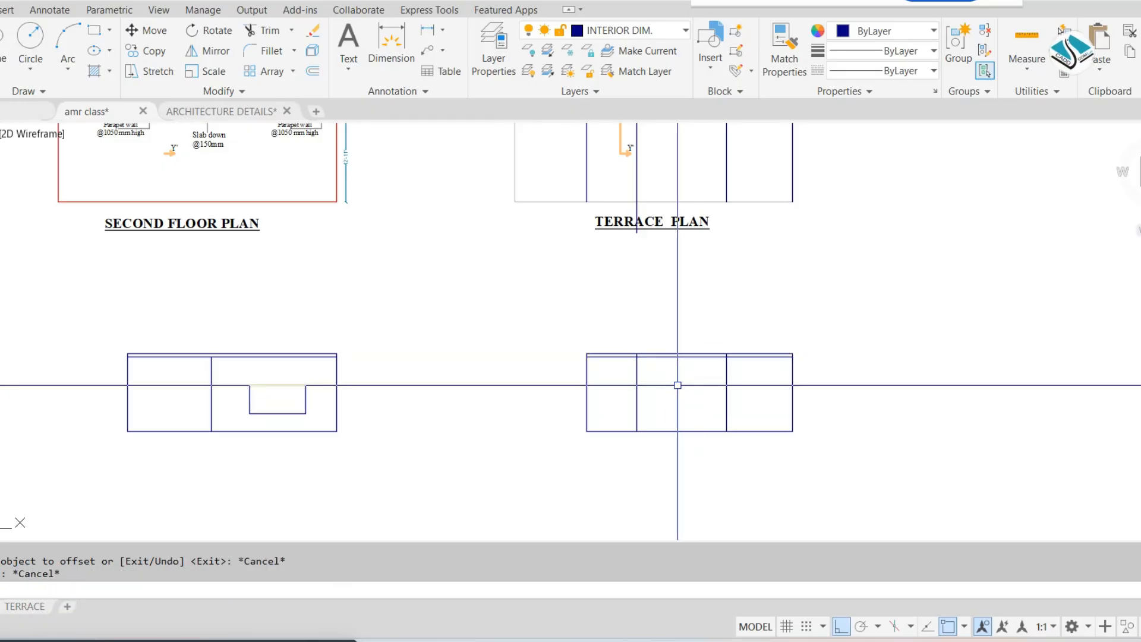
Trim the terrace elevation's two inner wall lines where they extend above the offset slab line
type("tr")
key("Return")
key("Return")
scroll(667, 382, "up", 8)
left_click(517, 300)
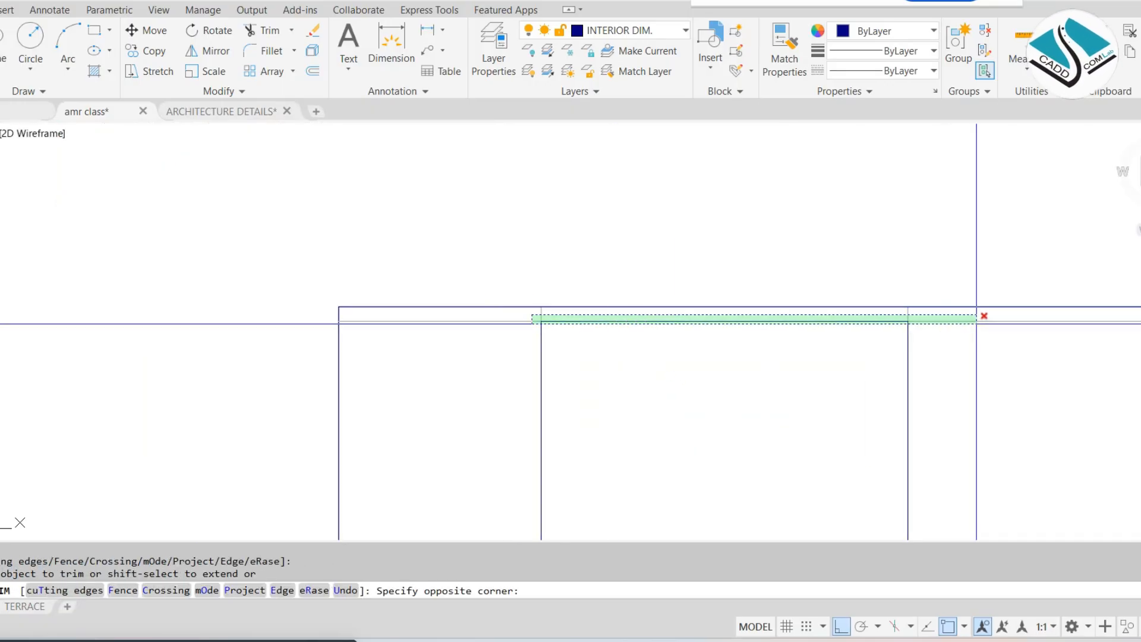
left_click(975, 316)
key("Escape")
Erase the four leftover vertical construction lines running through the terrace plan
scroll(690, 380, "down", 6)
middle_click_drag(691, 204, 660, 313)
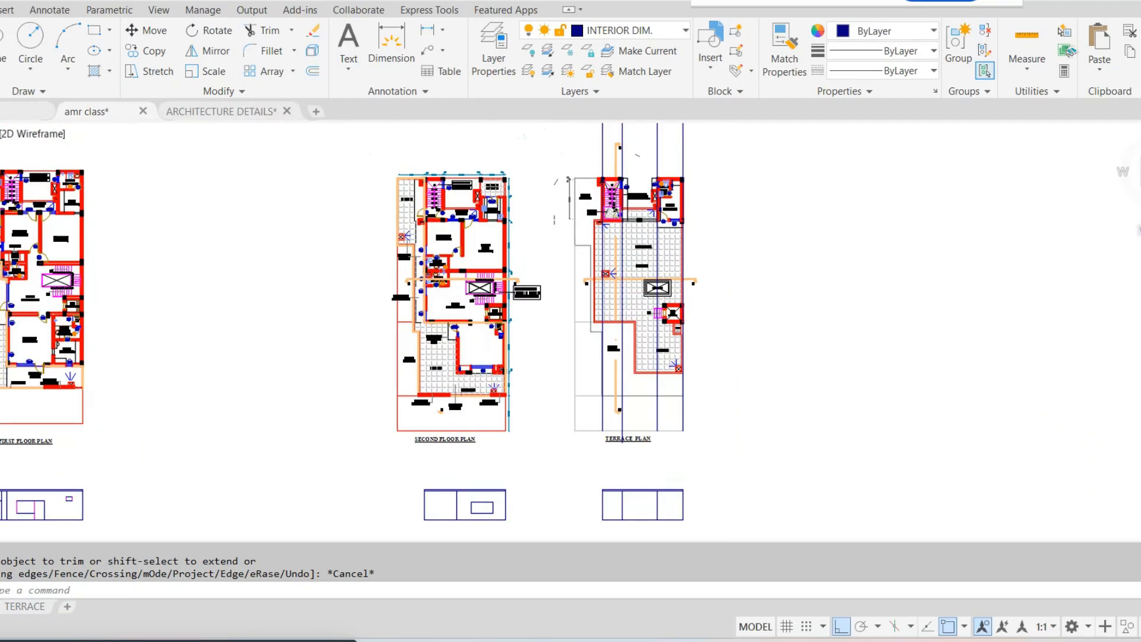
middle_click_drag(625, 137, 625, 153)
left_click(604, 170)
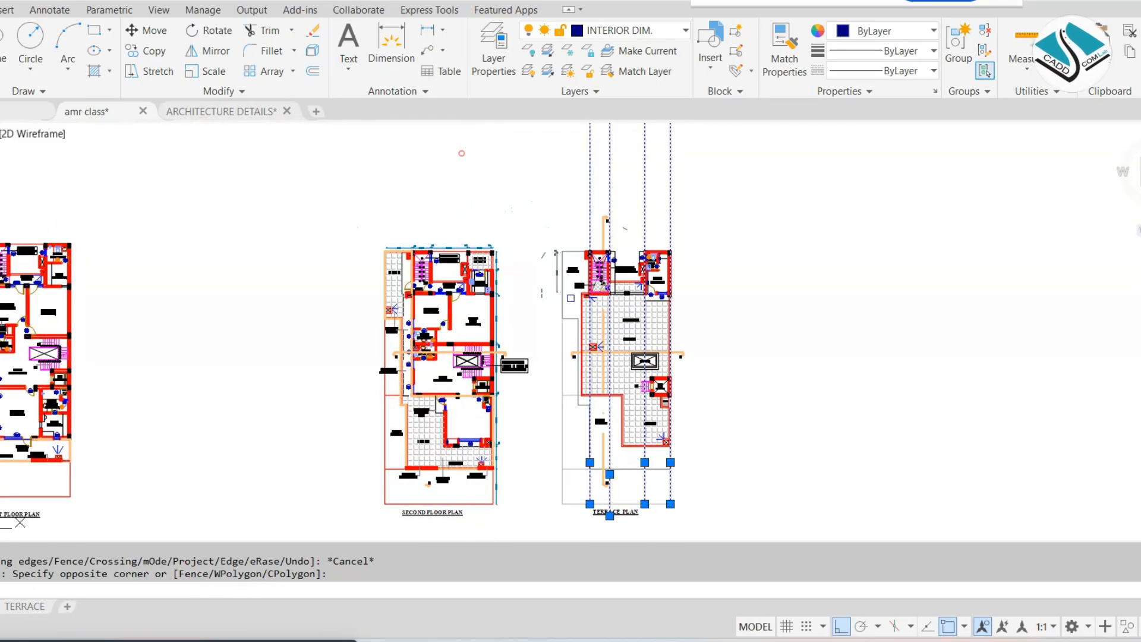
type("e")
key("Return")
Place vertical construction lines through the side edges of the room's D2' door and W3' window on the terrace plan
scroll(614, 310, "up", 5)
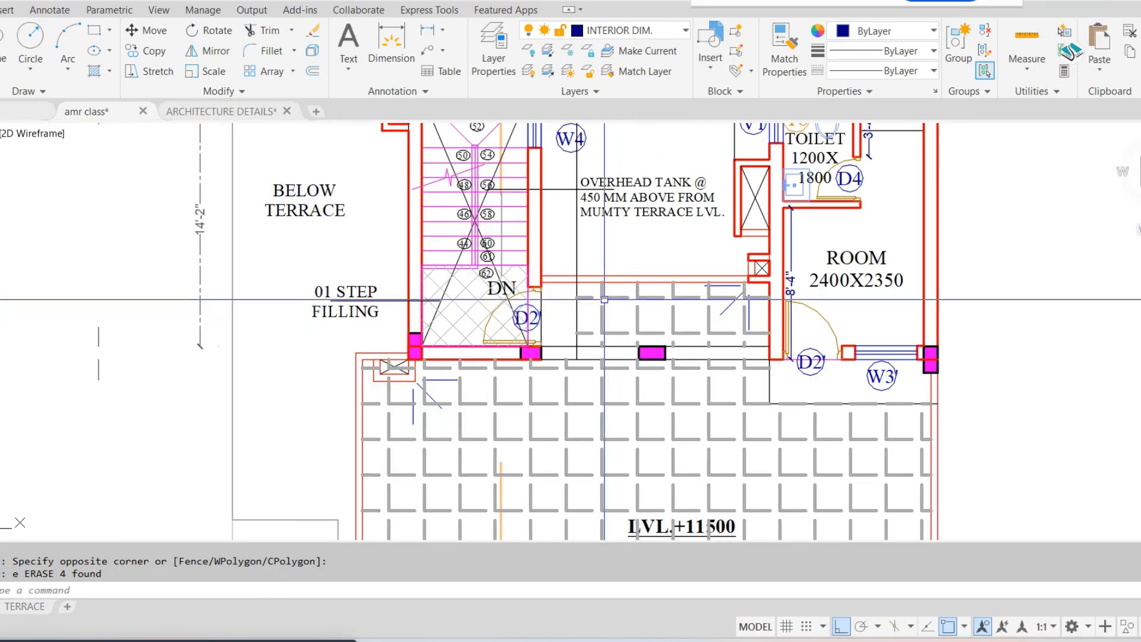
type("xl")
key("Return")
type("v")
key("Return")
scroll(807, 372, "up", 4)
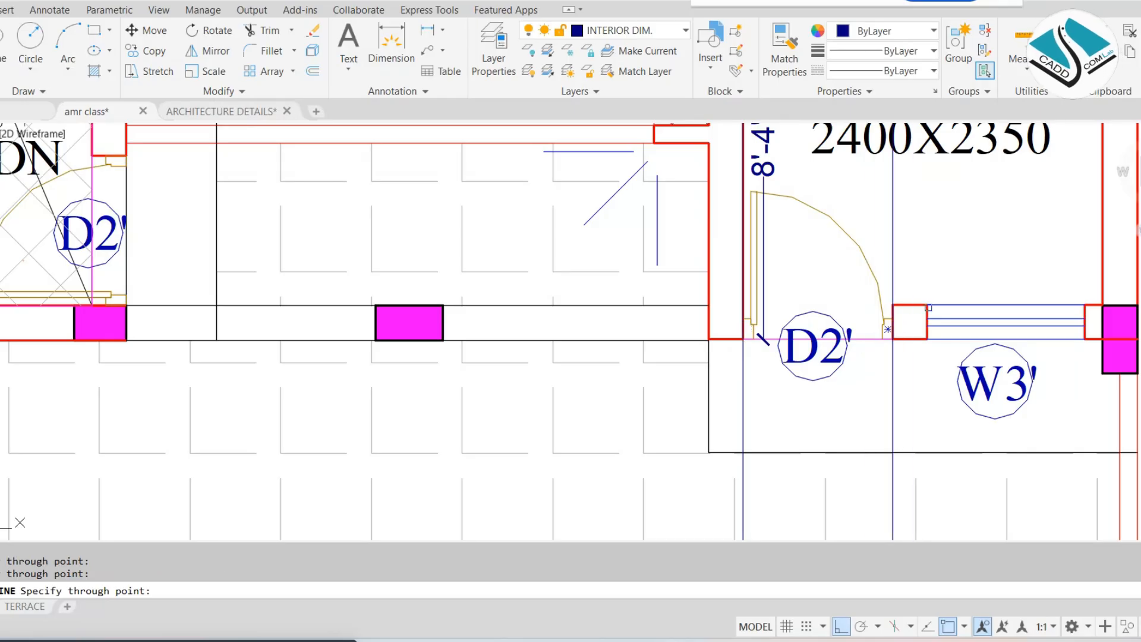
scroll(755, 238, "down", 10)
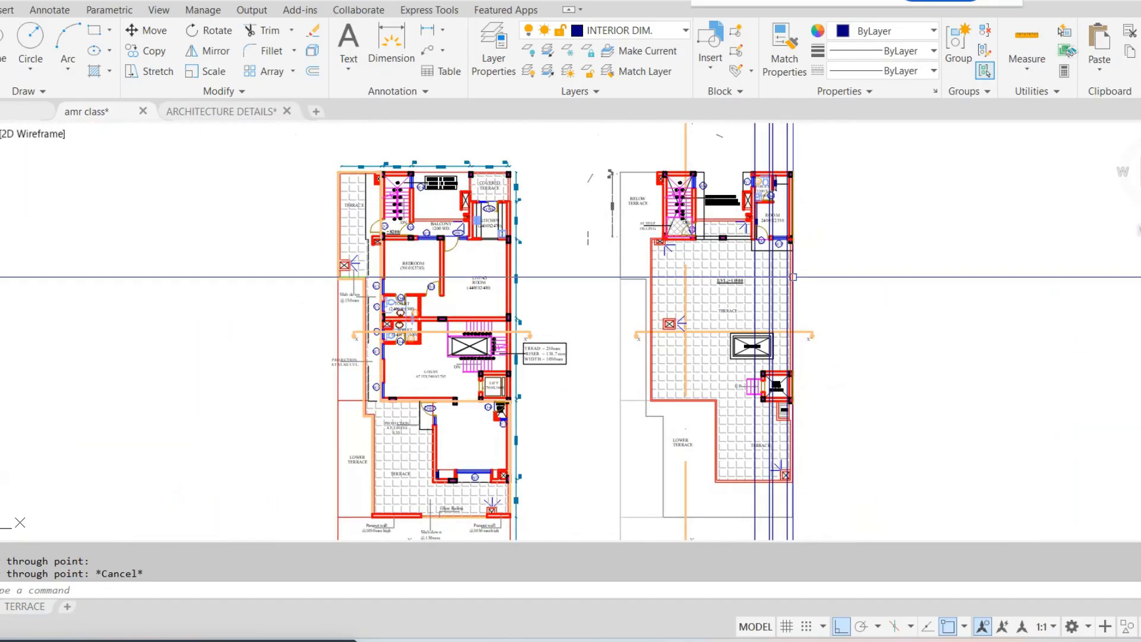
Offset the terrace elevation's base line upward by 7' for the door and window heads
middle_click_drag(789, 405, 697, 234)
middle_click_drag(676, 526, 697, 347)
scroll(699, 347, "up", 8)
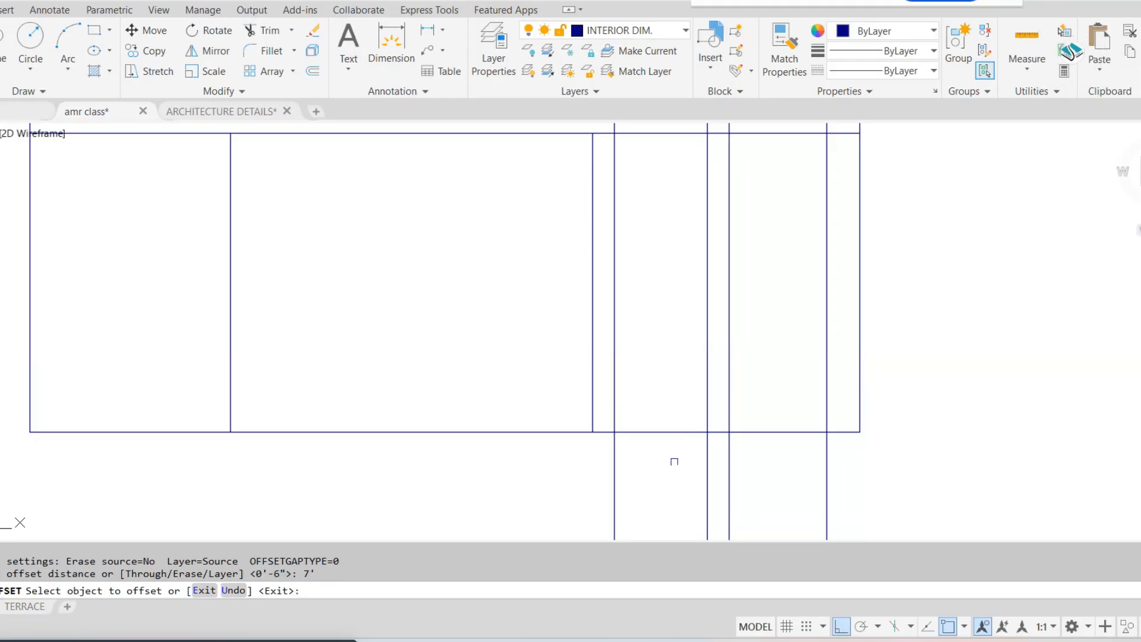
left_click(665, 432)
left_click(670, 336)
key("Escape")
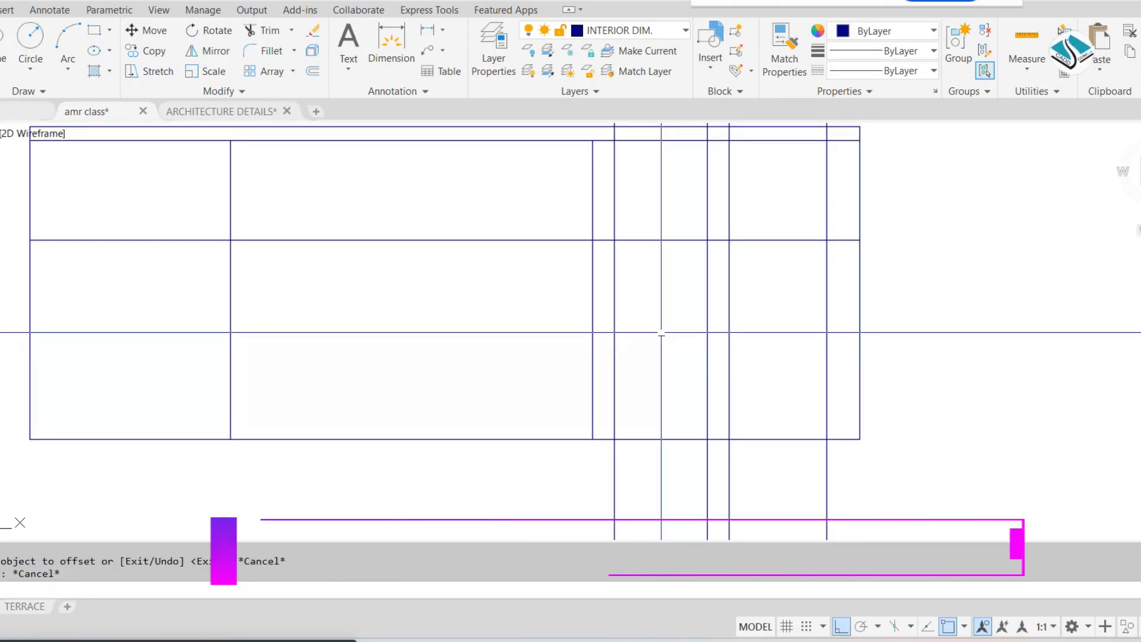
Trim the 7' head line on both sides of the door opening and the door's construction lines above it
type("tr")
key("Return")
scroll(608, 333, "up", 5)
scroll(802, 262, "down", 4)
left_click(900, 258)
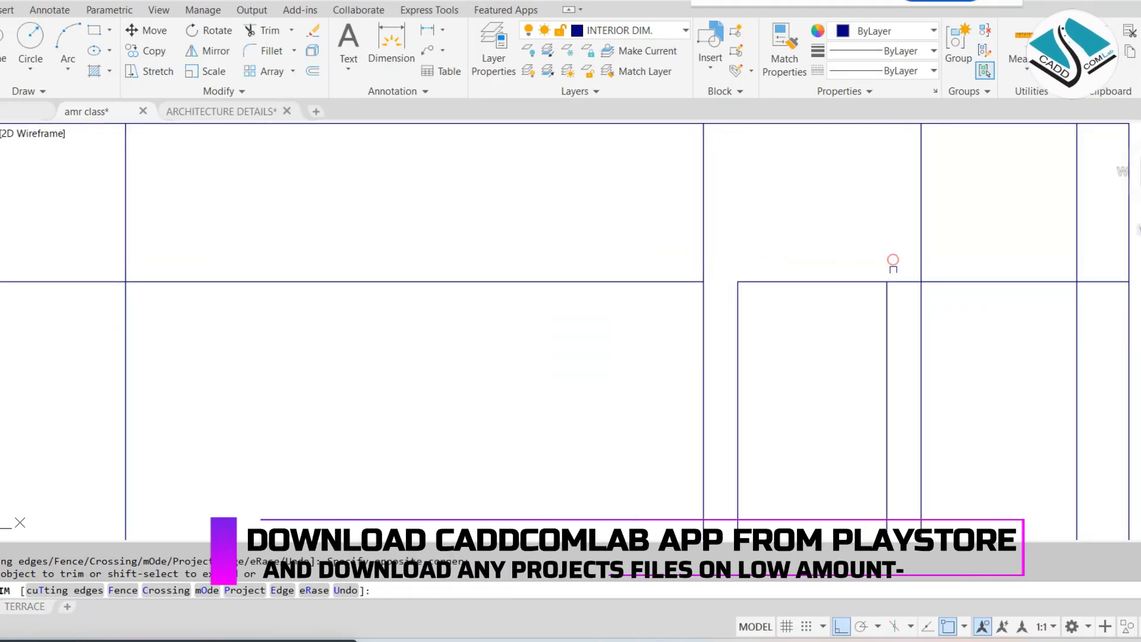
scroll(893, 269, "up", 2)
left_click(916, 331)
left_click(917, 331)
scroll(917, 331, "down", 4)
scroll(843, 255, "up", 4)
left_click(848, 265)
left_click(837, 232)
scroll(834, 266, "down", 6)
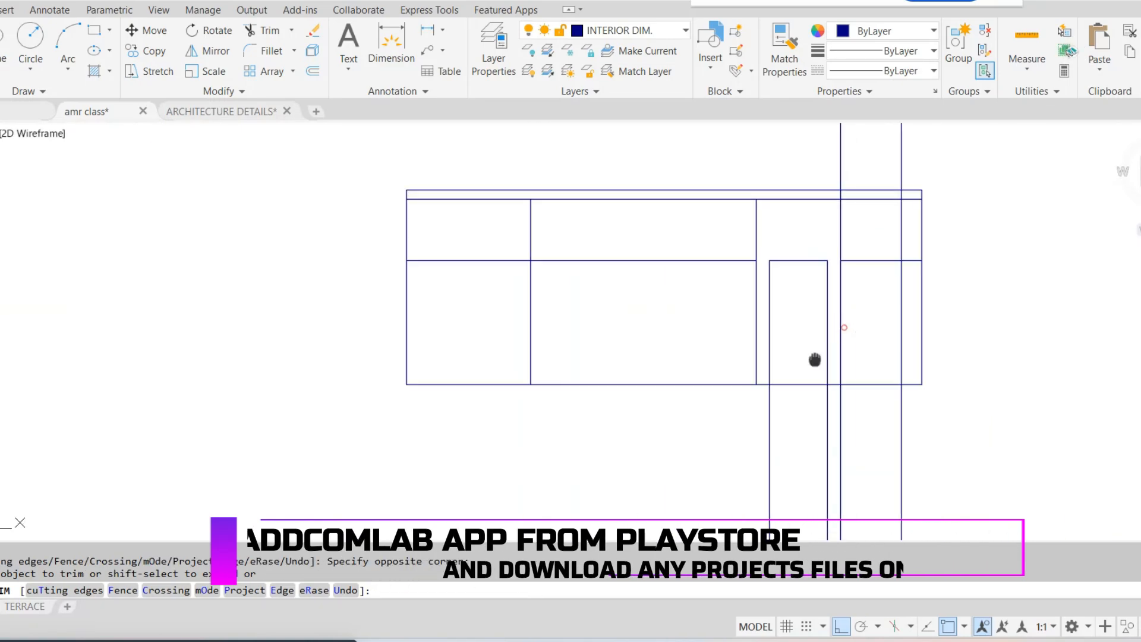
Trim the construction lines below the terrace elevation's base and above the window head, plus the head line beyond the window
middle_click_drag(815, 360, 798, 273)
left_click(909, 336)
left_click(639, 402)
middle_click_drag(878, 182, 766, 265)
scroll(713, 228, "up", 5)
left_click(676, 222)
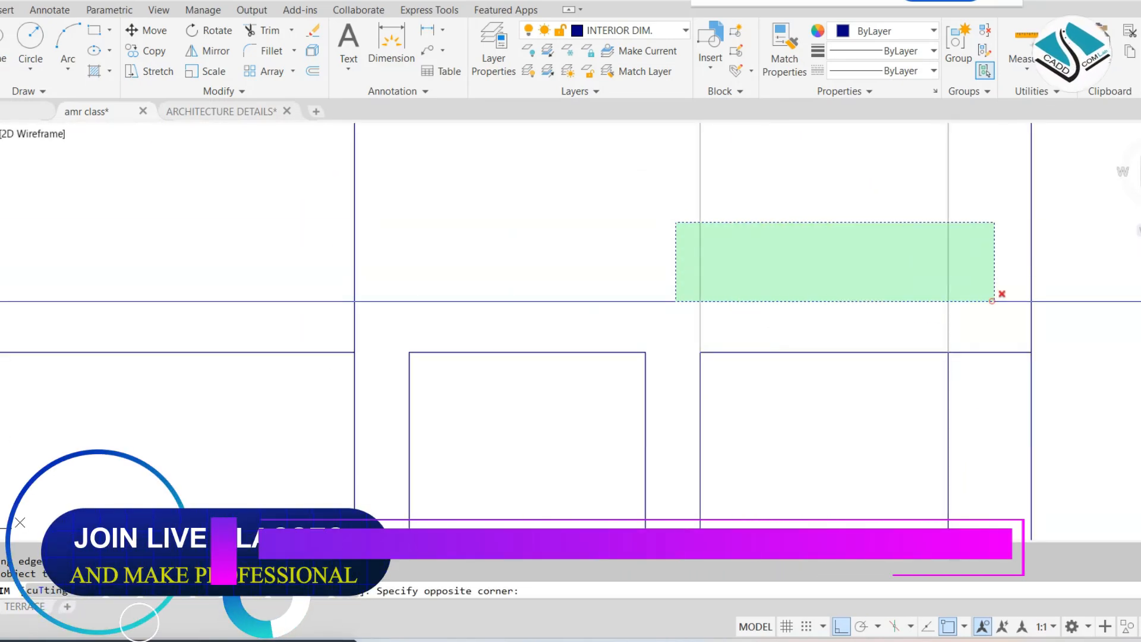
key("Escape")
key("Escape")
scroll(682, 186, "down", 3)
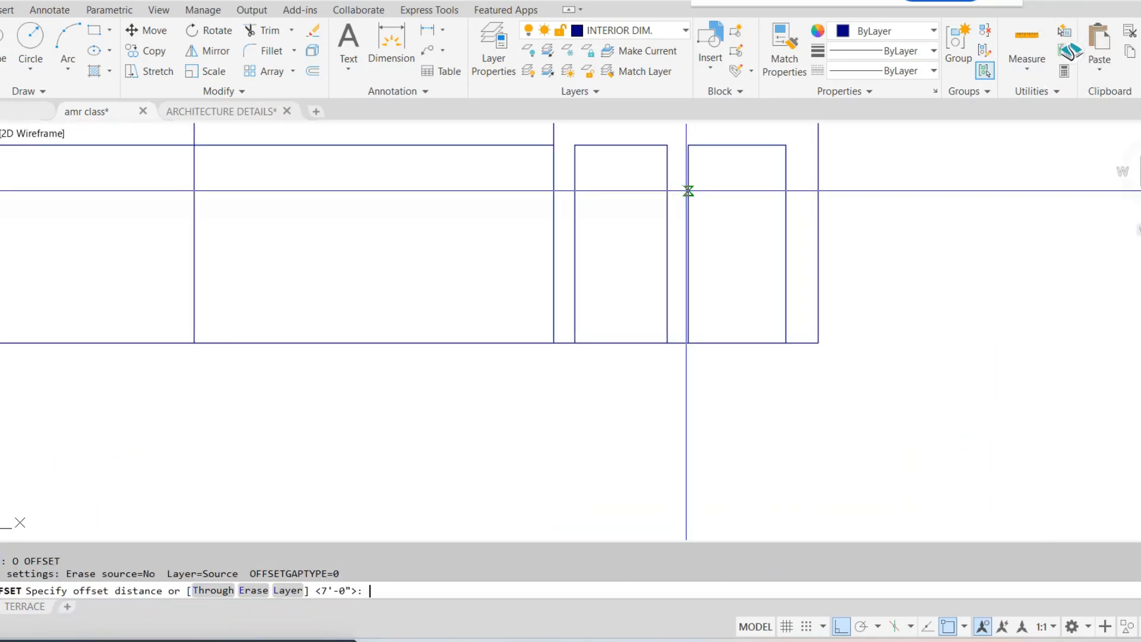
Offset the terrace elevation's base line upward by 3' for the window sill
type("'")
key("Return")
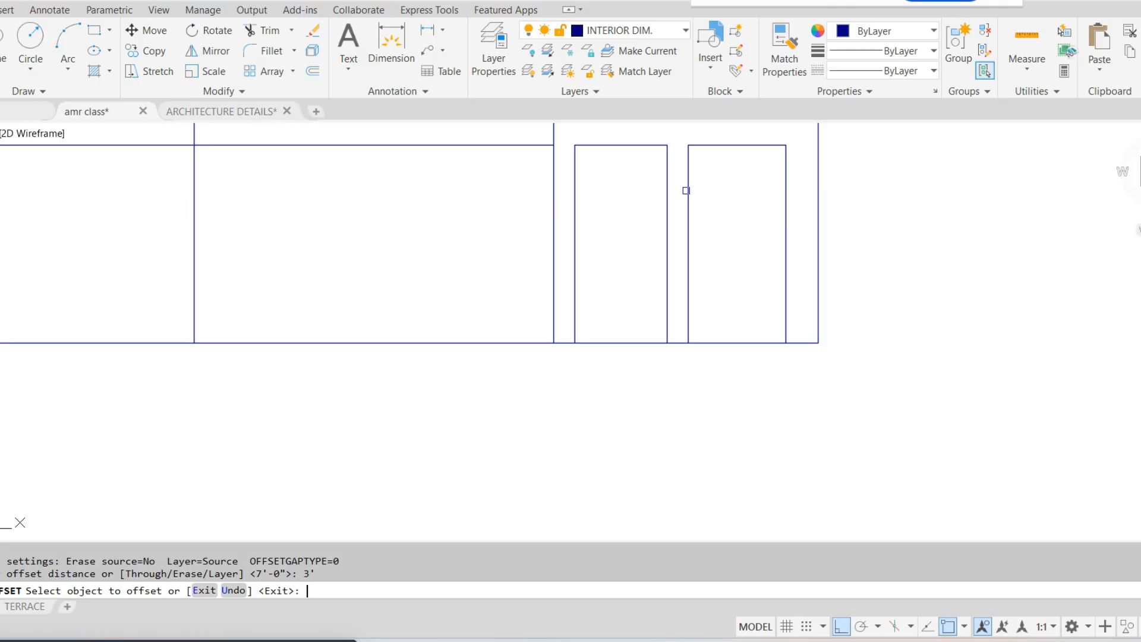
left_click(728, 344)
left_click(731, 311)
key("Escape")
Trim the 3' sill line beside the window and the window's side lines below it to close the W3' window rectangle
type("tr")
key("Return")
key("Return")
scroll(670, 247, "up", 5)
left_click(687, 275)
left_click(705, 311)
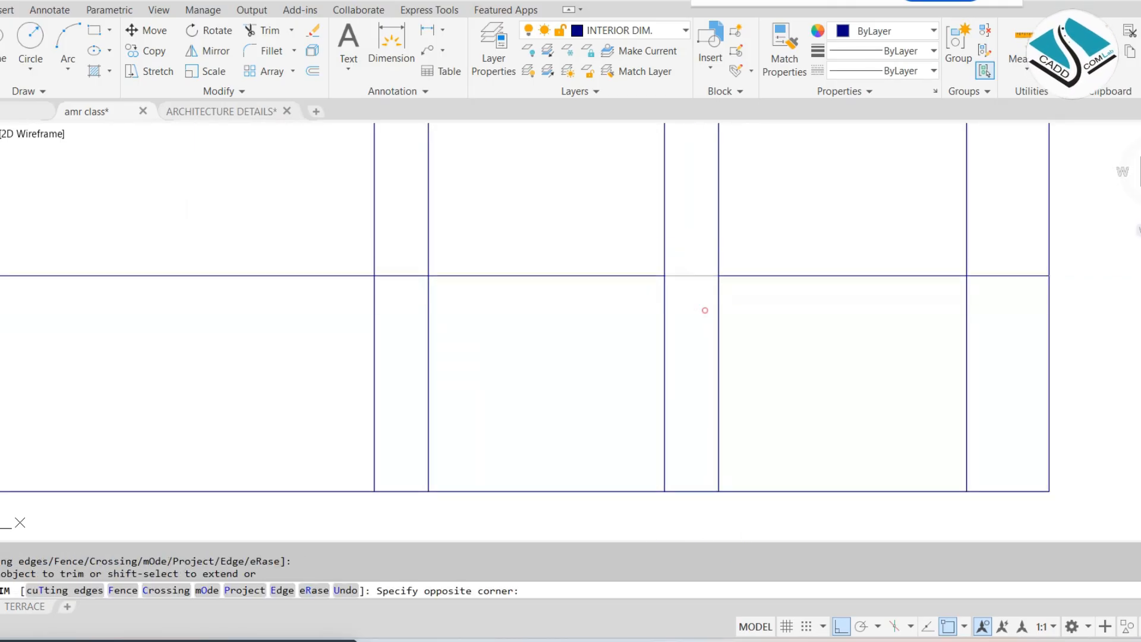
left_click(1004, 356)
scroll(898, 307, "down", 2)
key("Escape")
Erase the leftover head and sill line segments crossing the other bays of the terrace elevation
left_click(547, 168)
left_click(510, 327)
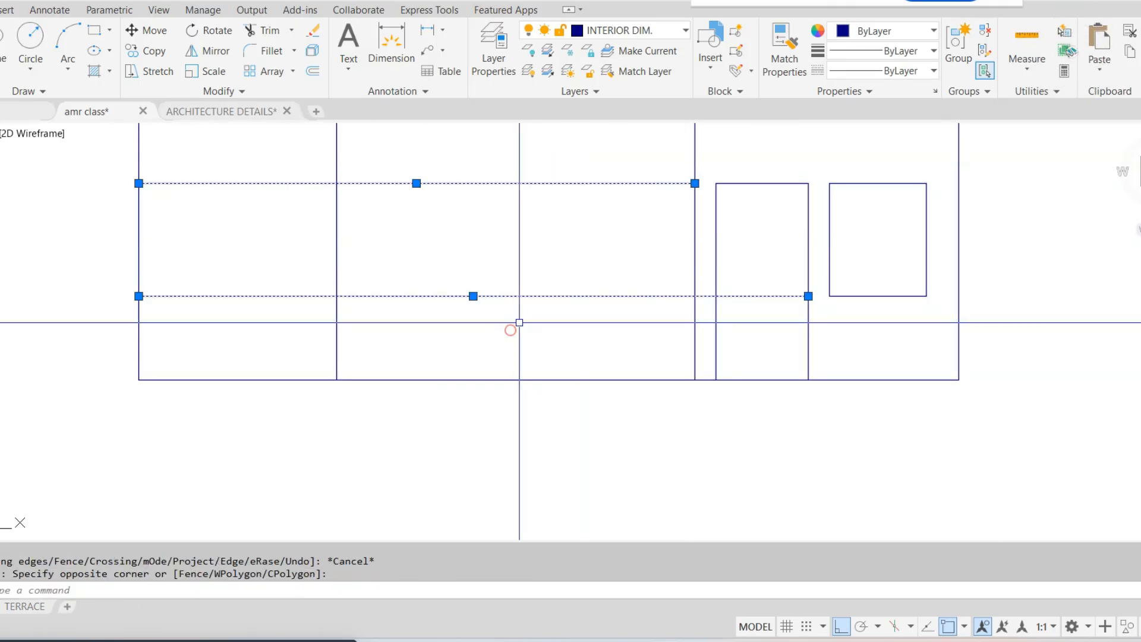
type("e")
key("Return")
Move the first floor elevation from its lower right corner onto the upper right corner of the ground floor elevation
scroll(657, 388, "down", 2)
scroll(712, 291, "down", 4)
mouse_move(665, 228)
middle_mouse_down()
mouse_move(661, 309)
mouse_move(680, 382)
mouse_move(685, 374)
middle_mouse_up()
scroll(696, 292, "down", 2)
middle_click_drag(718, 193, 717, 250)
scroll(725, 251, "down", 4)
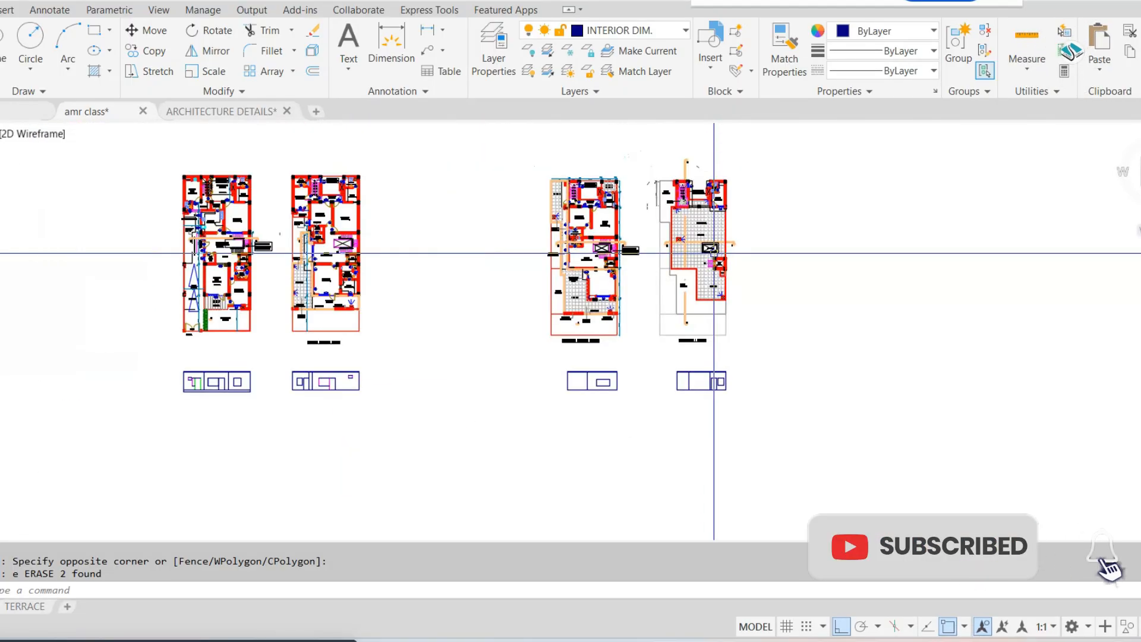
scroll(420, 326, "up", 6)
middle_click_drag(438, 282, 453, 375)
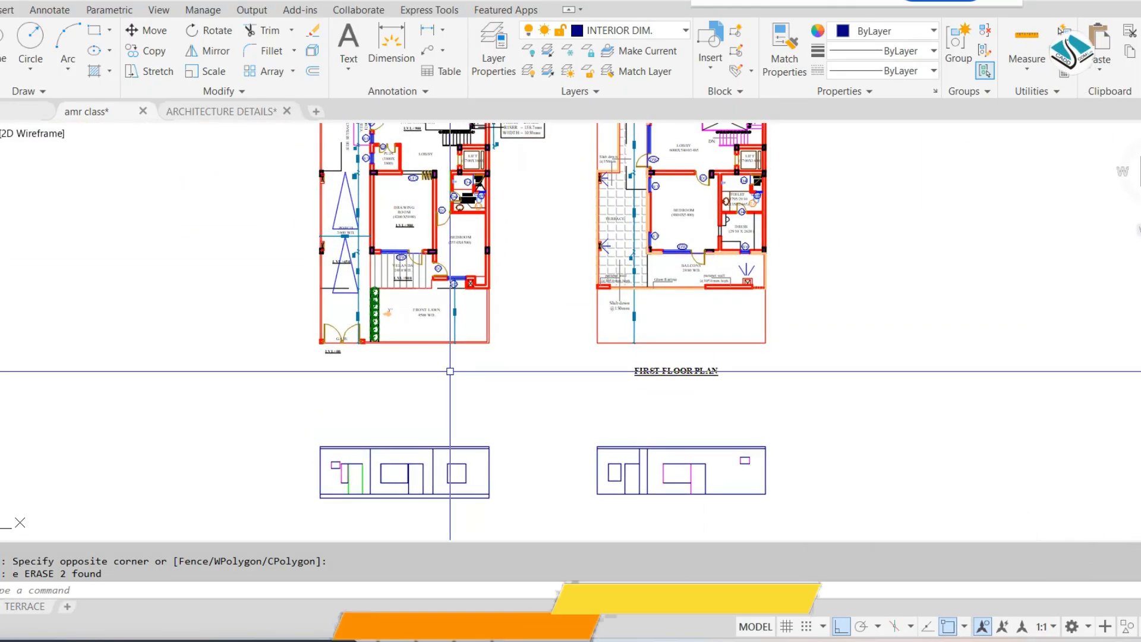
middle_click_drag(731, 495, 738, 344)
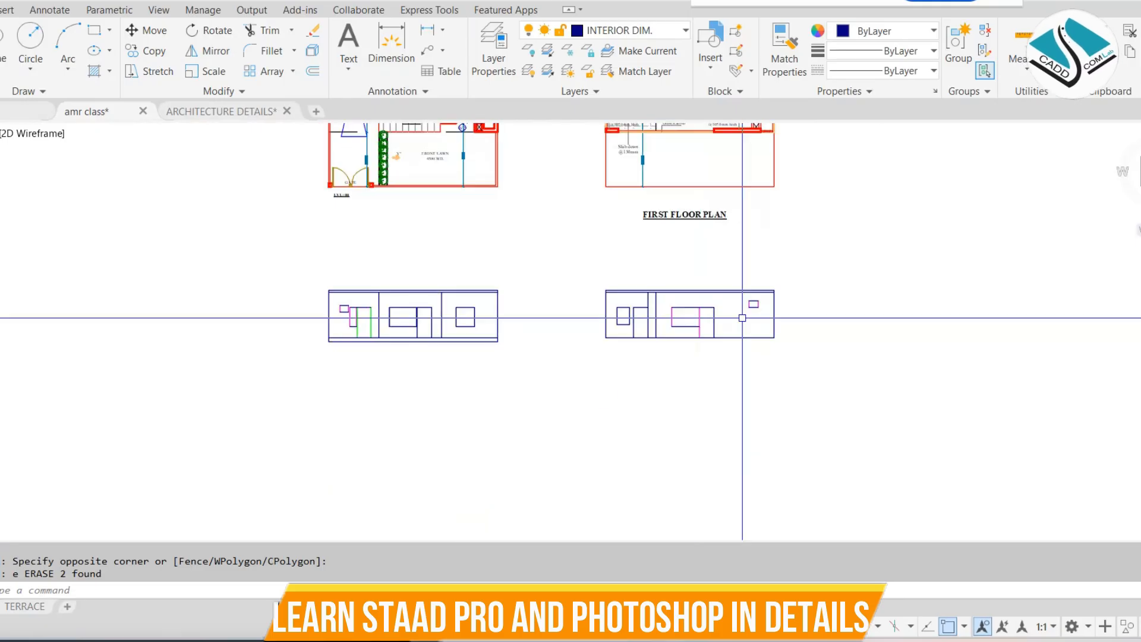
scroll(738, 344, "up", 4)
left_click(943, 237)
left_click(568, 331)
type("m")
key("Return")
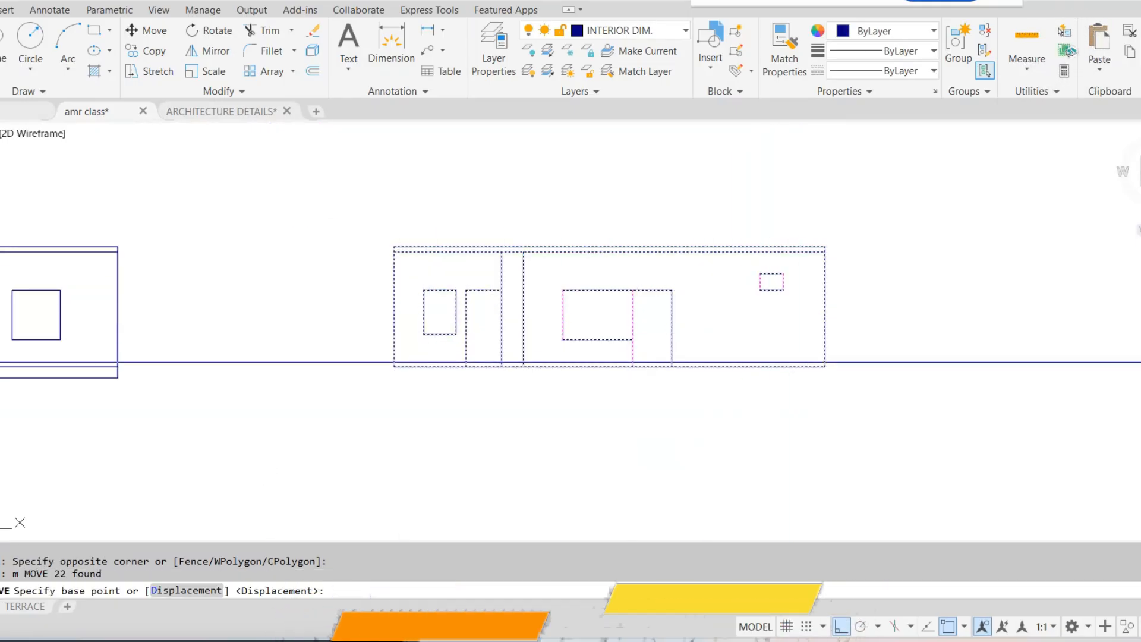
left_click(825, 367)
middle_click_drag(205, 265, 589, 357)
scroll(512, 355, "up", 4)
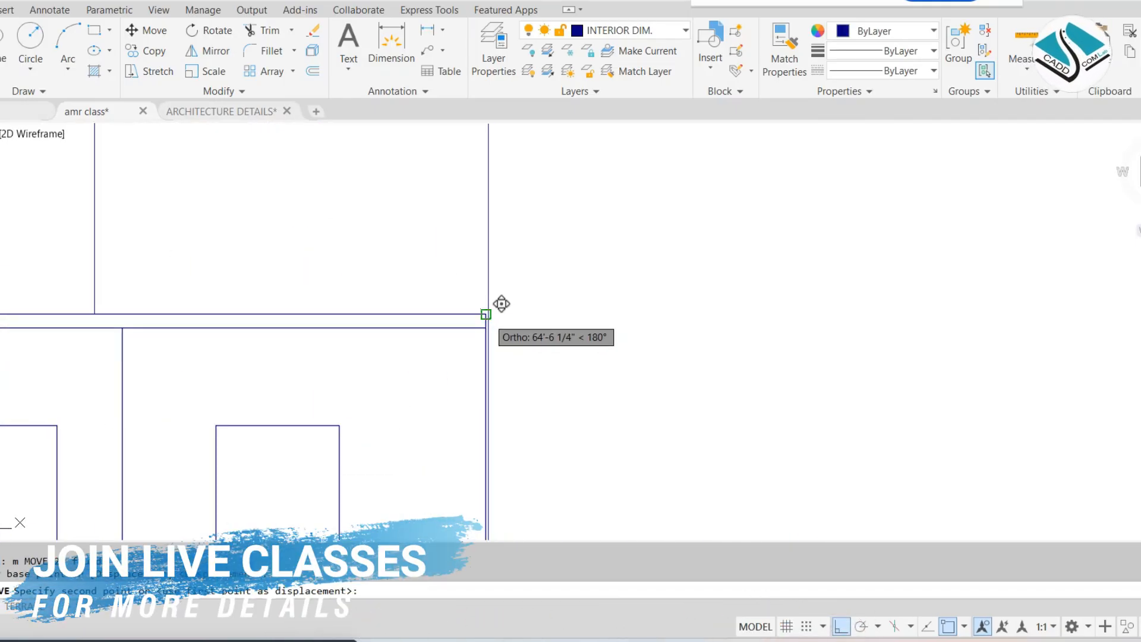
left_click(486, 314)
scroll(597, 357, "down", 5)
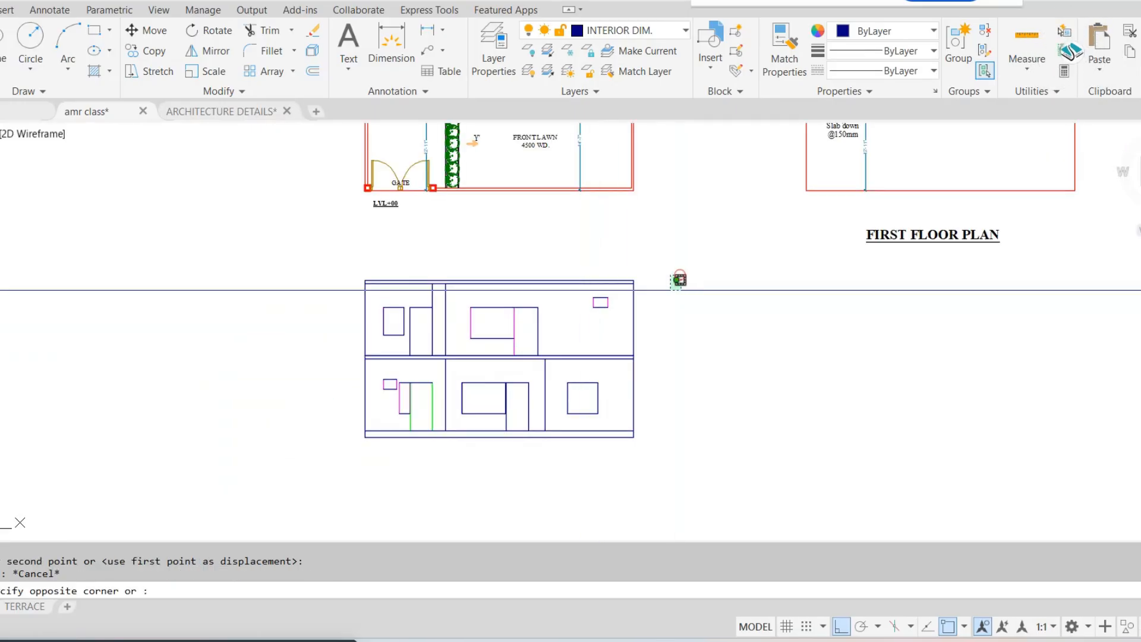
scroll(474, 399, "down", 2)
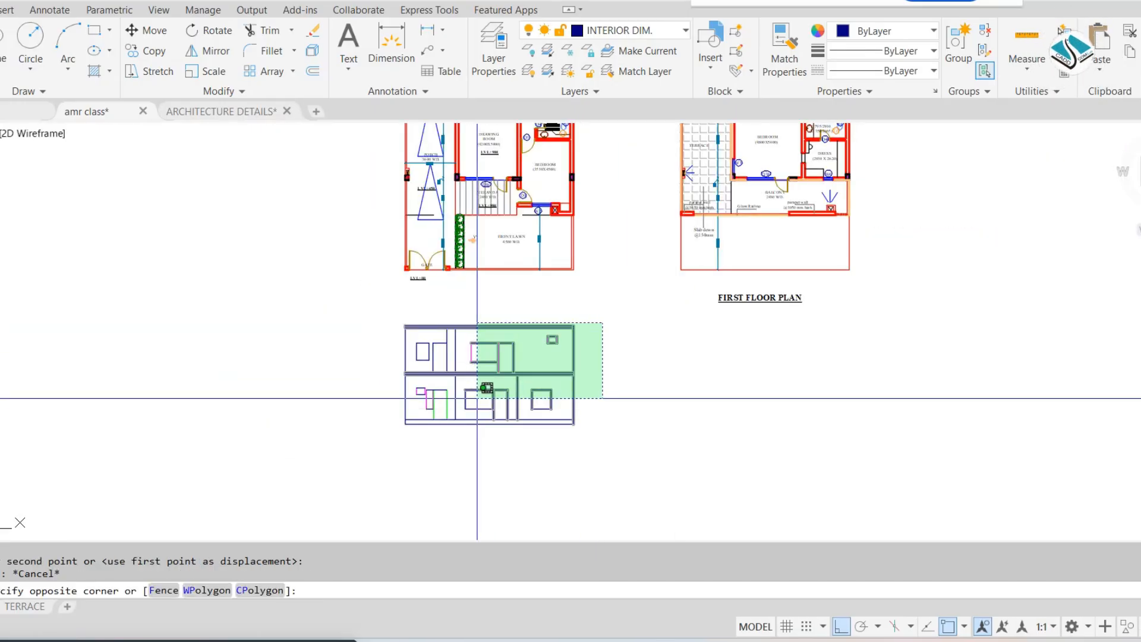
middle_click_drag(551, 367, 503, 483)
key("Escape")
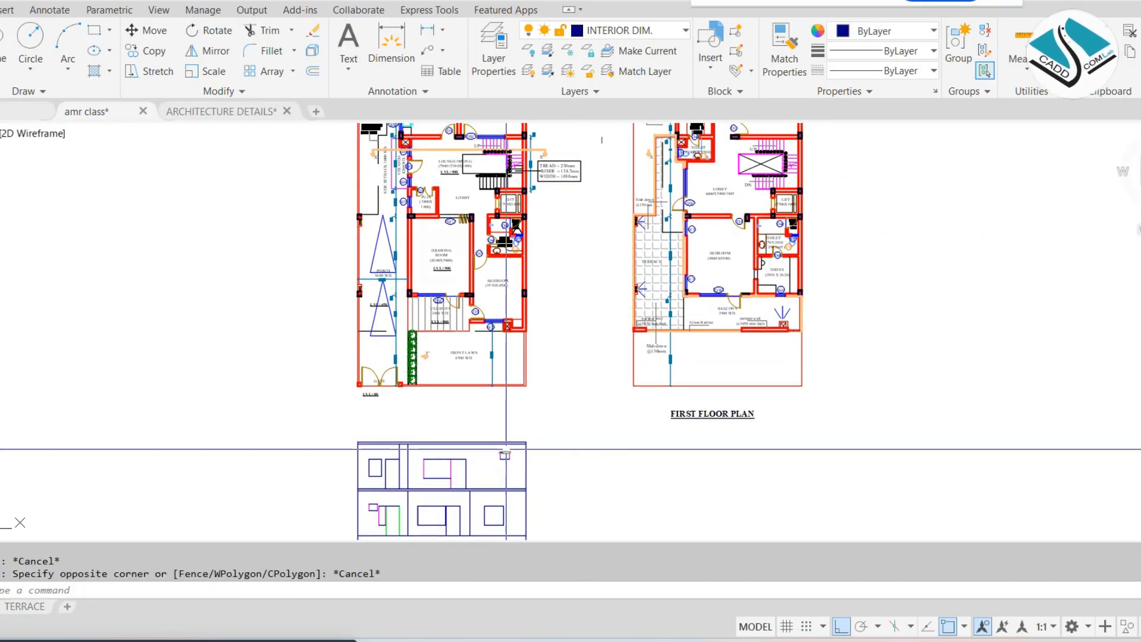
Move the stacked ground and first floor elevations horizontally about 164' to a spot beside the second floor elevation
mouse_move(511, 401)
middle_mouse_down()
mouse_move(505, 440)
mouse_move(512, 315)
middle_mouse_up()
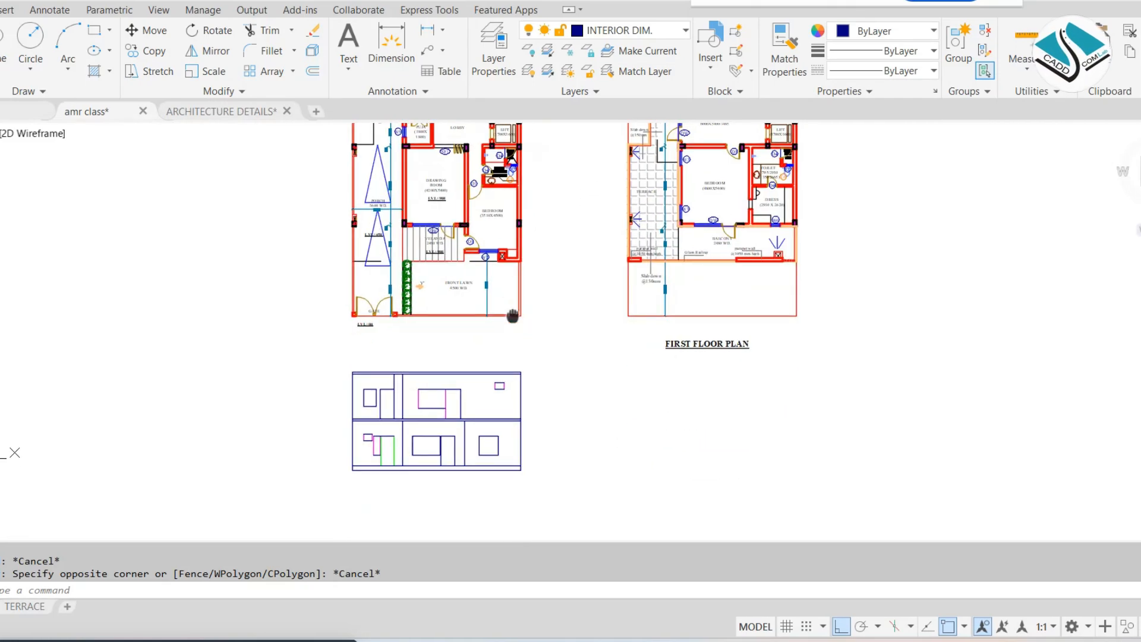
left_click(583, 357)
left_click(232, 478)
type("m")
key("Return")
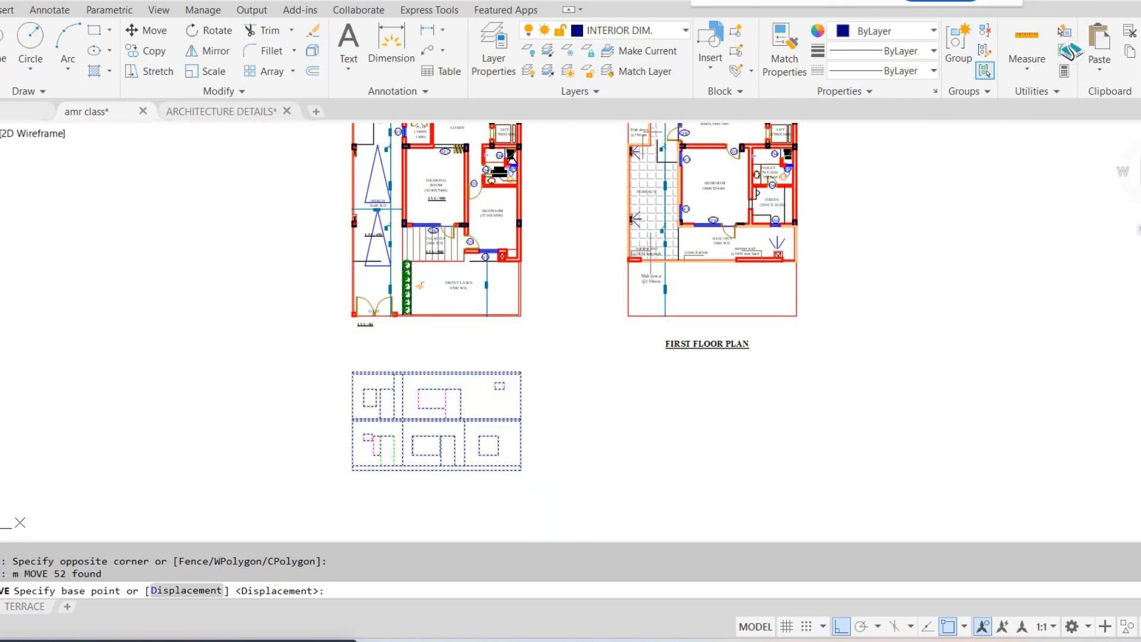
scroll(599, 480, "down", 4)
left_click(536, 478)
middle_click_drag(845, 479, 606, 464)
scroll(606, 464, "up", 5)
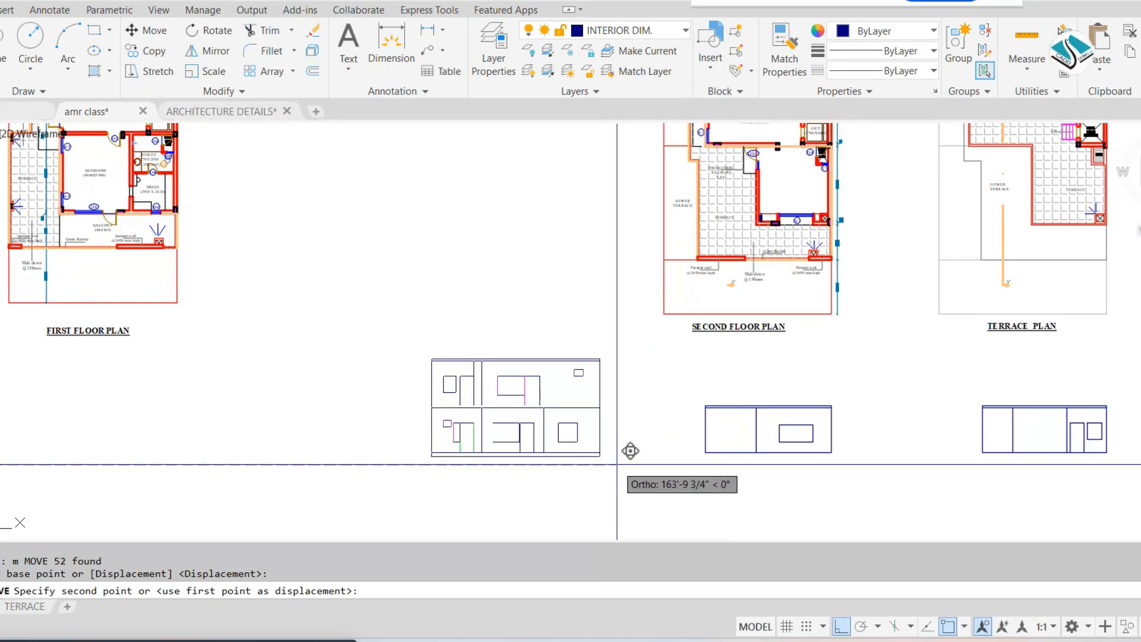
key("Escape")
middle_click_drag(720, 389, 661, 438)
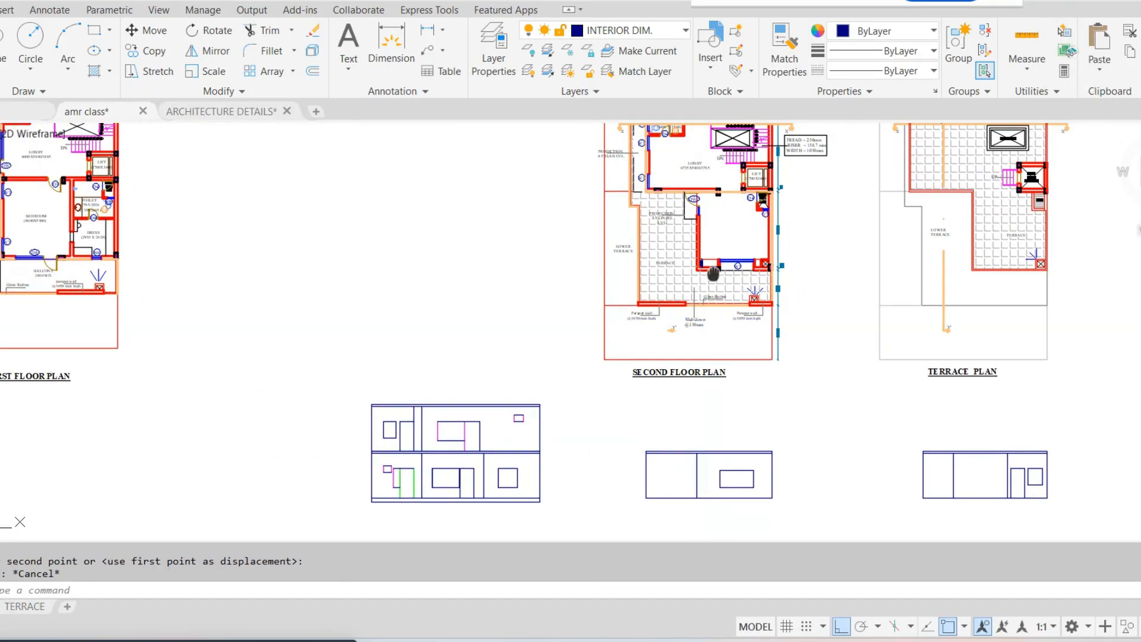
mouse_move(713, 274)
middle_mouse_down()
mouse_move(679, 334)
mouse_move(686, 303)
middle_mouse_up()
middle_click_drag(713, 416, 702, 301)
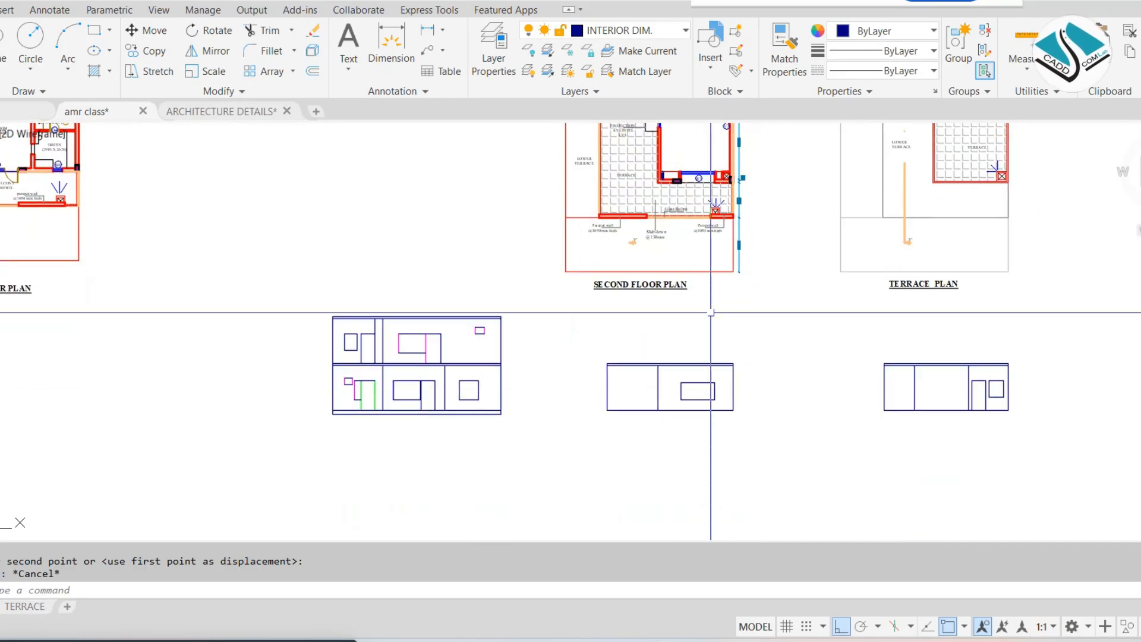
scroll(727, 397, "up", 4)
left_click(814, 277)
left_click(281, 511)
type("m")
key("Return")
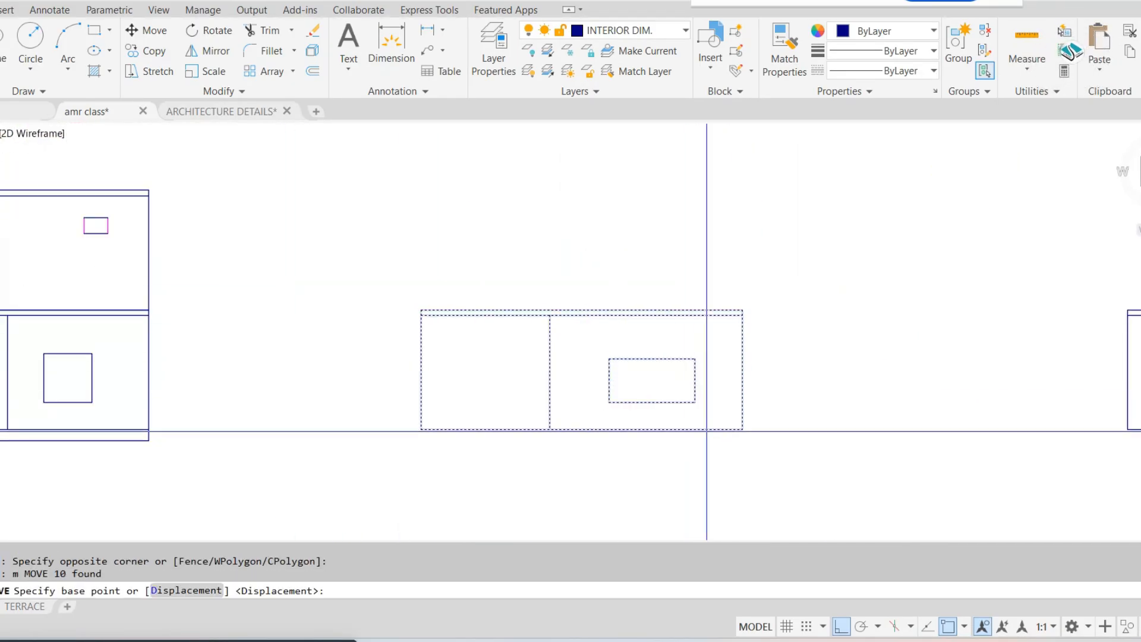
key("Escape")
Examine the second floor plan from the front terrace and parapet walls up to the bedroom and living room
scroll(706, 430, "down", 5)
scroll(743, 285, "up", 8)
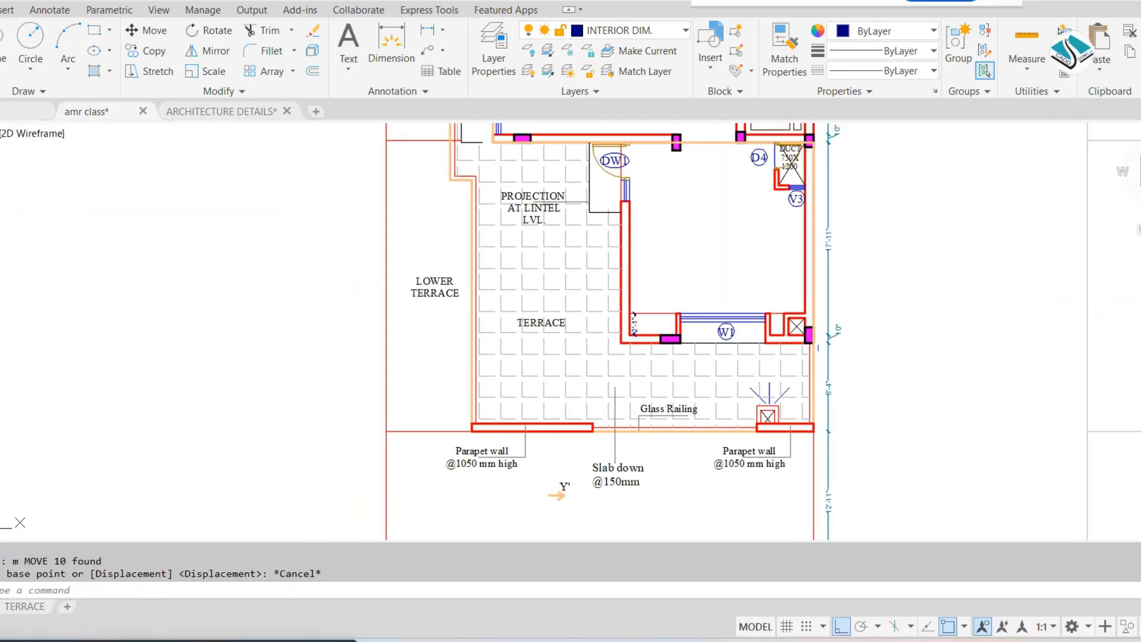
mouse_move(659, 278)
middle_mouse_down()
mouse_move(724, 411)
mouse_move(698, 365)
middle_mouse_up()
middle_click_drag(623, 283, 625, 343)
middle_click_drag(595, 226, 601, 354)
scroll(601, 262, "up", 2)
middle_click_drag(604, 211, 604, 309)
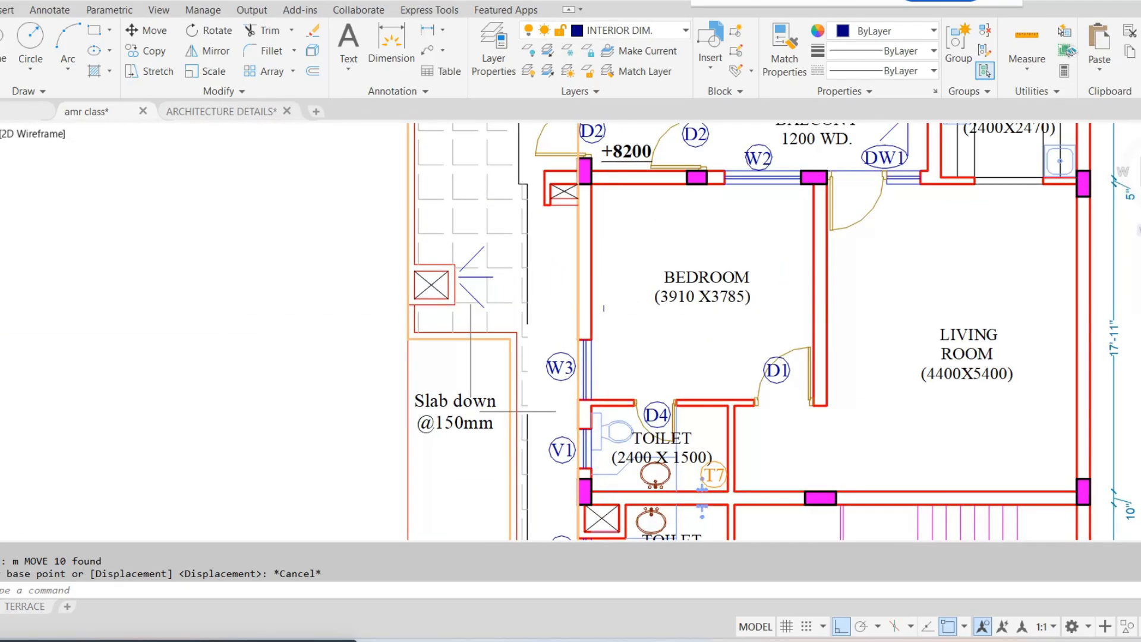
scroll(603, 308, "down", 2)
scroll(601, 205, "down", 4)
middle_click_drag(644, 462, 619, 173)
scroll(683, 312, "up", 2)
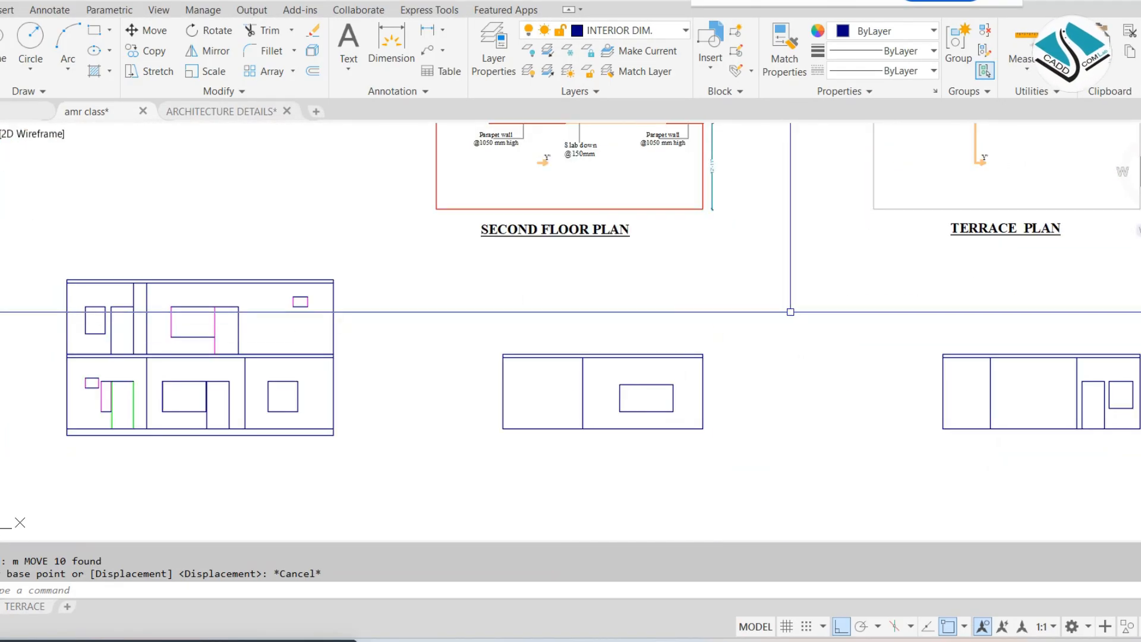
Move the second floor elevation from its lower right corner onto the upper right corner of the stacked ground and first floor elevations
left_click(790, 311)
left_click(419, 475)
type("m")
key("Return")
scroll(692, 461, "up", 2)
left_click(710, 408)
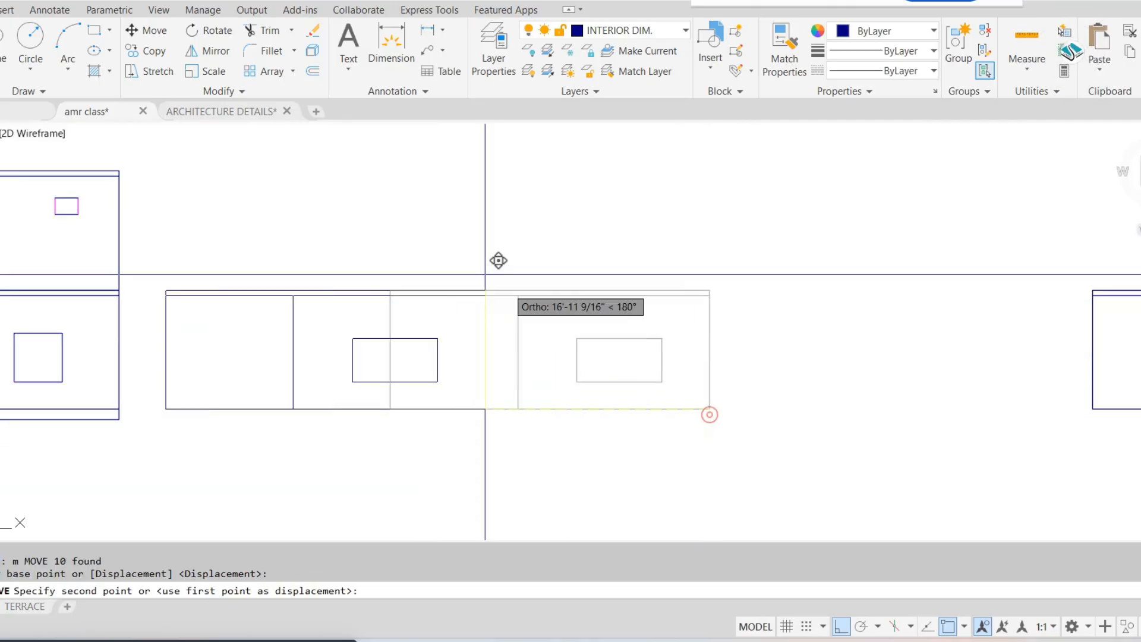
middle_click_drag(149, 175, 565, 364)
left_click(537, 360)
scroll(623, 322, "down", 4)
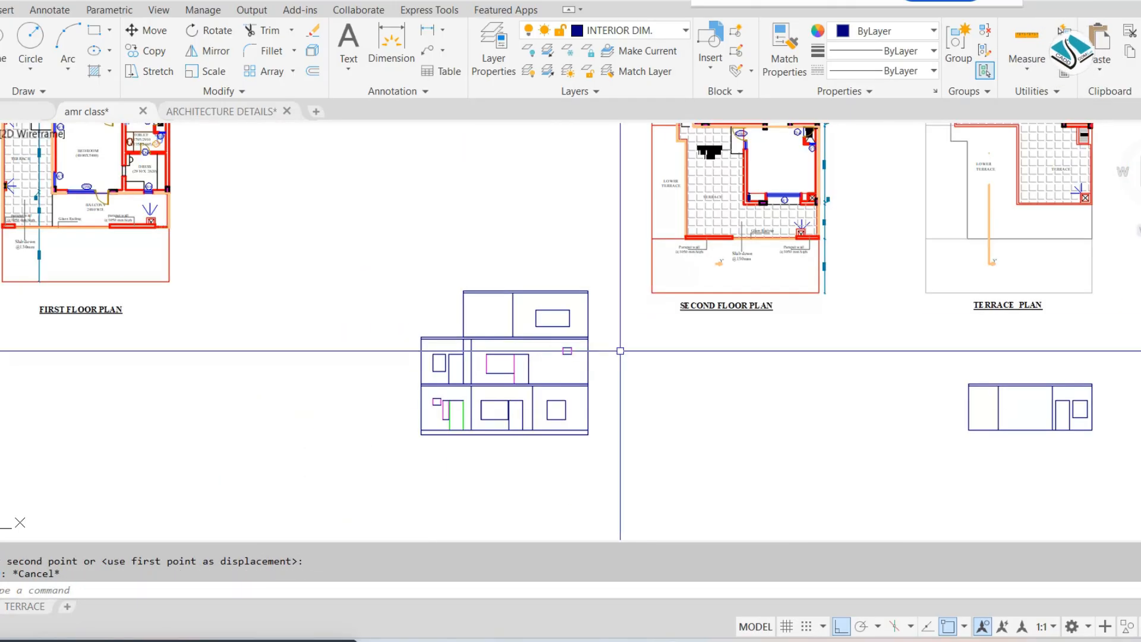
Move the three-storey elevation stack, with ortho off, to a clear spot below and beside the terrace elevation
left_click(265, 481)
type("m")
key("Return")
left_click(505, 337)
middle_click_drag(909, 474, 664, 386)
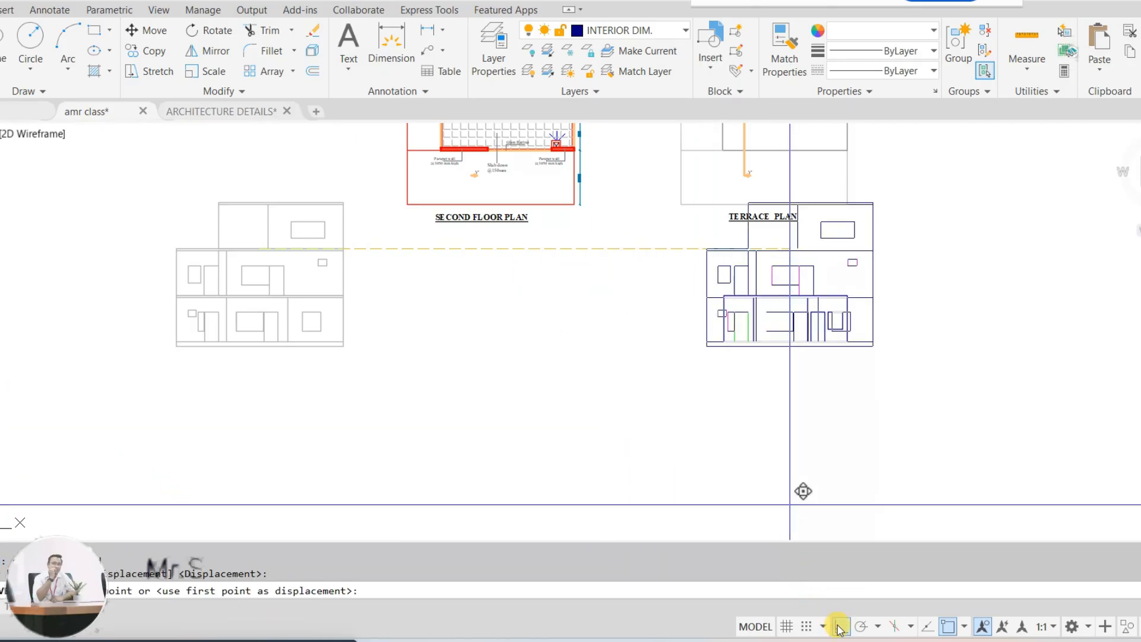
key("F8")
left_click(573, 376)
middle_click_drag(775, 219, 670, 260)
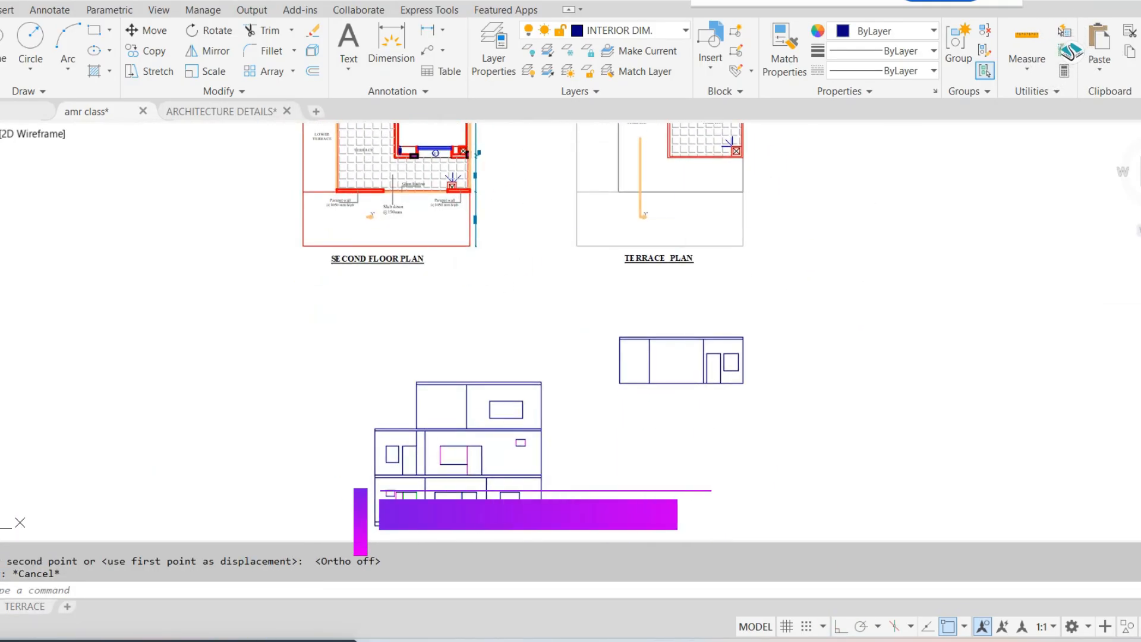
Move the terrace elevation from its lower right corner onto the upper right corner of the three-storey stack
scroll(717, 358, "up", 2)
left_click(838, 267)
left_click(556, 428)
type("m")
key("Return")
scroll(737, 404, "up", 4)
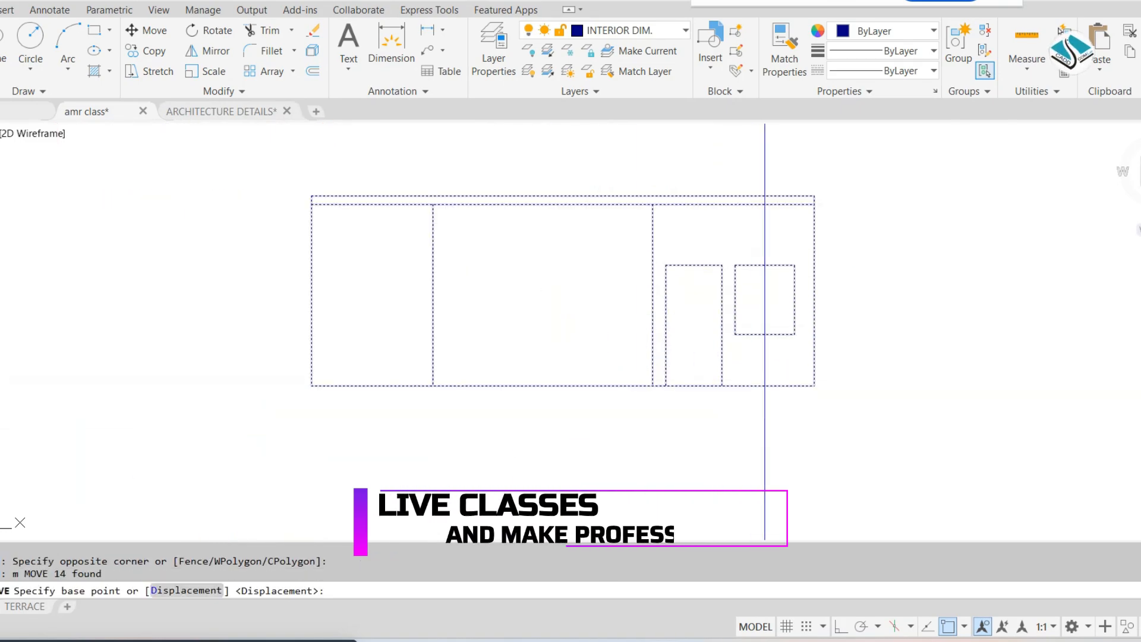
left_click(814, 386)
middle_click_drag(496, 308, 1078, 313)
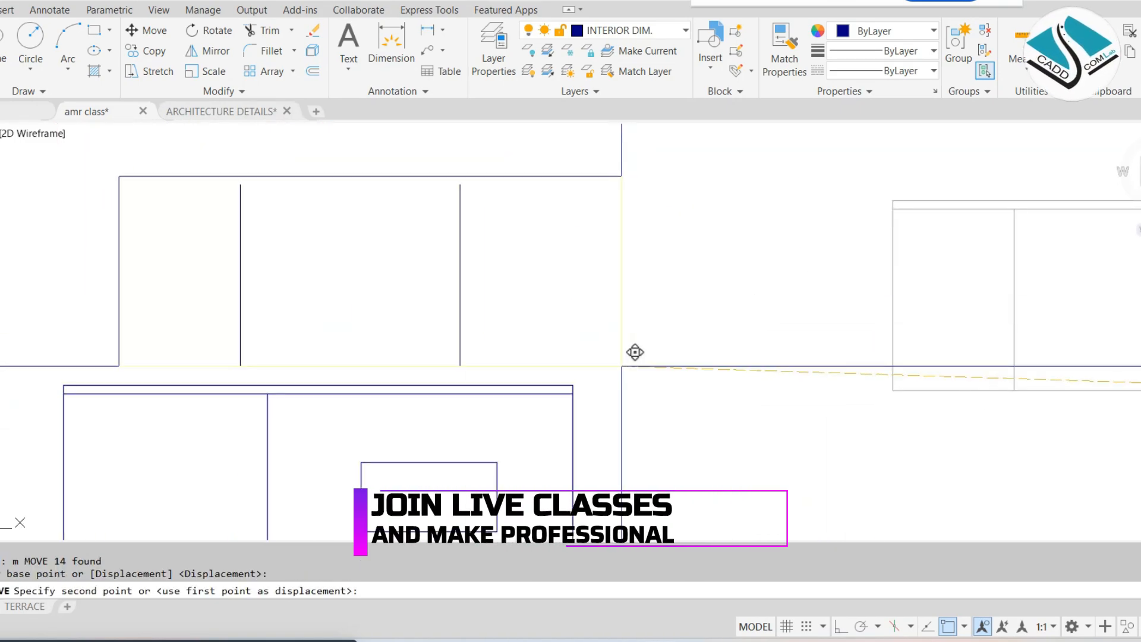
left_click(574, 384)
scroll(686, 317, "down", 4)
key("Escape")
middle_click_drag(553, 356, 588, 308)
scroll(588, 309, "down", 2)
key("Escape")
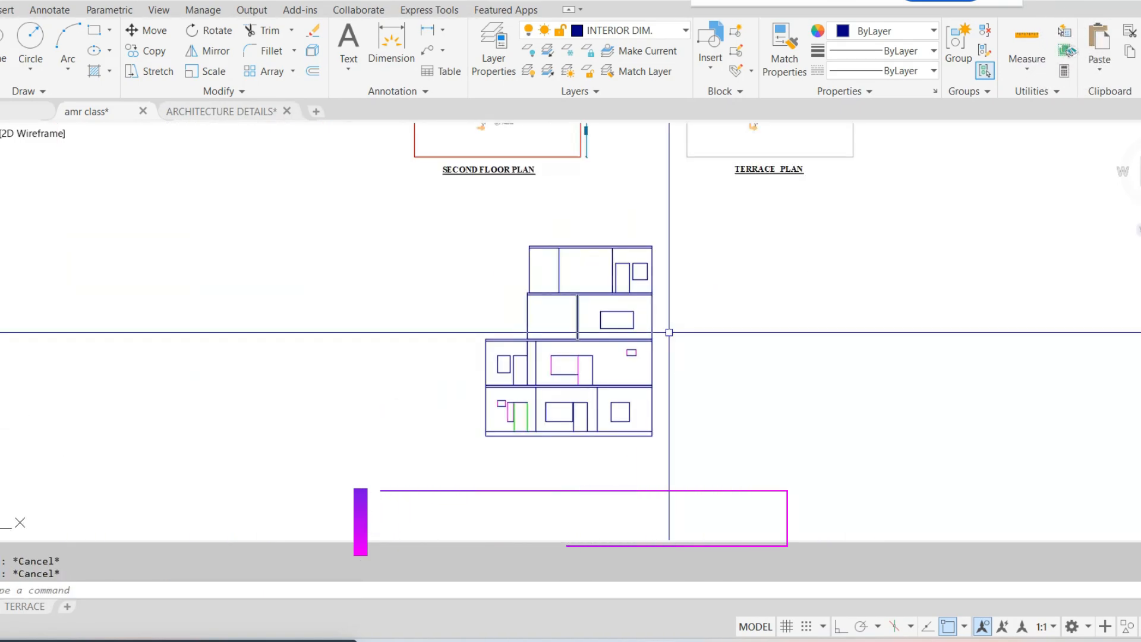
Join the four edges of the second floor elevation's window into one closed outline
scroll(590, 300, "up", 4)
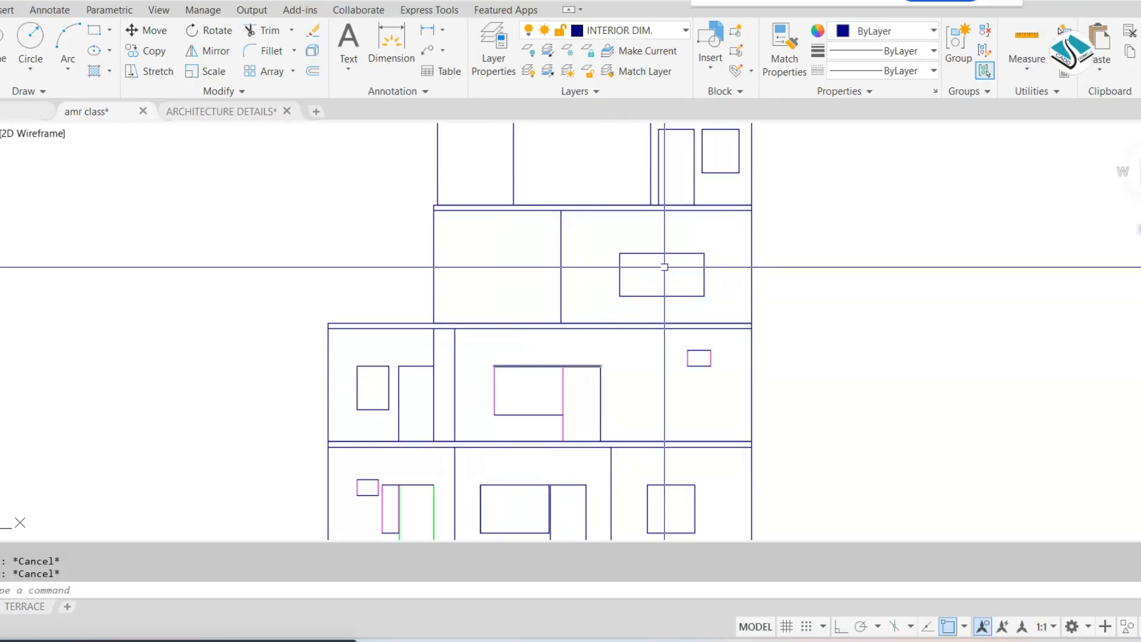
scroll(665, 266, "up", 4)
type("j")
key("Return")
left_click(805, 231)
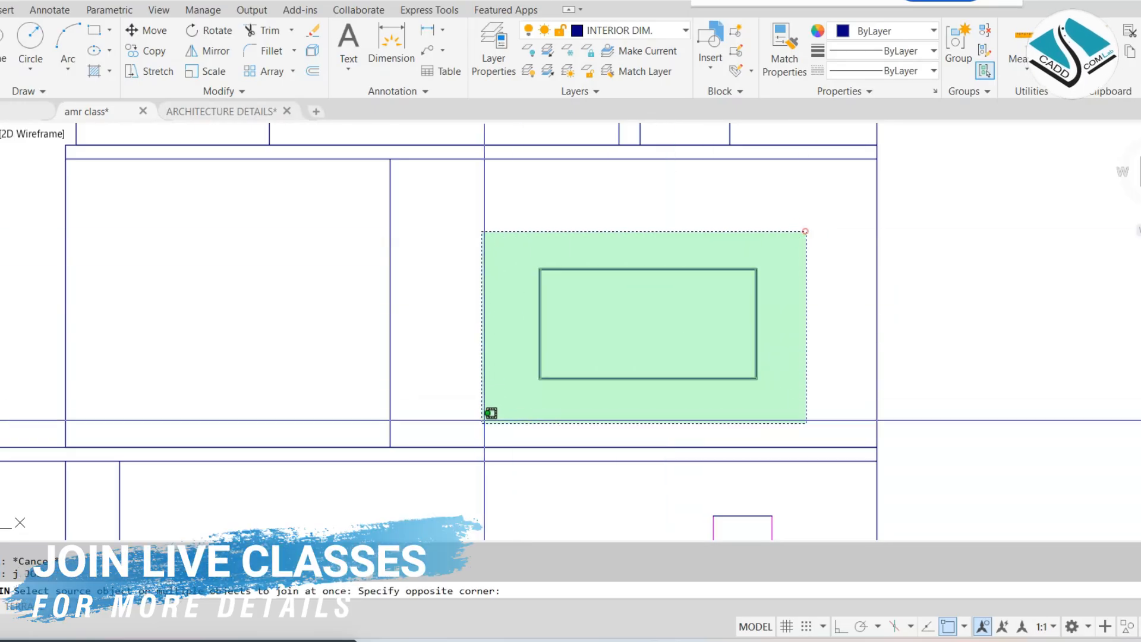
left_click(481, 402)
key("Return")
left_click(601, 326)
scroll(639, 173, "down", 2)
key("Escape")
scroll(717, 302, "up", 4)
key("Return")
left_click(735, 301)
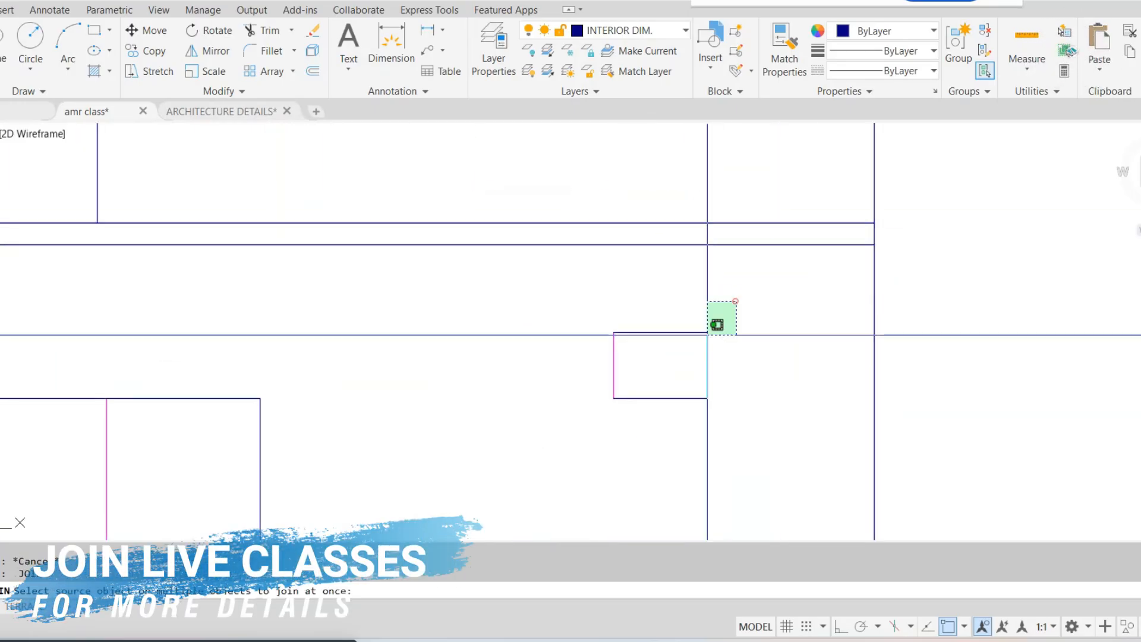
scroll(647, 369, "down", 2)
key("Escape")
key("Escape")
Draw a rectangle over the first floor elevation's small high window, tracing it corner to corner
scroll(712, 351, "up", 4)
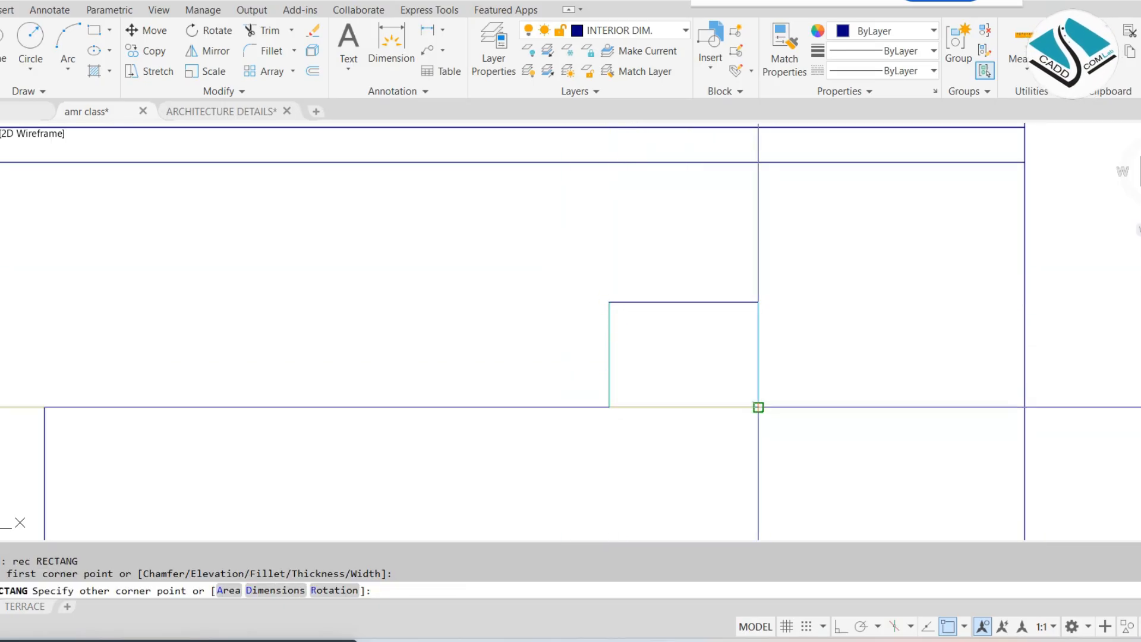
key("Escape")
scroll(758, 407, "down", 3)
scroll(588, 376, "up", 5)
key("Escape")
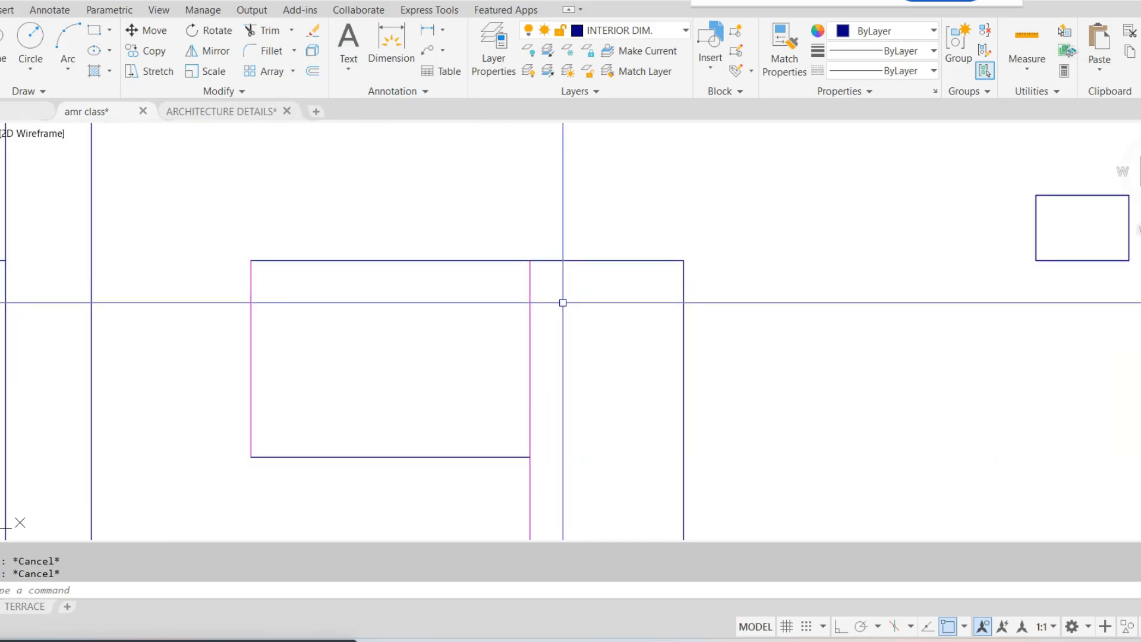
Offset the jamb line shared by the first floor's large window and adjoining door by 2 toward the window
type("o")
key("Return")
type("2")
key("Return")
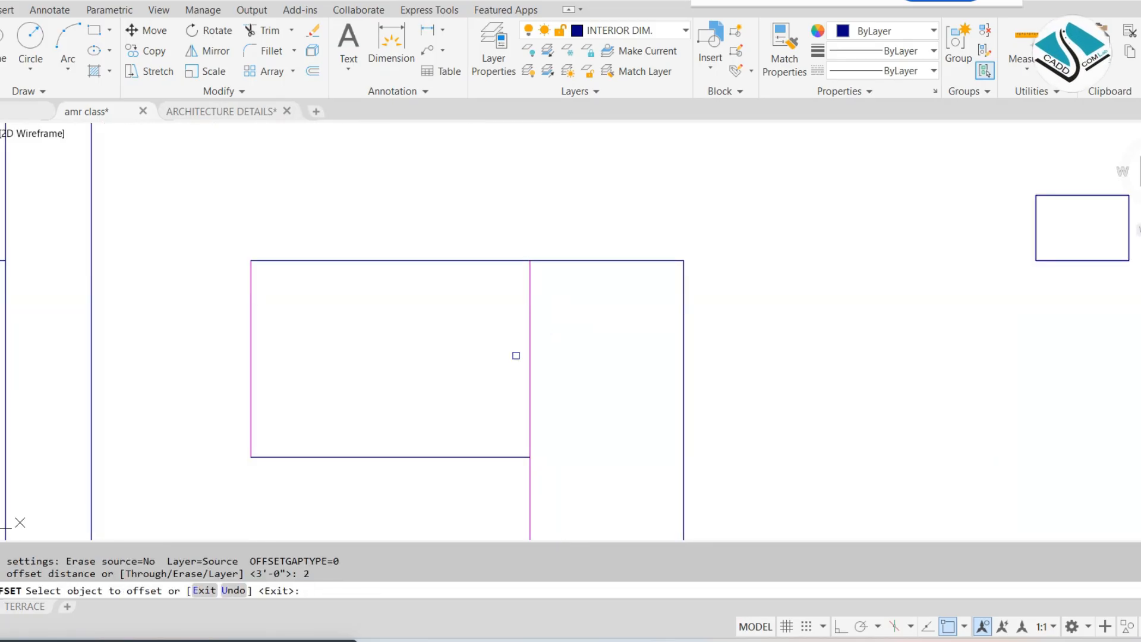
left_click(528, 368)
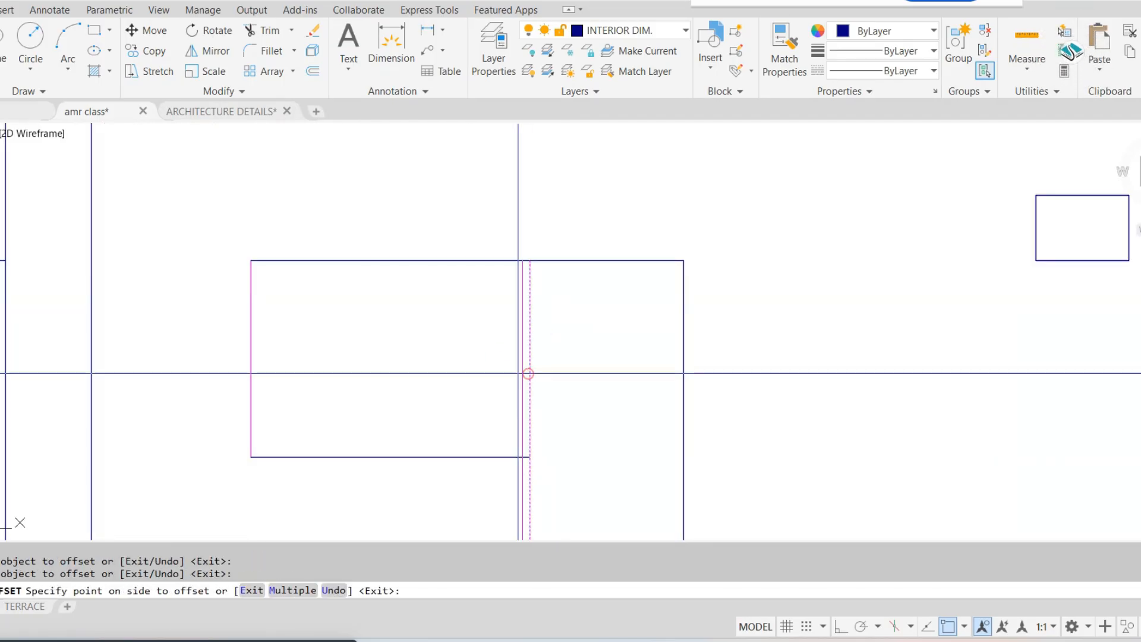
left_click(517, 375)
key("Escape")
key("Escape")
Trim the head and sill segments between the two jamb lines that separate the first floor's large window from its door
scroll(523, 242, "up", 6)
key("Return")
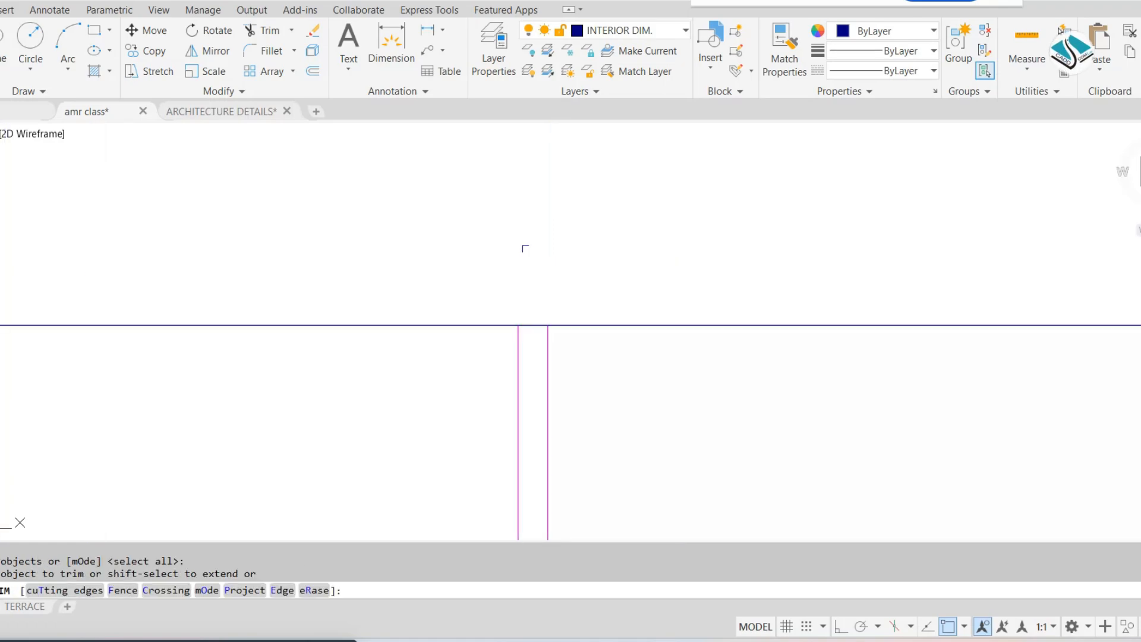
scroll(525, 317, "up", 4)
left_click(544, 285)
left_click(556, 360)
scroll(580, 271, "down", 6)
middle_click_drag(575, 487, 581, 230)
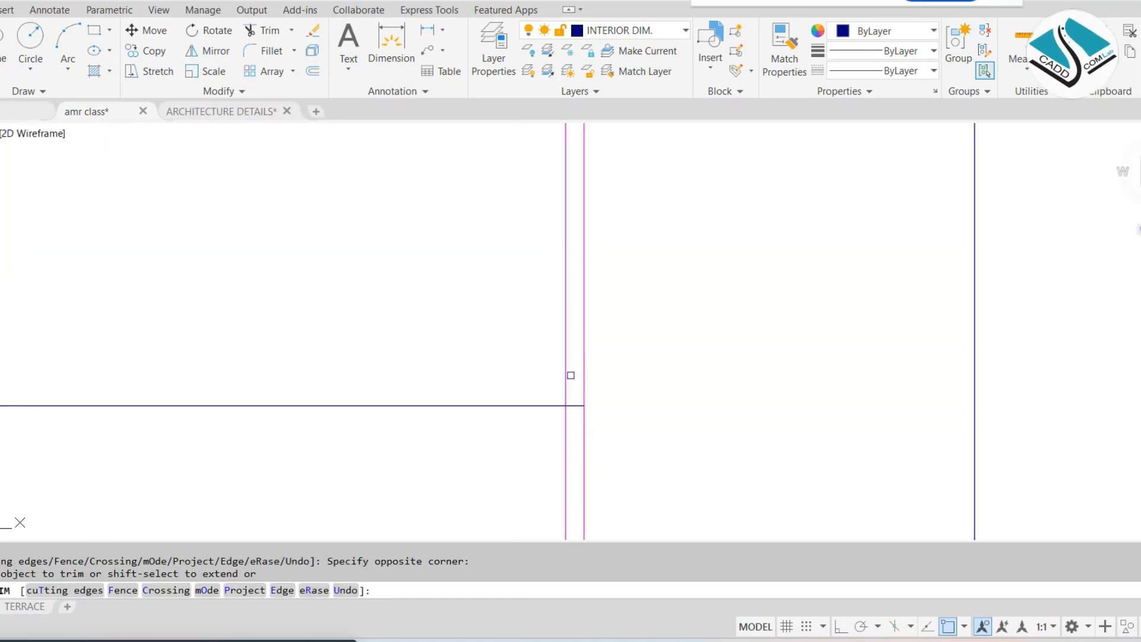
scroll(571, 375, "up", 6)
left_click(593, 373)
left_click(577, 491)
scroll(594, 386, "down", 8)
key("Escape")
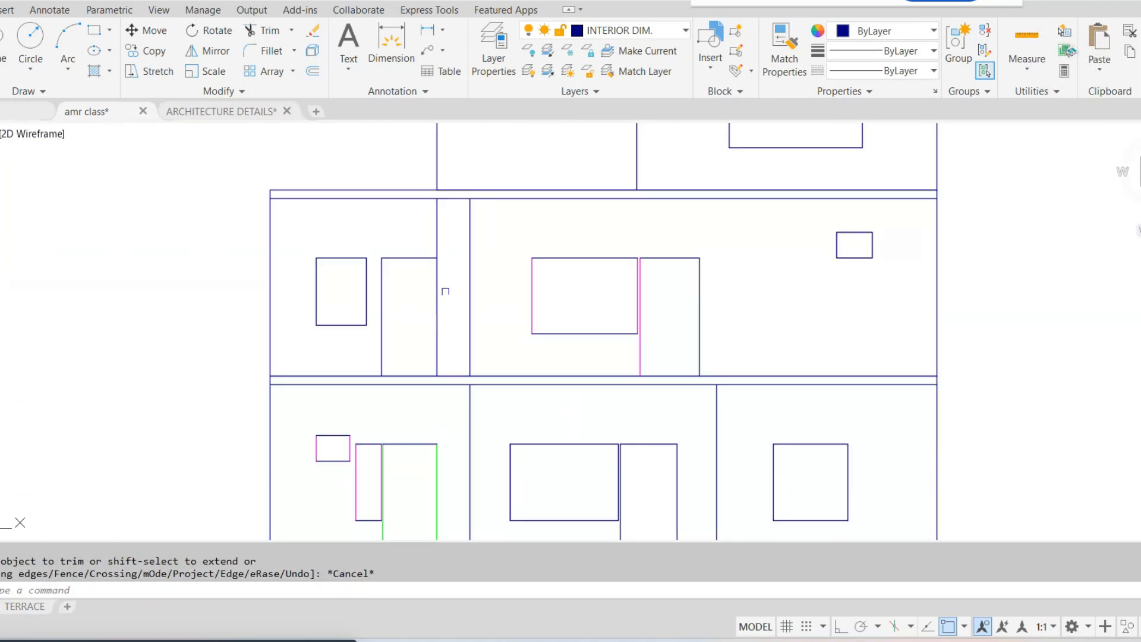
Draw a rectangle over the first floor door beside the small bay's window, from its upper head corner to the opposite corner at floor level
scroll(410, 256, "up", 4)
scroll(416, 249, "up", 2)
key("Escape")
middle_click_drag(418, 249, 478, 220)
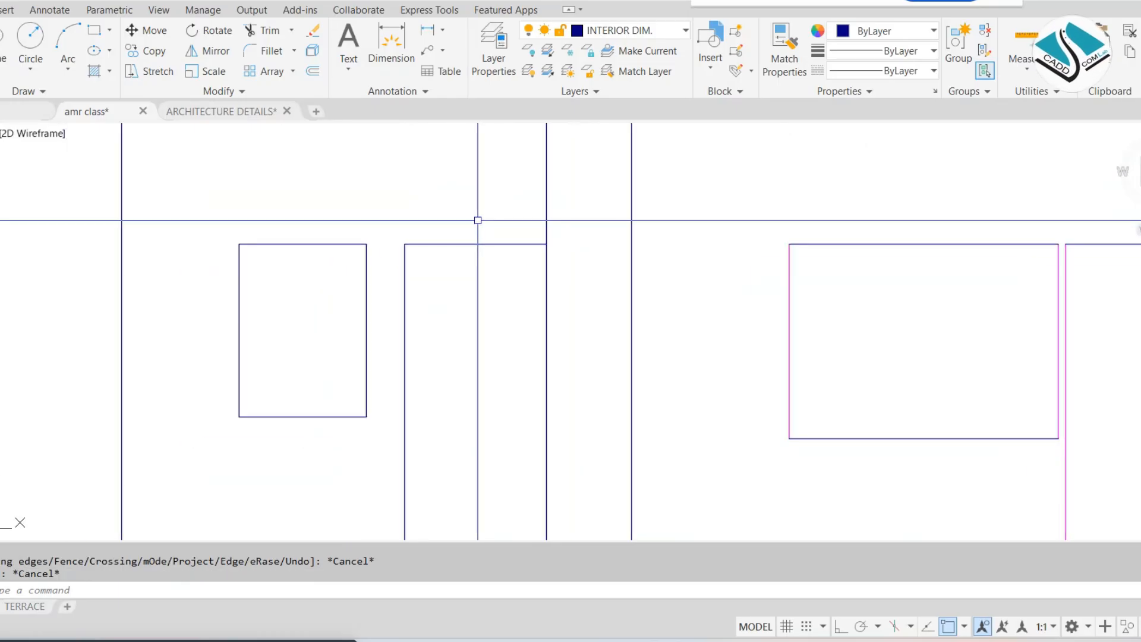
type("rec")
key("Return")
left_click(405, 245)
scroll(481, 316, "down", 3)
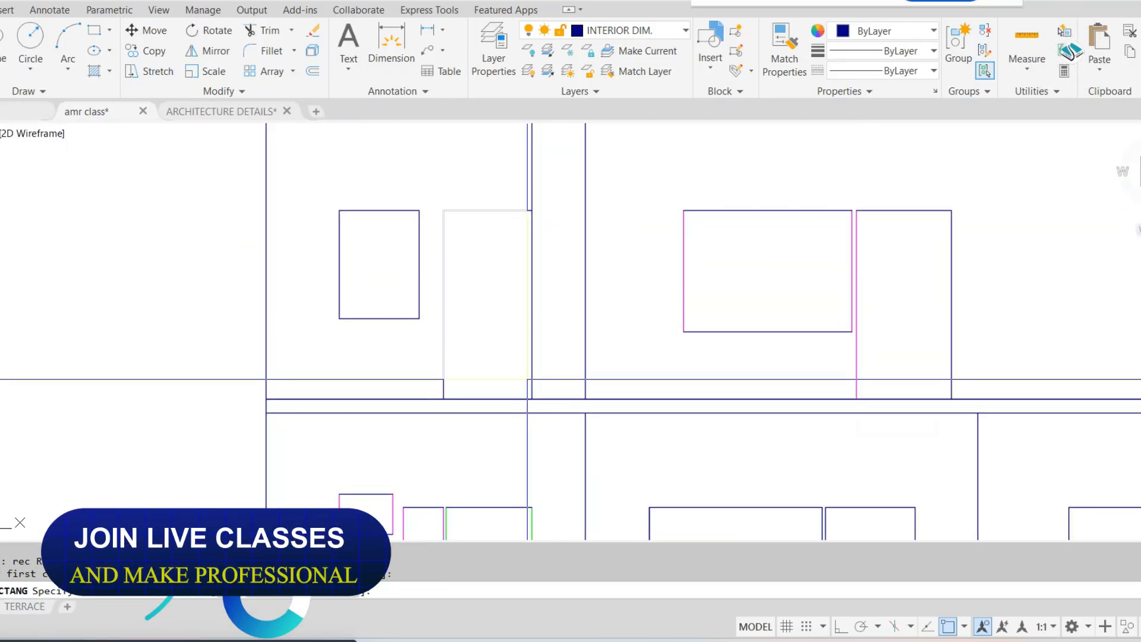
scroll(533, 409, "up", 3)
left_click(533, 410)
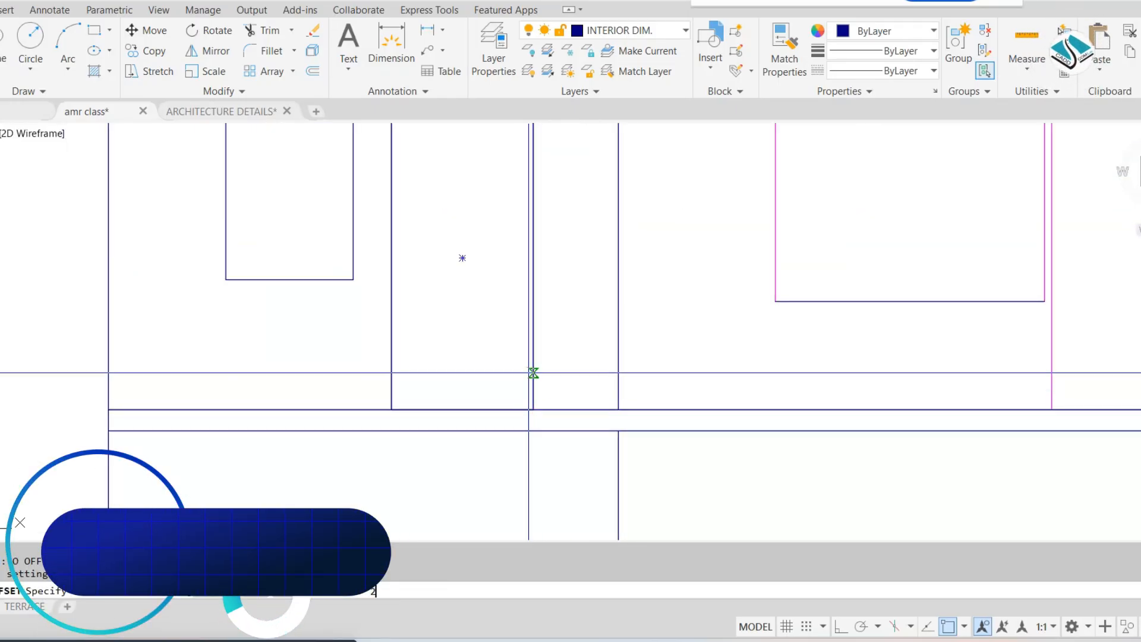
Offset the first floor door's rectangle inward by 2 to form the door frame
key("Return")
middle_click_drag(528, 372, 532, 498)
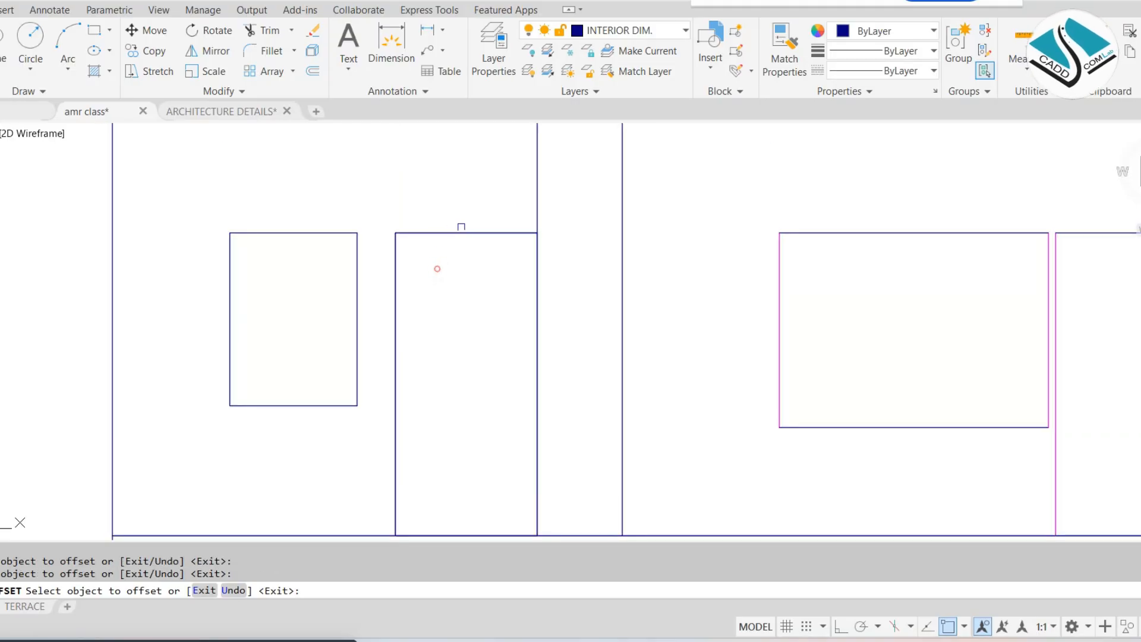
left_click(461, 232)
left_click(450, 279)
key("Escape")
Explode the first floor door frame's rectangular outlines into separate lines
middle_click_drag(436, 409, 482, 320)
key("x")
key("Return")
left_click(441, 390)
Extend the inner jamb lines of the first floor door frame down to the floor line
key("Return")
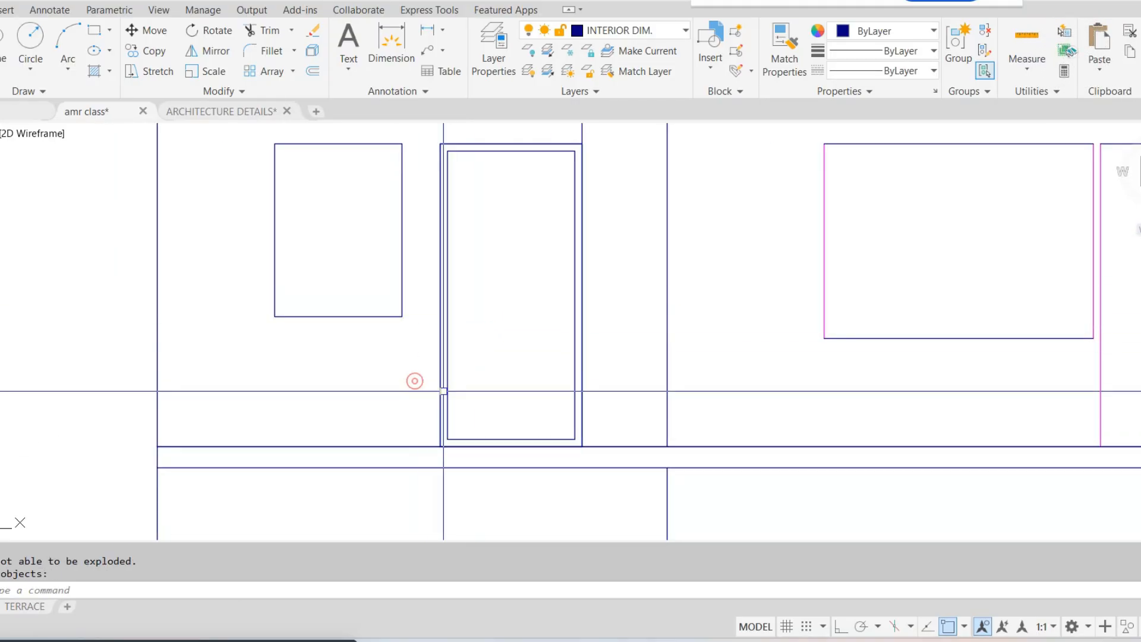
scroll(443, 389, "up", 3)
key("e")
key("x")
key("Return")
left_click(461, 458)
scroll(461, 454, "down", 2)
middle_click_drag(492, 466, 482, 366)
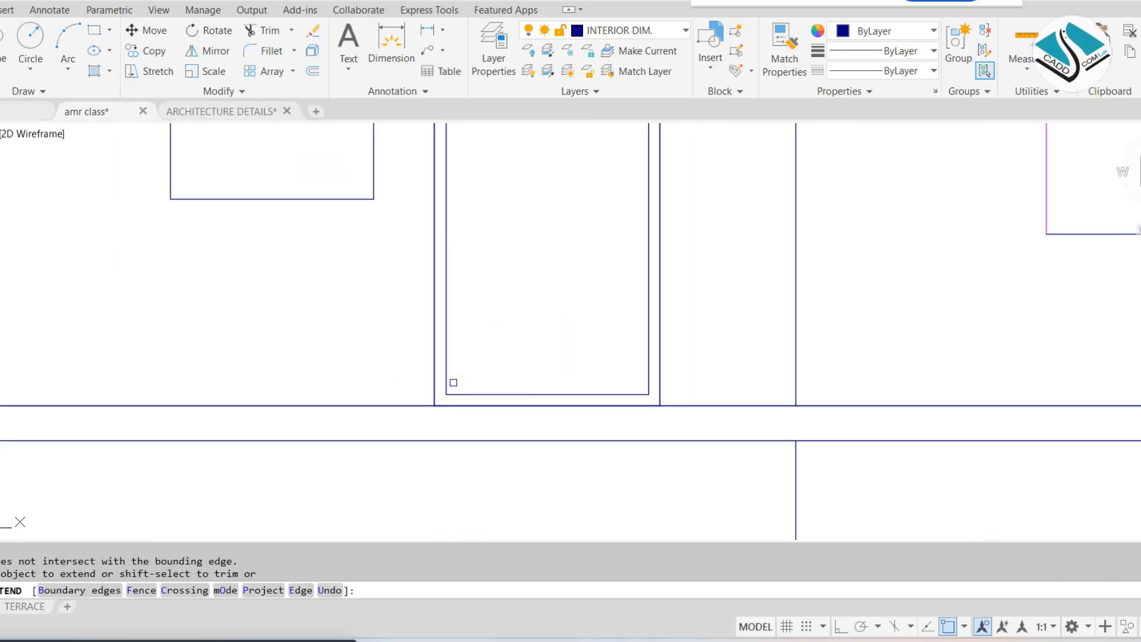
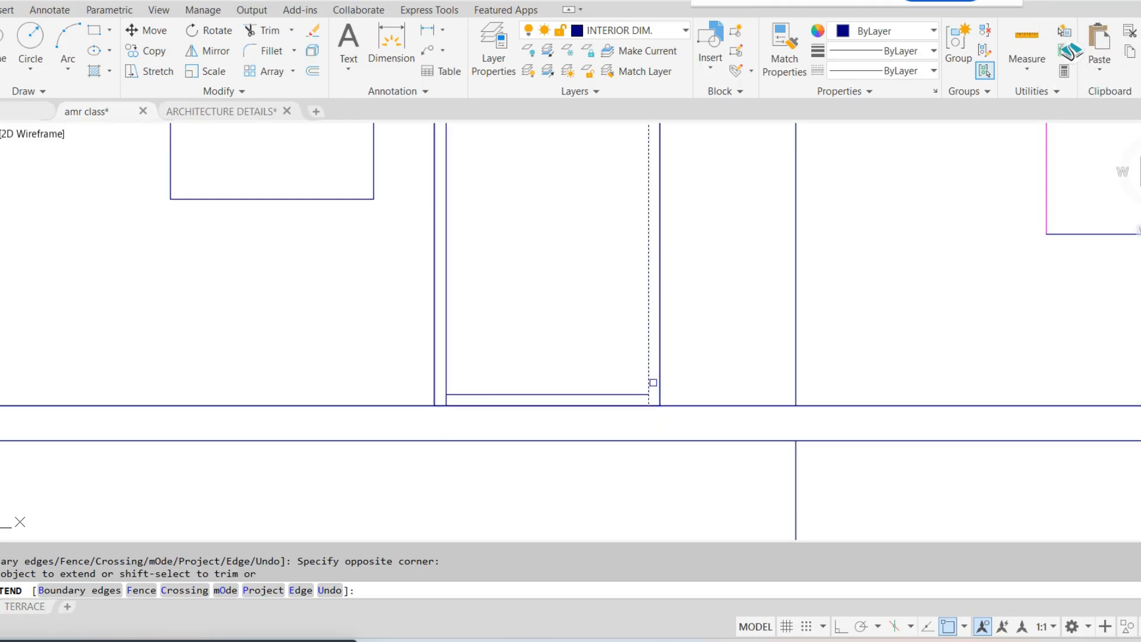
Erase the inner sill line at the foot of the first floor door frame
key("Escape")
left_click(568, 393)
key("e")
key("Return")
scroll(568, 392, "down", 3)
middle_click_drag(447, 282, 473, 326)
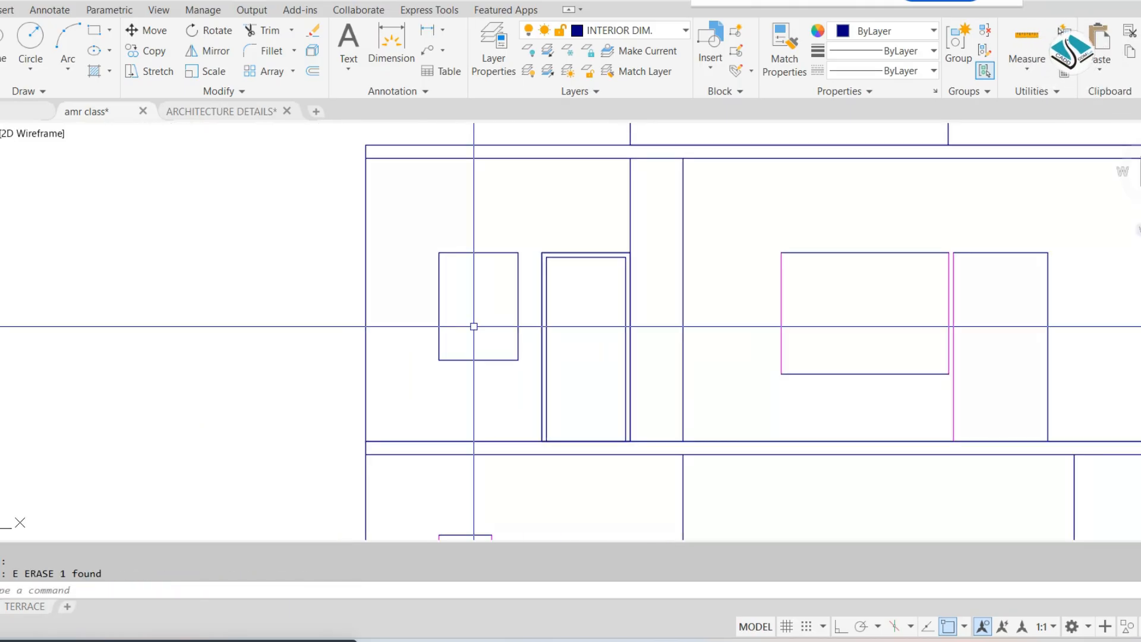
scroll(492, 280, "up", 5)
left_click(557, 209)
left_click(345, 483)
middle_click_drag(300, 512, 359, 431)
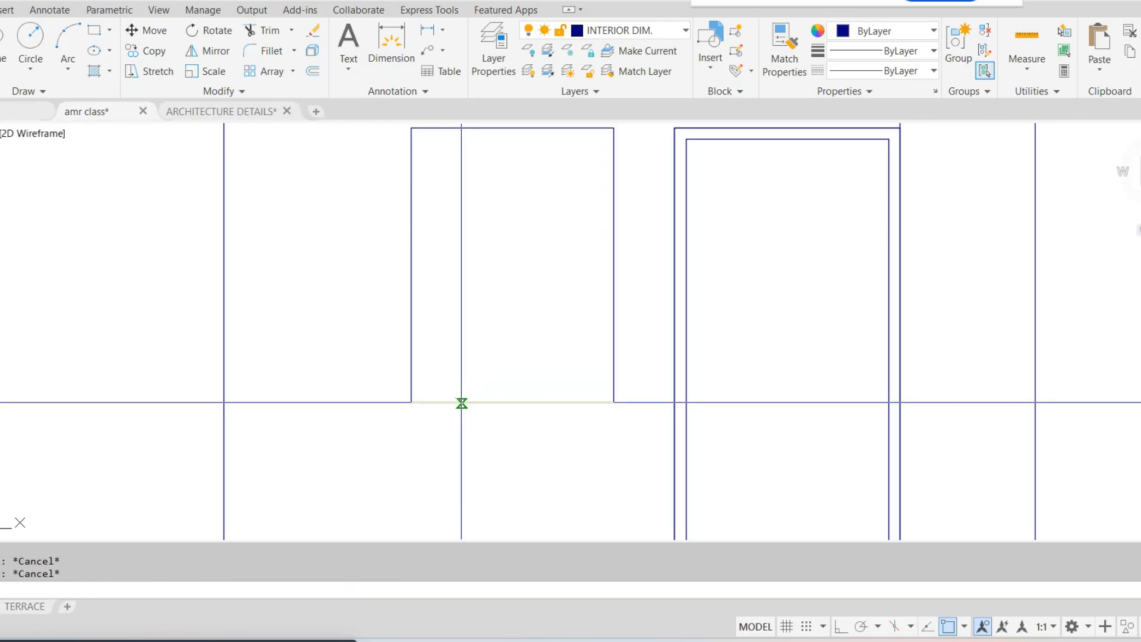
key("Escape")
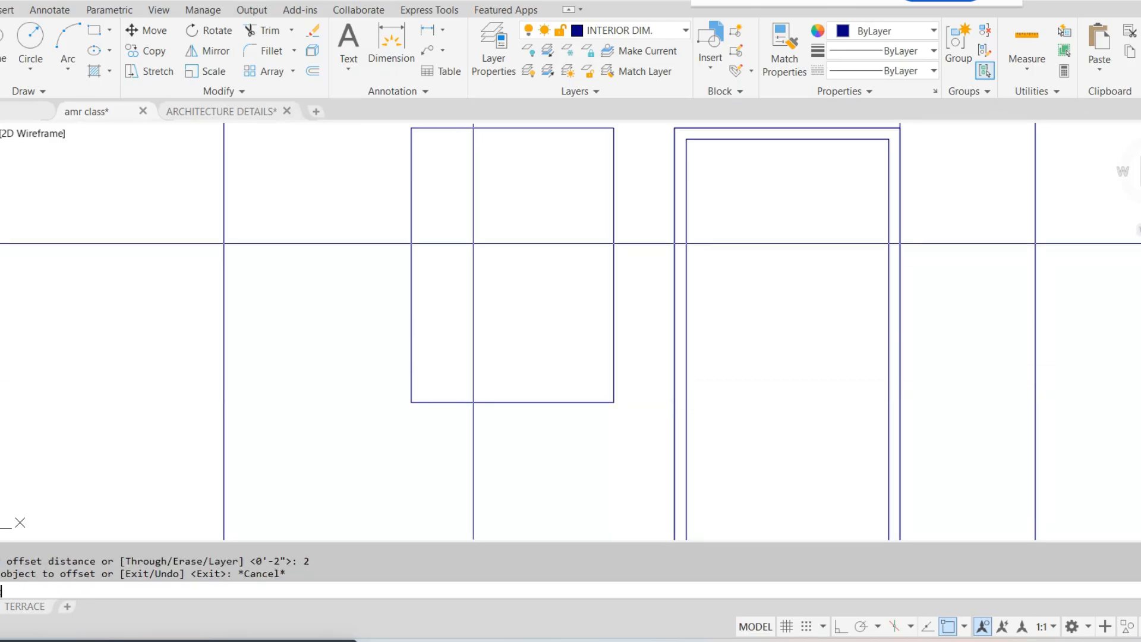
Draw a rectangle over the first floor window beside the framed door and offset it inward by 2 to form the frame
middle_click_drag(473, 243, 473, 299)
type("rec")
key("Return")
left_click(410, 184)
key("Escape")
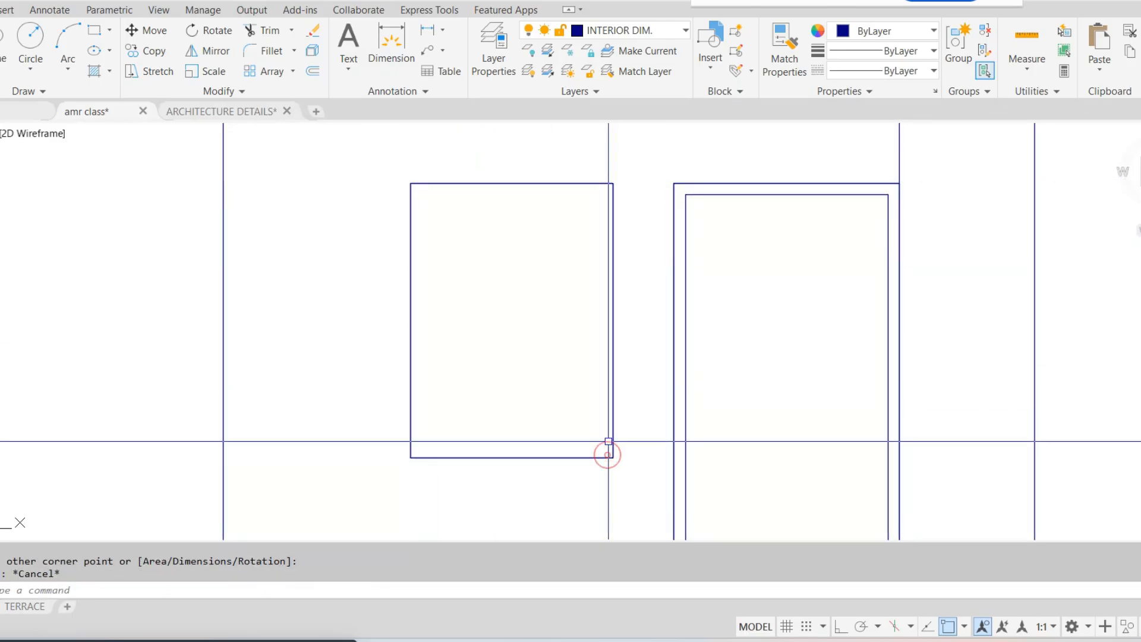
key("Return")
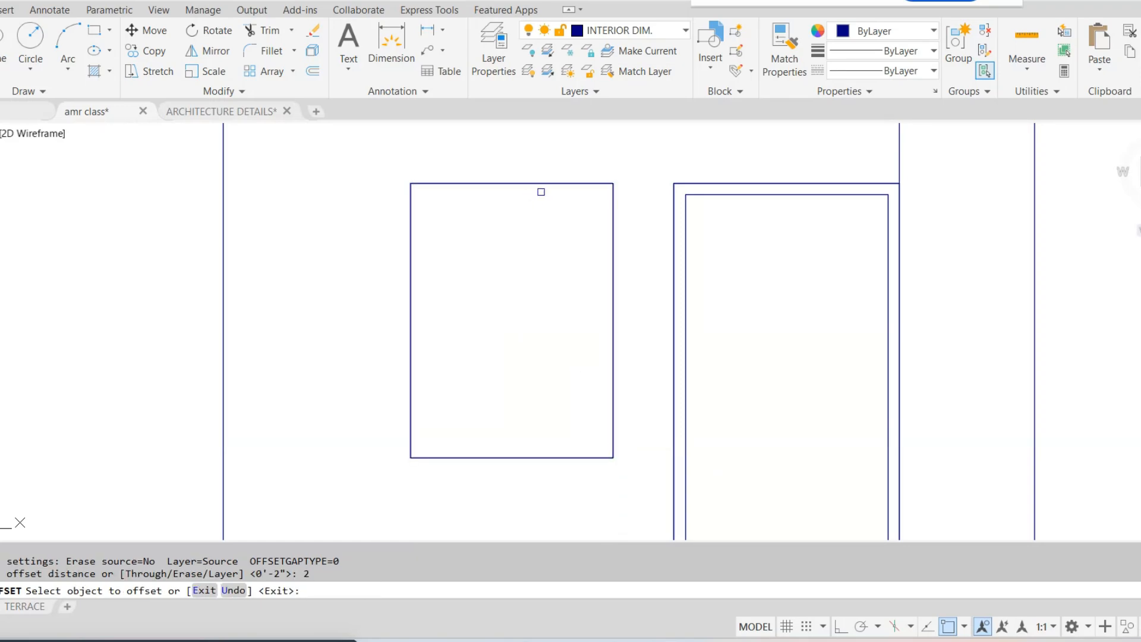
left_click(539, 184)
left_click(518, 258)
key("Escape")
Try to join the four outline lines of the small ground floor window and offset them as one object
scroll(527, 259, "down", 5)
middle_click_drag(659, 427, 563, 257)
scroll(450, 384, "up", 5)
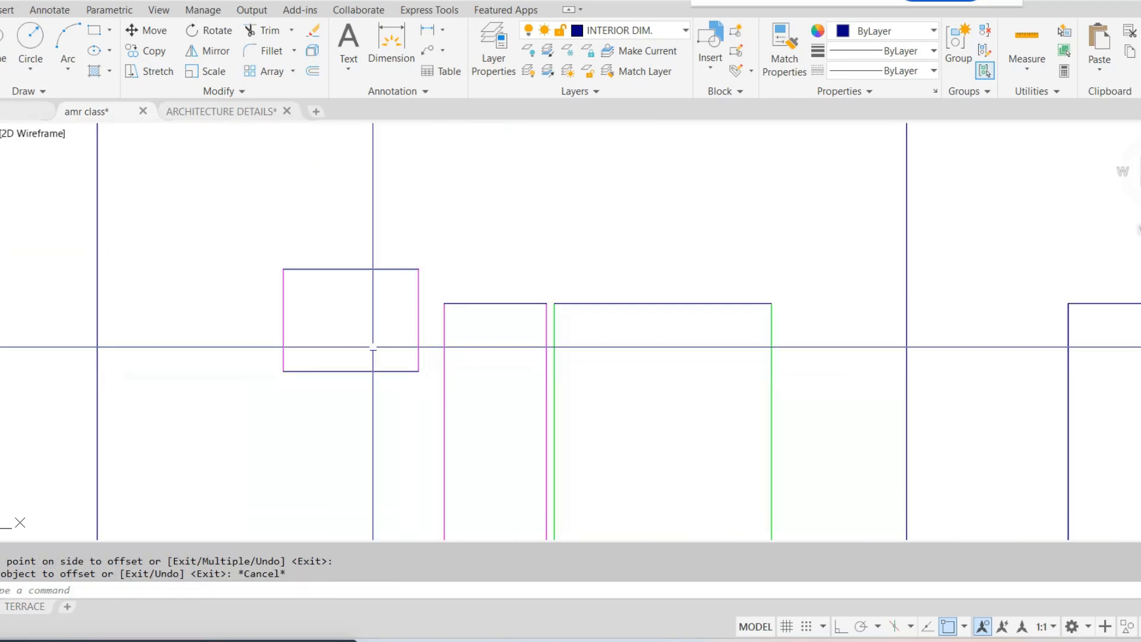
middle_click_drag(373, 347, 448, 337)
scroll(464, 282, "up", 2)
type("j JOIN")
left_click(522, 231)
left_click(191, 473)
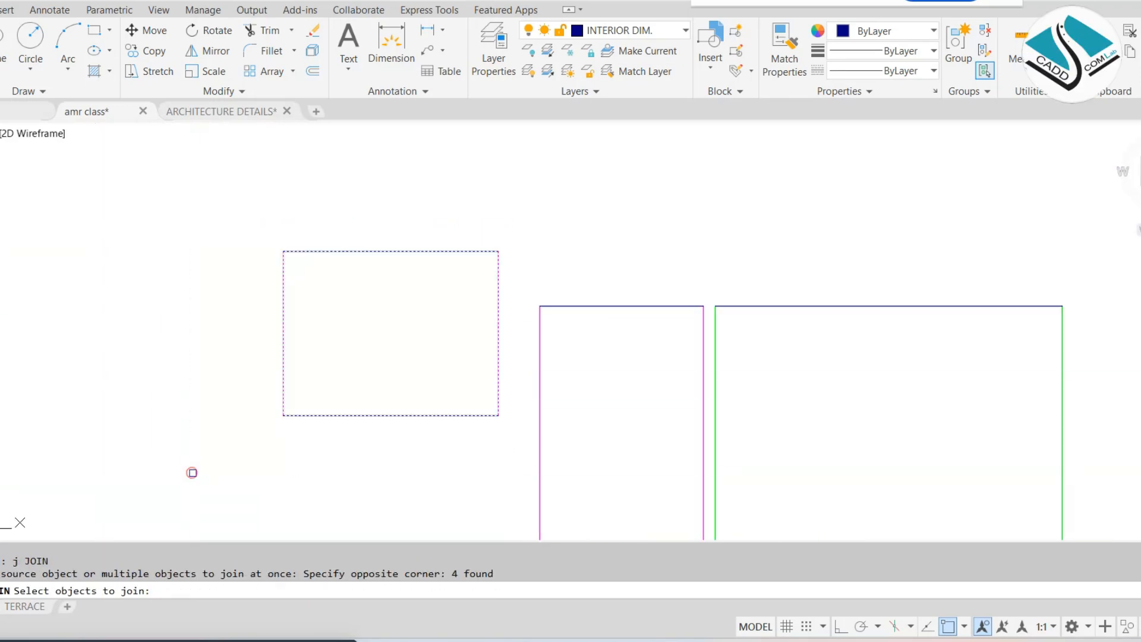
key("space")
left_click(433, 236)
left_click(385, 297)
key("Escape")
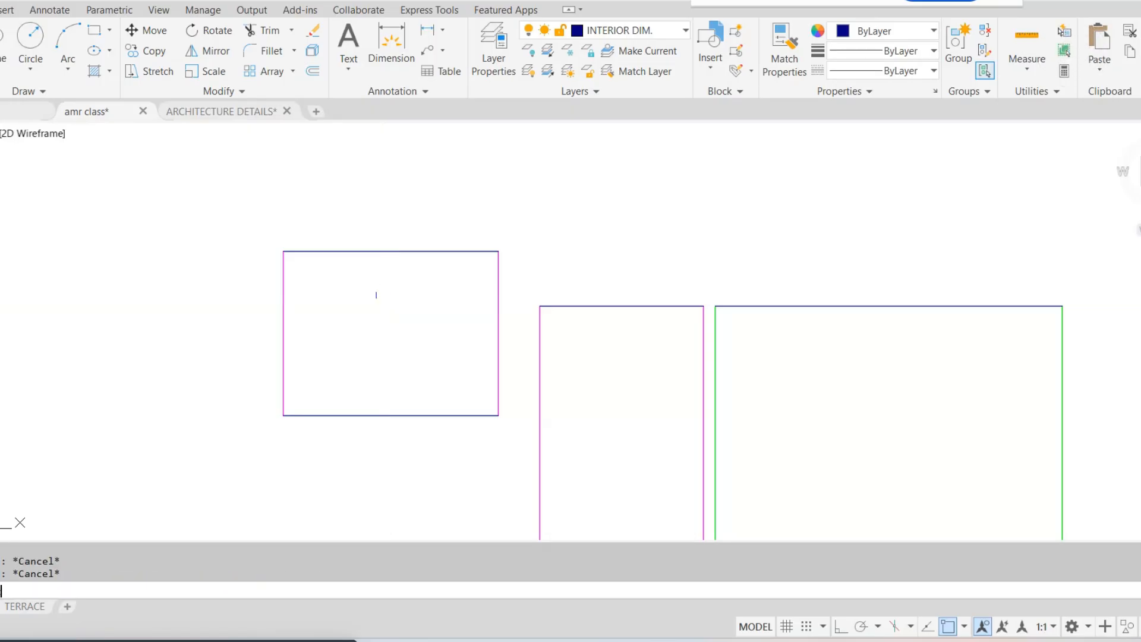
Draw a rectangle over the small ground floor window's outline and offset it inward by 2
type("rec")
left_click(283, 250)
left_click(498, 415)
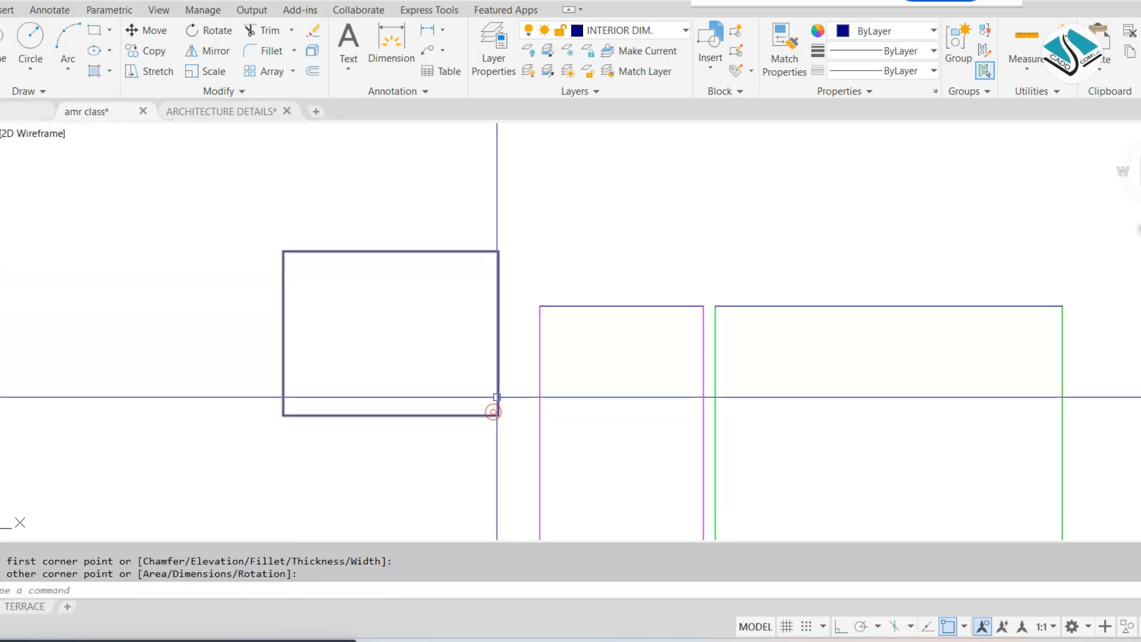
type("2")
key("space")
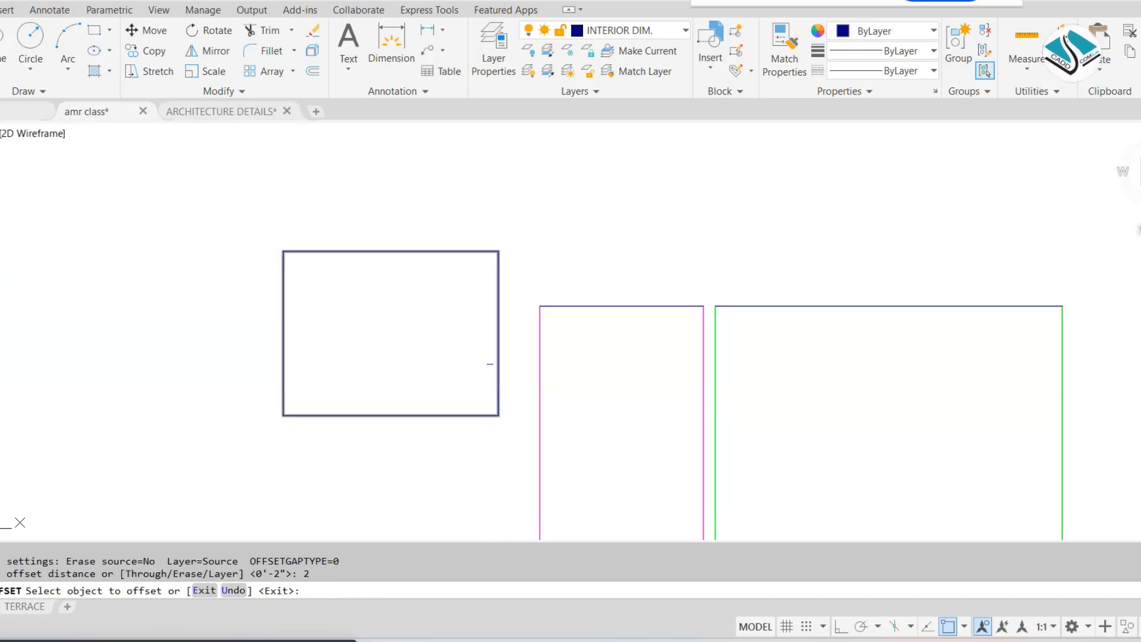
left_click(378, 255)
left_click(376, 301)
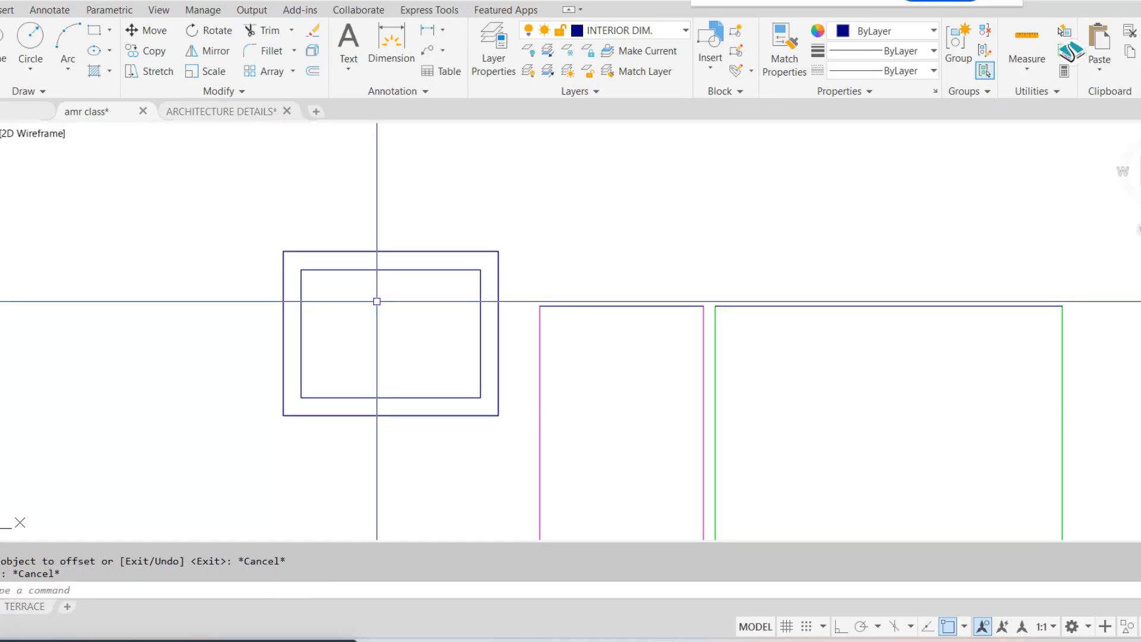
Offset the small ground floor window's inner frame rectangle inward by 1
type("1")
key("space")
left_click(399, 268)
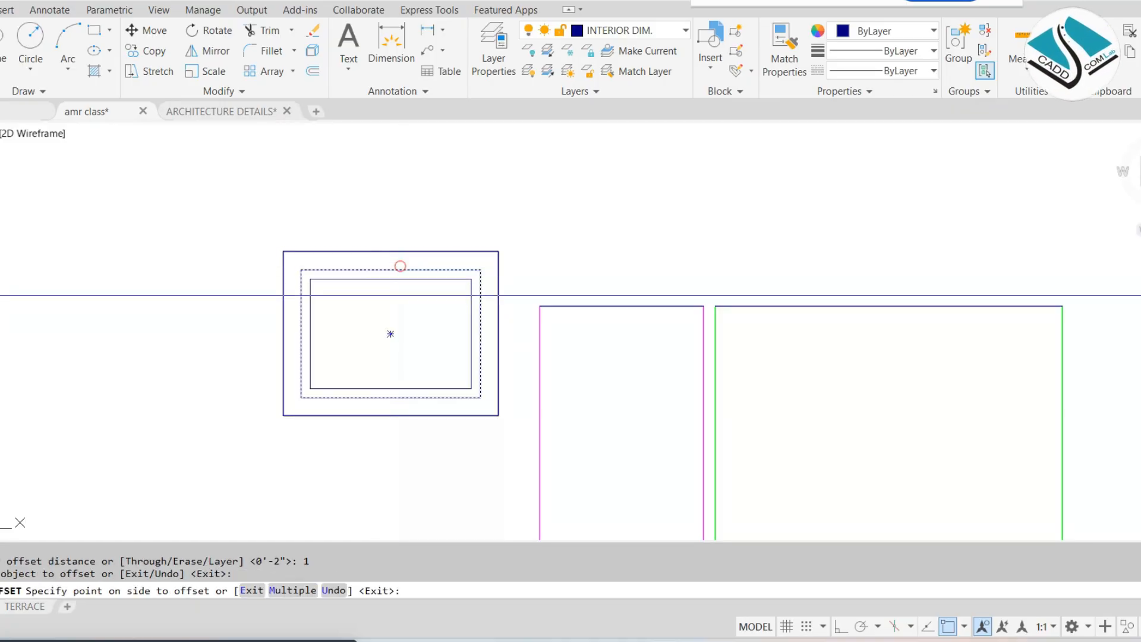
left_click(385, 305)
key("Escape")
Draw a rectangle over the tall narrow ground floor window, from its upper corner to the opposite lower corner
scroll(539, 296, "down", 4)
middle_click_drag(637, 326, 588, 292)
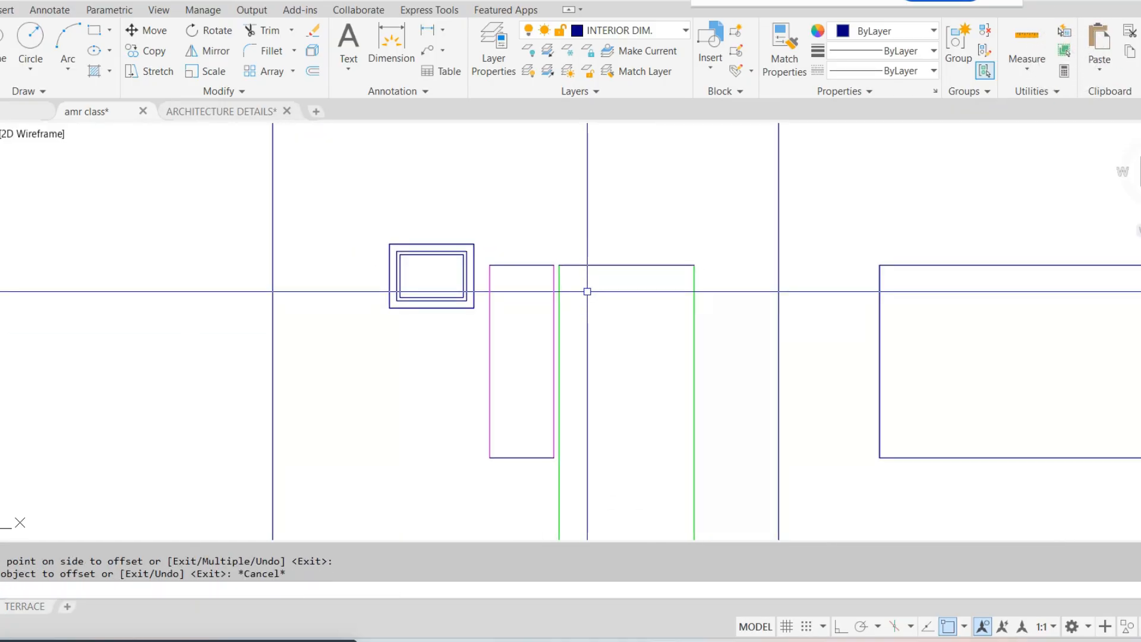
type("rec")
key("space")
scroll(489, 274, "up", 2)
left_click(488, 259)
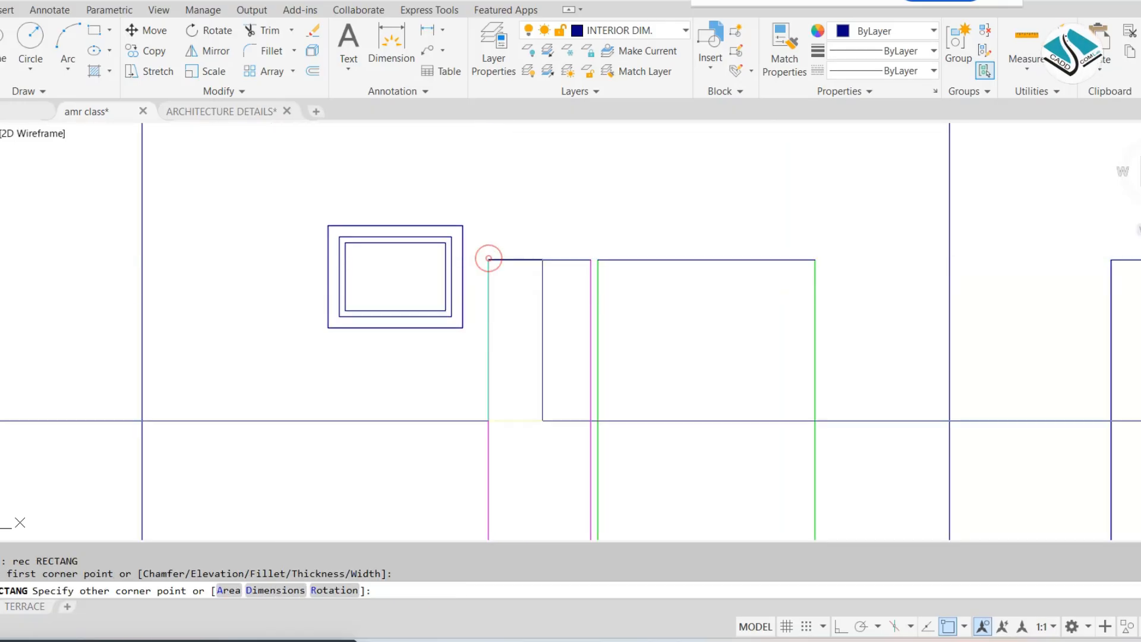
middle_click_drag(489, 259, 477, 93)
left_click(579, 401)
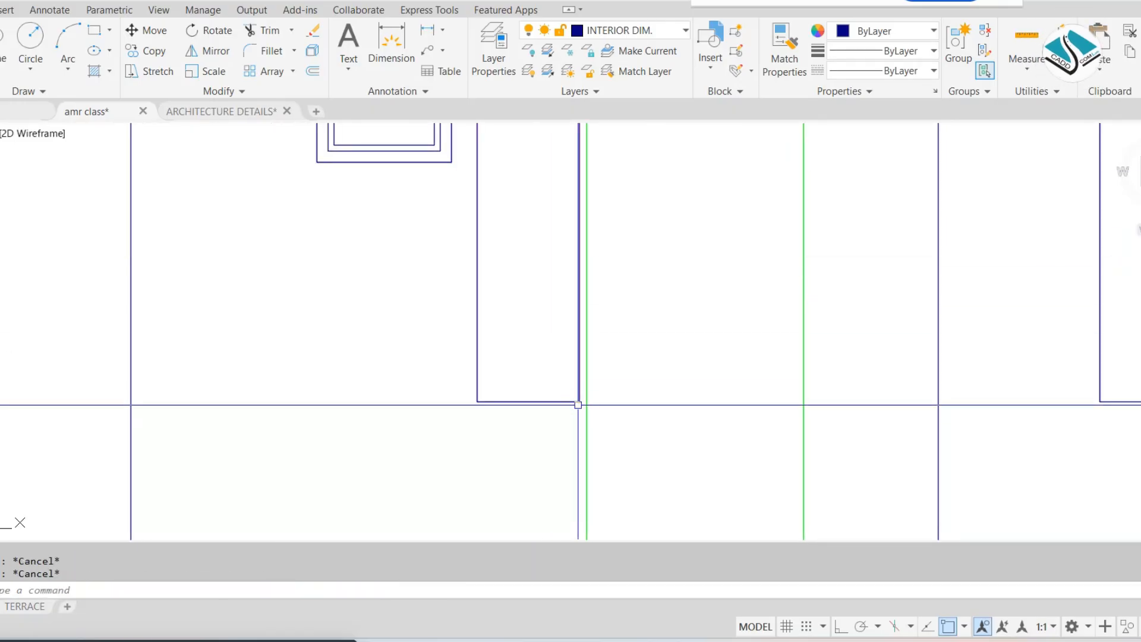
Offset the tall narrow window's rectangle inward by 1
type("1")
key("Return")
left_click(554, 401)
left_click(547, 374)
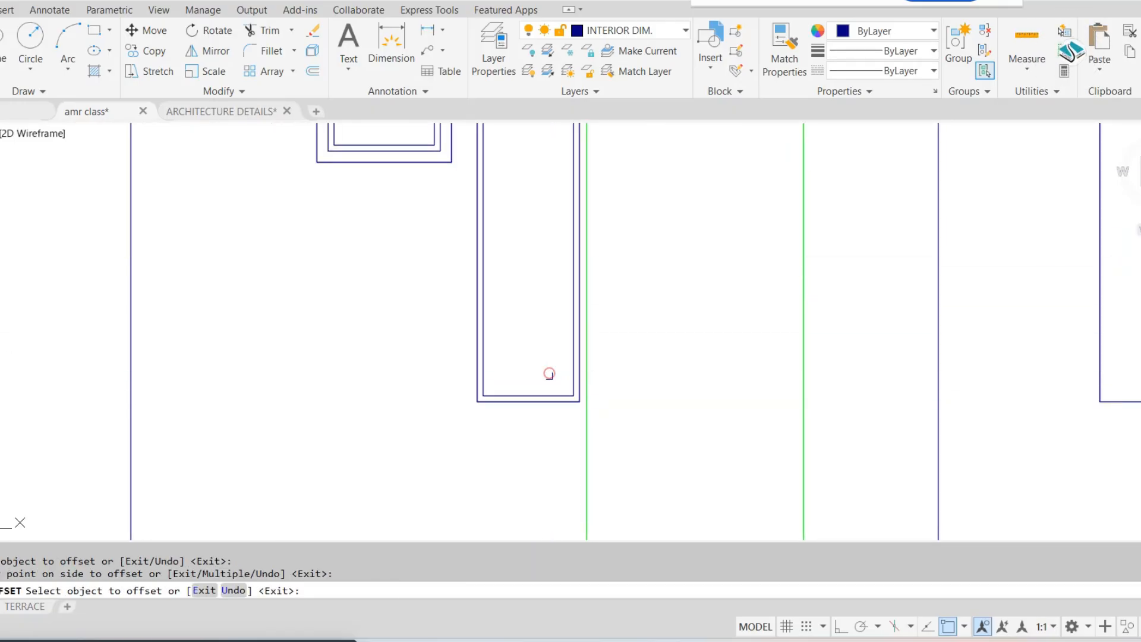
Offset the tall narrow window's inner rectangle inward by 2 to add the shutter outline
scroll(545, 381, "up", 4)
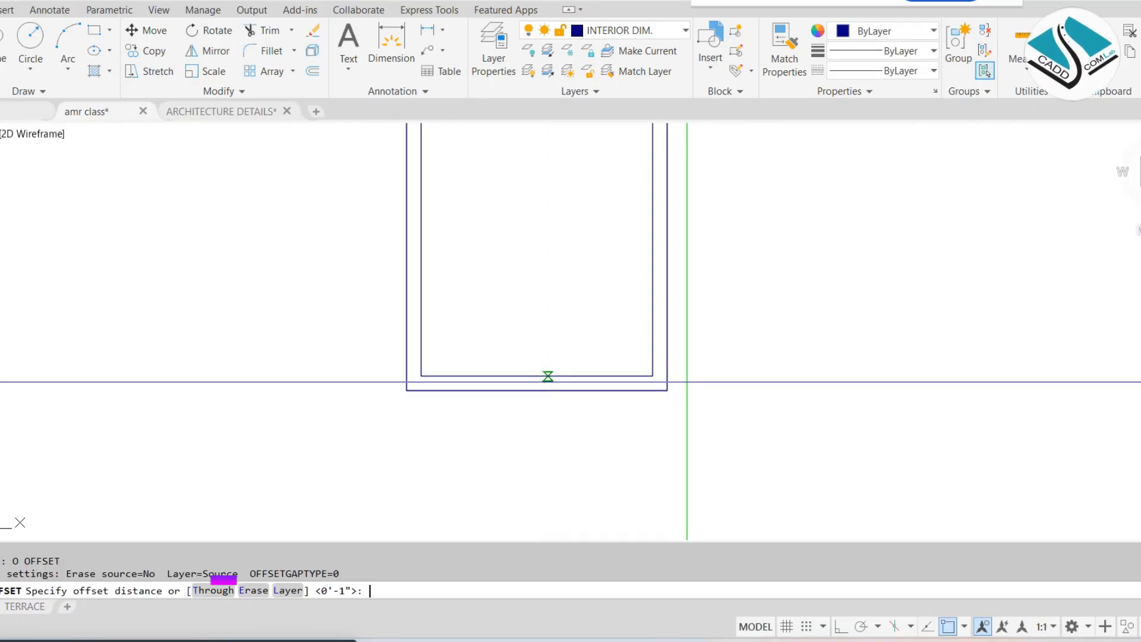
type("2")
key("Return")
left_click(547, 377)
left_click(550, 349)
key("Escape")
scroll(534, 360, "down", 6)
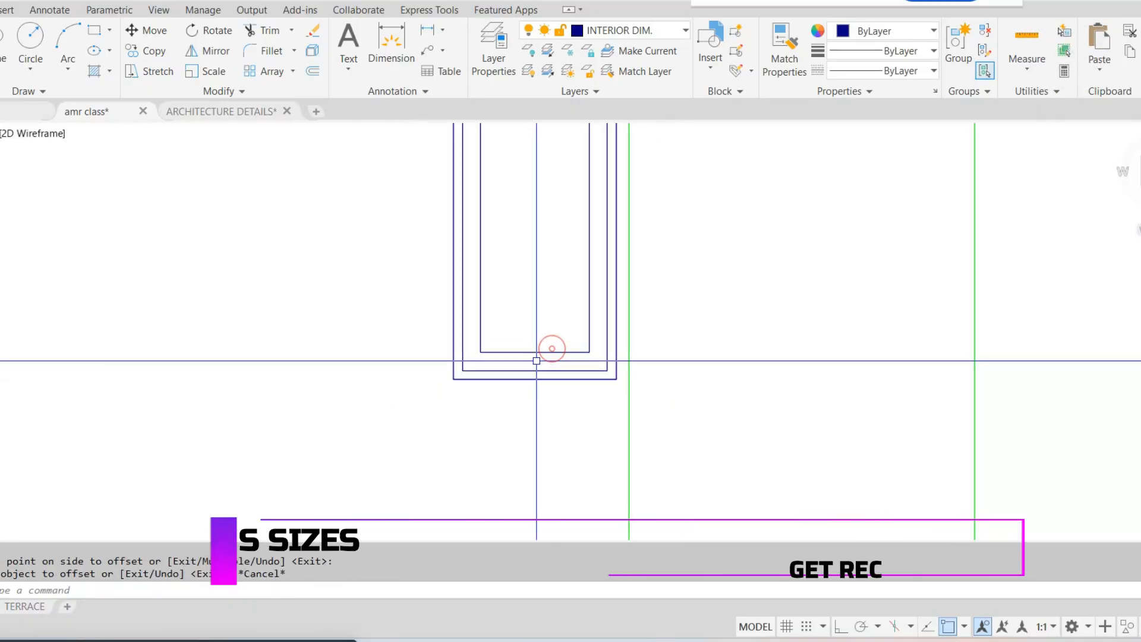
Offset the ground floor door's jamb beside the tall window inward by 2
middle_click_drag(614, 299, 599, 323)
type("rec")
key("Return")
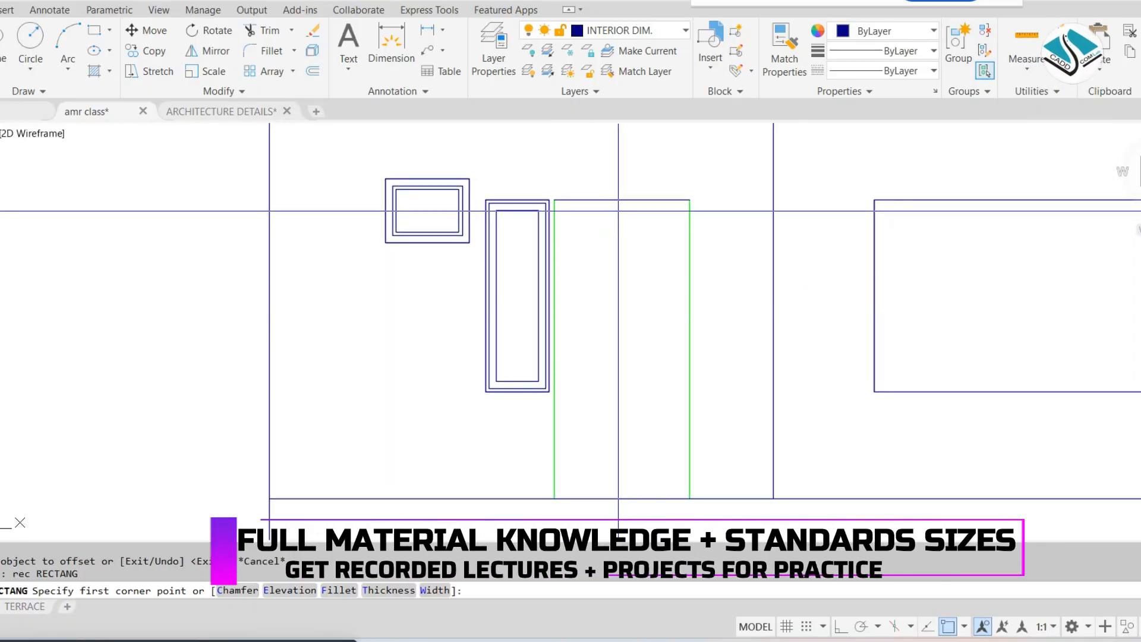
type("o")
key("Return")
key("Return")
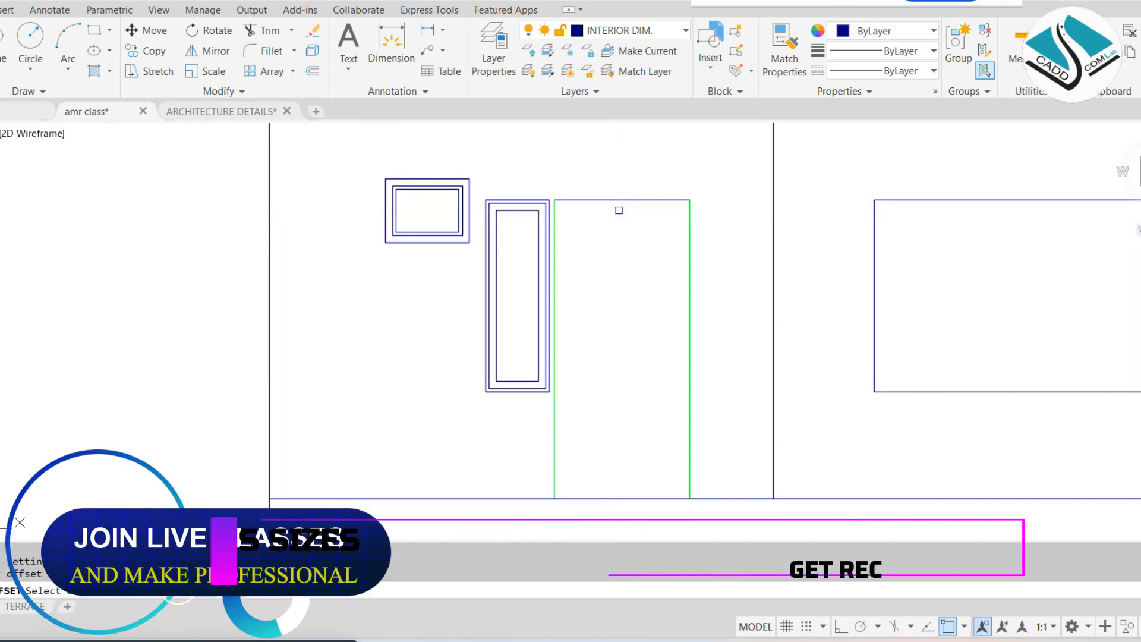
left_click(555, 221)
left_click(619, 218)
Offset the ground floor door's head line and far jamb inward by 2, and erase the extra line above the head
scroll(618, 218, "up", 2)
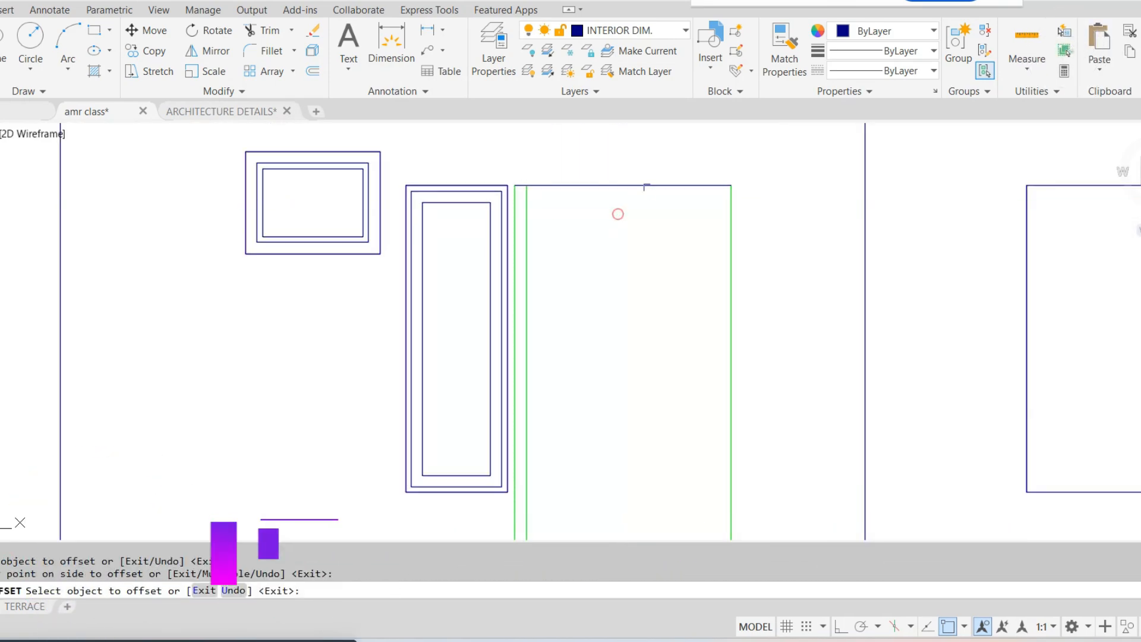
left_click(690, 184)
left_click(695, 234)
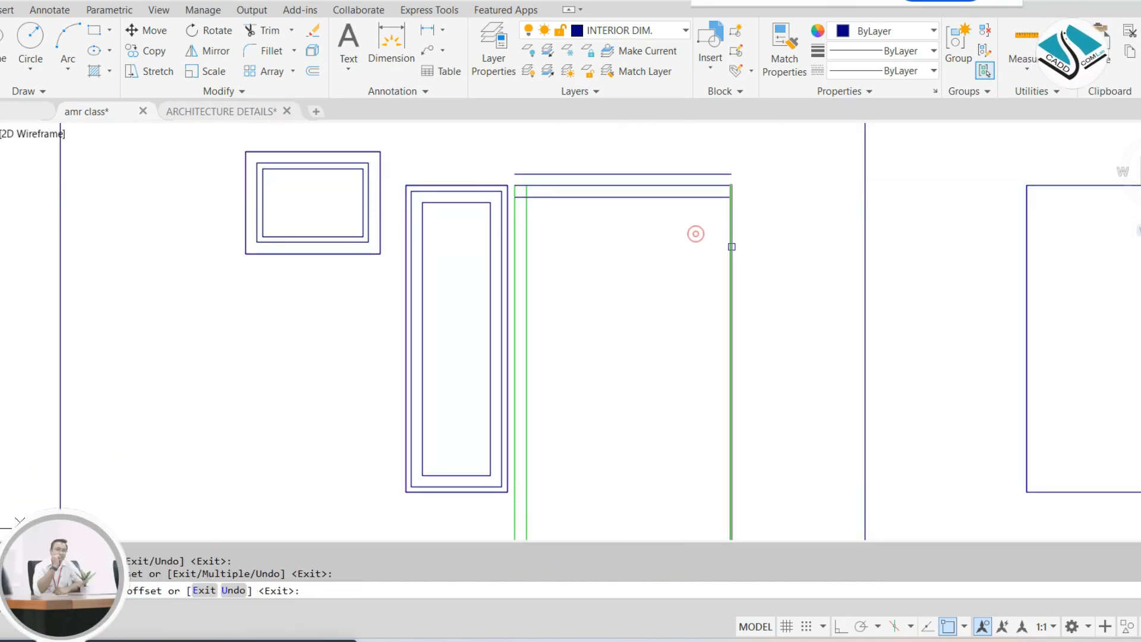
left_click(731, 247)
left_click(705, 255)
key("Escape")
left_click(667, 172)
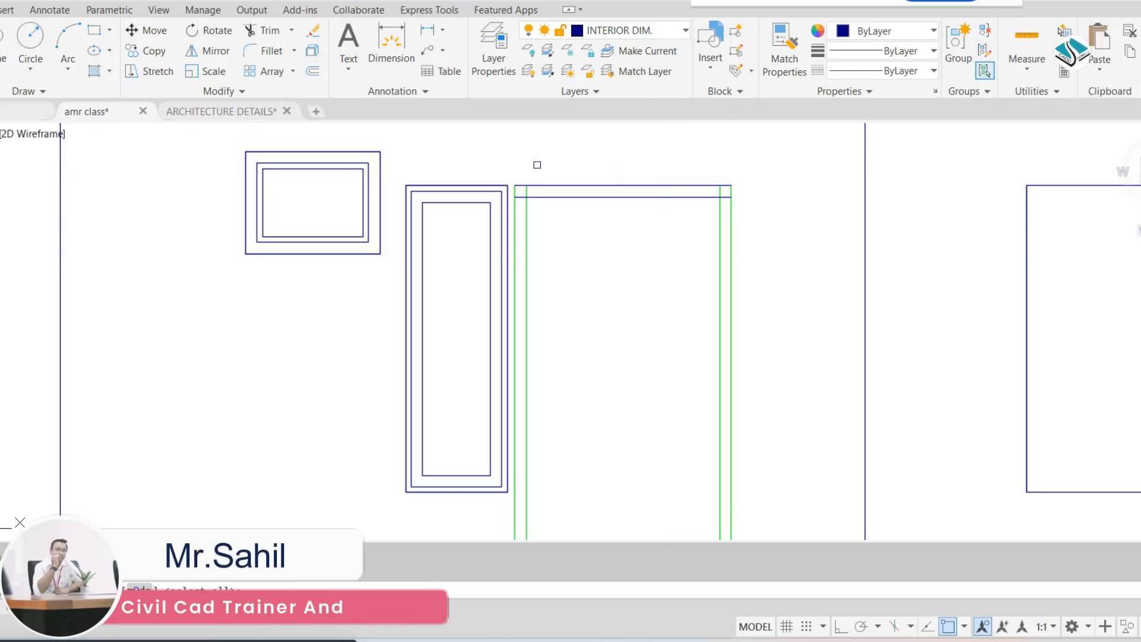
Trim the overlapping inner frame lines at both upper corners of the ground floor door
key("Return")
scroll(526, 186, "up", 8)
left_click(418, 440)
scroll(487, 292, "down", 3)
middle_click_drag(487, 292, 247, 229)
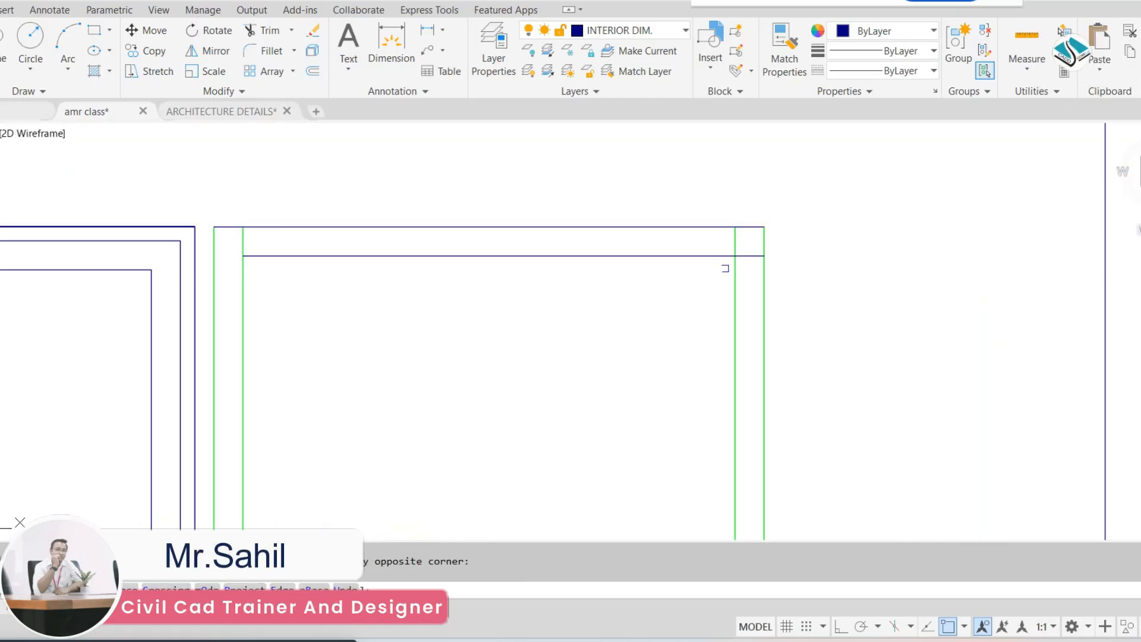
scroll(723, 265, "up", 4)
left_click(896, 171)
left_click(925, 286)
scroll(642, 250, "down", 2)
scroll(642, 248, "down", 8)
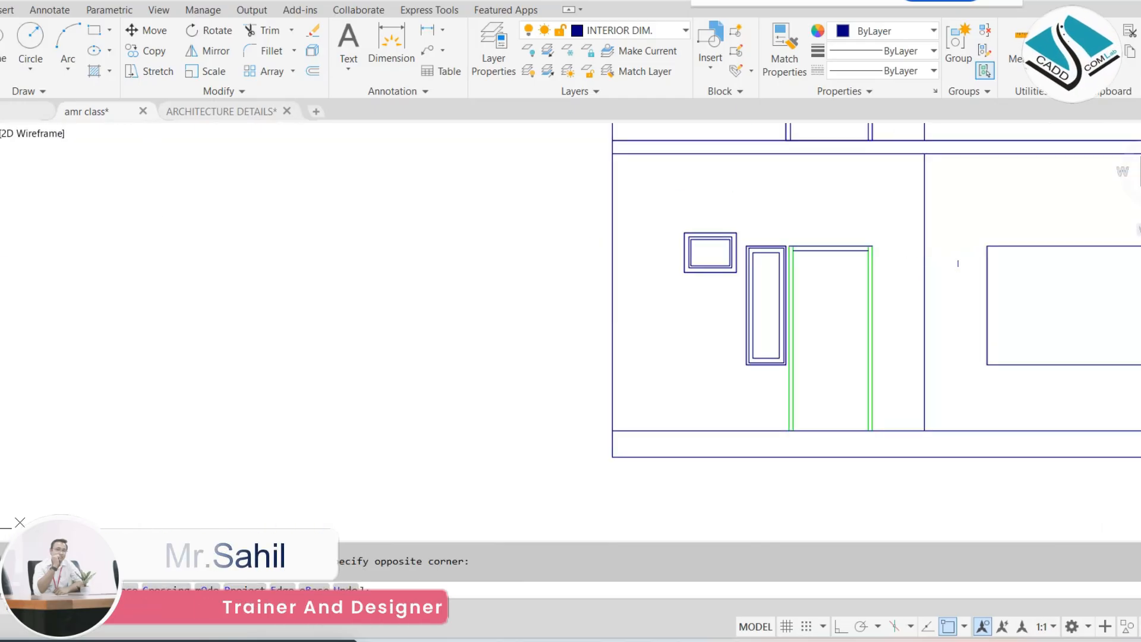
key("Escape")
Move the loose elevation annotations and the schedule table from beside the drawing sheets toward the working floor plans
middle_click_drag(691, 248, 613, 351)
scroll(660, 285, "down", 4)
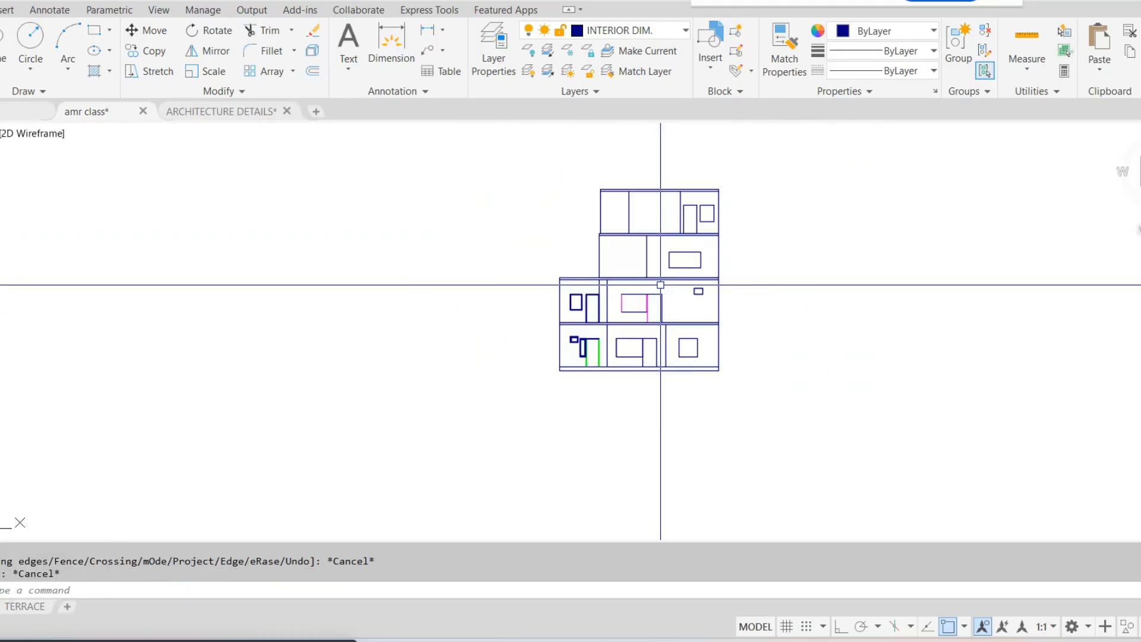
scroll(659, 284, "down", 5)
mouse_move(659, 289)
middle_mouse_down()
mouse_move(790, 280)
mouse_move(741, 359)
middle_mouse_up()
scroll(770, 275, "down", 3)
scroll(380, 178, "up", 4)
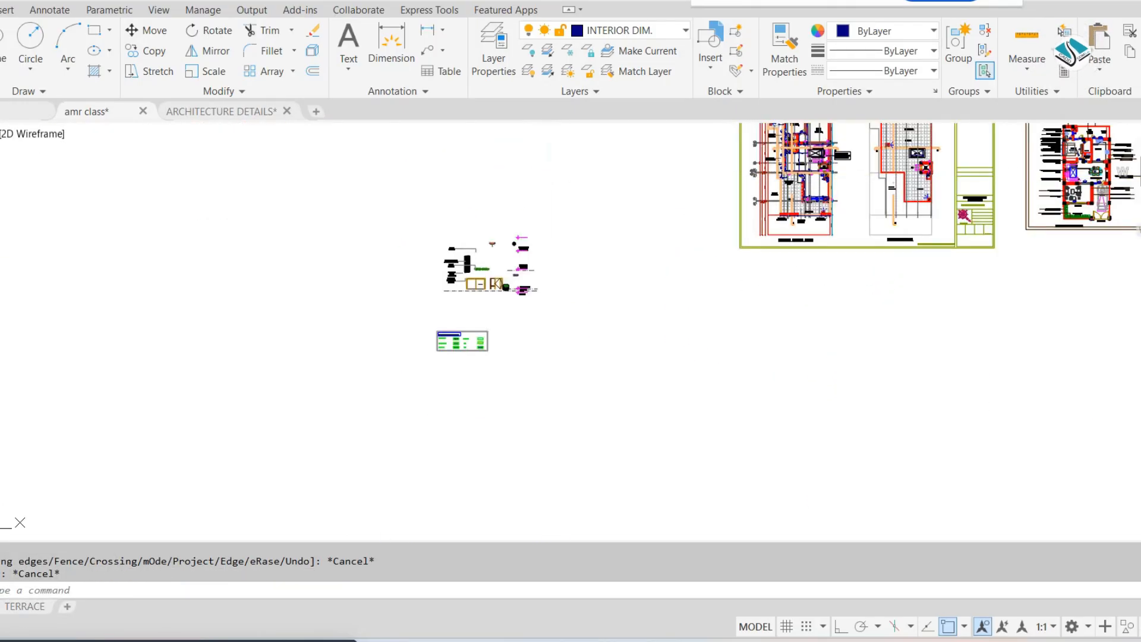
left_click(572, 177)
left_click(364, 405)
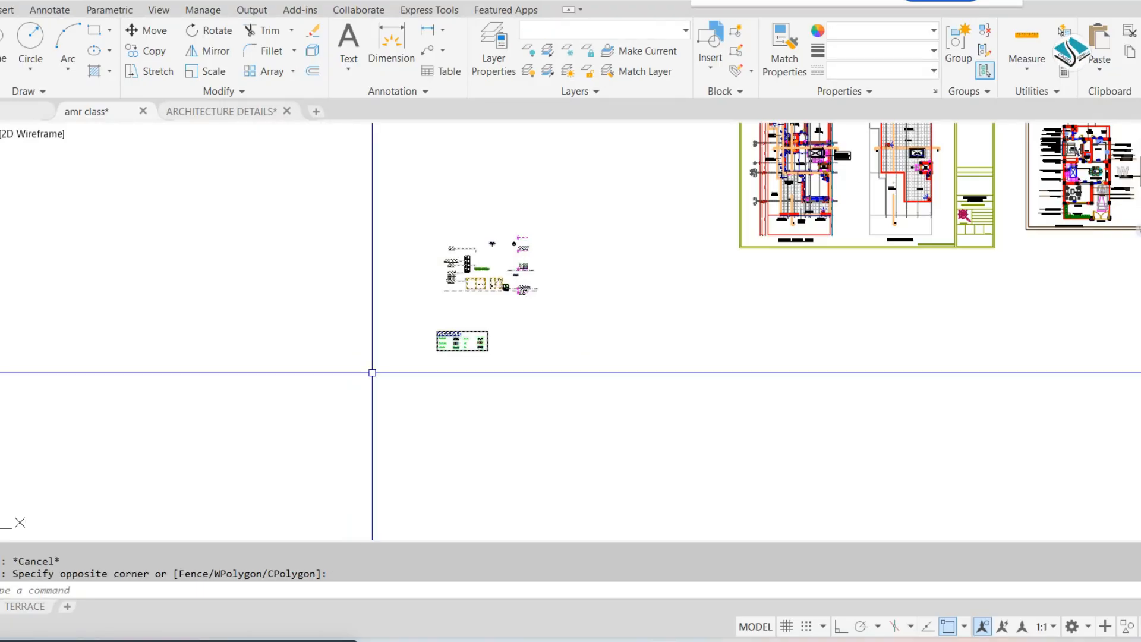
type("m")
key("Return")
left_click(517, 268)
scroll(826, 419, "down", 4)
middle_click_drag(826, 418, 403, 293)
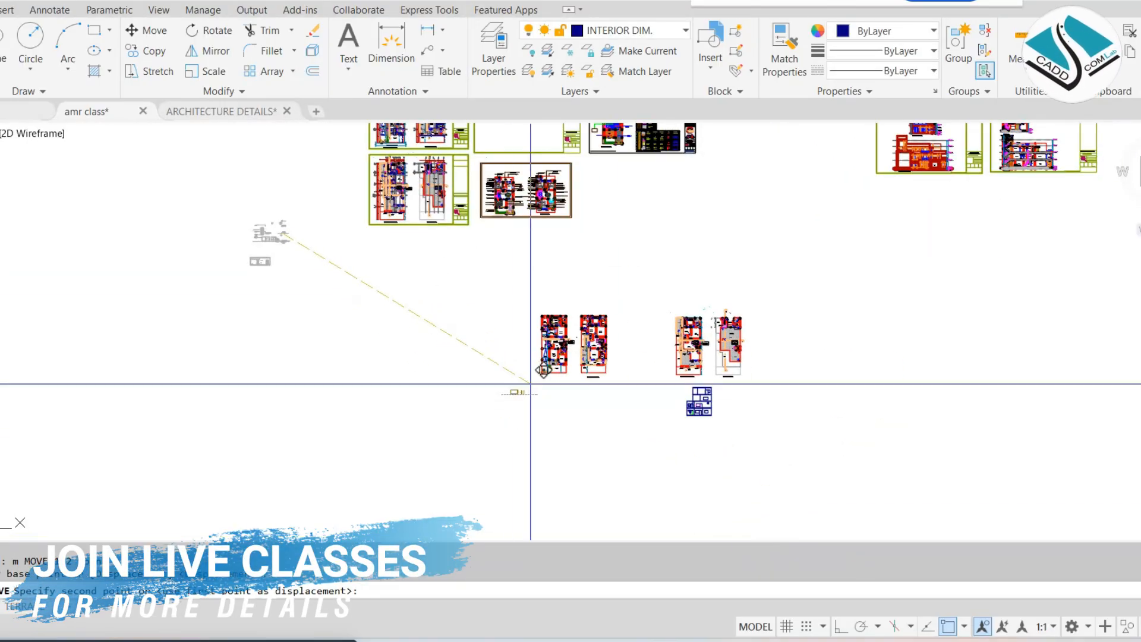
key("Escape")
Examine the window and door frames in the reference left side elevation, selecting the first floor's tall window to inspect it
scroll(693, 238, "up", 8)
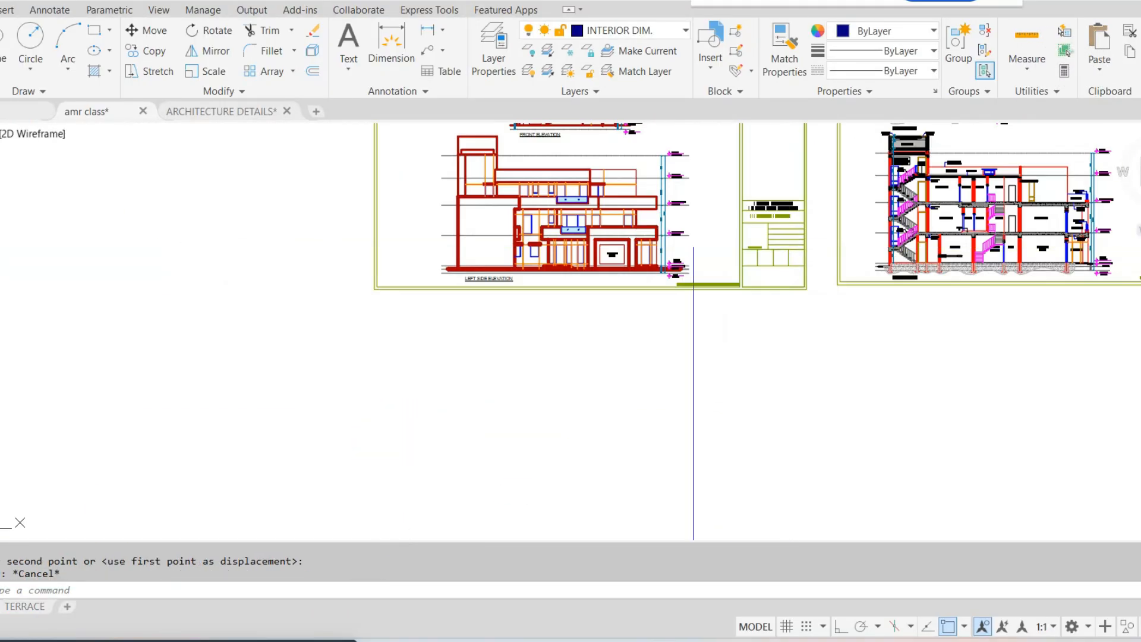
scroll(436, 237, "up", 2)
middle_click_drag(436, 237, 573, 303)
middle_click_drag(415, 265, 491, 425)
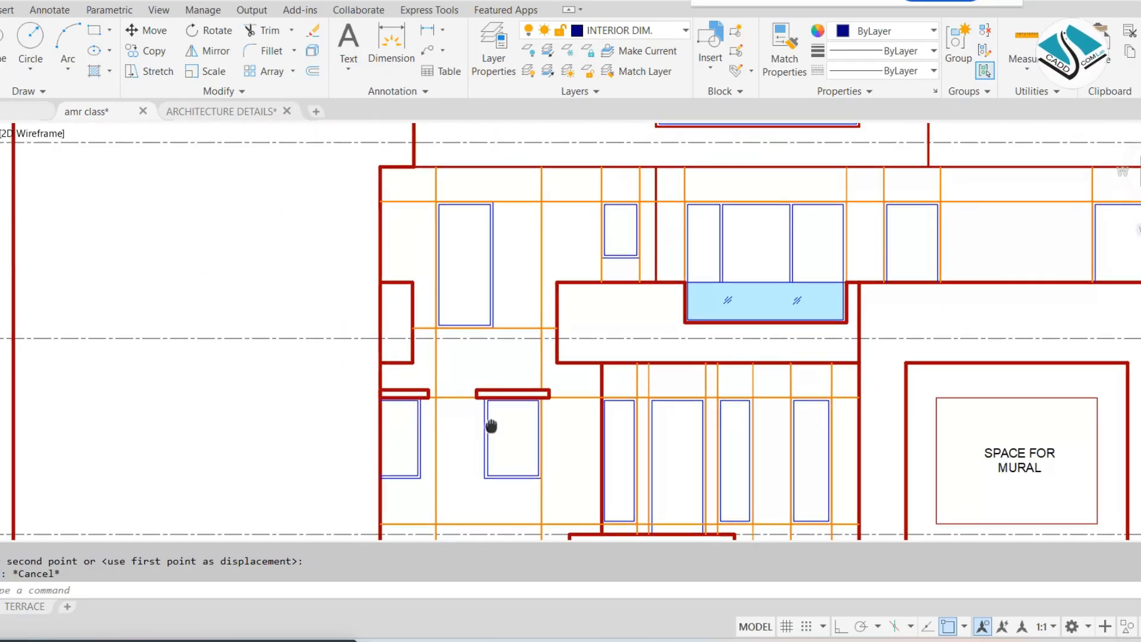
middle_click_drag(597, 333, 535, 253)
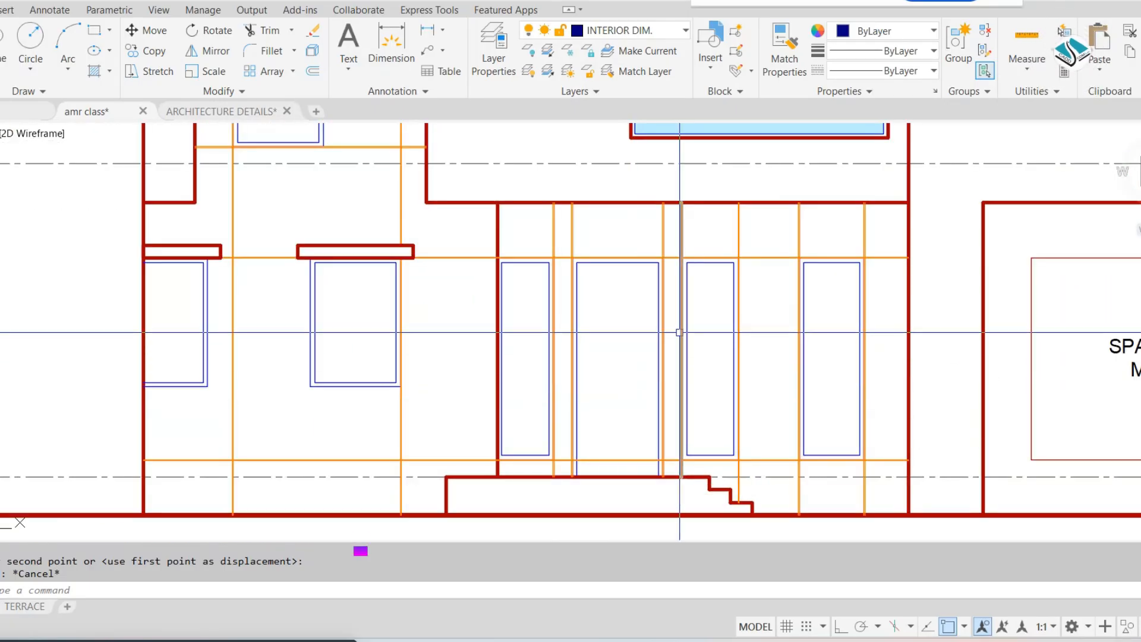
scroll(715, 341, "down", 4)
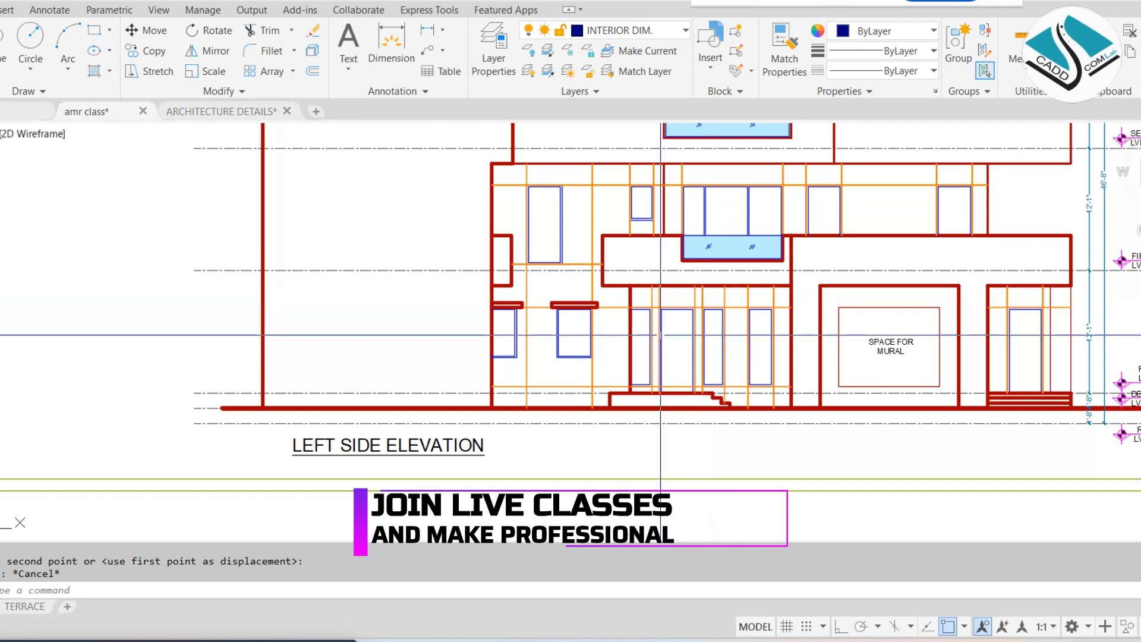
scroll(558, 317, "up", 5)
left_click(488, 139)
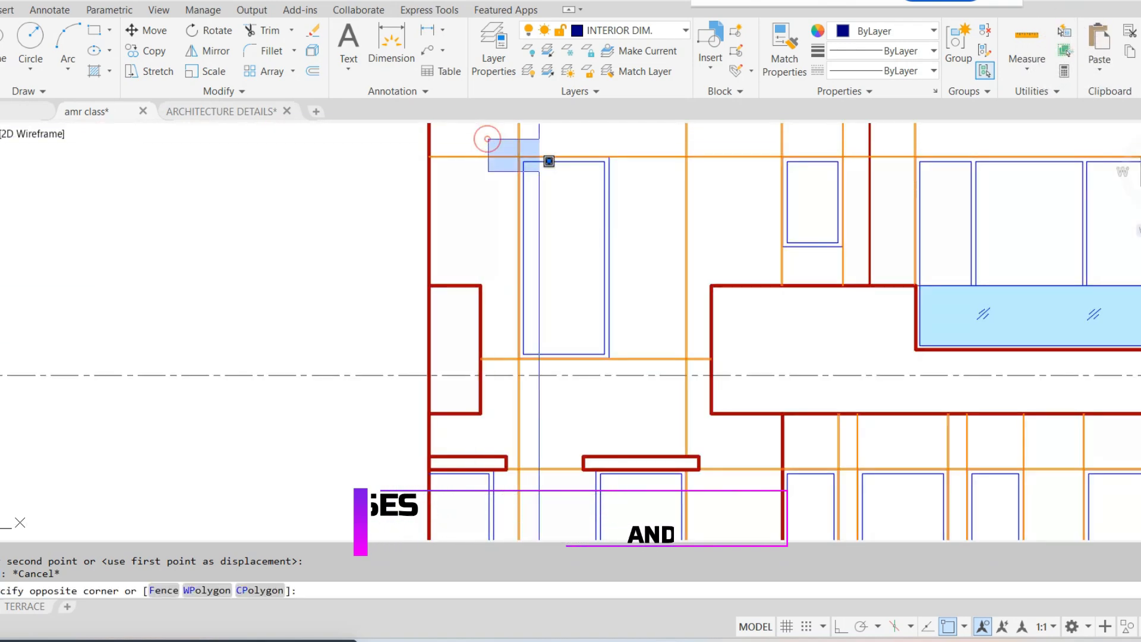
left_click(658, 359)
scroll(630, 329, "down", 3)
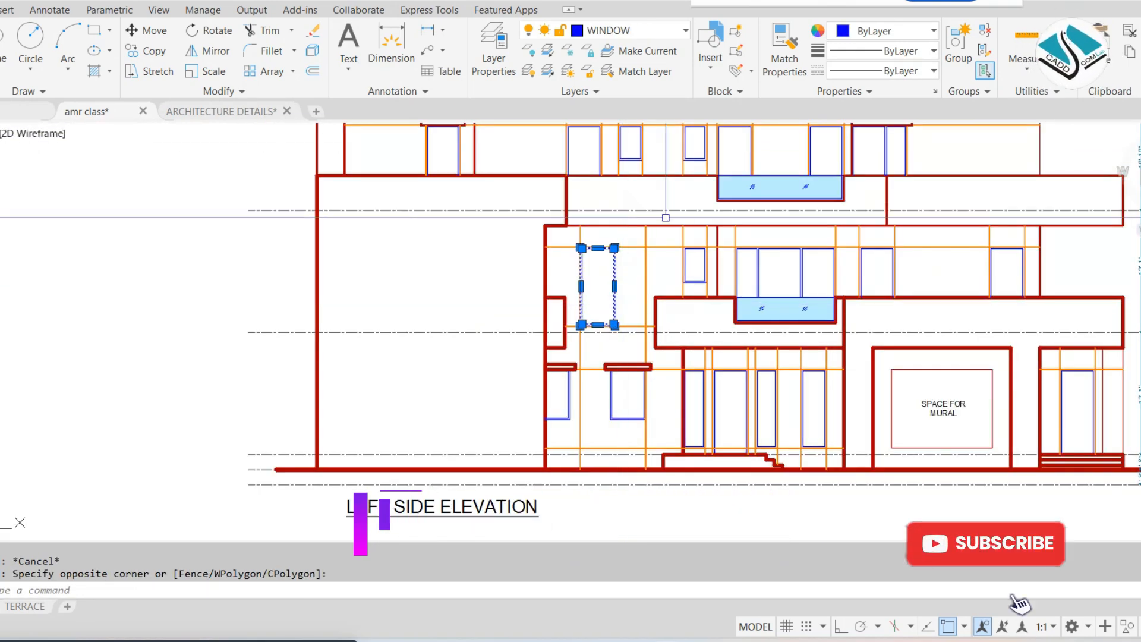
Copy the ground floor door, four-panel door and window frames from the front elevation, with the selected tall window, to beside the working elevation
middle_click_drag(575, 163, 565, 218)
scroll(594, 245, "down", 5)
scroll(576, 371, "up", 3)
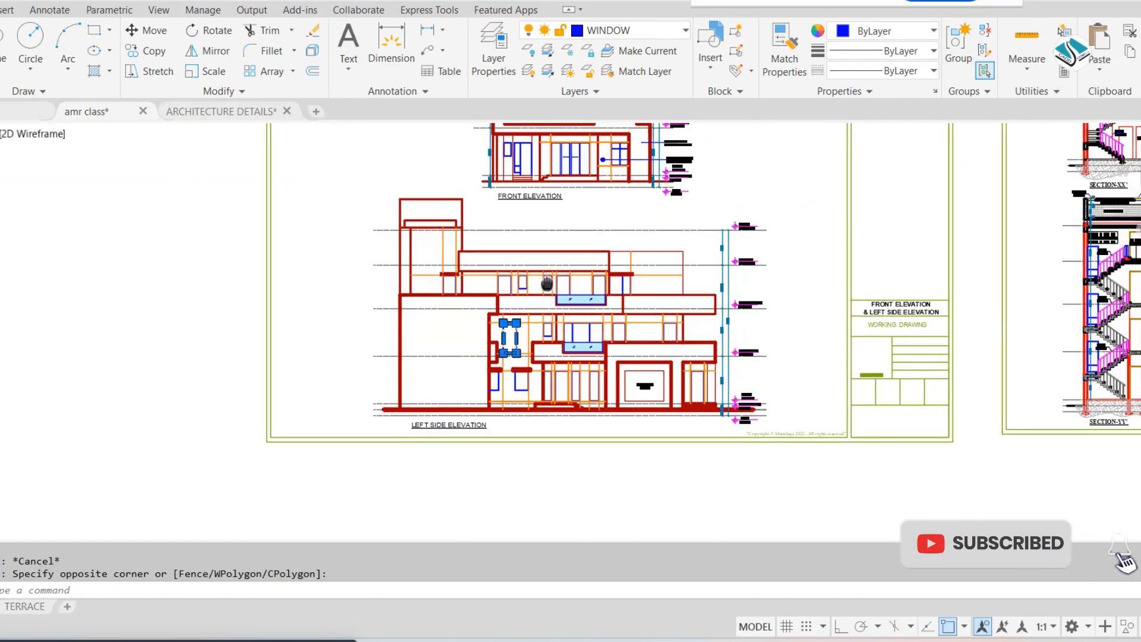
scroll(559, 242, "up", 6)
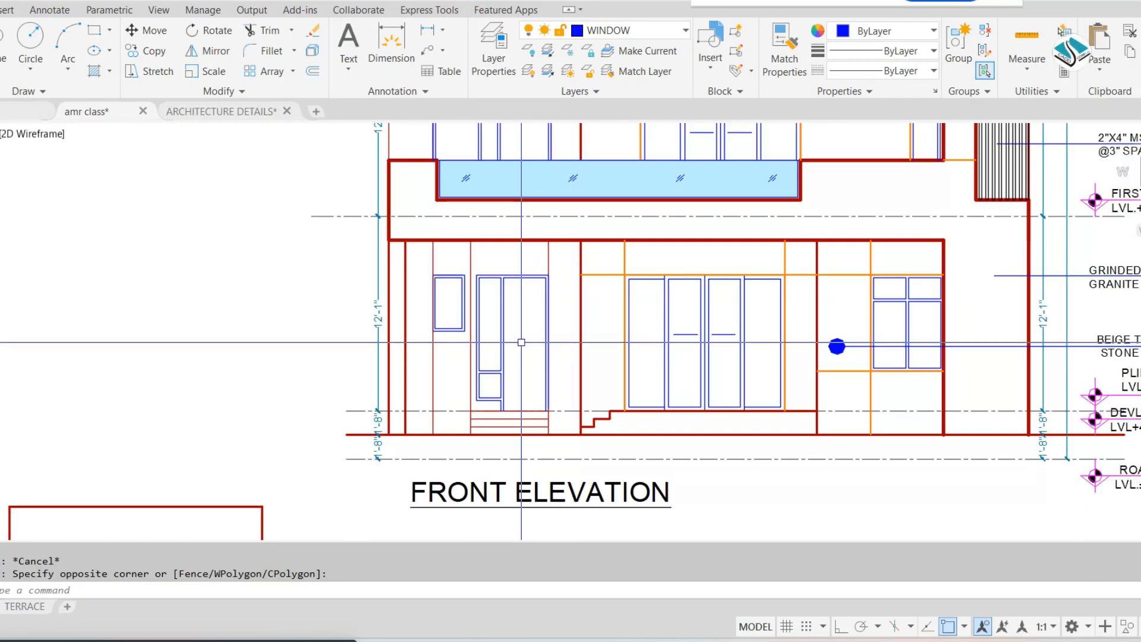
scroll(521, 343, "up", 2)
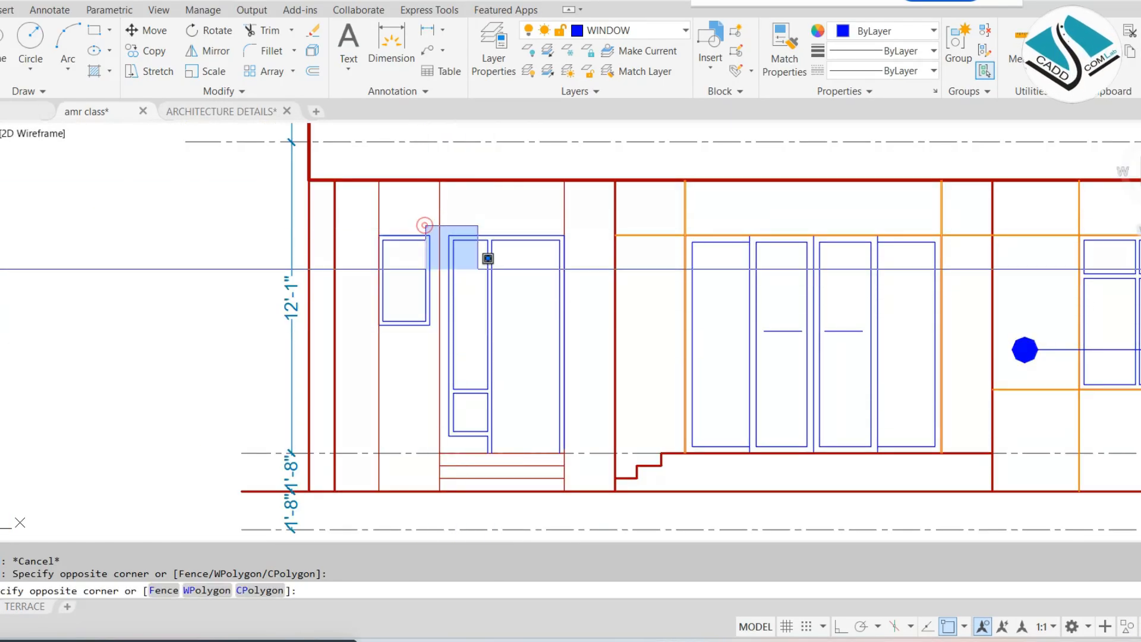
left_click(579, 468)
scroll(448, 468, "up", 4)
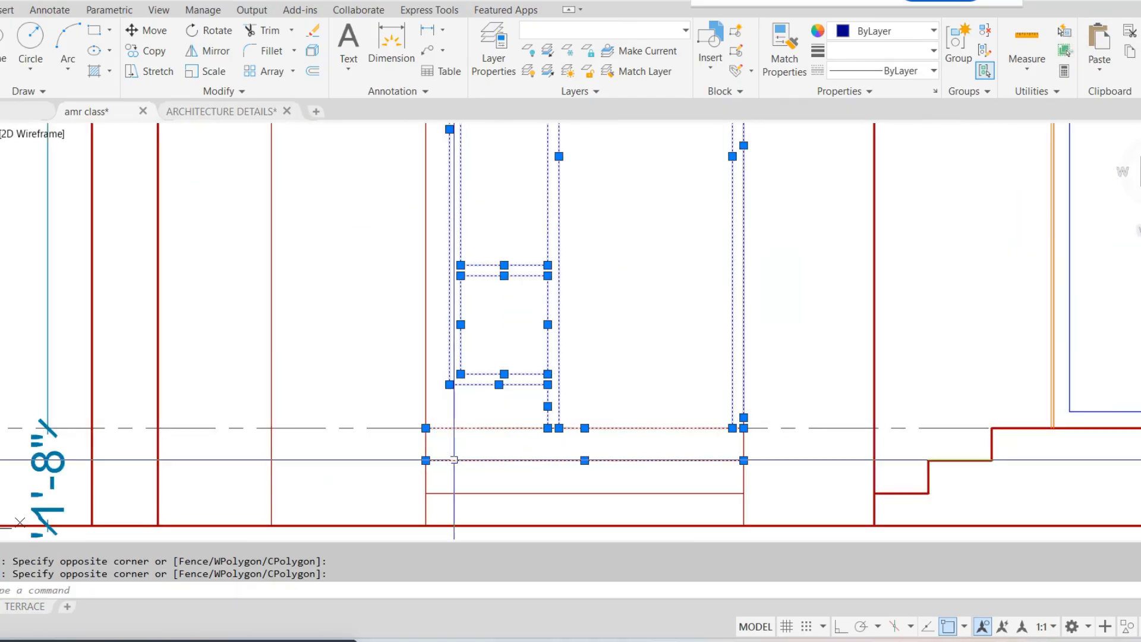
left_click(491, 416, "shift")
left_click(374, 492, "shift")
scroll(548, 409, "down", 4)
middle_click_drag(800, 284, 575, 295)
left_click(501, 201)
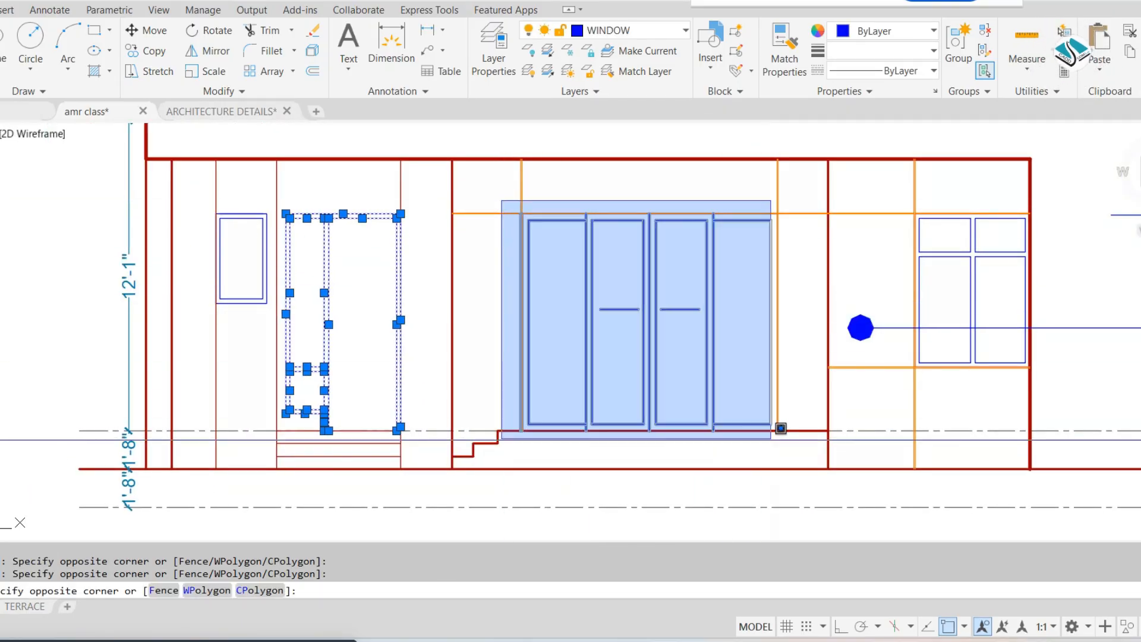
left_click(779, 439)
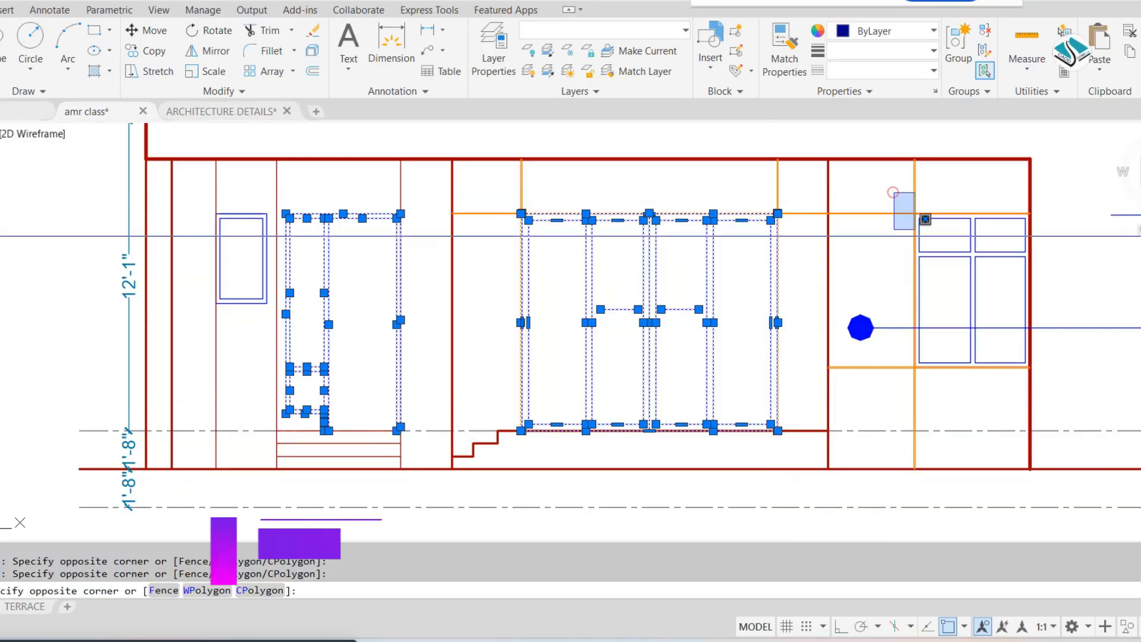
left_click(897, 194)
left_click(1057, 382)
type("co")
key("Return")
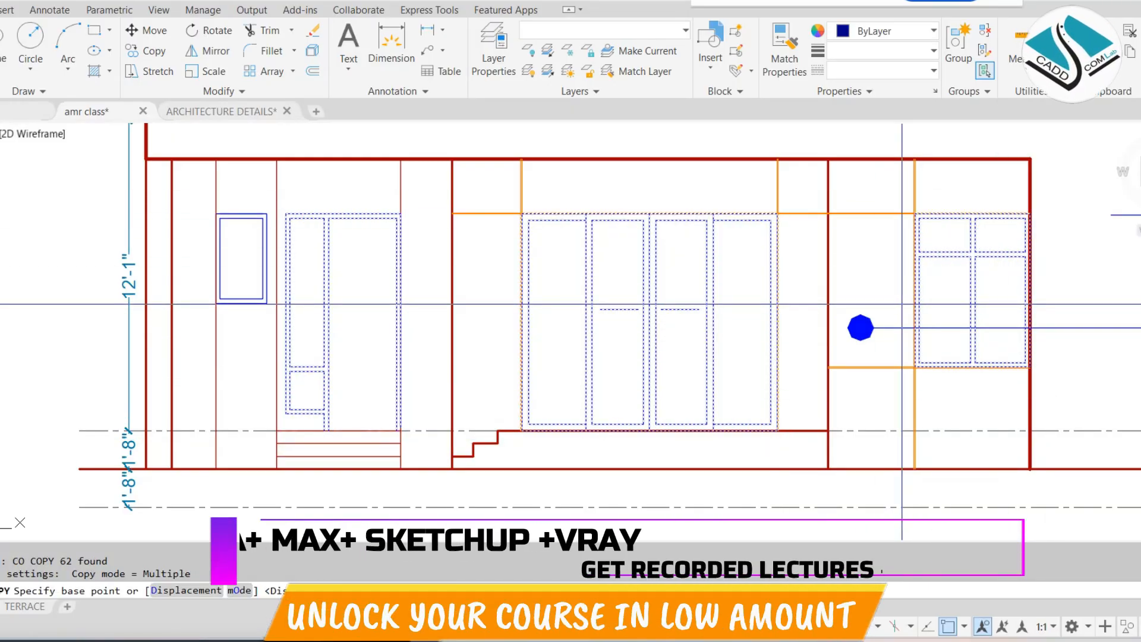
left_click(596, 354)
scroll(728, 251, "down", 11)
scroll(727, 252, "down", 3)
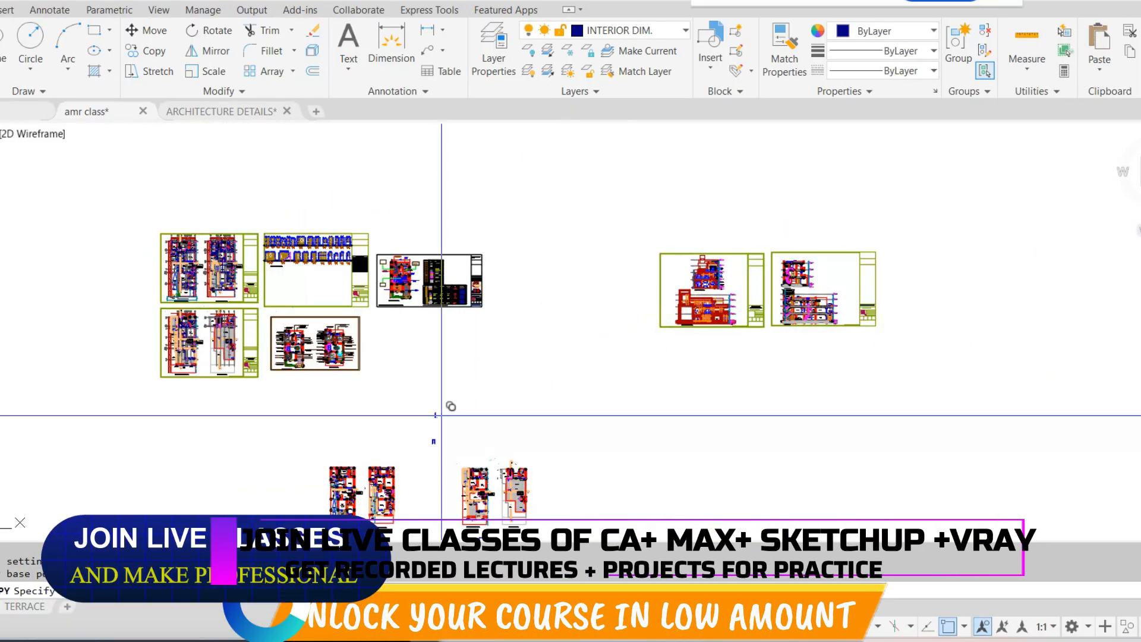
scroll(555, 344, "down", 3)
scroll(625, 471, "up", 8)
middle_click_drag(625, 471, 428, 336)
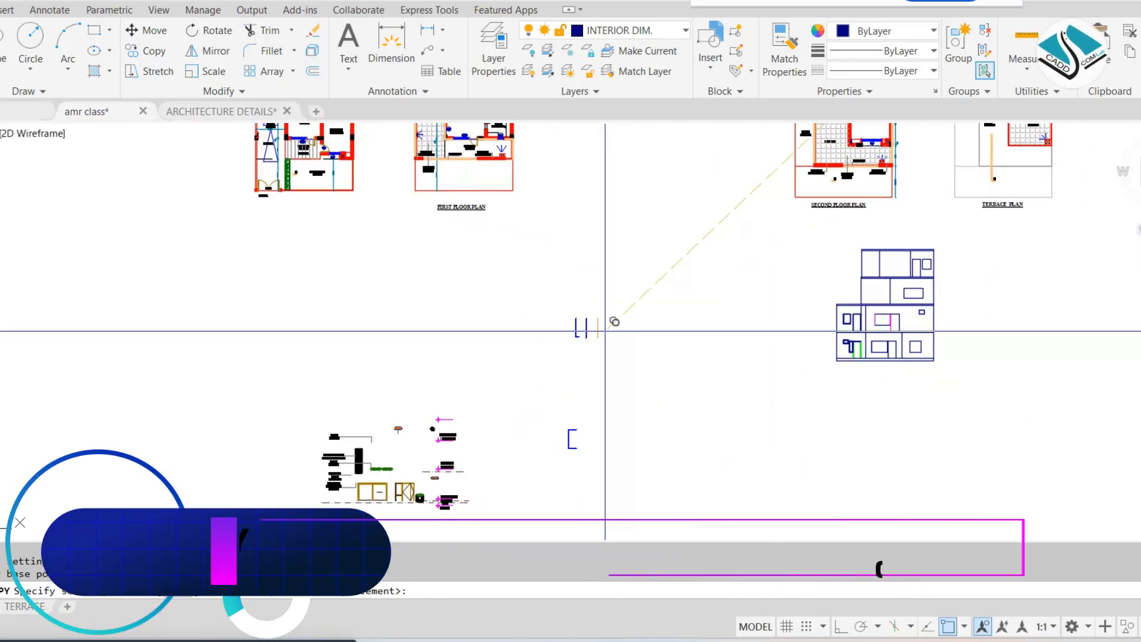
left_click(702, 300)
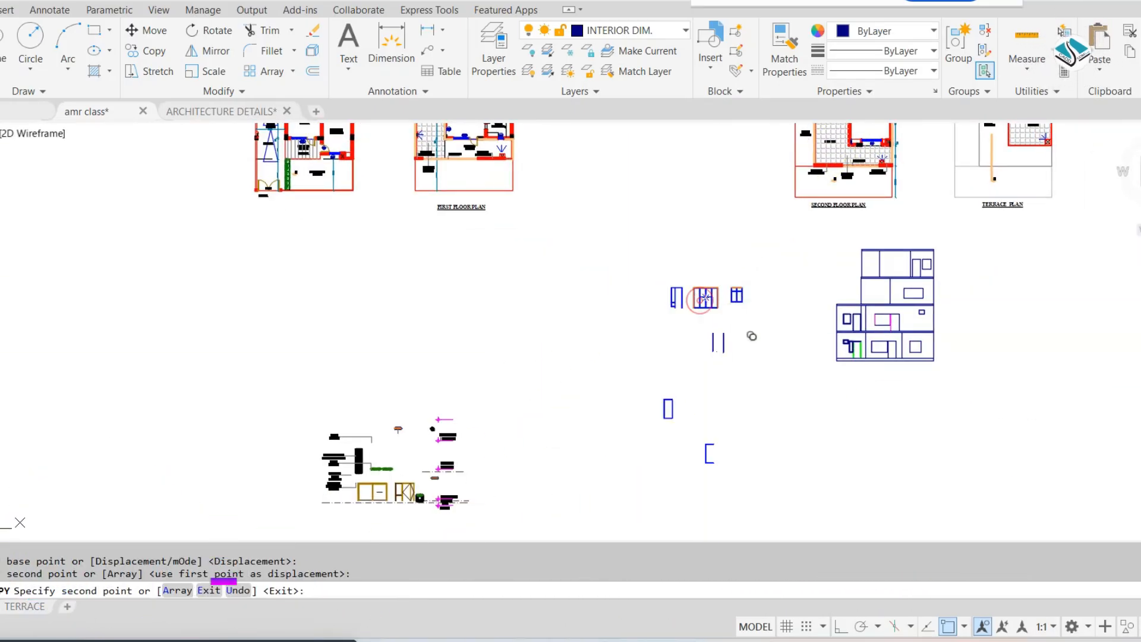
key("Escape")
Move the copied tall window frame into line beside the other copied door and window frames
left_click(716, 375)
left_click(612, 445)
type("m")
key("Return")
left_click(678, 411)
scroll(786, 293, "up", 6)
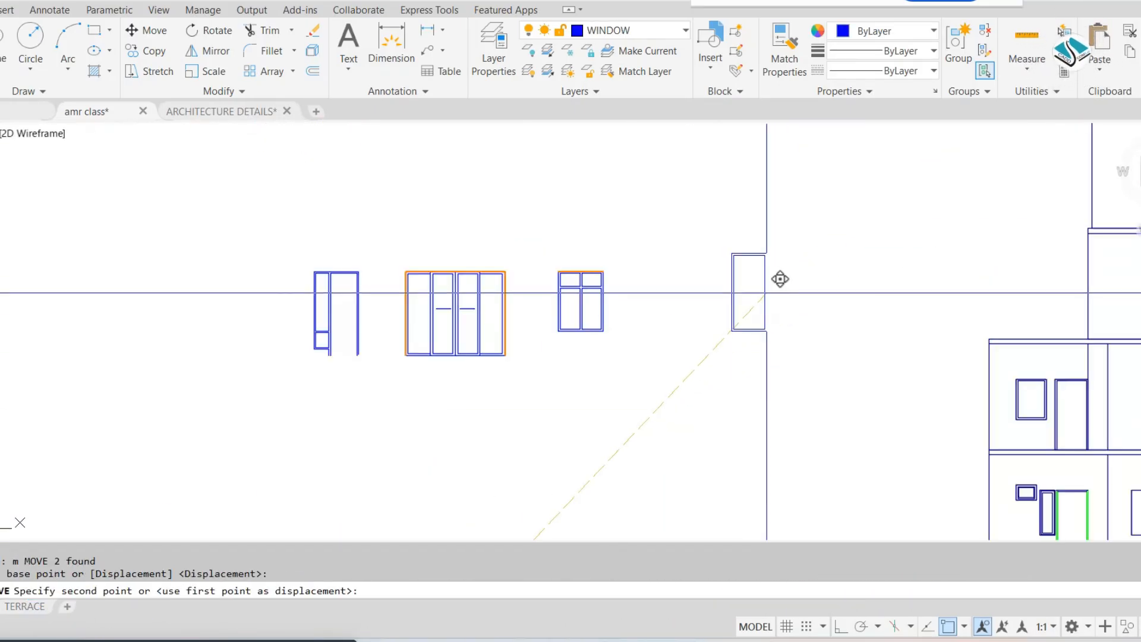
left_click(760, 291)
Move the tall window frame into the empty space beside the working elevation's top floor
scroll(660, 337, "down", 4)
middle_click_drag(663, 335, 616, 325)
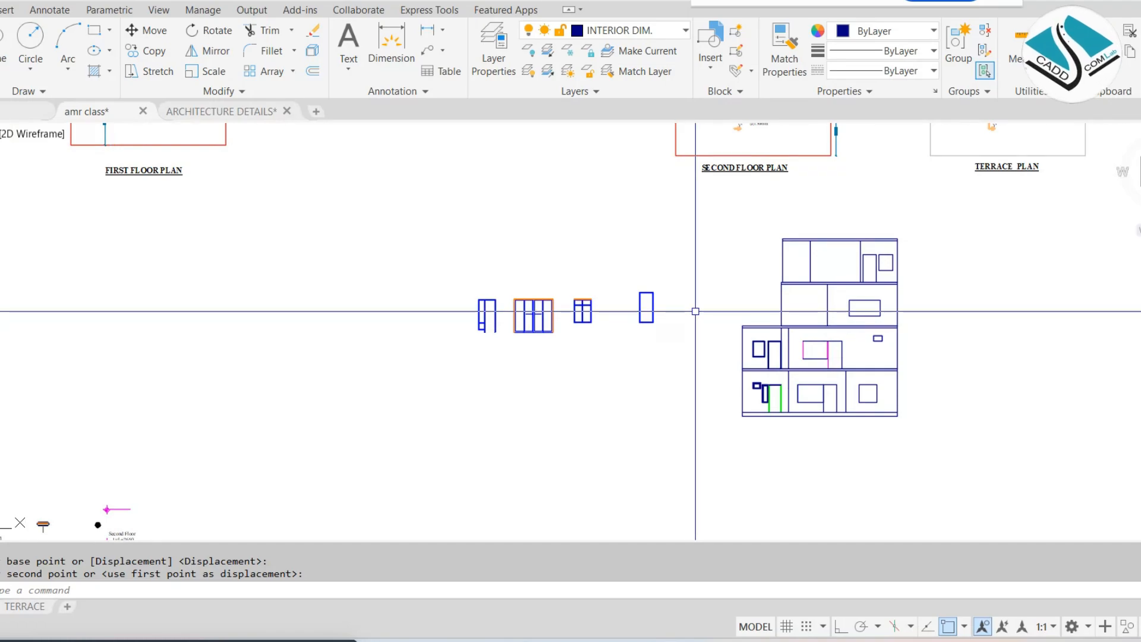
scroll(695, 310, "up", 4)
left_click(496, 427)
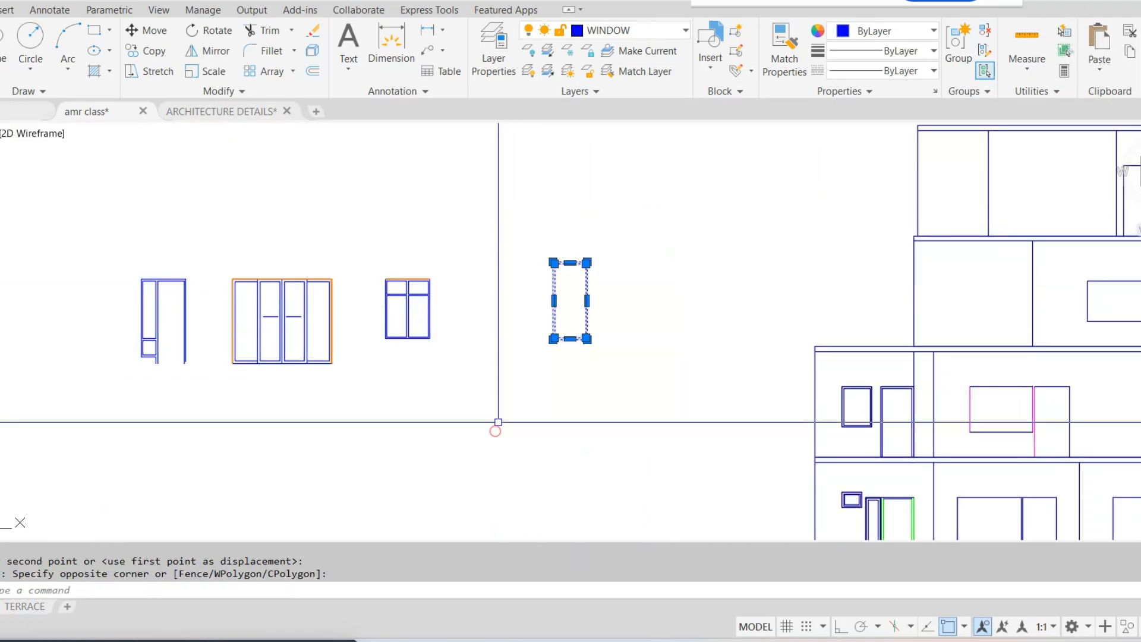
type("m")
key("Return")
left_click(585, 324)
middle_click_drag(1046, 205, 465, 380)
scroll(753, 350, "up", 4)
left_click(703, 365)
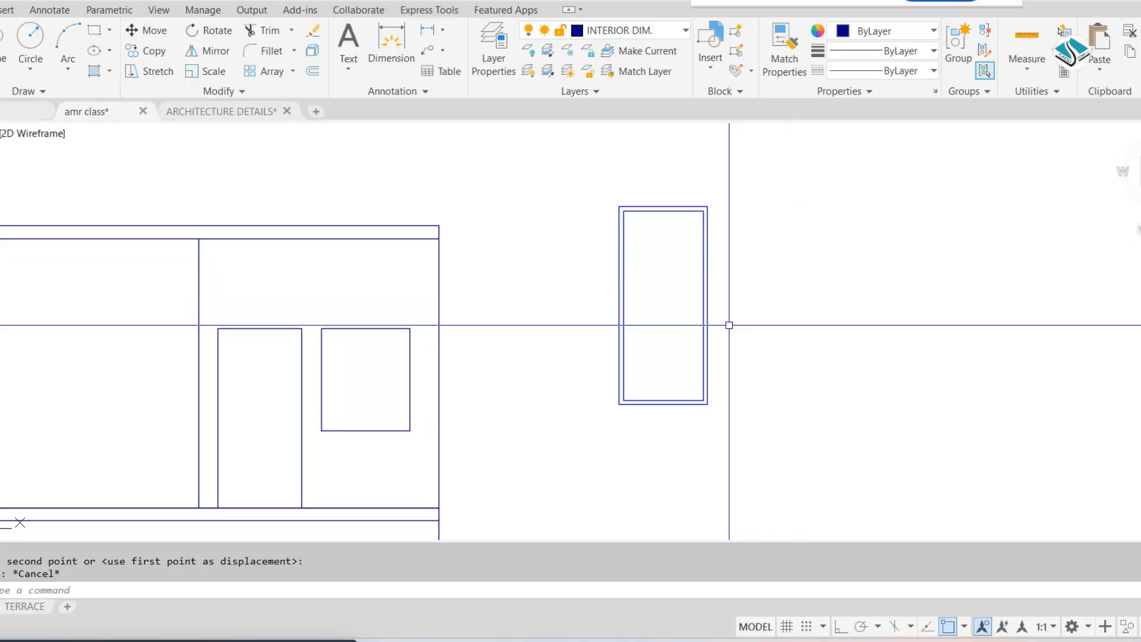
left_click(849, 179)
left_click(586, 400)
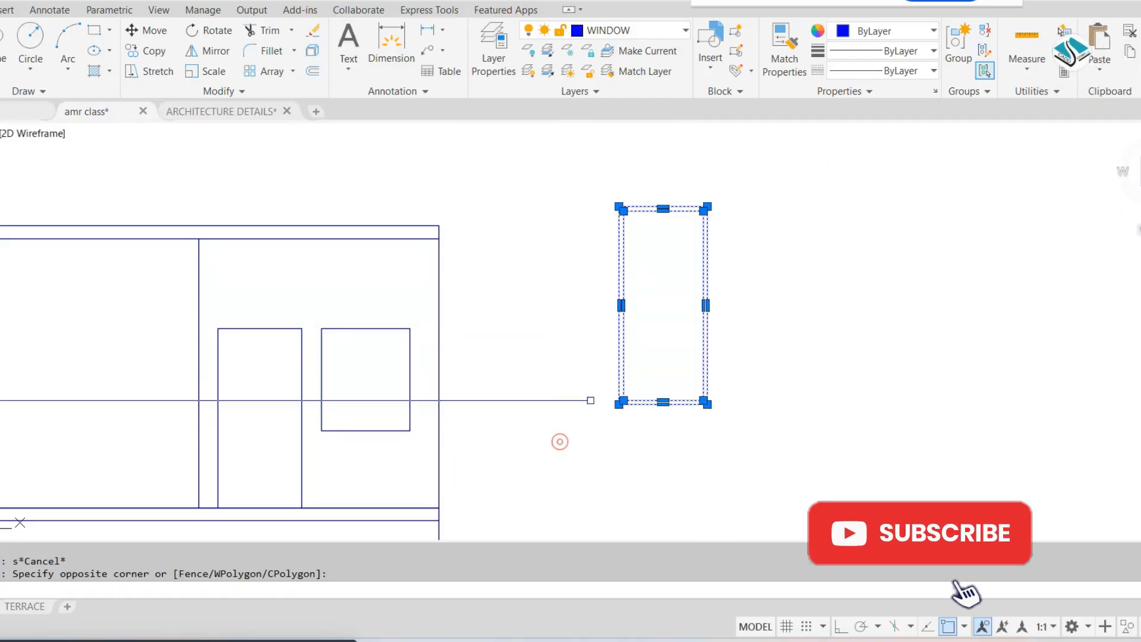
type("sc")
key("Return")
left_click(635, 339)
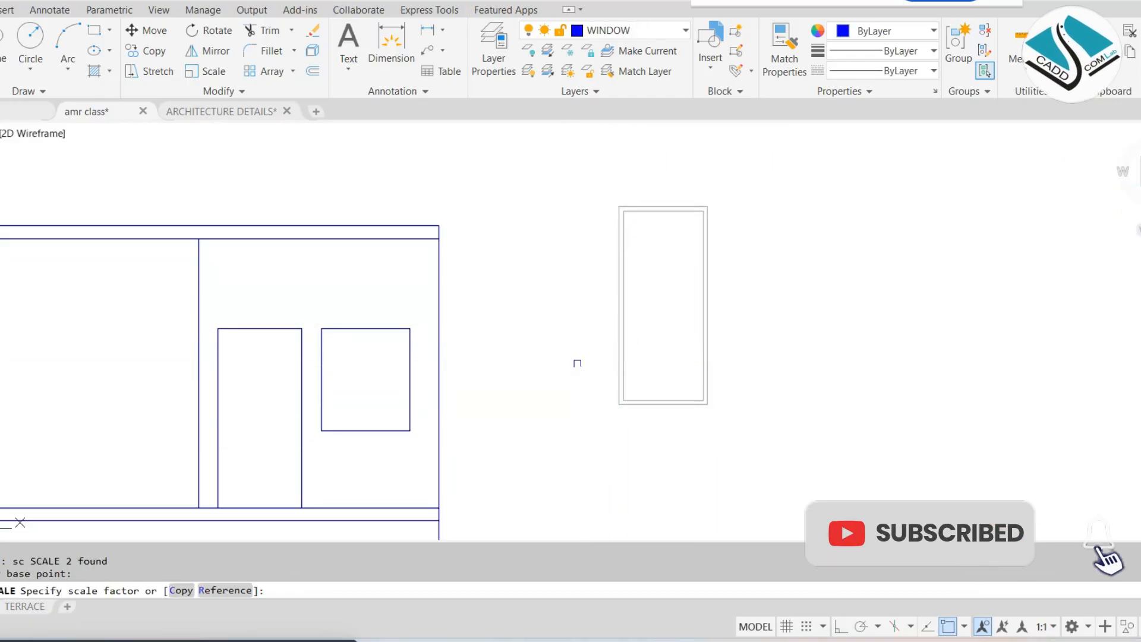
key("Escape")
key("Escape")
Scale the tall window frame by reference so its width matches the top floor window opening
left_click(827, 166)
left_click(558, 395)
type("sc")
key("Return")
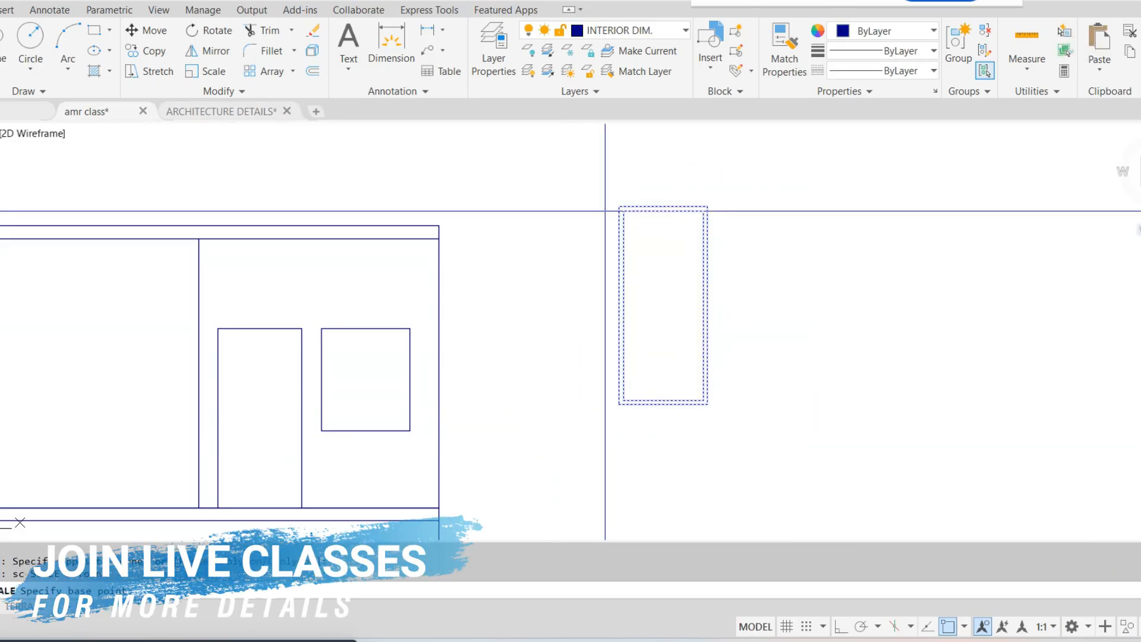
scroll(605, 211, "up", 3)
type("r")
key("Return")
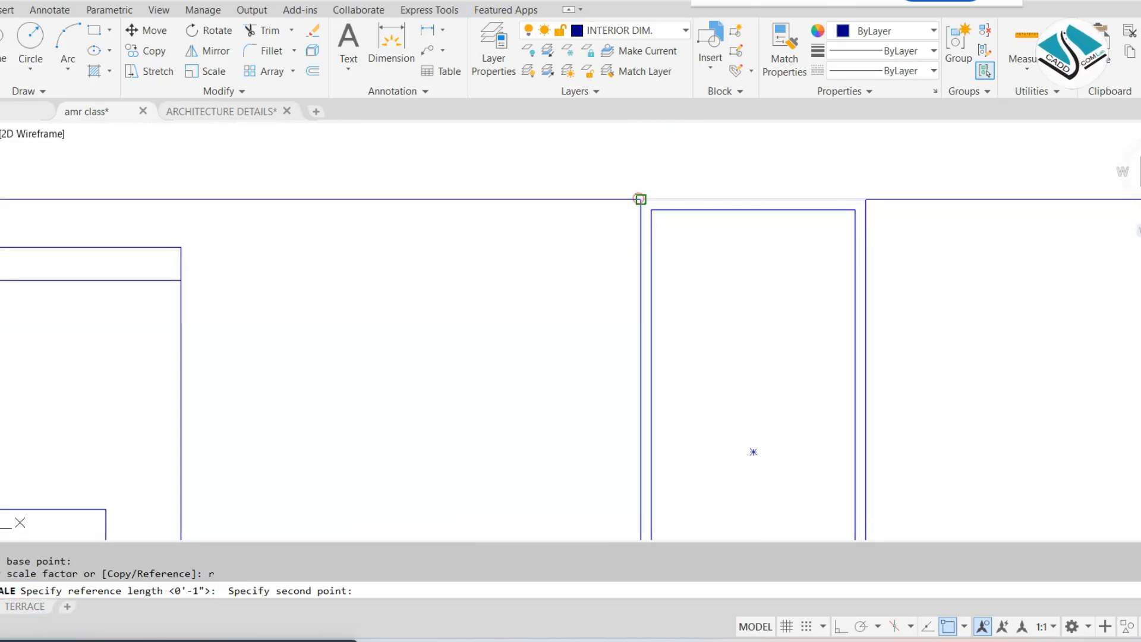
left_click(866, 199)
type("p")
key("Return")
scroll(676, 267, "down", 3)
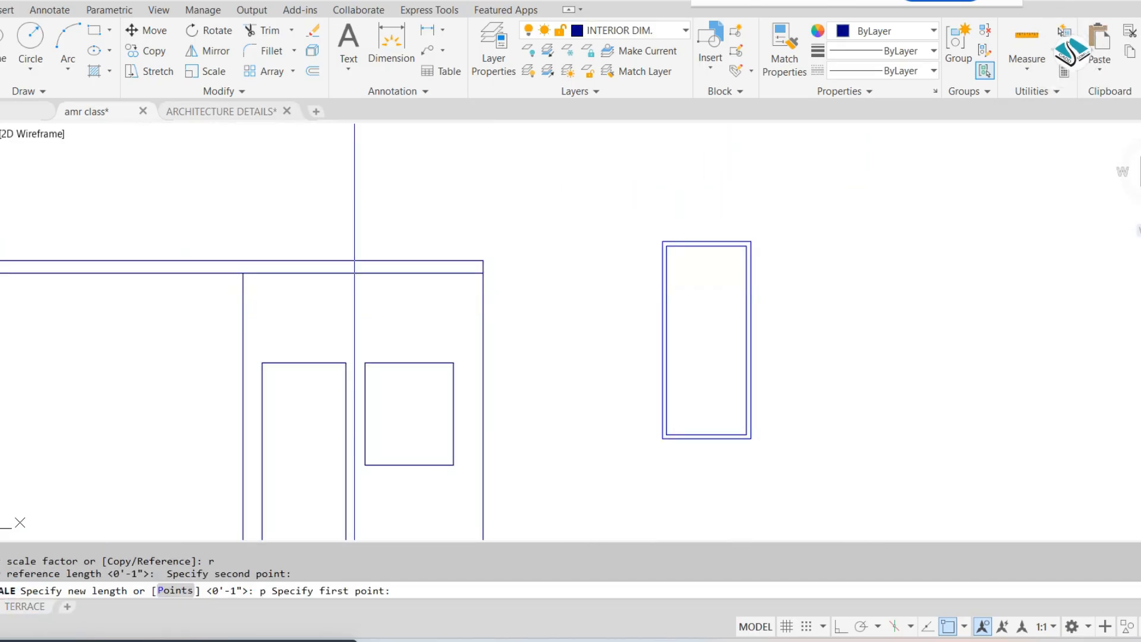
scroll(359, 342, "up", 5)
left_click(738, 423)
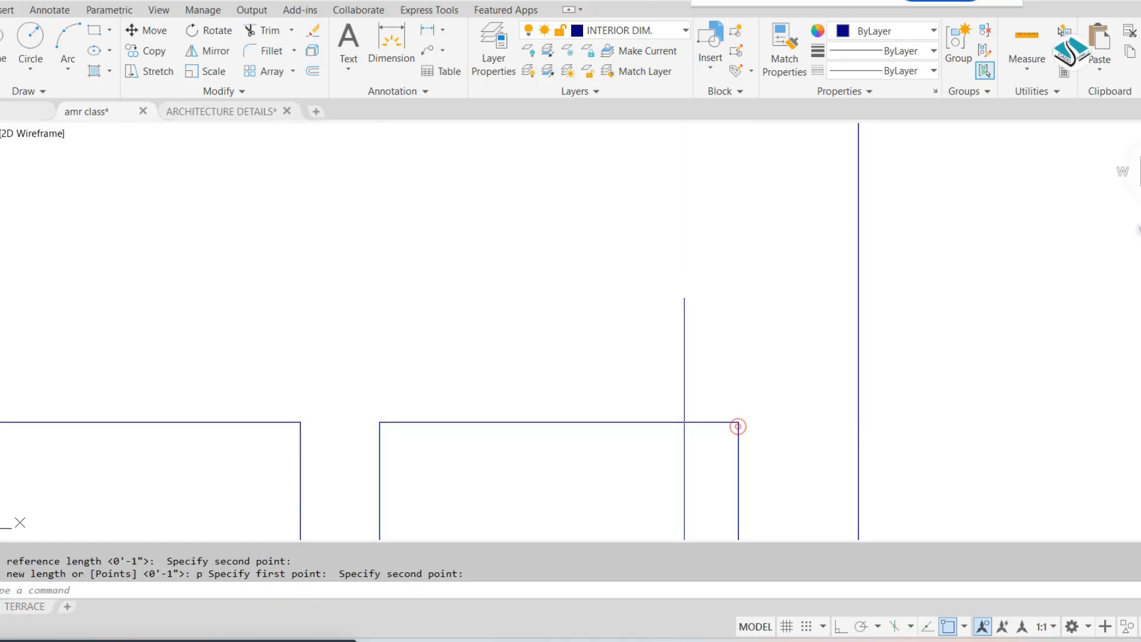
Stretch the lower edge of the top floor window opening straight down with Ortho turned on
scroll(630, 237, "down", 5)
scroll(634, 330, "up", 4)
type("s")
key("Return")
left_click(710, 416)
left_click(418, 323)
key("Return")
left_click(932, 327)
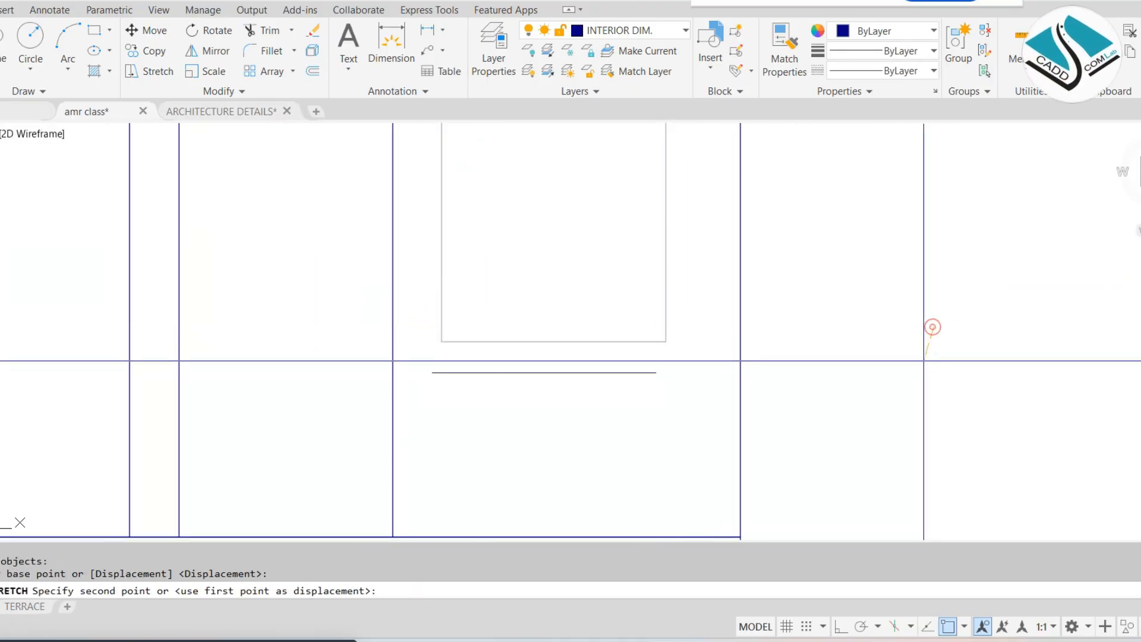
left_click(844, 626)
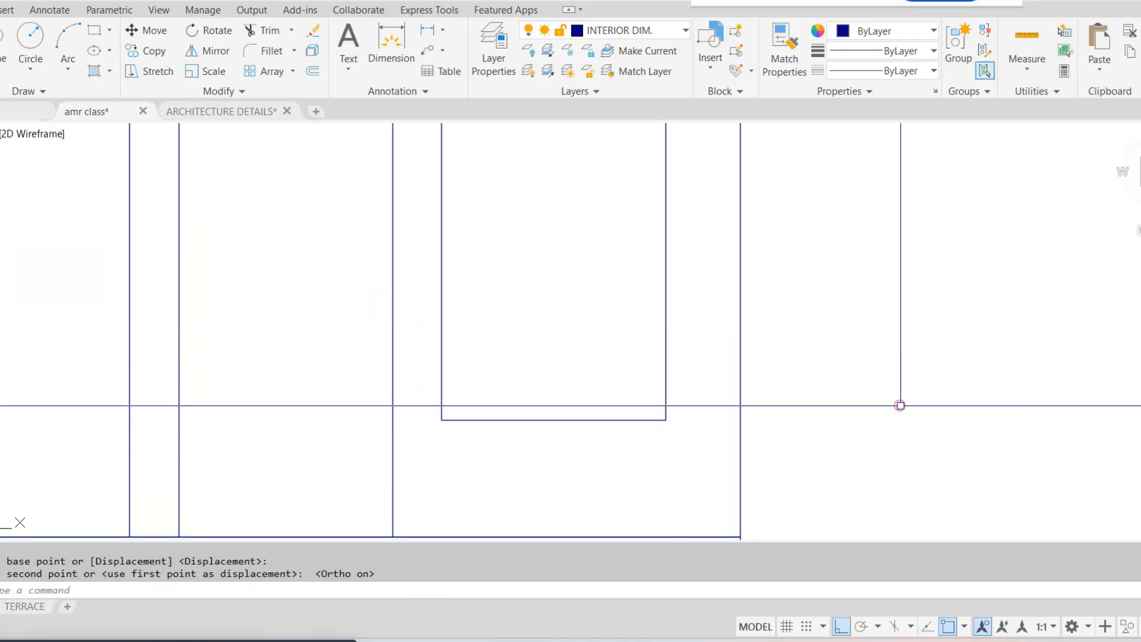
Move the scaled window frame from its upper-left corner onto the upper-left corner of the top floor window opening
key("Escape")
scroll(680, 359, "down", 3)
left_click(677, 293)
type("m")
key("Return")
scroll(745, 227, "up", 2)
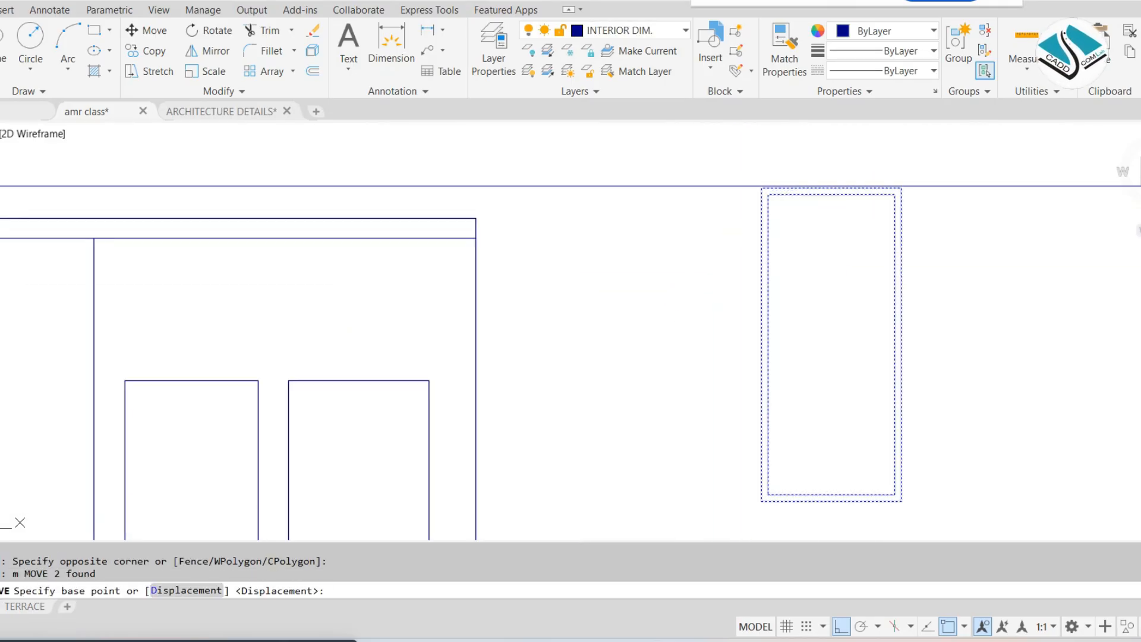
left_click(761, 189)
scroll(624, 227, "up", 5)
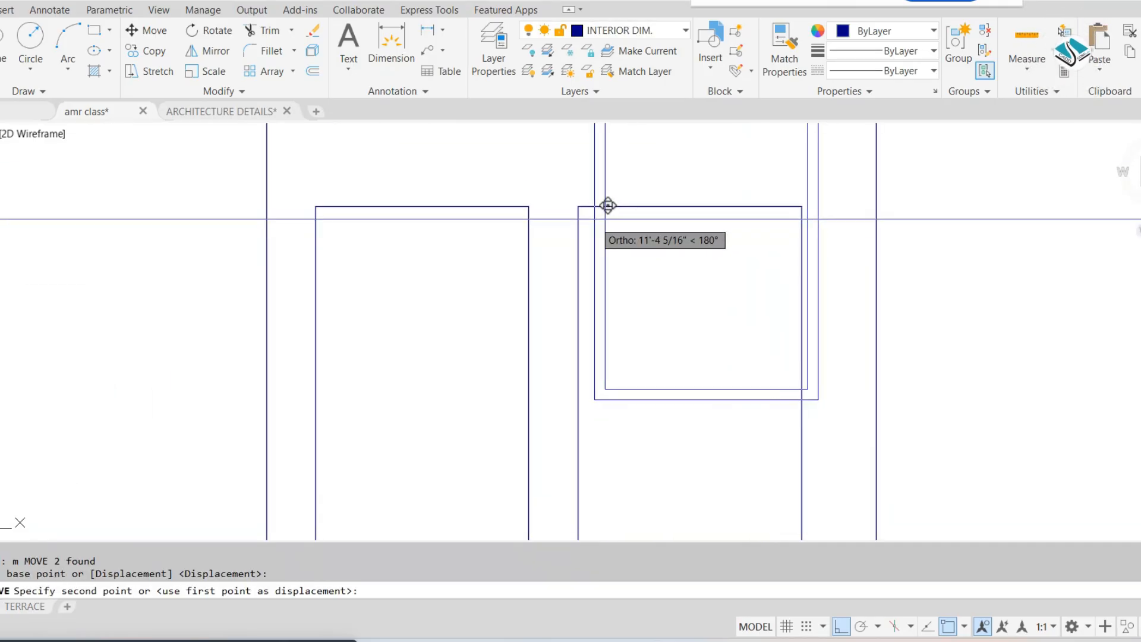
left_click(578, 207)
Stretch the bottom of the top floor window frame up to the opening's sill line
scroll(645, 333, "down", 2)
scroll(671, 461, "up", 3)
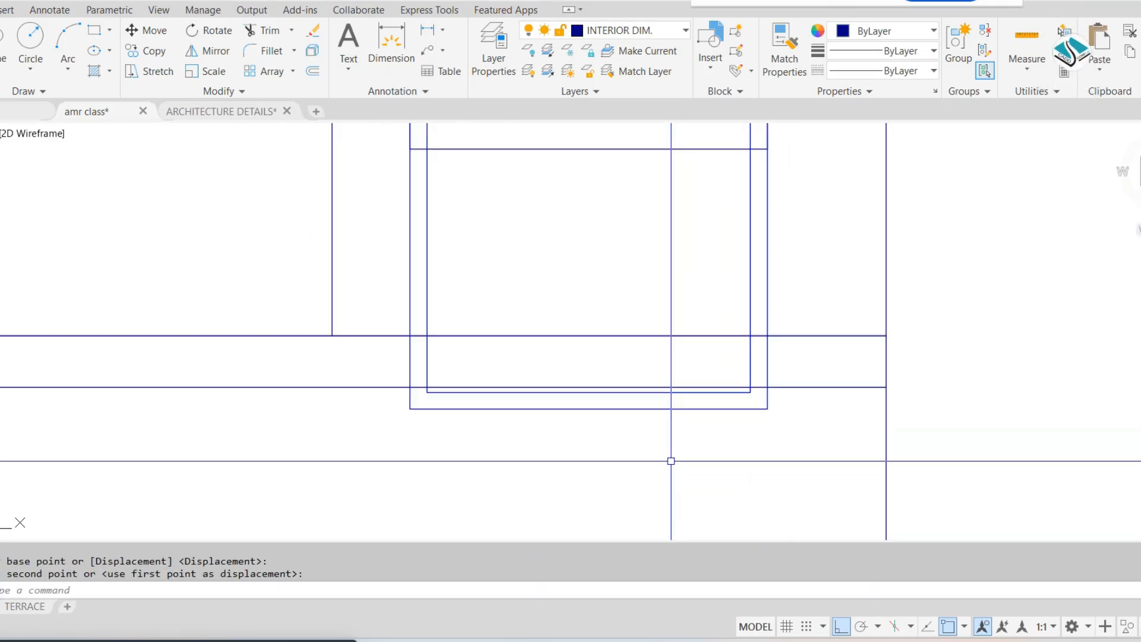
left_click(827, 465)
scroll(420, 395, "up", 3)
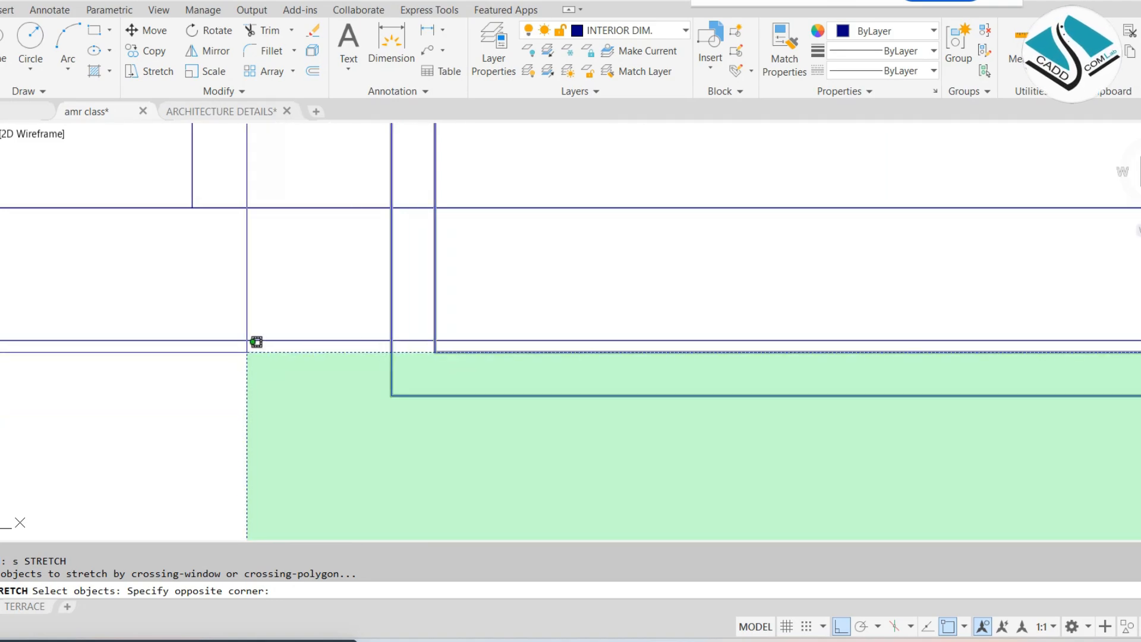
left_click(256, 342)
scroll(532, 476, "down", 3)
key("Return")
scroll(580, 310, "up", 3)
left_click(580, 464)
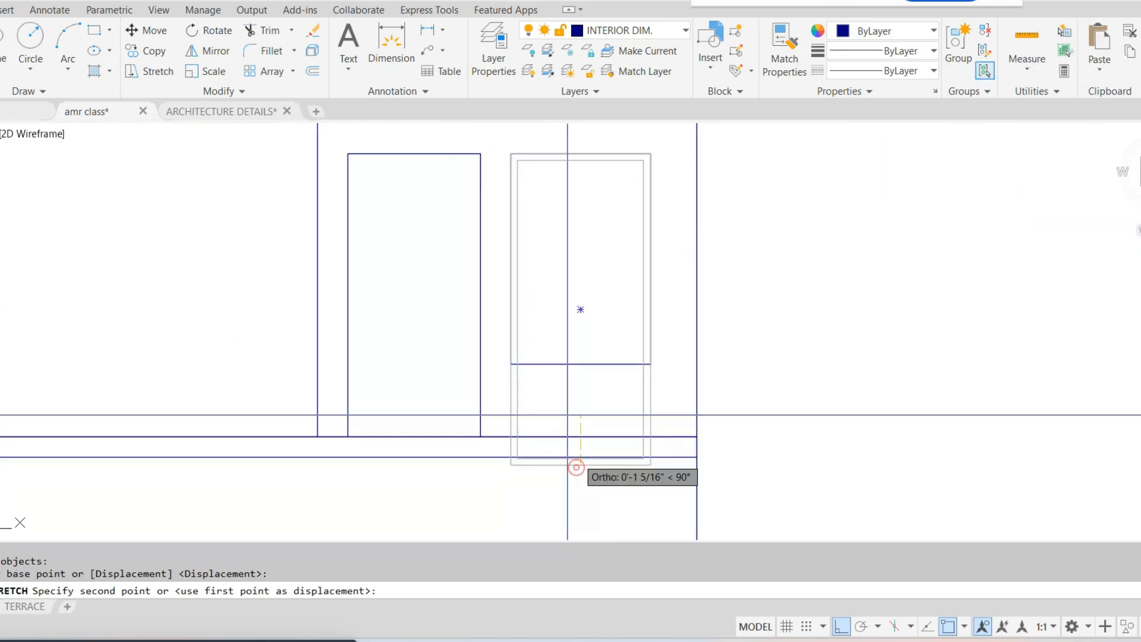
key("Escape")
key("Escape")
Copy the fitted top floor window frame down beside the second floor's wide window opening, with Ortho turned off
scroll(654, 333, "down", 3)
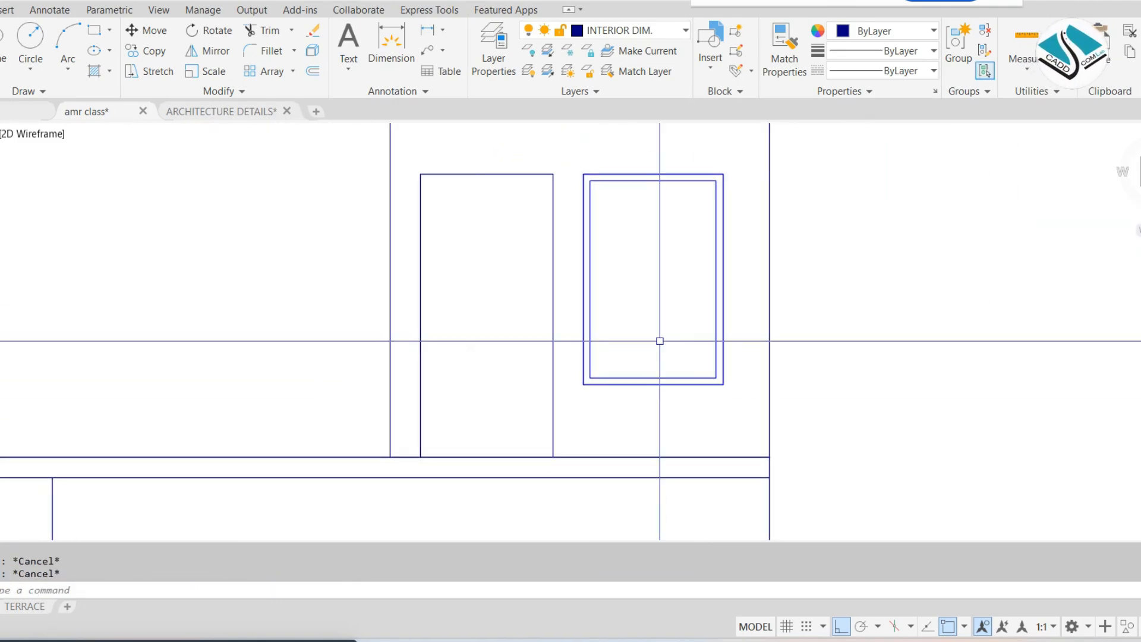
scroll(647, 305, "down", 2)
scroll(644, 305, "up", 6)
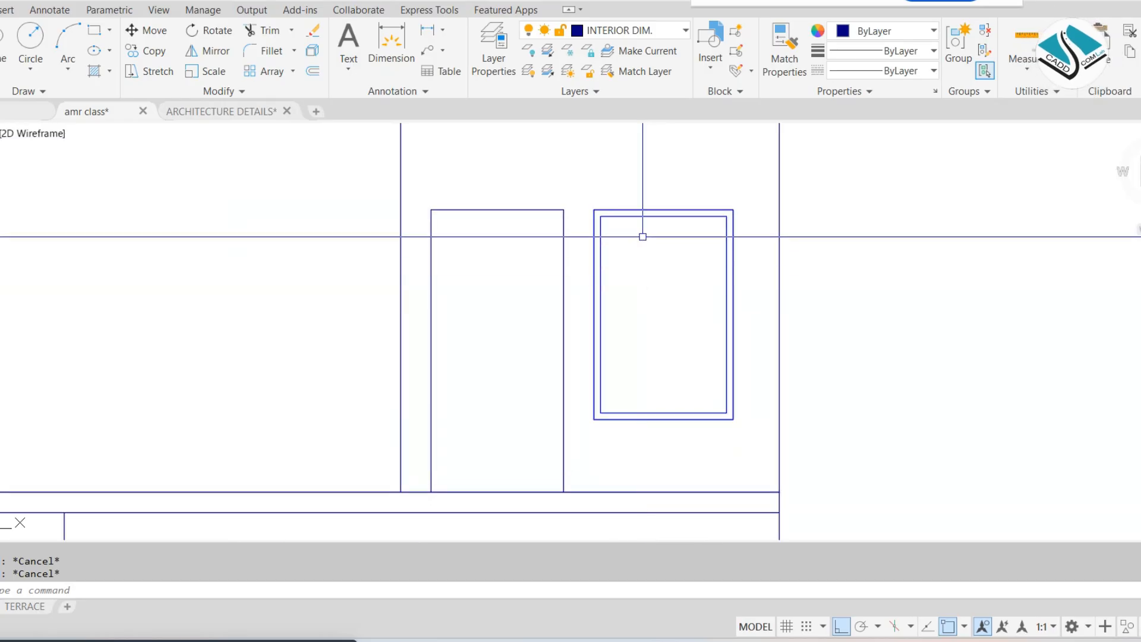
scroll(586, 185, "down", 2)
left_click(587, 188)
left_click(738, 416)
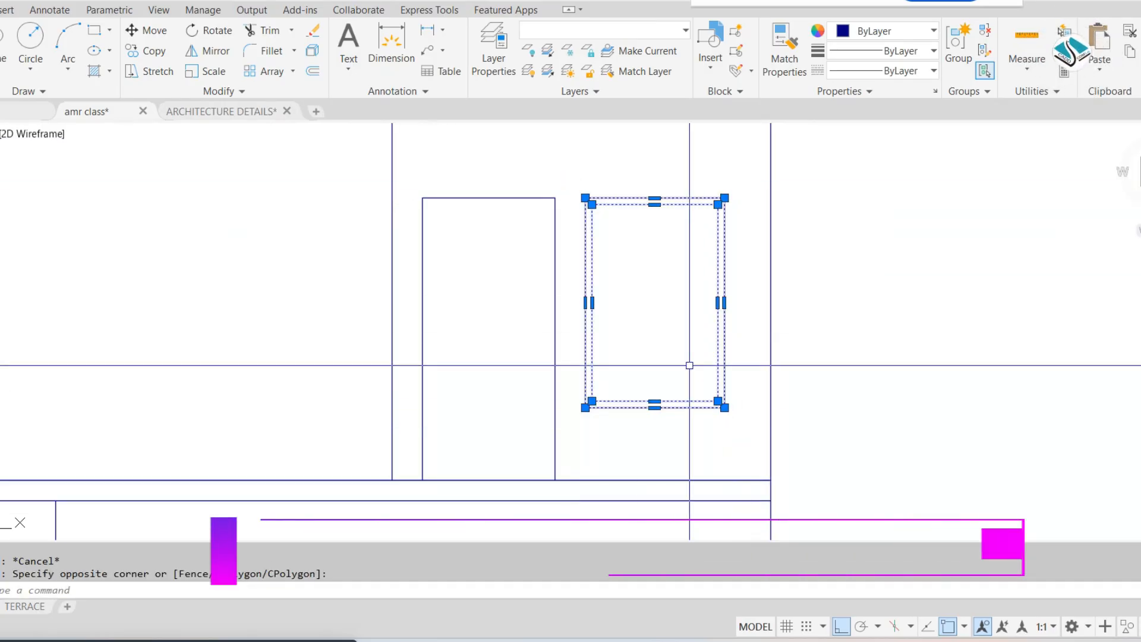
left_click(681, 299)
scroll(671, 309, "down", 4)
middle_click_drag(618, 376, 699, 281)
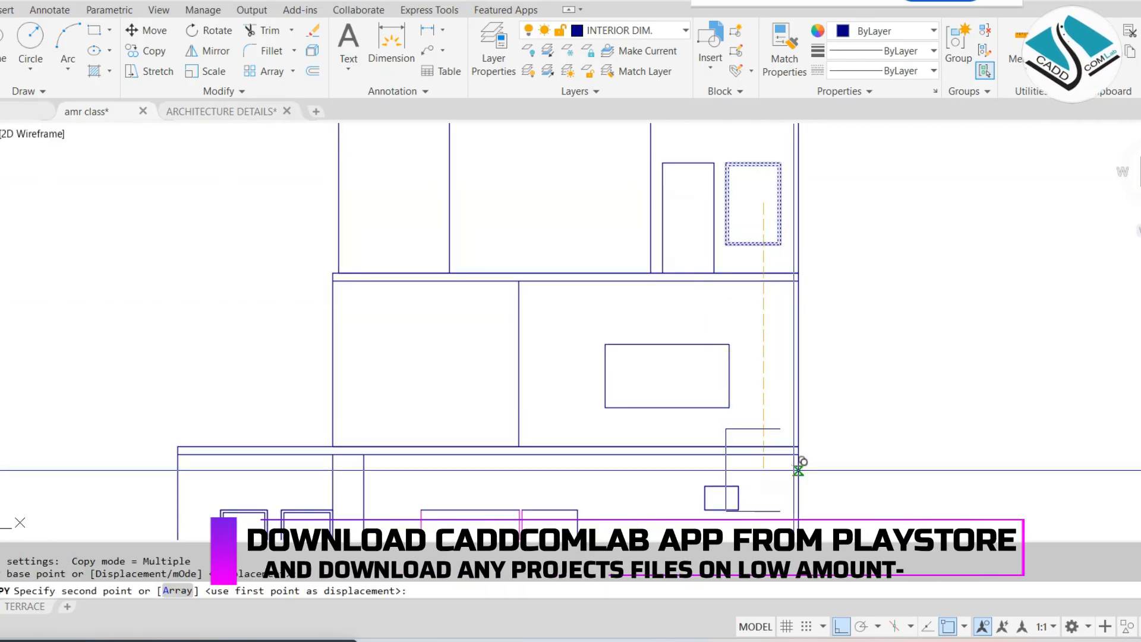
left_click(843, 627)
scroll(592, 367, "up", 5)
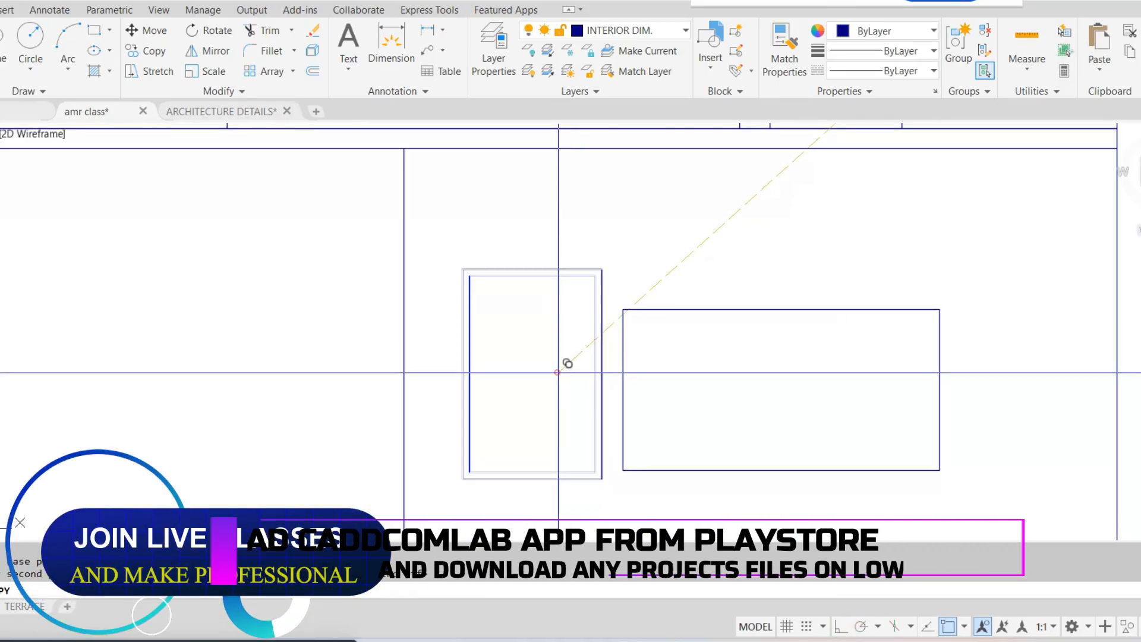
left_click(558, 372)
key("Escape")
Move the copied window frame so its upper-left corner meets the upper-left corner of the second floor's wide opening
left_click(613, 260)
left_click(448, 499)
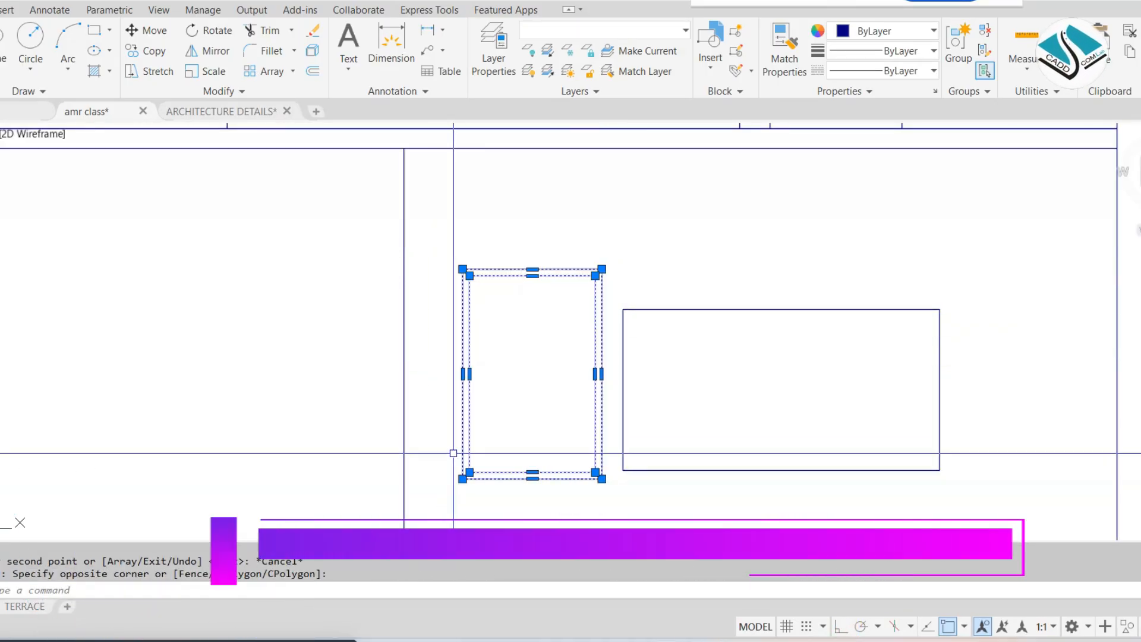
type("m")
key("Return")
left_click(463, 269)
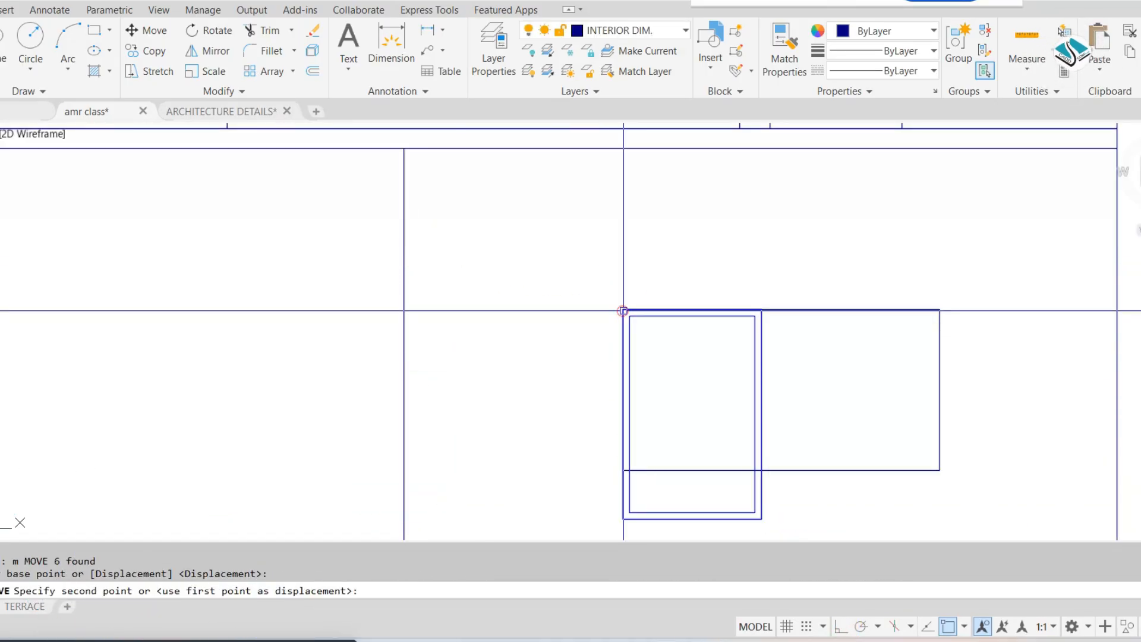
left_click(623, 309)
middle_click_drag(748, 391, 714, 294)
Stretch the bottom of the second floor's copied window frame up to the wide opening's sill line
type("s")
key("Return")
left_click(797, 448)
left_click(499, 408)
key("Return")
scroll(605, 403, "up", 4)
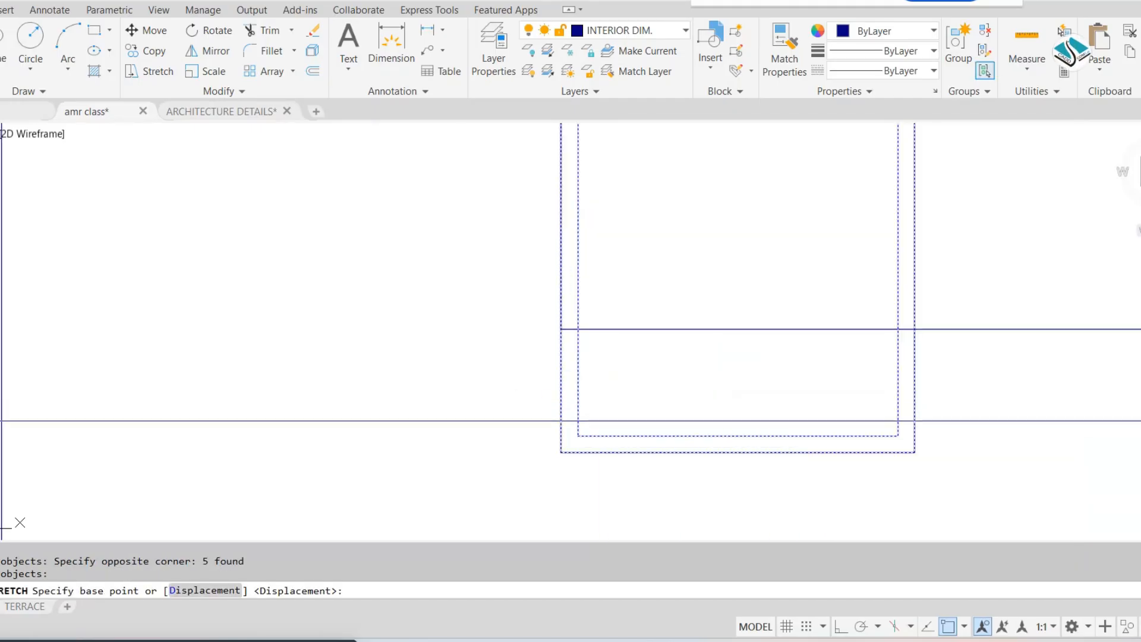
left_click(560, 452)
left_click(560, 327)
scroll(561, 327, "down", 4)
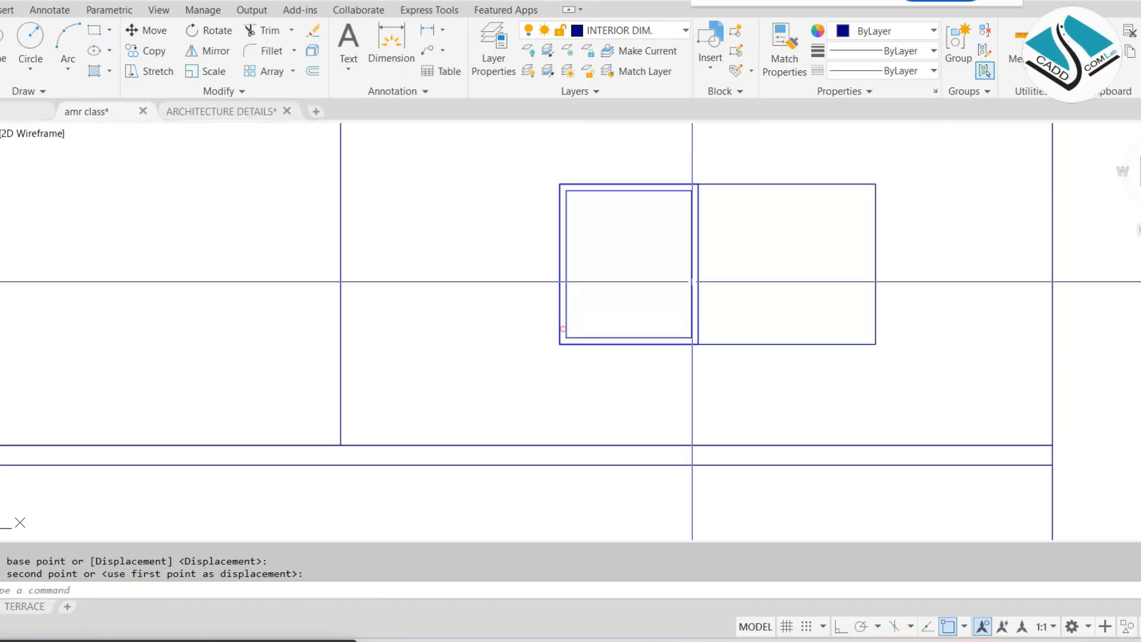
Stretch the right side of the second floor window frame to the opening's right edge, keeping the opening's outline out of the selection
type("s")
key("Return")
left_click(741, 180)
left_click(649, 413)
left_click(854, 266, "shift")
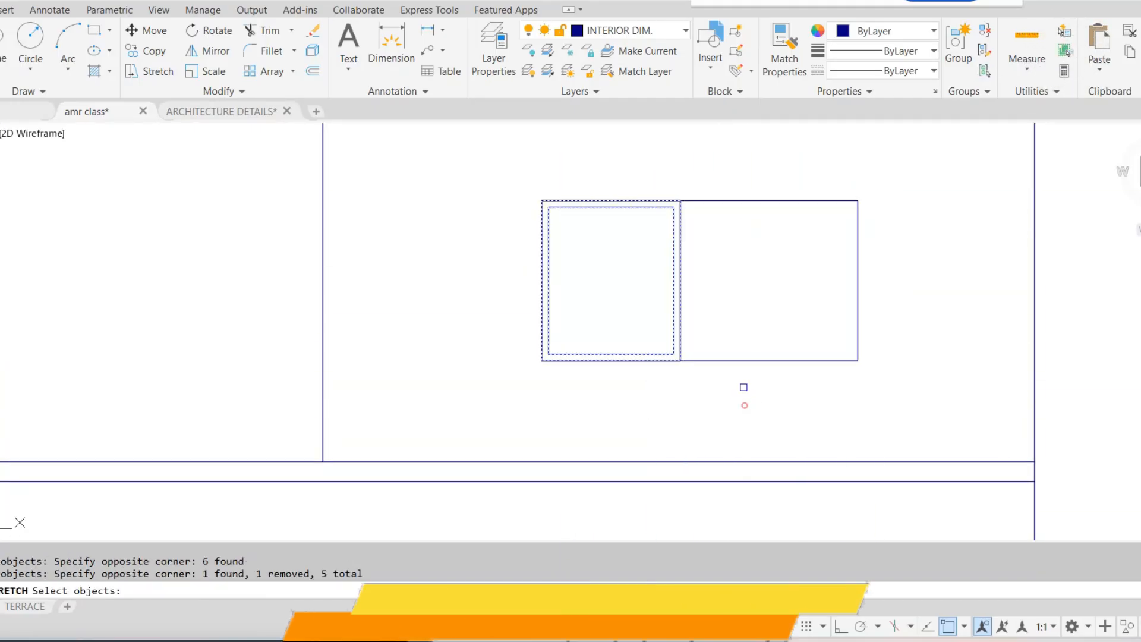
key("Return")
left_click(679, 279)
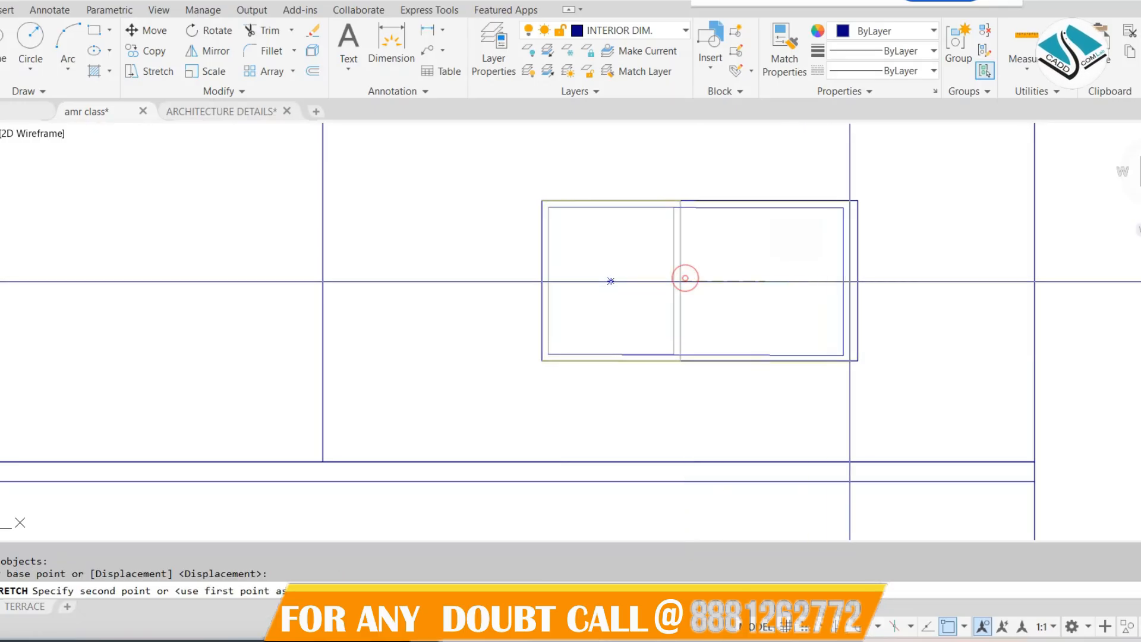
left_click(858, 281)
key("Escape")
scroll(704, 296, "down", 4)
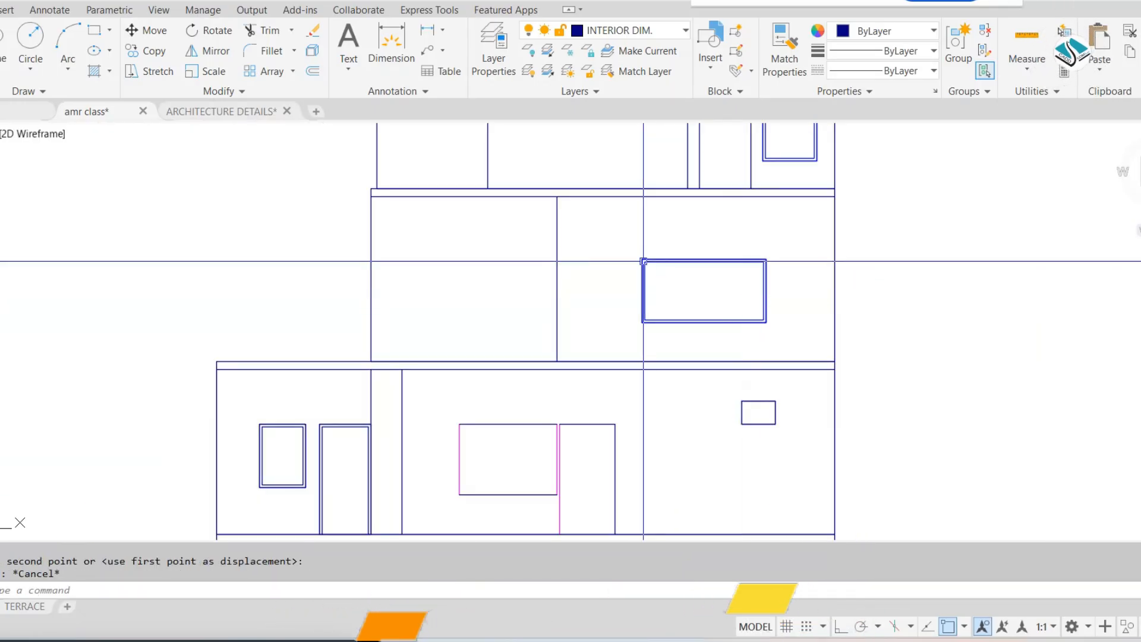
Copy the fitted wide window frame from the second floor to the empty space left of the first floor
scroll(642, 260, "up", 2)
left_click(598, 235)
left_click(884, 383)
type("co")
key("Return")
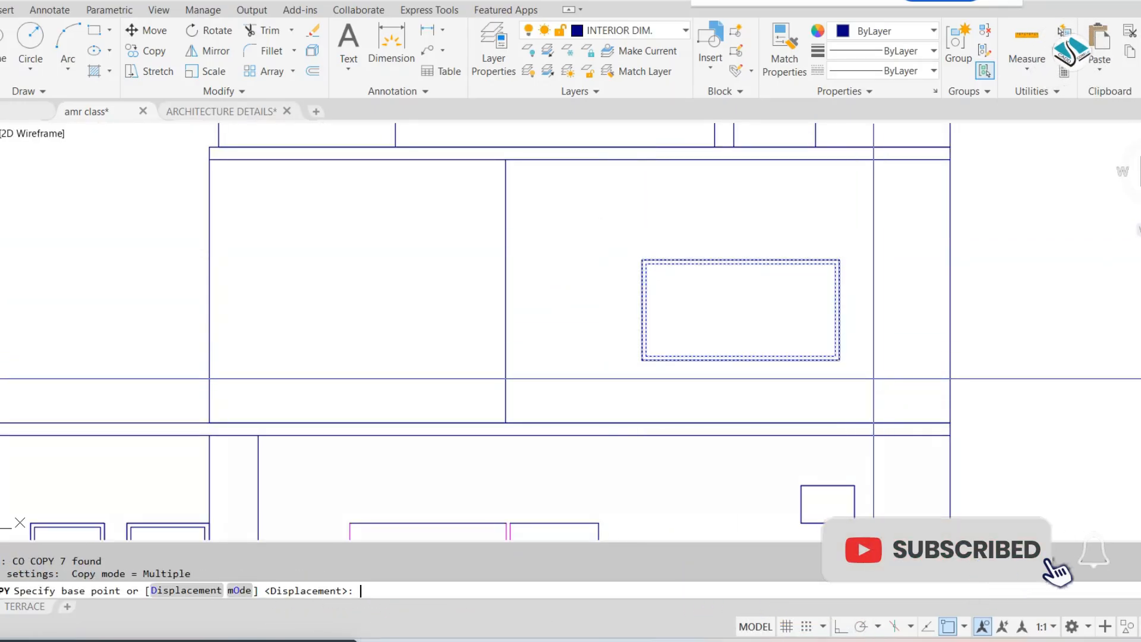
left_click(705, 299)
scroll(757, 235, "down", 4)
scroll(275, 326, "up", 5)
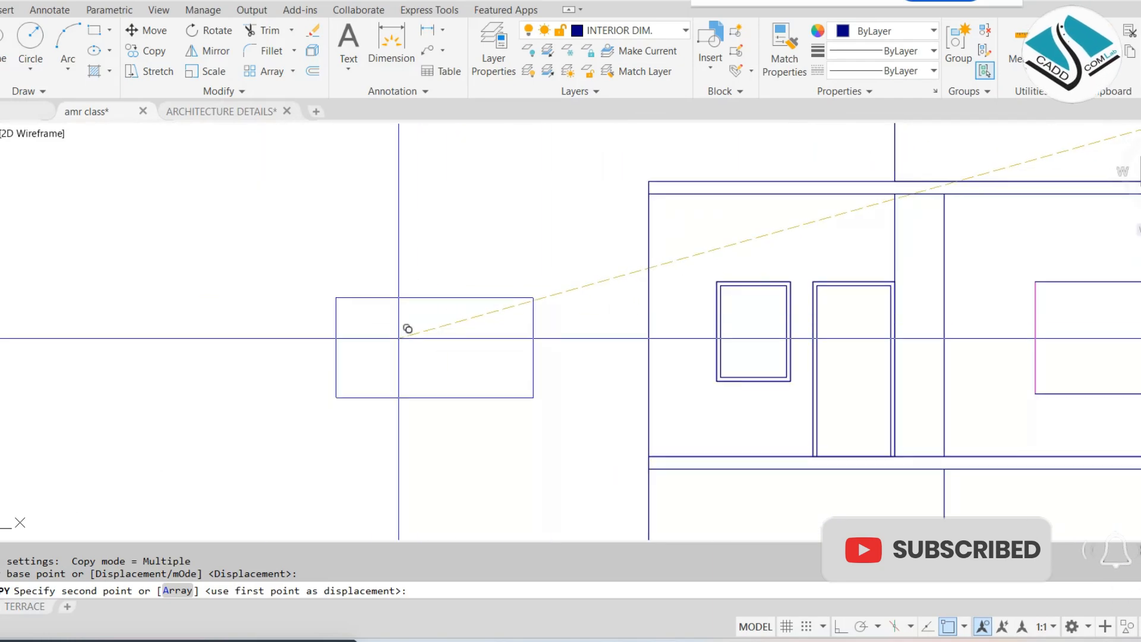
left_click(413, 334)
Stretch the copied frame's right side inward with Ortho on, making the frame about half as wide
type("s")
key("Return")
left_click(596, 282)
left_click(512, 466)
key("Return")
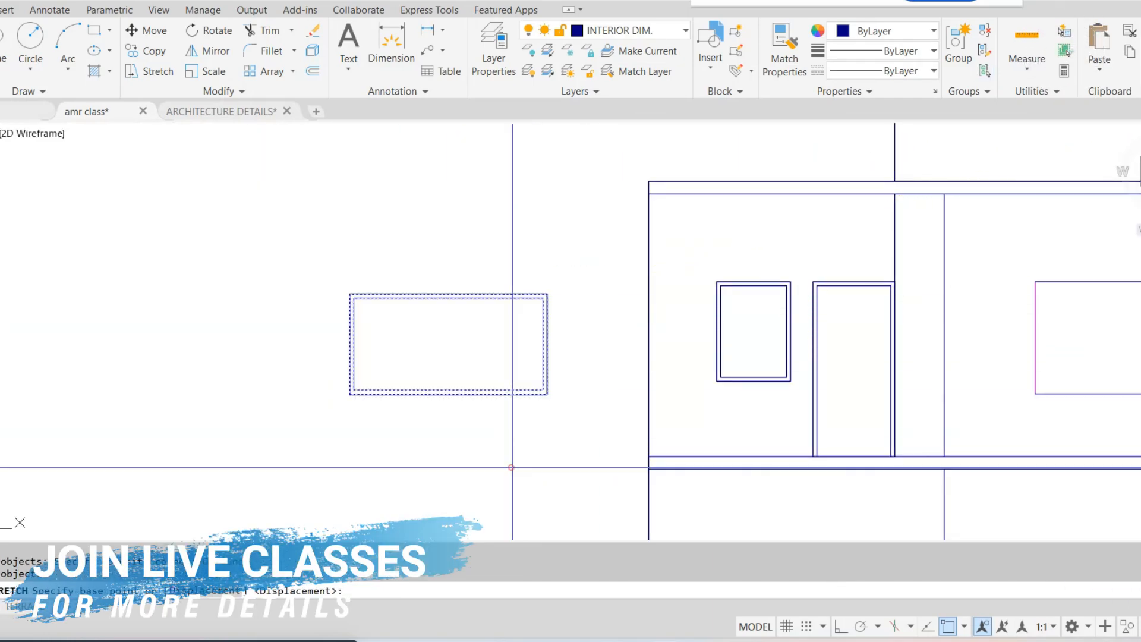
left_click(512, 467)
key("F8")
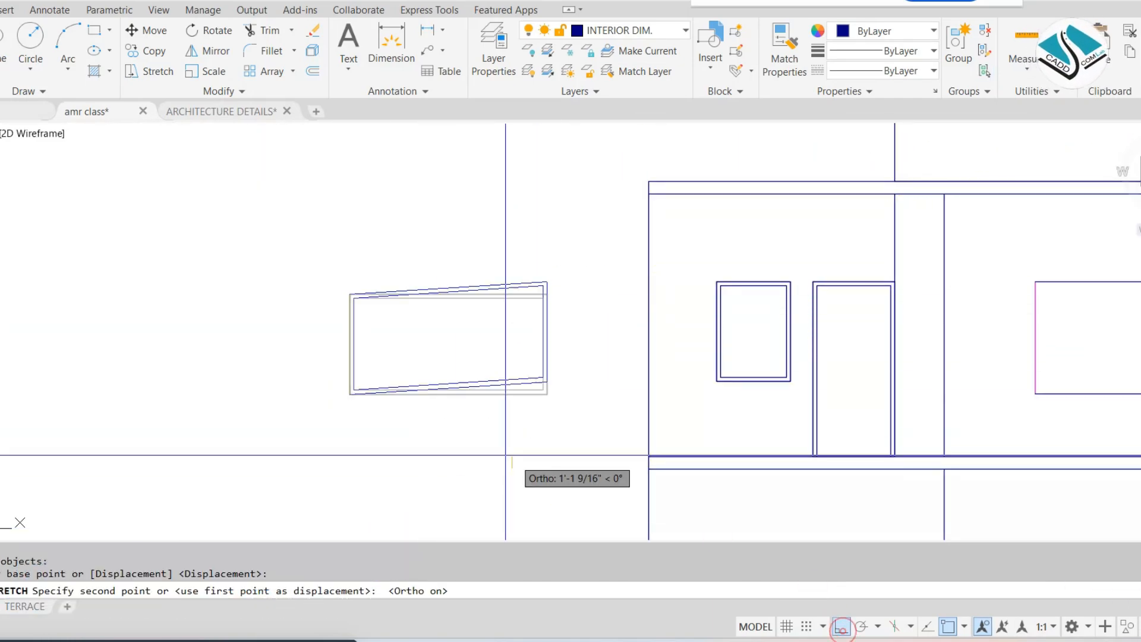
left_click(410, 470)
Try to move the narrowed frame by its upper-left corner onto the first floor's left window
left_click(517, 222)
left_click(234, 423)
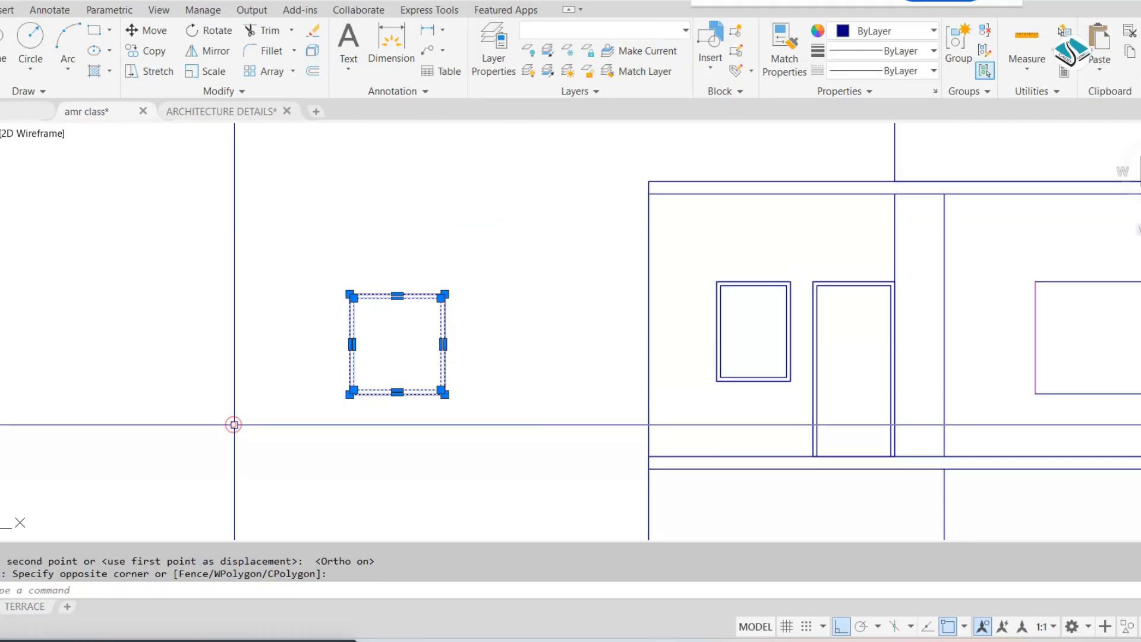
type("m")
key("Return")
scroll(338, 309, "up", 5)
left_click(361, 303)
scroll(614, 371, "down", 3)
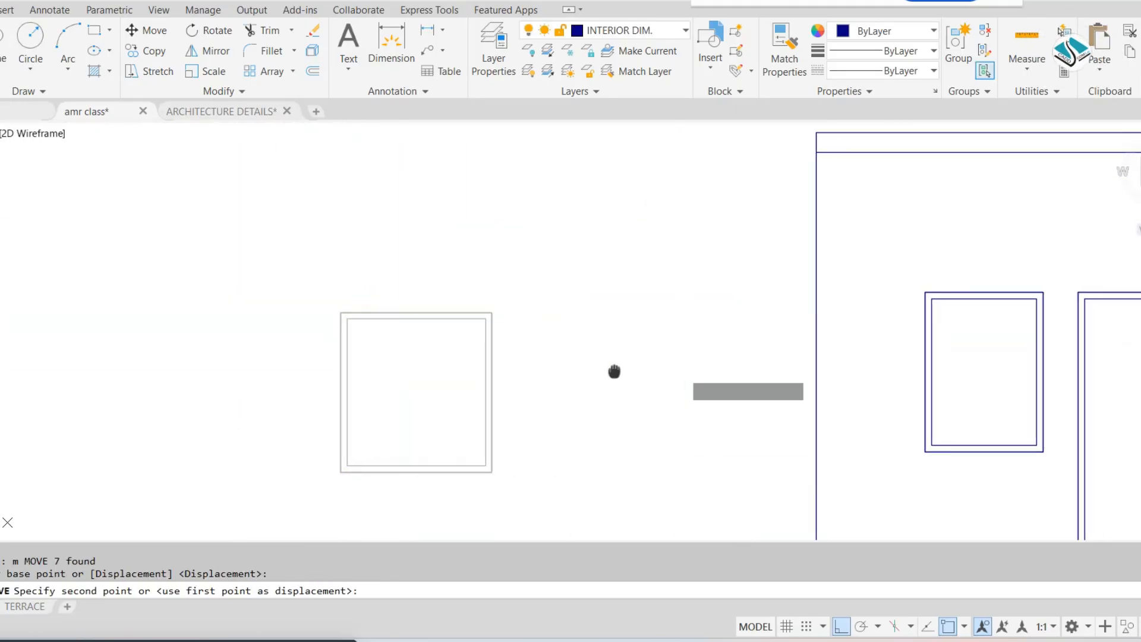
middle_click_drag(614, 372, 456, 372)
scroll(755, 297, "up", 3)
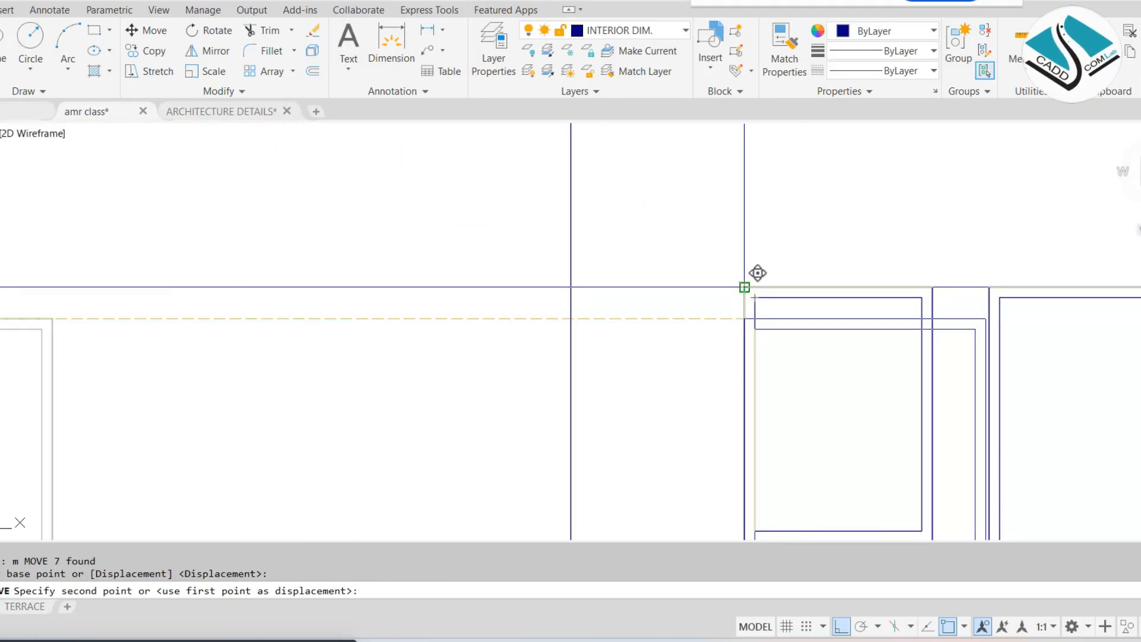
left_click(205, 283)
scroll(459, 288, "down", 2)
Move the narrowed frame so its upper-right corner meets the upper-right corner of the first floor's left window
left_click(468, 286)
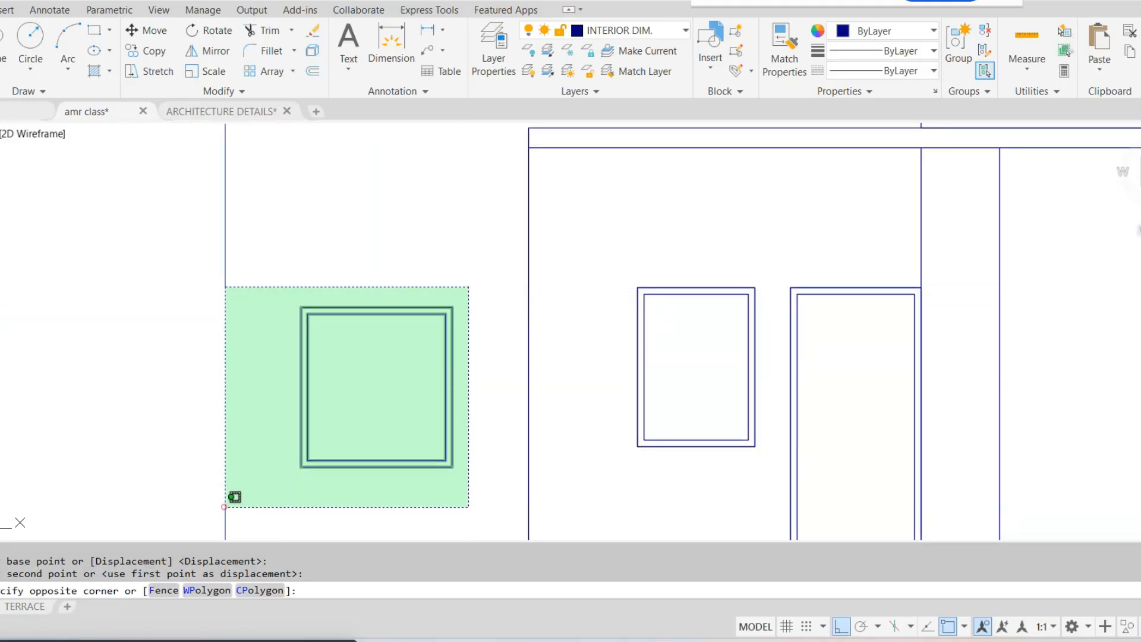
left_click(233, 495)
type("m")
key("Return")
left_click(452, 308)
scroll(741, 361, "up", 2)
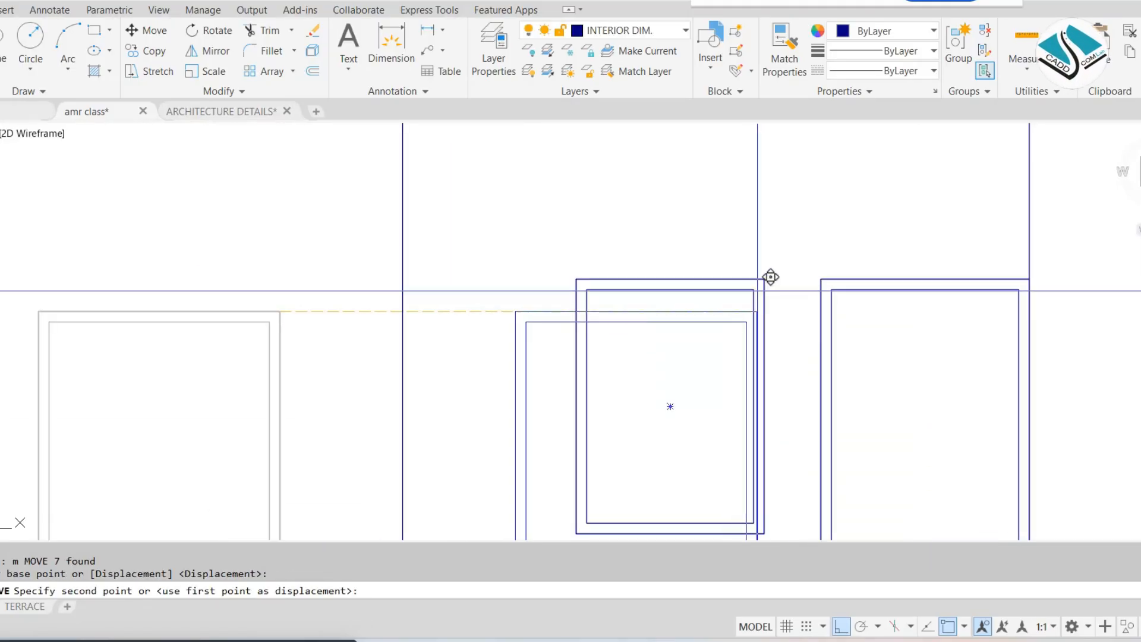
left_click(754, 288)
middle_click_drag(688, 289, 689, 230)
Stretch the left side of the moved frame inward to the left edge of the first floor's left window
type("s")
key("Return")
left_click(554, 163)
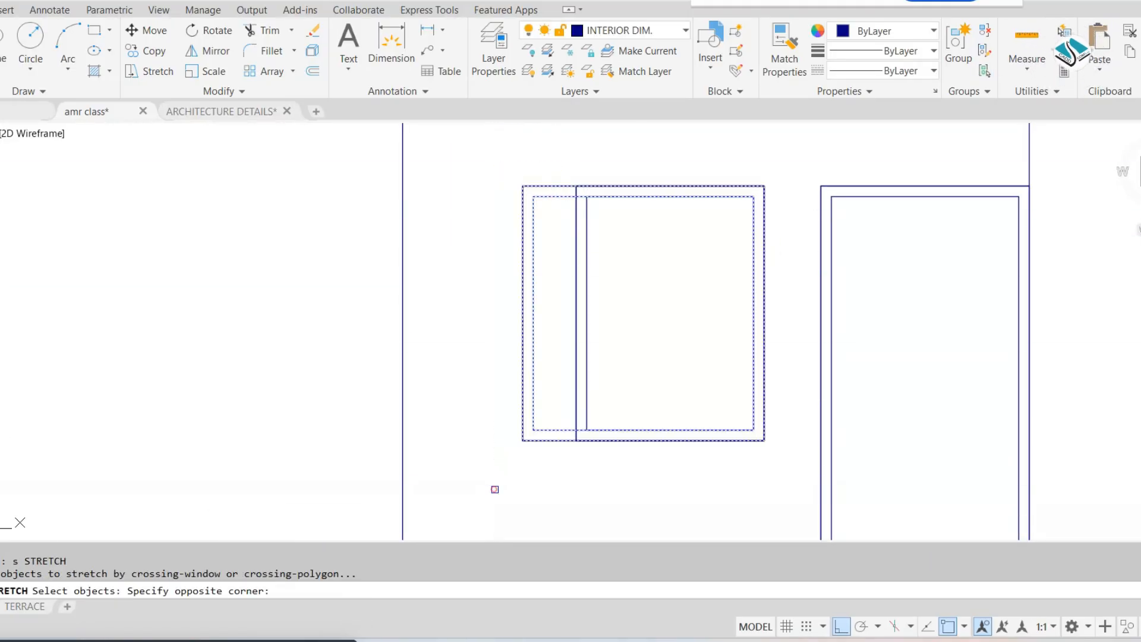
left_click(522, 313)
left_click(569, 312)
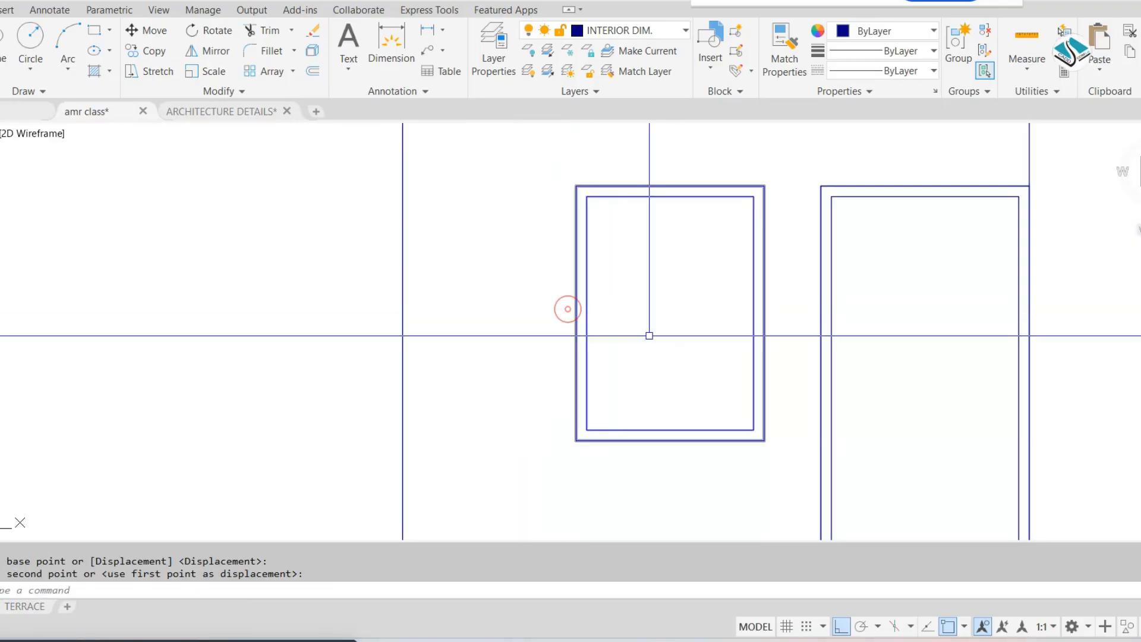
key("Escape")
scroll(667, 333, "down", 3)
middle_click_drag(703, 336, 660, 327)
scroll(661, 327, "down", 6)
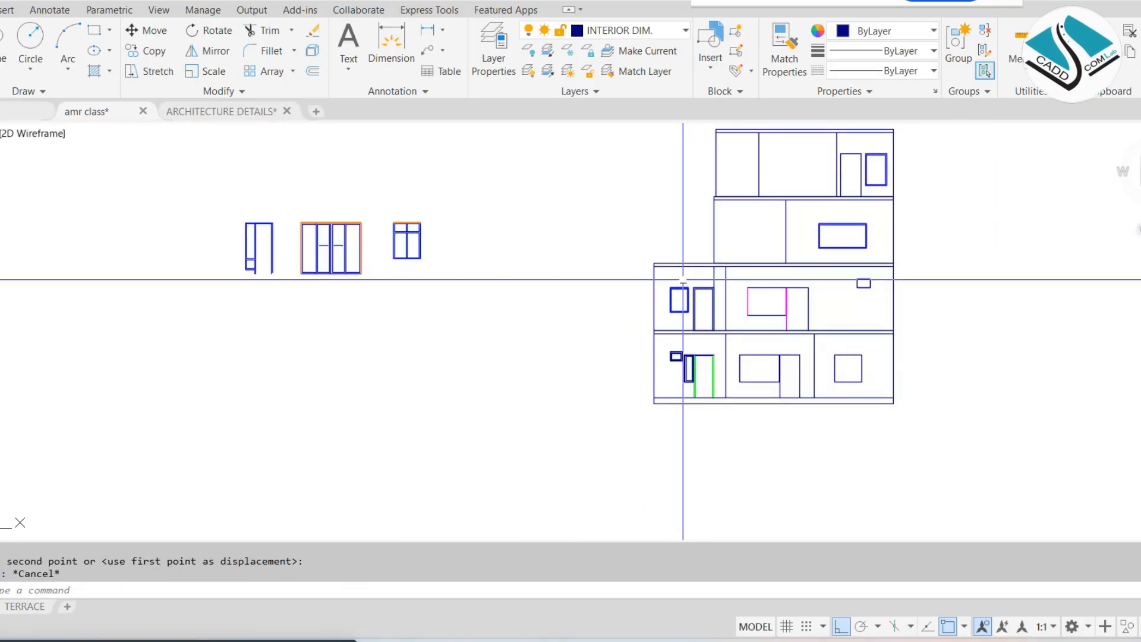
Move the reference window with four panes by its upper-left corner to the empty space beside the building elevation
scroll(651, 278, "up", 2)
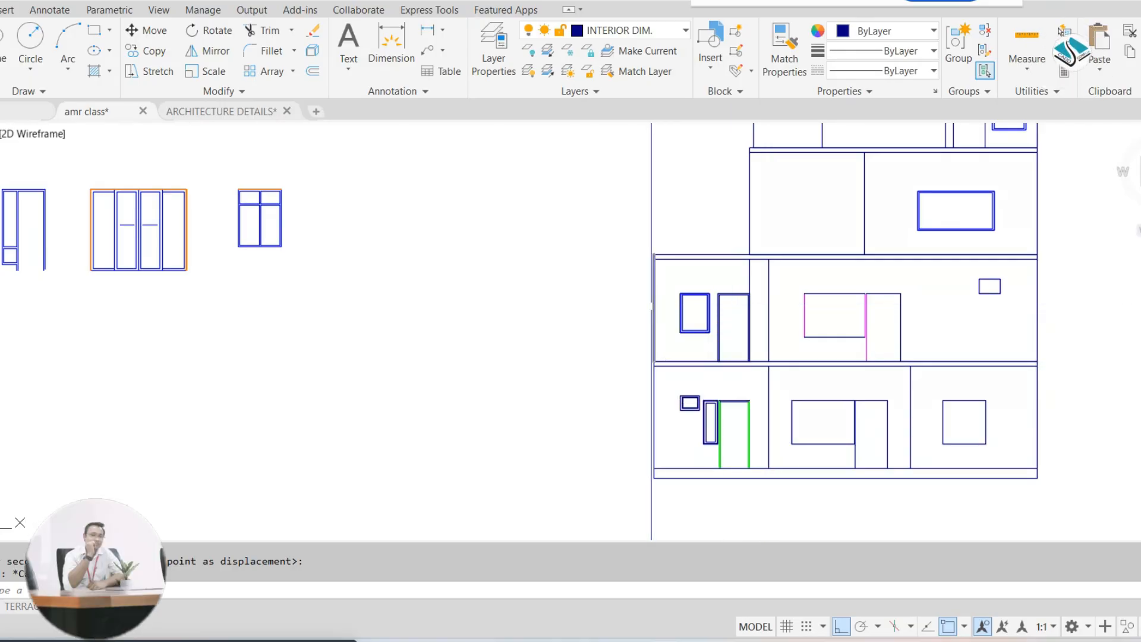
scroll(316, 193, "up", 4)
left_click(371, 172)
left_click(116, 376)
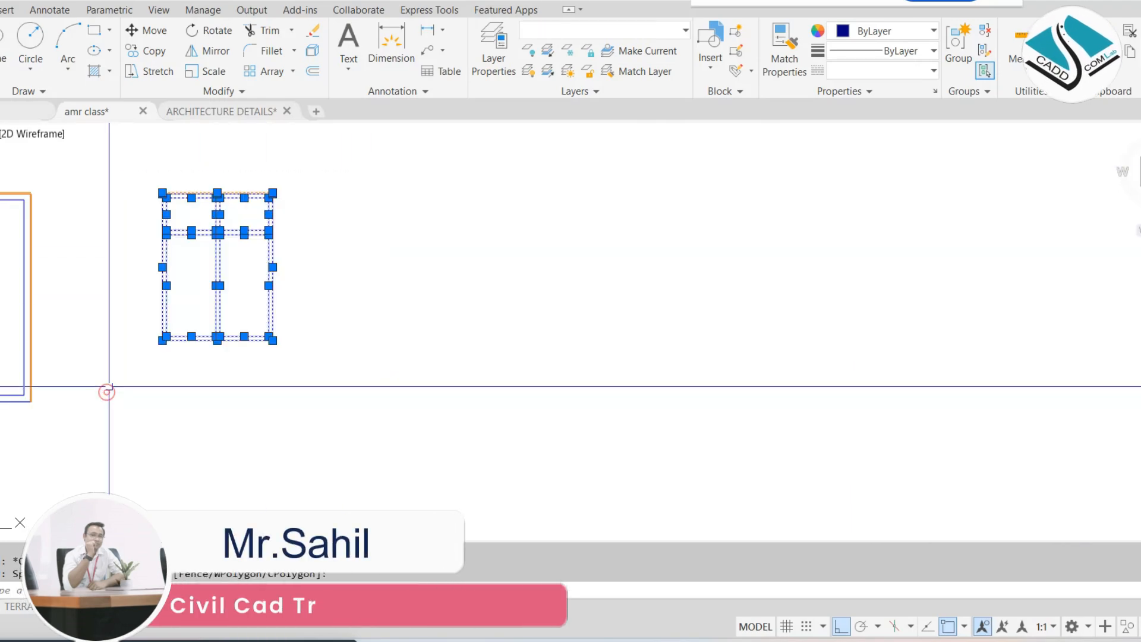
scroll(127, 196, "up", 4)
left_click(199, 198)
scroll(219, 214, "down", 6)
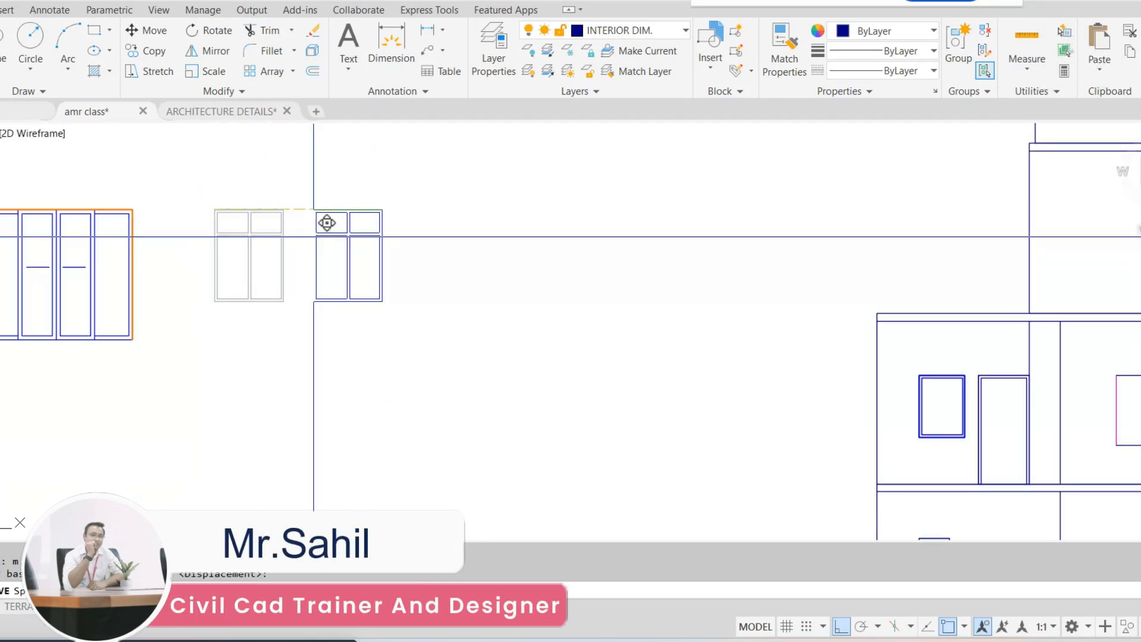
left_click(687, 312)
key("Escape")
Erase the extra line at the top edge of the four-pane window frame
scroll(748, 187, "up", 6)
scroll(535, 308, "up", 6)
scroll(403, 307, "up", 4)
left_click(391, 232)
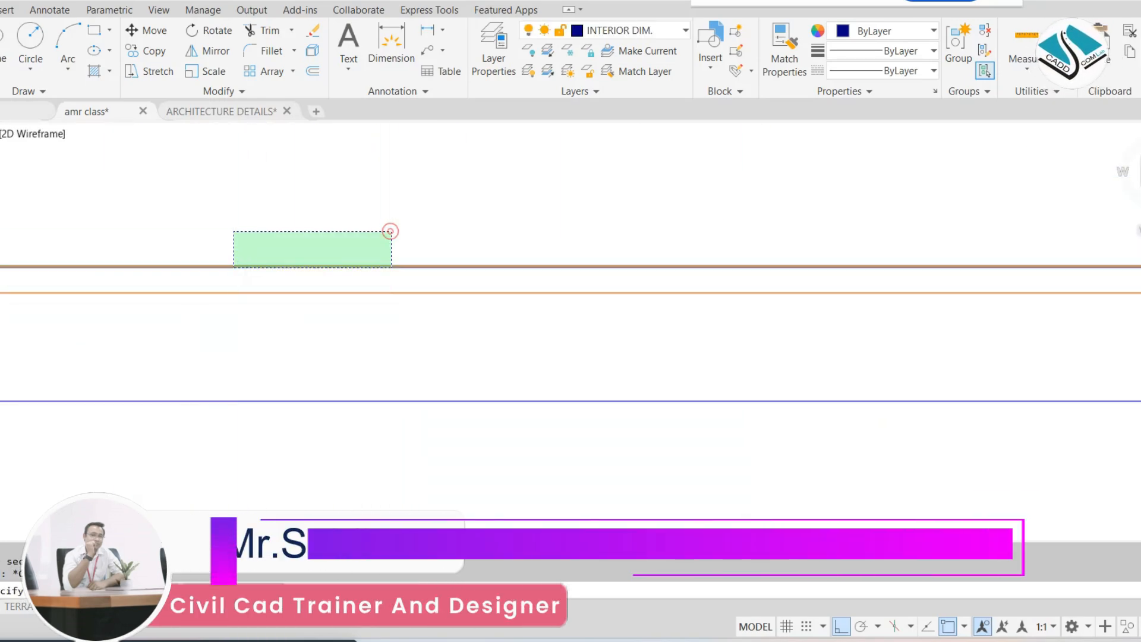
scroll(231, 268, "down", 8)
scroll(179, 277, "up", 6)
left_click(285, 278)
type("e")
key("Return")
Move the four-pane window so its upper-left corner meets the upper-left corner of the first floor's wide middle opening
scroll(410, 230, "down", 13)
left_click(593, 205)
left_click(289, 375)
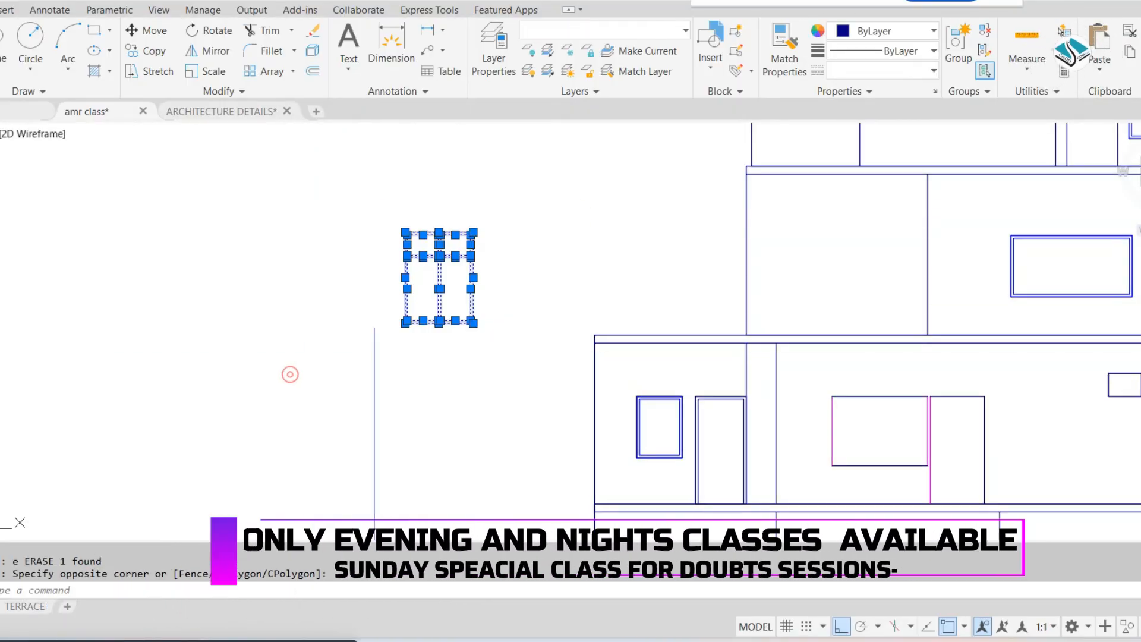
type("m")
key("Return")
scroll(428, 241, "up", 3)
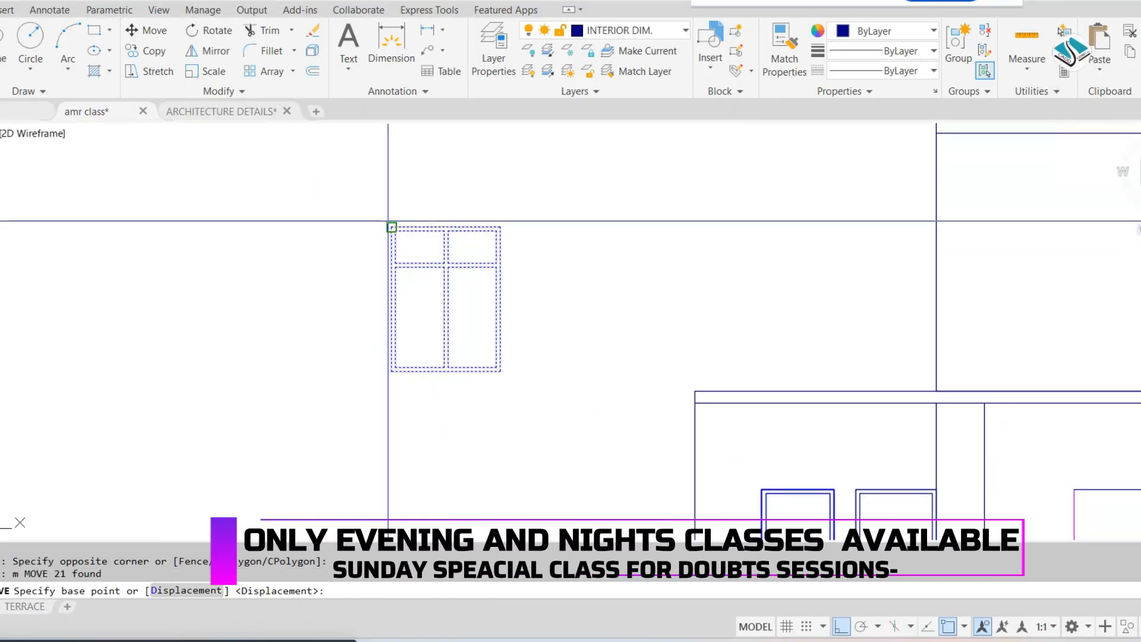
left_click(392, 228)
middle_click_drag(1076, 259, 713, 272)
left_click(681, 247)
scroll(766, 400, "up", 5)
Stretch the bottom of the four-pane window up to the sill line of the first floor's middle opening
type("s")
key("Return")
left_click(845, 392)
left_click(458, 330)
key("Return")
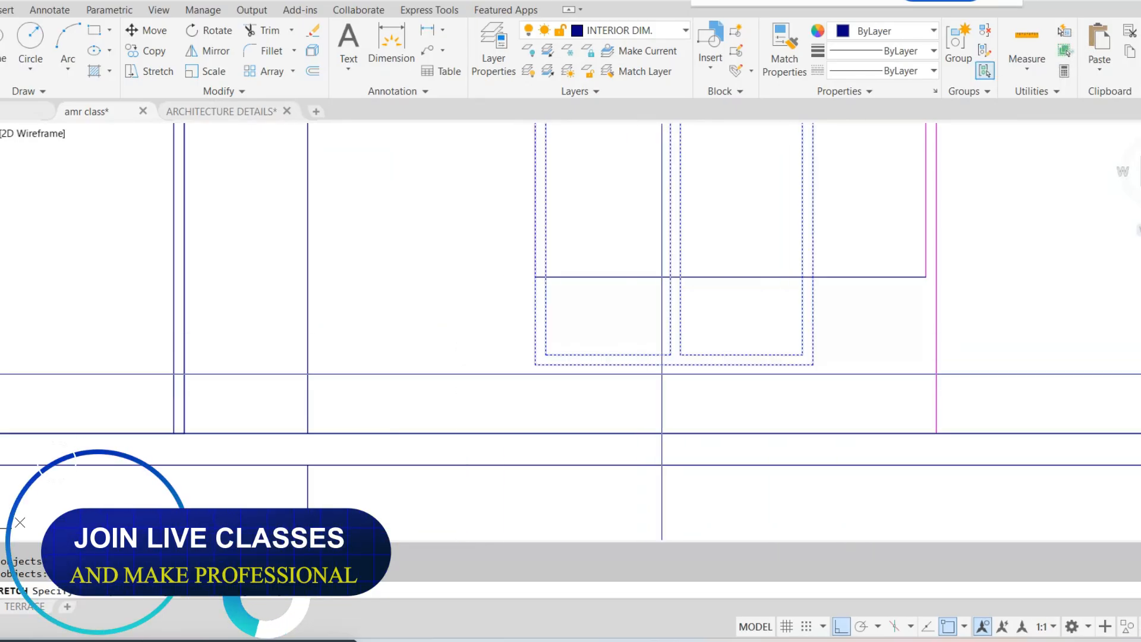
left_click(671, 368)
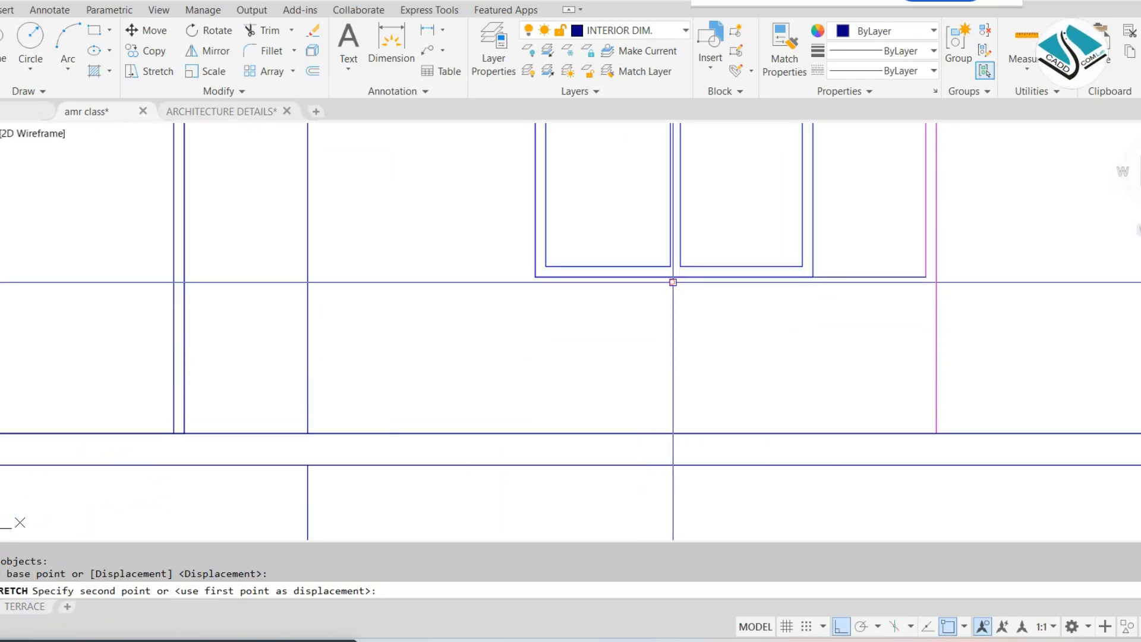
left_click(672, 282)
Stretch the right side of the four-pane window to the opening's right edge, keeping the opening's outline out of the selection
scroll(684, 339, "down", 4)
middle_click_drag(703, 273, 676, 293)
scroll(679, 291, "up", 4)
type("s")
key("Return")
scroll(686, 204, "down", 2)
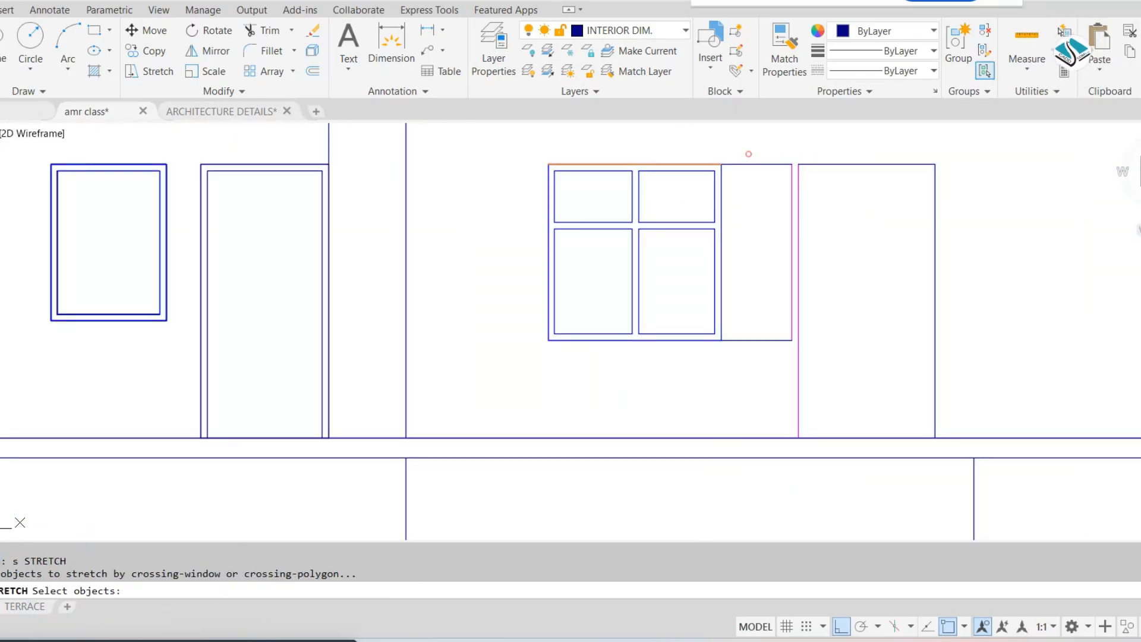
left_click(748, 153)
left_click(653, 382)
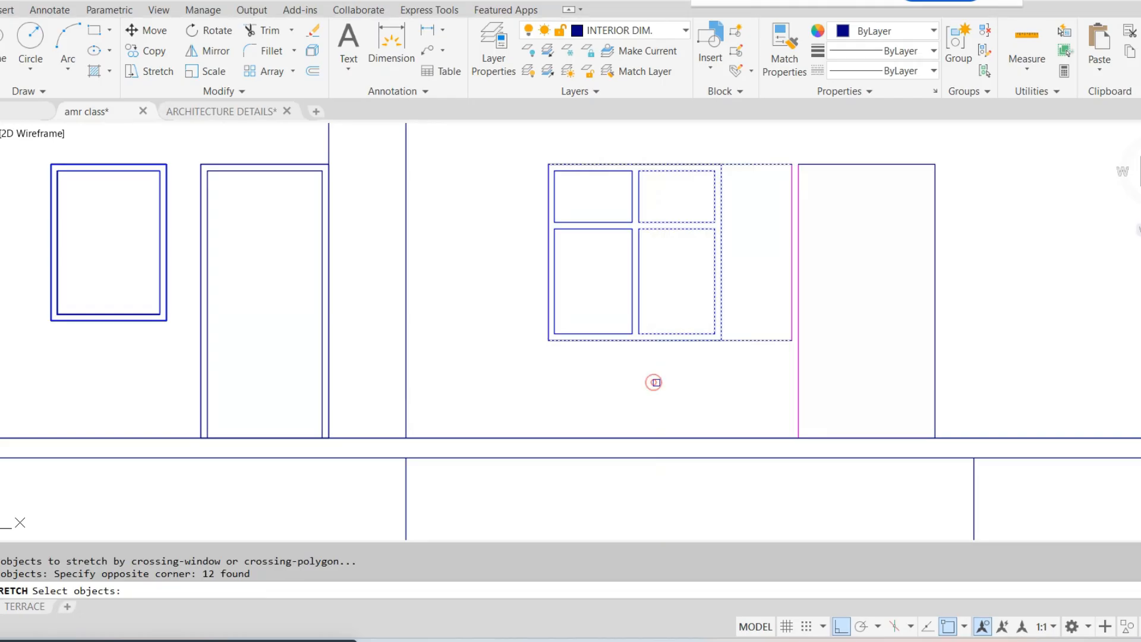
left_click(790, 143)
left_click(753, 345, "shift")
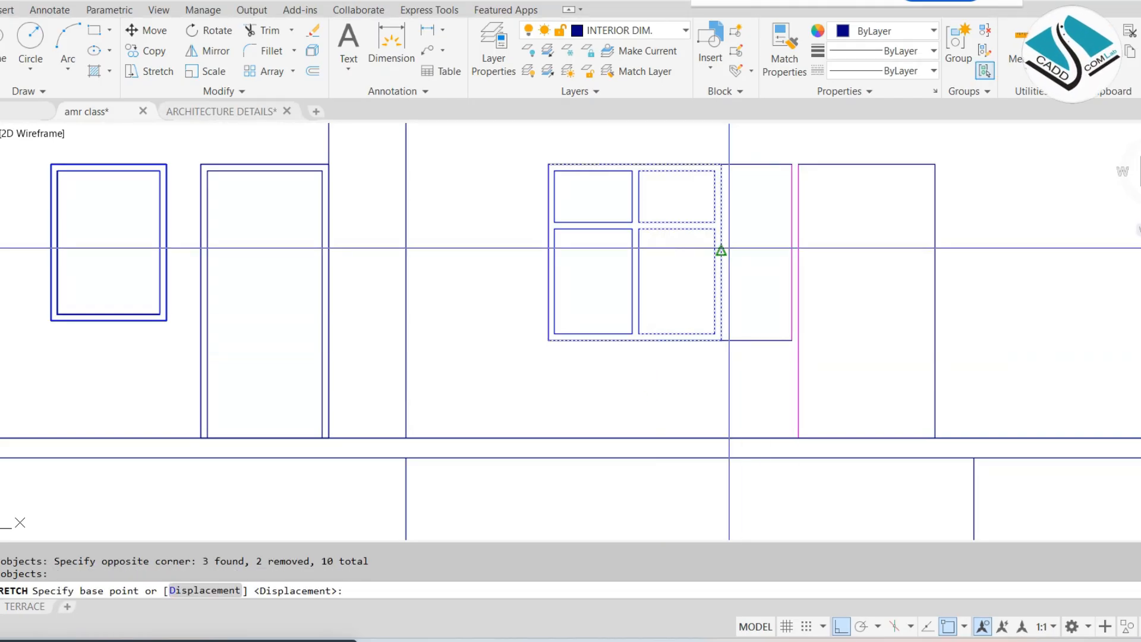
left_click(720, 250)
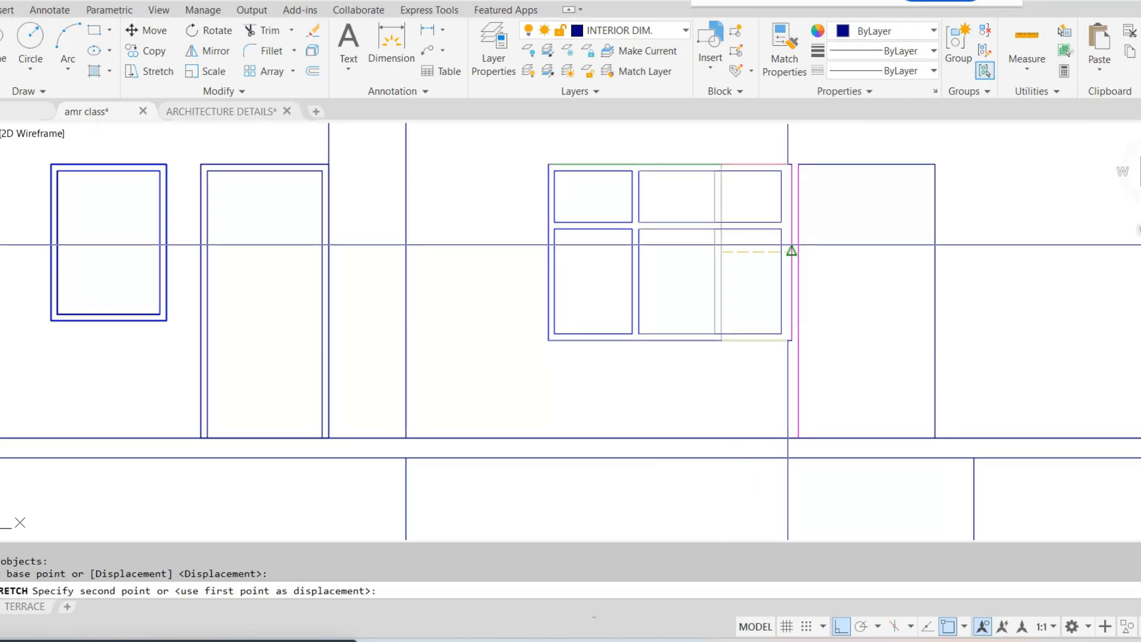
left_click(791, 251)
Stretch the window's vertical mullion to the right, toward the middle of the widened frame
key("Return")
left_click(665, 168)
left_click(615, 358)
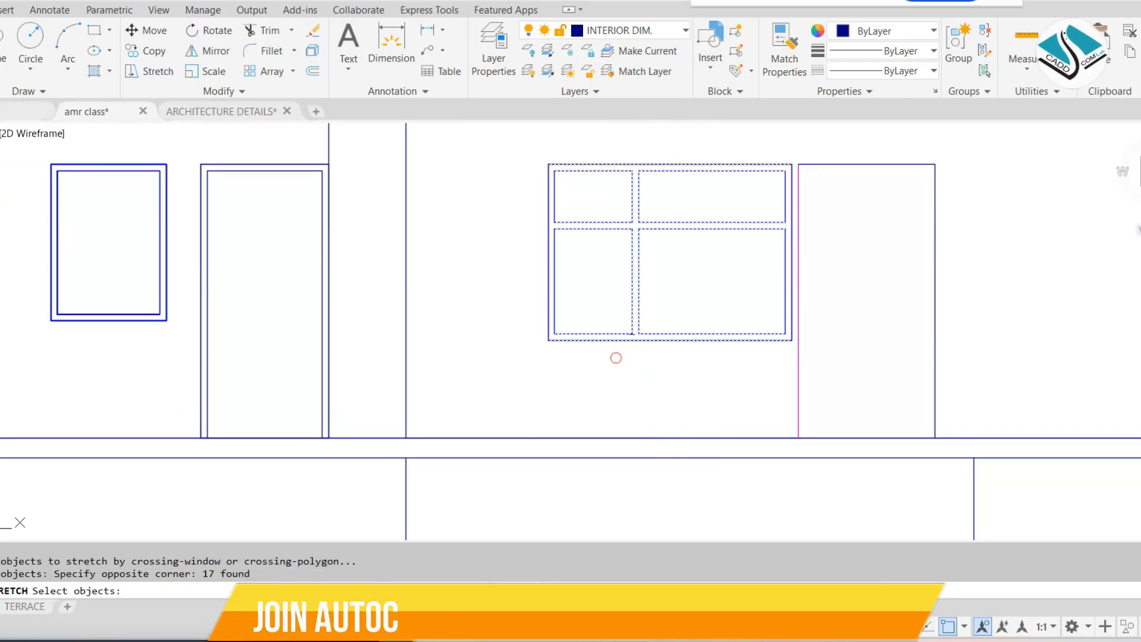
key("Return")
left_click(636, 268)
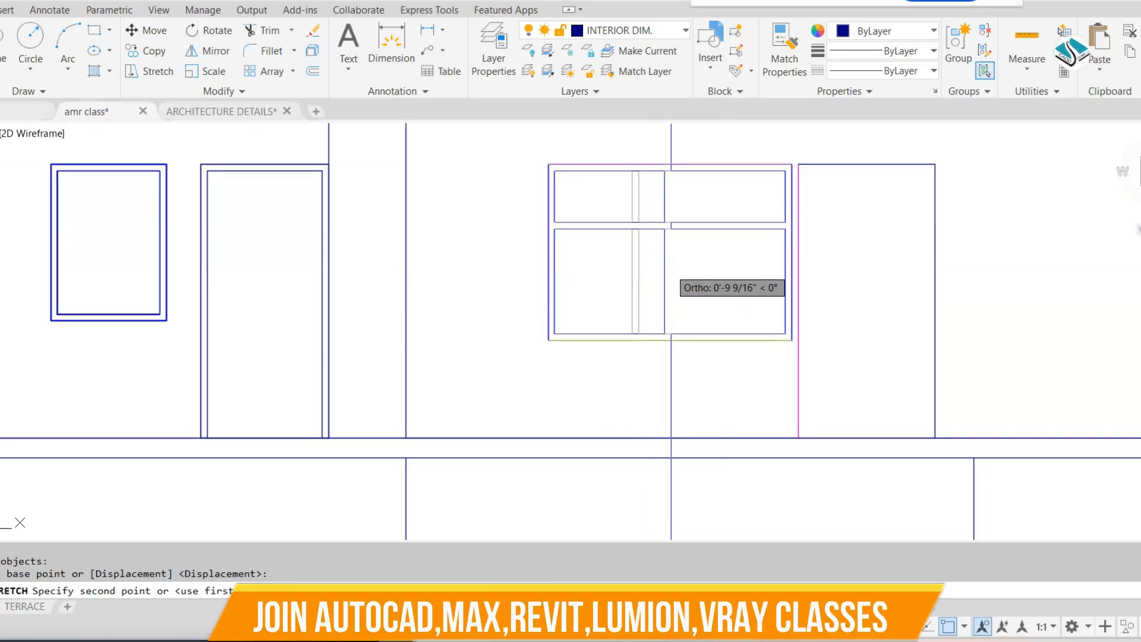
left_click(678, 268)
scroll(686, 285, "down", 3)
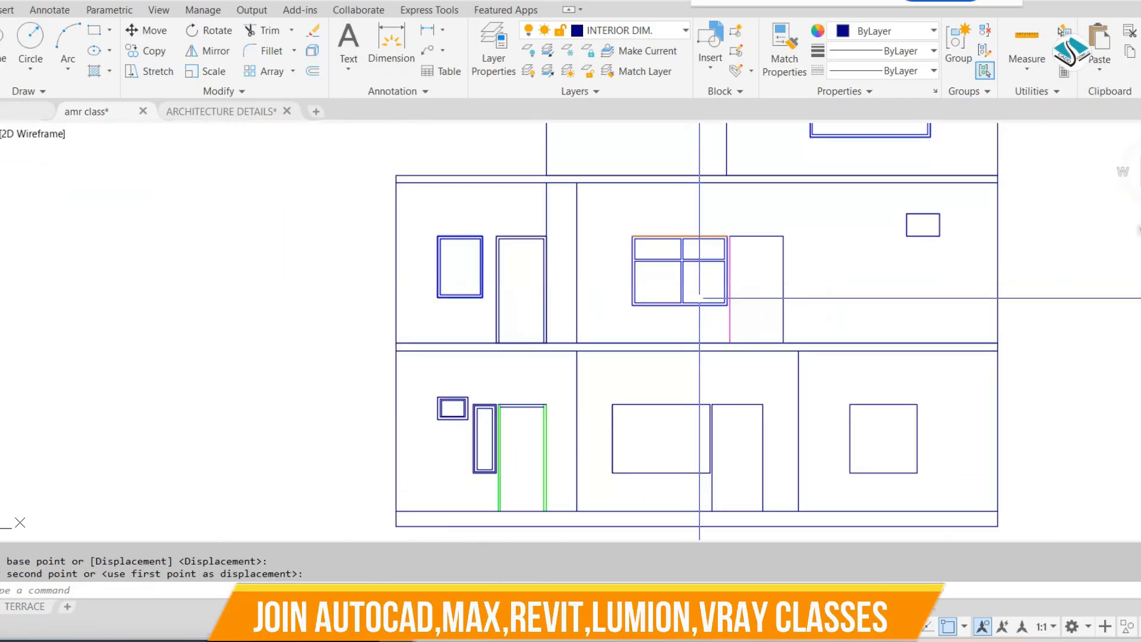
key("Escape")
key("Escape")
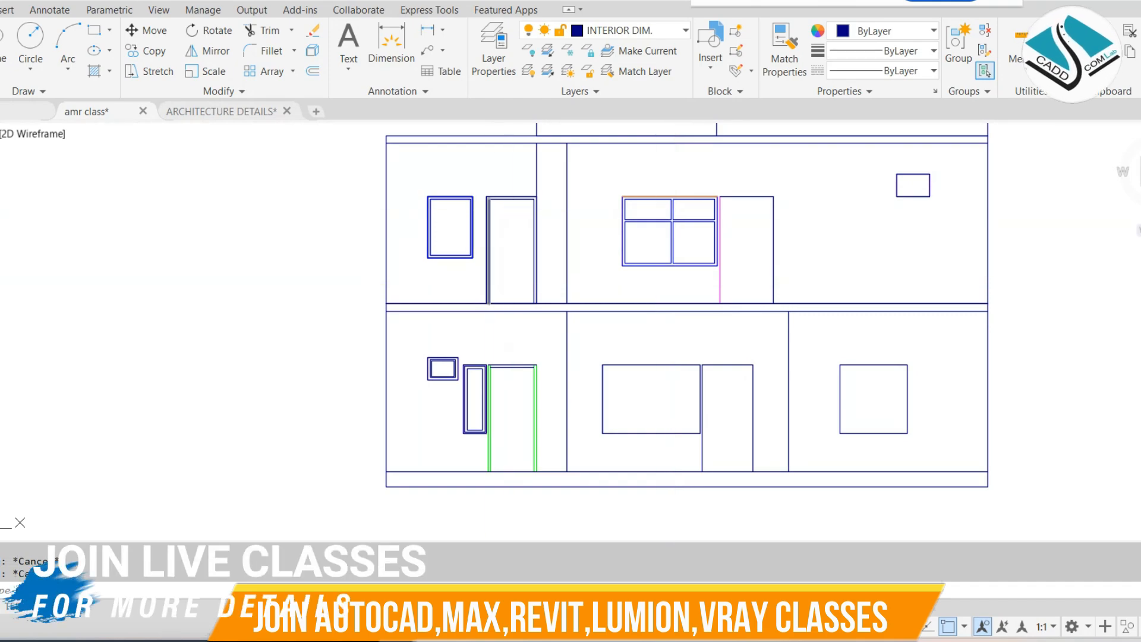
Offset the outline of the first floor's small ventilator opening inward by the default distance to form its frame
scroll(923, 167, "up", 4)
type("o")
key("Return")
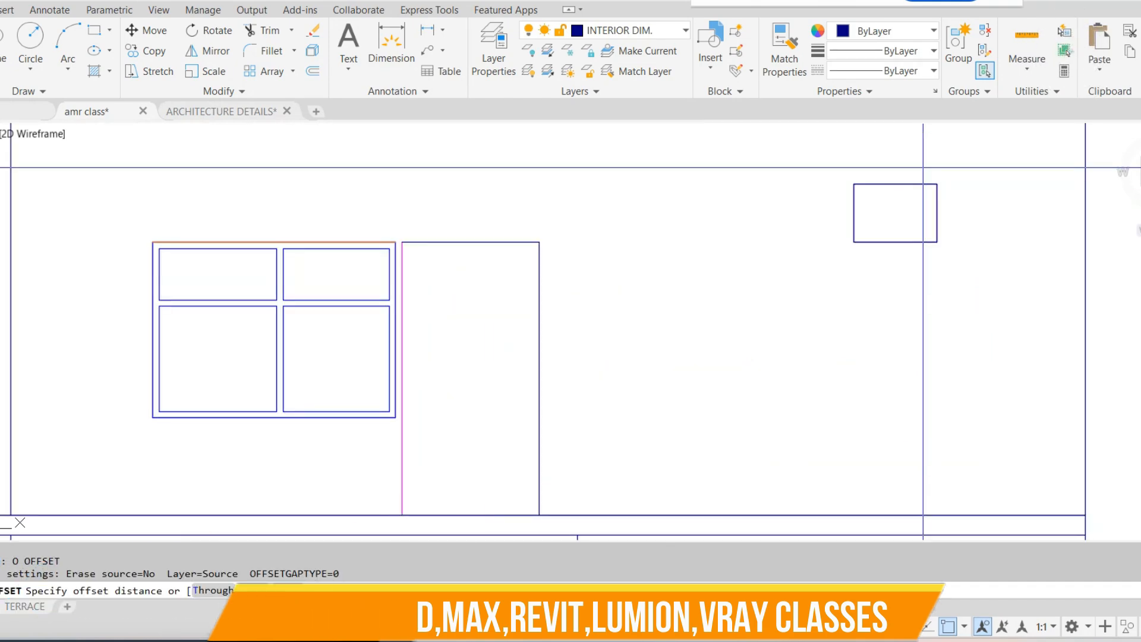
key("Return")
scroll(891, 184, "up", 2)
left_click(885, 184)
left_click(866, 237)
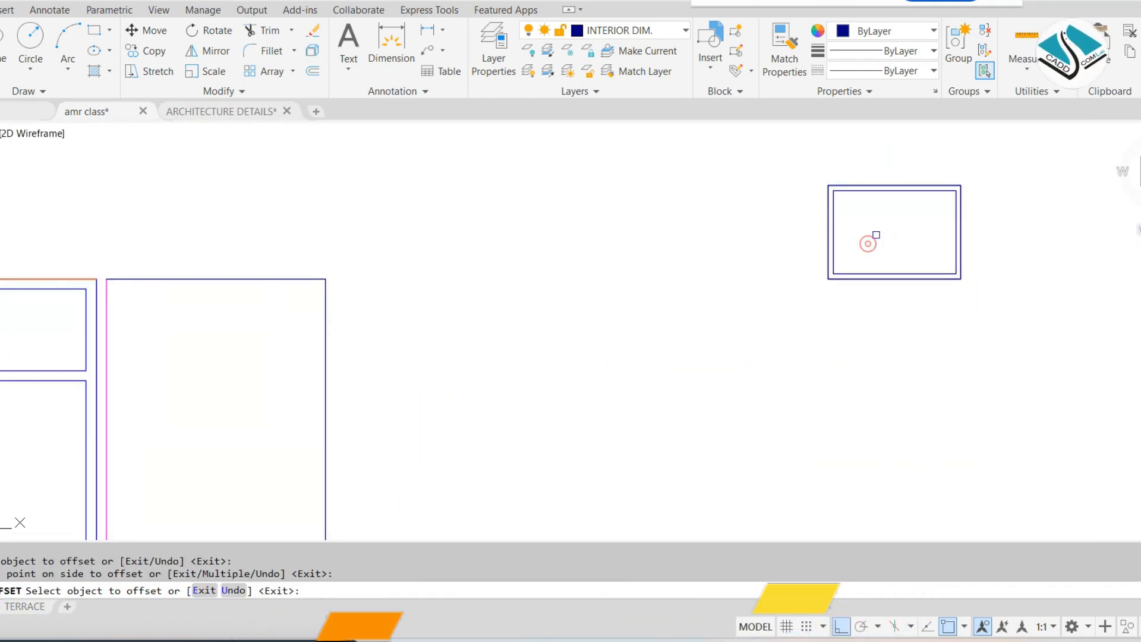
Copy the first floor's left window frame to a free spot beside the ground floor's rightmost opening
key("Escape")
scroll(870, 237, "down", 6)
middle_click_drag(778, 370, 766, 266)
scroll(401, 178, "up", 2)
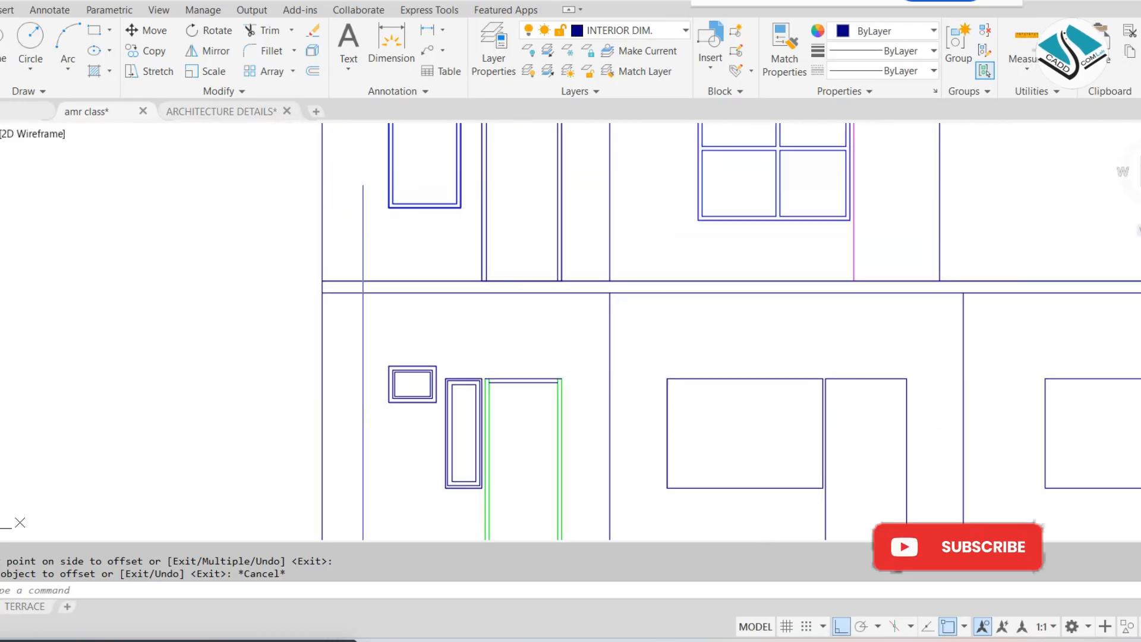
left_click(401, 178)
left_click(368, 220)
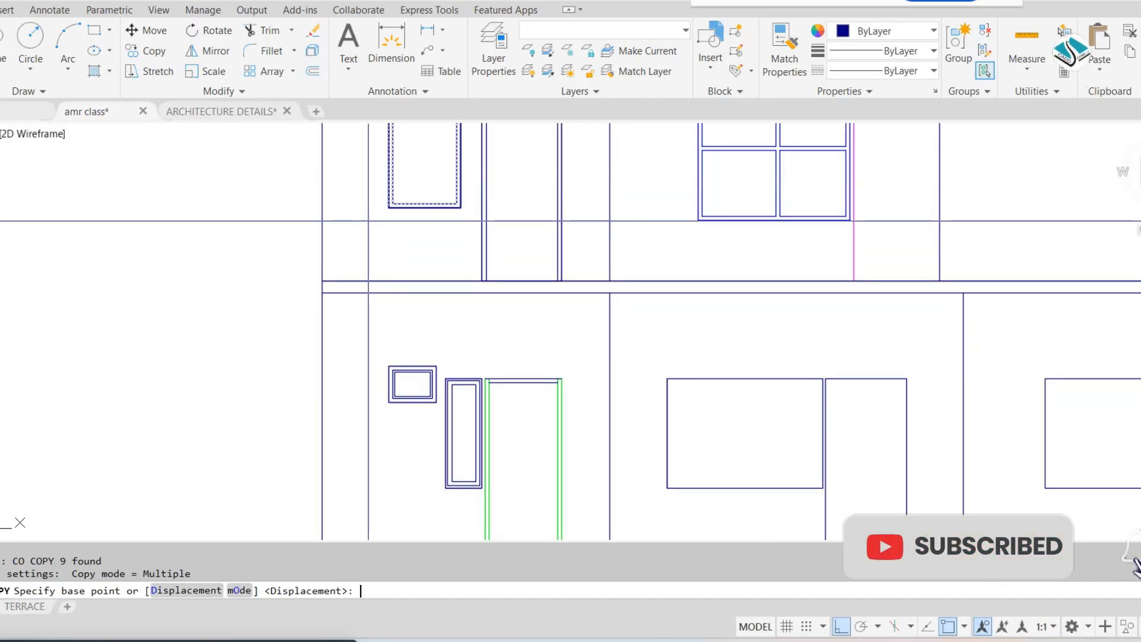
left_click(402, 200)
scroll(403, 200, "down", 3)
scroll(844, 410, "up", 4)
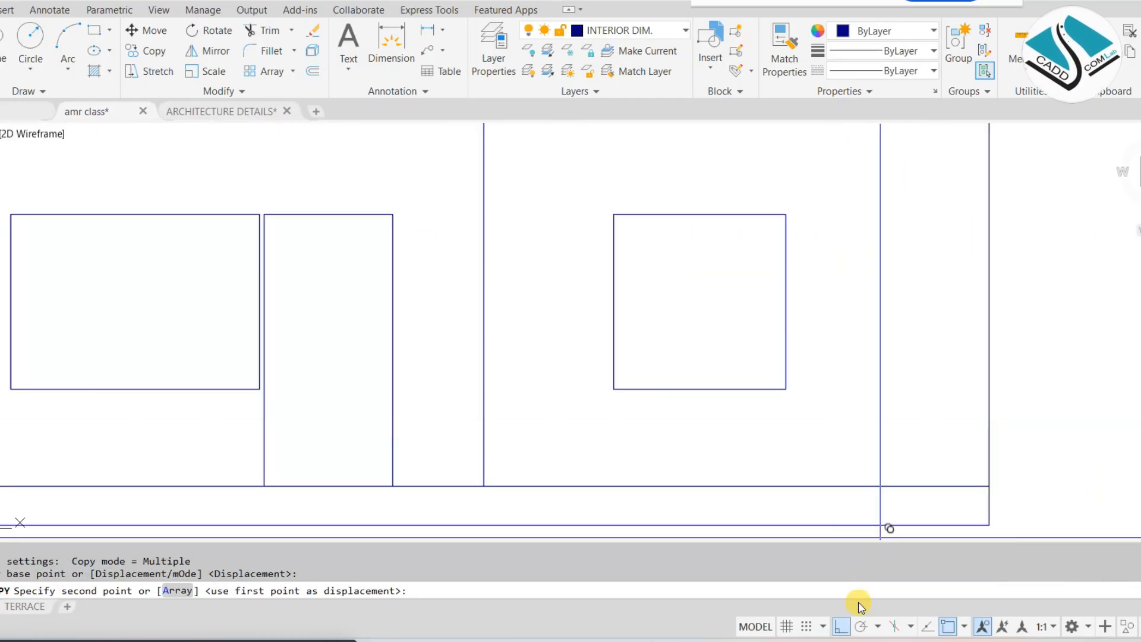
left_click(833, 374)
key("Escape")
Group all lines of the copied window frame
scroll(917, 248, "up", 2)
left_click(950, 188)
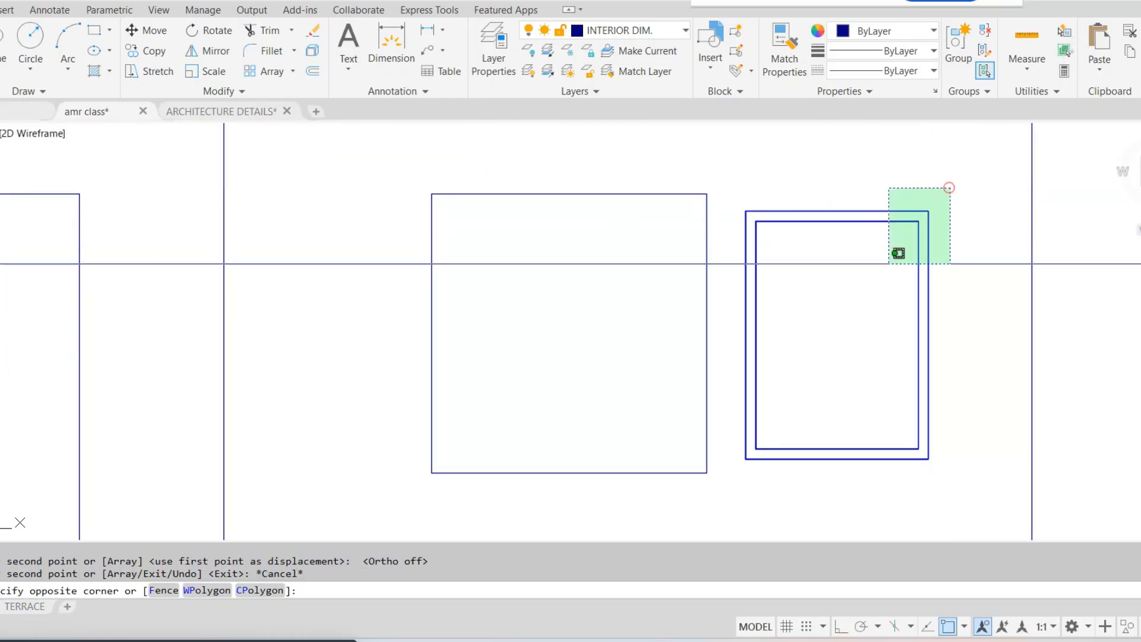
left_click(731, 508)
left_click(984, 53)
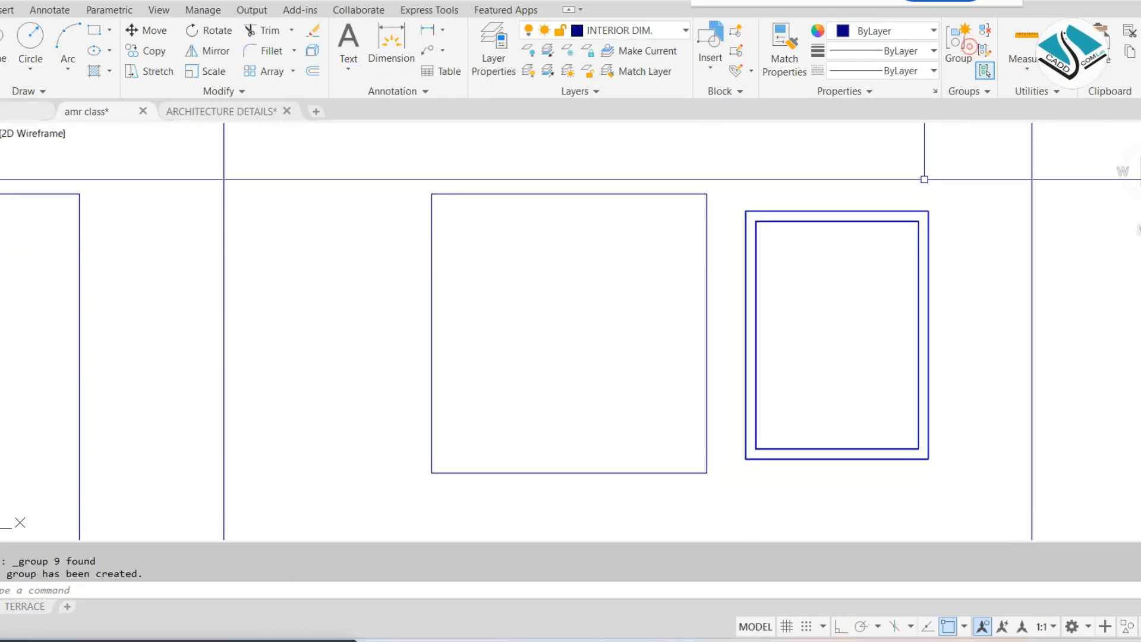
Move the grouped window frame so its top-left corner sits on the rightmost ground-floor opening's top-left corner
type("m")
key("Return")
scroll(745, 228, "up", 2)
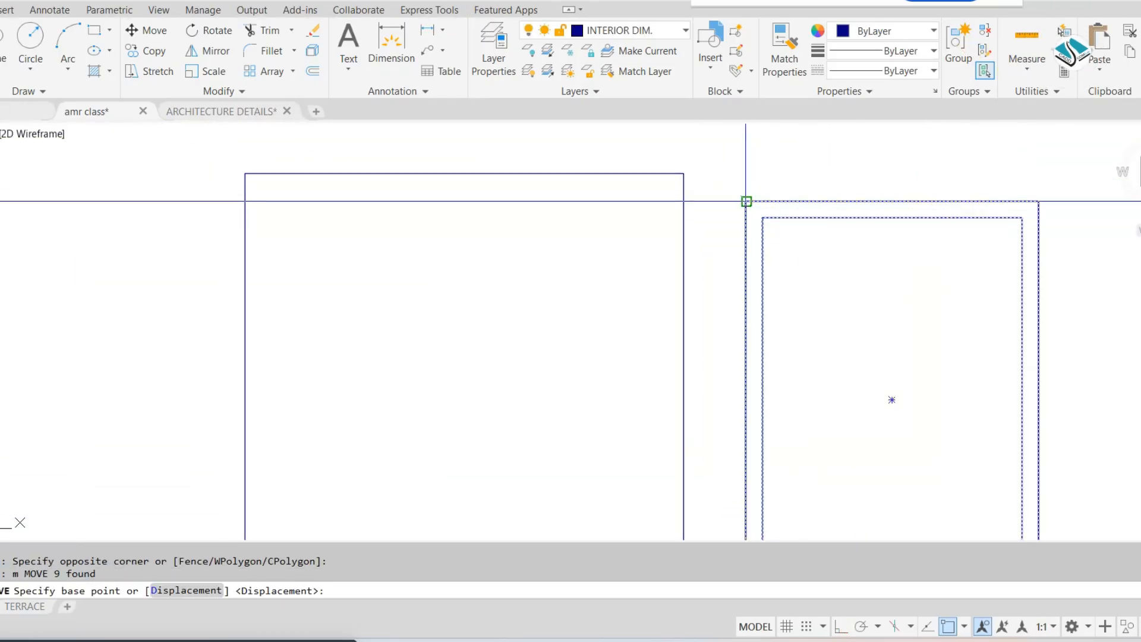
left_click(746, 202)
left_click(249, 175)
scroll(597, 208, "down", 2)
type("s")
key("Return")
left_click(587, 162)
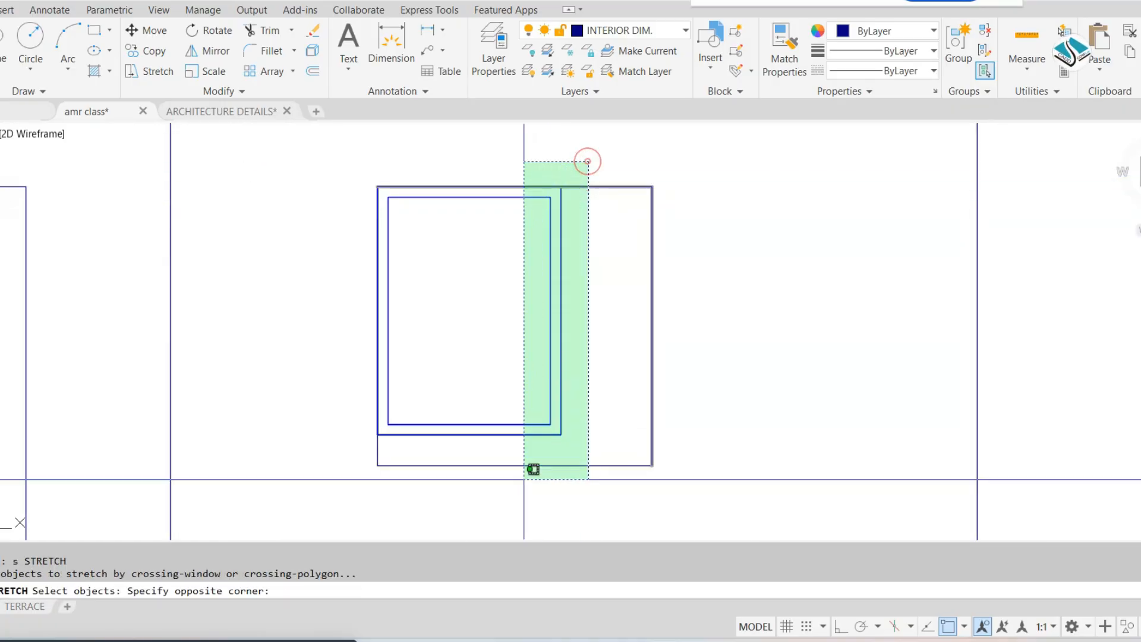
left_click(528, 506)
key("Return")
key("Escape")
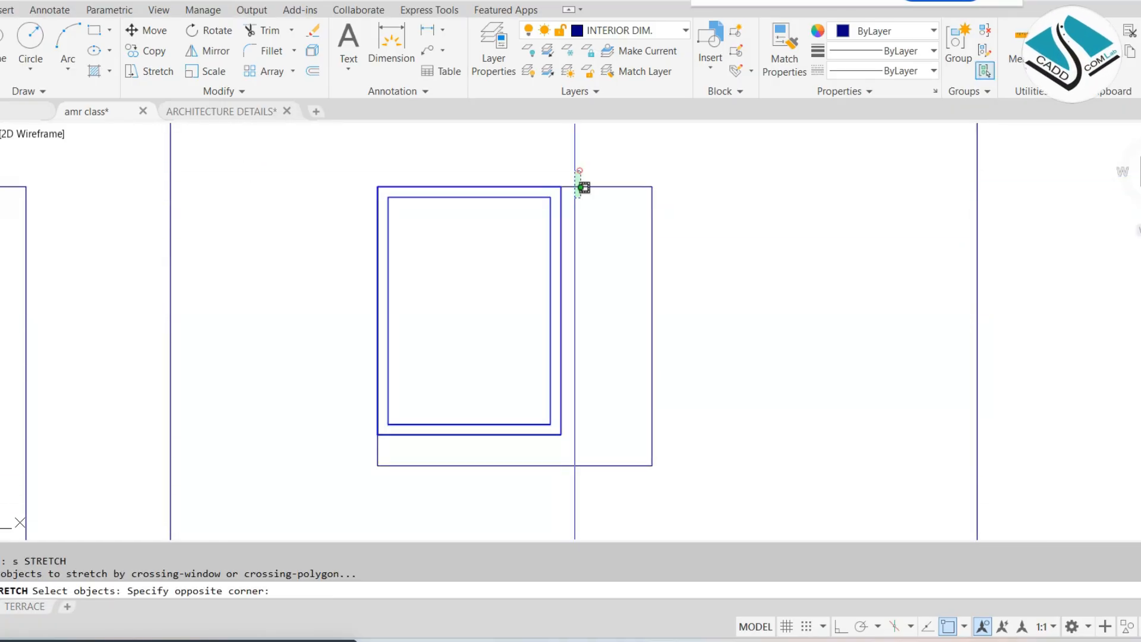
Stretch the window frame's right side to the rightmost ground-floor opening's right edge, keeping the opening's outline out of the selection
left_click(543, 492)
left_click(715, 343, "shift")
left_click(574, 492, "shift")
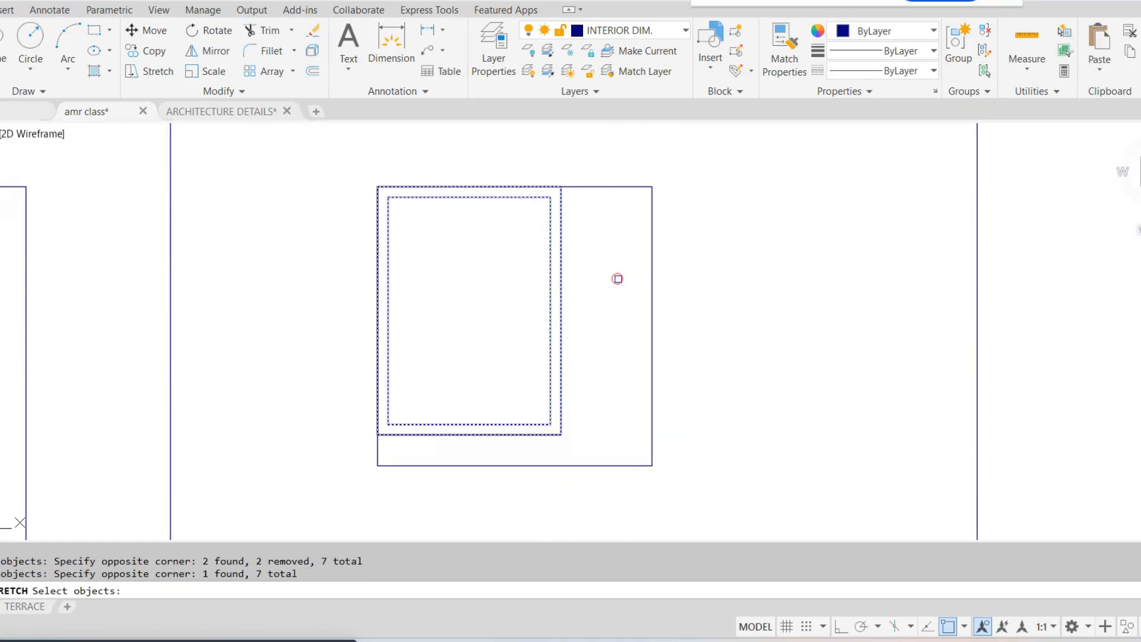
left_click(560, 310)
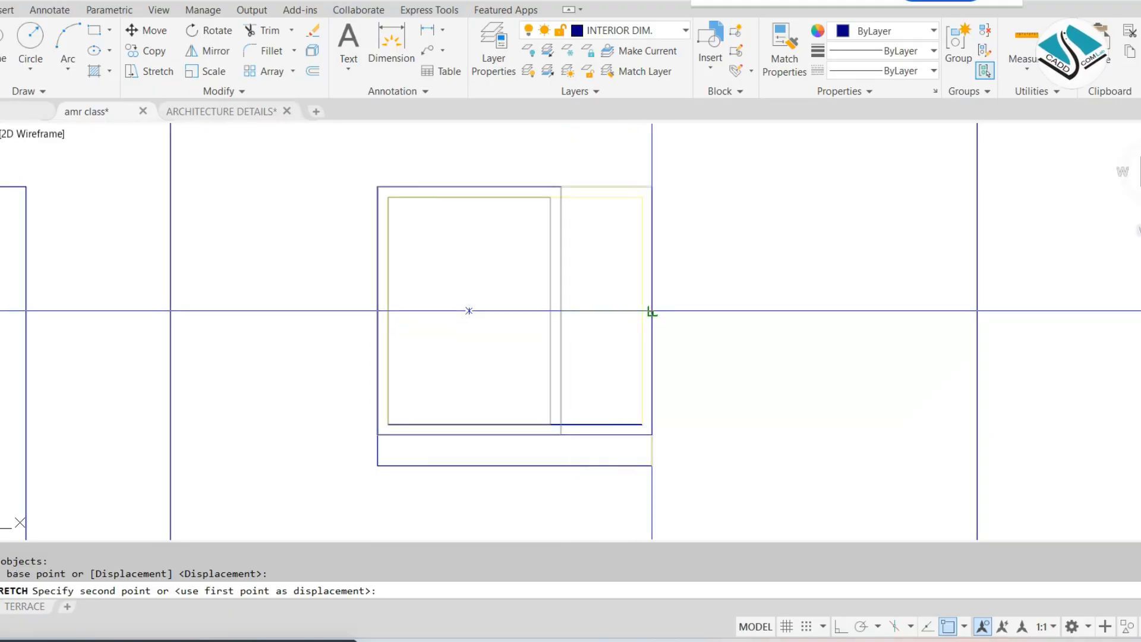
left_click(651, 311)
Stretch the bottom of the same window frame down to the opening's sill line, leaving the opening's outline out
middle_click_drag(636, 313, 688, 266)
type("s")
key("Return")
left_click(802, 475)
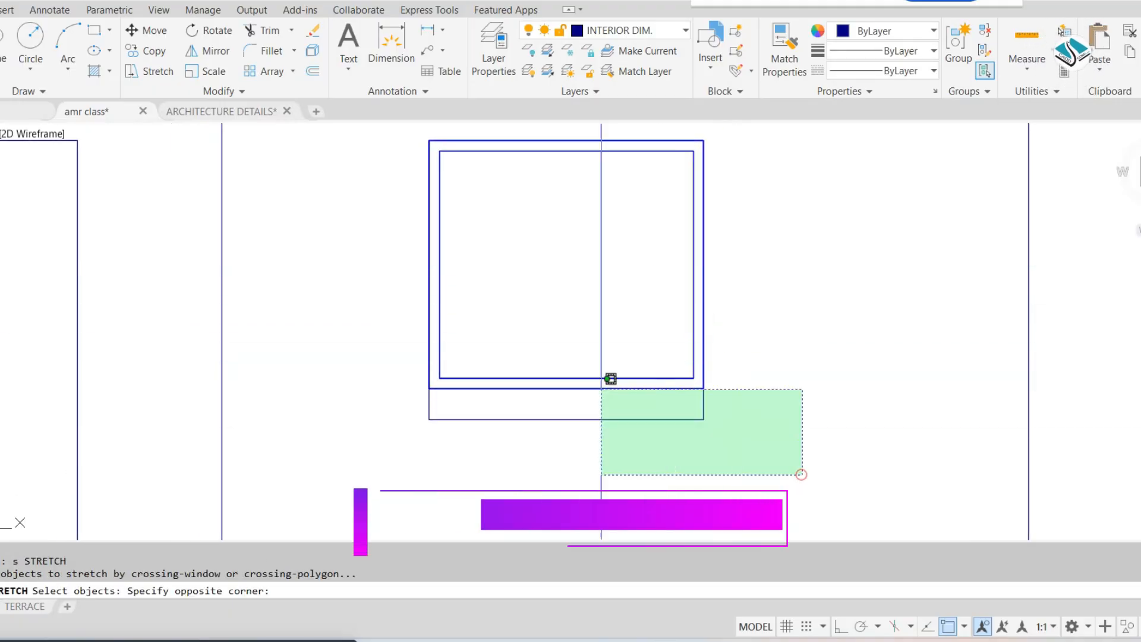
left_click(343, 313)
left_click(542, 412, "shift")
left_click(748, 480, "shift")
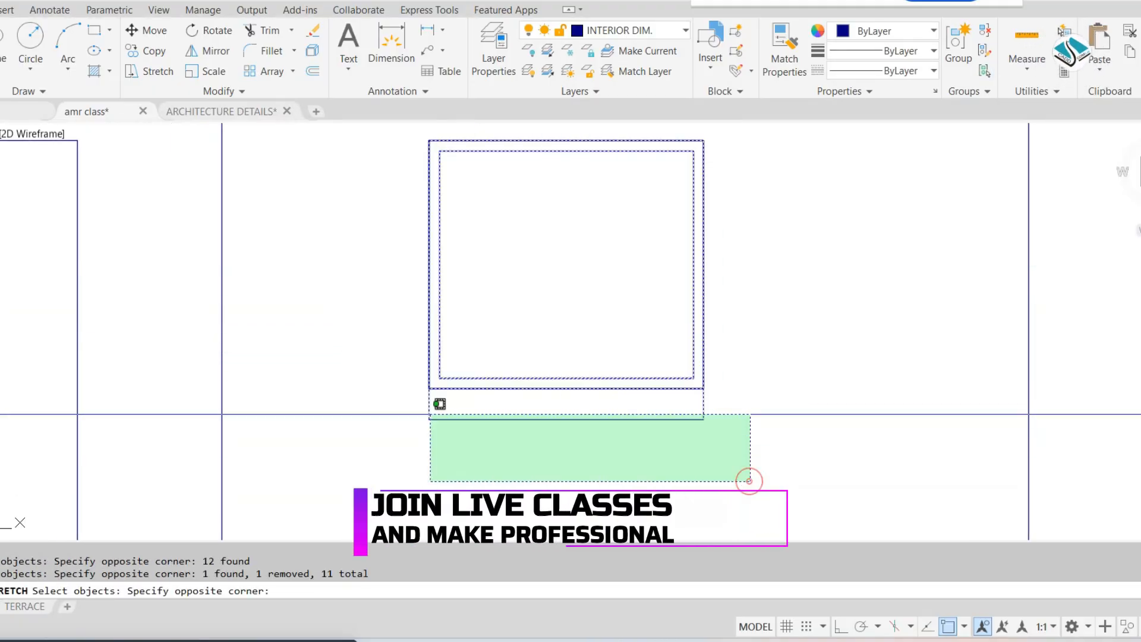
left_click(405, 407, "shift")
key("Return")
left_click(566, 388)
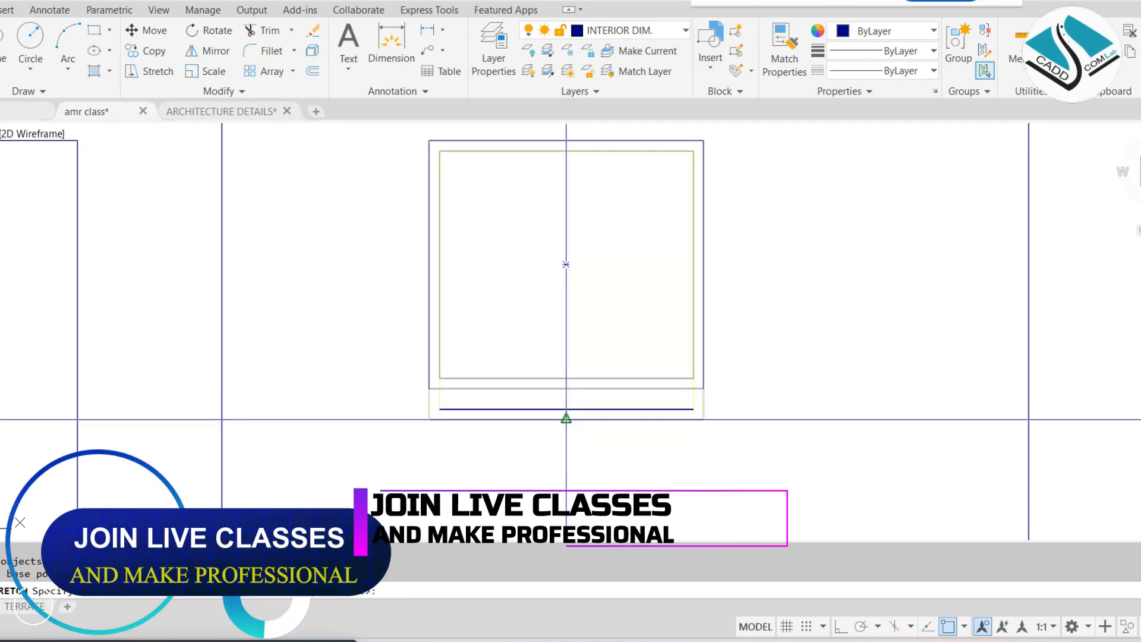
key("Escape")
Copy the fitted window frame to the top-left corner of the ground floor's middle window opening
scroll(683, 322, "down", 6)
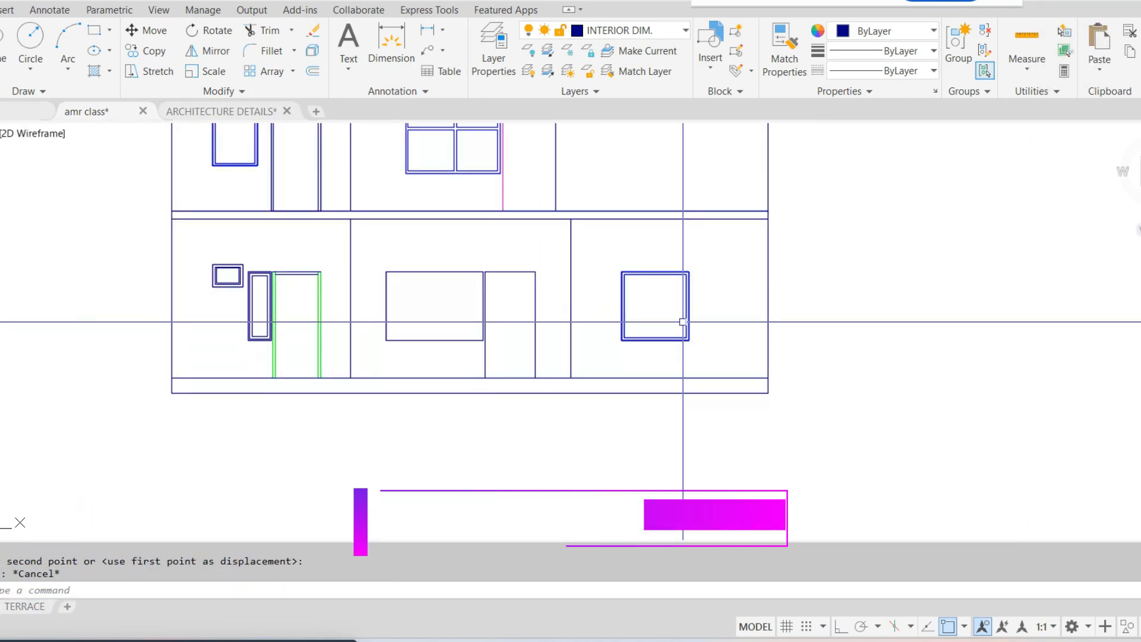
scroll(633, 294, "up", 4)
left_click(668, 202)
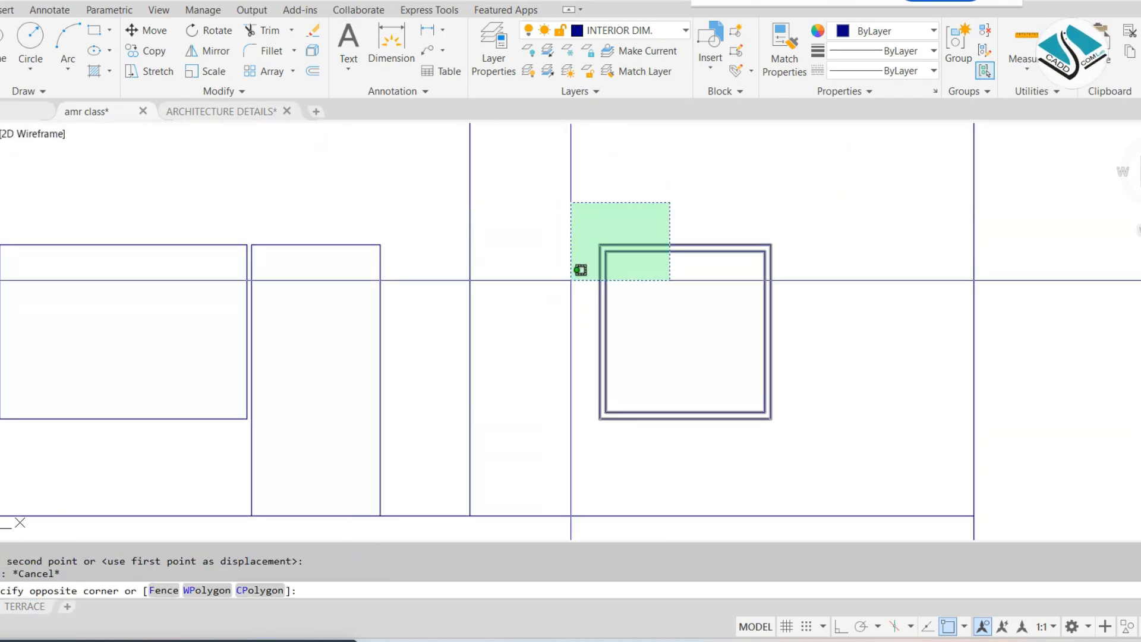
left_click(579, 270)
type("co")
key("Return")
scroll(606, 250, "up", 4)
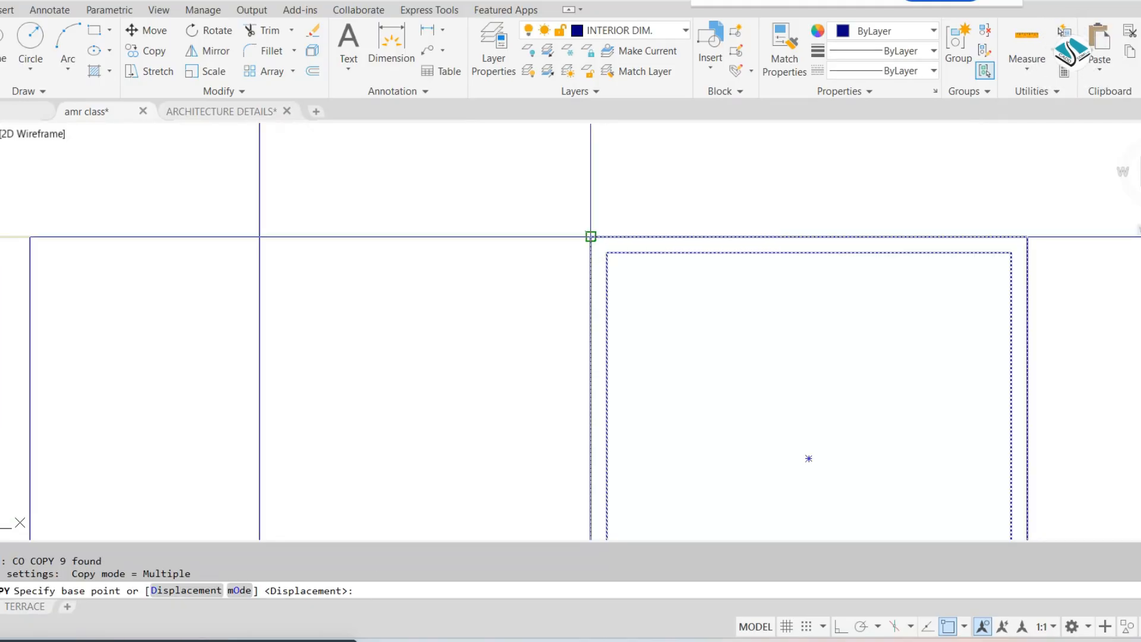
left_click(587, 236)
scroll(588, 250, "down", 4)
scroll(555, 283, "up", 2)
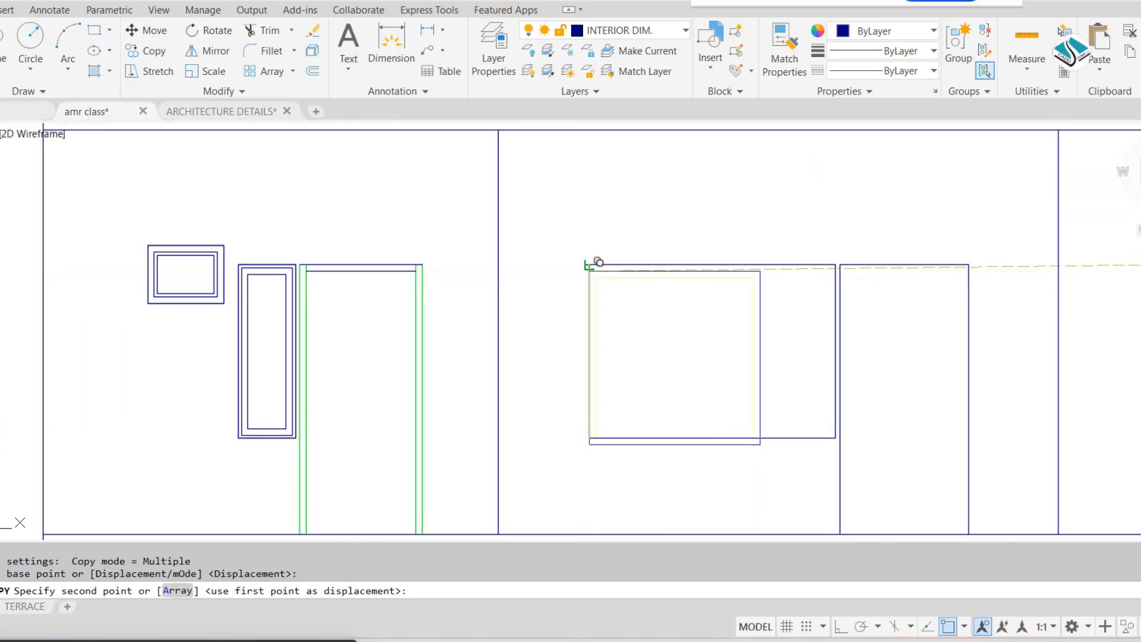
scroll(801, 301, "up", 2)
key("Escape")
Stretch the right side of the middle window frame to its opening's right edge, excluding the opening's outline
middle_click_drag(782, 221, 661, 221)
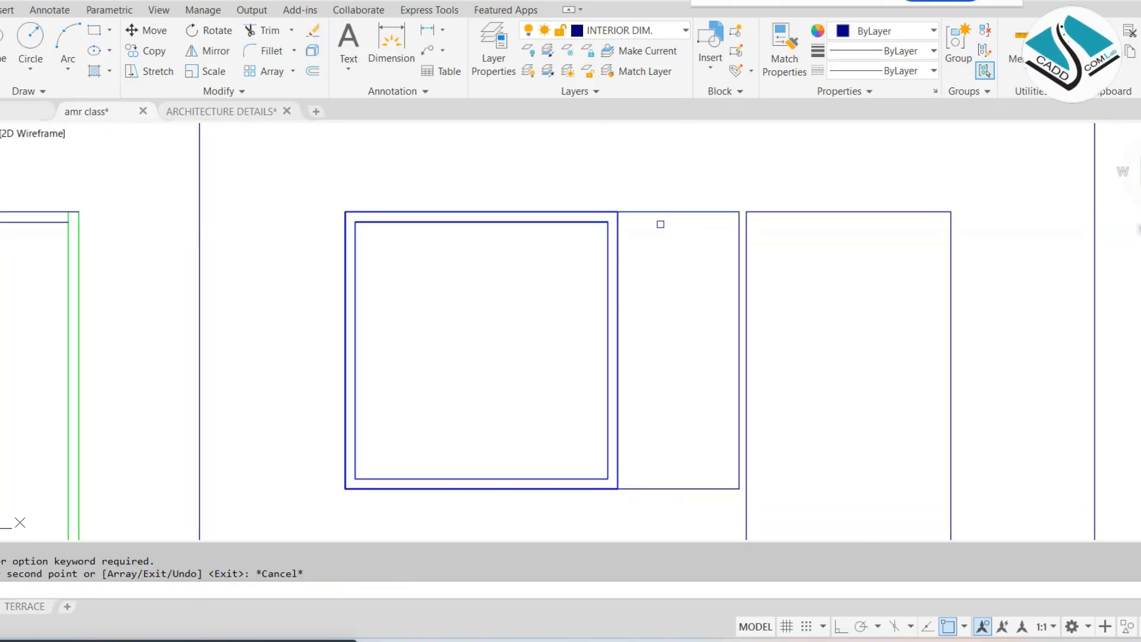
type("s")
key("Return")
left_click(673, 185)
left_click(572, 522)
left_click(713, 160, "shift")
left_click(682, 523, "shift")
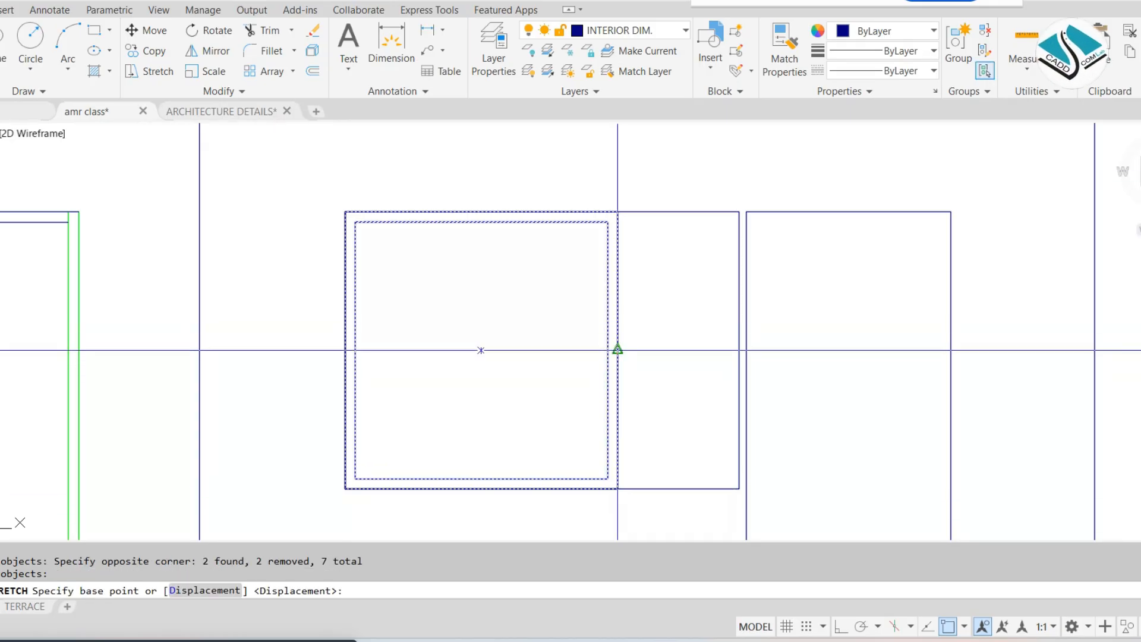
left_click(617, 349)
key("Escape")
Offset the left, top and right edges of the ground floor's middle door opening inward by 2 inches
scroll(741, 349, "down", 6)
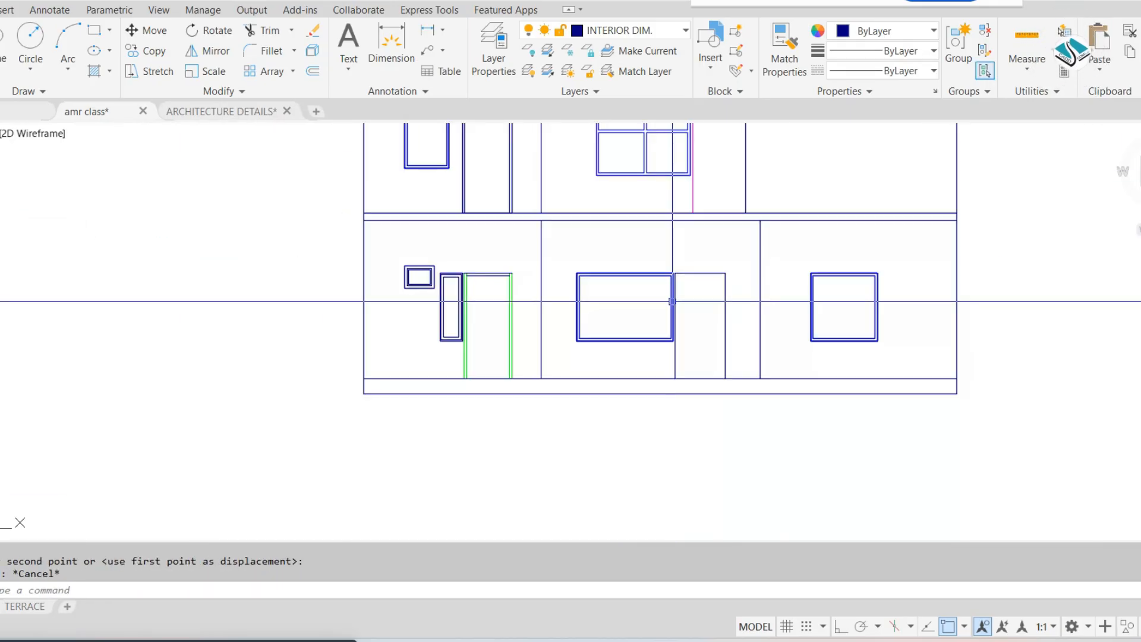
middle_click_drag(670, 301, 654, 352)
scroll(678, 352, "up", 2)
key("Escape")
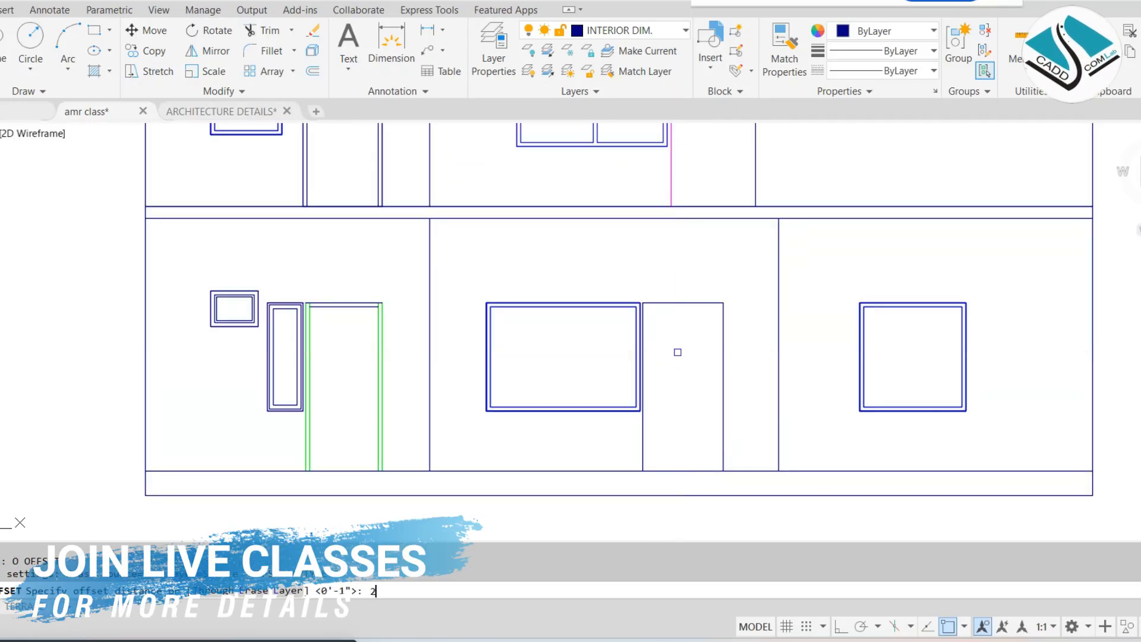
key("Return")
scroll(654, 317, "up", 5)
left_click(594, 262)
left_click(645, 271)
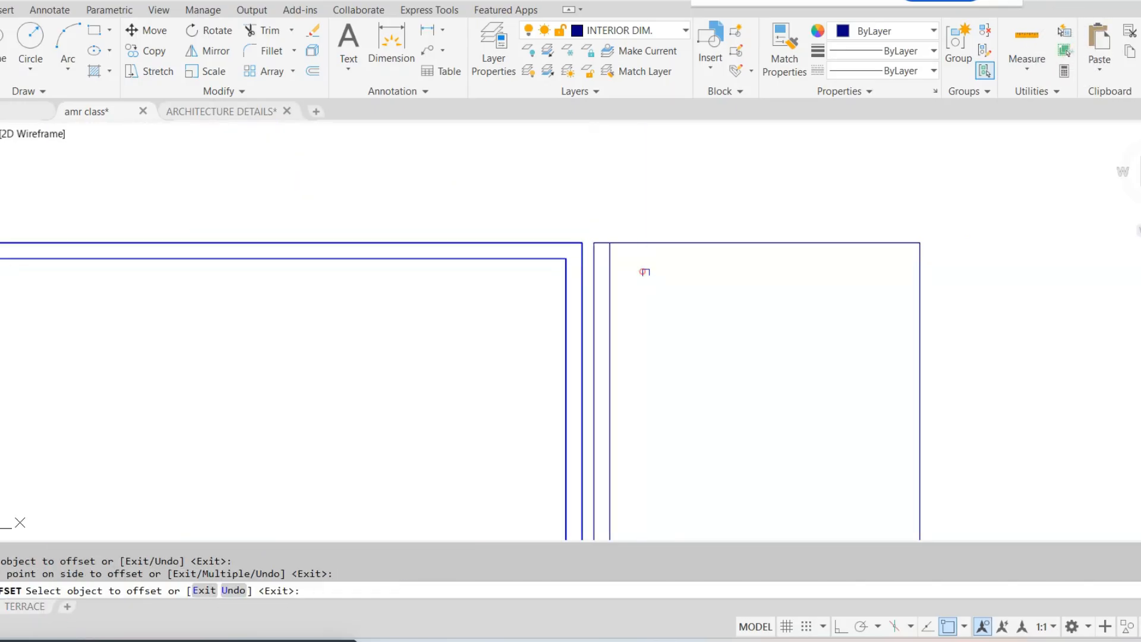
left_click(674, 242)
left_click(701, 300)
left_click(919, 353)
left_click(873, 382)
key("Escape")
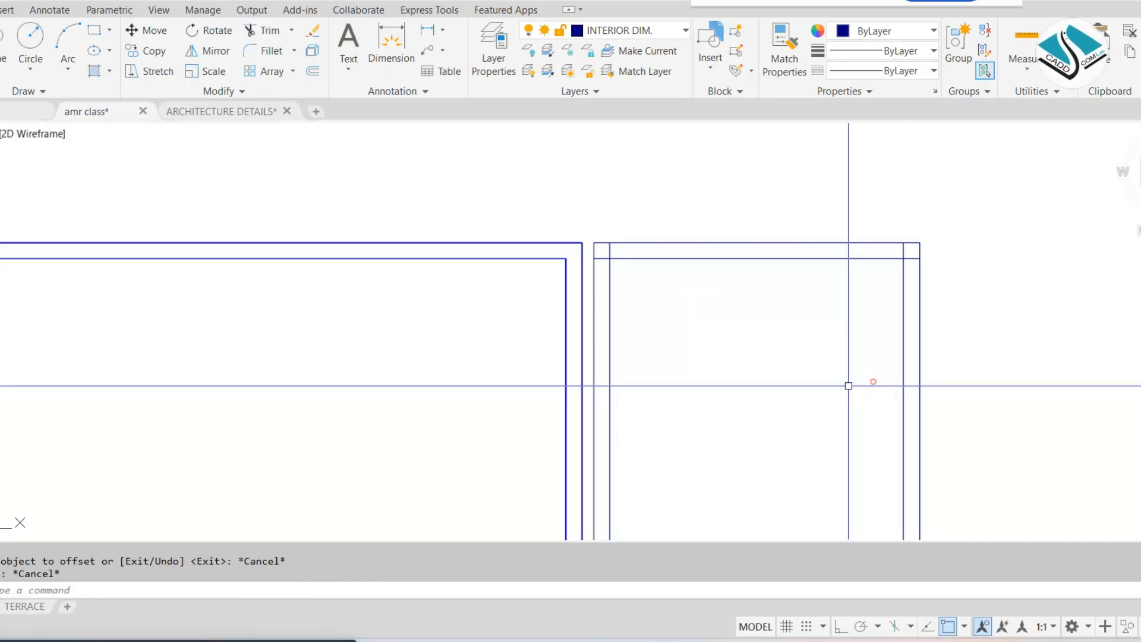
Try to trim the offset lines at the door frame's top-left corner, and undo that trim
type("tr")
key("Return")
key("Return")
scroll(590, 238, "up", 6)
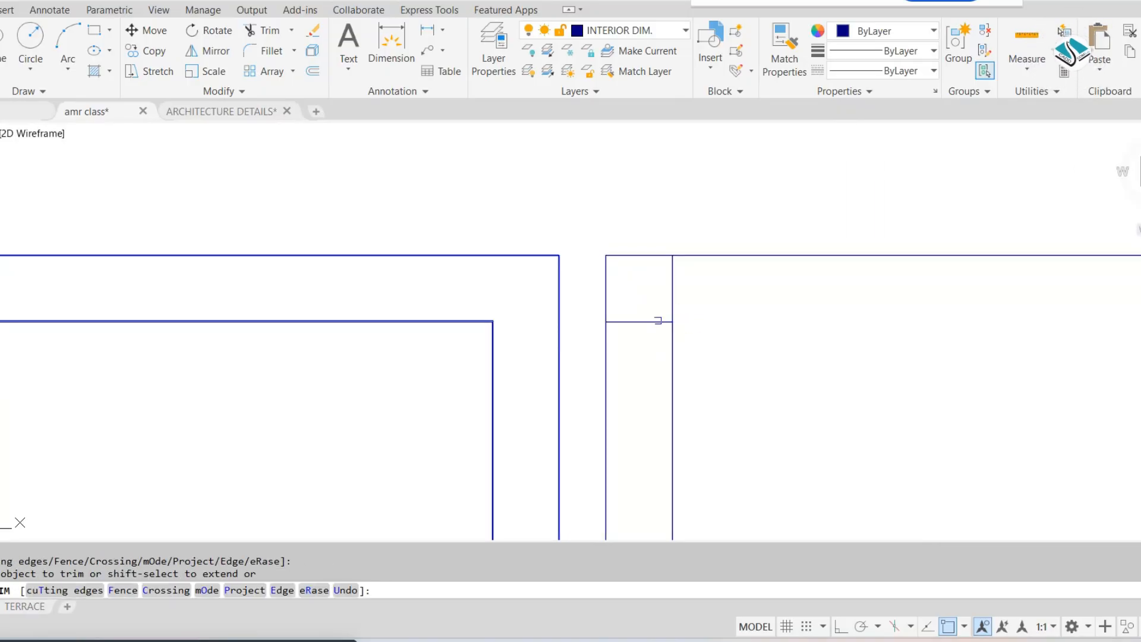
key("Escape")
key("ctrl+z")
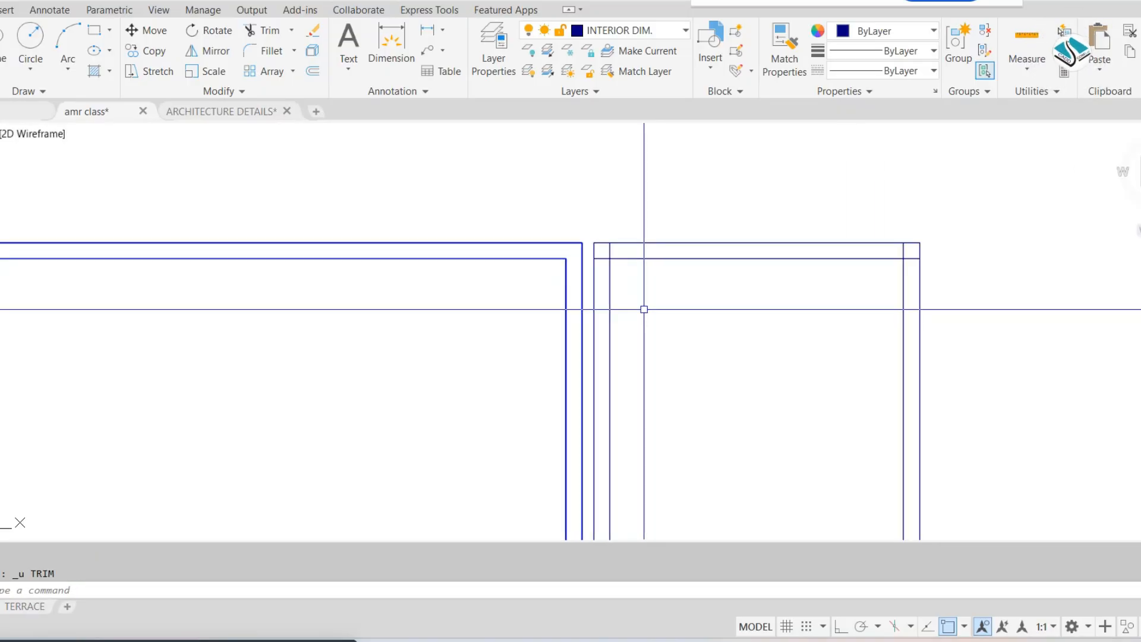
Trim the ends of the door frame's head line that cross the jambs at both upper corners
type("tr")
key("Return")
key("Return")
scroll(600, 260, "up", 6)
left_click(617, 237)
left_click(602, 284)
scroll(606, 292, "down", 8)
middle_click_drag(782, 287, 687, 283)
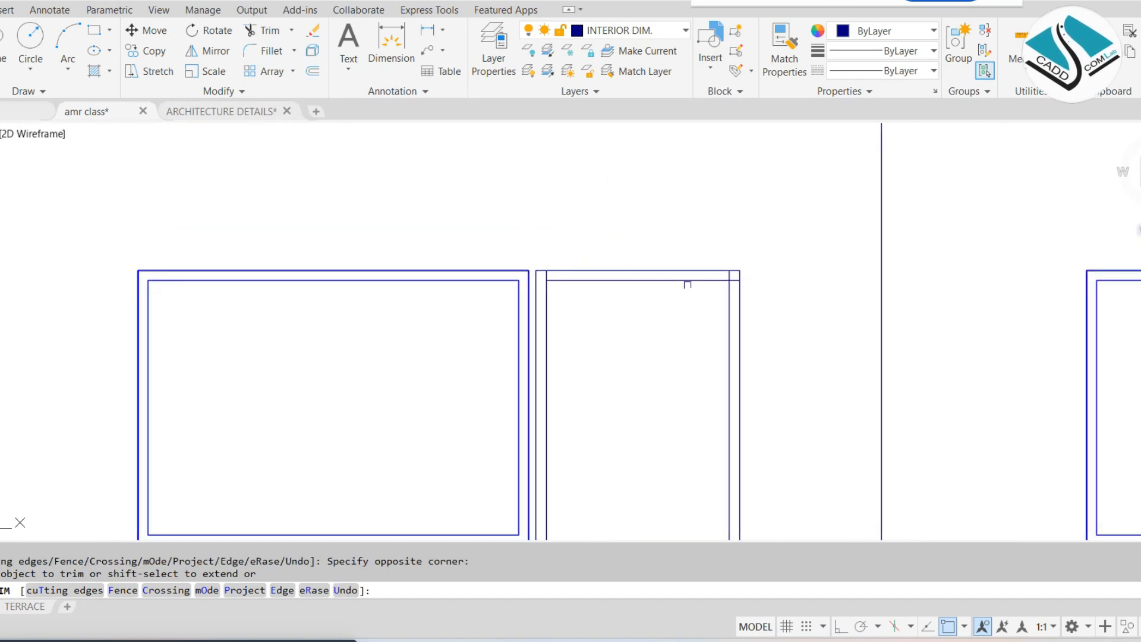
scroll(708, 280, "up", 10)
key("Escape")
scroll(795, 270, "down", 4)
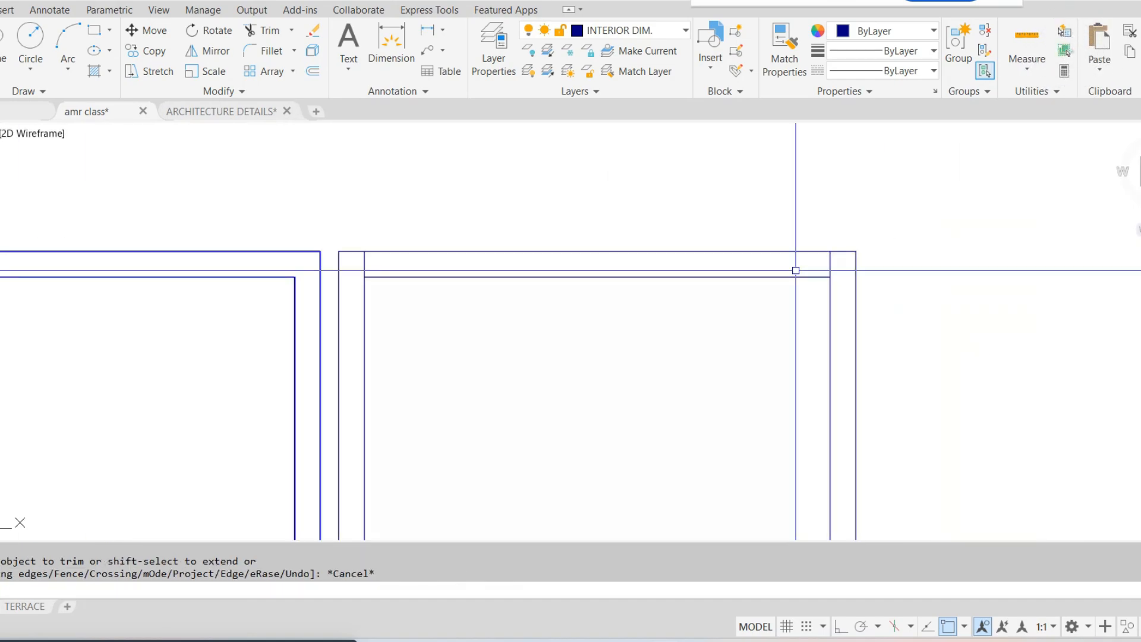
Match the properties of the middle window frame onto all lines of the adjacent door frame
scroll(796, 270, "down", 2)
left_click(435, 260)
left_click(683, 216)
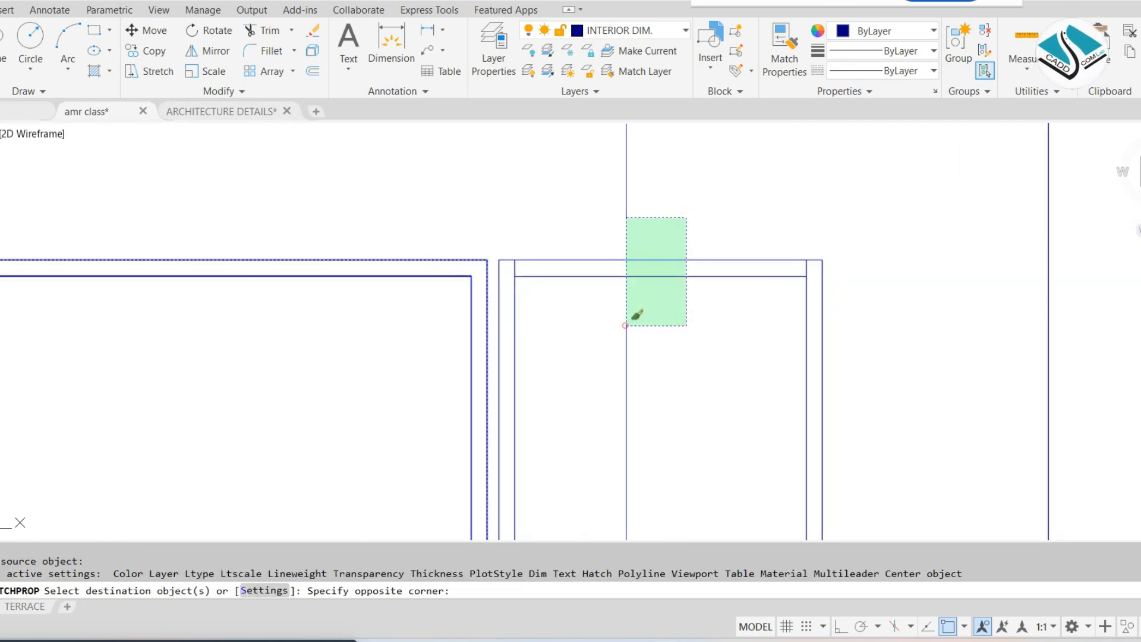
left_click(626, 319)
scroll(831, 246, "up", 2)
left_click(873, 233)
left_click(311, 409)
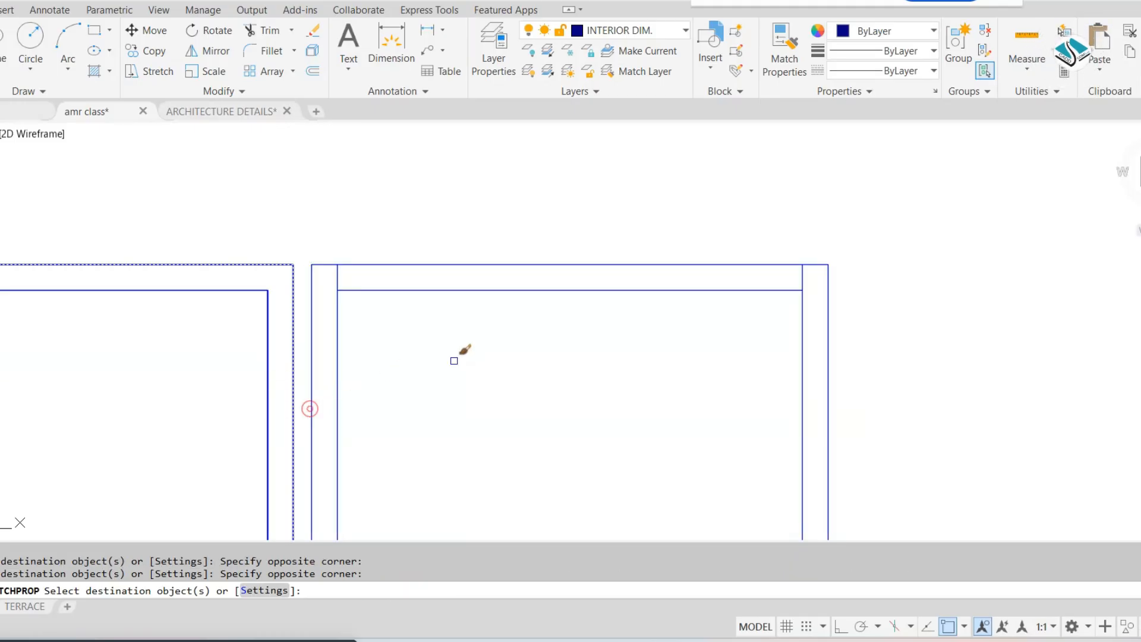
key("Escape")
scroll(707, 297, "down", 4)
key("Escape")
scroll(632, 402, "down", 4)
middle_click_drag(634, 452, 688, 377)
scroll(616, 325, "up", 4)
type("ma")
key("Return")
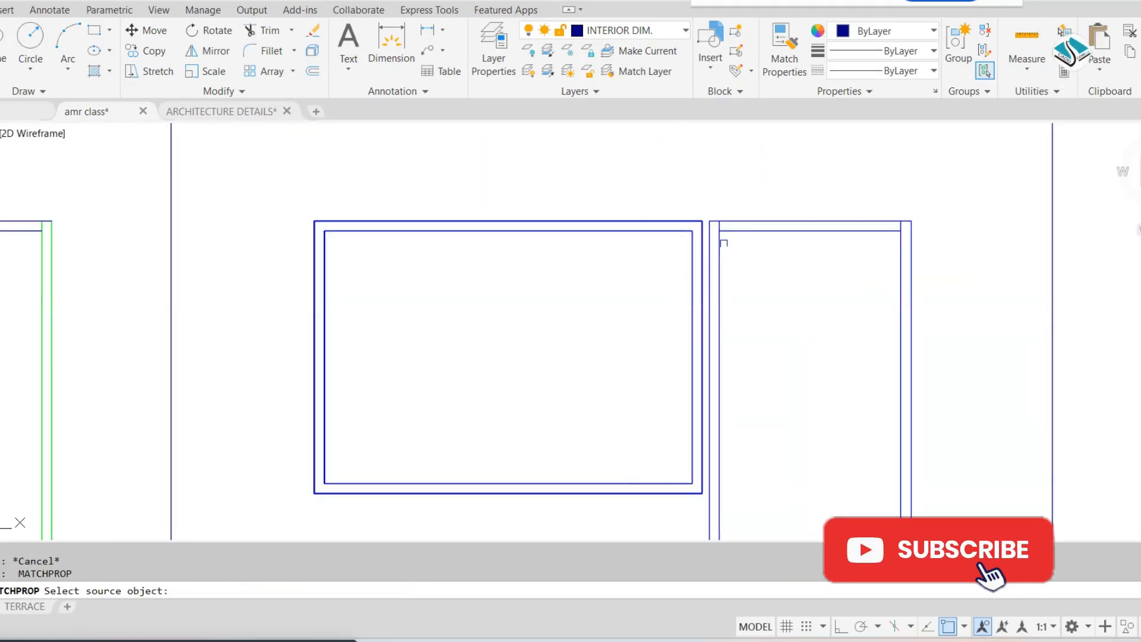
left_click(739, 234)
middle_click_drag(357, 286, 831, 270)
key("Escape")
Match the properties of the middle window frame onto the green door frame at the ground floor's left side
key("Return")
left_click(826, 202)
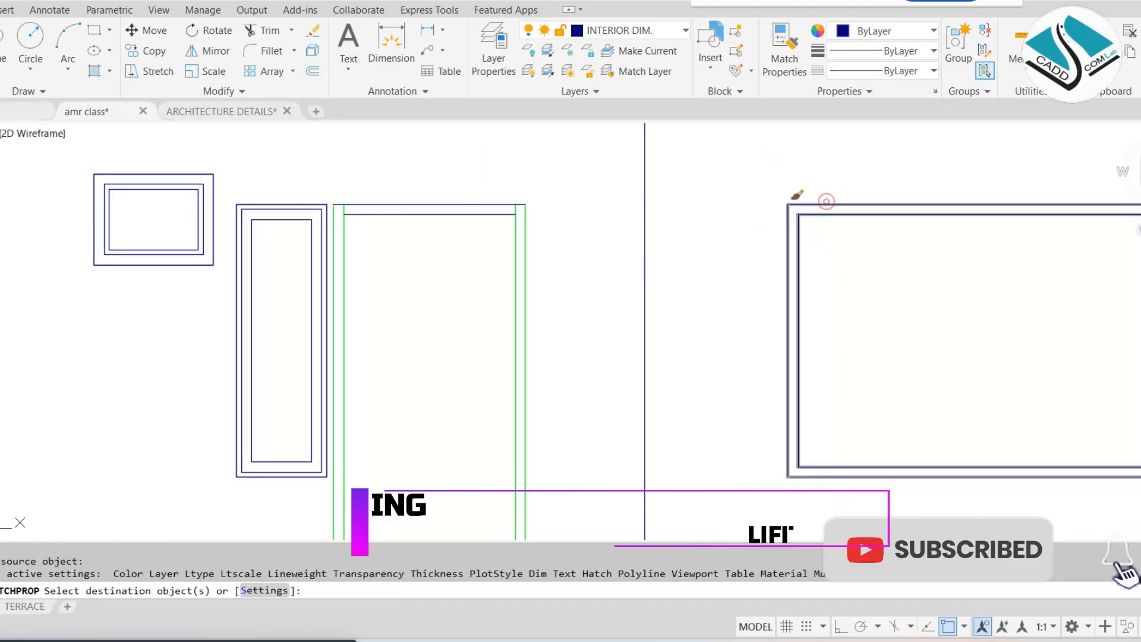
left_click(557, 235)
left_click(463, 286)
scroll(358, 214, "up", 4)
left_click(362, 169)
left_click(284, 268)
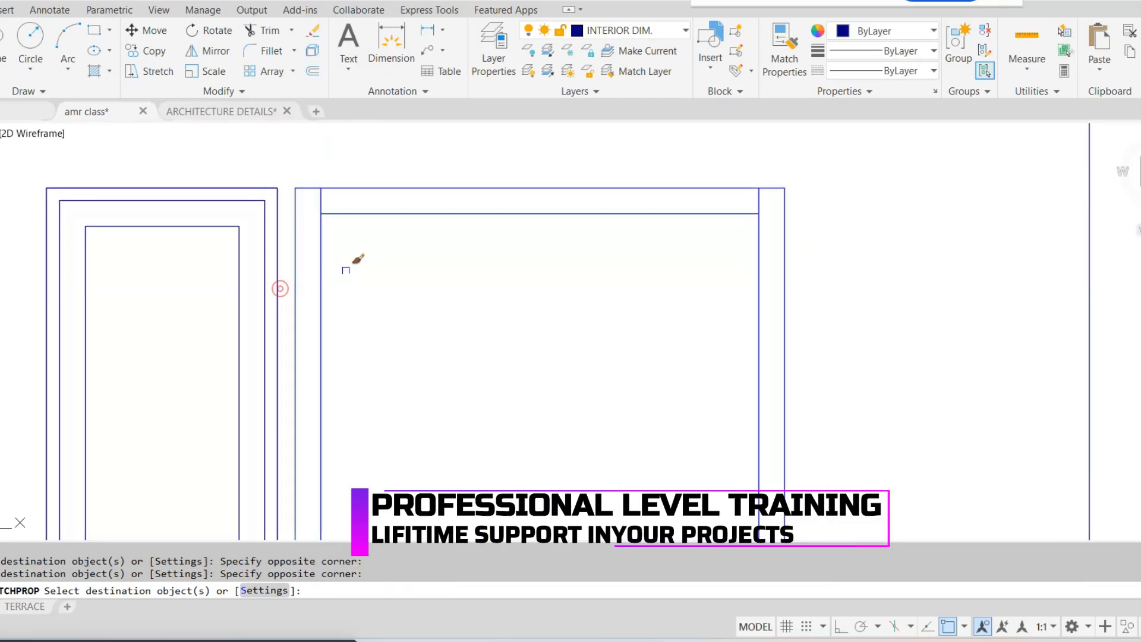
left_click(214, 226)
key("Escape")
Erase the innermost rectangle of the narrow window beside the ground floor's left door
left_click(85, 276)
type("e")
key("Return")
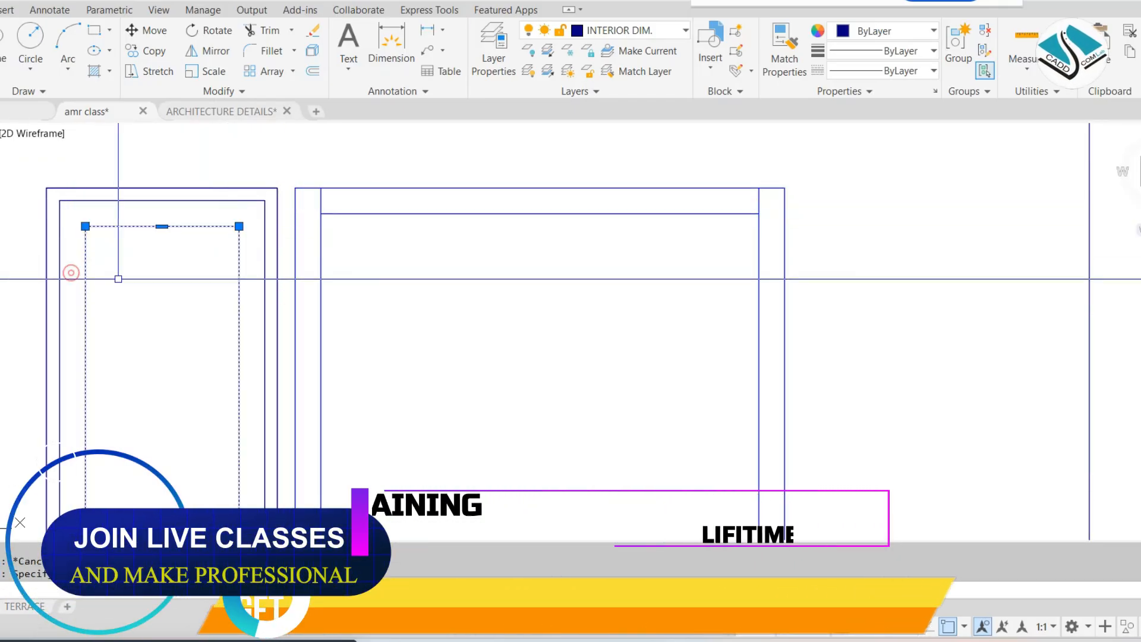
key("Escape")
scroll(475, 261, "down", 5)
middle_click_drag(594, 213, 545, 313)
scroll(550, 328, "down", 2)
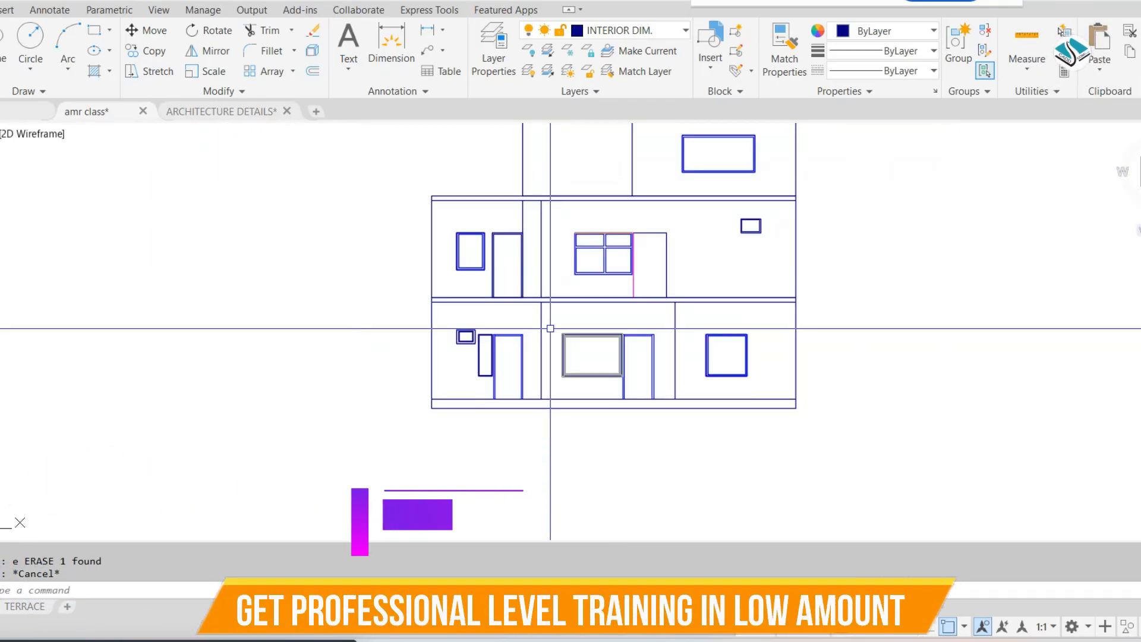
middle_click_drag(647, 220, 625, 335)
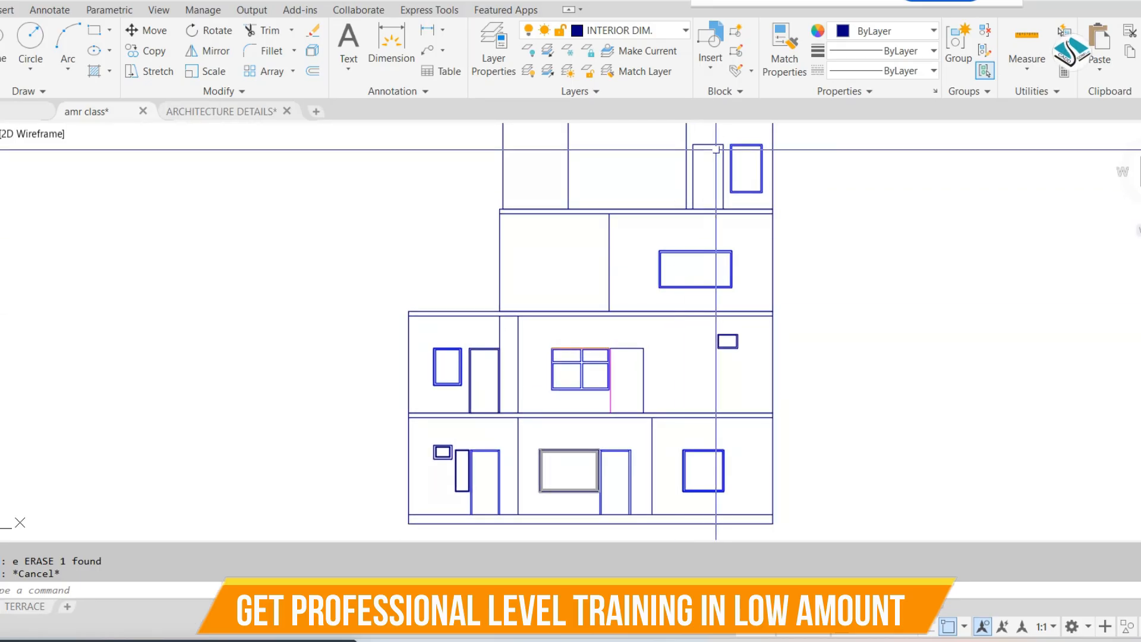
Offset the top floor door outline's head and both jambs inward by 2" to form its frame
scroll(712, 148, "up", 2)
scroll(712, 149, "up", 3)
key("Escape")
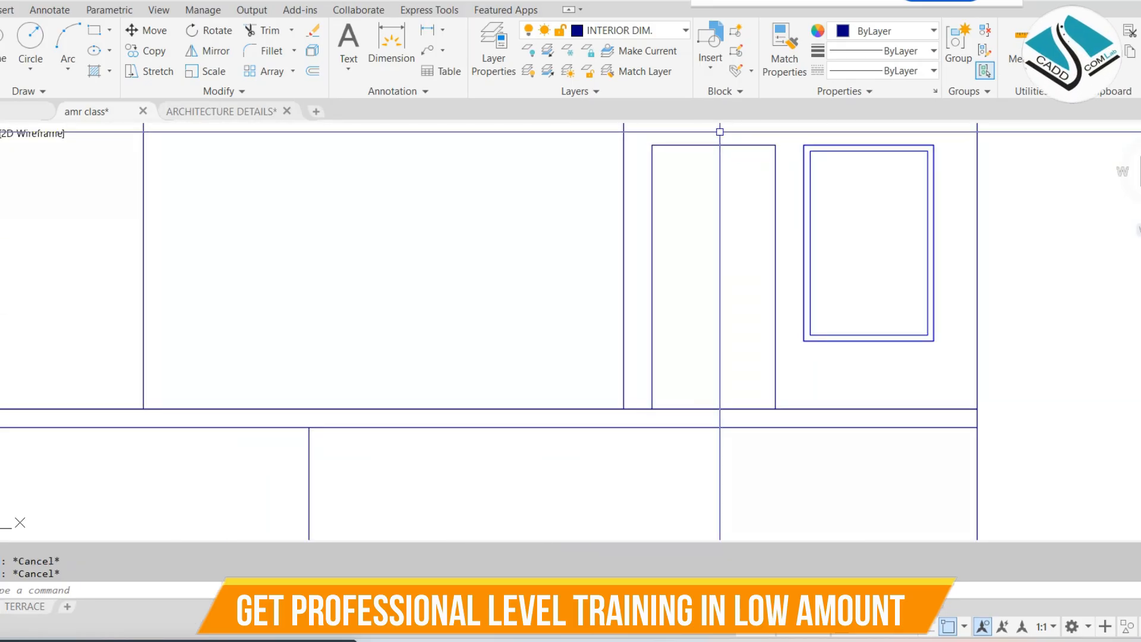
type("2")
key("Return")
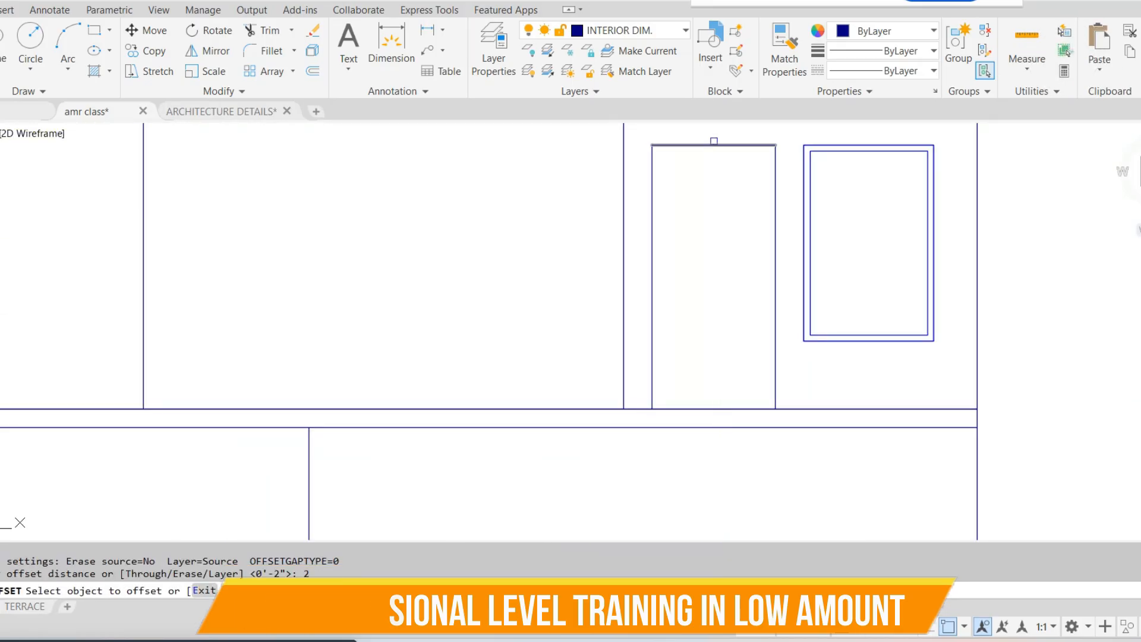
left_click(701, 144)
left_click(658, 275)
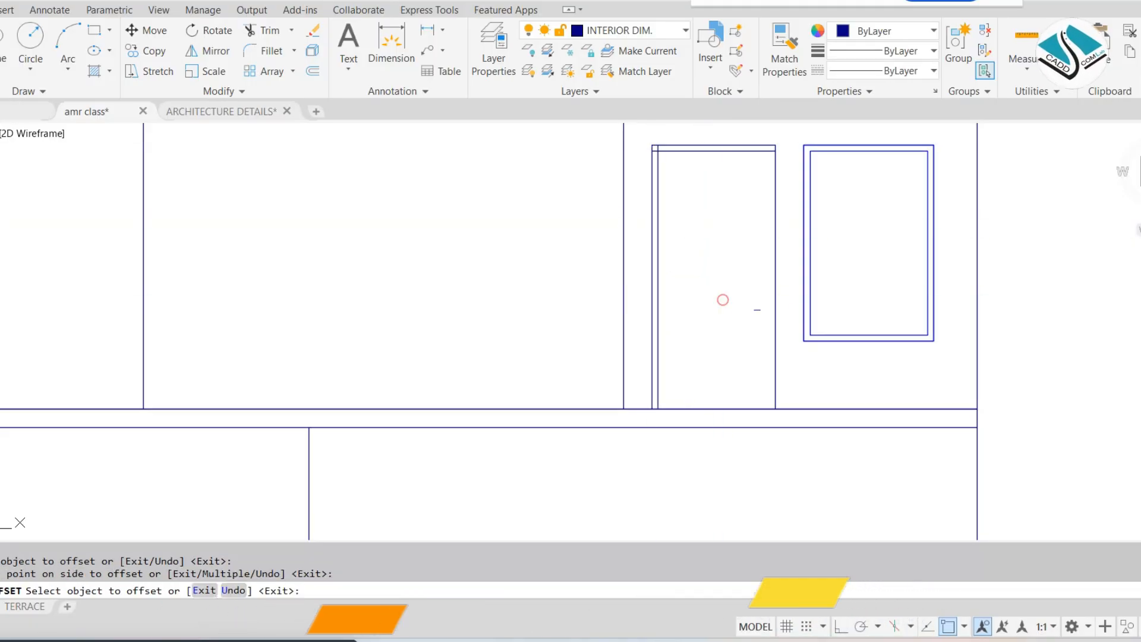
left_click(779, 326)
left_click(690, 319)
key("Escape")
key("Escape")
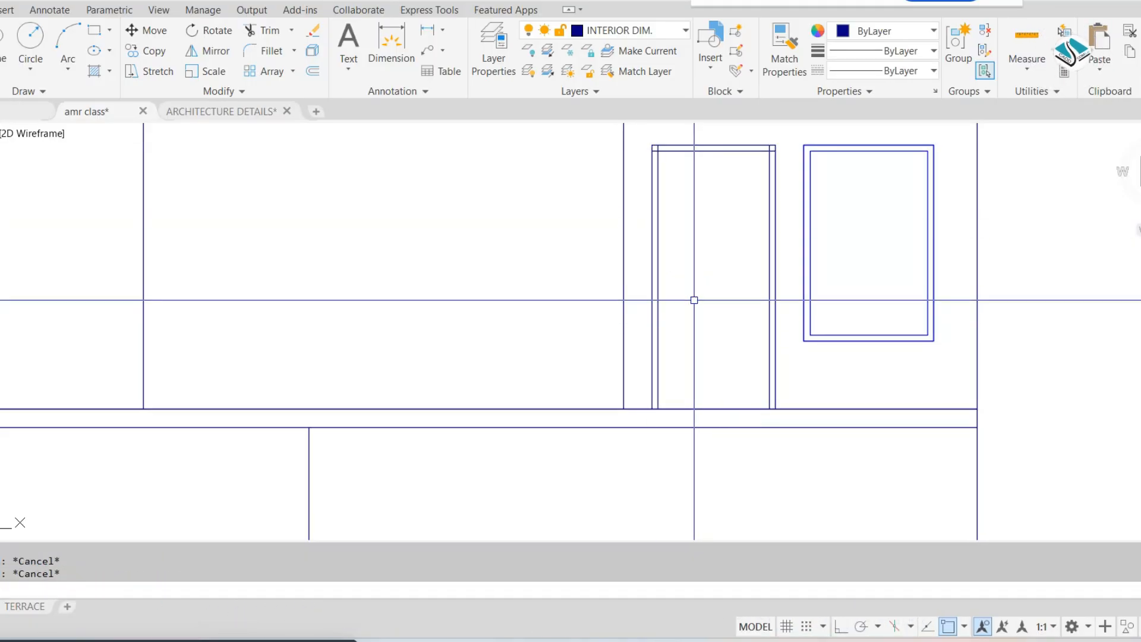
Match the properties of the adjacent window frame onto the top floor door frame
type("ma")
key("Return")
left_click(801, 239)
scroll(743, 129, "up", 3)
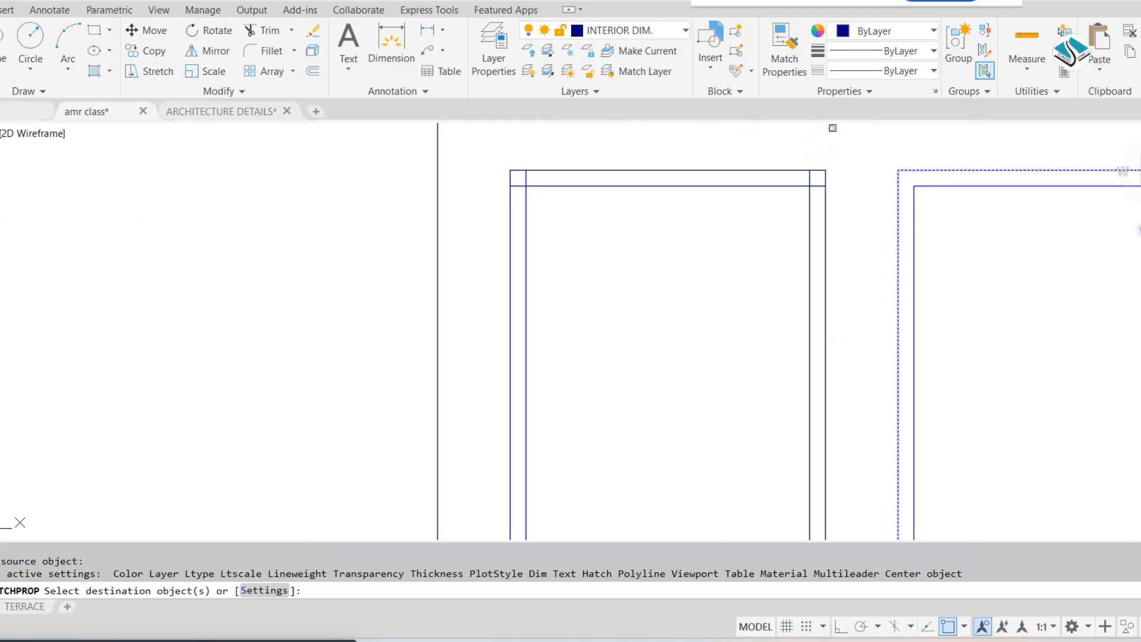
left_click(833, 128)
left_click(730, 237)
key("Escape")
Trim the ends of the top floor door frame's inner head line where they cross both jambs
key("Escape")
type("tr")
key("Return")
key("Return")
scroll(528, 189, "up", 2)
left_click(519, 166)
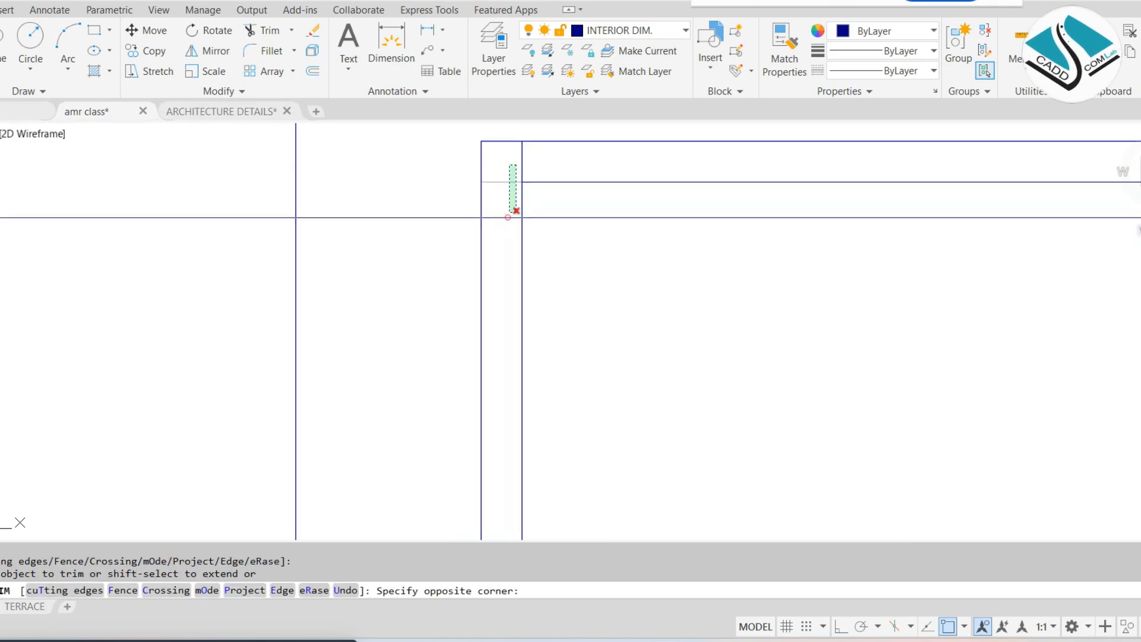
left_click(512, 218)
scroll(719, 228, "down", 1)
middle_click_drag(844, 229, 633, 230)
scroll(854, 197, "up", 4)
left_click(840, 188)
left_click(856, 262)
scroll(749, 191, "down", 15)
key("Escape")
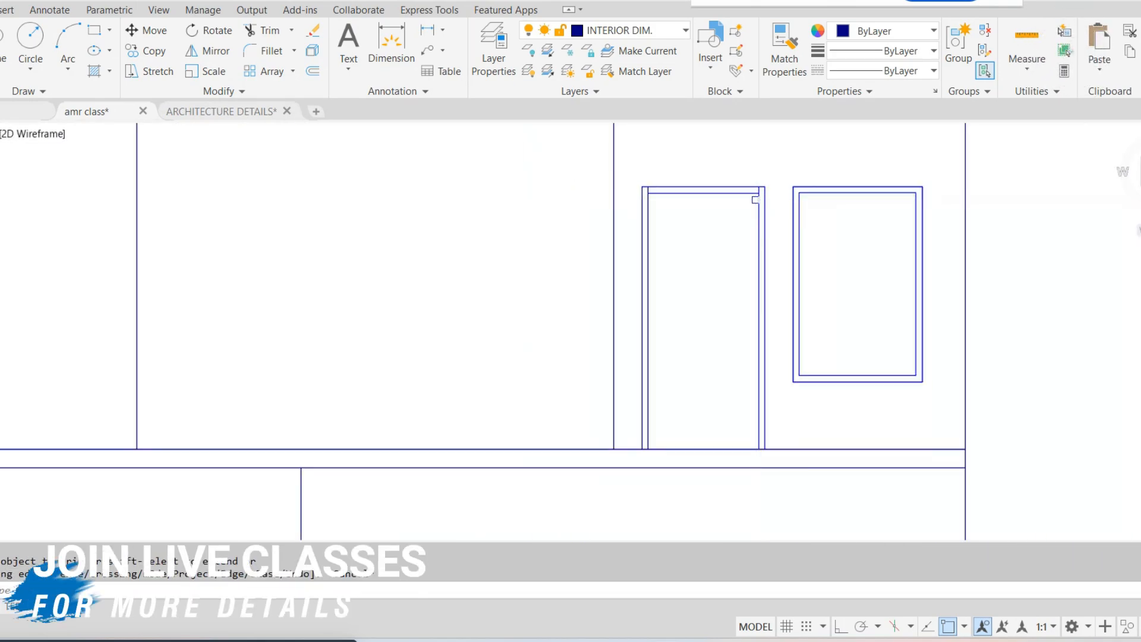
scroll(727, 238, "down", 5)
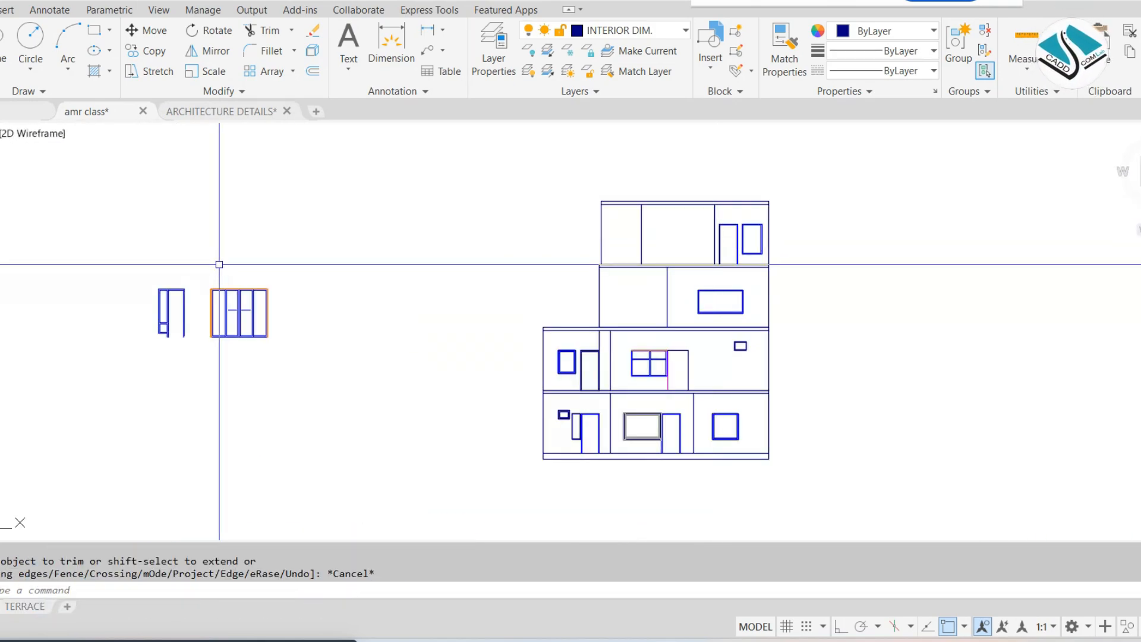
middle_click_drag(219, 262, 242, 275)
left_click(368, 233)
left_click(87, 344)
key("Escape")
scroll(188, 316, "up", 2)
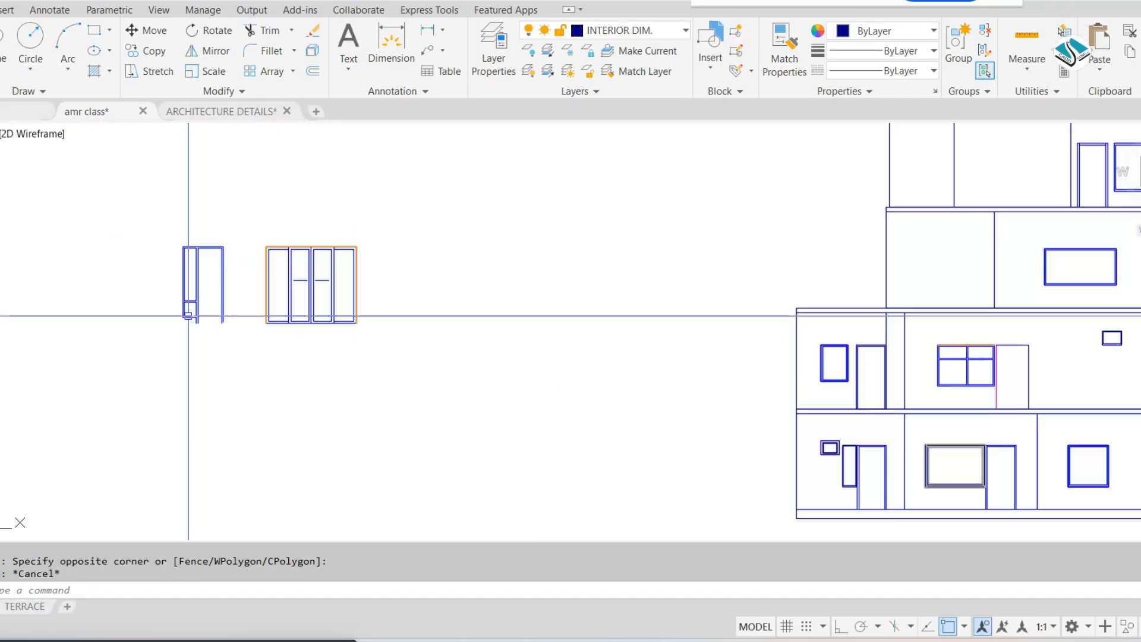
Offset the head and both jambs of the door beside the four-pane window inward by 2"
middle_click_drag(533, 288, 324, 244)
scroll(734, 307, "up", 6)
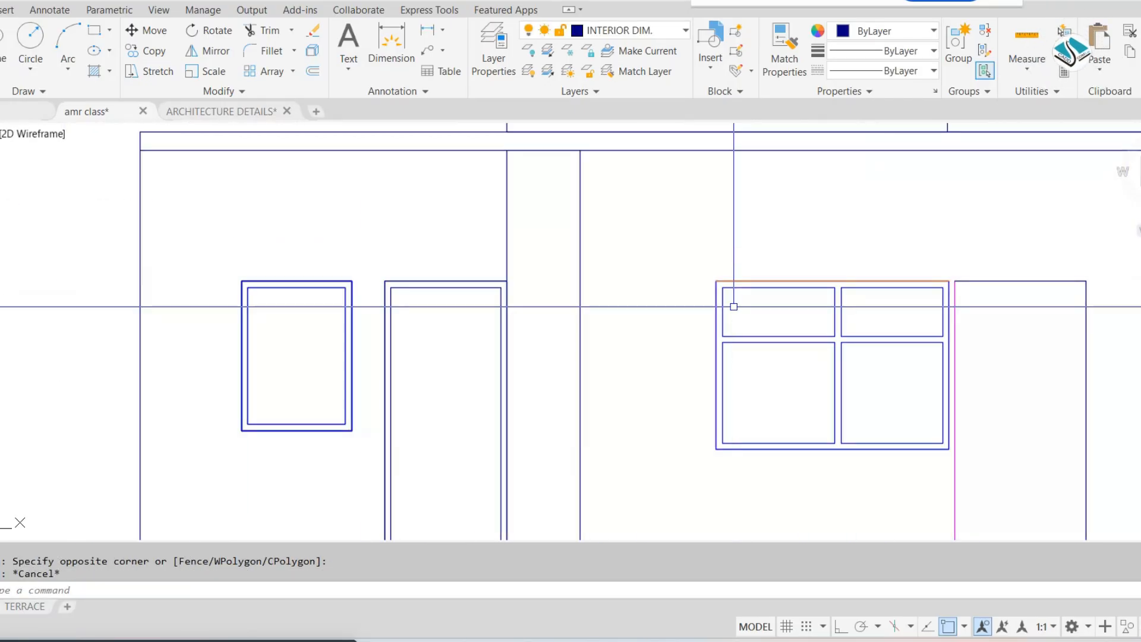
type("2")
key("Return")
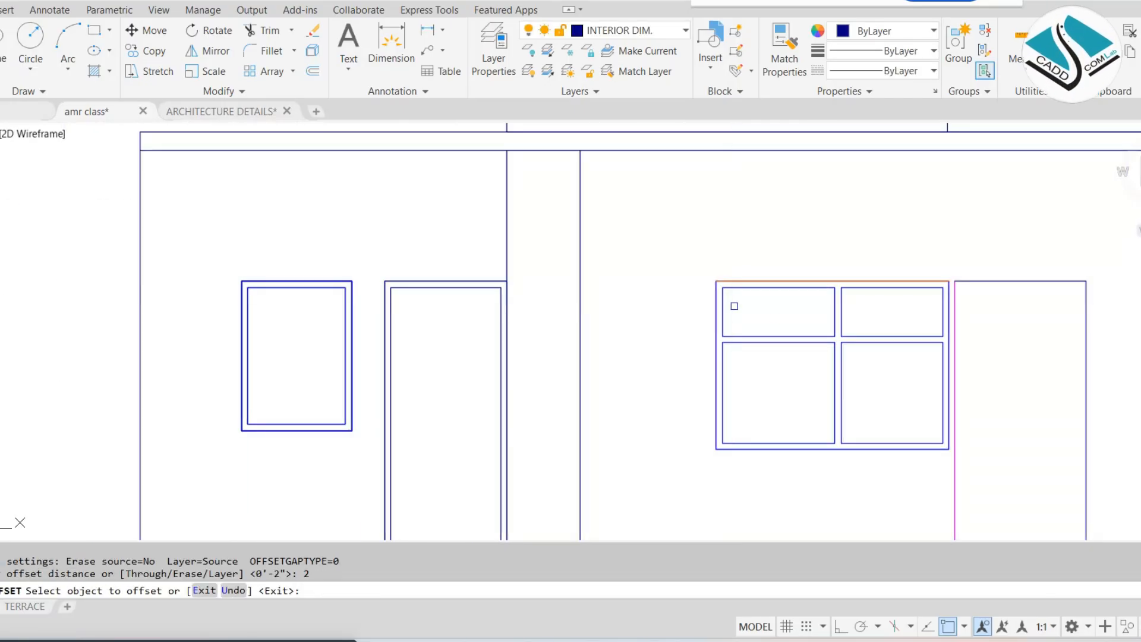
middle_click_drag(735, 306, 574, 270)
scroll(826, 230, "up", 4)
left_click(751, 323)
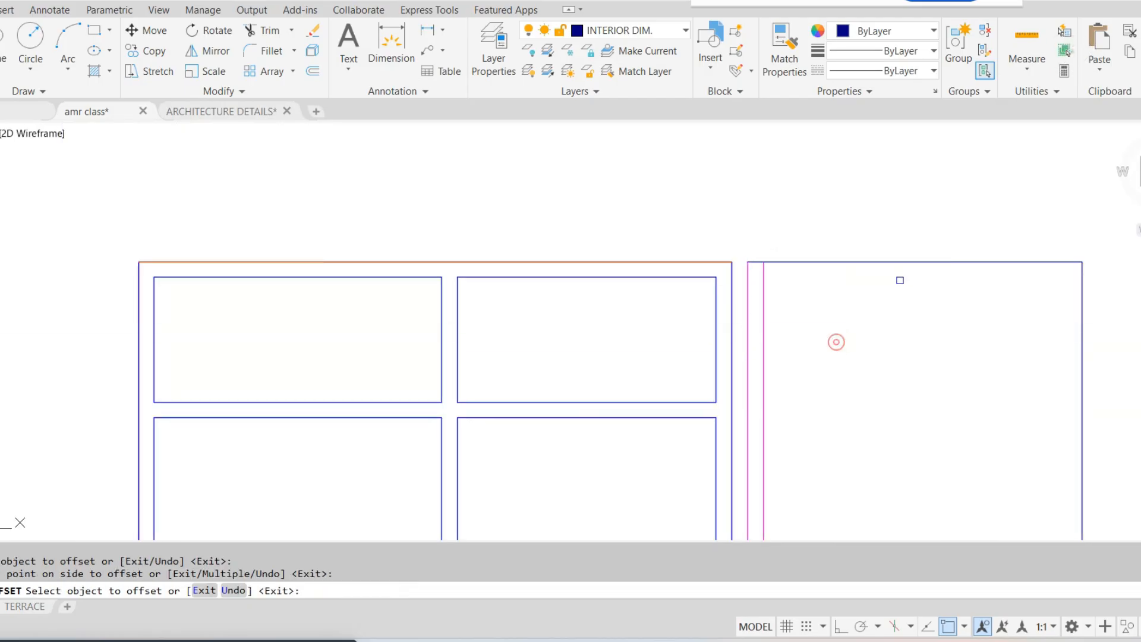
left_click(931, 310)
key("Escape")
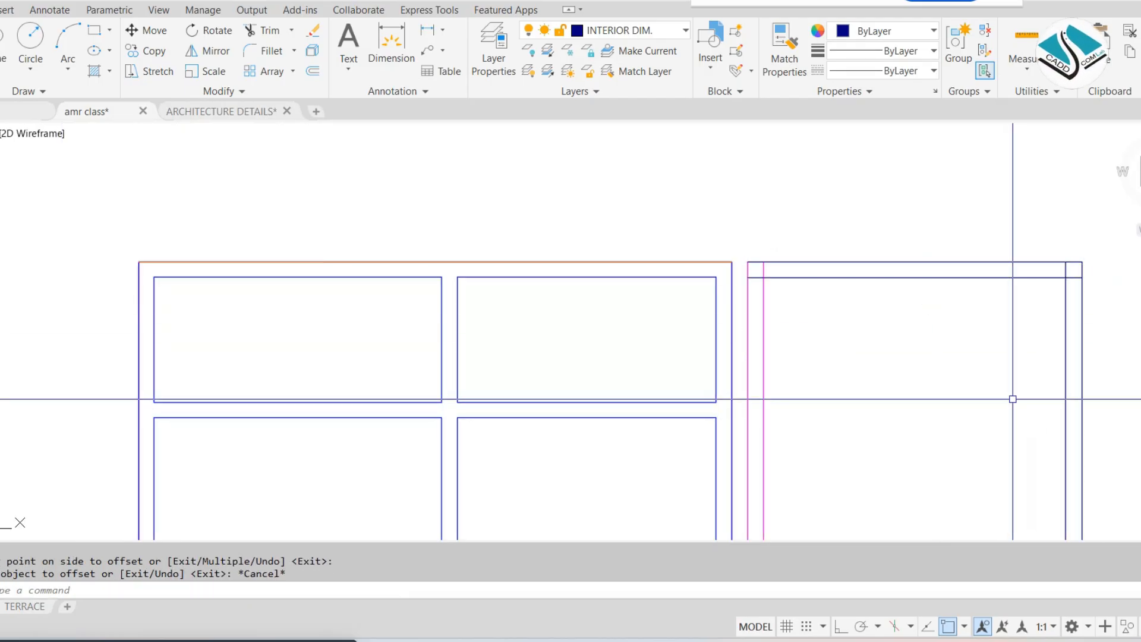
Trim the overlapping frame lines at both upper corners of the door beside the four-pane window
type("tr")
key("Return")
key("Return")
scroll(747, 274, "up", 6)
left_click(747, 273)
left_click(751, 276)
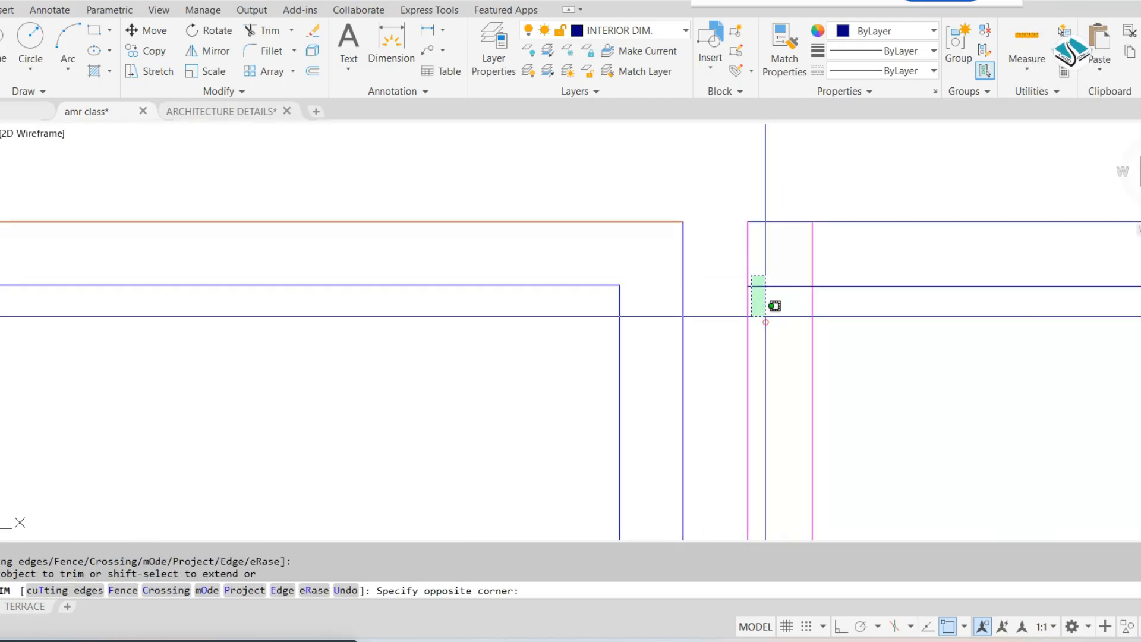
left_click(764, 318)
left_click(853, 267)
left_click(762, 252)
left_click(813, 250)
scroll(713, 258, "down", 4)
left_click(925, 265)
middle_click_drag(1033, 272, 434, 236)
scroll(654, 234, "up", 4)
left_click(664, 230)
left_click(569, 196)
scroll(567, 197, "down", 5)
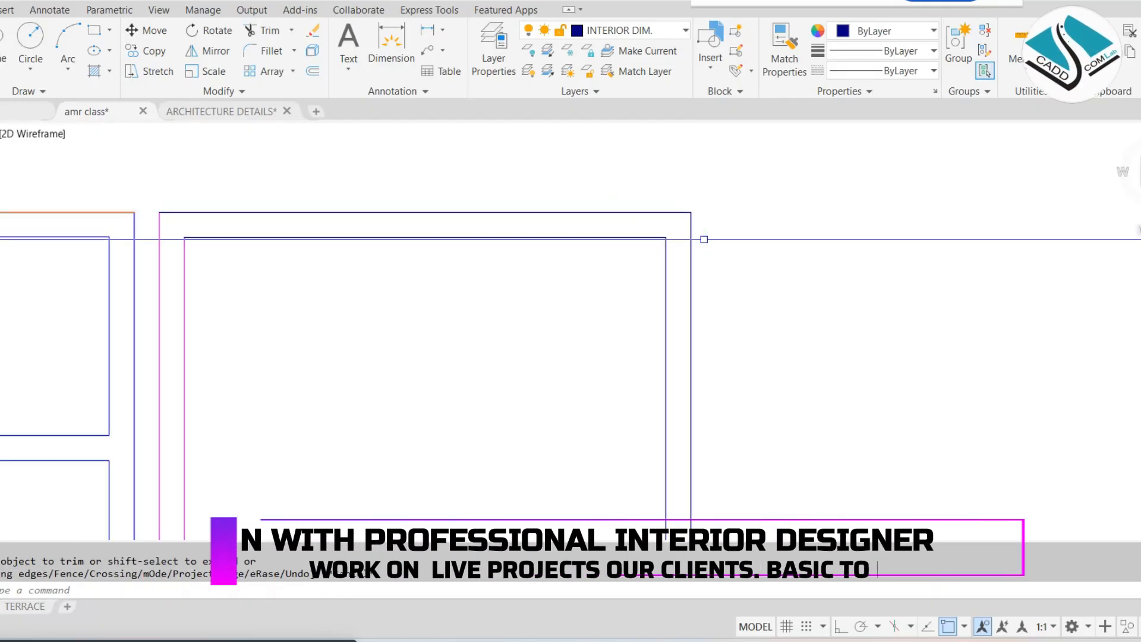
key("Escape")
Match the properties of the four-pane window frame onto all lines of the adjacent door frame
type("ma")
key("Return")
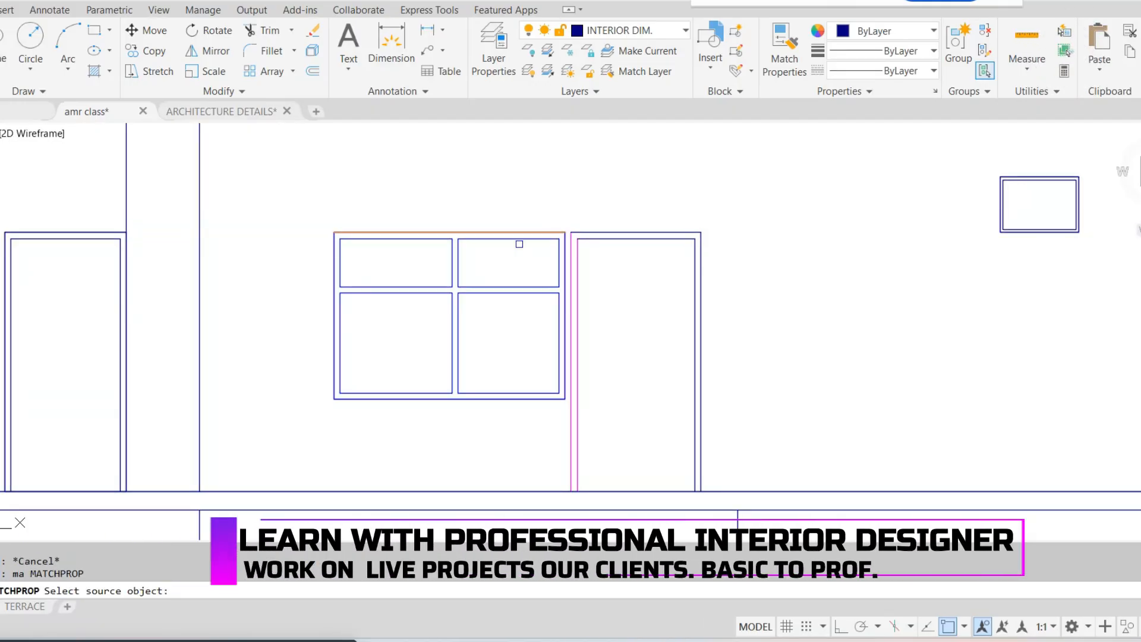
left_click(523, 233)
scroll(618, 214, "up", 5)
left_click(1016, 267)
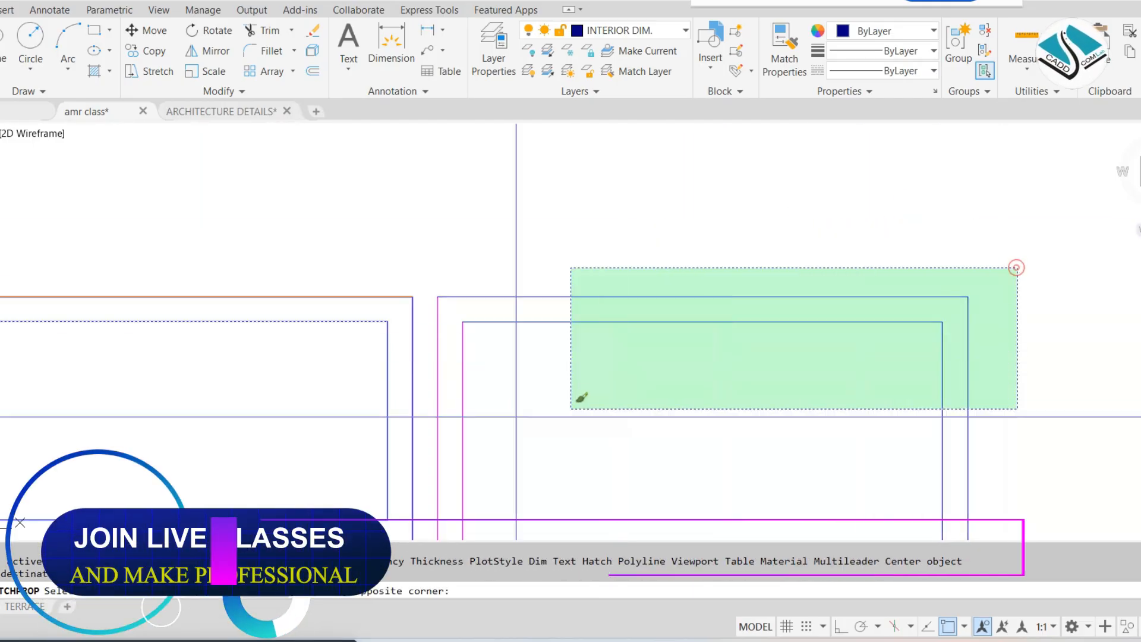
key("Escape")
Examine the door and window types and sizes on the Door Window Detail sheet
scroll(513, 270, "down", 8)
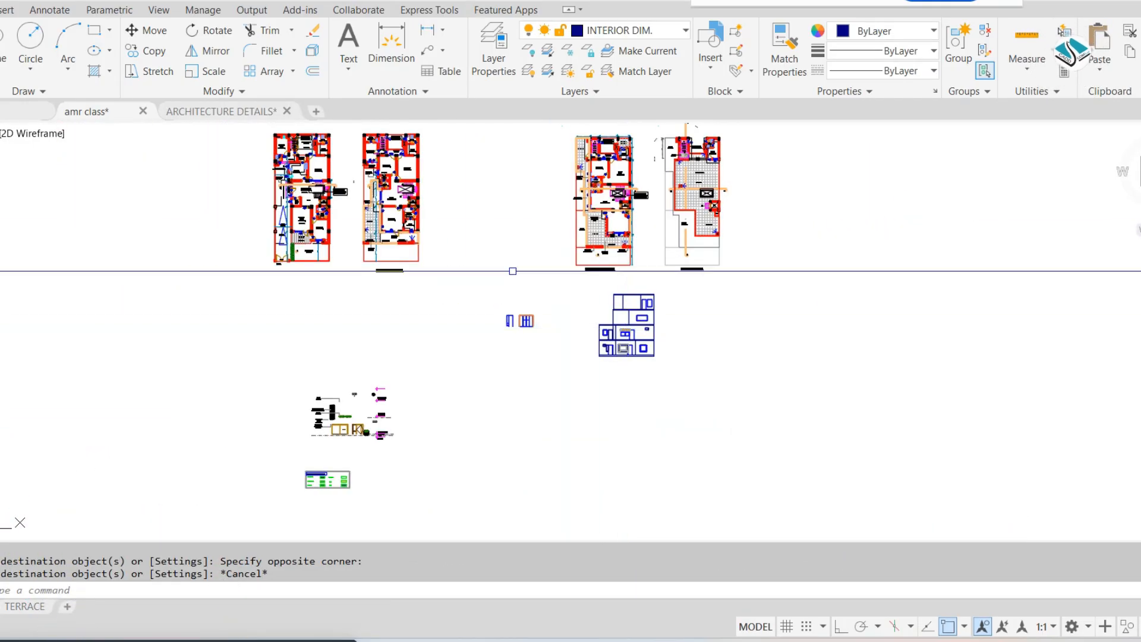
scroll(505, 271, "down", 2)
middle_click_drag(482, 322, 635, 529)
scroll(618, 475, "down", 2)
scroll(563, 307, "up", 8)
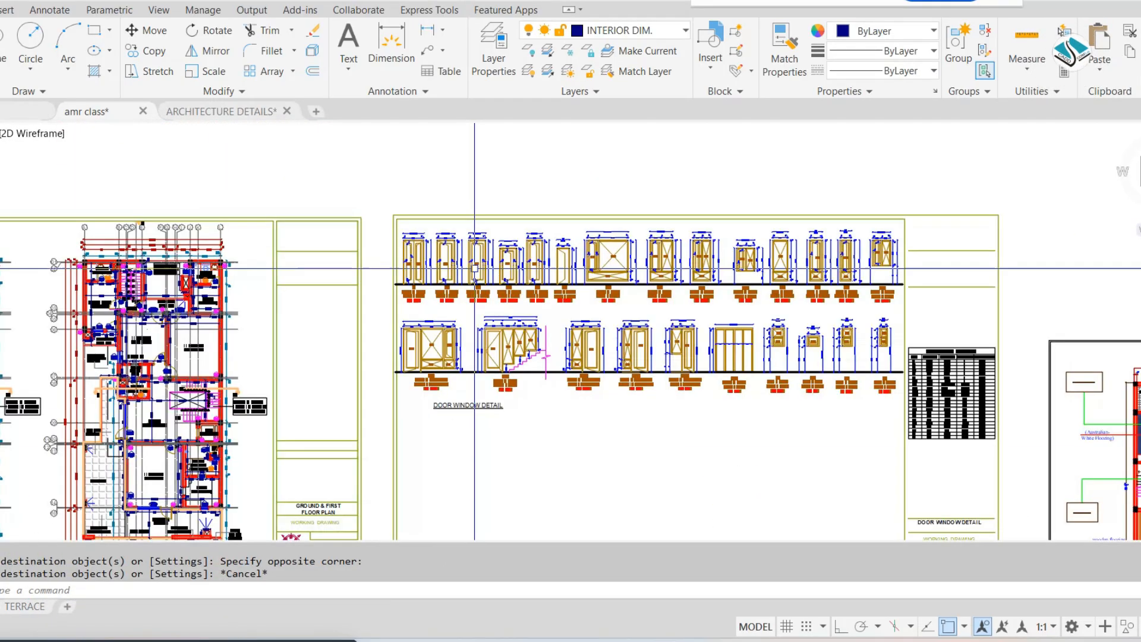
scroll(474, 268, "up", 8)
scroll(485, 320, "down", 6)
scroll(485, 320, "up", 3)
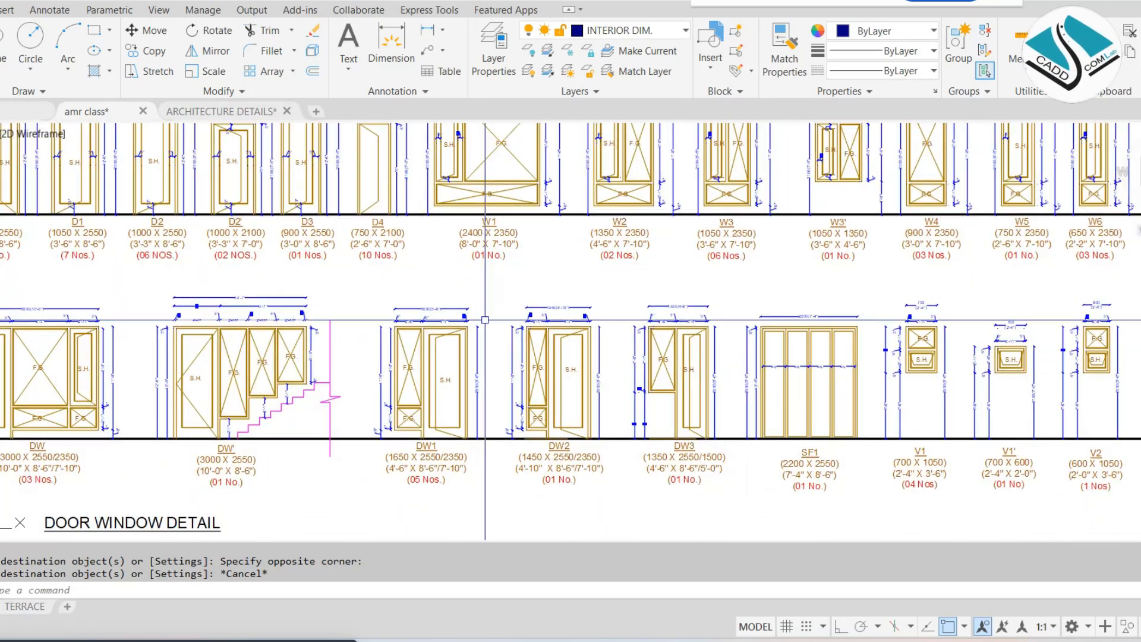
mouse_move(792, 327)
middle_mouse_down()
mouse_move(578, 329)
mouse_move(814, 411)
middle_mouse_up()
scroll(612, 222, "down", 10)
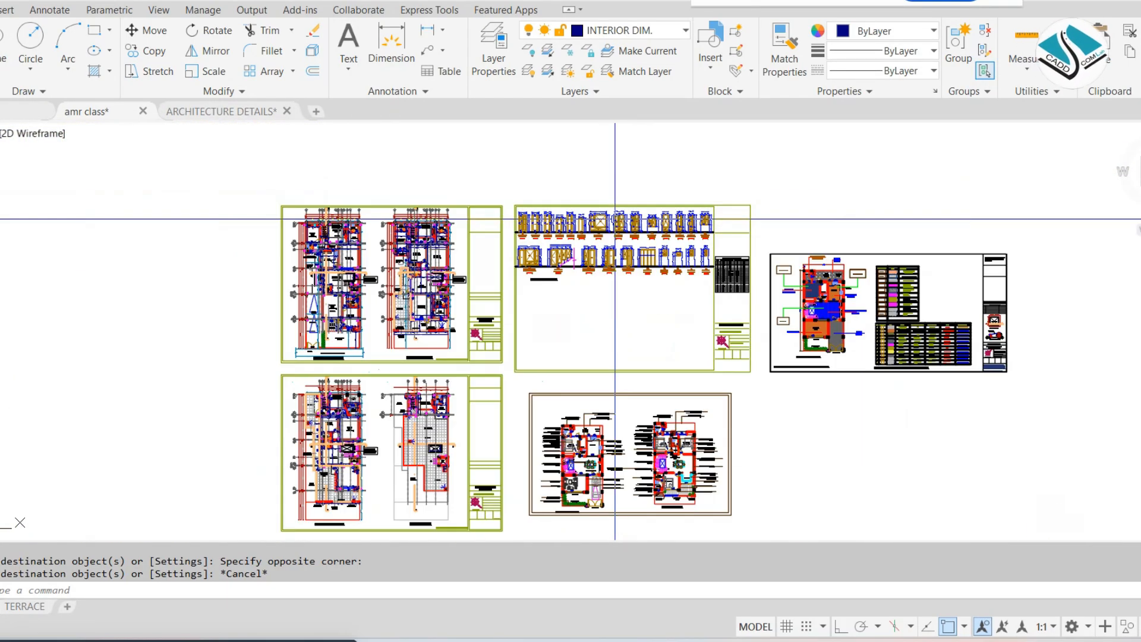
middle_click_drag(762, 376, 686, 182)
scroll(690, 282, "up", 8)
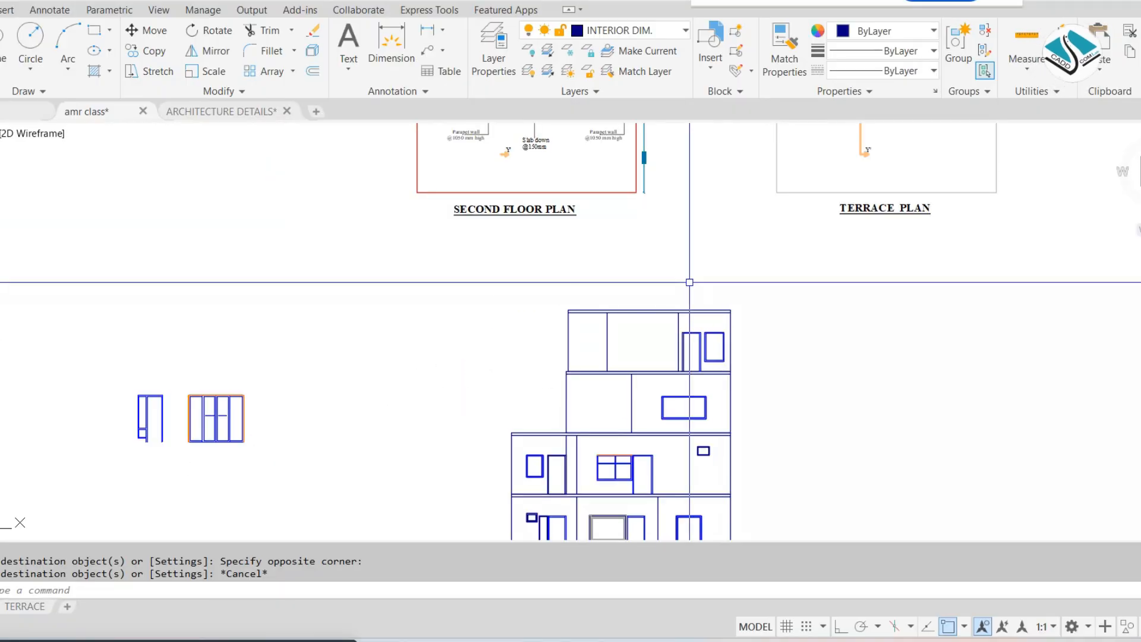
Erase the spare door and window frames lying beside the stacked elevation
scroll(731, 309, "down", 2)
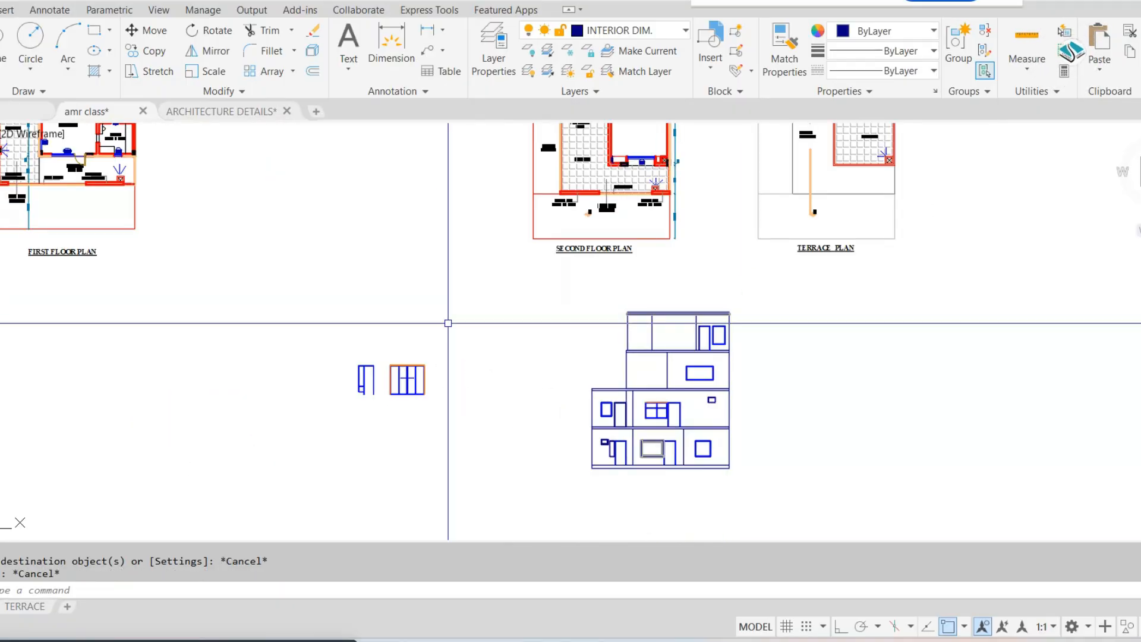
left_click(448, 321)
left_click(176, 477)
type("e")
key("Return")
scroll(665, 364, "down", 2)
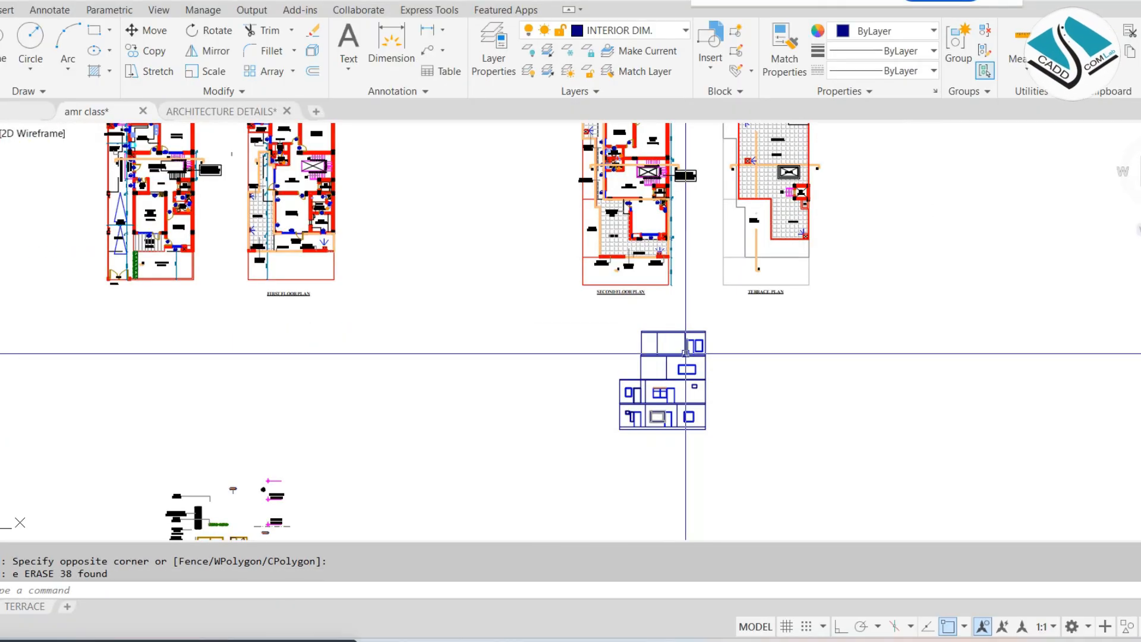
Move the complete stacked elevation to the empty area beside the sheet with the front and left side elevations
left_click(725, 327)
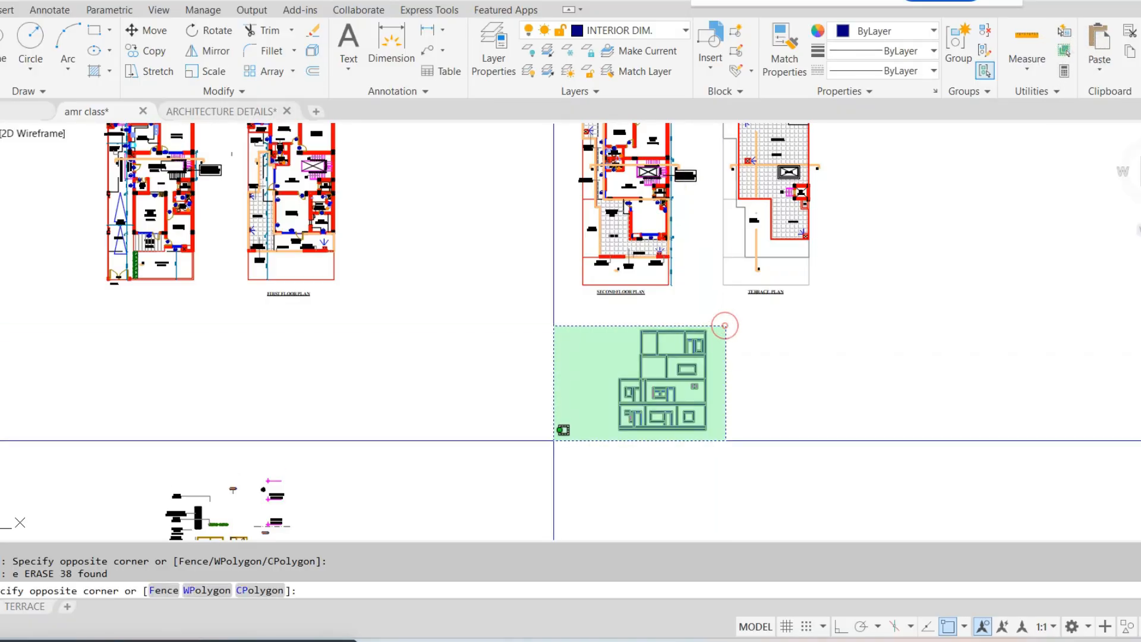
left_click(554, 440)
type("m")
key("Return")
left_click(642, 375)
scroll(814, 388, "down", 2)
middle_click_drag(771, 412, 559, 549)
scroll(707, 443, "down", 4)
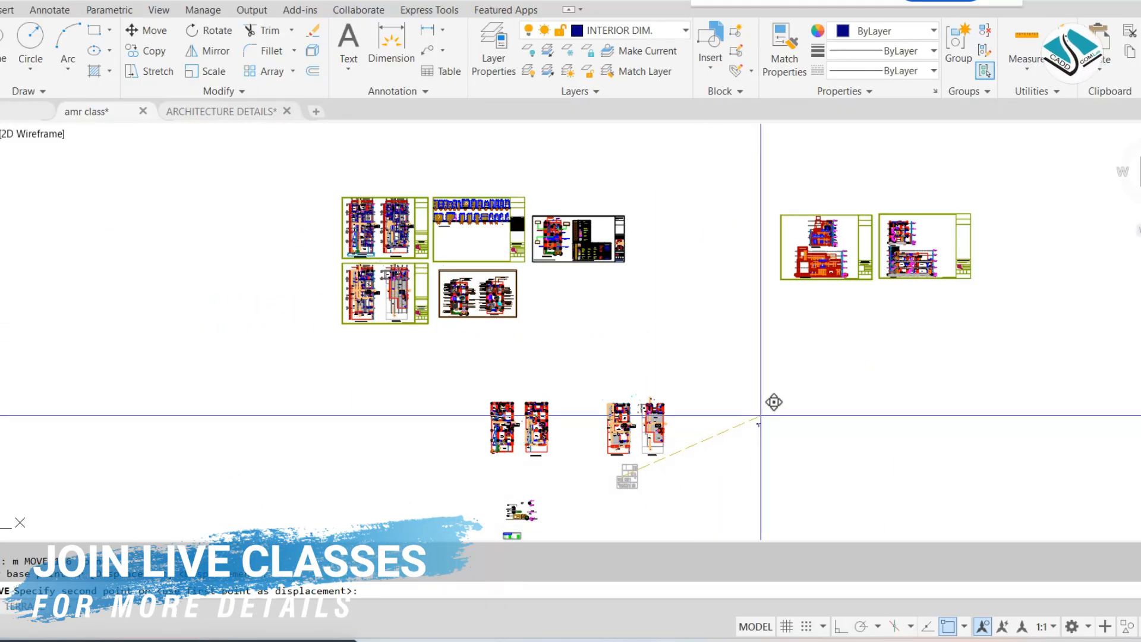
scroll(776, 247, "up", 4)
scroll(720, 259, "up", 5)
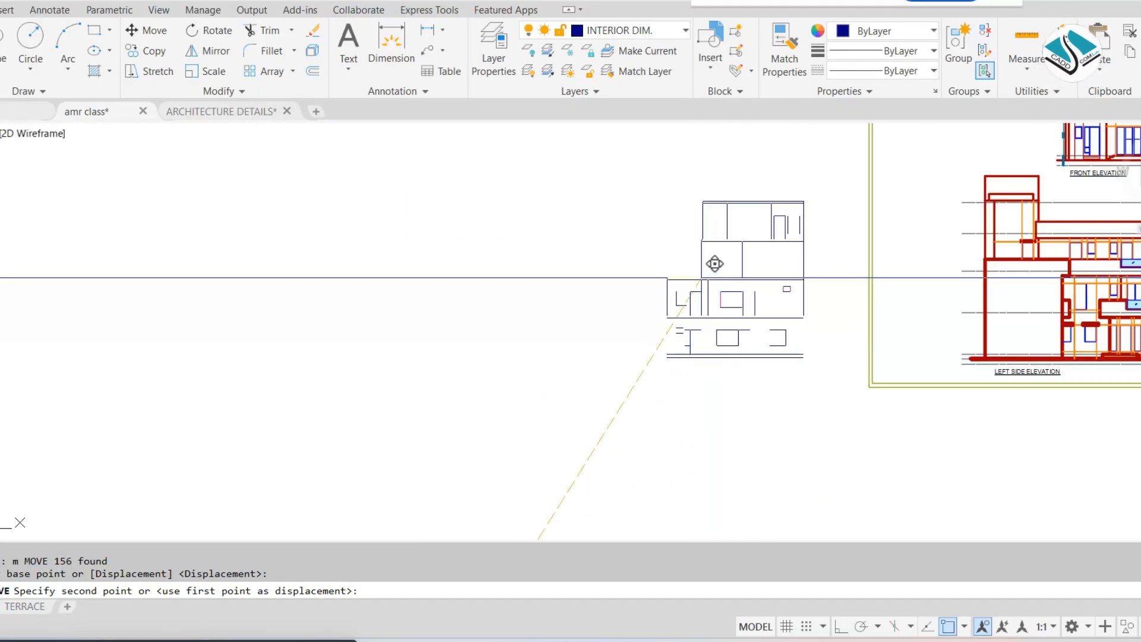
key("Escape")
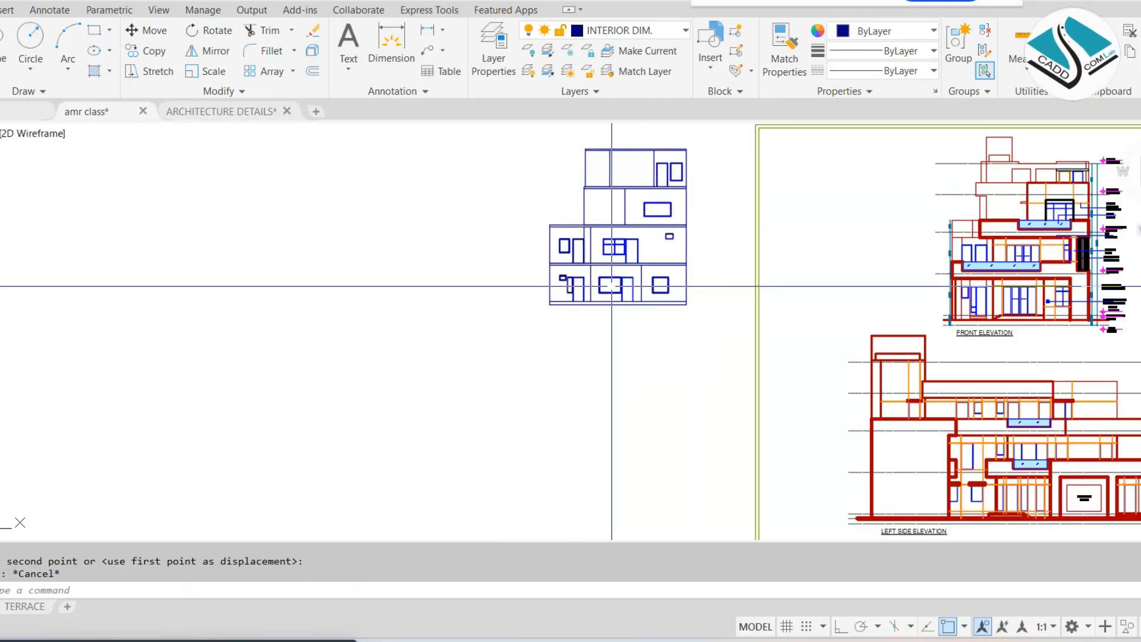
Select the orange vertical lines above the front elevation's ground floor glazed doors to check their layer
scroll(828, 271, "up", 8)
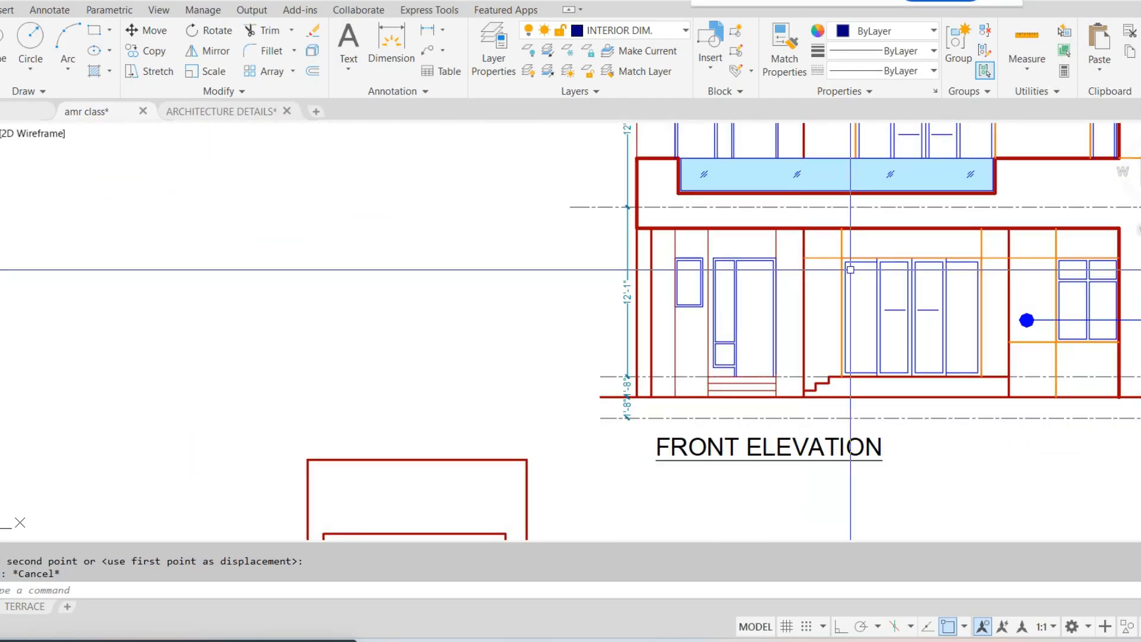
middle_click_drag(718, 272, 495, 305)
scroll(626, 263, "up", 4)
left_click(660, 244)
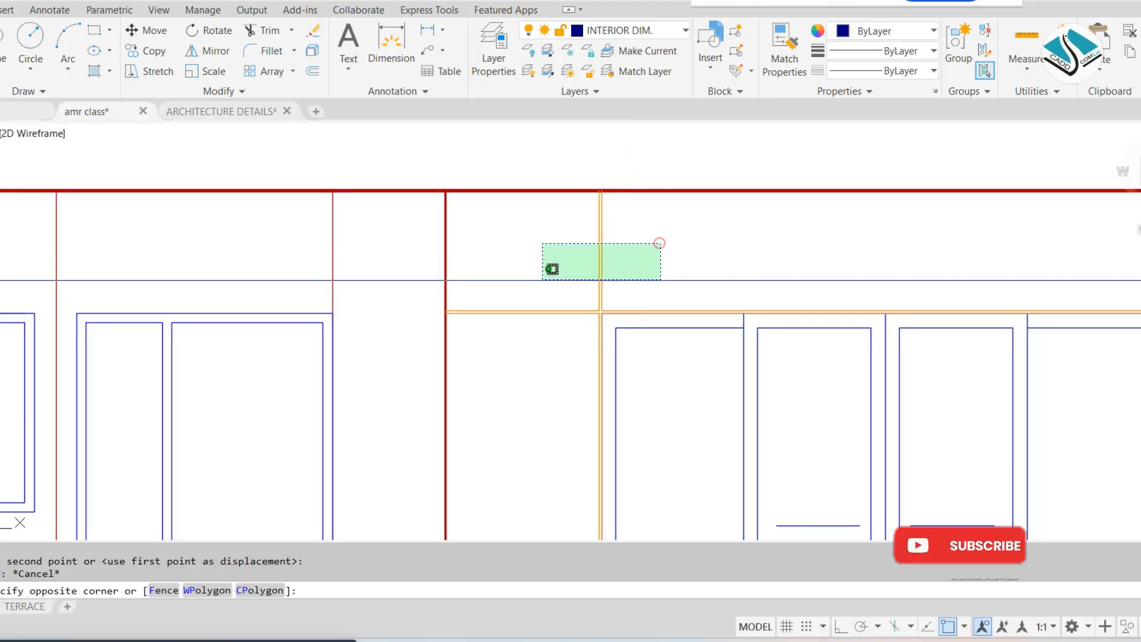
left_click(529, 283)
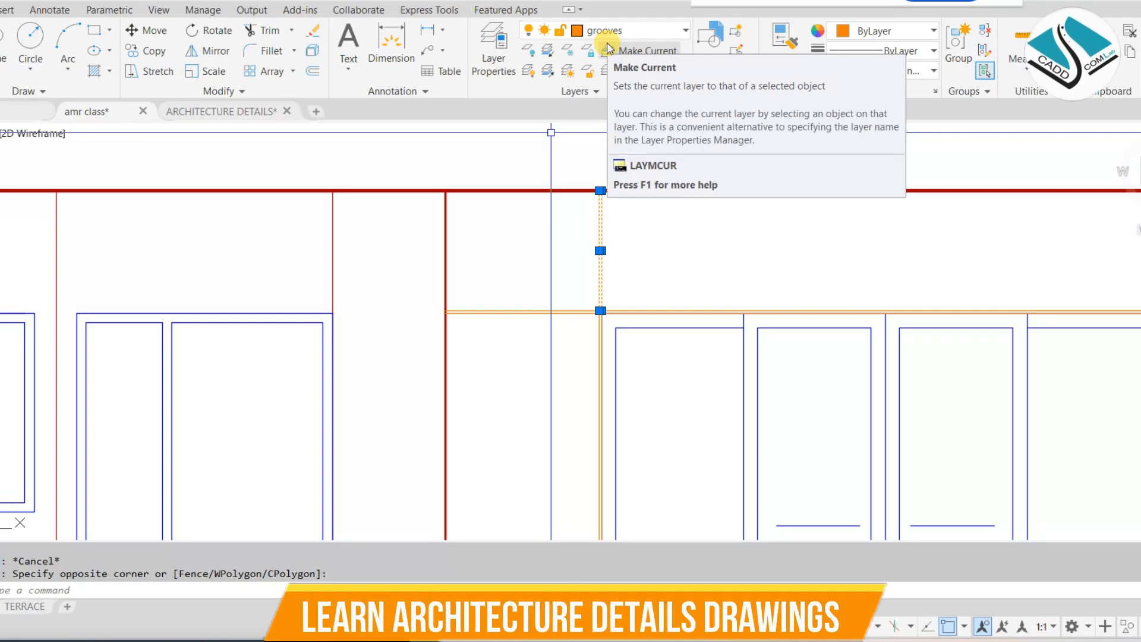
Examine the groove lines, level marks and material notes on the front and left side elevations
scroll(499, 142, "down", 5)
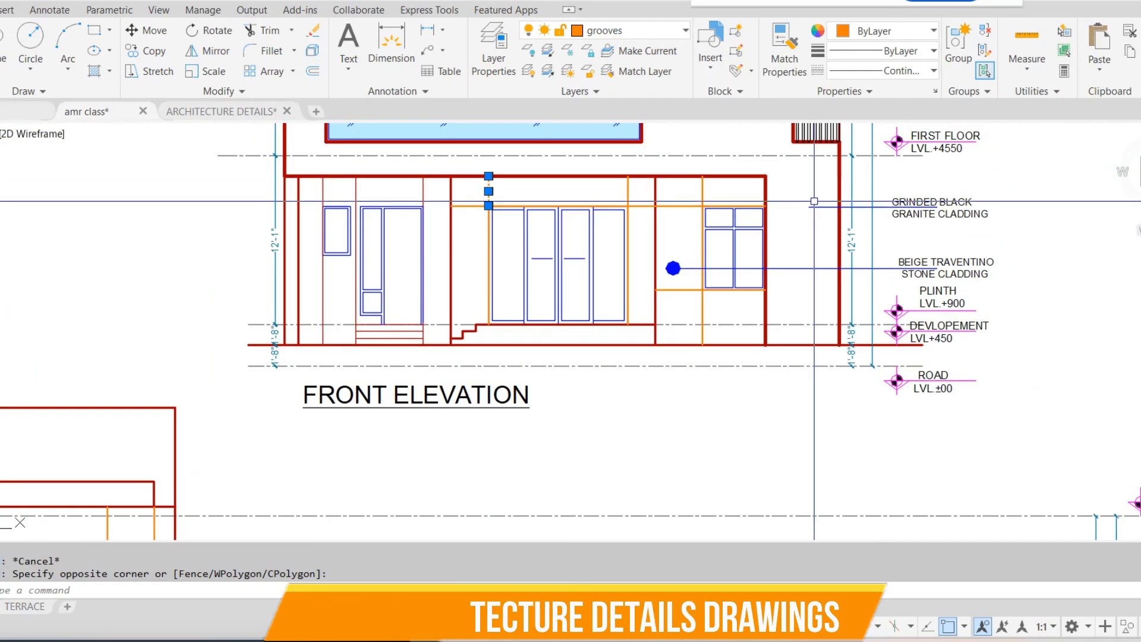
mouse_move(877, 209)
middle_mouse_down()
mouse_move(870, 260)
mouse_move(844, 273)
mouse_move(844, 346)
middle_mouse_up()
scroll(806, 265, "down", 2)
middle_click_drag(791, 392, 786, 124)
middle_click_drag(759, 332, 747, 182)
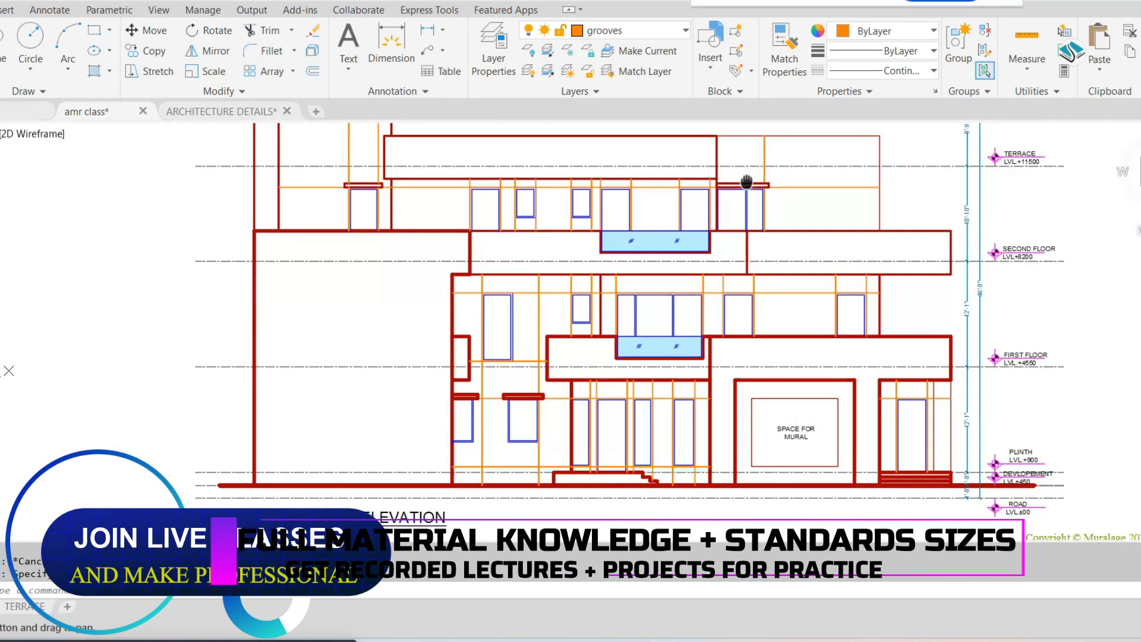
scroll(743, 188, "down", 2)
scroll(847, 256, "up", 4)
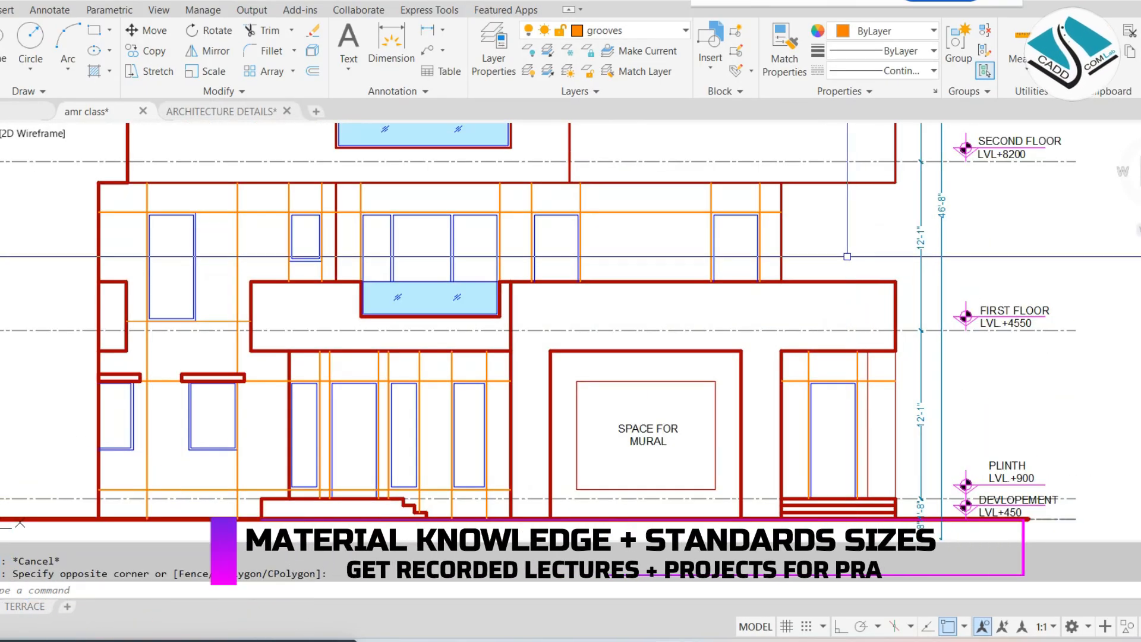
scroll(847, 256, "down", 3)
scroll(843, 241, "up", 5)
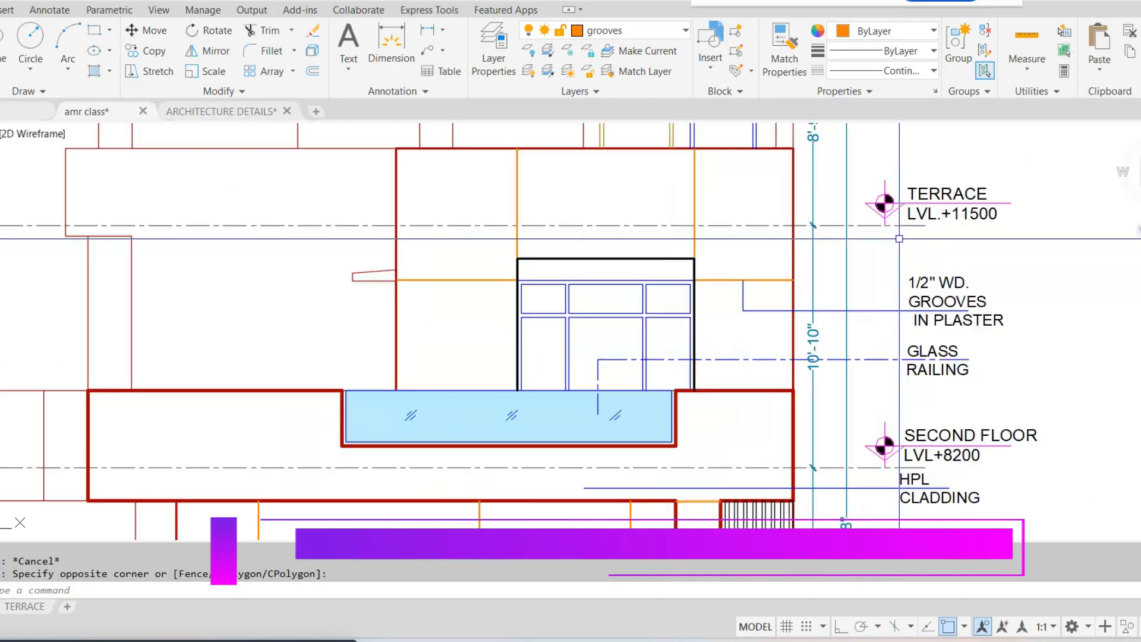
Draw vertical lines from the ground floor middle window's left edge up and down to the floor lines
scroll(918, 294, "up", 2)
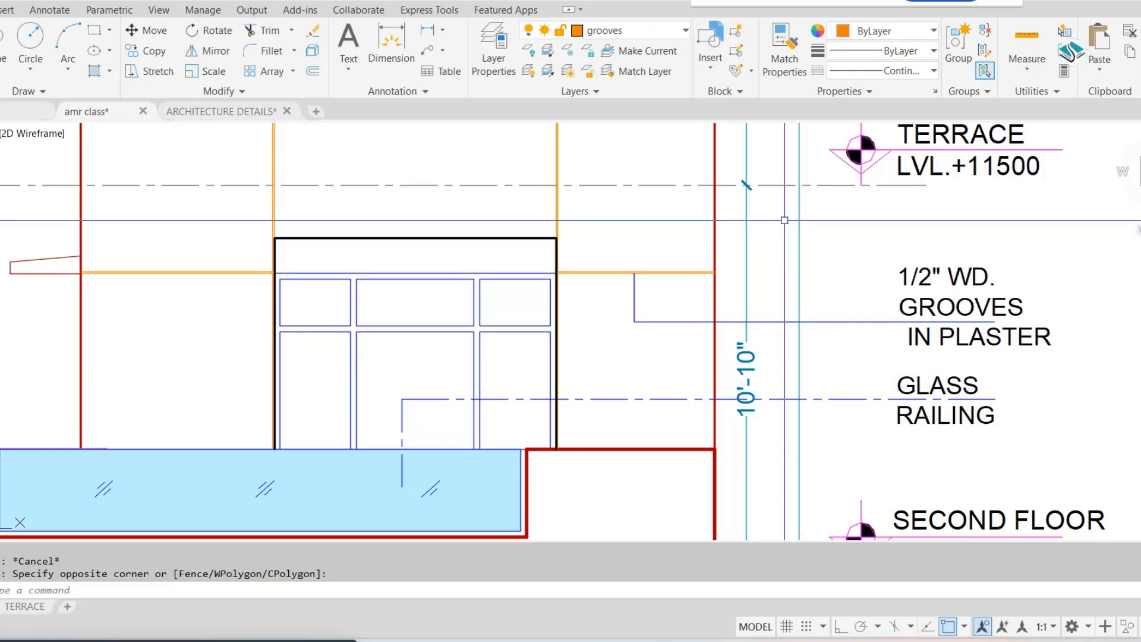
scroll(746, 185, "down", 2)
scroll(739, 211, "down", 2)
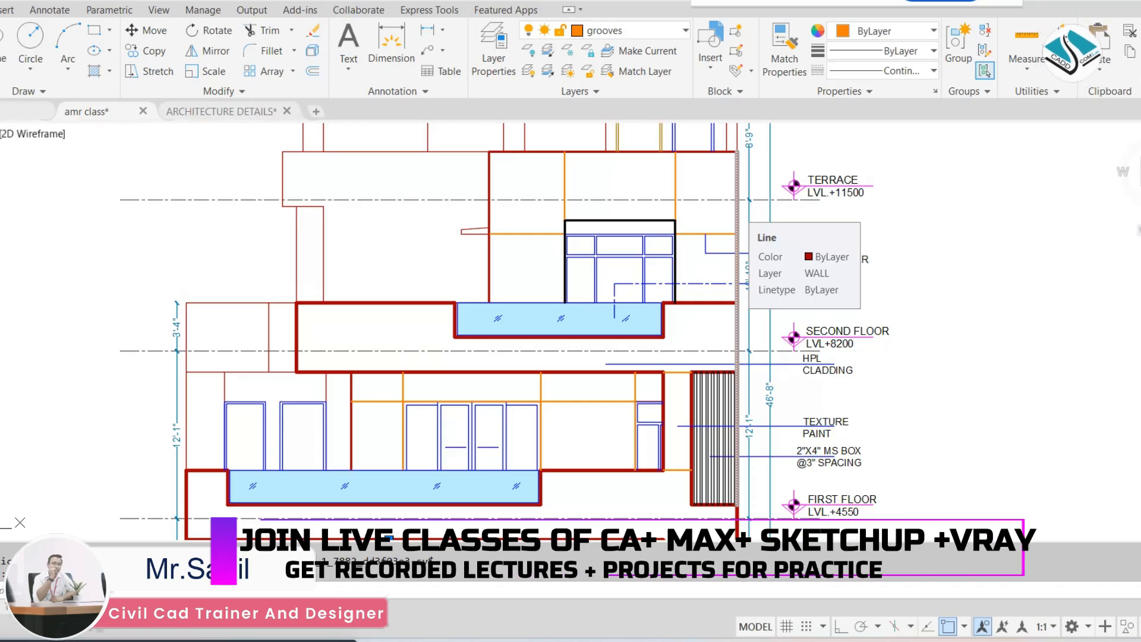
scroll(737, 208, "down", 5)
scroll(392, 281, "up", 8)
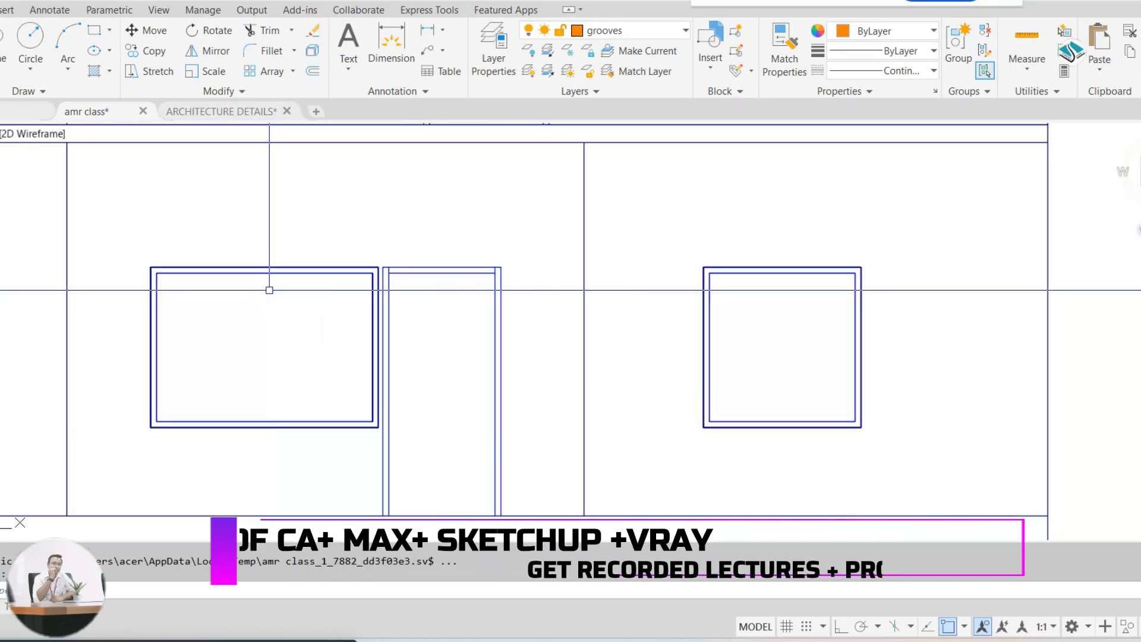
key("Escape")
key("Escape")
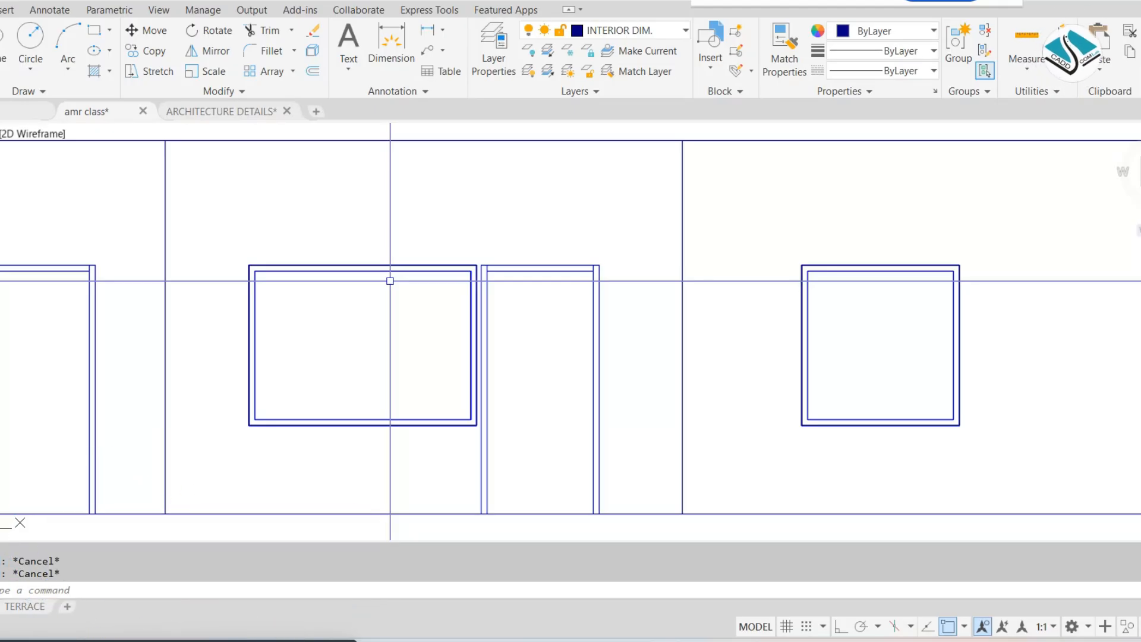
type("l")
key("Return")
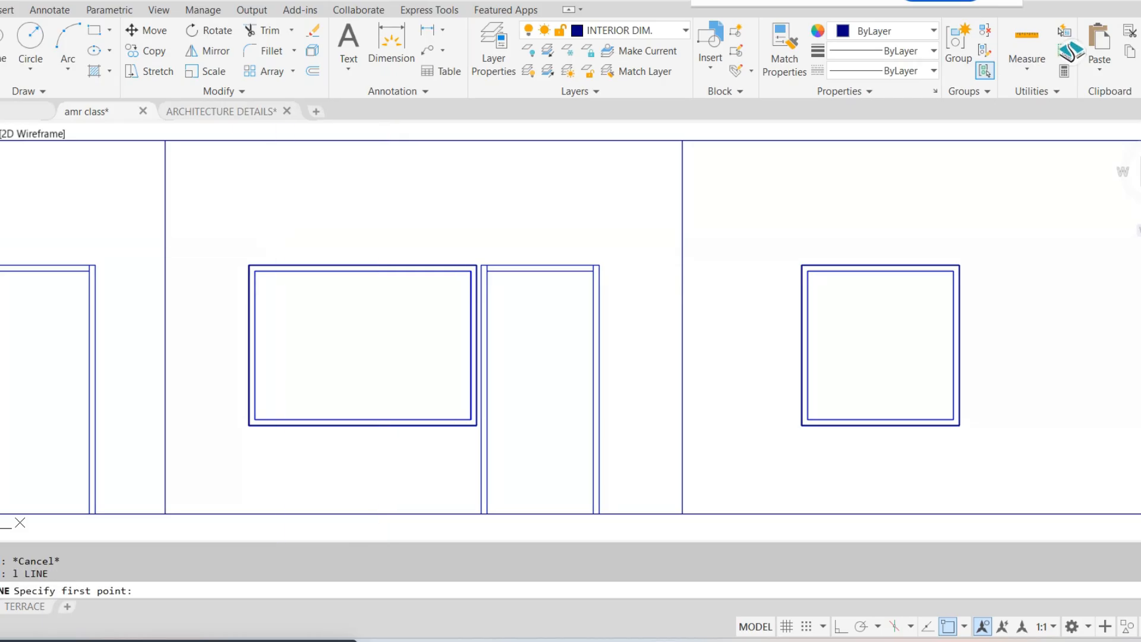
left_click(243, 263)
key("Escape")
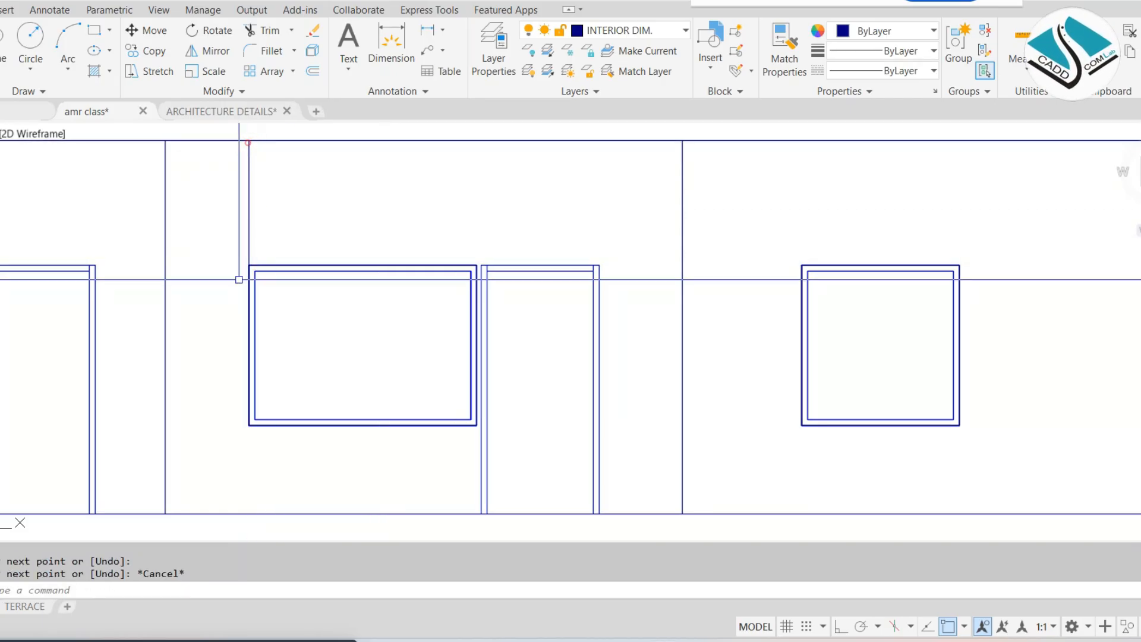
key("Return")
left_click(248, 265)
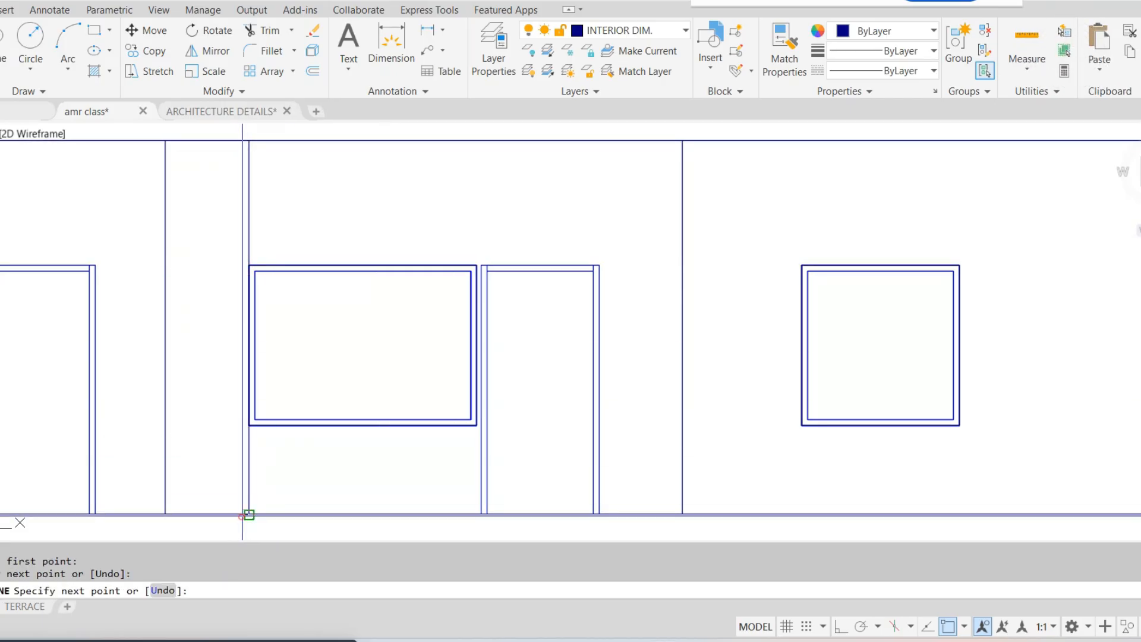
key("Escape")
key("Escape")
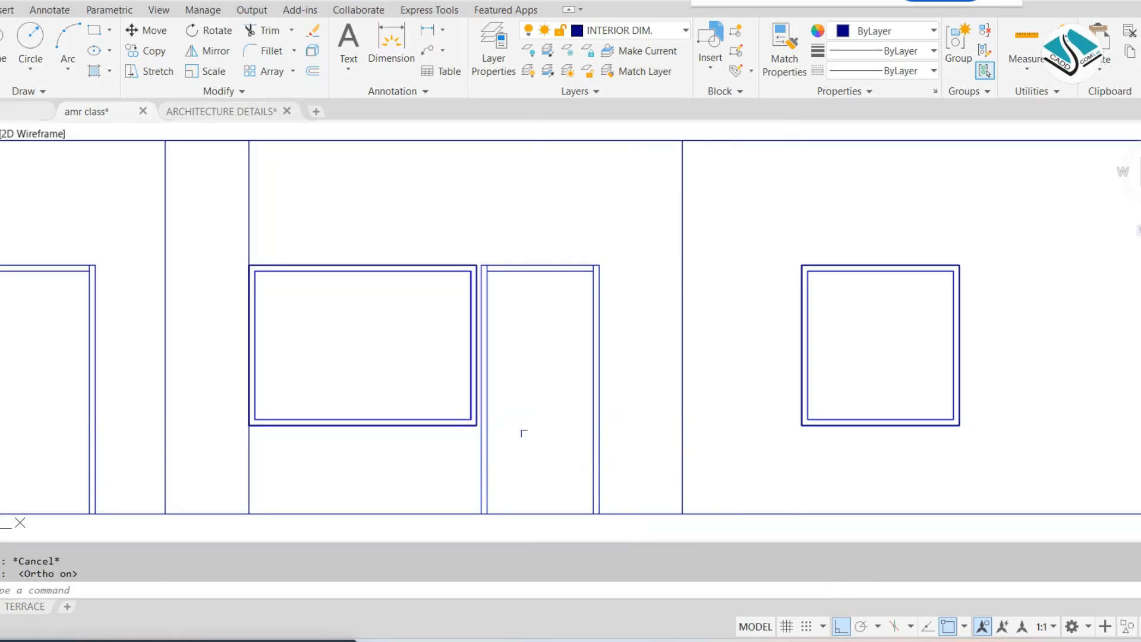
Draw vertical lines from the middle window's upper right corner to the upper floor line and lower right corner to the lower one
left_click(476, 265)
scroll(484, 196, "up", 3)
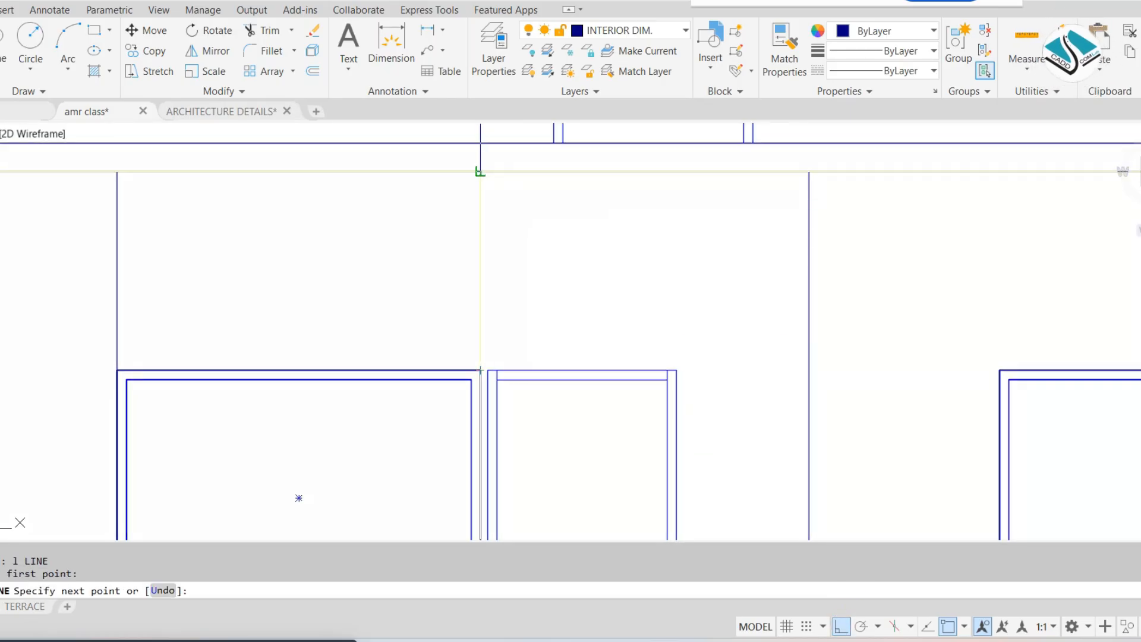
left_click(479, 172)
scroll(485, 179, "down", 3)
key("Escape")
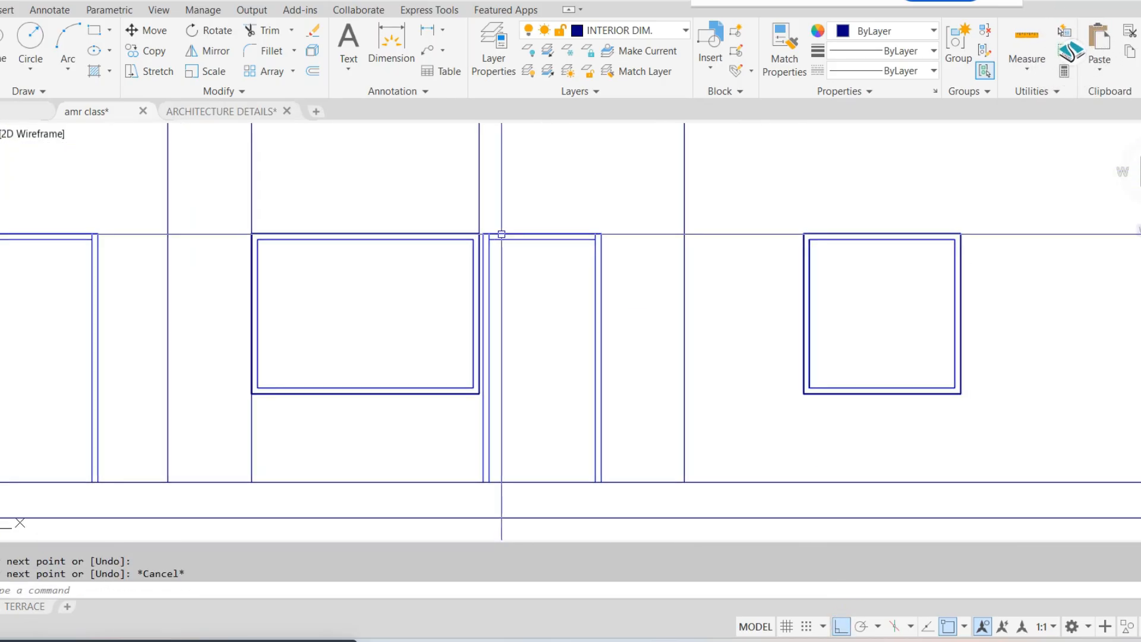
scroll(489, 415, "up", 4)
key("space")
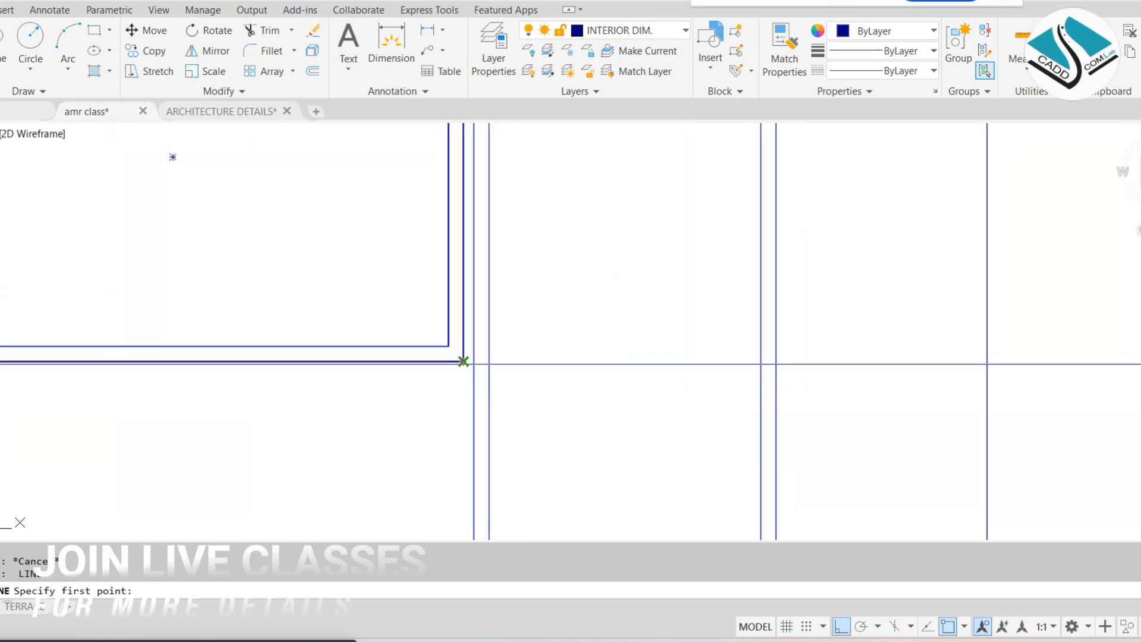
left_click(463, 361)
scroll(467, 443, "down", 2)
middle_click_drag(467, 443, 465, 369)
left_click(462, 457)
key("Escape")
scroll(461, 459, "down", 2)
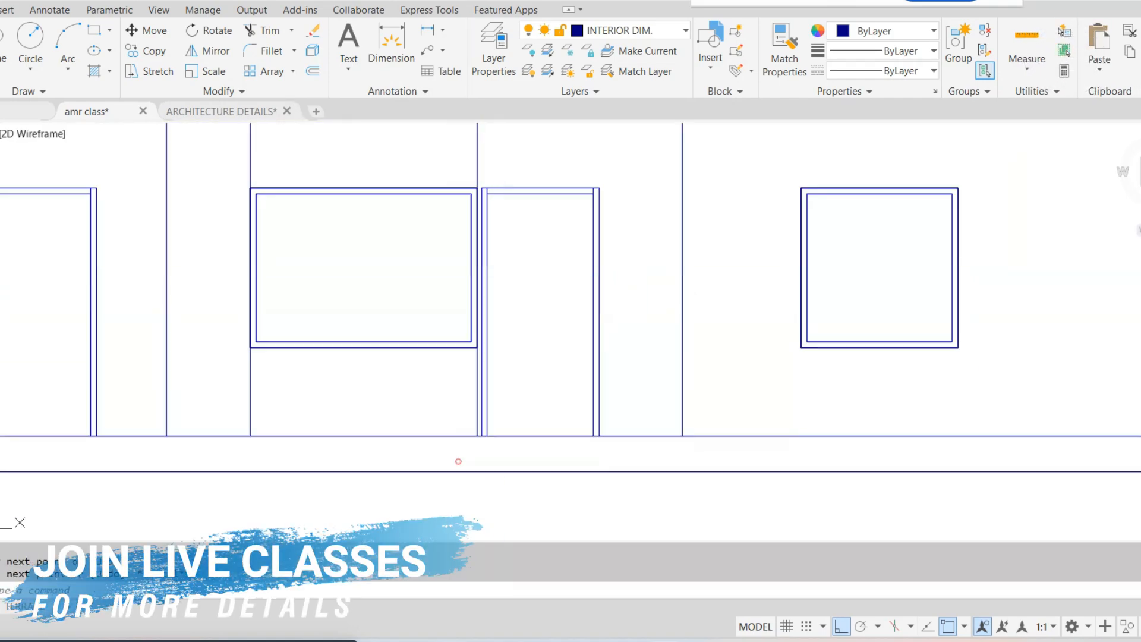
Draw horizontal lines from the middle window's two top corners out to the vertical bay lines on either side
middle_click_drag(458, 461, 453, 537)
scroll(219, 264, "up", 2)
key("space")
left_click(260, 262)
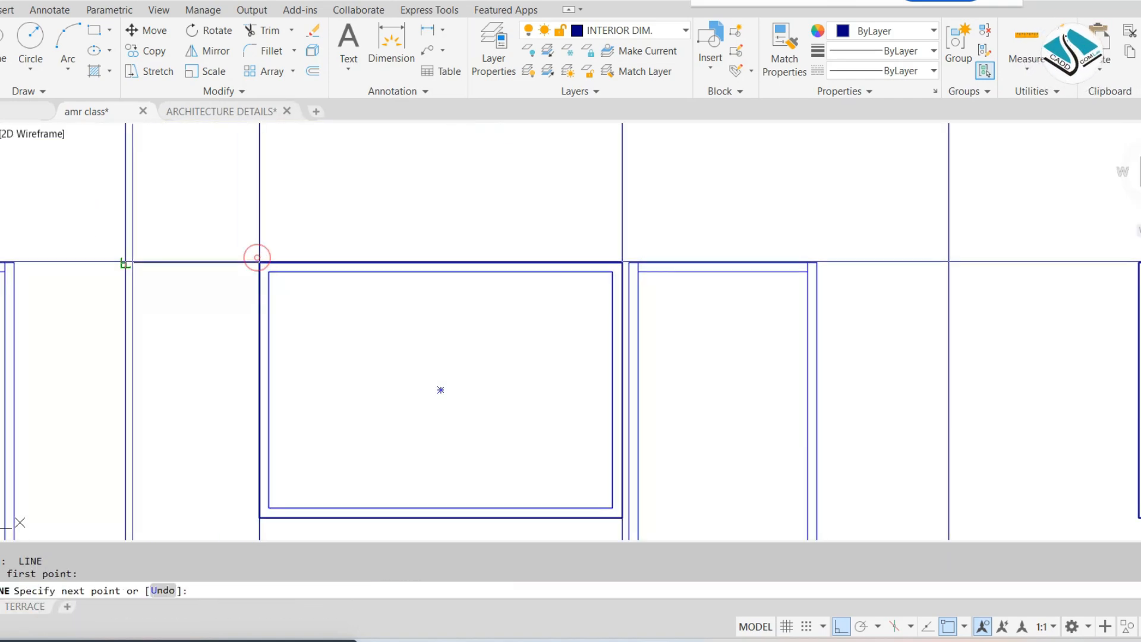
middle_click_drag(476, 310, 395, 305)
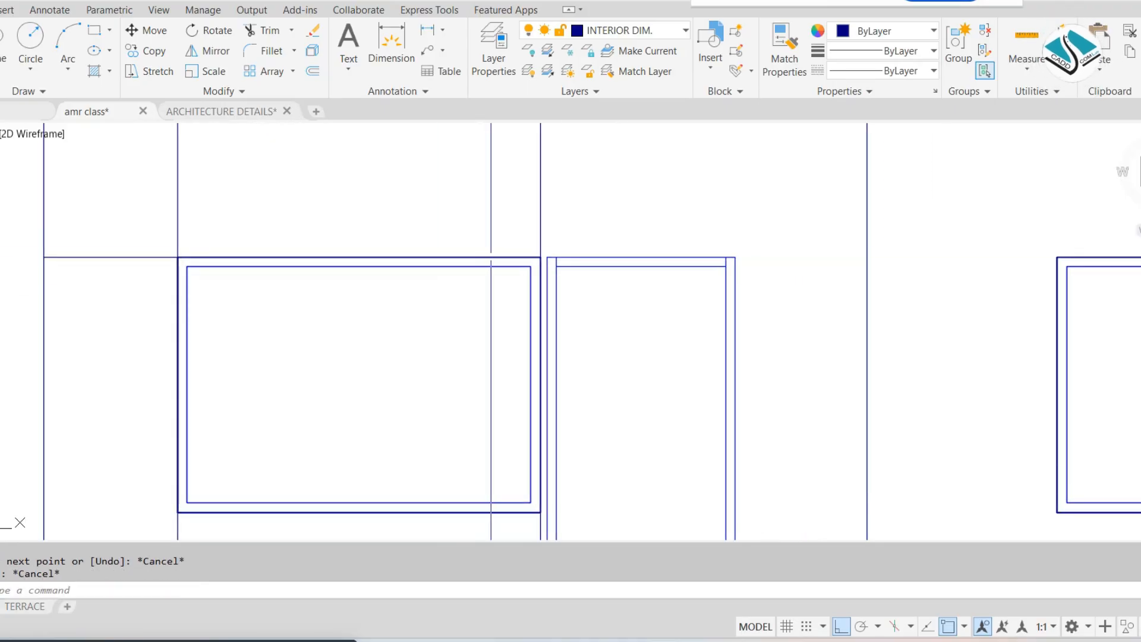
type("l")
key("Return")
left_click(540, 258)
key("Escape")
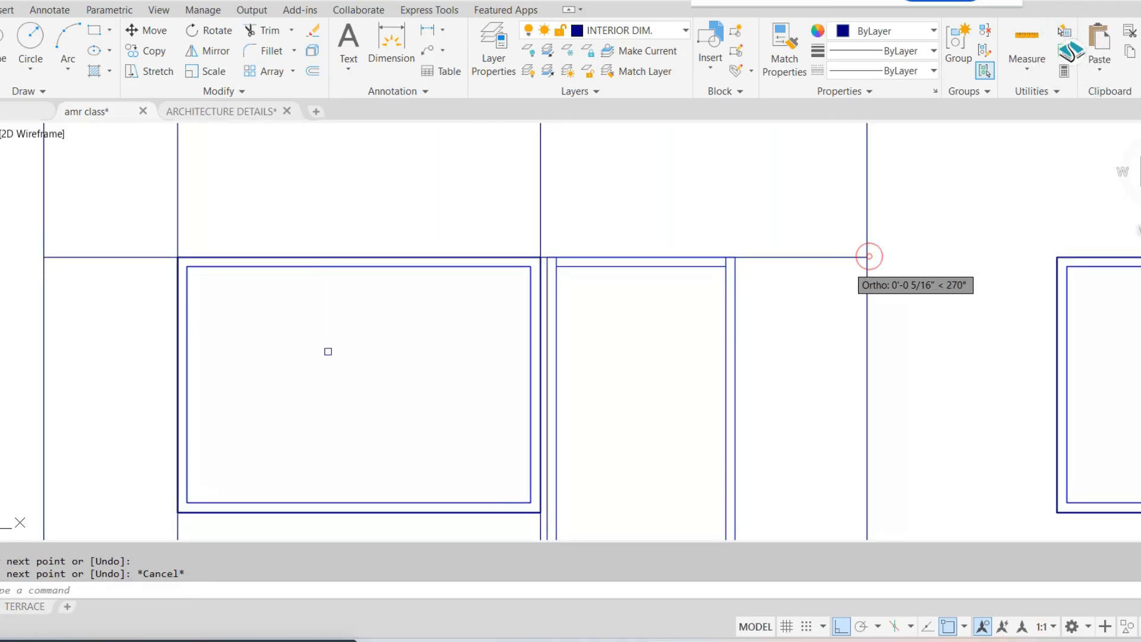
Draw horizontal lines from the middle window's two bottom corners out to the vertical bay lines on either side
middle_click_drag(195, 469, 415, 342)
type("l")
key("Return")
left_click(398, 384)
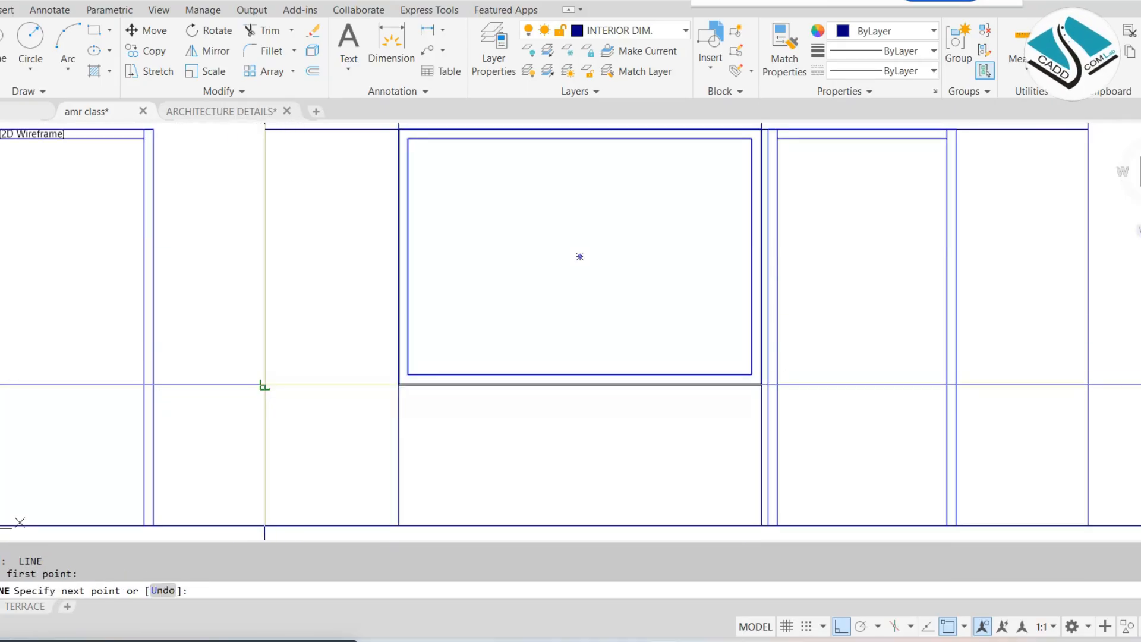
key("Escape")
middle_click_drag(265, 384, 70, 373)
type("l")
key("Return")
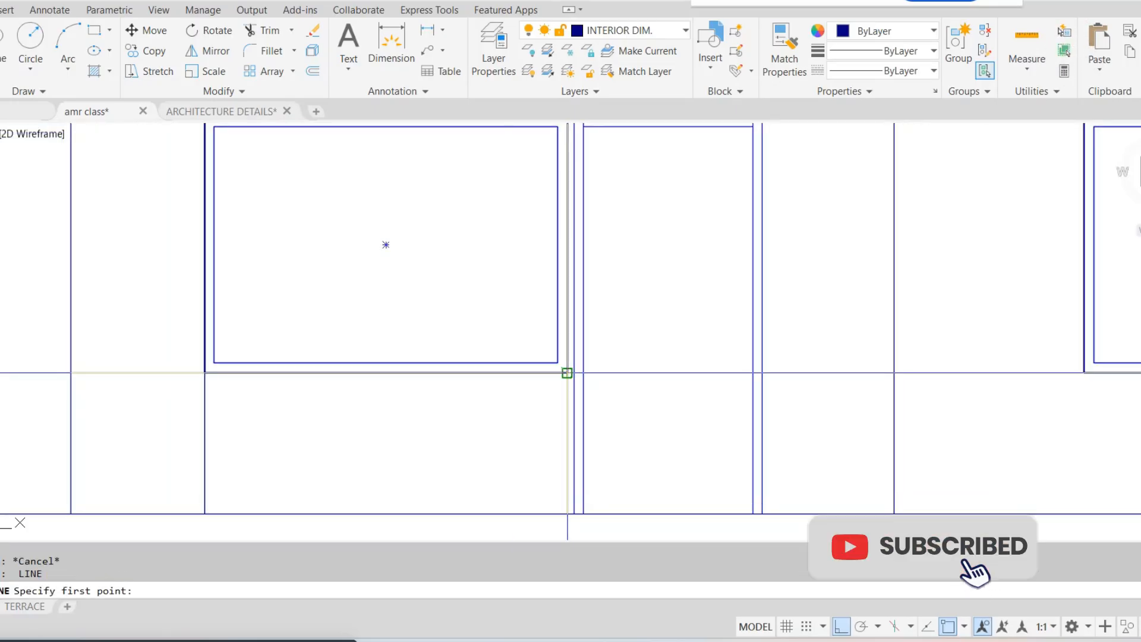
left_click(567, 374)
left_click(892, 374)
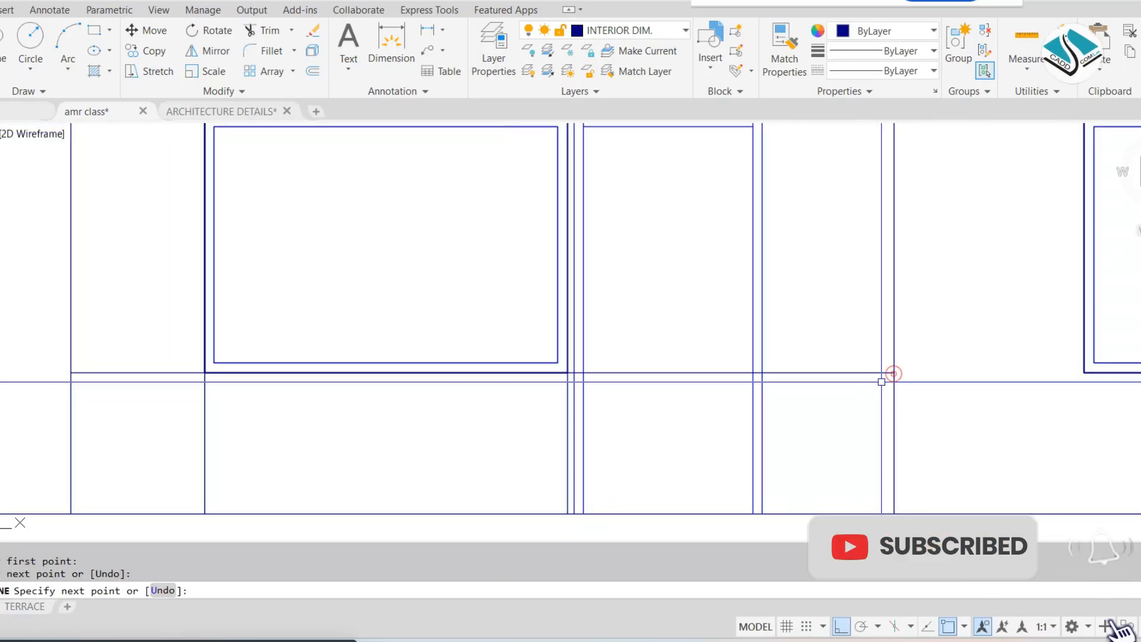
key("Escape")
key("Escape")
Trim the sill-level line where it crosses the adjacent door frame and erase the leftover piece inside the doorway
scroll(775, 357, "up", 6)
type("tr")
key("Return")
key("Return")
left_click(720, 377)
left_click(709, 460)
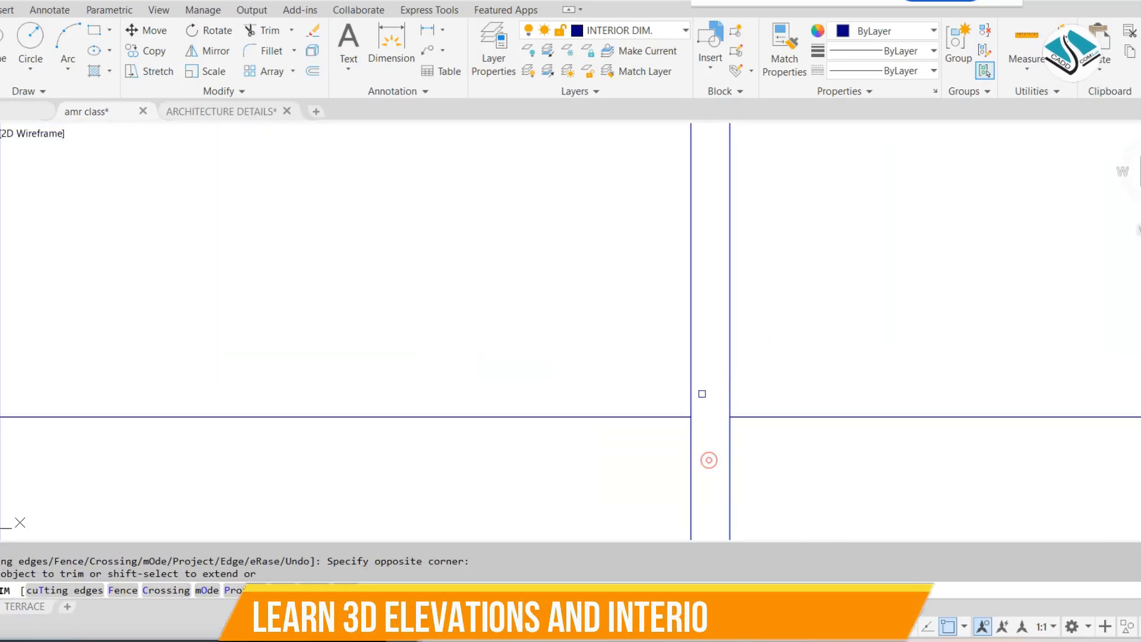
scroll(701, 392, "down", 4)
key("Escape")
left_click(572, 364)
left_click(530, 430)
type("e")
key("Return")
scroll(586, 376, "down", 8)
key("Escape")
middle_click_drag(520, 323, 527, 331)
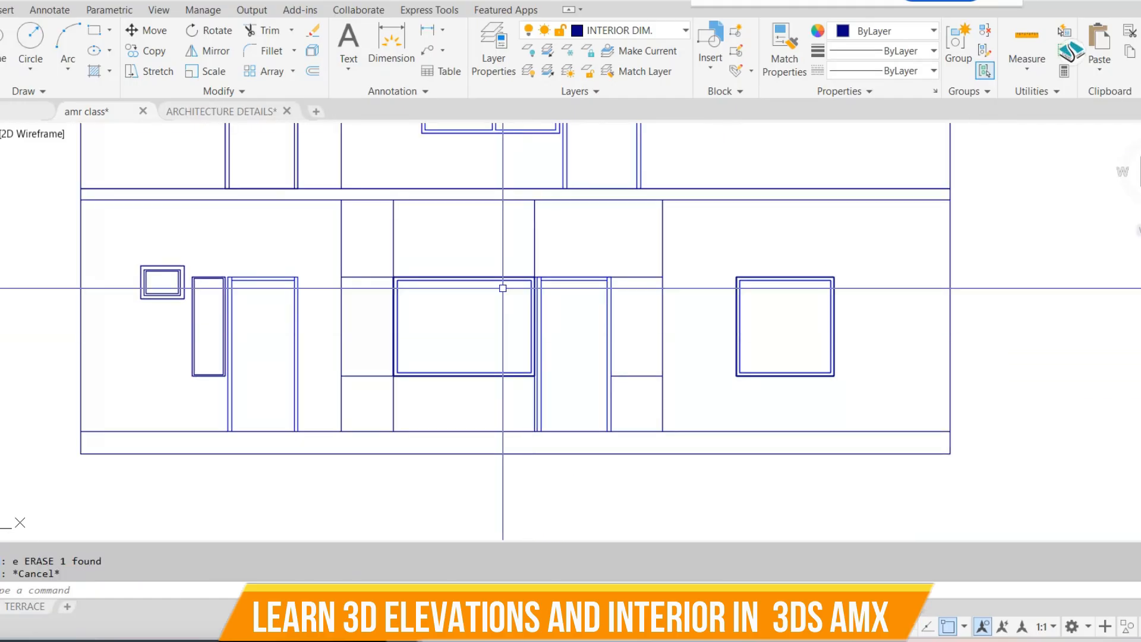
Draw a vertical line from the door frame's top right corner up to the floor line above
scroll(502, 287, "up", 3)
type("l")
key("Return")
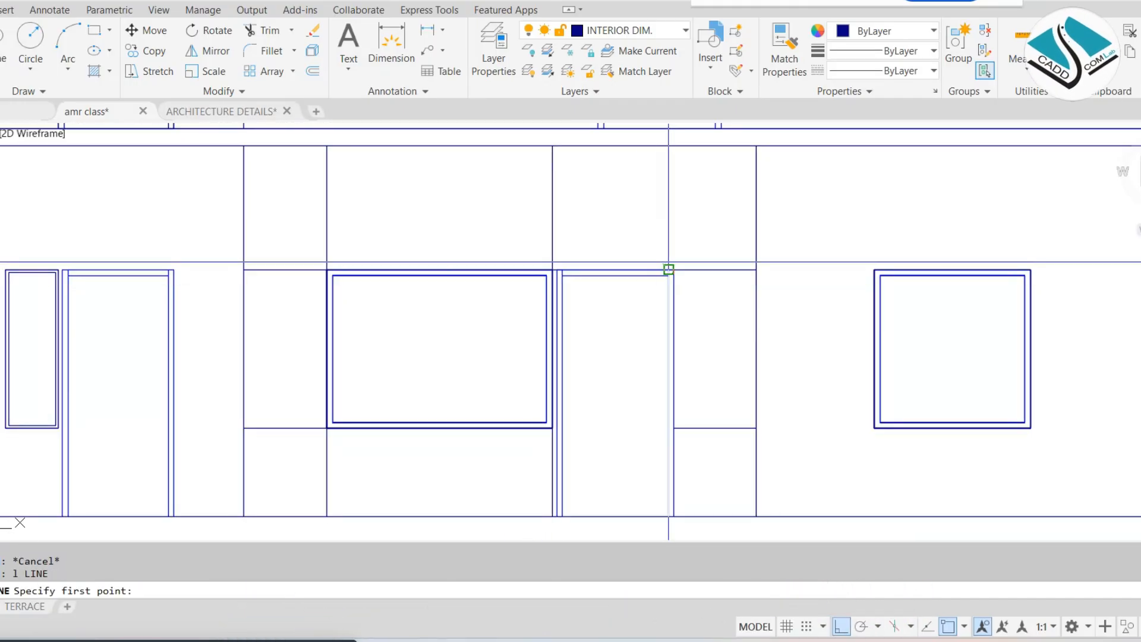
left_click(674, 269)
left_click(675, 145)
key("Escape")
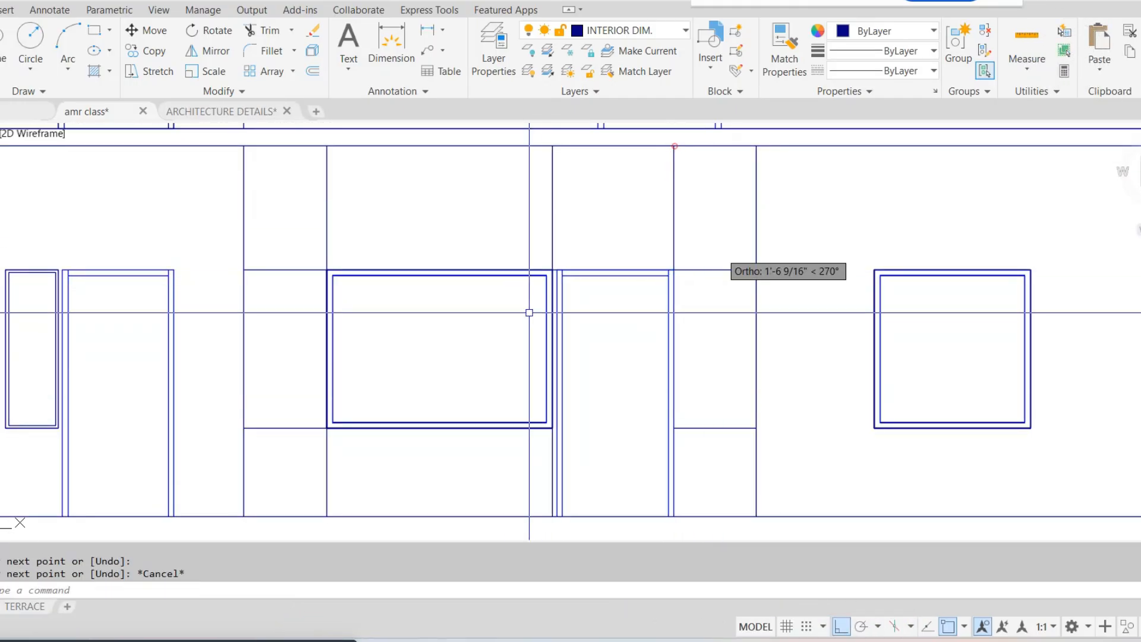
scroll(605, 345, "down", 2)
mouse_move(597, 350)
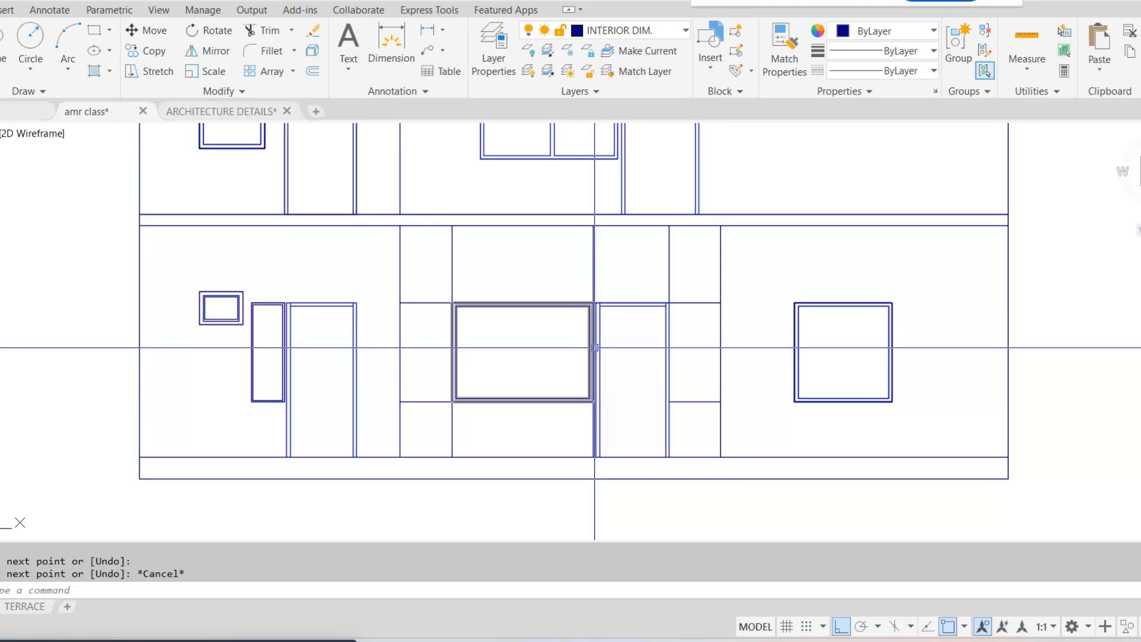
type("o")
key("Return")
type("0.2")
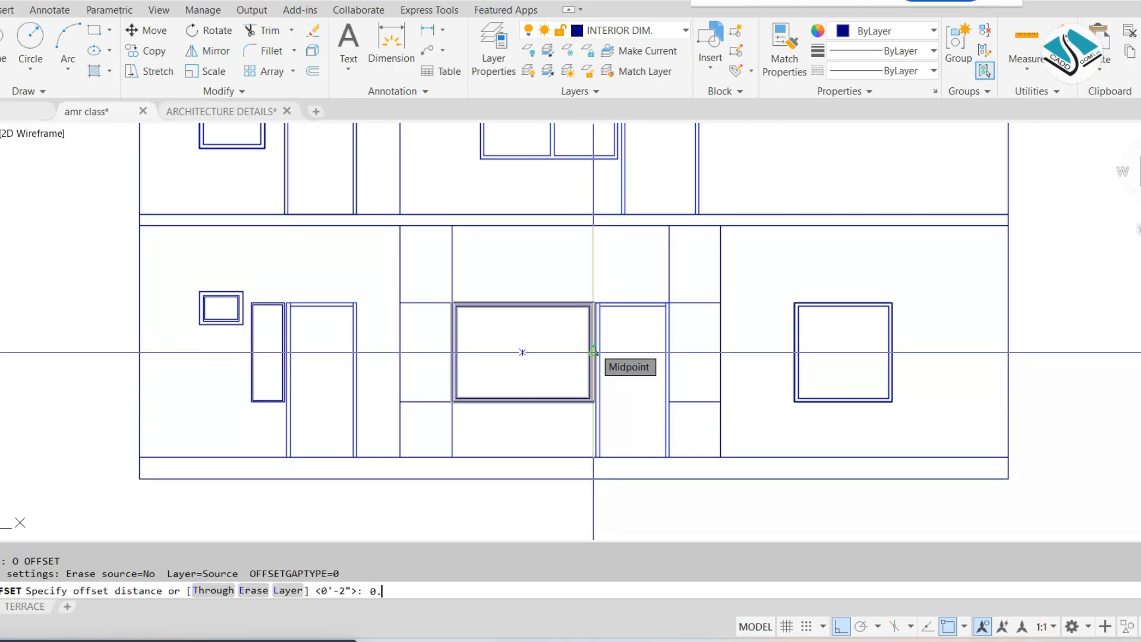
key("Return")
scroll(415, 243, "up", 5)
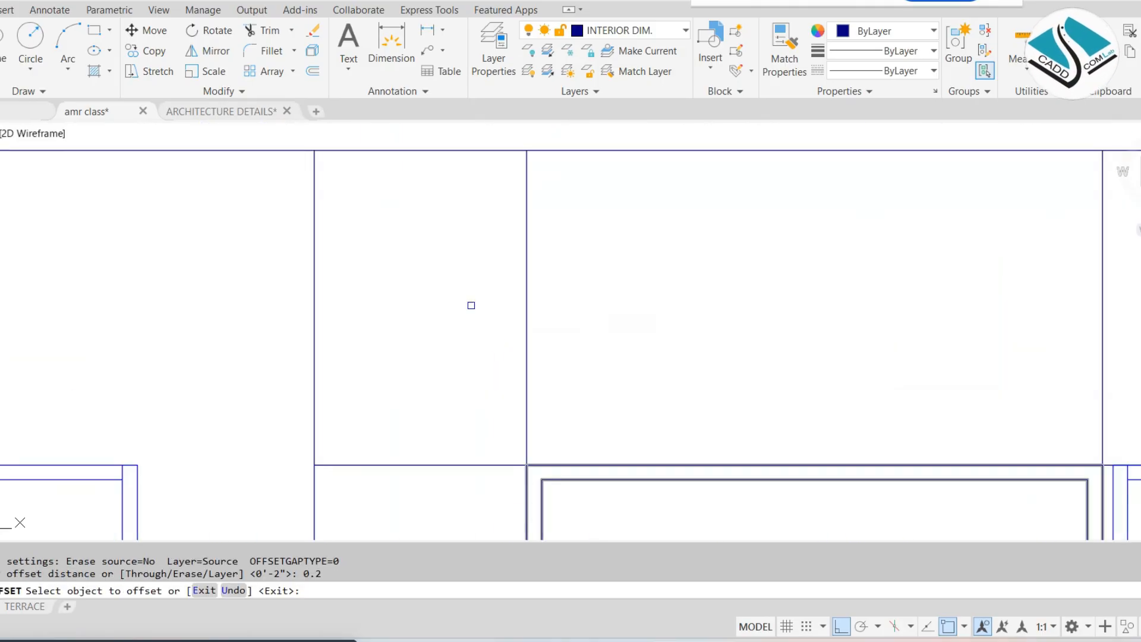
left_click(527, 402)
left_click(505, 410)
key("ctrl+z")
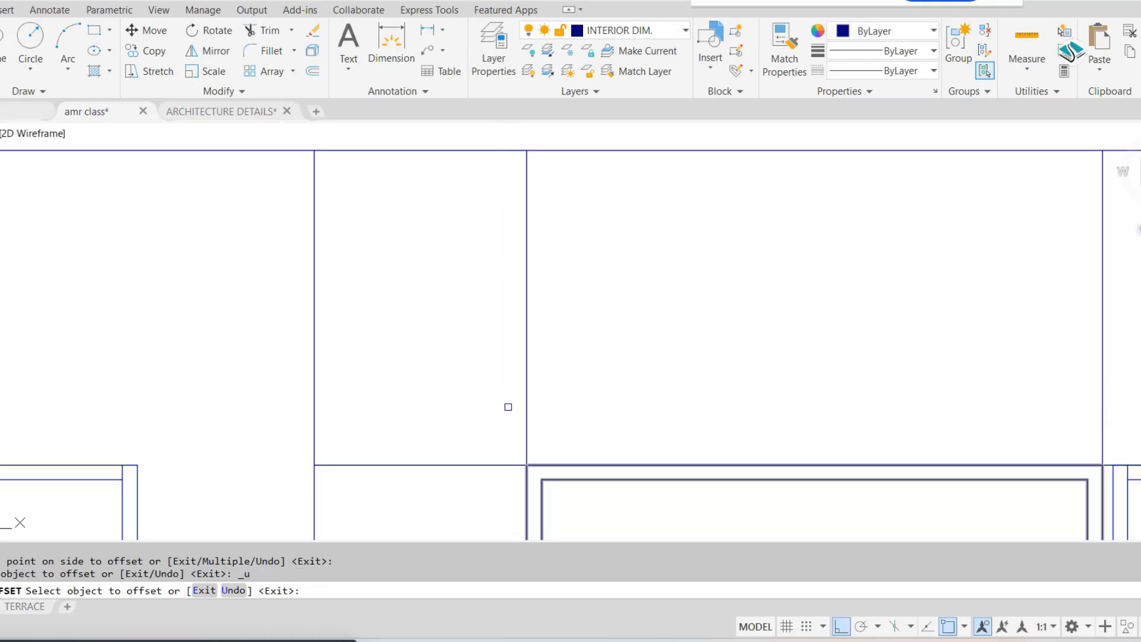
key("Escape")
Offset by 0.4 the vertical line above the window's left corner outward and the adjoining head-level line upward
type("o")
key("Return")
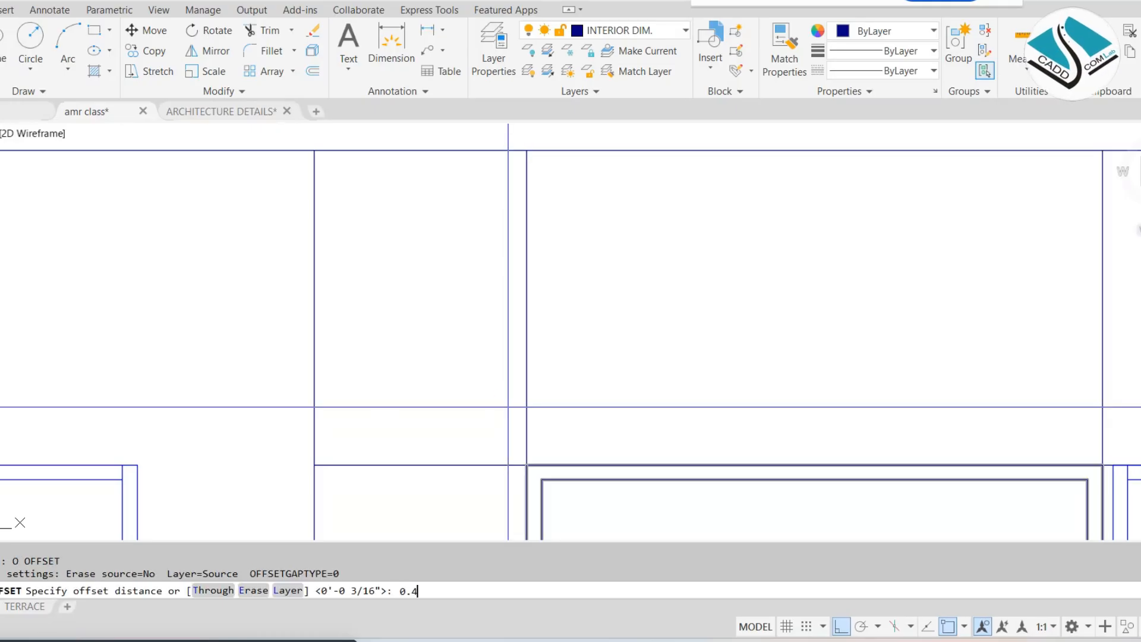
key("Return")
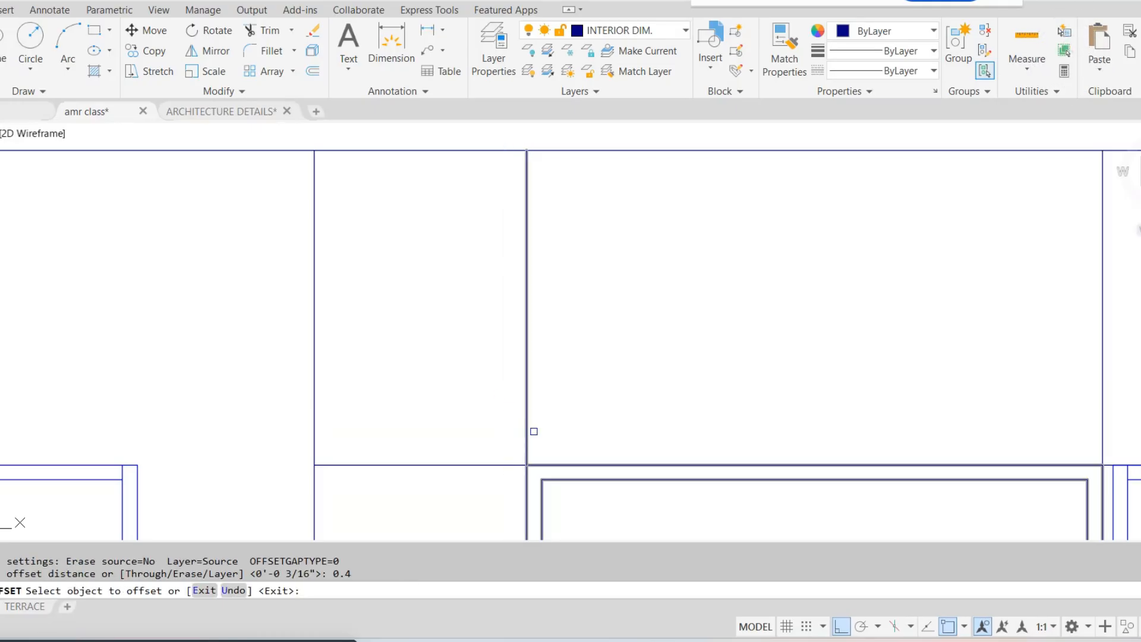
left_click(526, 432)
left_click(502, 425)
scroll(502, 426, "down", 2)
middle_click_drag(515, 439, 512, 304)
scroll(496, 327, "up", 5)
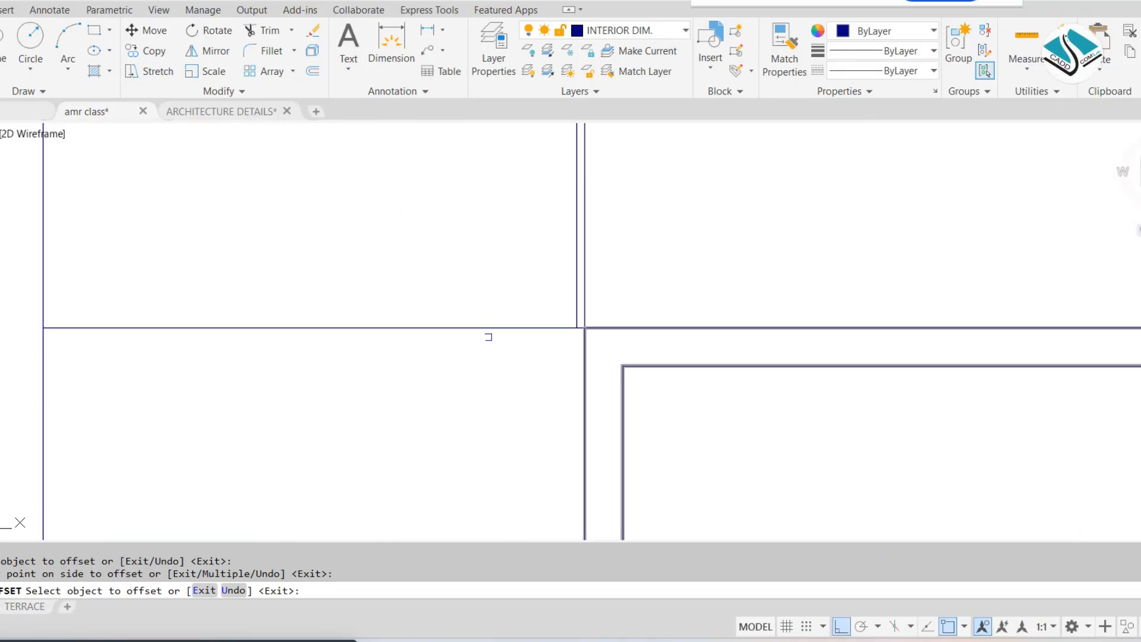
left_click(468, 328)
left_click(475, 281)
scroll(476, 281, "down", 3)
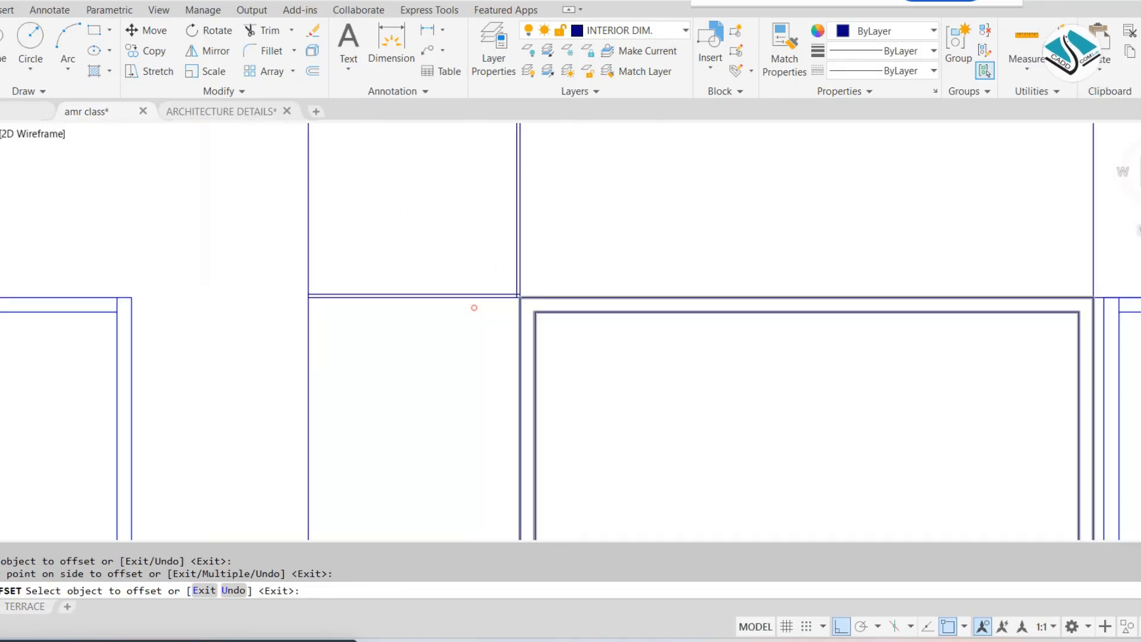
Offset the vertical lines by 0.4 at the window's right edge, rightward above the window and leftward below it
mouse_move(791, 308)
middle_mouse_down()
mouse_move(741, 303)
mouse_move(695, 342)
middle_mouse_up()
scroll(771, 312, "up", 3)
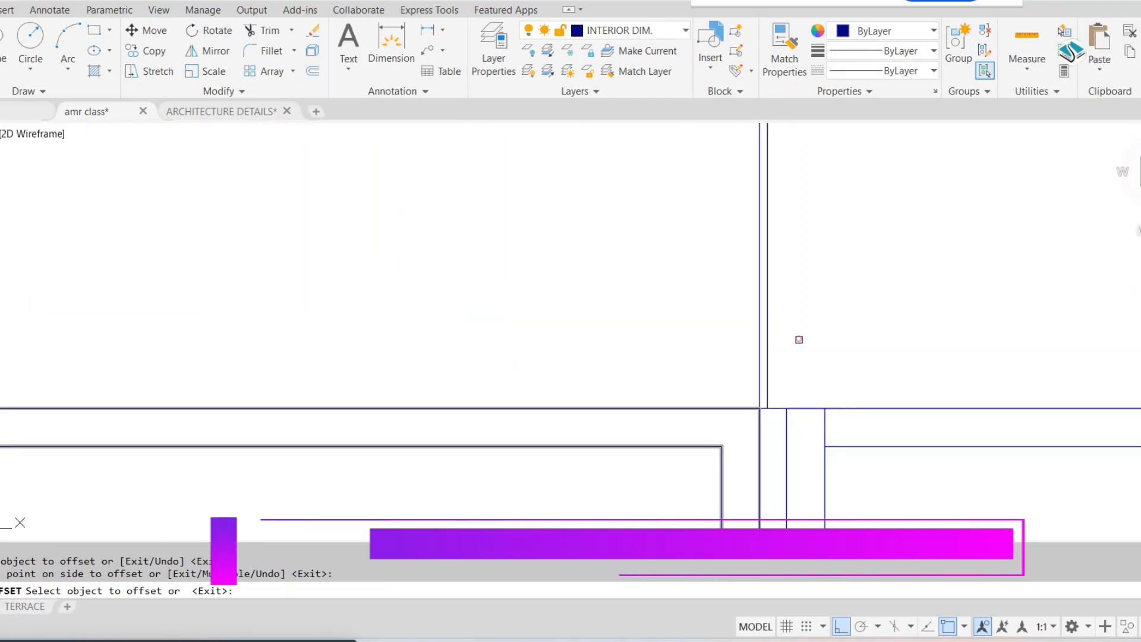
scroll(796, 339, "down", 3)
mouse_move(725, 419)
middle_mouse_down()
mouse_move(737, 477)
mouse_move(732, 251)
middle_mouse_up()
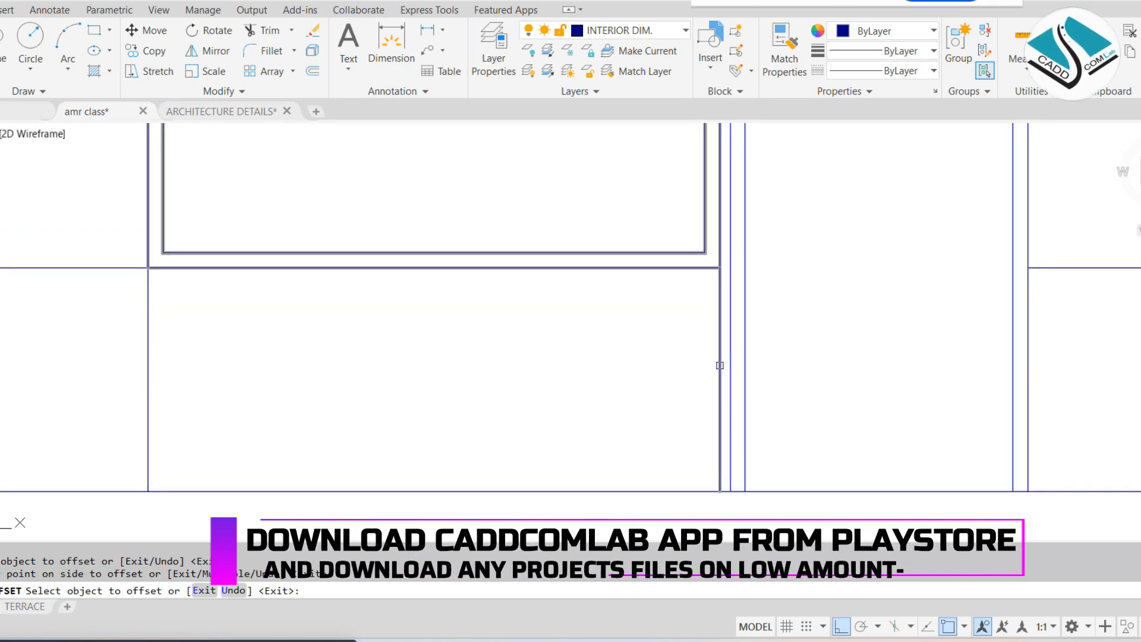
middle_click_drag(262, 346, 429, 353)
Offset by 0.4 the sill-level line beside the window's left side downward and the vertical line below its left corner outward
left_click(246, 277)
left_click(247, 316)
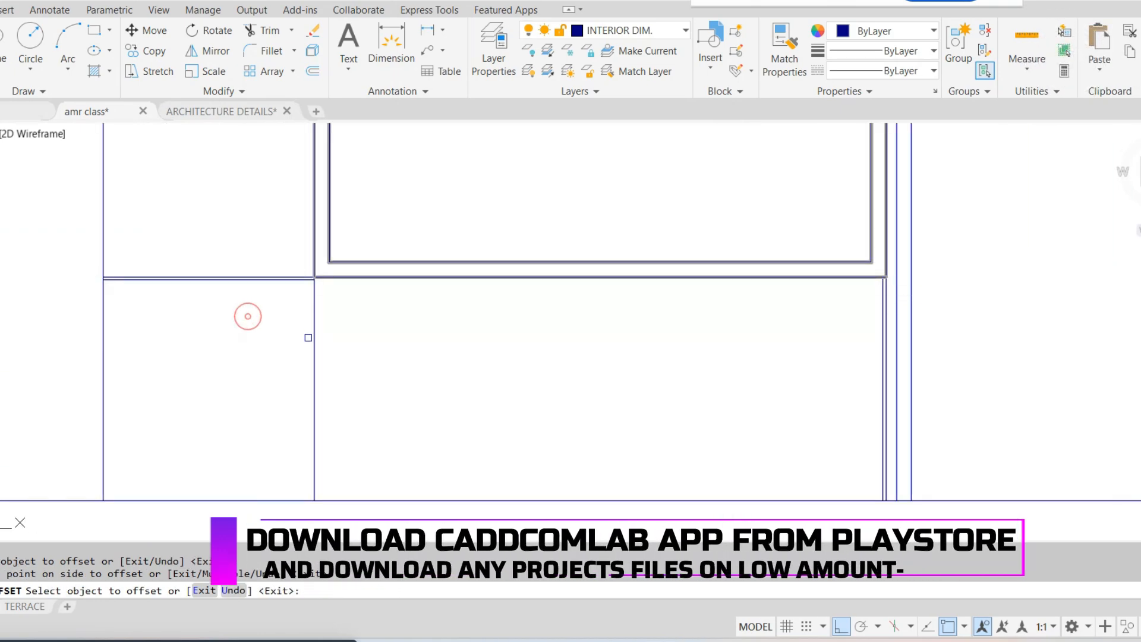
left_click(314, 355)
left_click(273, 357)
scroll(474, 372, "down", 3)
scroll(680, 222, "up", 6)
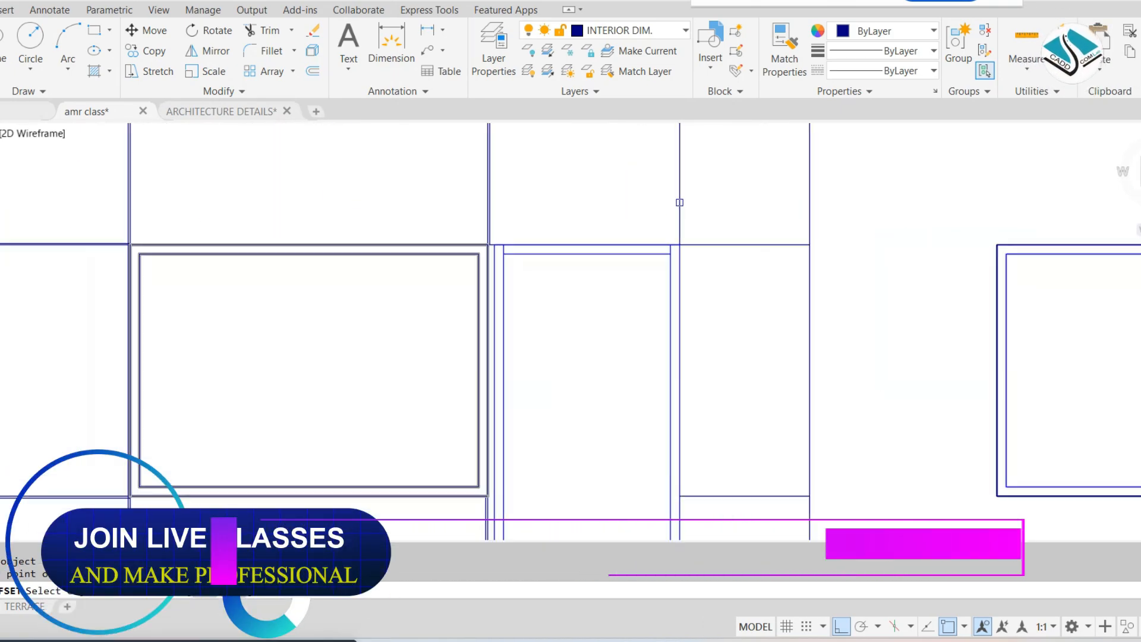
Offset by 0.4 the vertical line above the door's right corner rightward and the head-level line over the door upward
left_click(682, 221)
left_click(743, 267)
scroll(744, 247, "down", 3)
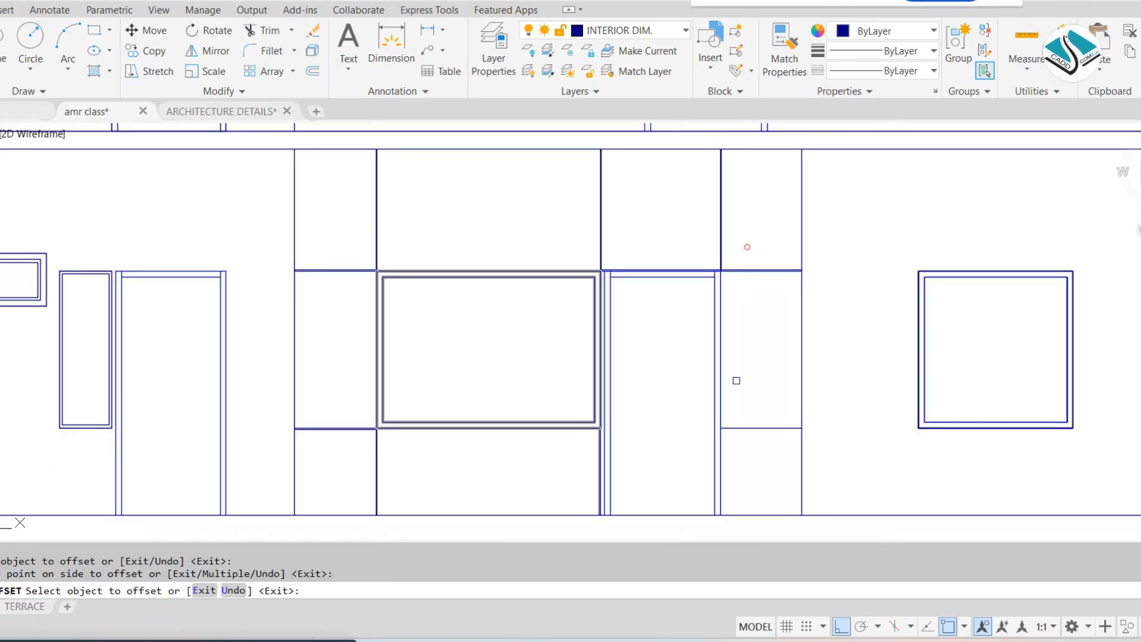
Offset by 0.4 the sill-level line right of the door downward and the two vertical lines bounding that panel inward
scroll(708, 280, "up", 5)
left_click(742, 265)
left_click(748, 320)
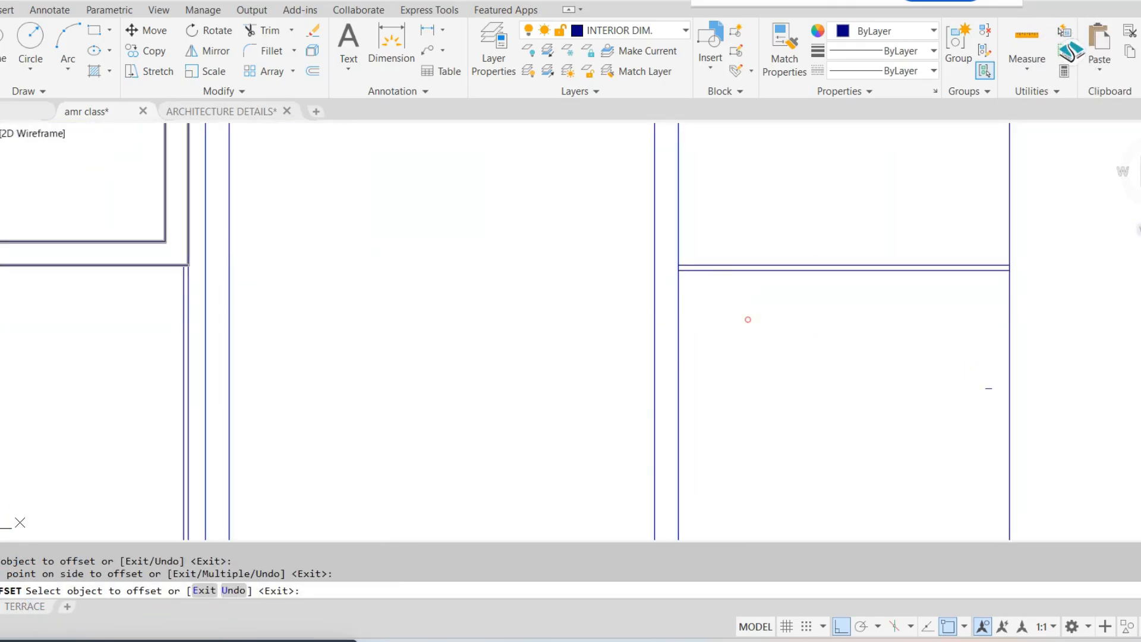
left_click(1009, 414)
left_click(963, 420)
scroll(695, 416, "down", 3)
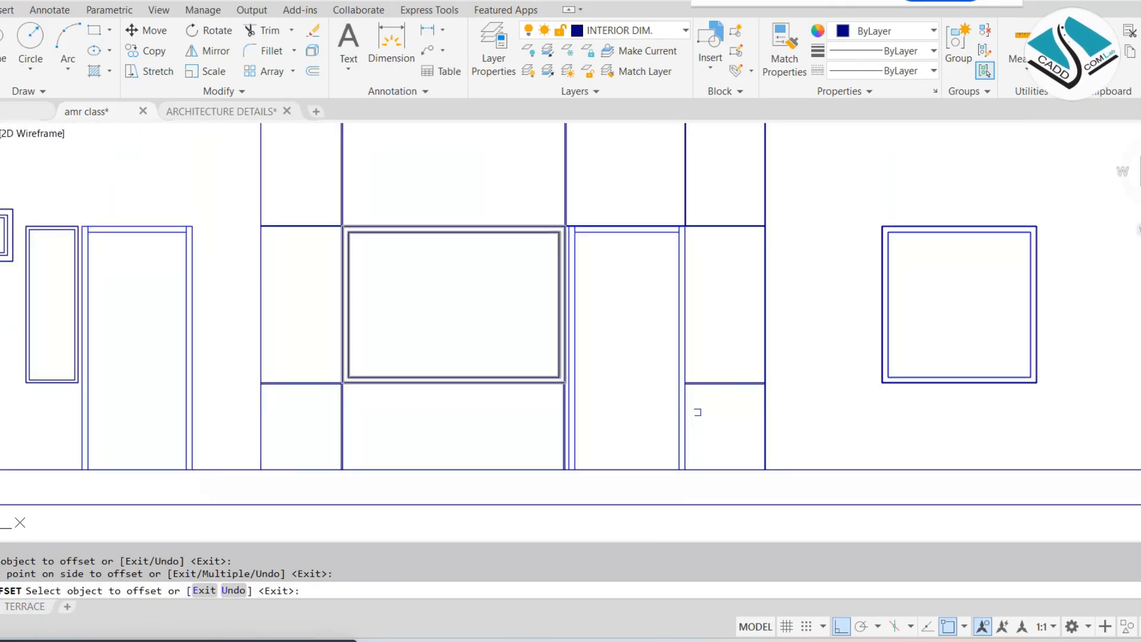
scroll(690, 419, "up", 2)
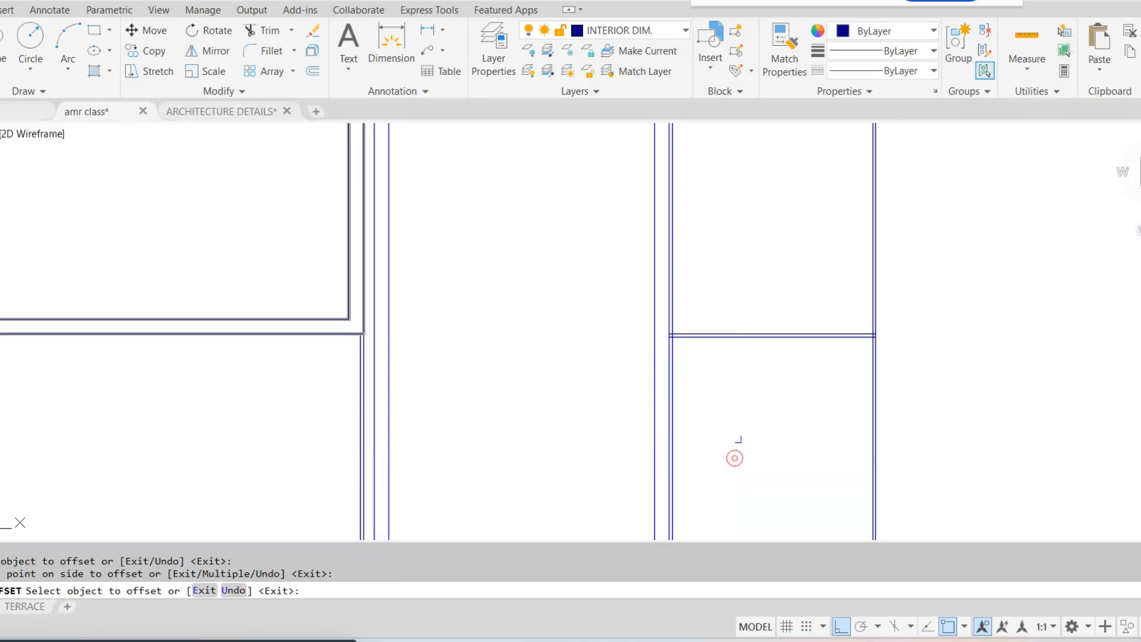
key("Escape")
scroll(713, 345, "down", 5)
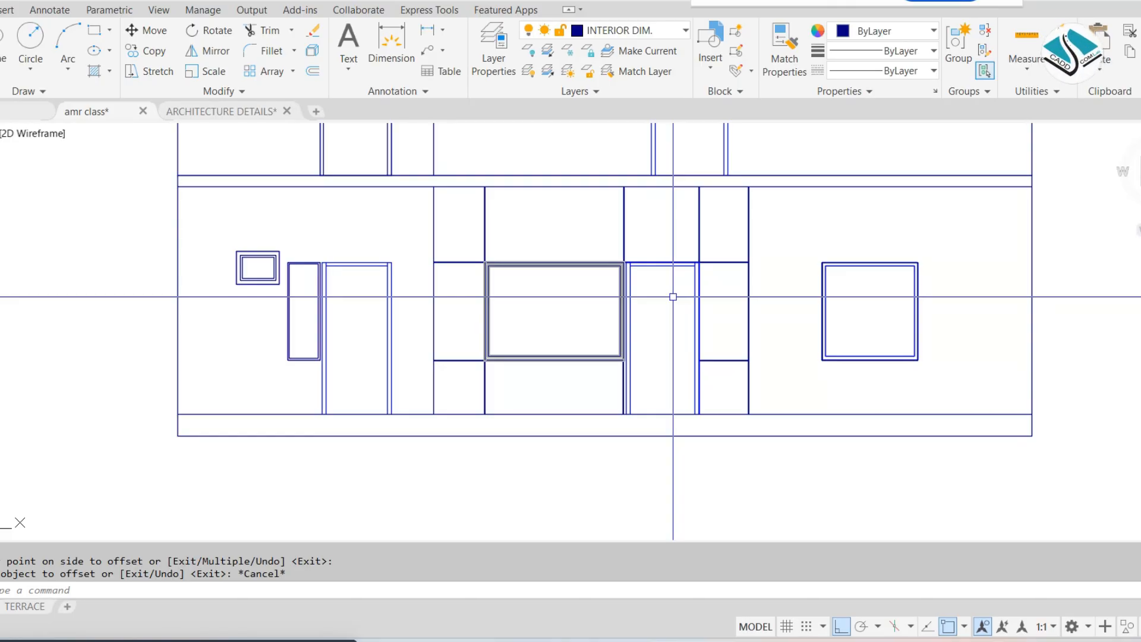
key("Escape")
Change the colour of the paired vertical groove lines above both window corners to light orange
scroll(632, 234, "up", 5)
left_click(640, 201)
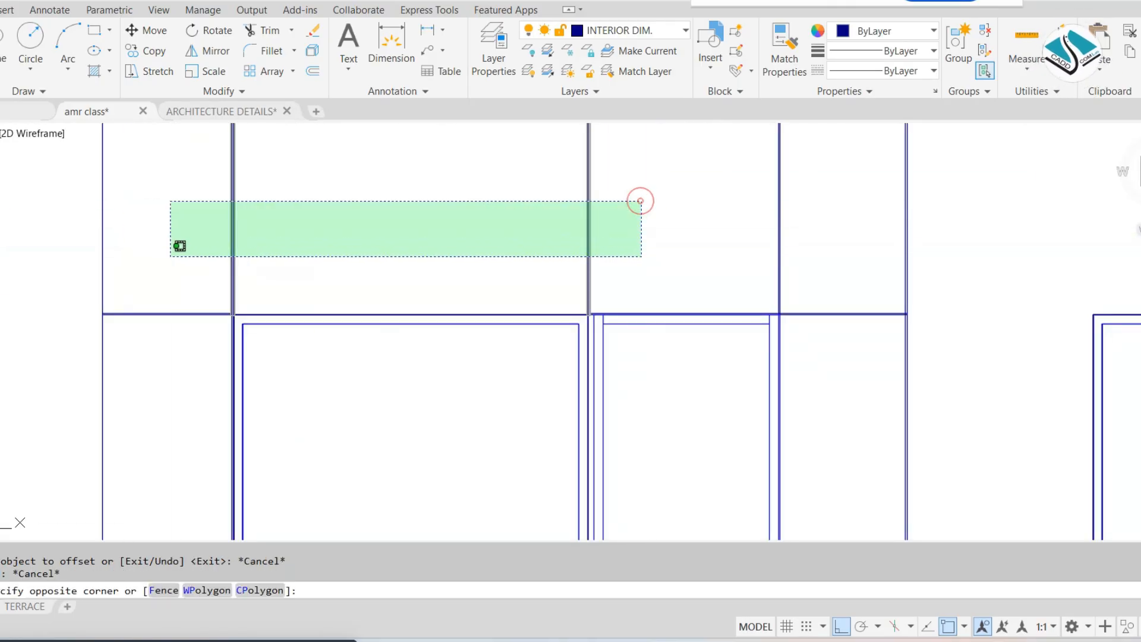
left_click(179, 246)
left_click(879, 31)
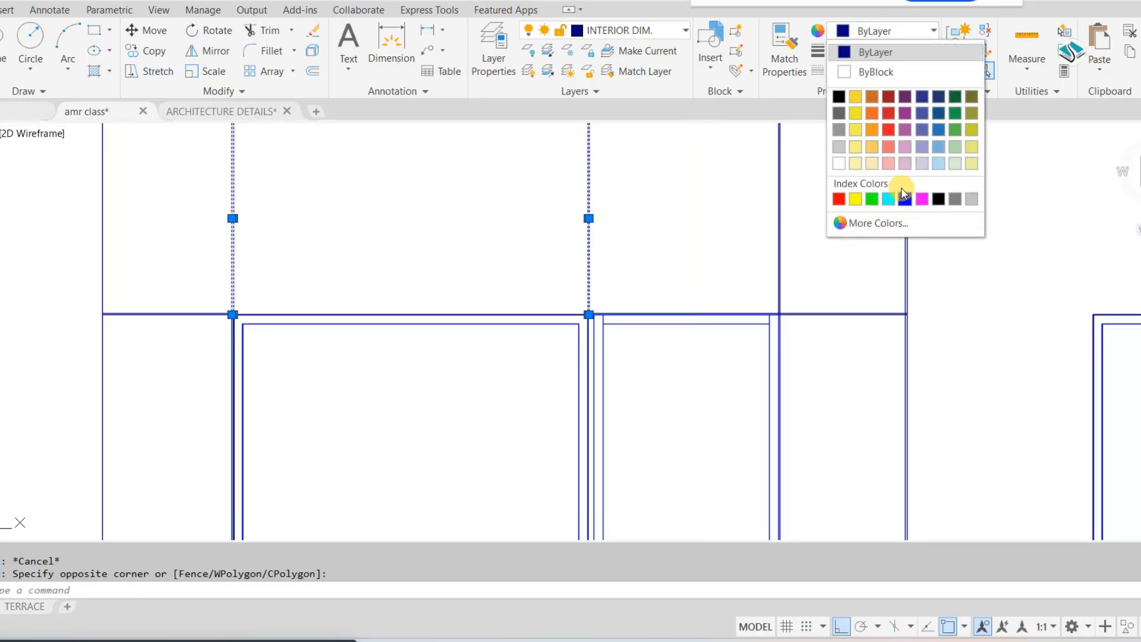
left_click(874, 148)
key("Escape")
key("Escape")
scroll(674, 221, "down", 3)
scroll(659, 215, "up", 3)
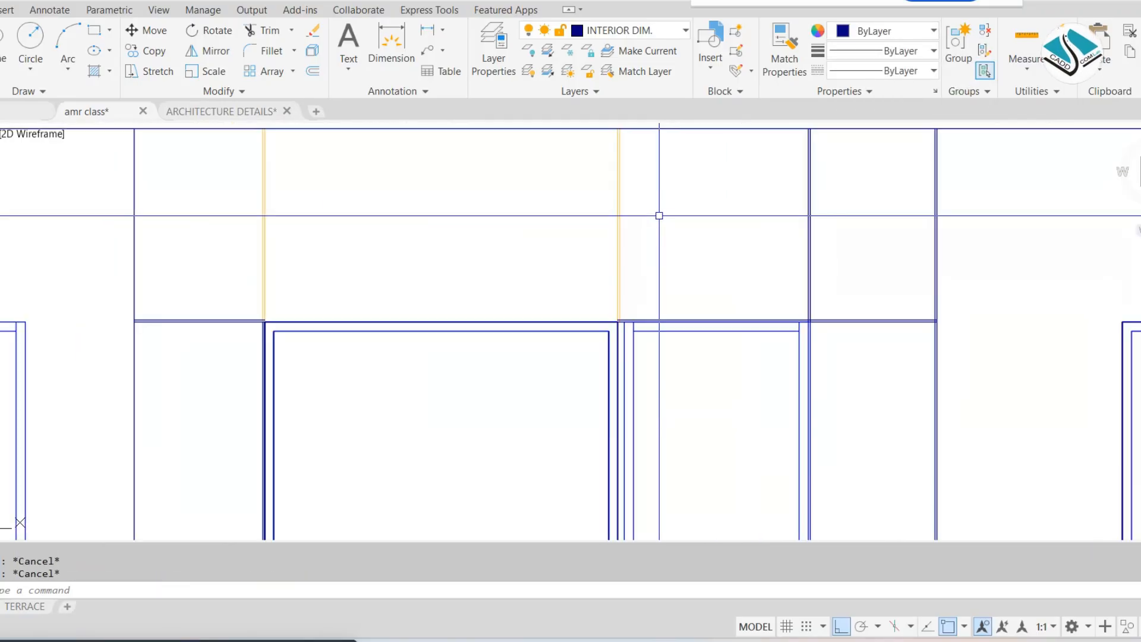
Match the orange groove properties onto the head-level lines over and beside the door and the vertical lines above it
type("ma")
key("Return")
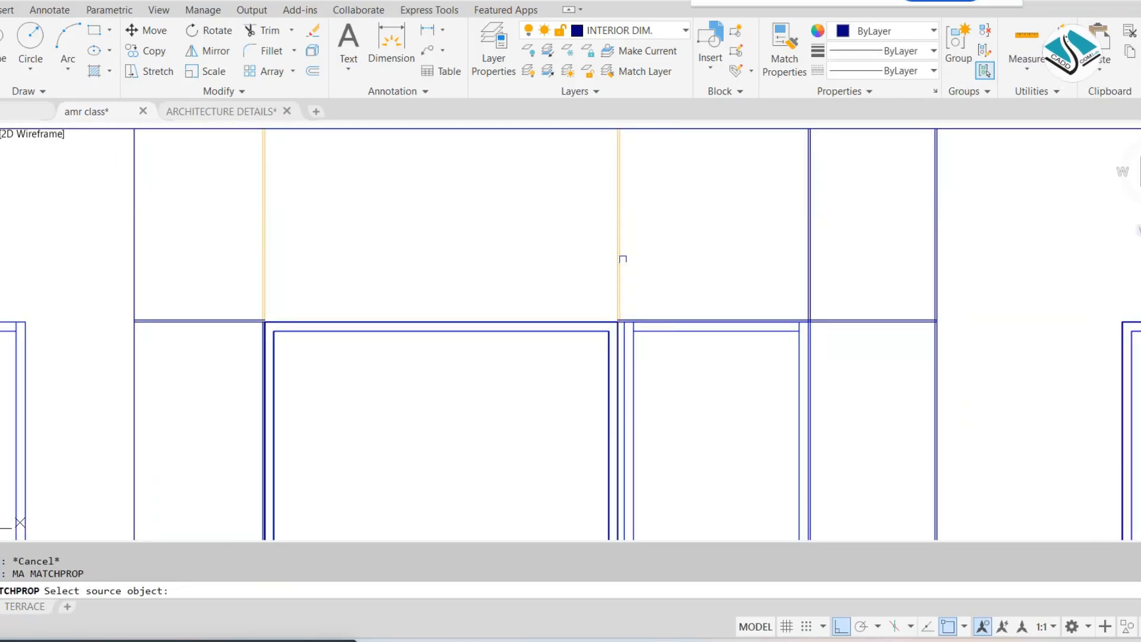
left_click(616, 270)
left_click(862, 262)
left_click(773, 277)
left_click(860, 272)
left_click(858, 366)
scroll(458, 287, "down", 3)
scroll(238, 327, "up", 3)
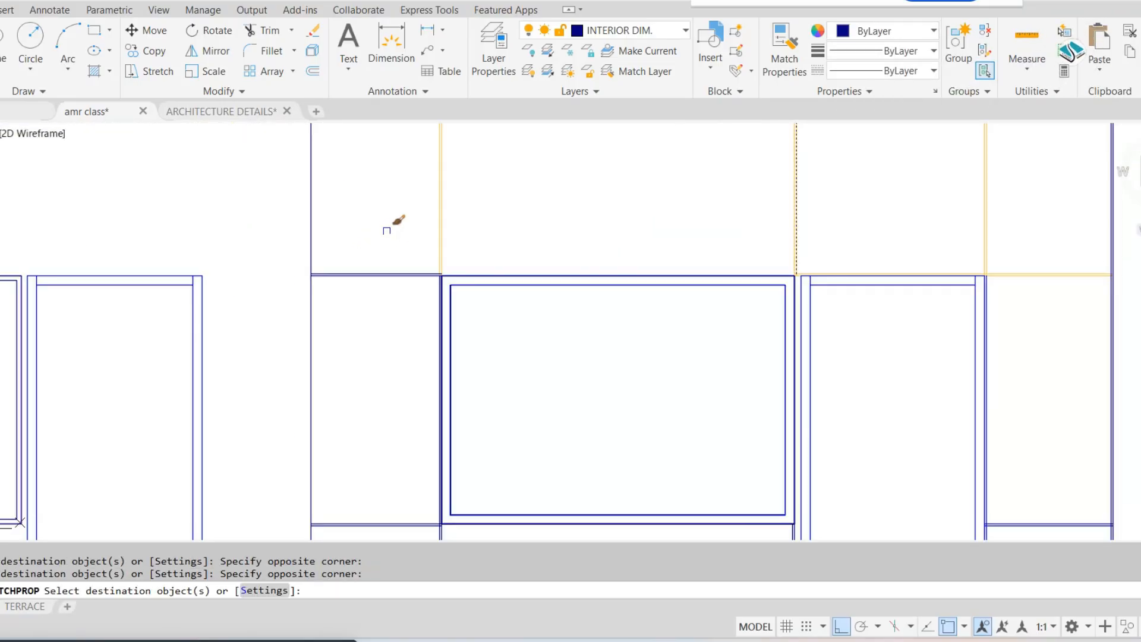
Match the orange groove properties onto the sill-level lines left of the window and the vertical pair below its left corner
left_click(387, 231)
middle_click_drag(385, 452, 388, 282)
left_click(390, 448)
left_click(473, 416)
left_click(384, 438)
left_click(412, 315)
left_click(370, 391)
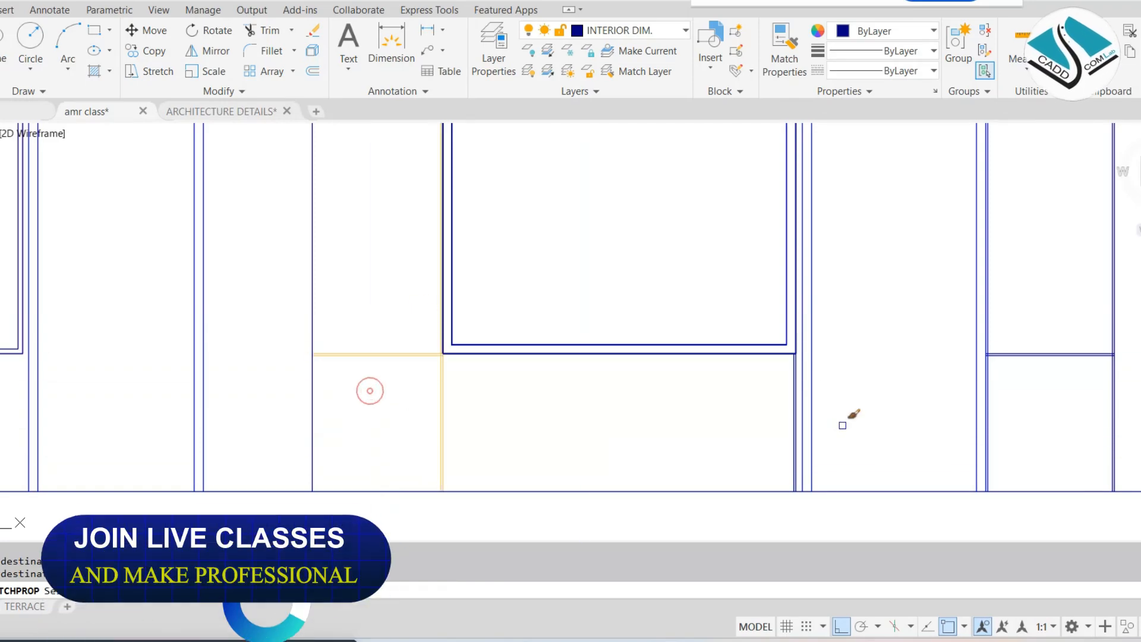
Match the orange groove properties onto the vertical pair below the window's right corner and the remaining lines right of the door
scroll(782, 411, "up", 6)
left_click(853, 379)
left_click(713, 403)
scroll(743, 401, "down", 4)
middle_click_drag(1057, 356, 790, 374)
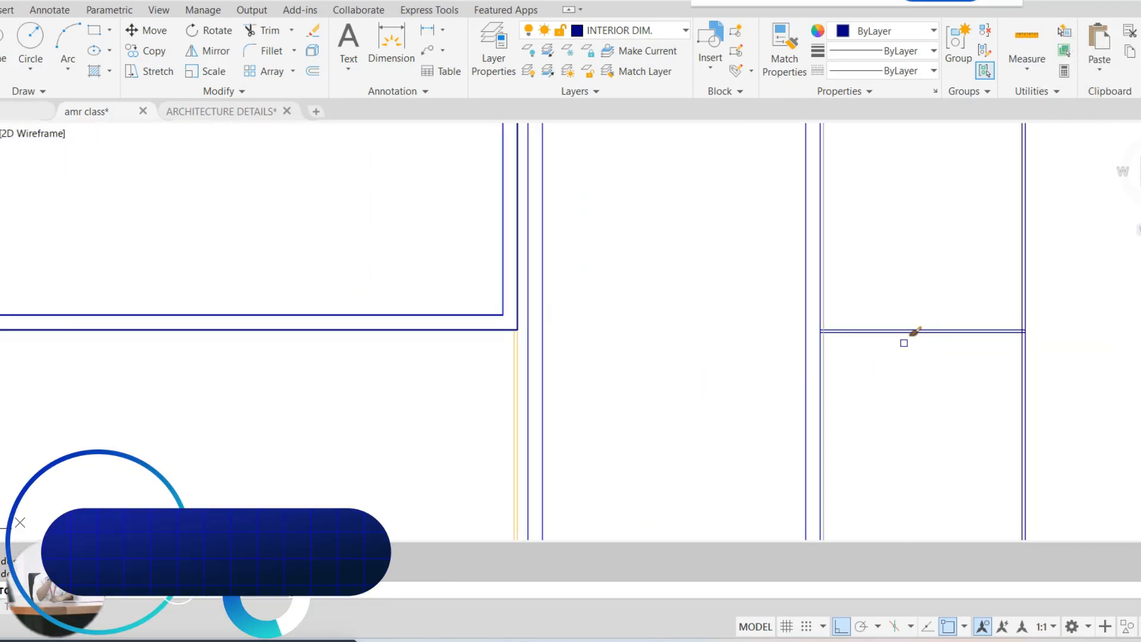
left_click(905, 344)
left_click(885, 317)
left_click(1098, 319)
left_click(956, 359)
scroll(848, 347, "down", 4)
key("Escape")
key("Escape")
middle_click_drag(908, 300, 810, 374)
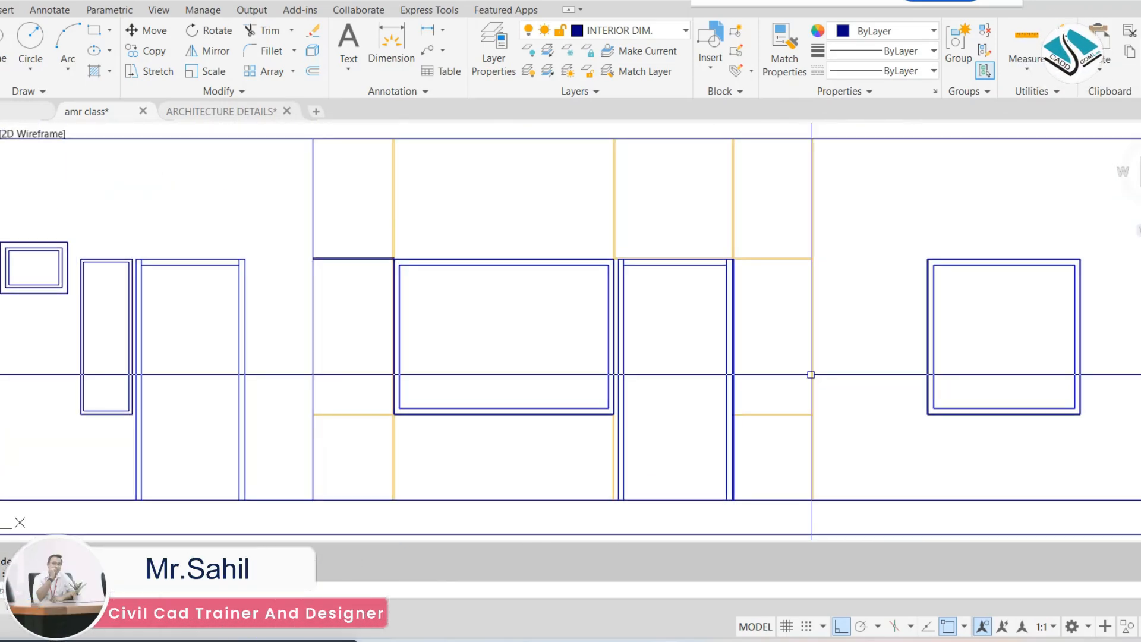
scroll(810, 374, "down", 2)
scroll(804, 315, "up", 2)
scroll(725, 314, "down", 2)
middle_click_drag(723, 313, 707, 339)
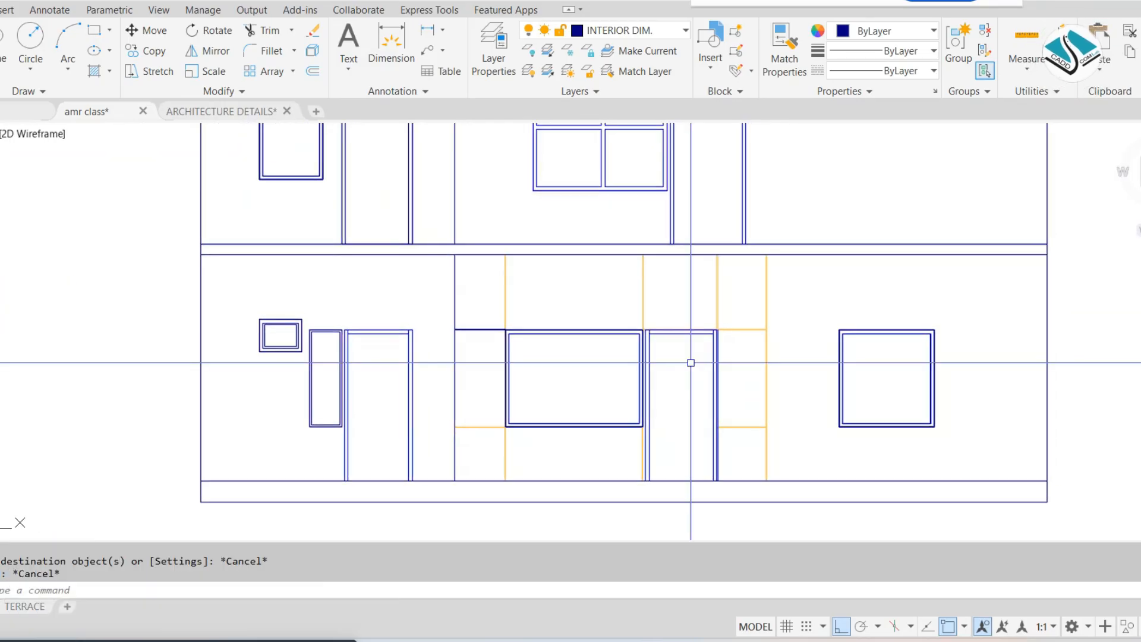
scroll(690, 362, "up", 2)
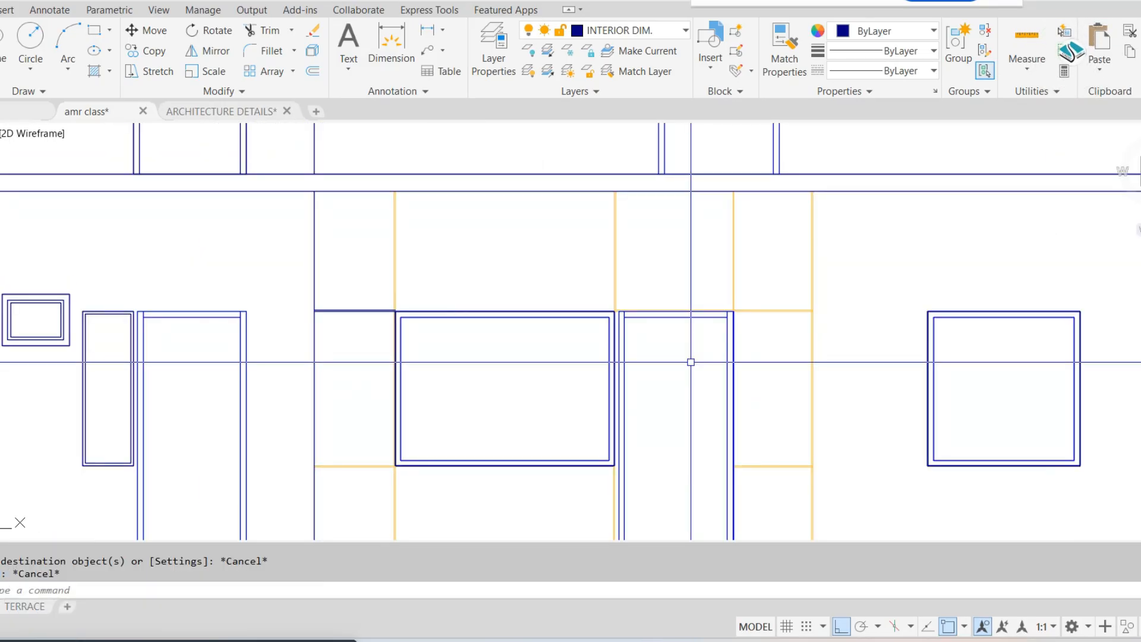
key("Escape")
Match the orange groove properties onto the remaining head-level lines left of the ground-floor window
scroll(667, 372, "down", 2)
middle_click_drag(551, 415, 535, 354)
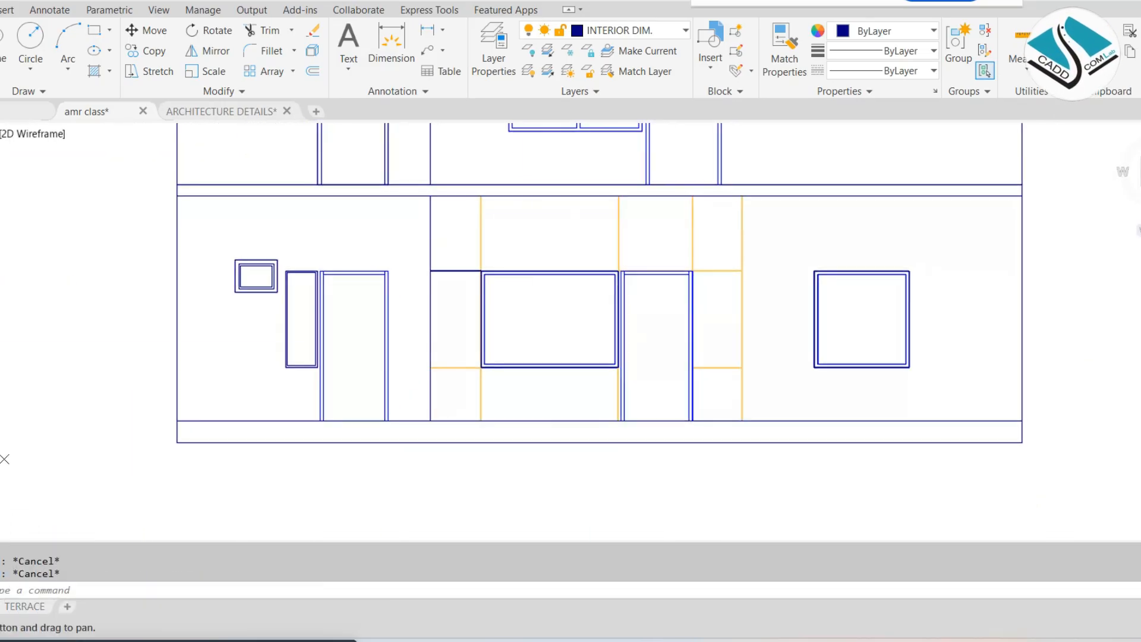
scroll(481, 281, "up", 4)
left_click(485, 223)
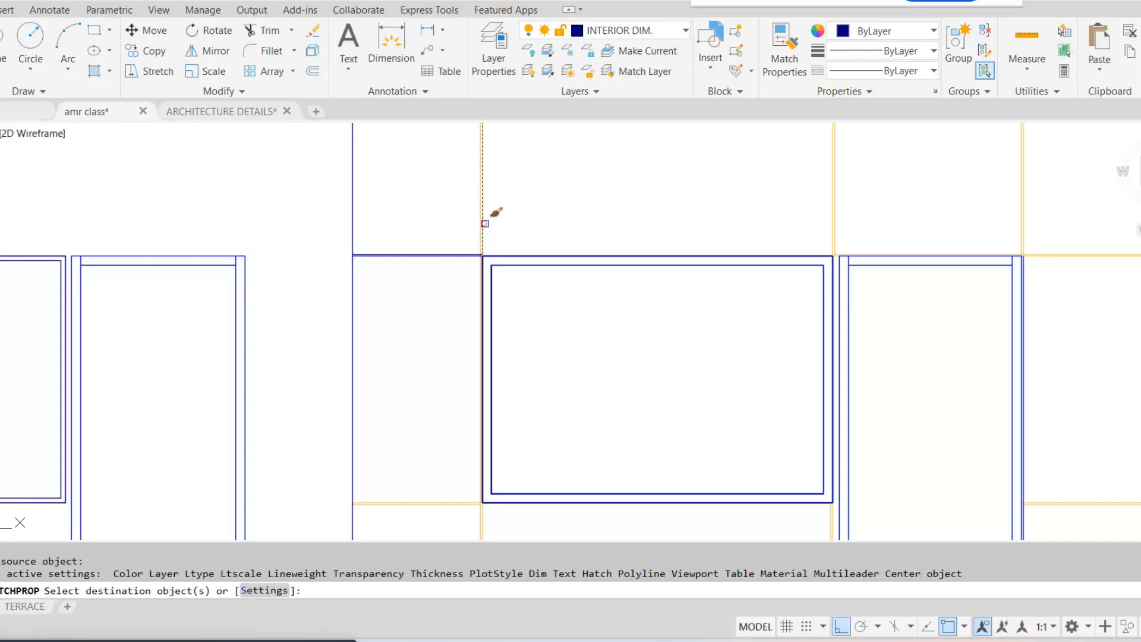
left_click(459, 227)
left_click(400, 295)
key("Escape")
Move the entire stacked elevation horizontally to the left, farther from the reference elevation sheet
scroll(545, 277, "down", 6)
mouse_move(623, 221)
middle_mouse_down()
mouse_move(594, 279)
mouse_move(425, 349)
middle_mouse_up()
scroll(595, 279, "down", 4)
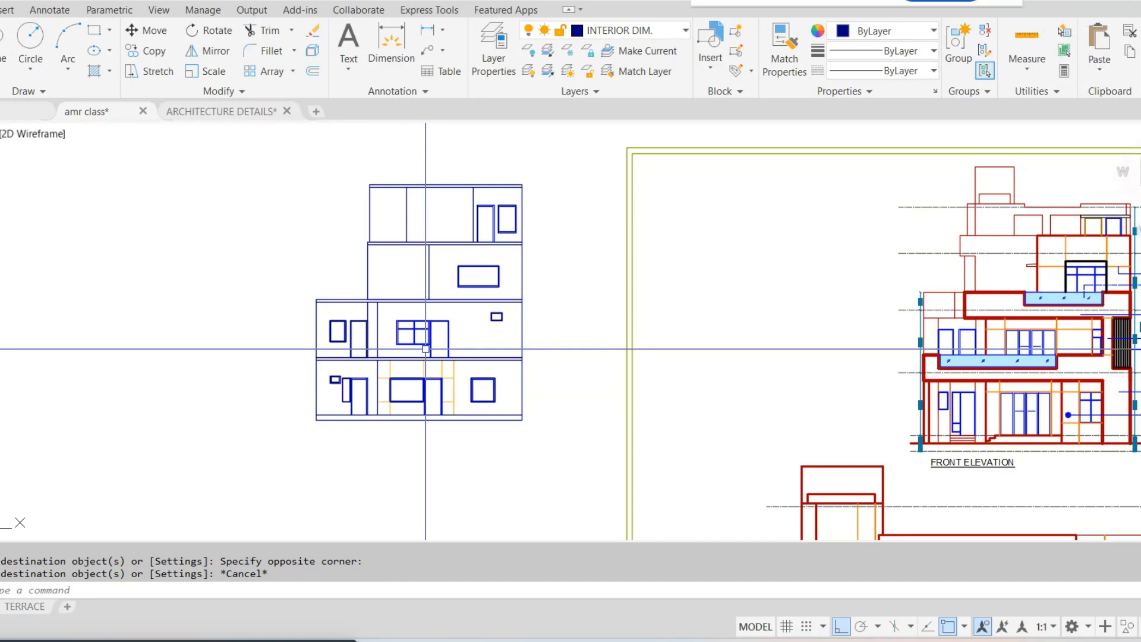
left_click(554, 163)
left_click(235, 444)
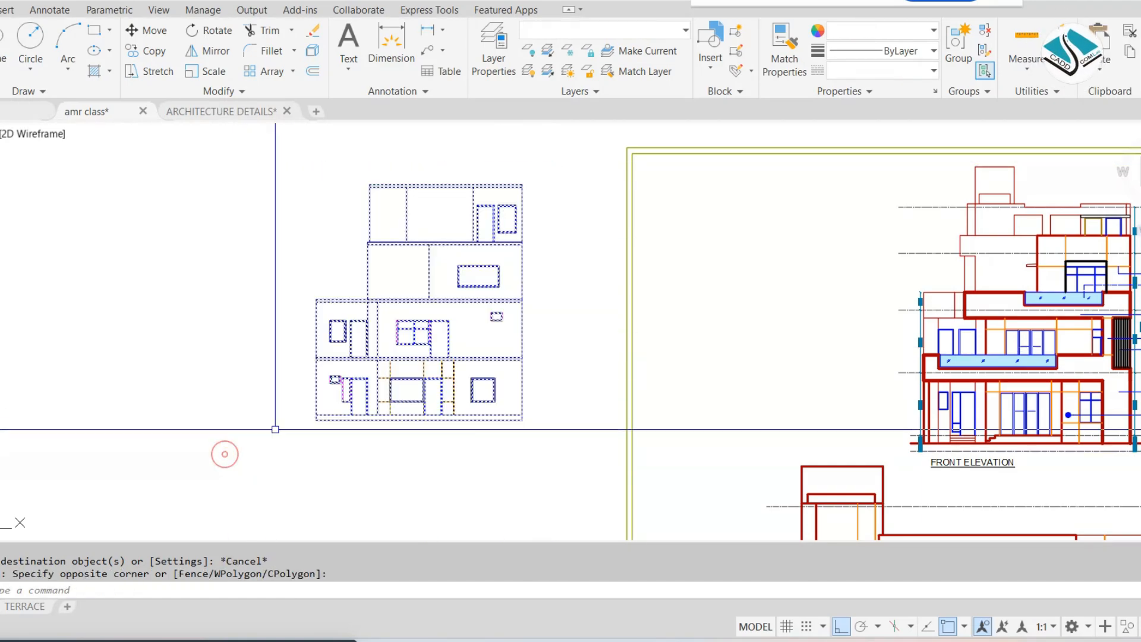
type("m")
key("space")
left_click(319, 430)
left_click(146, 430)
middle_click_drag(221, 402, 386, 377)
key("Escape")
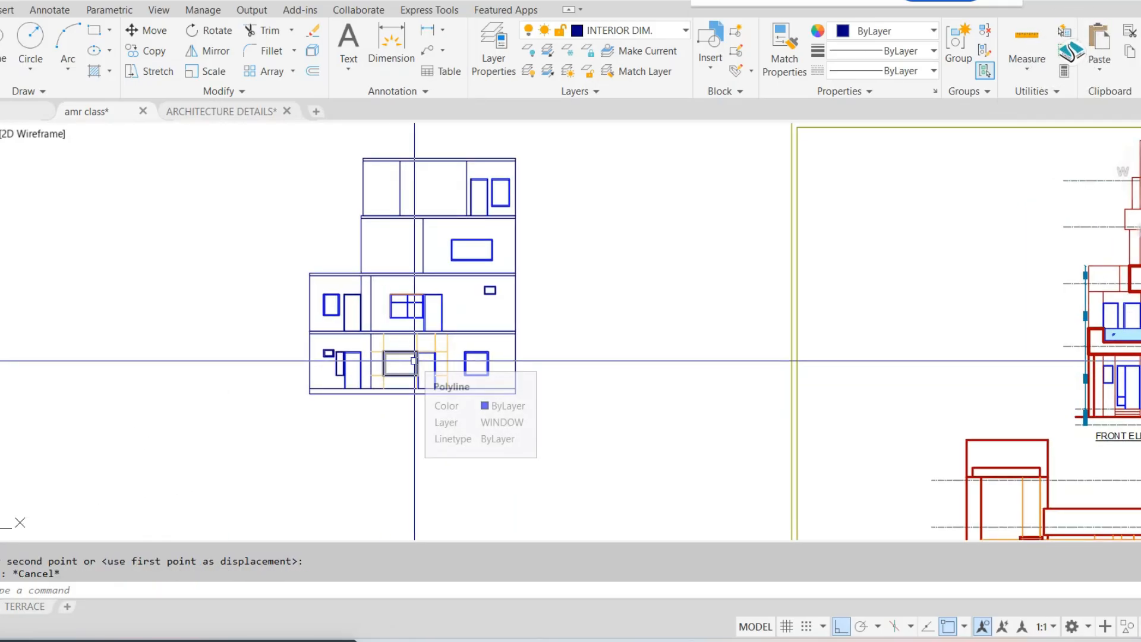
Examine the floor plan's terrace and front balcony, including its parapet wall and glass railing notes
scroll(414, 360, "down", 2)
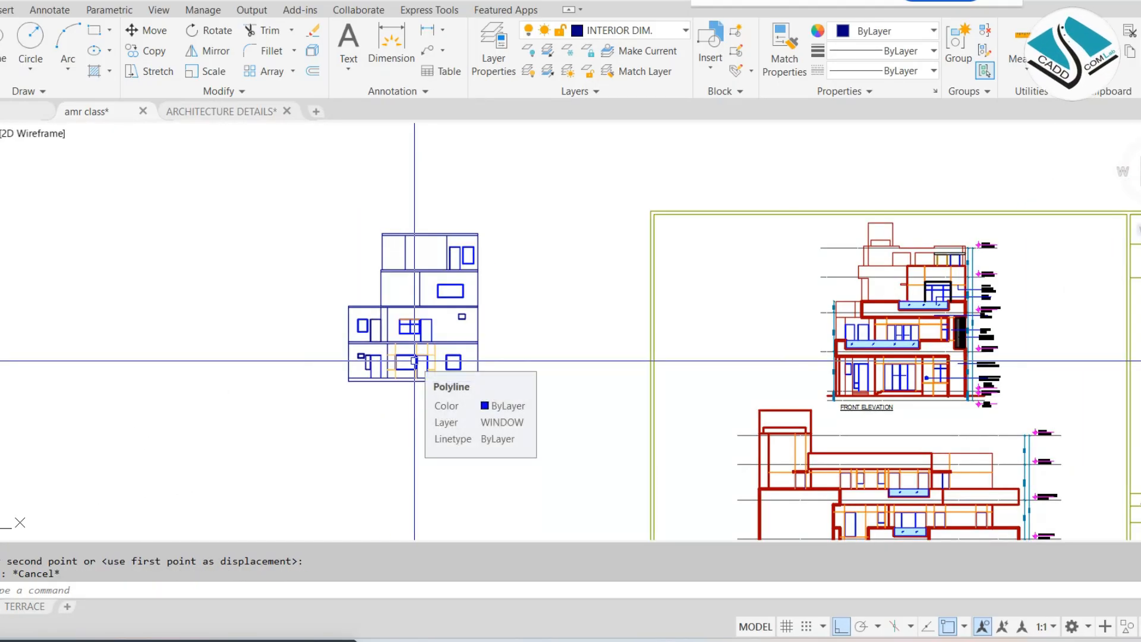
scroll(414, 360, "down", 5)
middle_click_drag(414, 361, 440, 345)
scroll(372, 319, "down", 3)
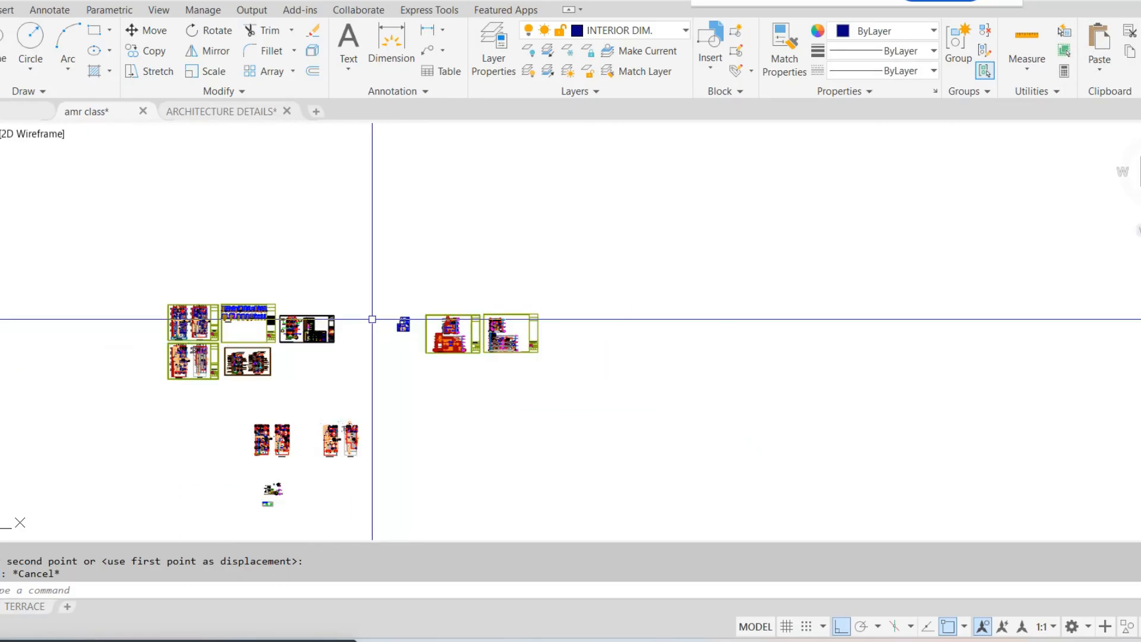
scroll(268, 448, "up", 4)
scroll(269, 448, "up", 7)
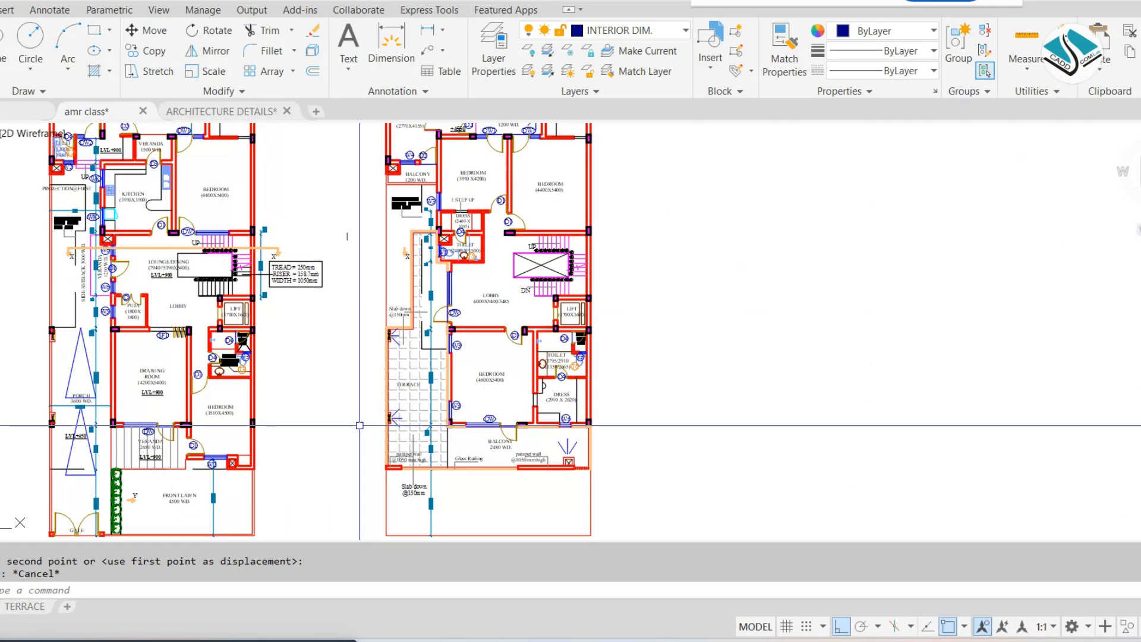
scroll(388, 421, "down", 4)
scroll(398, 419, "up", 4)
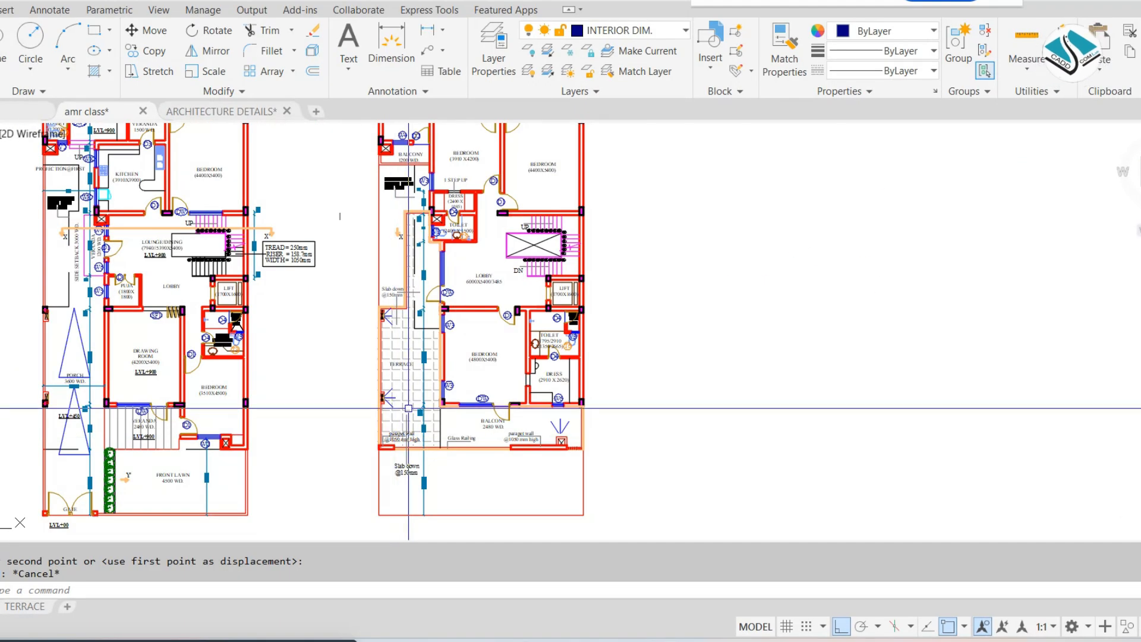
scroll(408, 406, "up", 3)
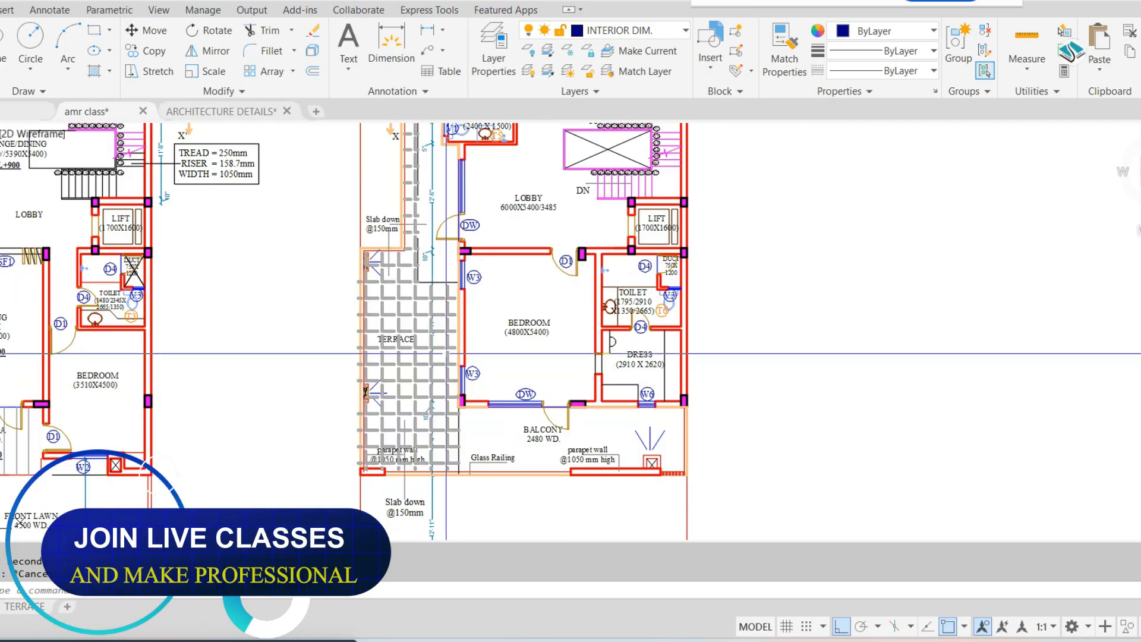
middle_click_drag(446, 355, 449, 383)
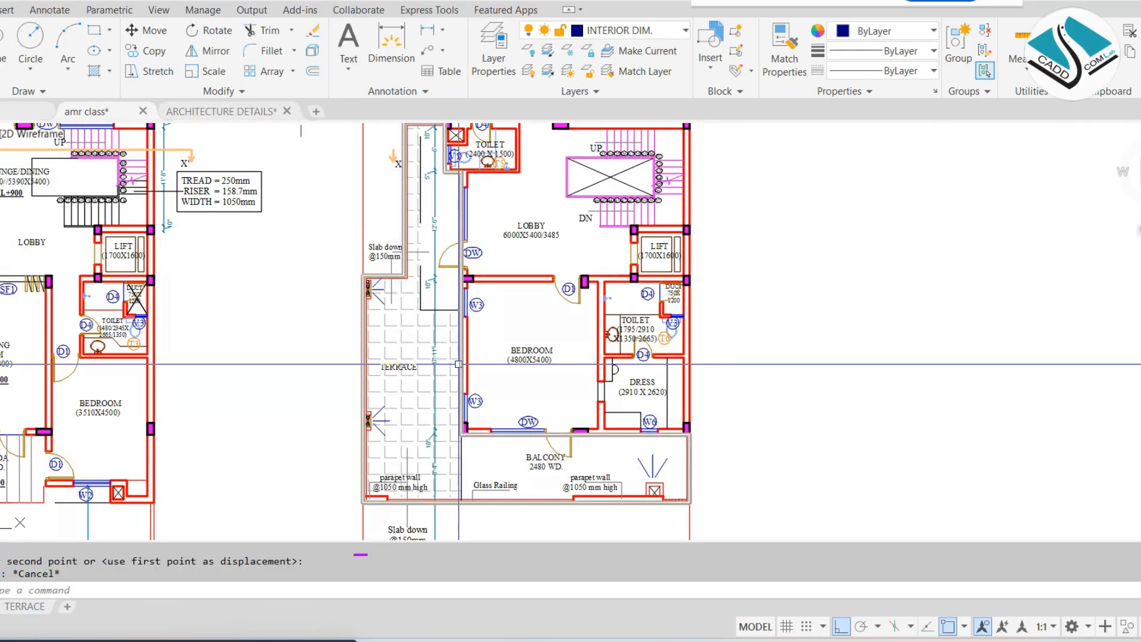
Review the stacked elevation, looking closely at the slab band and openings of its two lower floors
scroll(458, 363, "down", 8)
scroll(611, 267, "down", 2)
middle_click_drag(611, 268, 305, 507)
scroll(556, 255, "up", 8)
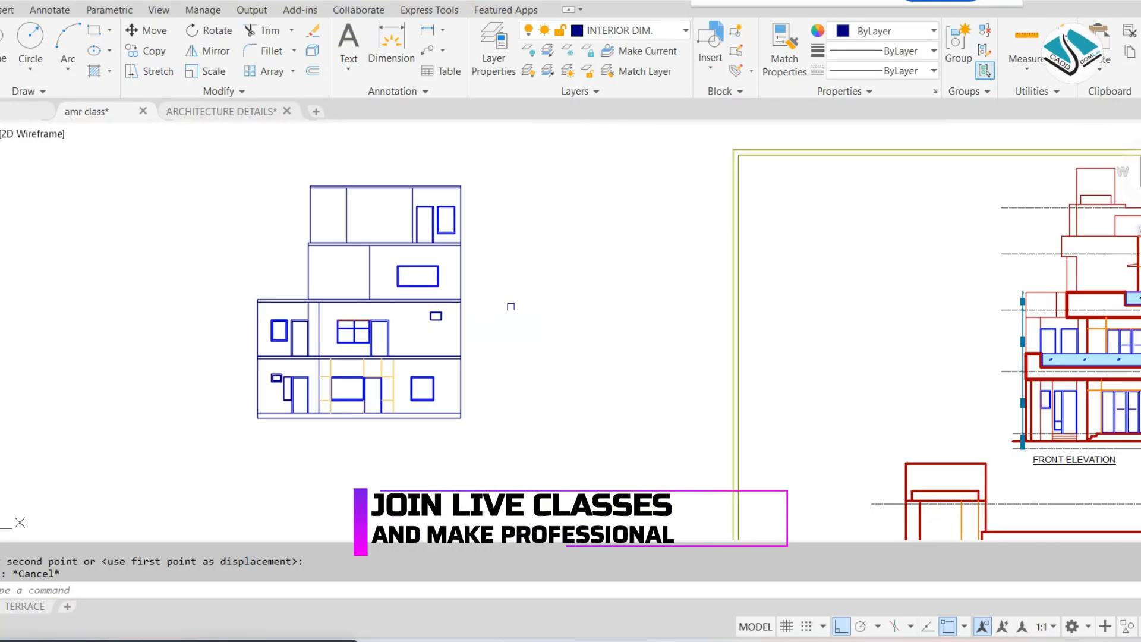
middle_click_drag(496, 300, 422, 297)
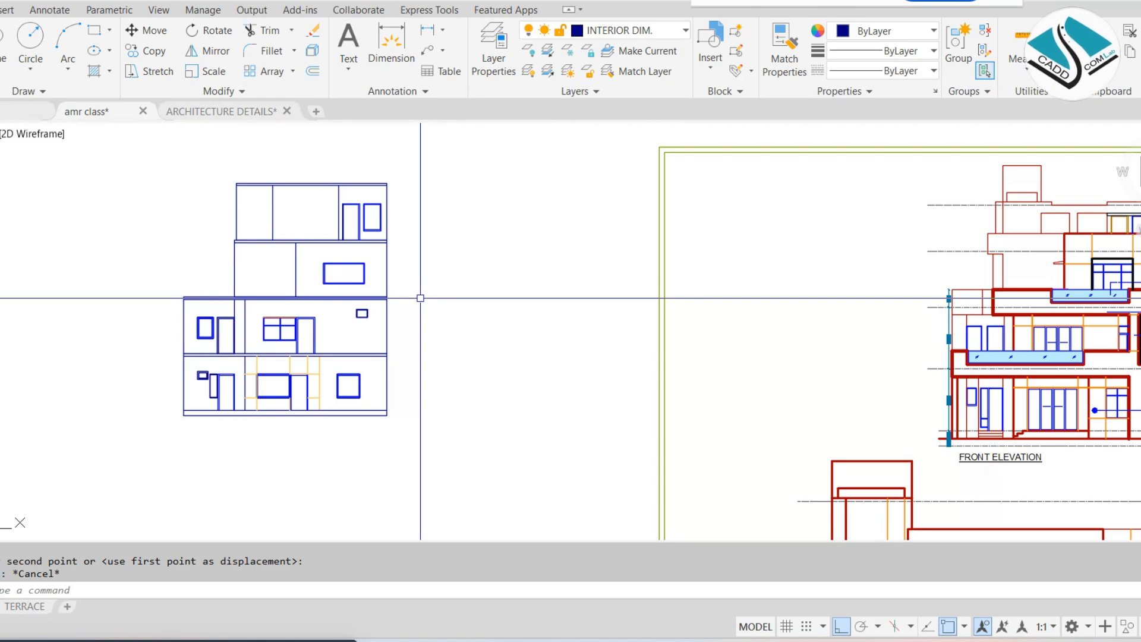
scroll(199, 339, "up", 4)
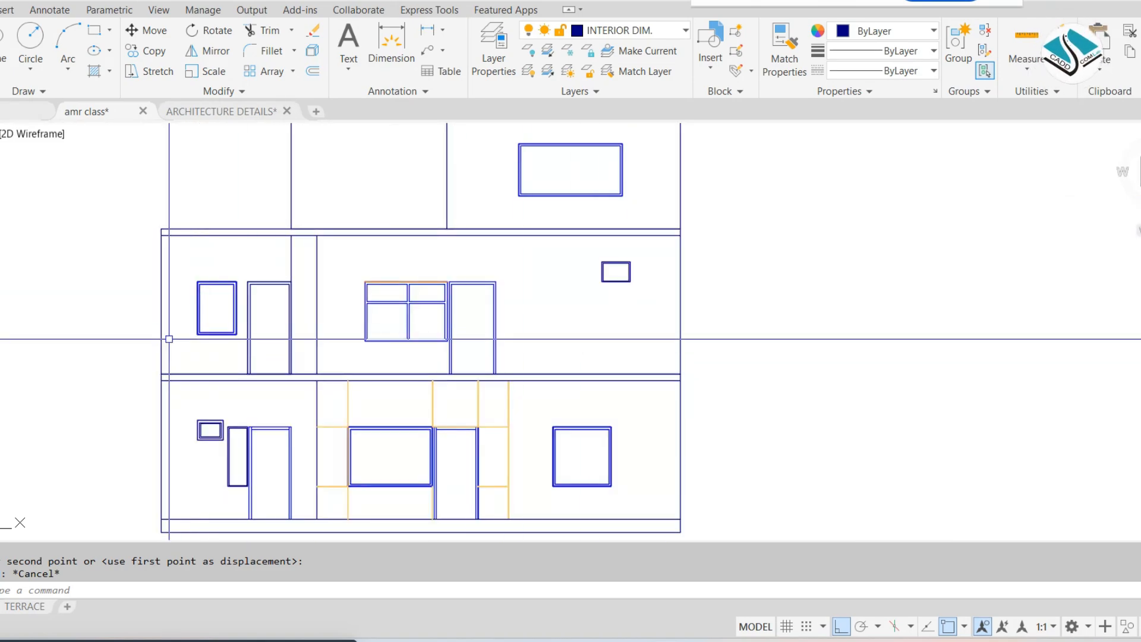
scroll(168, 336, "up", 4)
middle_click_drag(223, 327, 297, 326)
scroll(297, 326, "down", 2)
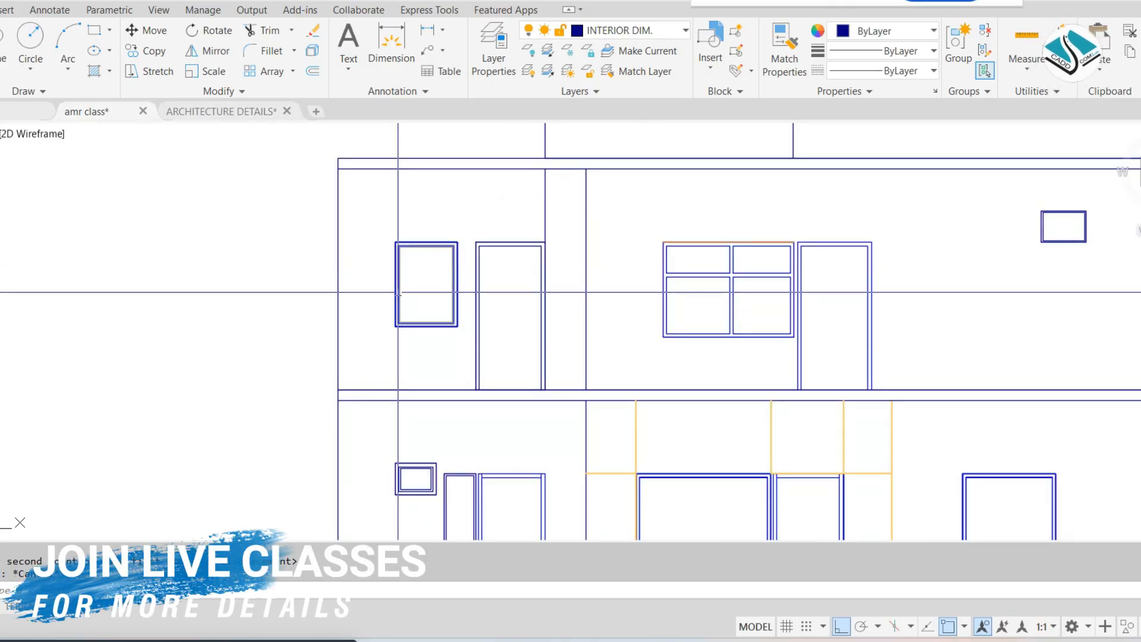
scroll(462, 346, "down", 2)
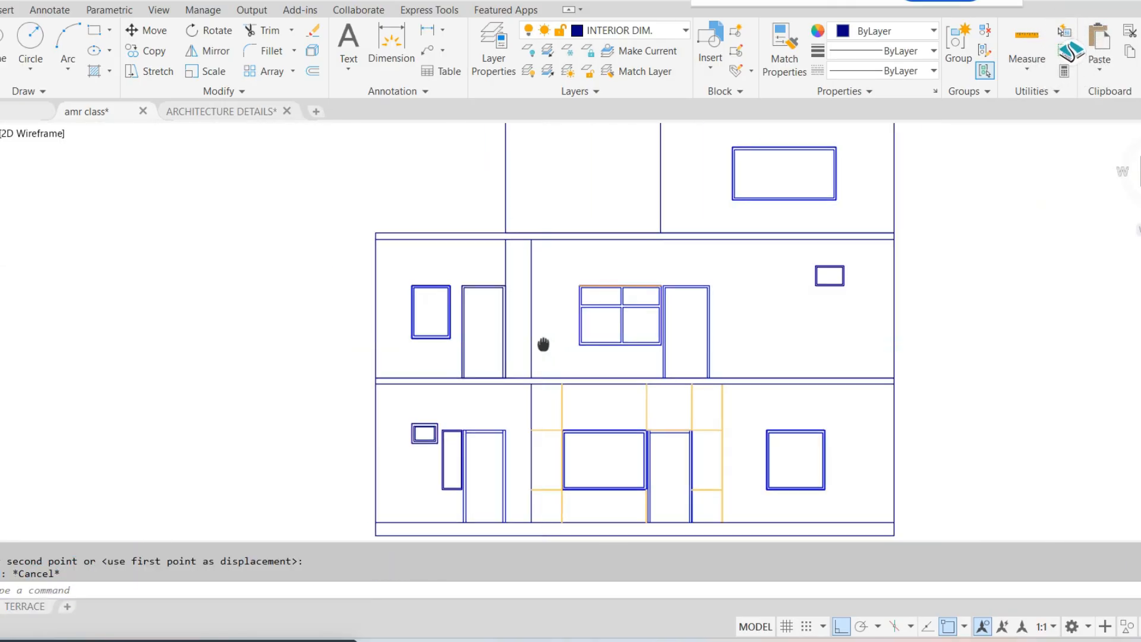
scroll(546, 342, "down", 2)
Place a vertical linear dimension across the full height of the upper parapet band in the reference front elevation
middle_click_drag(751, 322, 273, 320)
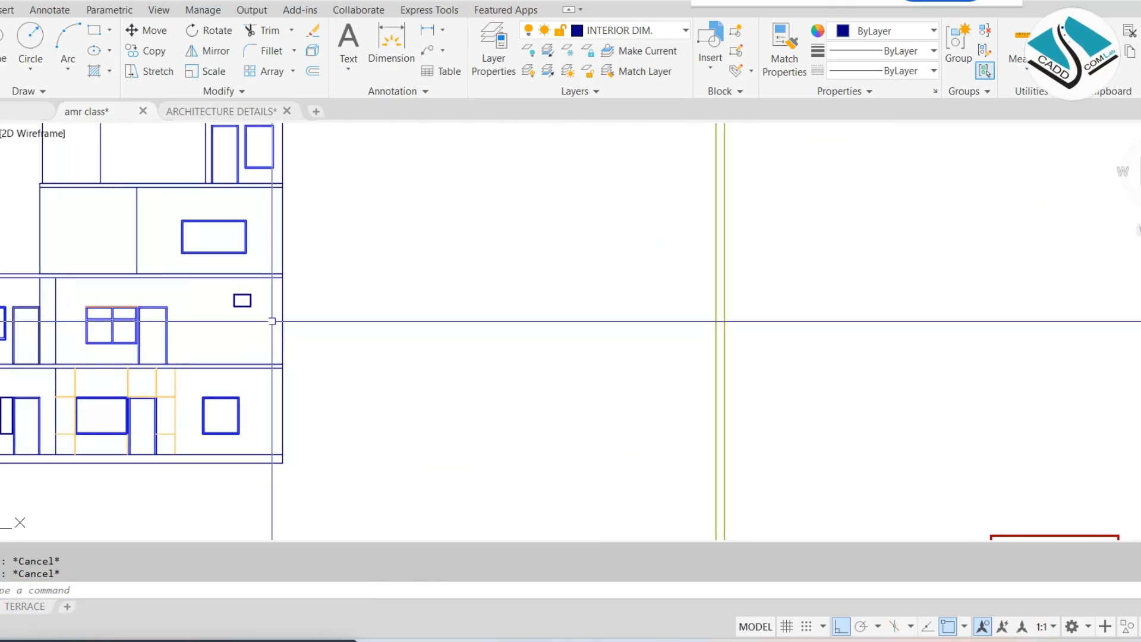
scroll(521, 323, "down", 2)
mouse_move(521, 323)
middle_mouse_down()
mouse_move(497, 341)
mouse_move(322, 359)
middle_mouse_up()
scroll(816, 332, "up", 4)
scroll(816, 331, "up", 4)
middle_click_drag(814, 330, 547, 314)
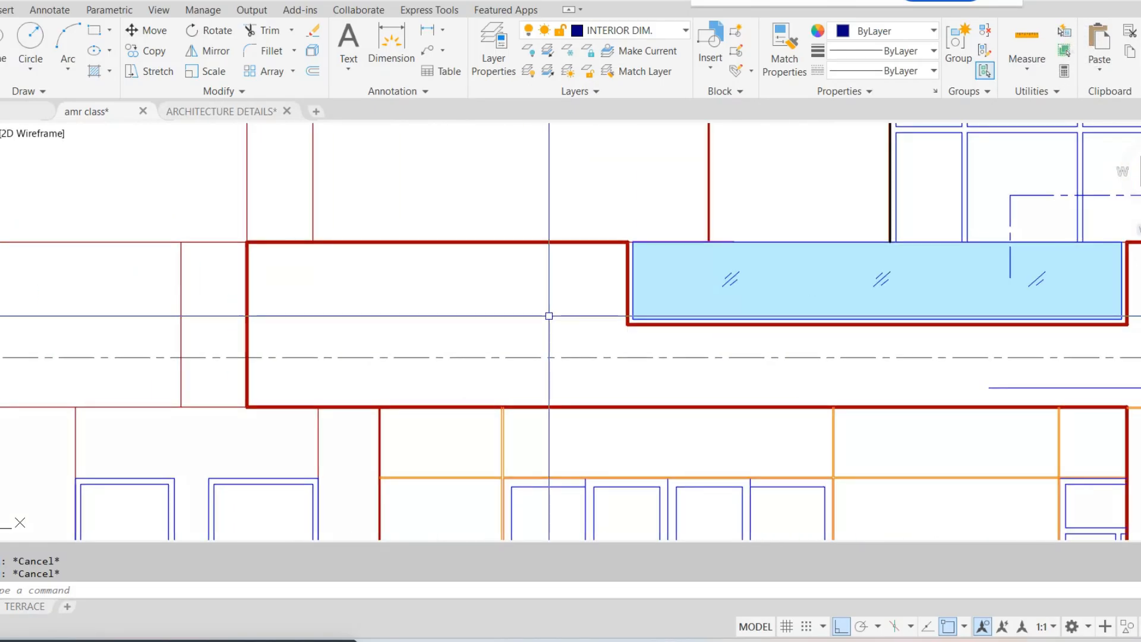
scroll(632, 311, "down", 4)
scroll(720, 314, "down", 1)
scroll(572, 306, "up", 4)
middle_click_drag(423, 275, 524, 268)
left_click(309, 1)
left_click(315, 38)
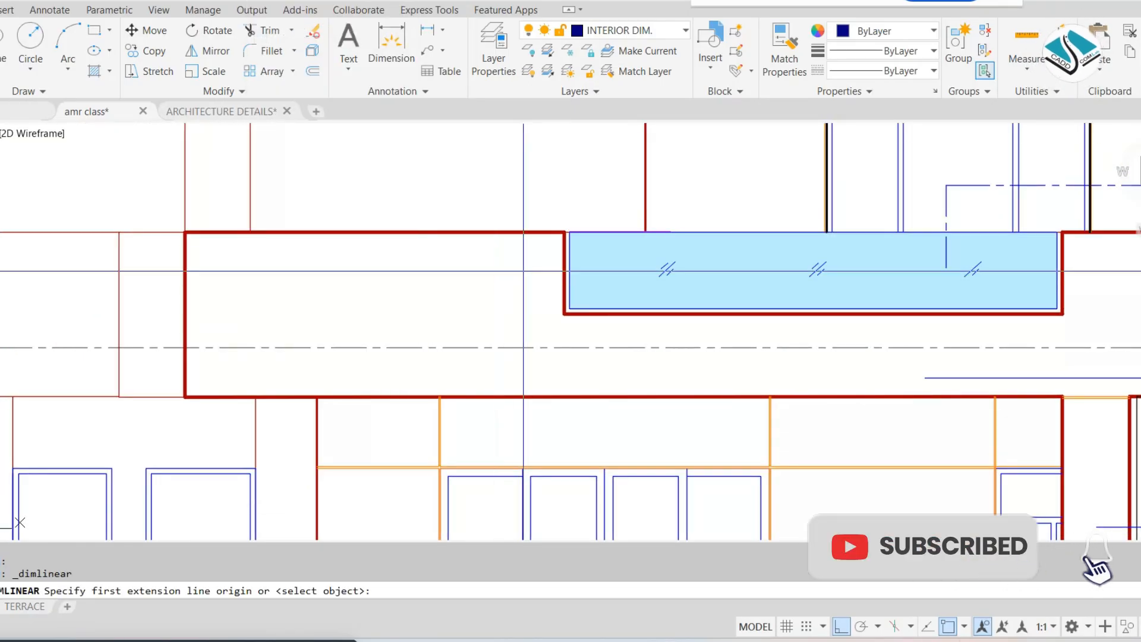
left_click(514, 232)
left_click(510, 397)
left_click(468, 315)
scroll(467, 315, "up", 3)
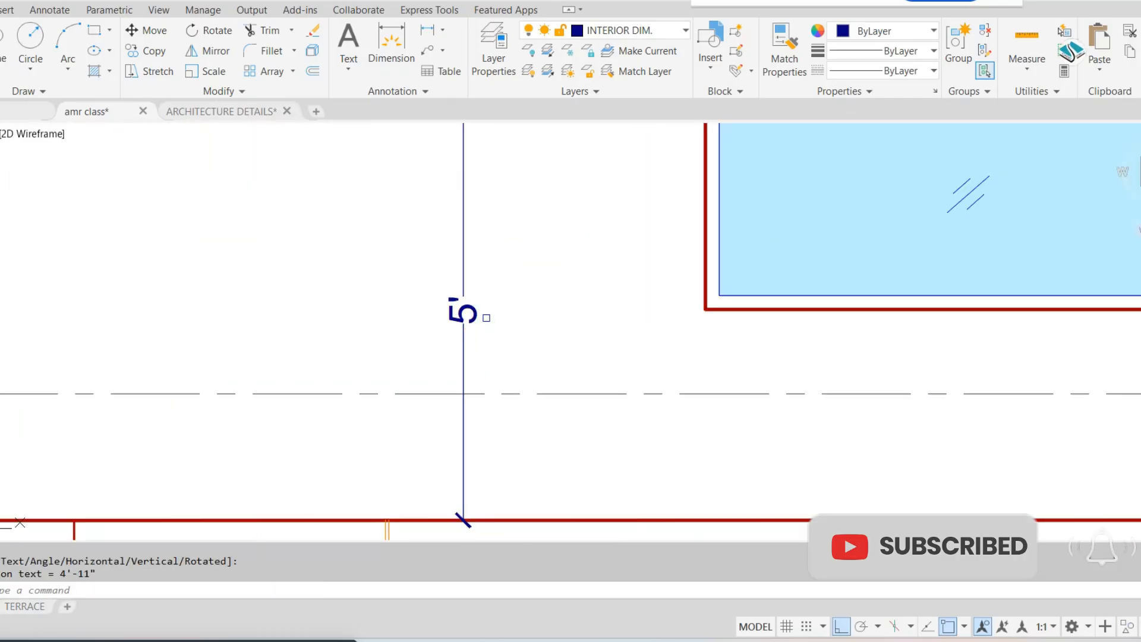
Place a vertical linear dimension across the full height of the first-floor parapet band in the reference front elevation
scroll(510, 315, "down", 5)
middle_click_drag(731, 348, 659, 96)
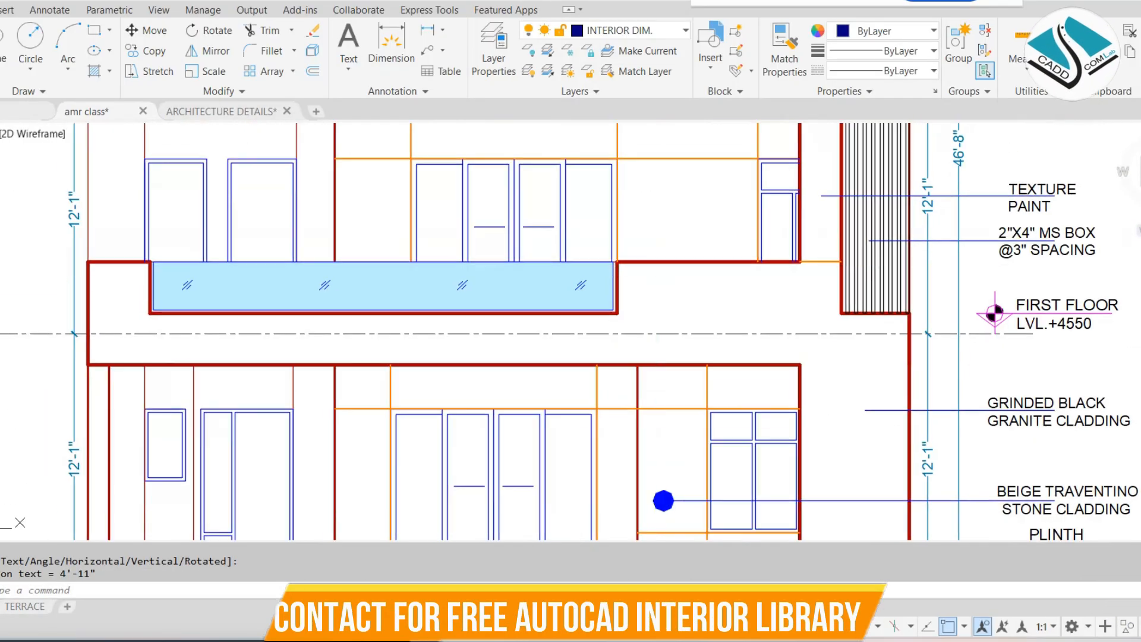
key("Escape")
key("space")
left_click(118, 261)
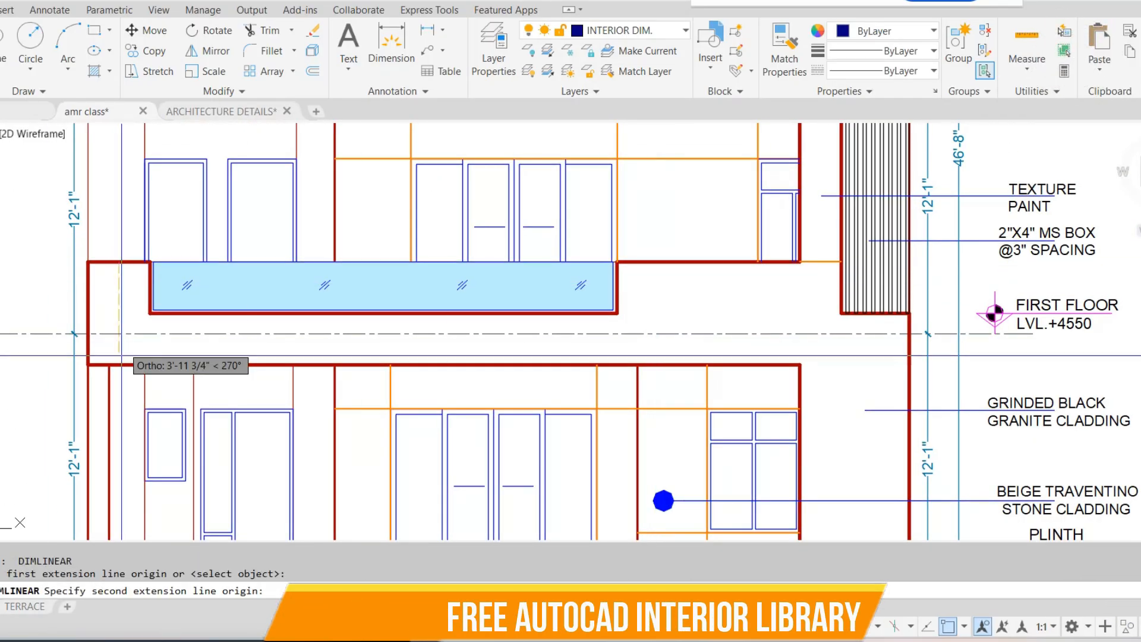
left_click(116, 364)
left_click(109, 313)
scroll(107, 315, "up", 5)
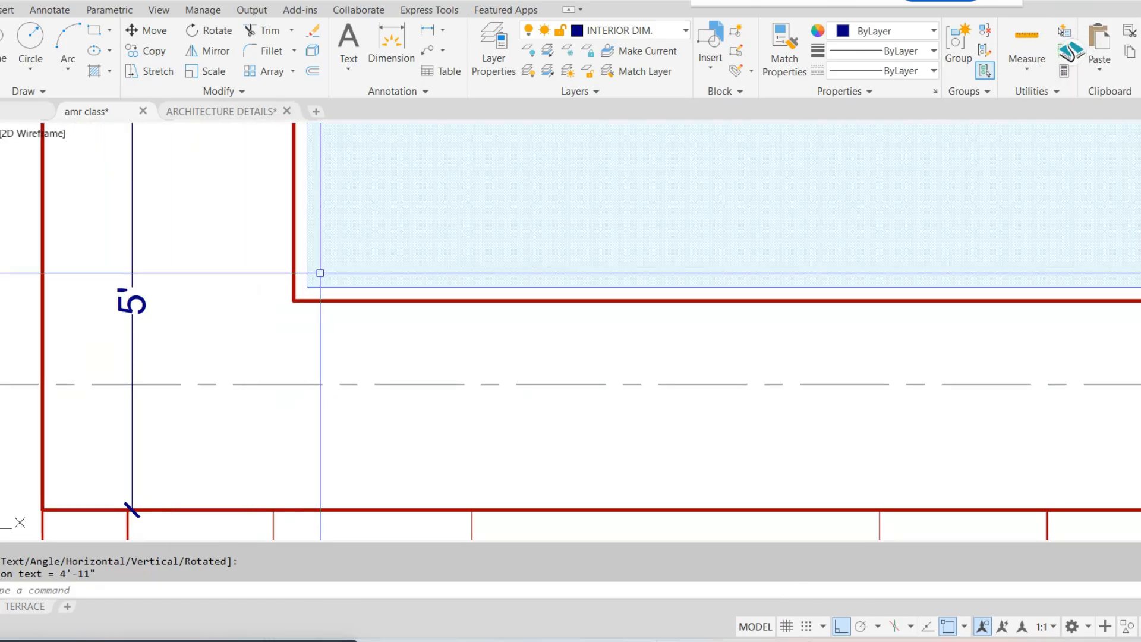
scroll(320, 271, "down", 3)
key("Escape")
In the stacked elevation, draw a 3' vertical line up from the right end of the slab above the ground floor
scroll(523, 295, "down", 4)
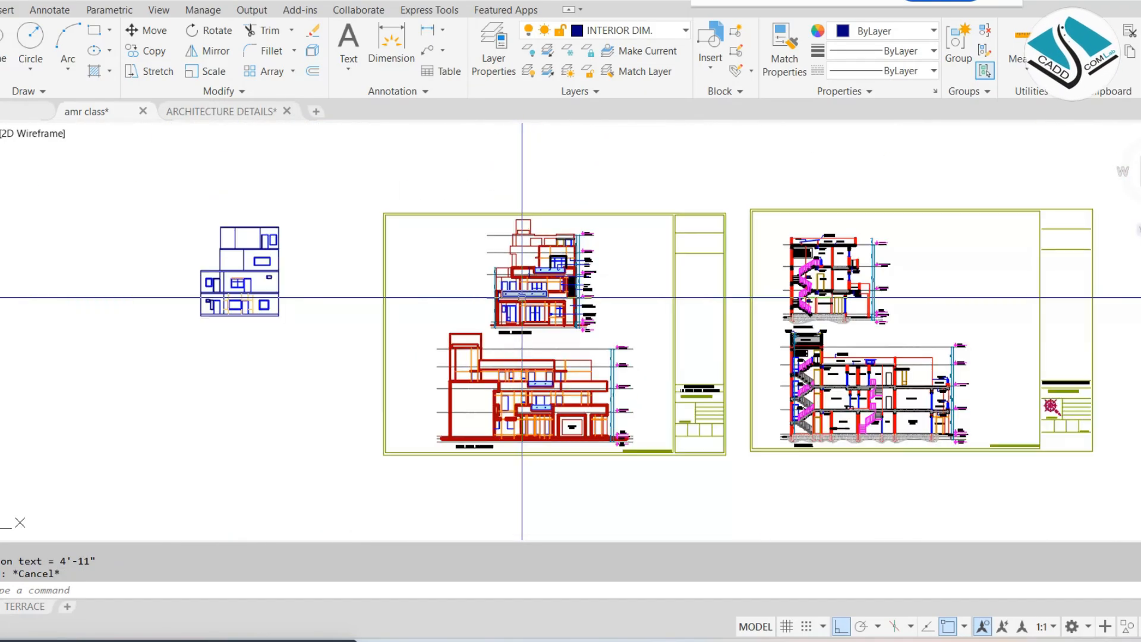
scroll(290, 261, "up", 3)
scroll(190, 280, "up", 4)
mouse_move(190, 280)
middle_mouse_down()
mouse_move(279, 285)
mouse_move(545, 339)
middle_mouse_up()
key("Escape")
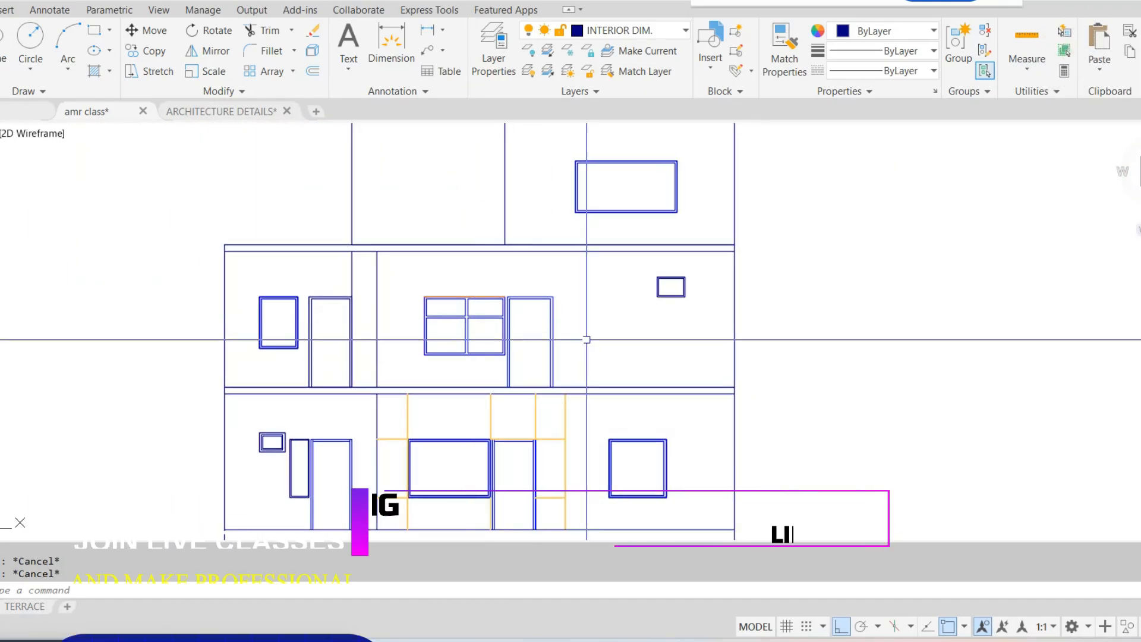
type("l")
key("Return")
scroll(689, 363, "up", 2)
scroll(713, 368, "up", 2)
left_click(791, 423)
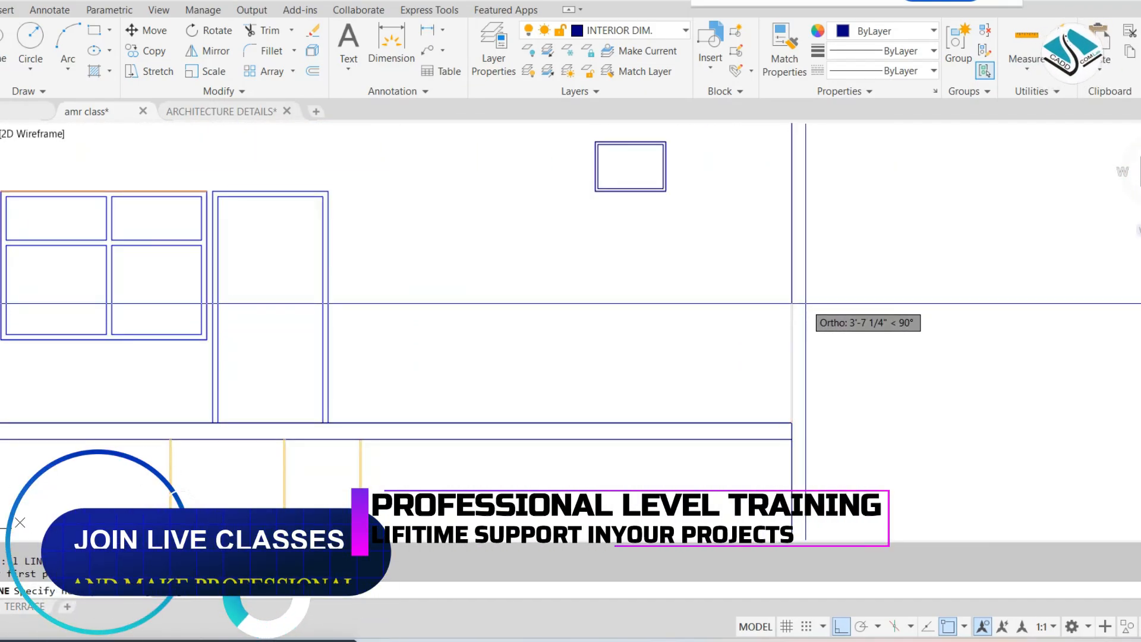
type("3")
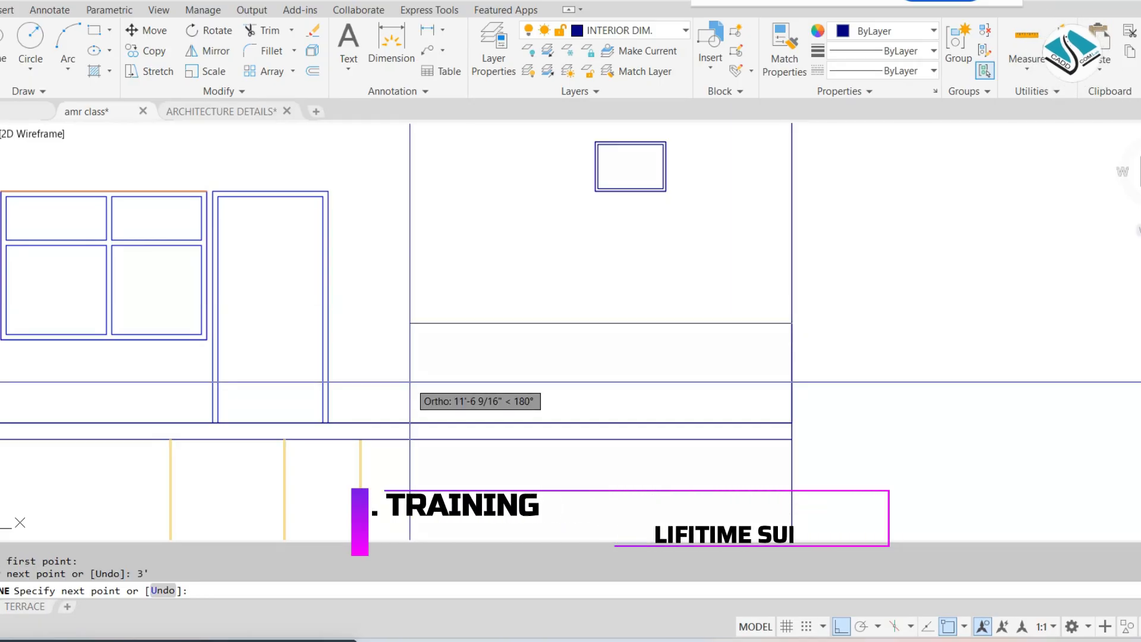
Continue the line horizontally across the facade to the left outer wall to form the parapet's top edge
scroll(364, 352, "down", 2)
middle_click_drag(344, 352, 718, 350)
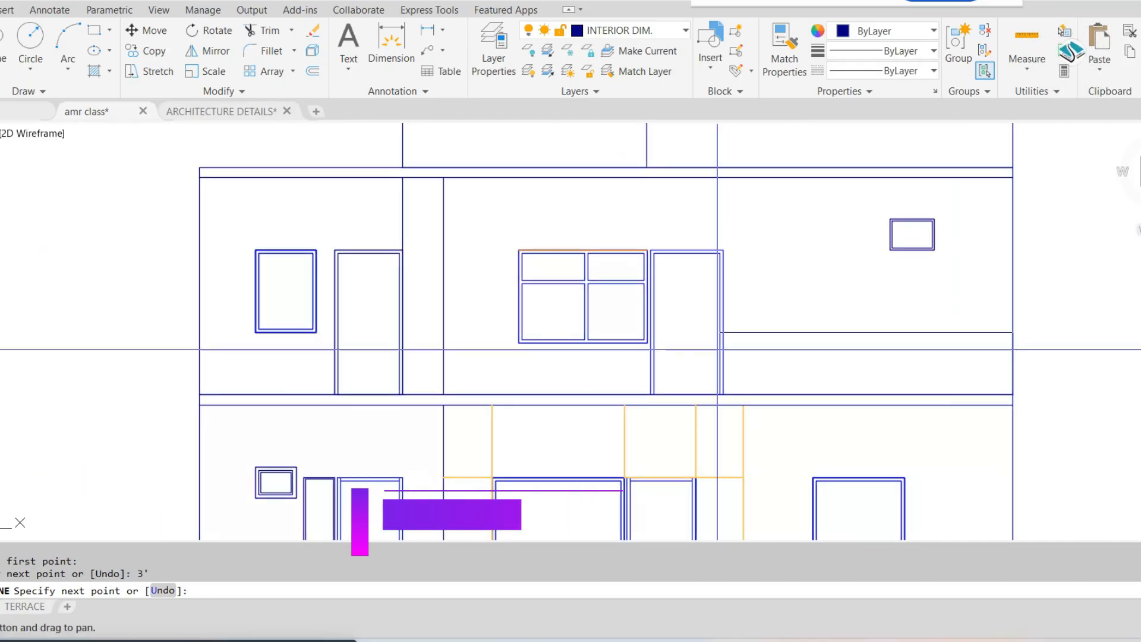
scroll(541, 344, "down", 4)
scroll(541, 344, "down", 3)
middle_click_drag(541, 344, 402, 270)
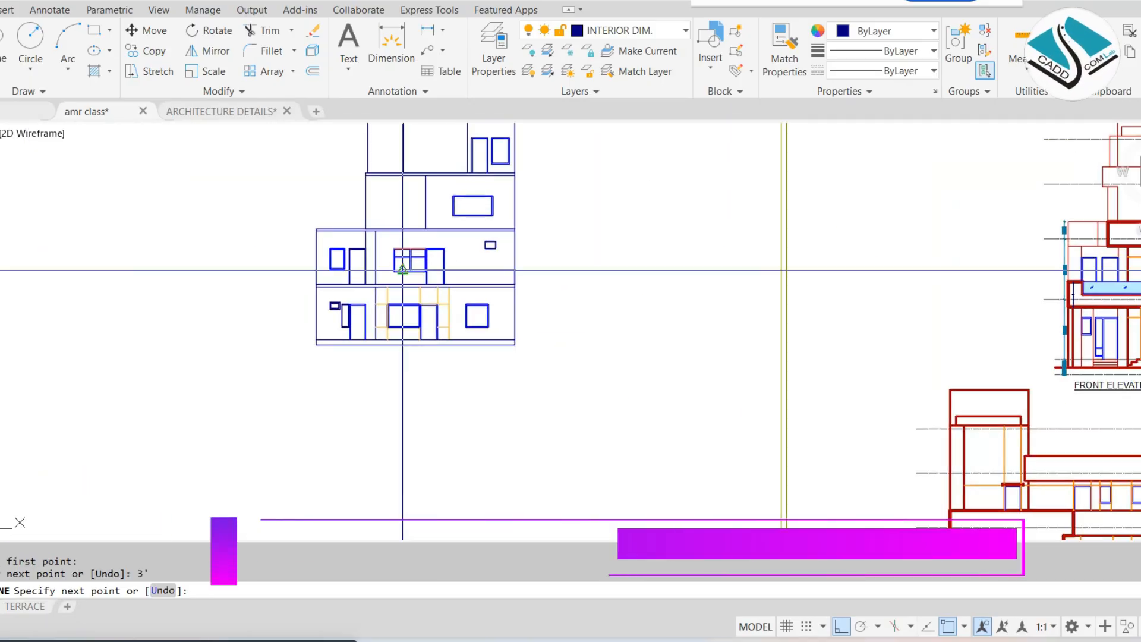
scroll(402, 270, "up", 5)
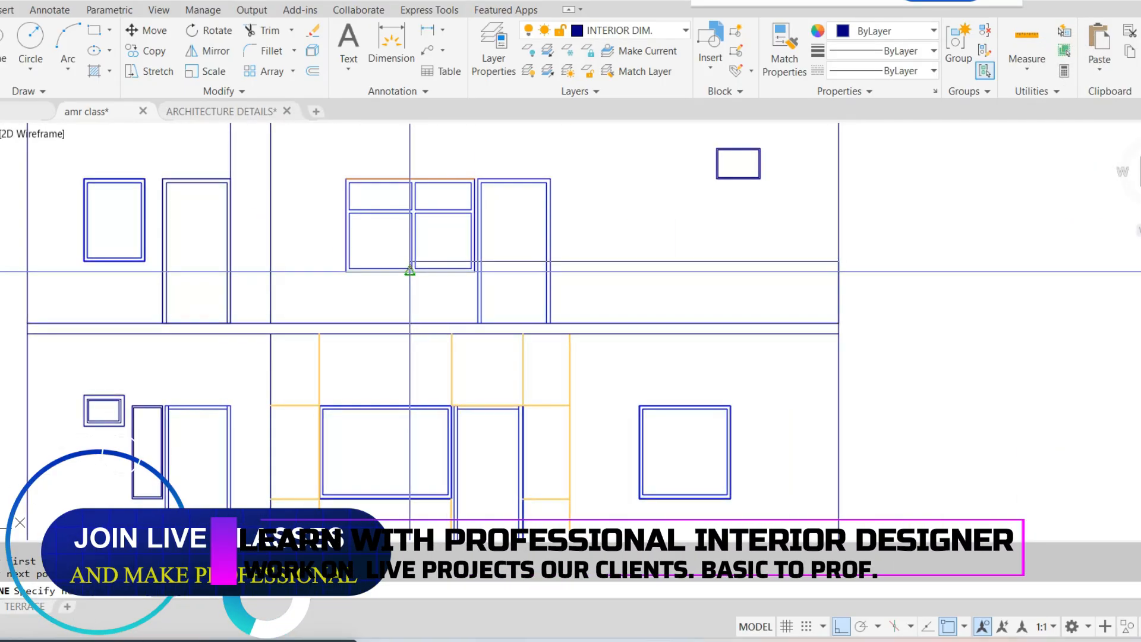
scroll(423, 249, "up", 2)
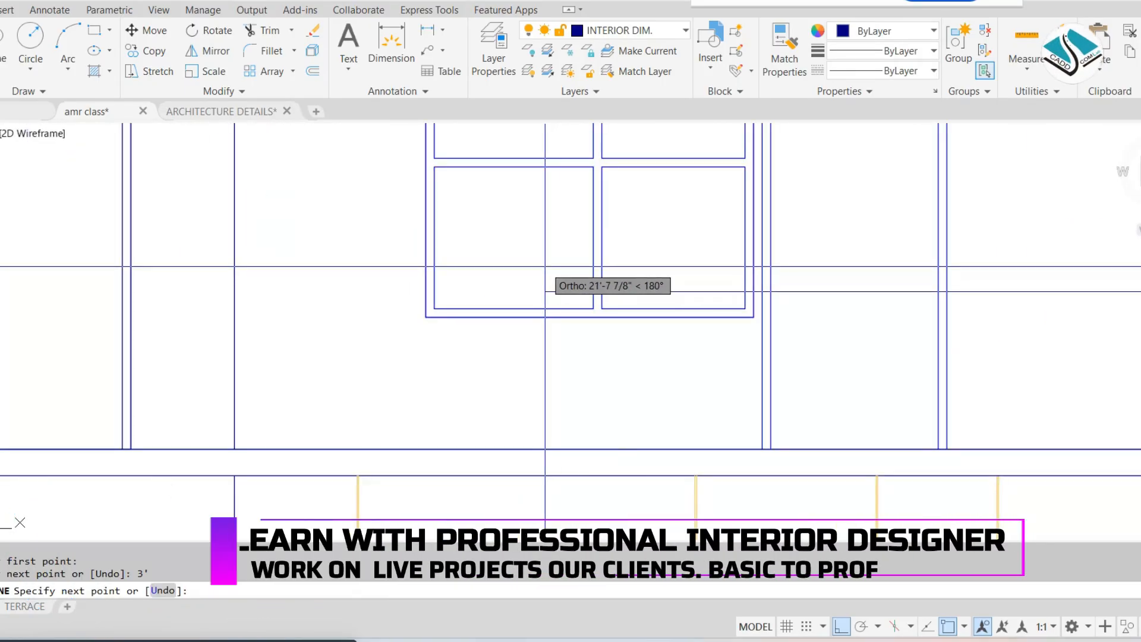
scroll(357, 273, "down", 3)
left_click(290, 287)
key("Escape")
key("Escape")
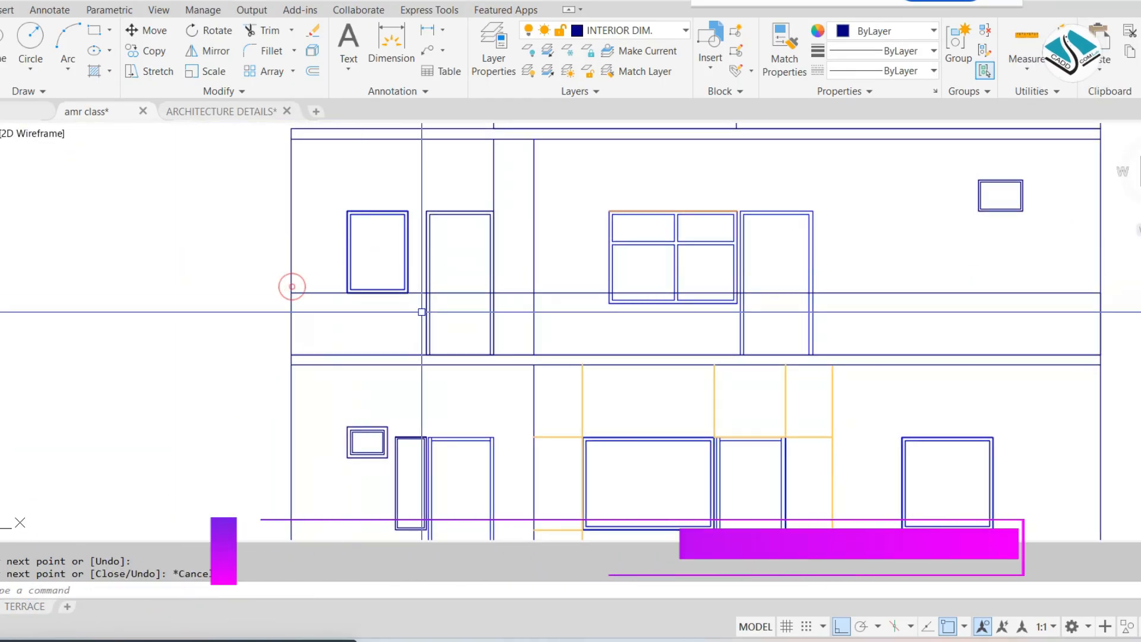
scroll(420, 309, "down", 4)
middle_click_drag(460, 306, 441, 309)
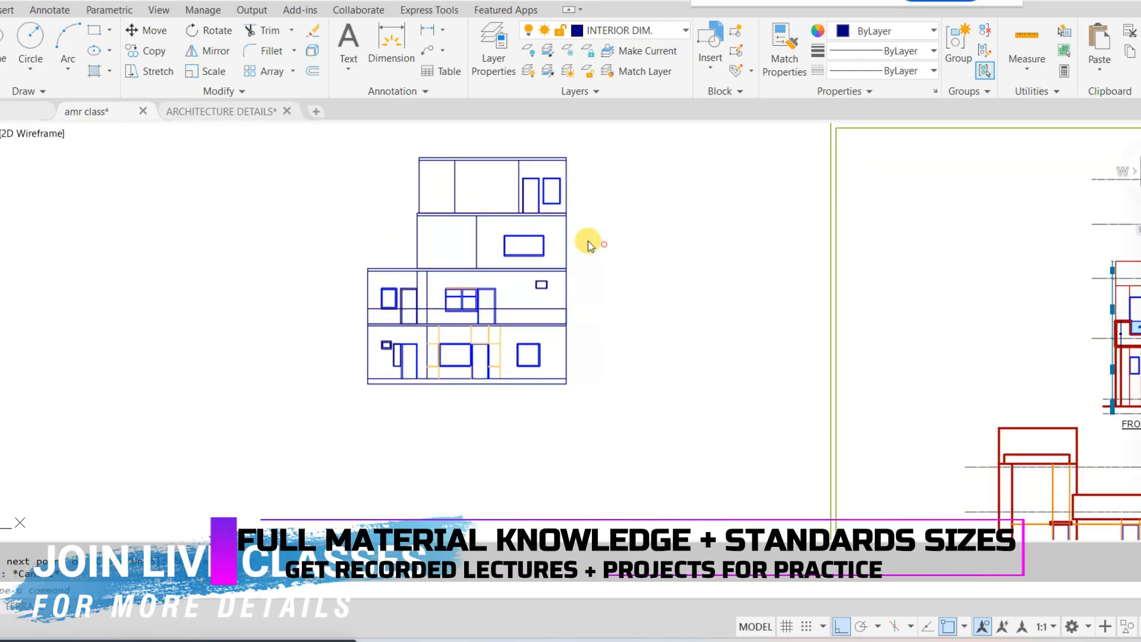
mouse_move(594, 240)
left_mouse_down()
mouse_move(701, 298)
mouse_move(585, 235)
left_mouse_up()
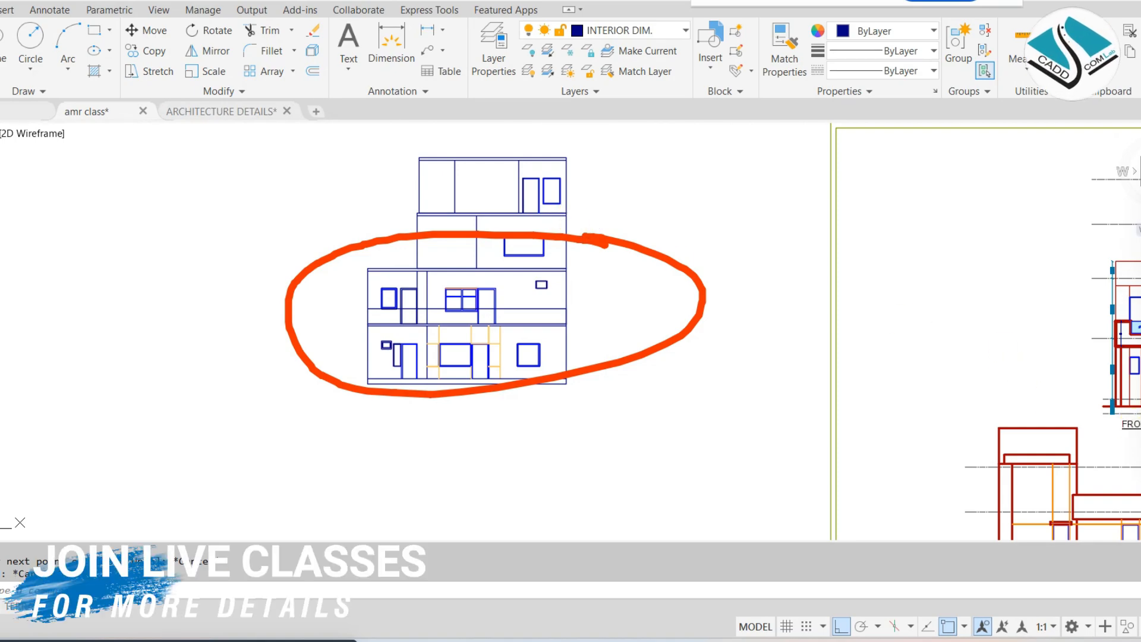
key("Escape")
Draw a three-sided notch below the parapet's top line, about 1'-2" deep and 20'-2" long, between the left window and the right door
scroll(344, 303, "up", 6)
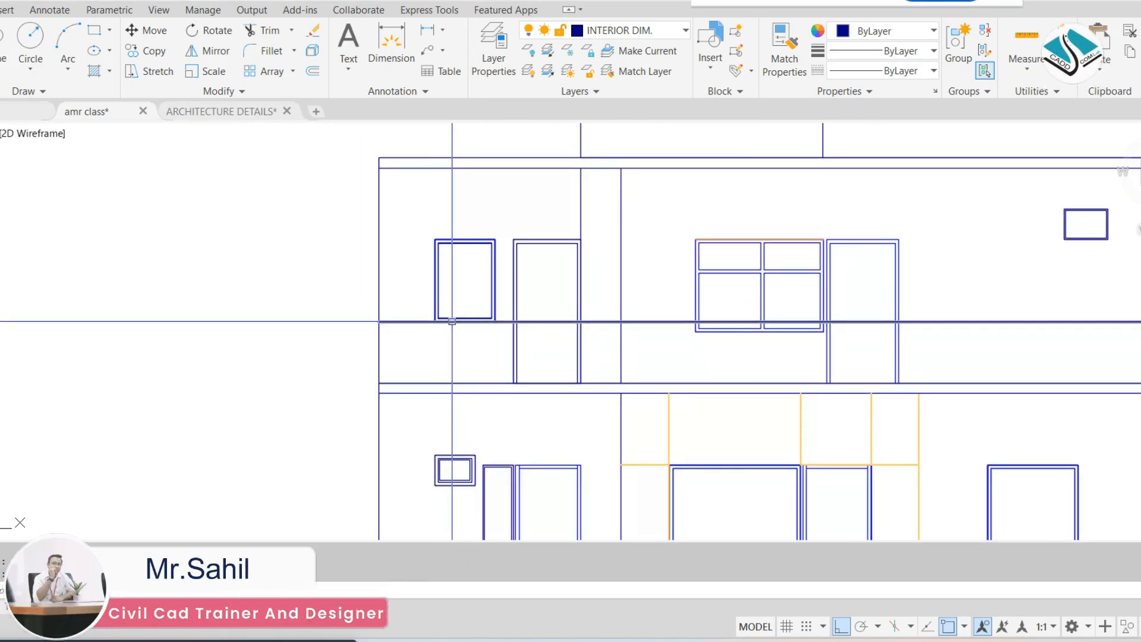
key("l")
key("Return")
left_click(451, 321)
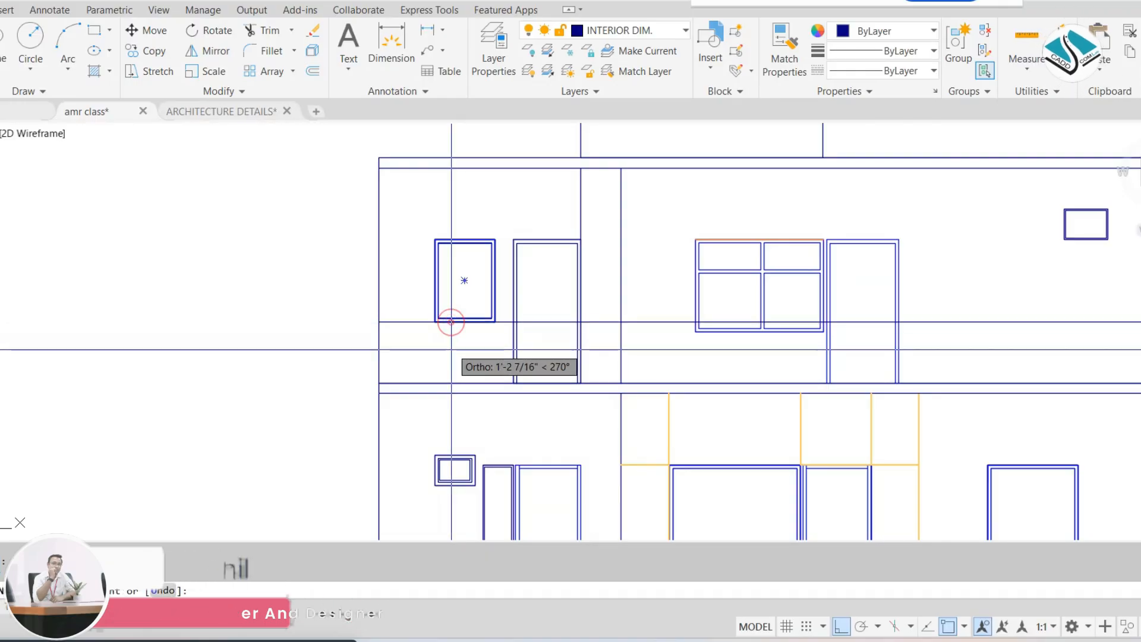
left_click(451, 350)
middle_click_drag(791, 370, 578, 357)
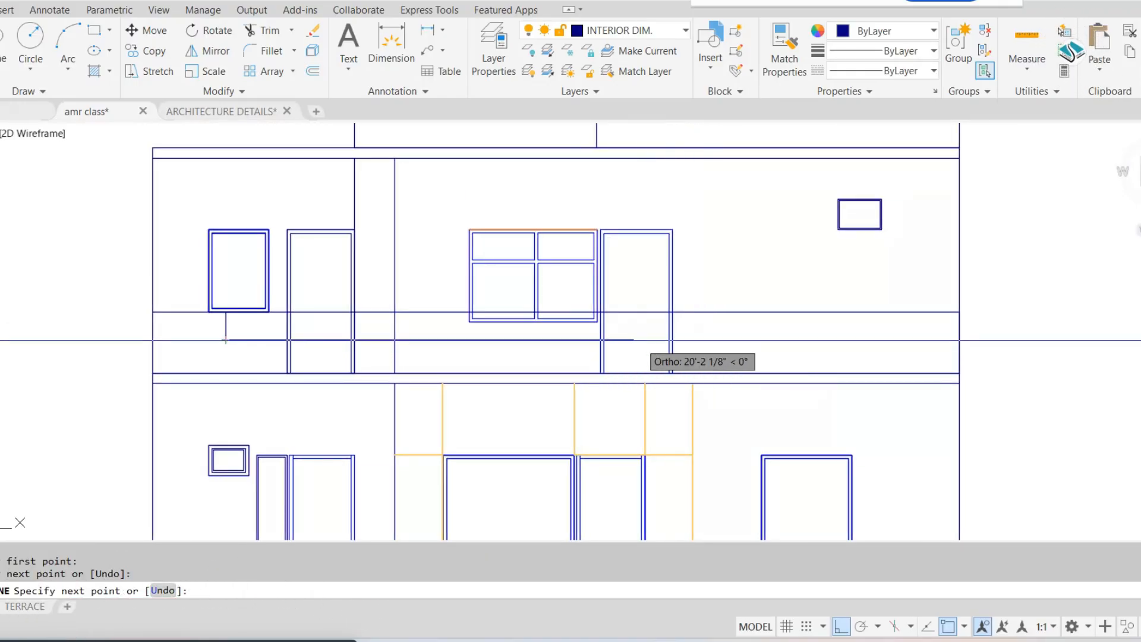
left_click(631, 339)
left_click(632, 312)
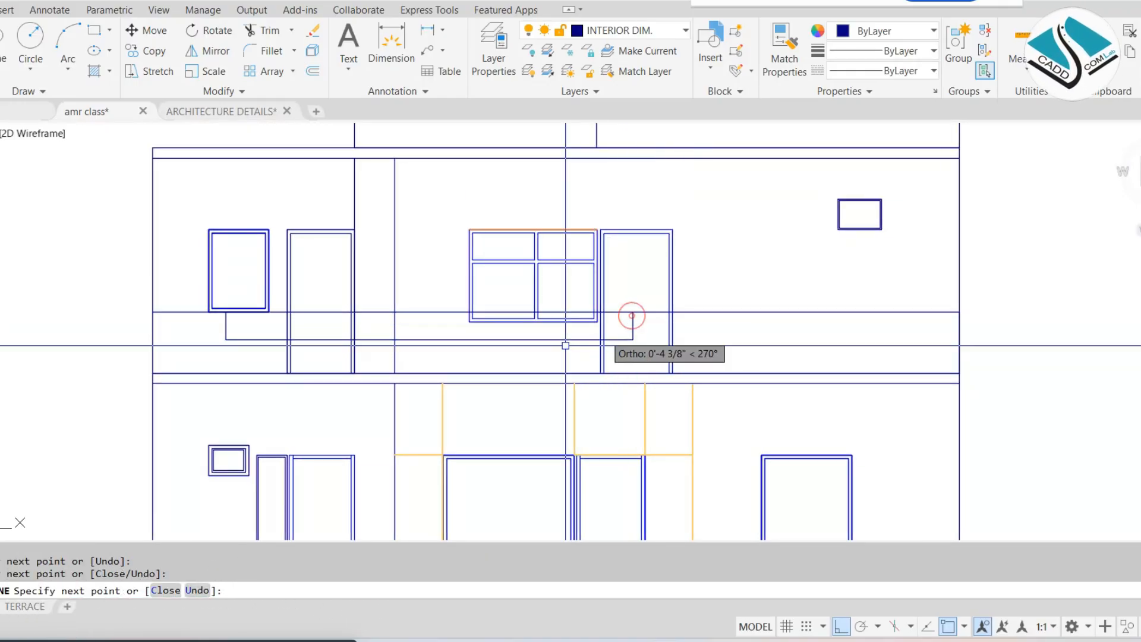
key("Escape")
key("Escape")
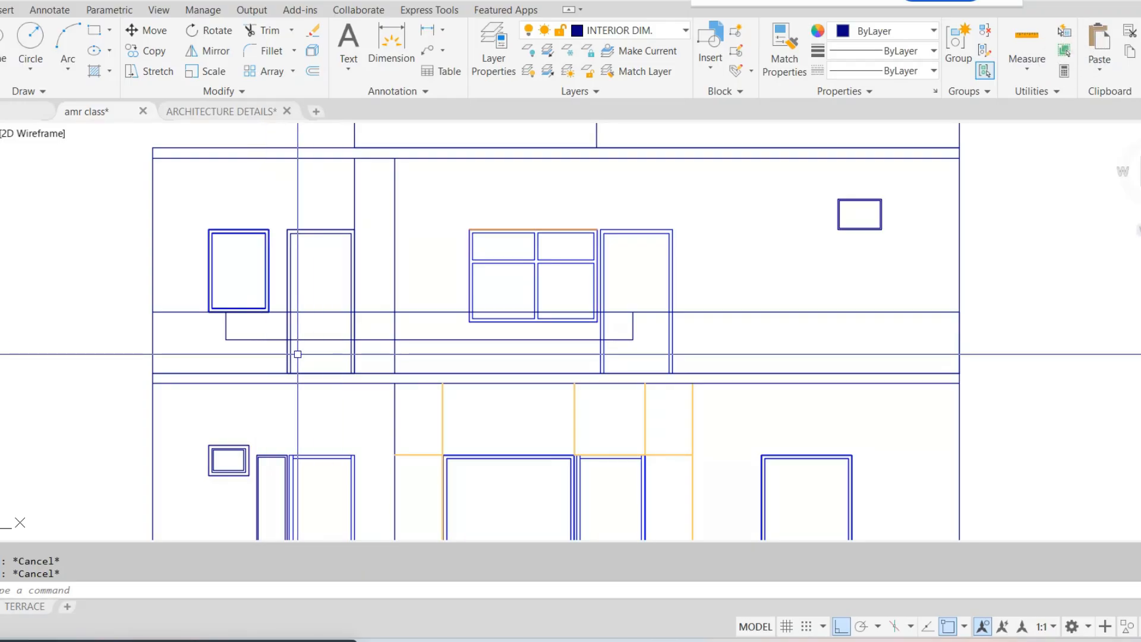
Trim the parapet's top line at the notch's left end, between the window and the left door
scroll(262, 345, "up", 2)
type("l")
key("Return")
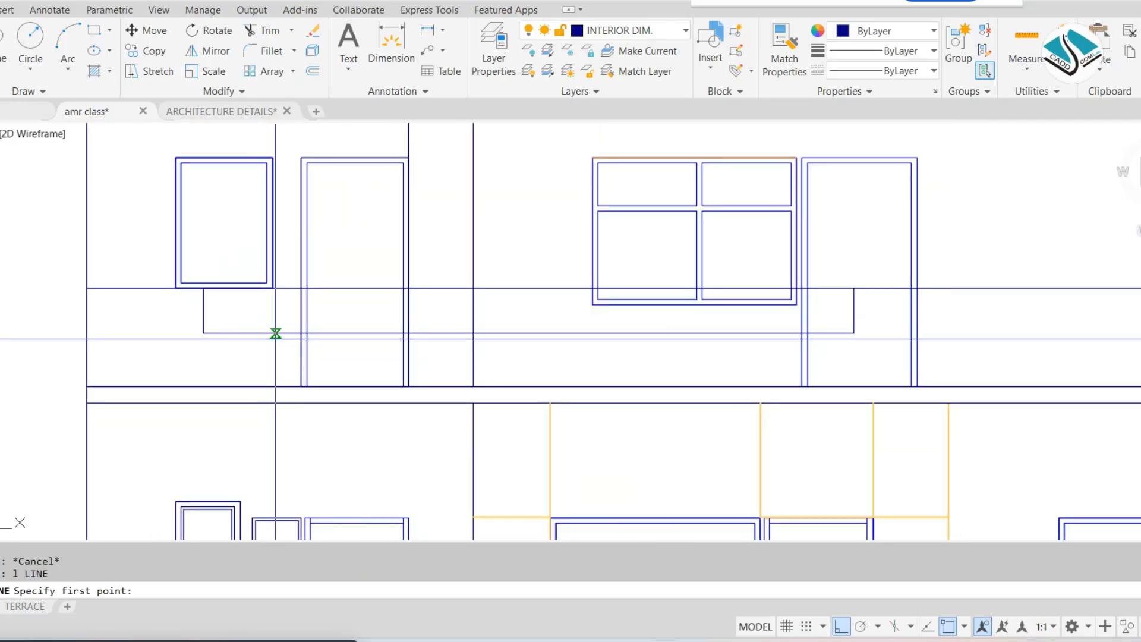
type("tr")
key("Return")
key("Return")
scroll(224, 289, "up", 4)
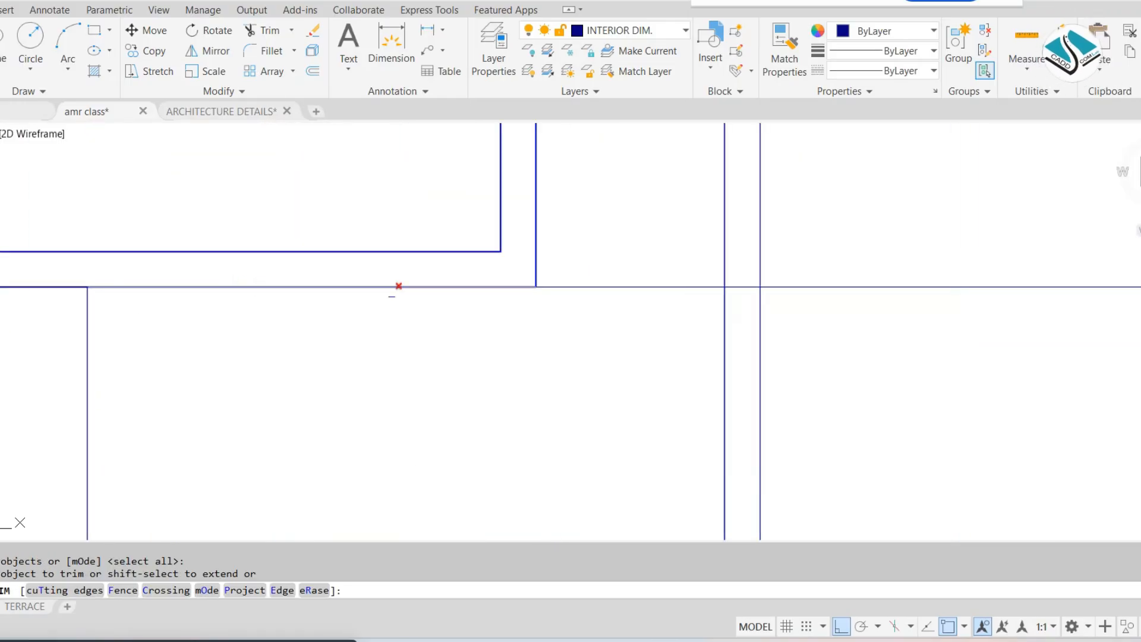
scroll(380, 291, "down", 2)
left_click(498, 271)
left_click(475, 330)
scroll(524, 321, "down", 2)
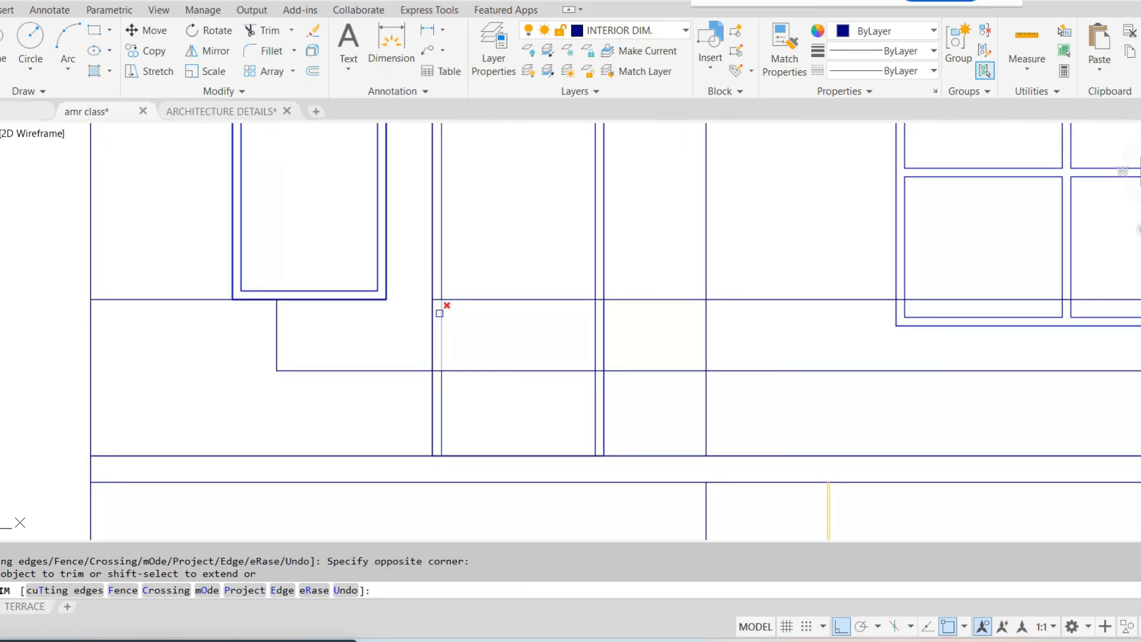
Trim the parapet's top line at the notch's right end and erase the leftover segment across the notch
scroll(441, 310, "up", 1)
scroll(430, 303, "down", 3)
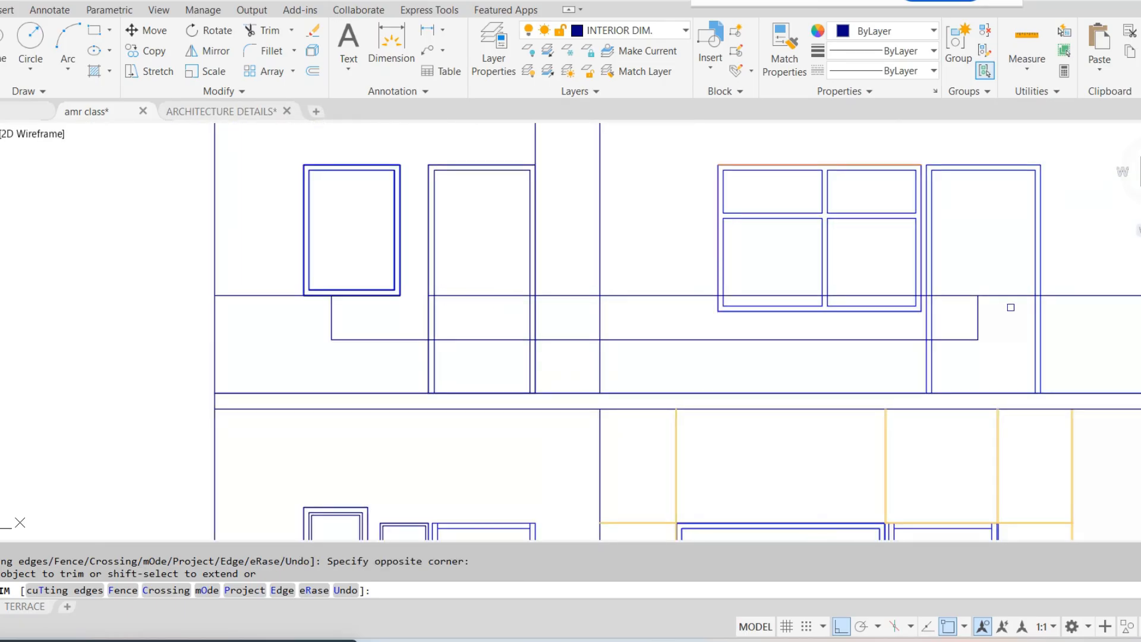
scroll(1010, 308, "up", 2)
left_click(924, 275)
left_click(914, 293)
key("Escape")
left_click(497, 265)
left_click(461, 308)
type("e")
scroll(476, 300, "down", 4)
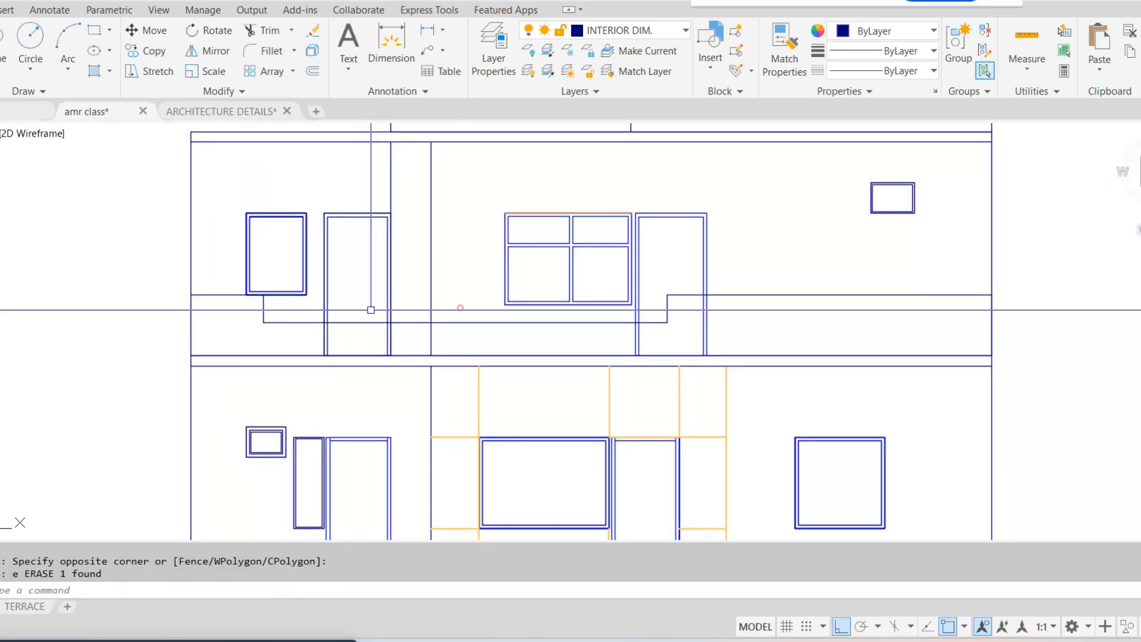
Draw a closed rectangle over the parapet notch, from its upper-left corner to its lower-right corner
middle_click_drag(371, 310, 392, 309)
type("rec")
scroll(325, 304, "up", 6)
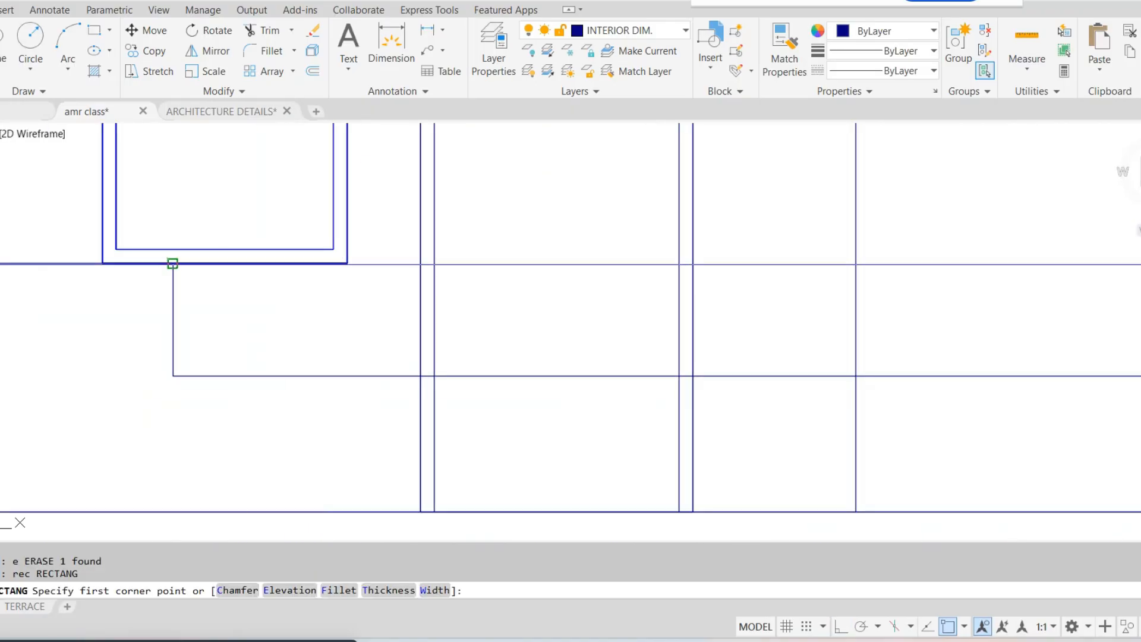
left_click(172, 262)
scroll(832, 354, "down", 2)
middle_click_drag(832, 353, 452, 336)
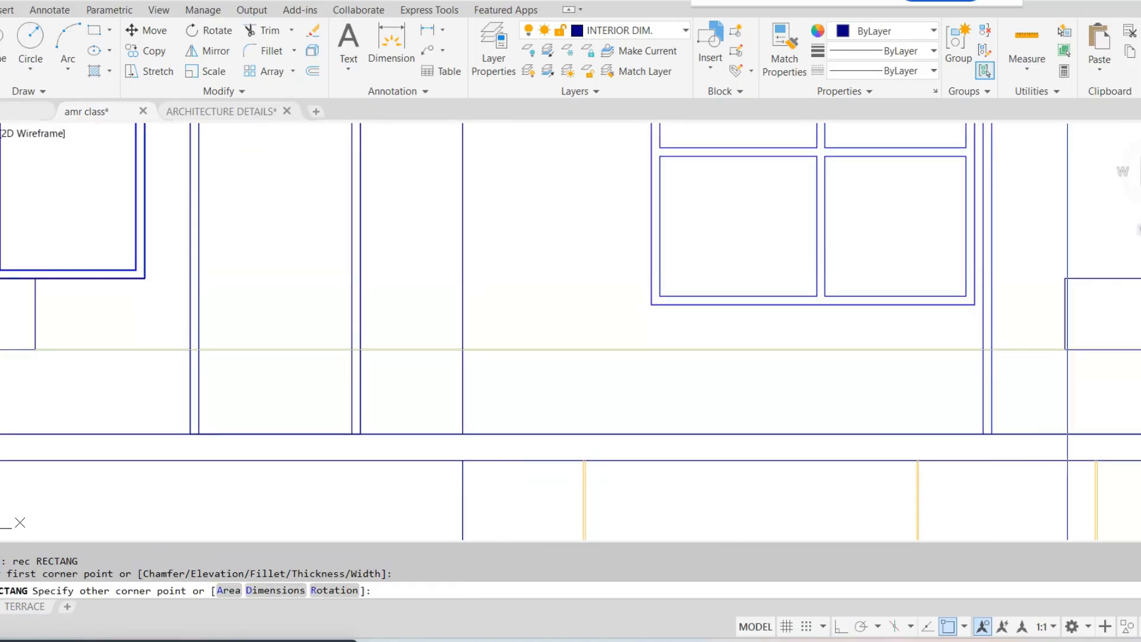
key("Escape")
key("Escape")
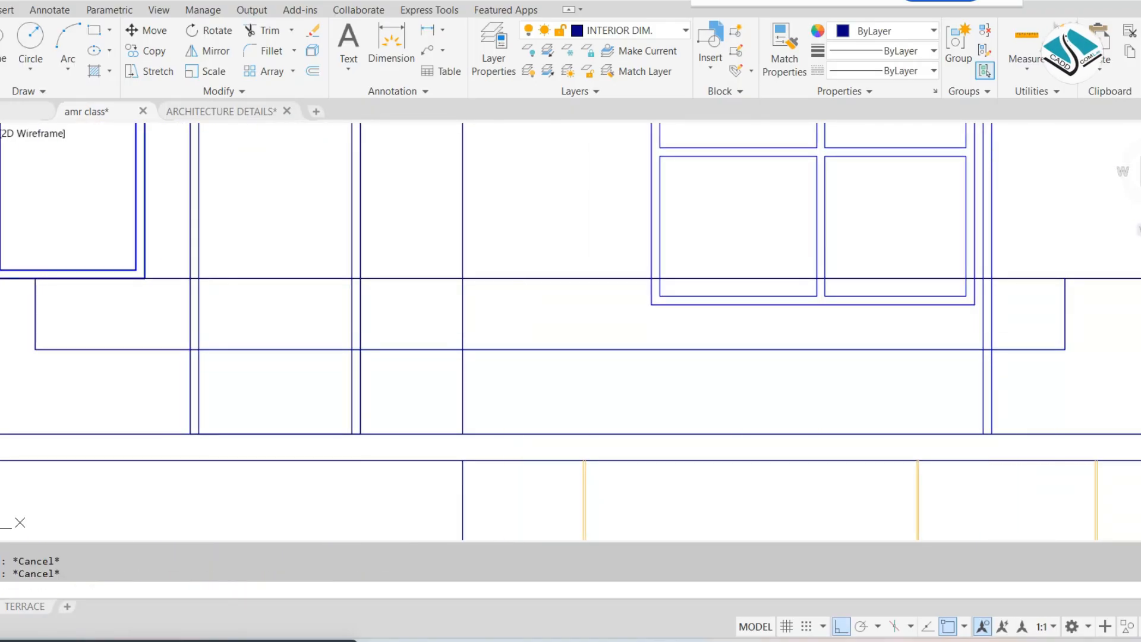
Start a linear gradient fill and set its two colours to light blues 122,175,223 and 173,221,247
type("gd")
key("Return")
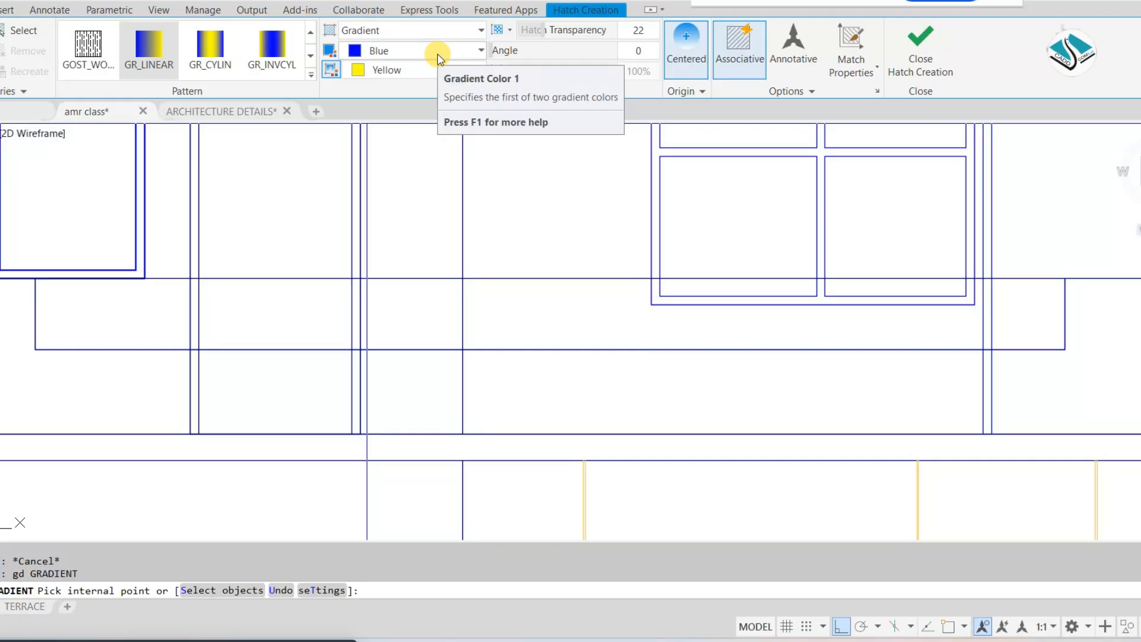
left_click(433, 33)
left_click(434, 49)
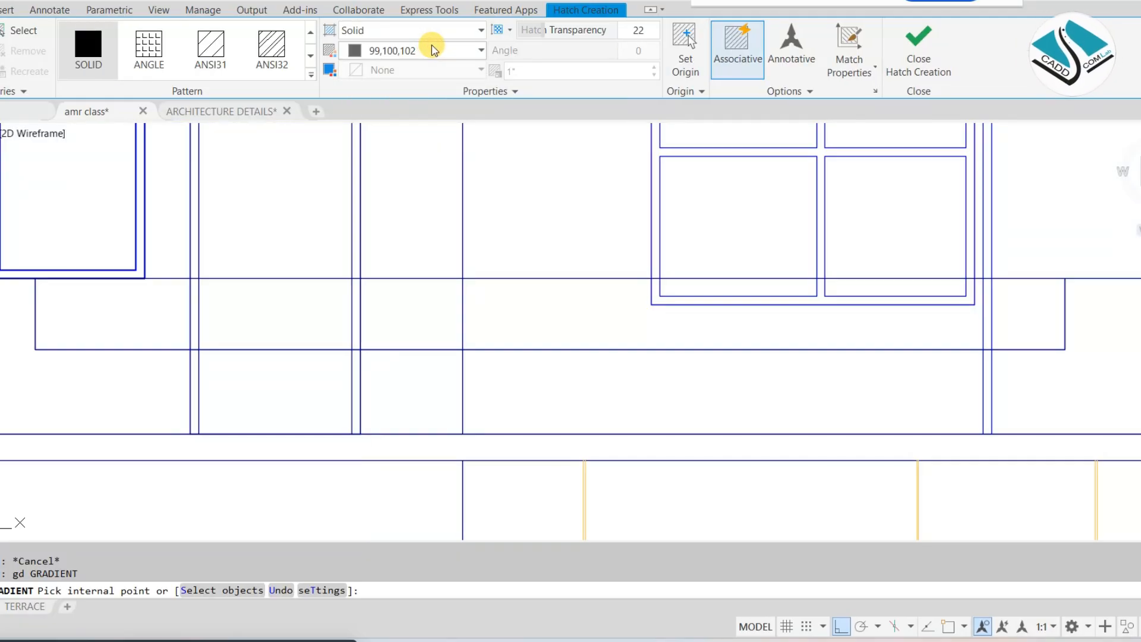
left_click(436, 30)
left_click(399, 64)
left_click(410, 50)
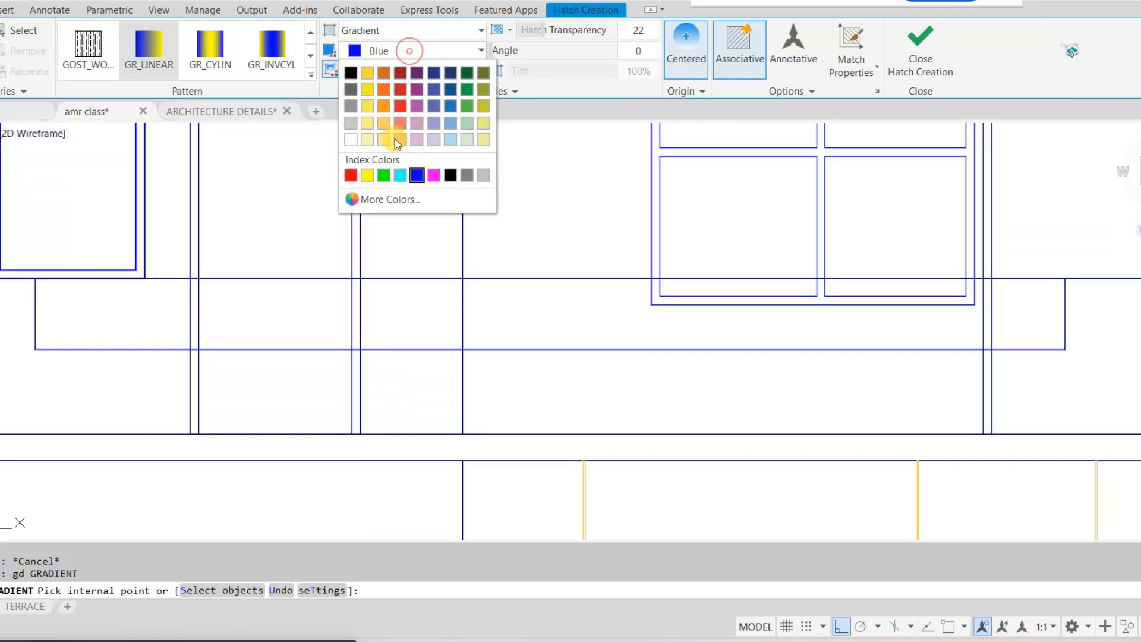
left_click(450, 122)
left_click(432, 69)
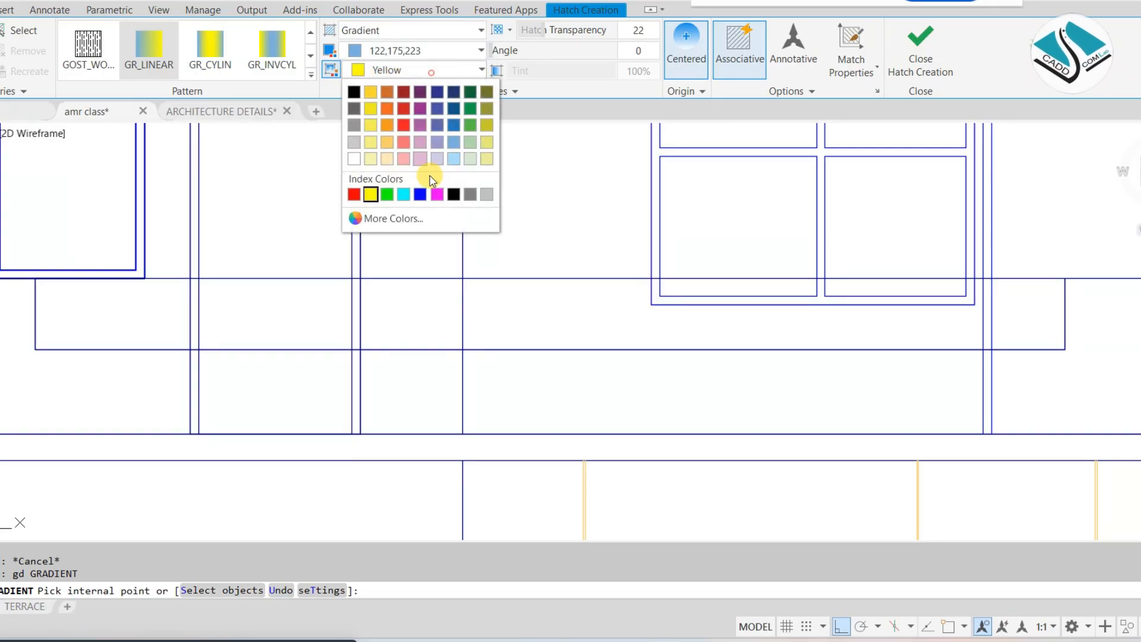
left_click(453, 164)
Apply the gradient to the notch rectangle as a glass panel with transparency 60
left_click(24, 31)
left_click(433, 278)
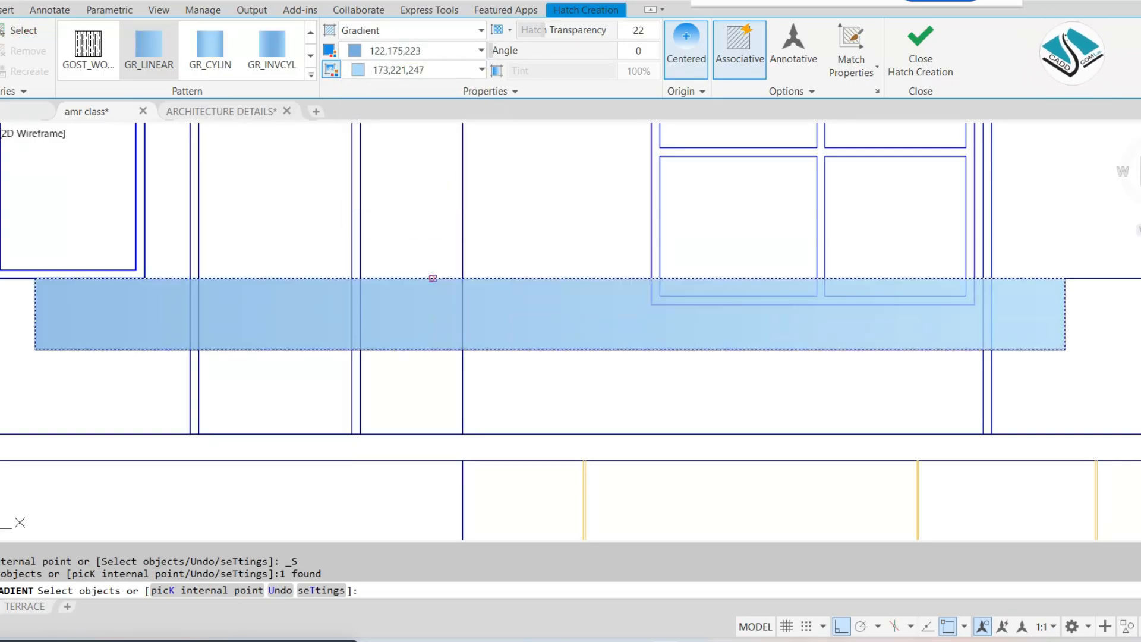
left_click_drag(545, 30, 676, 40)
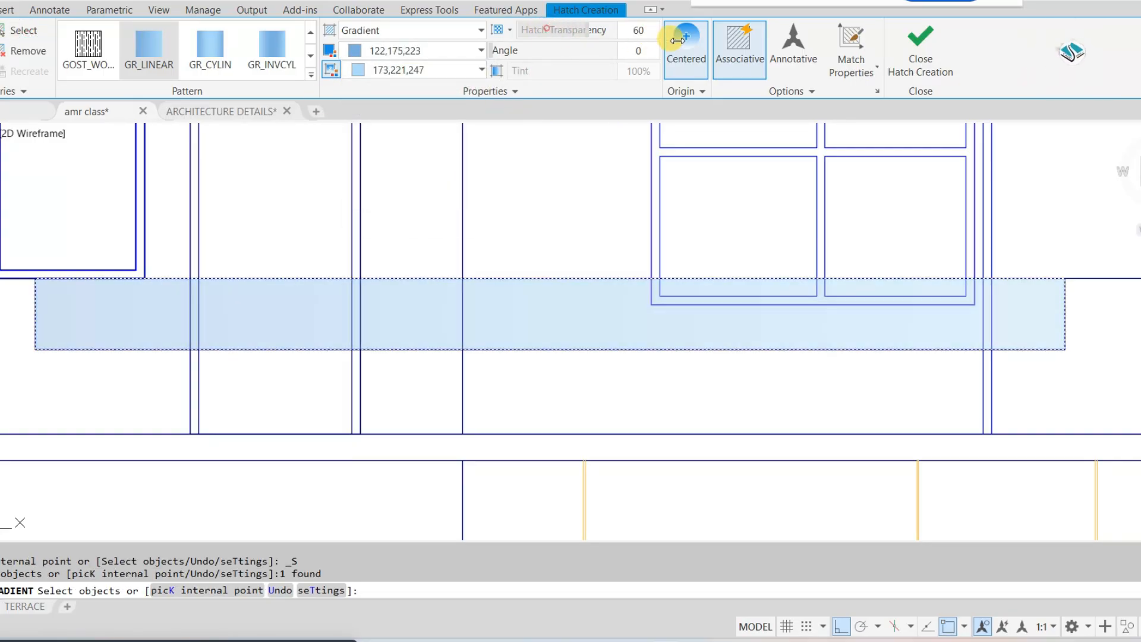
left_click(936, 67)
Trim the right door's frame lines where they run below the parapet's top line and the glass panel
scroll(504, 229, "down", 5)
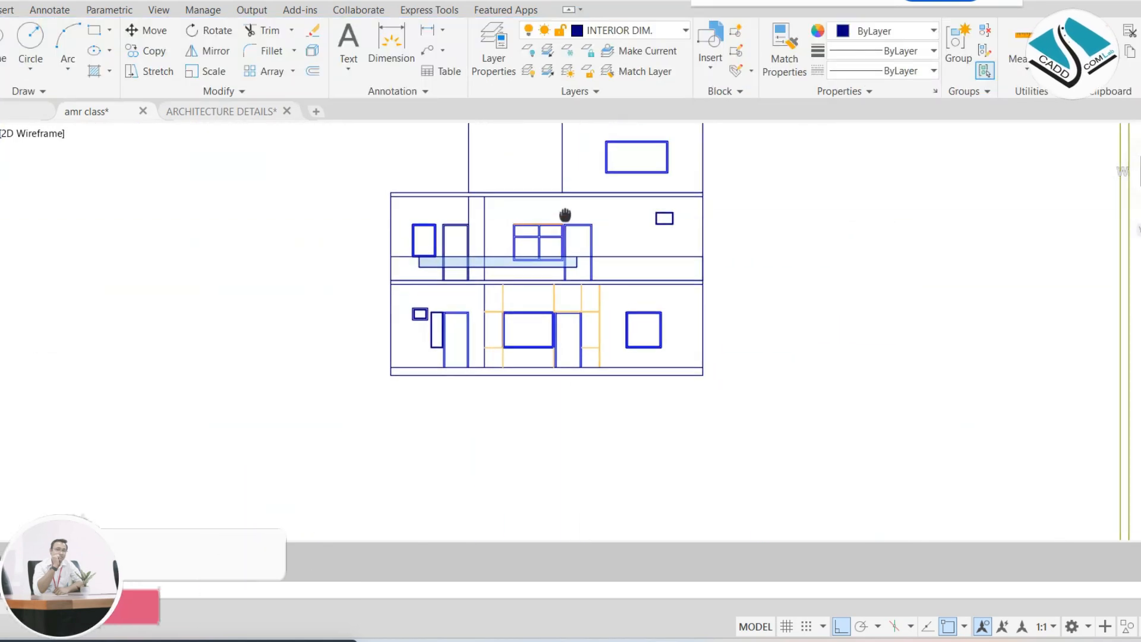
scroll(593, 266, "up", 2)
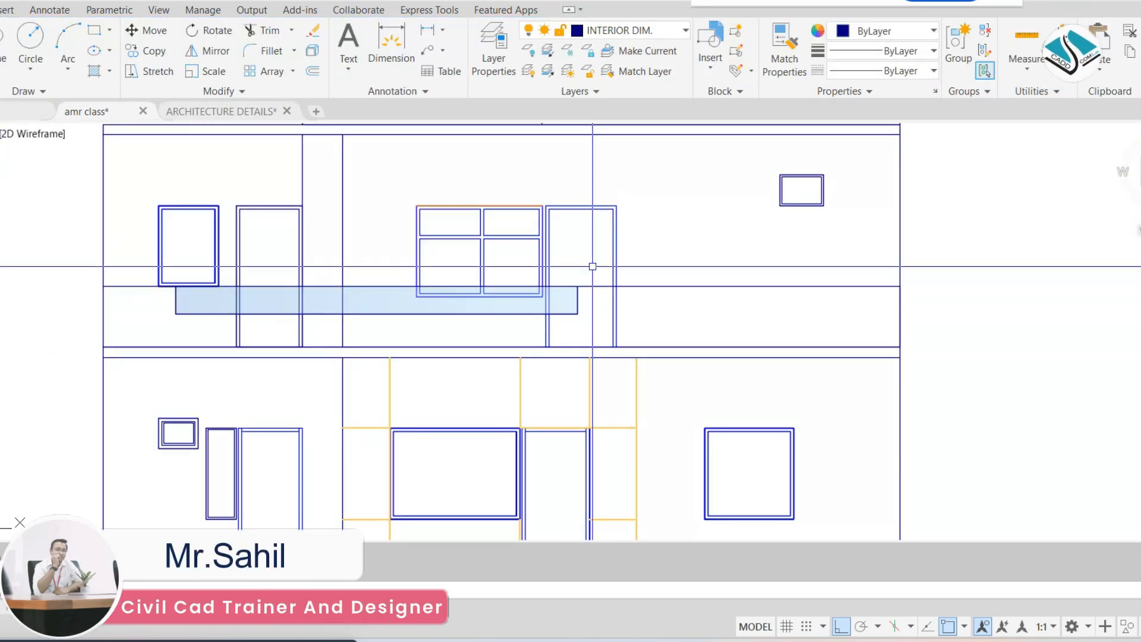
type("tr")
key("space")
scroll(602, 294, "up", 6)
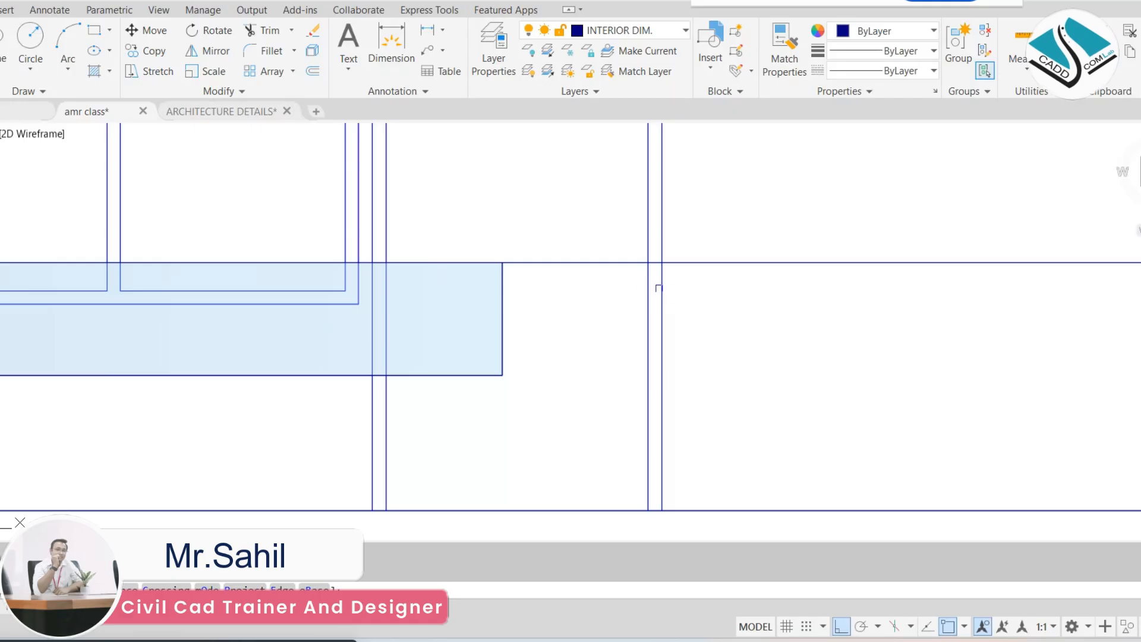
left_click(725, 293)
left_click(589, 331)
middle_click_drag(417, 406, 736, 365)
left_click(750, 364)
left_click(621, 380)
scroll(585, 330, "down", 4)
Trim the left door's frame lines below the glass panel down to the slab and end the Trim command
middle_click_drag(184, 320, 584, 326)
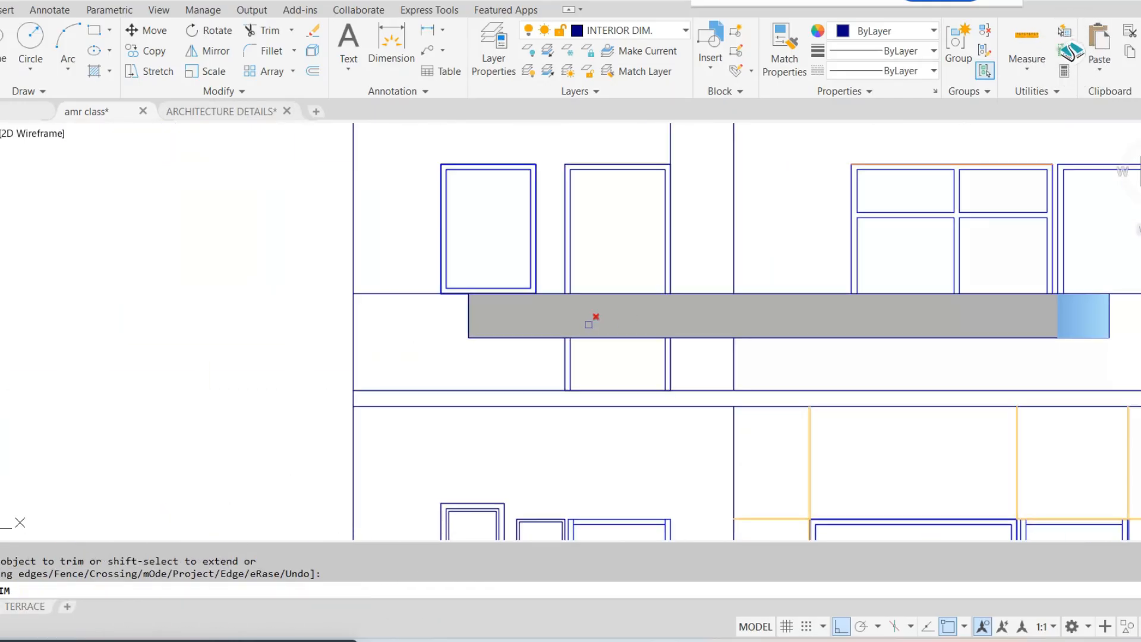
scroll(583, 333, "up", 4)
left_click(889, 375)
left_click(436, 404)
scroll(555, 331, "down", 9)
key("Escape")
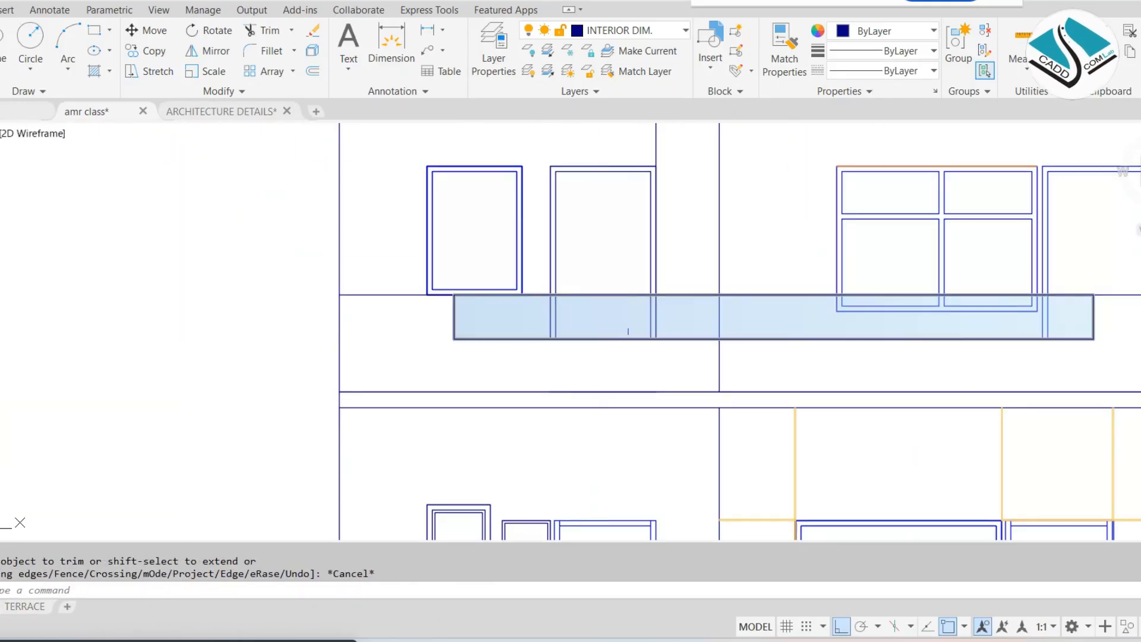
scroll(799, 281, "up", 3)
scroll(820, 265, "up", 2)
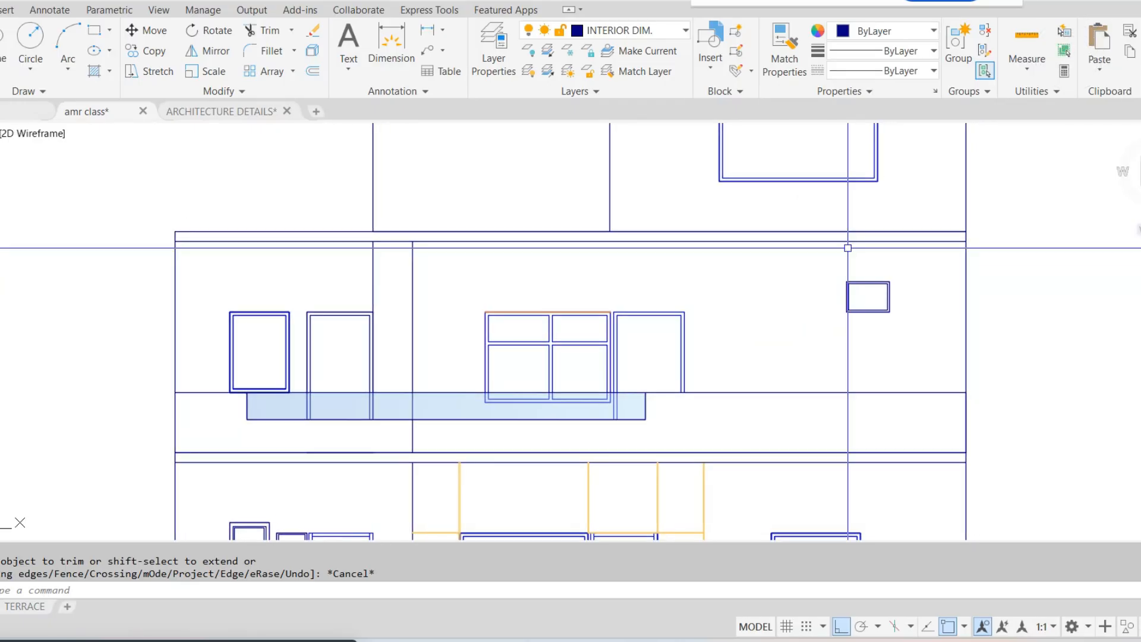
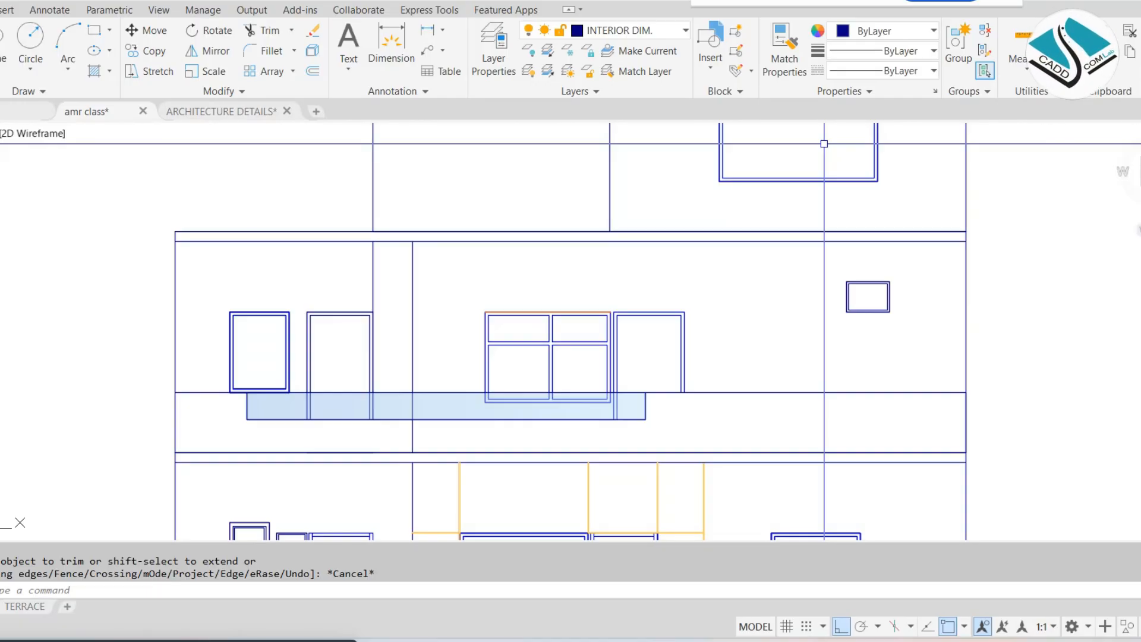
Switch to the browser and run a Google image search for "exterior design" in a new tab
scroll(591, 235, "down", 8)
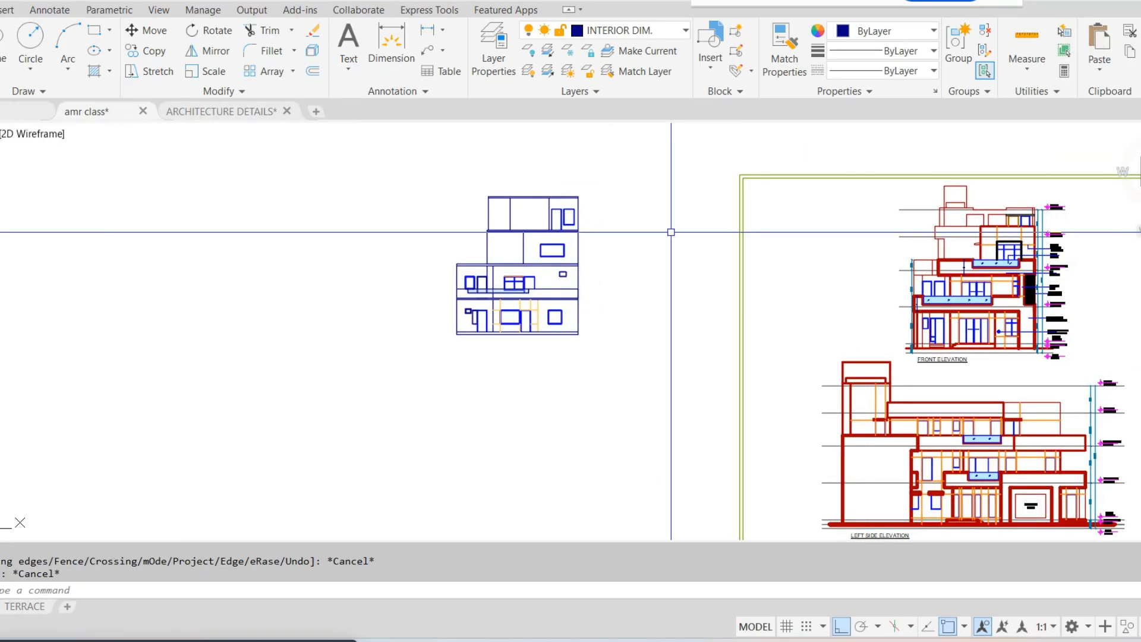
mouse_move(585, 640)
left_click(566, 589)
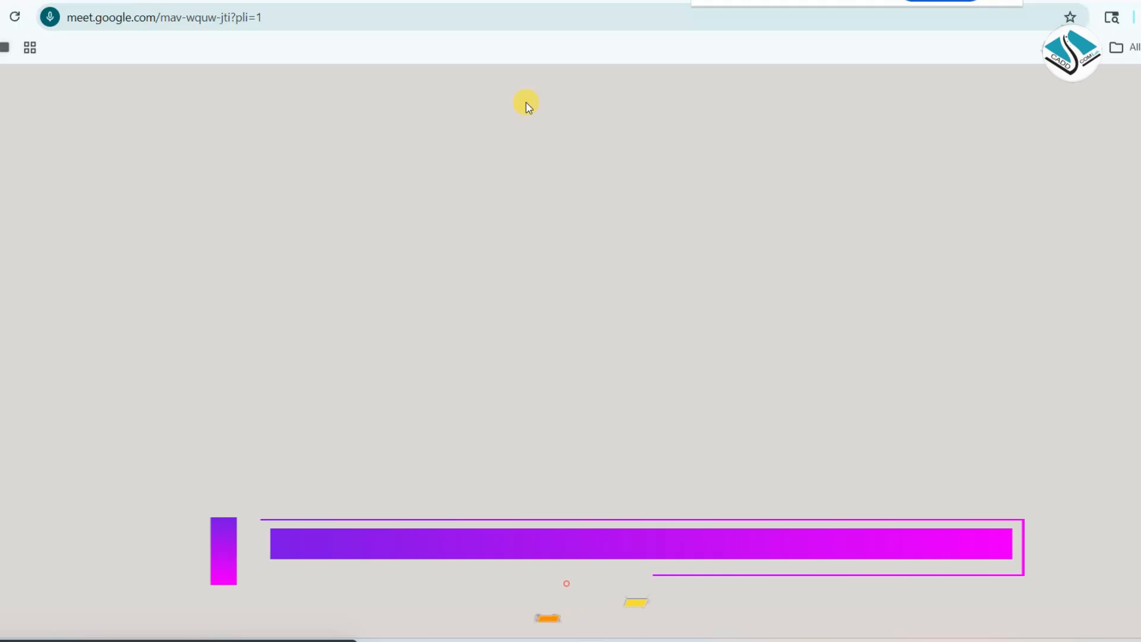
key("ctrl+t")
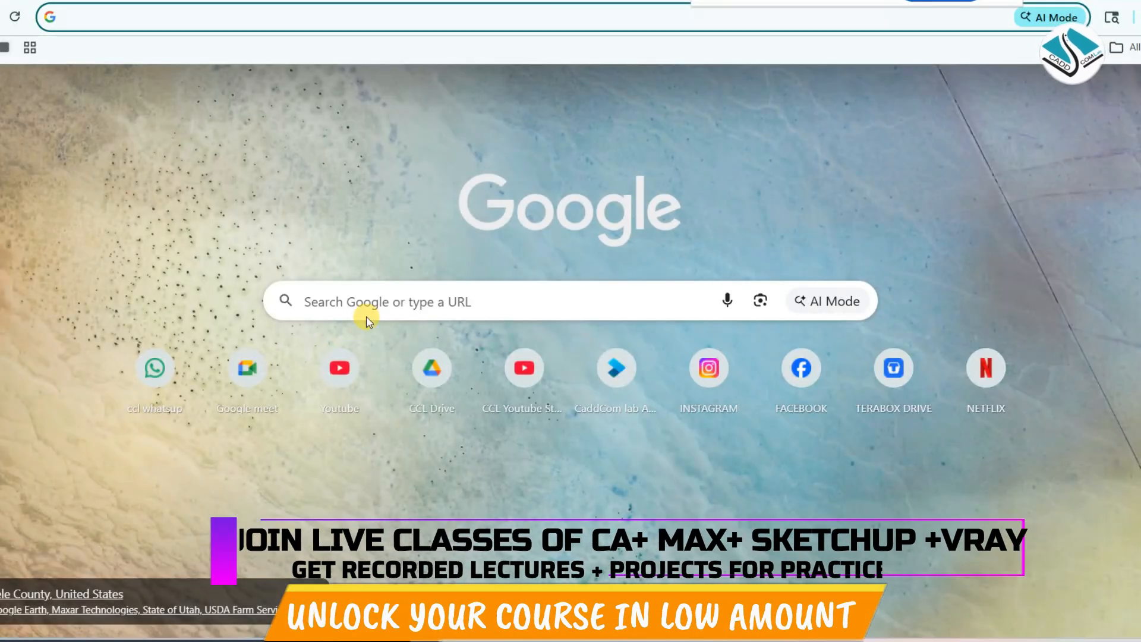
left_click(368, 303)
type("exterior ")
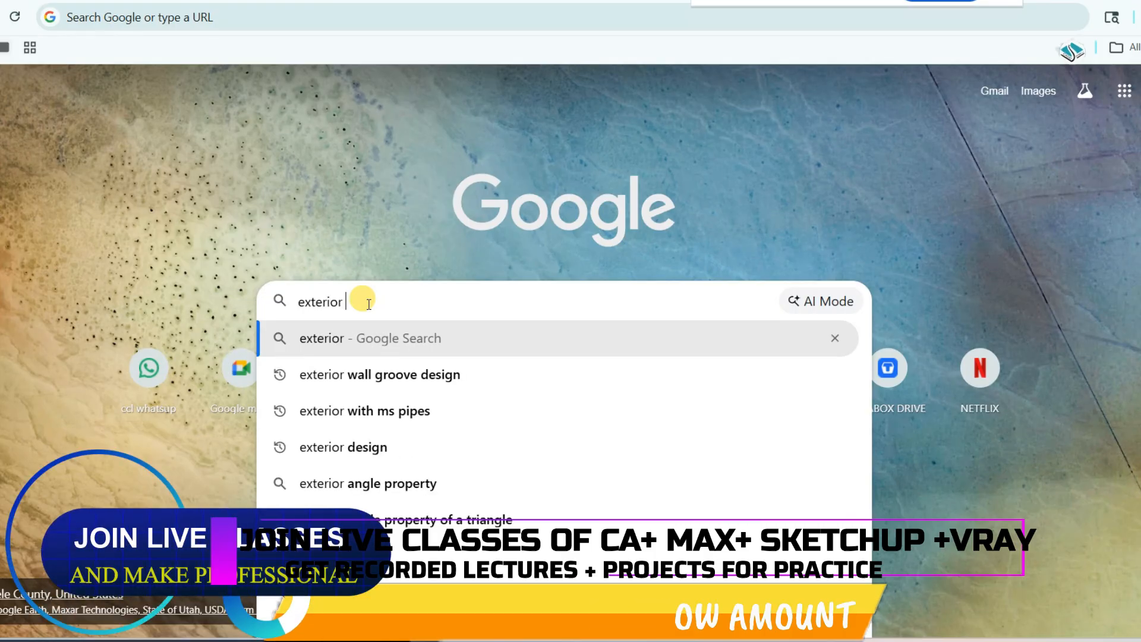
type("design")
key("Return")
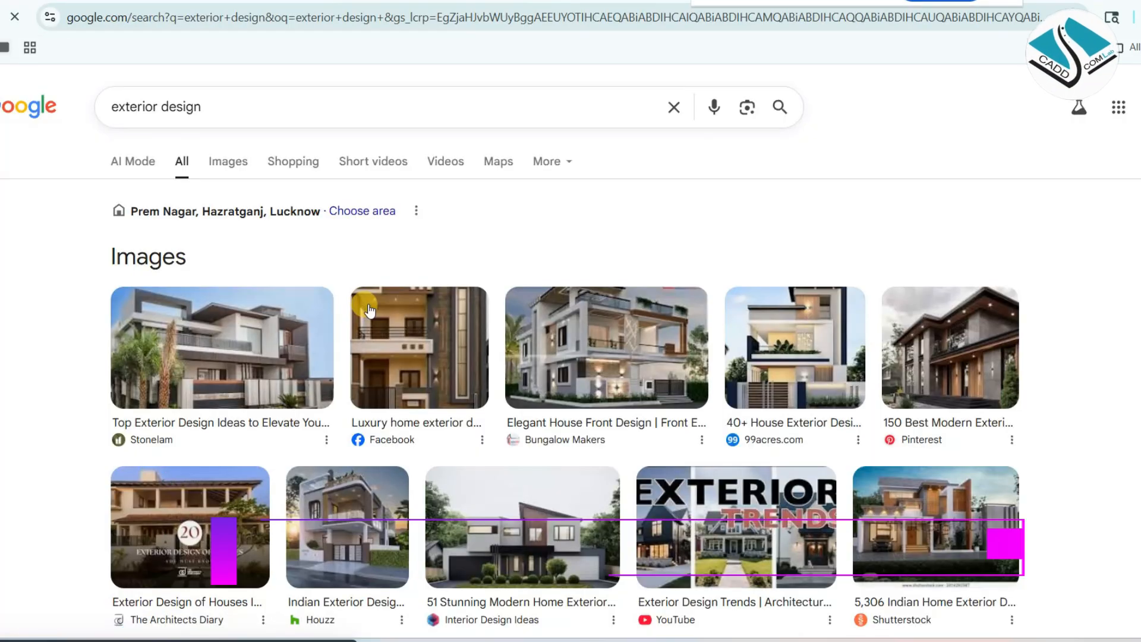
left_click(213, 161)
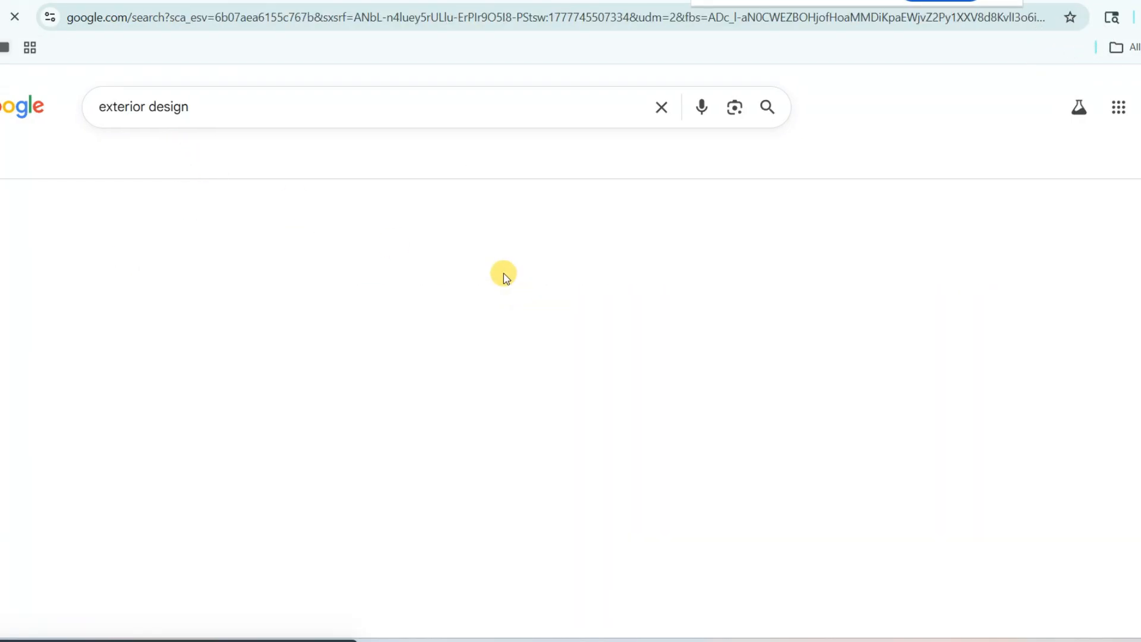
Open the Bungalow Makers house front image full size in its own tab and return to AutoCAD
scroll(443, 334, "down", 1)
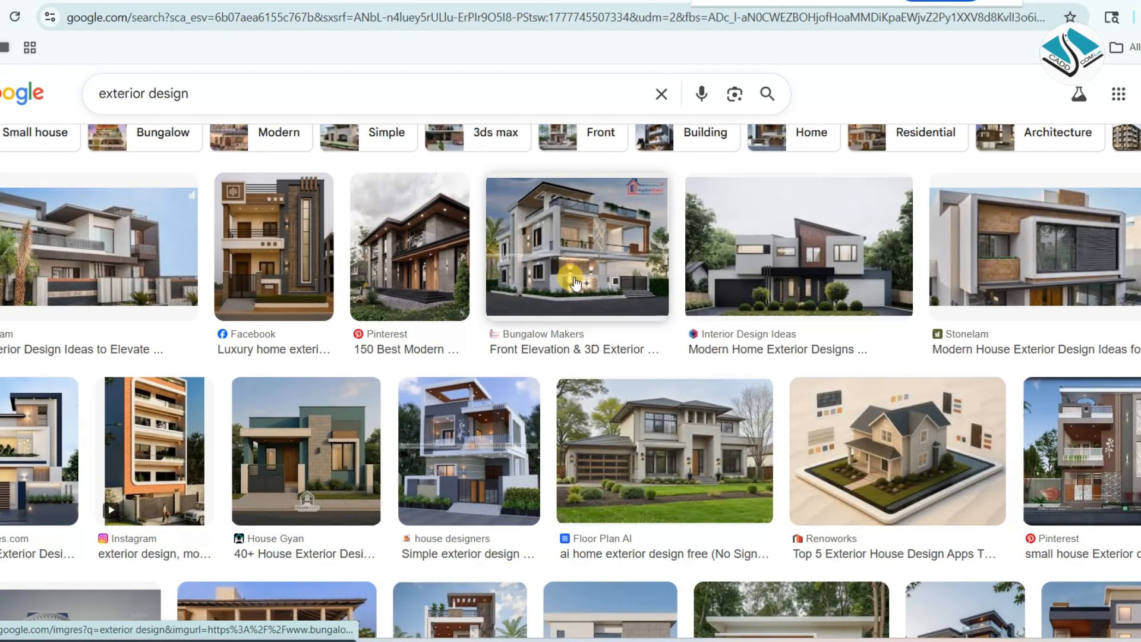
left_click(600, 244)
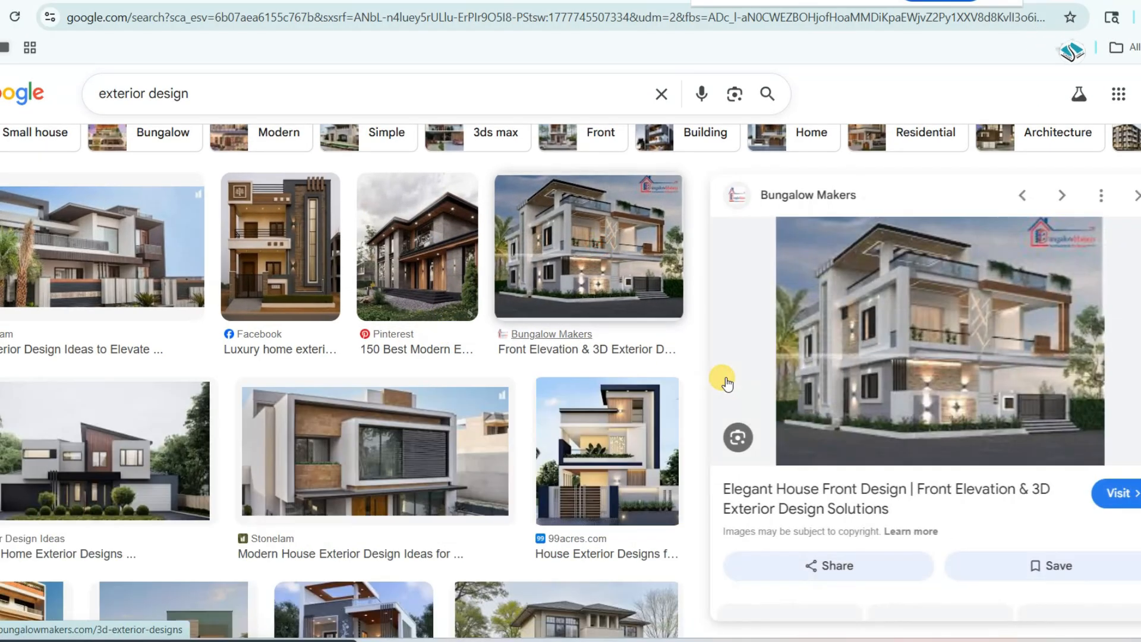
right_click(958, 327)
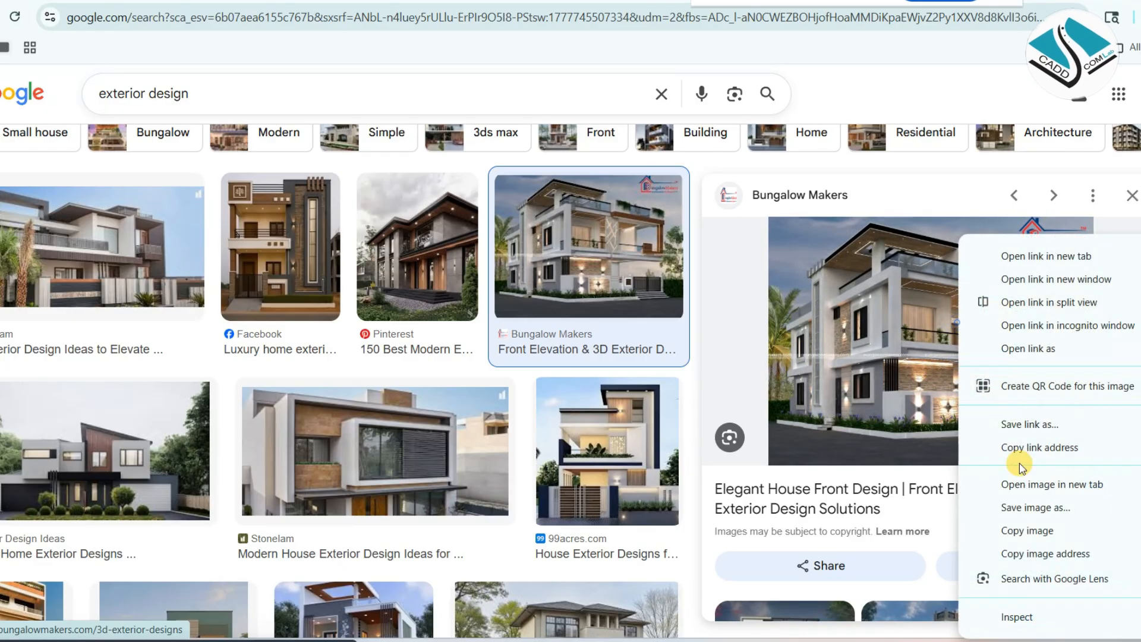
left_click(1063, 482)
left_click(664, 10)
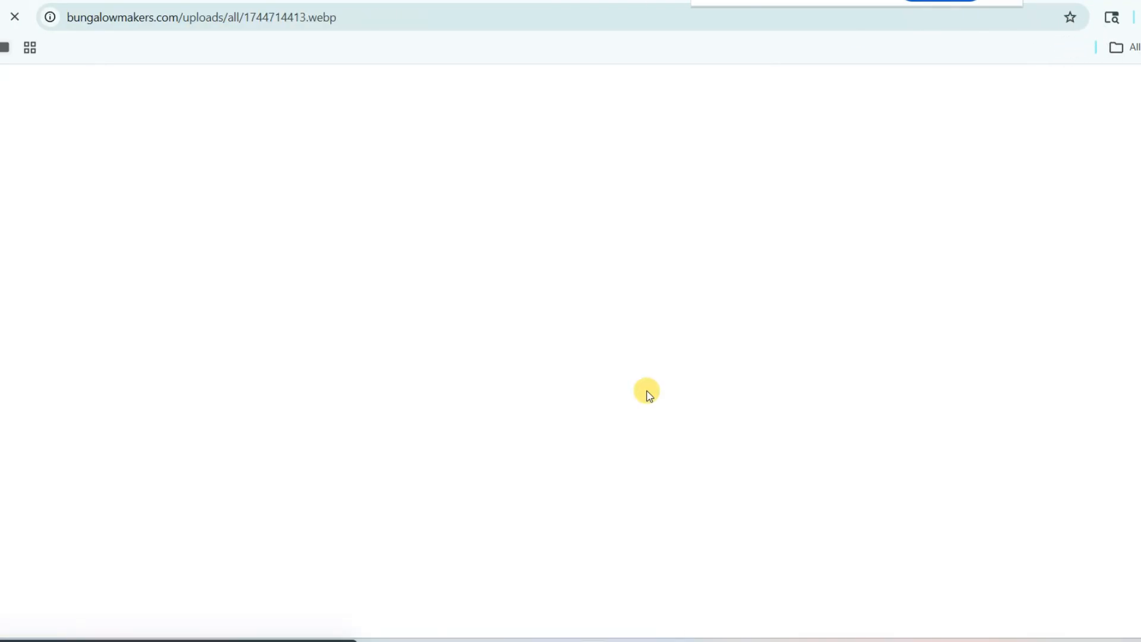
left_click(1105, 0)
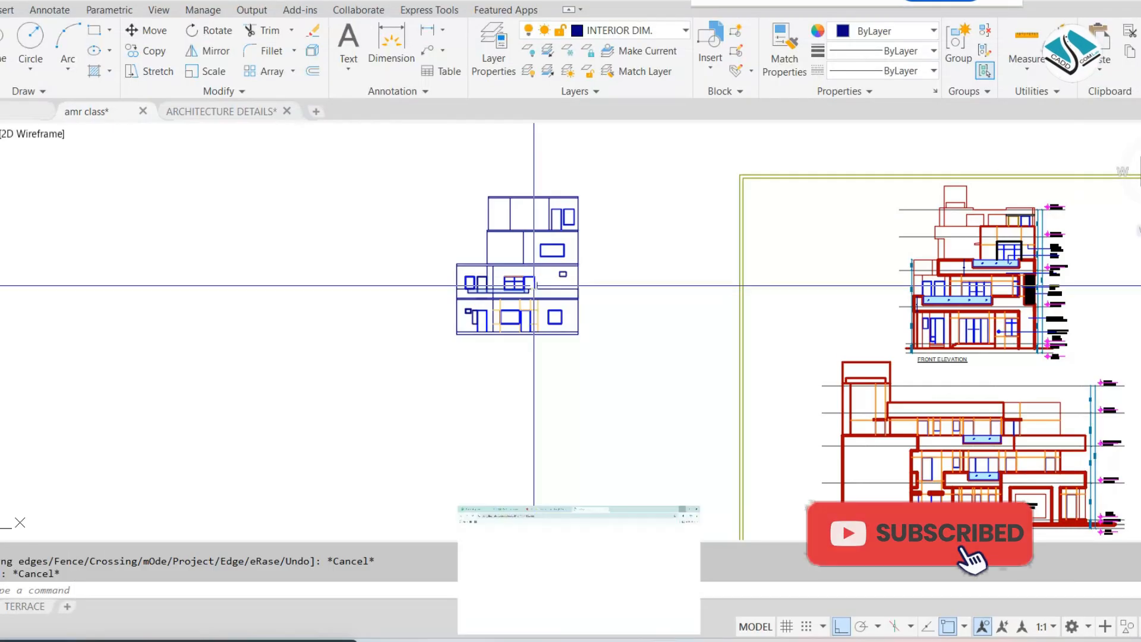
Move the whole stacked elevation horizontally to the left, farther from the reference elevation sheet
left_click(667, 170)
left_click(327, 366)
type("m")
key("Return")
left_click(470, 378)
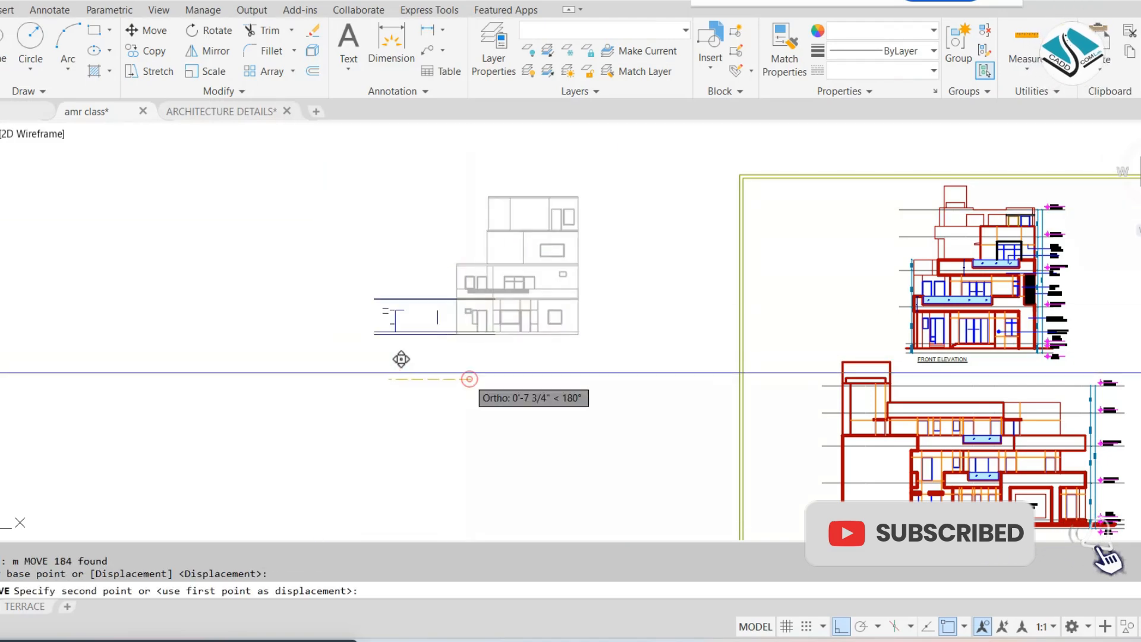
left_click(369, 378)
Copy the whole elevation twice straight down, making a vertical column of three, and end the Copy command
left_click(573, 145)
left_click(259, 378)
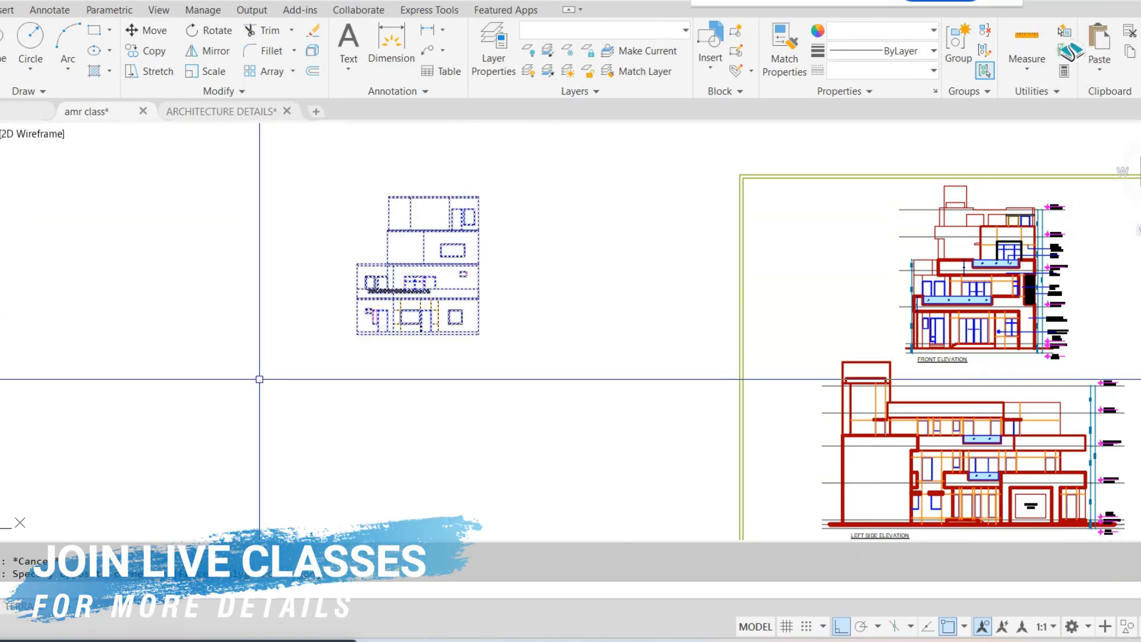
type("co")
key("Return")
scroll(326, 311, "down", 2)
scroll(413, 296, "up", 2)
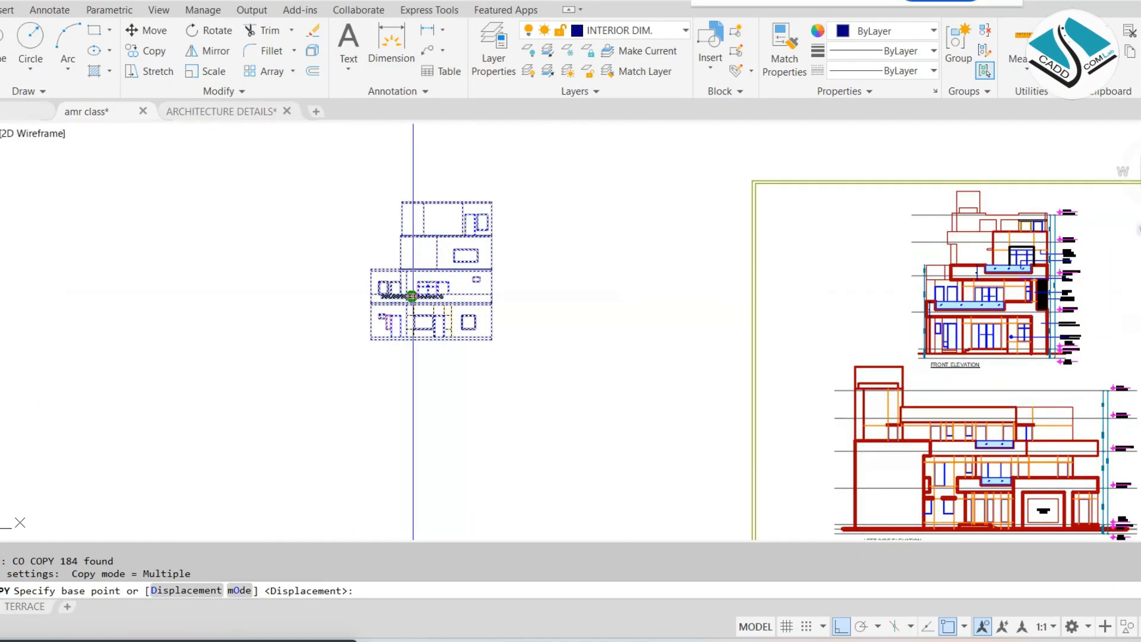
left_click(453, 272)
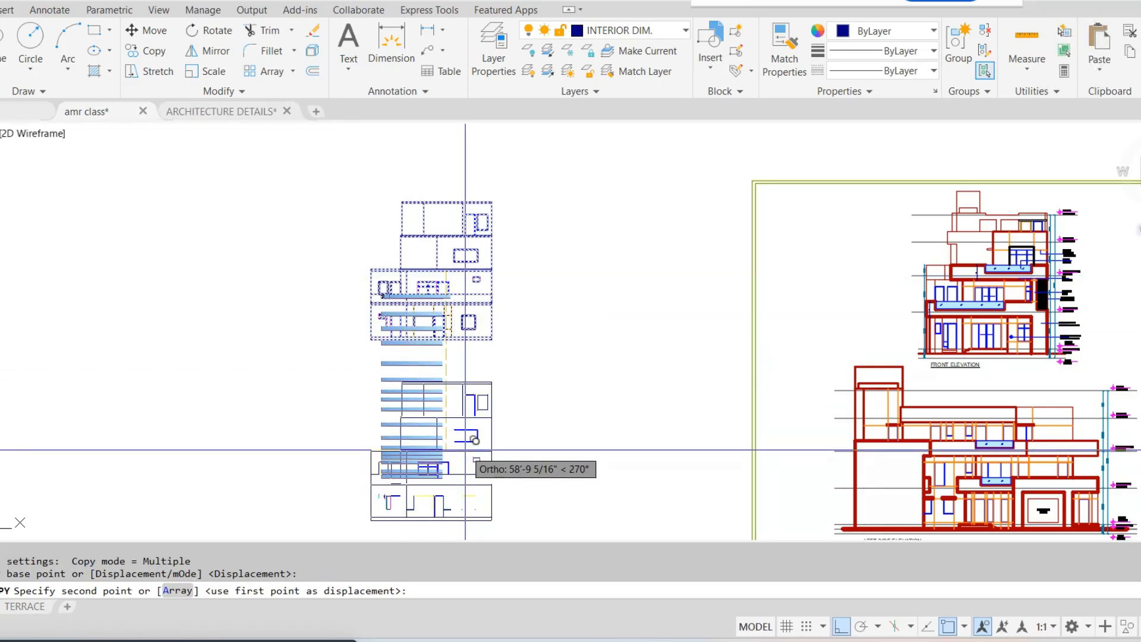
left_click(465, 450)
middle_click_drag(475, 478, 470, 322)
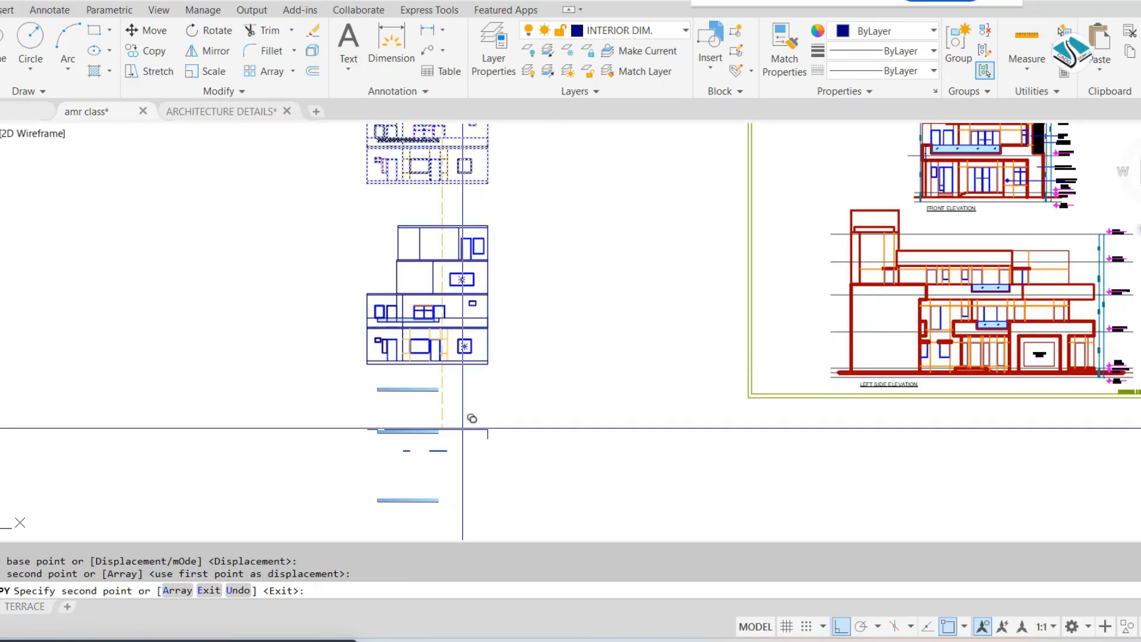
left_click(469, 490)
scroll(535, 410, "down", 3)
key("Escape")
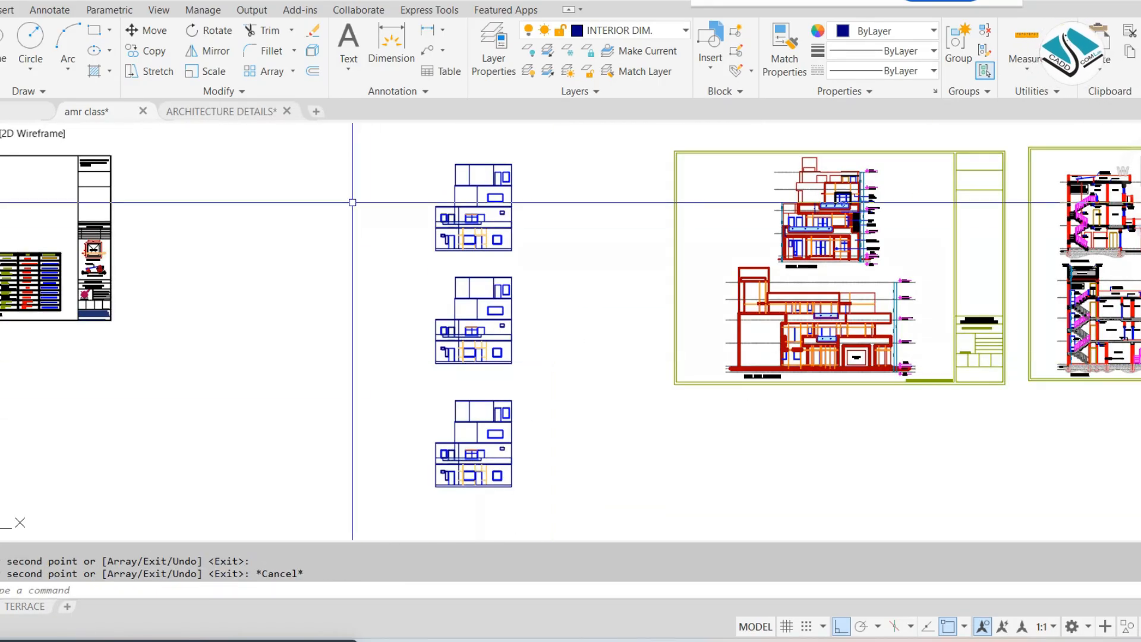
Examine the elevation copies and compare them with the Bungalow Makers house image in the browser, then return to AutoCAD
scroll(354, 202, "up", 2)
middle_click_drag(492, 308, 513, 147)
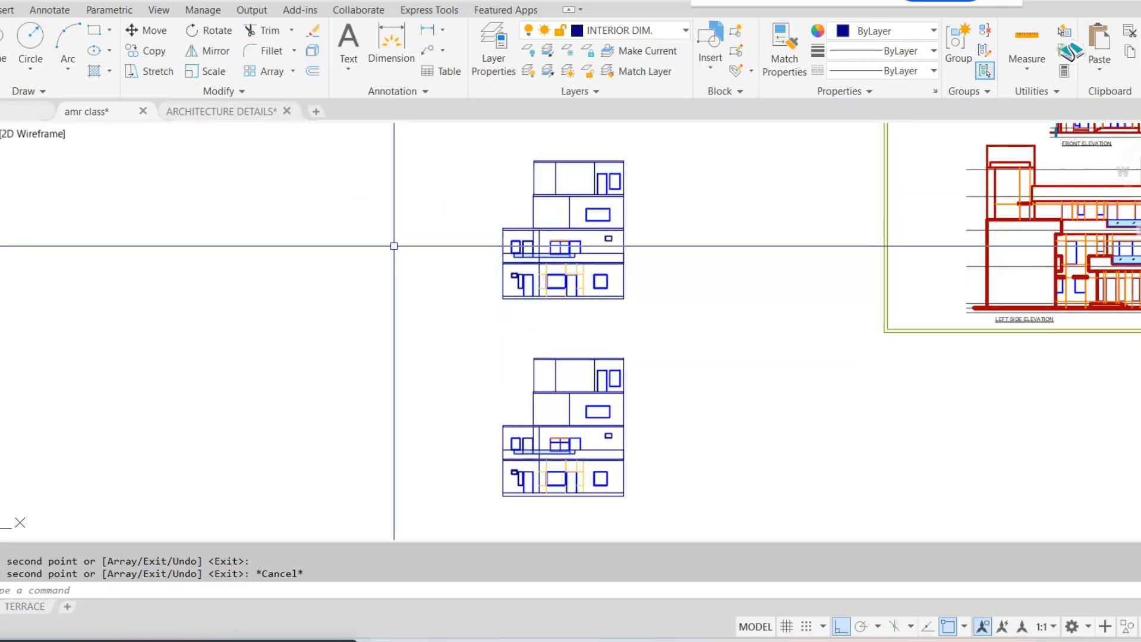
middle_click_drag(510, 344, 485, 182)
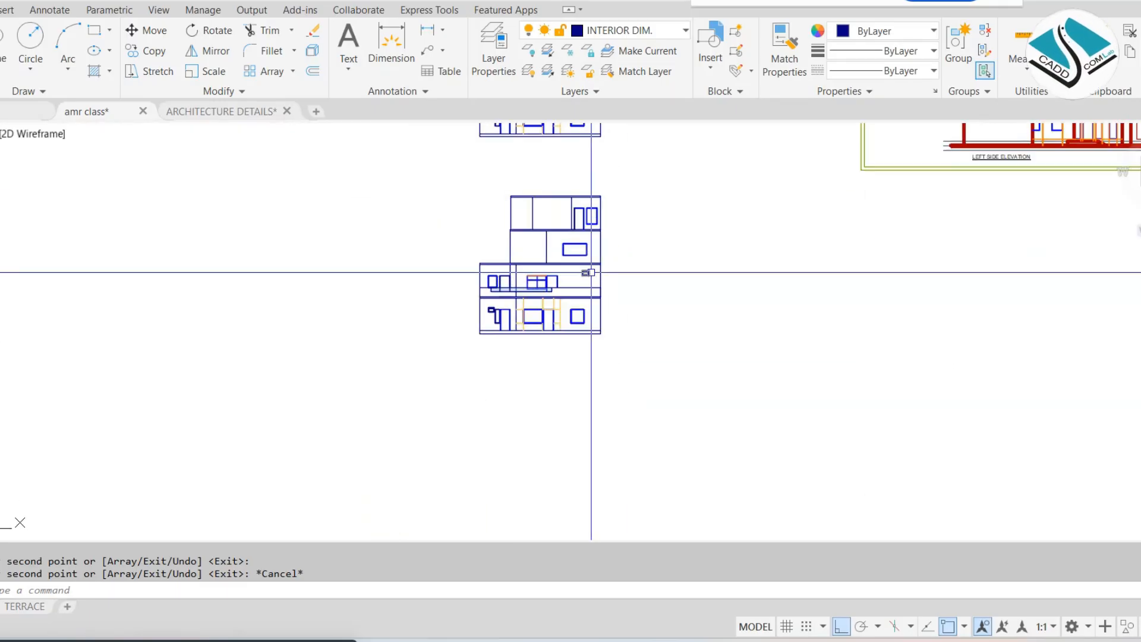
scroll(586, 274, "down", 4)
scroll(584, 259, "down", 2)
scroll(584, 258, "up", 5)
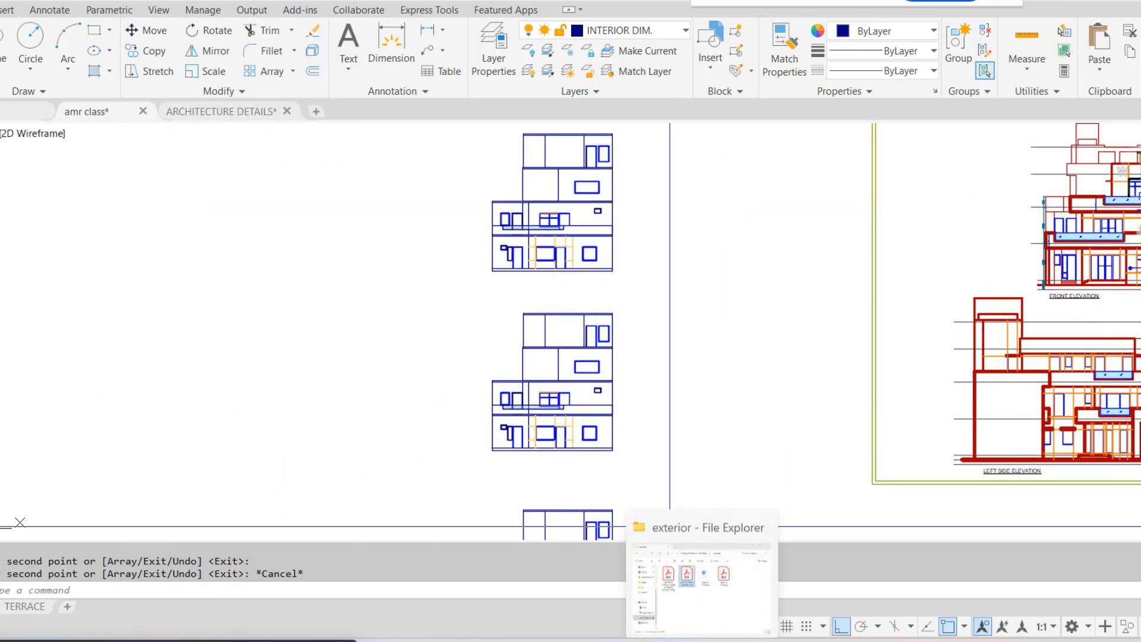
left_click(504, 561)
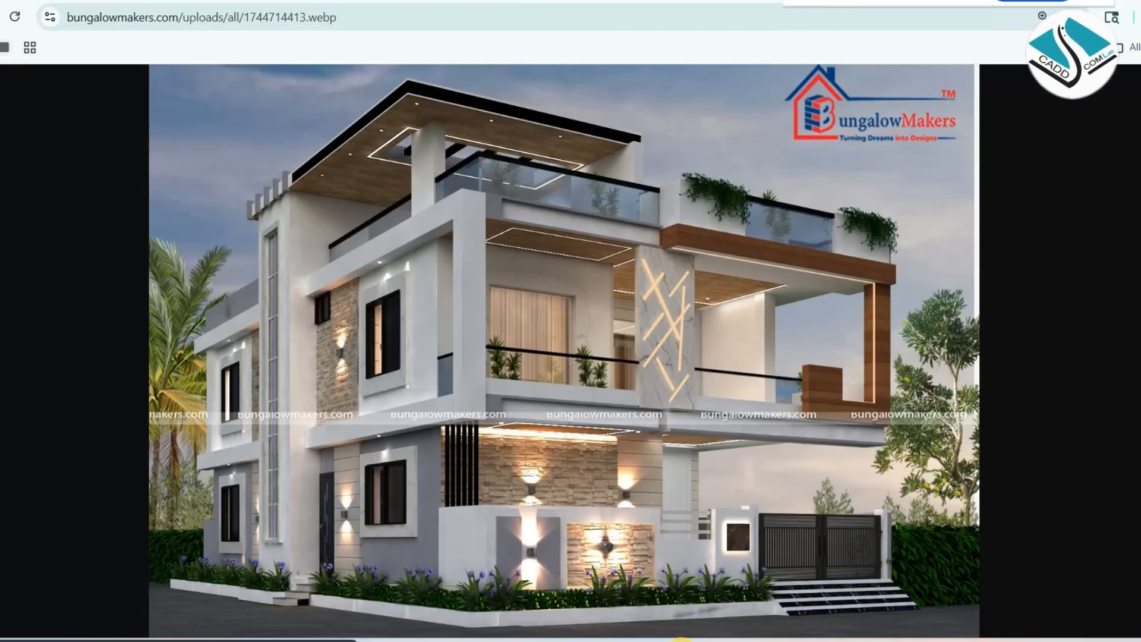
mouse_move(680, 636)
left_click(636, 547)
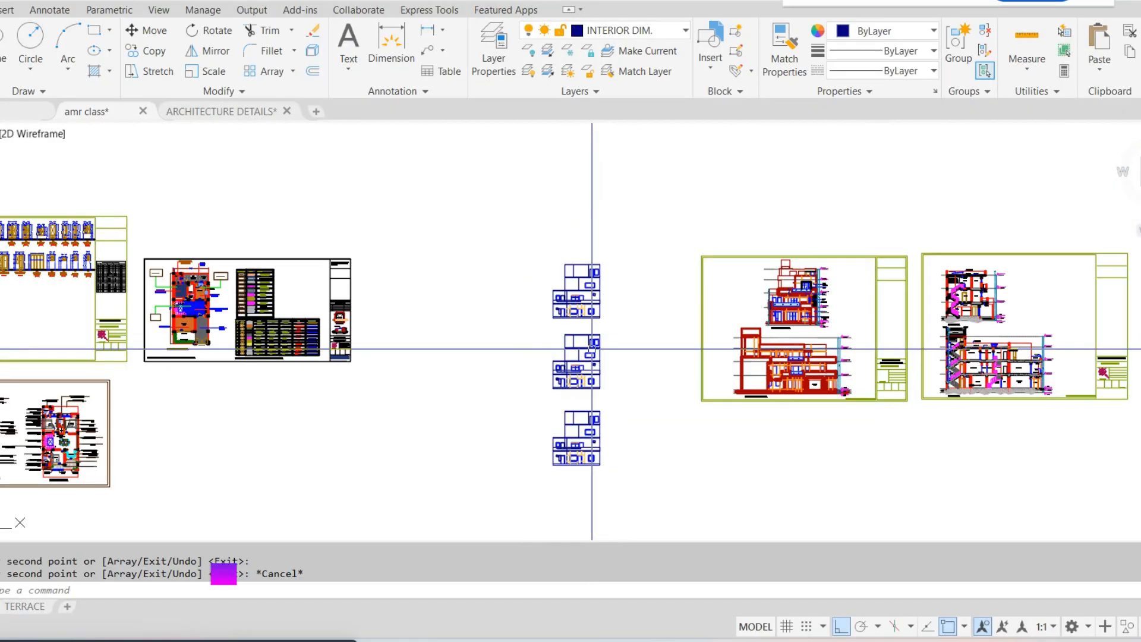
Review the floor plan, door and window, and flooring layout sheets, then examine the uppermost elevation copy
scroll(592, 349, "down", 4)
scroll(466, 353, "up", 3)
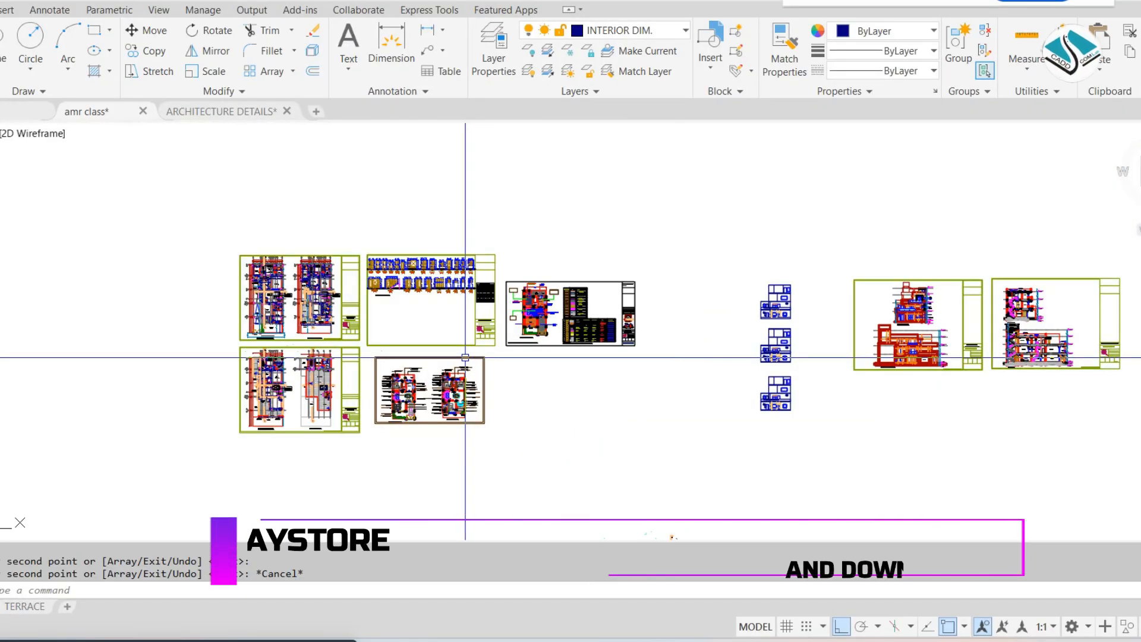
scroll(290, 310, "up", 4)
scroll(304, 308, "down", 2)
middle_click_drag(410, 353, 419, 354)
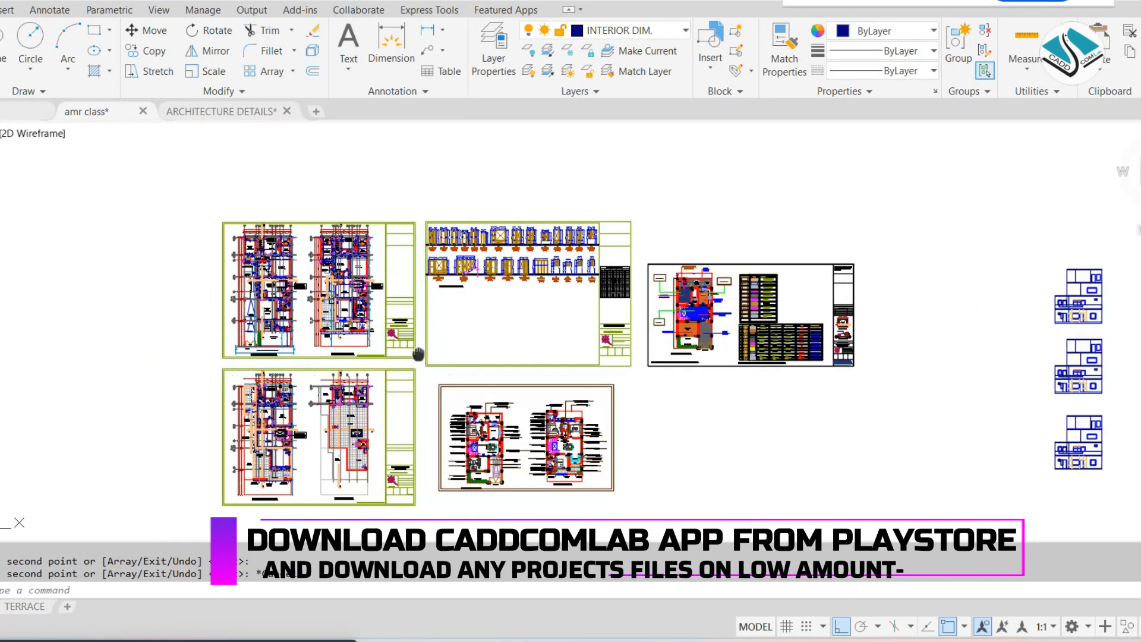
scroll(482, 494, "up", 4)
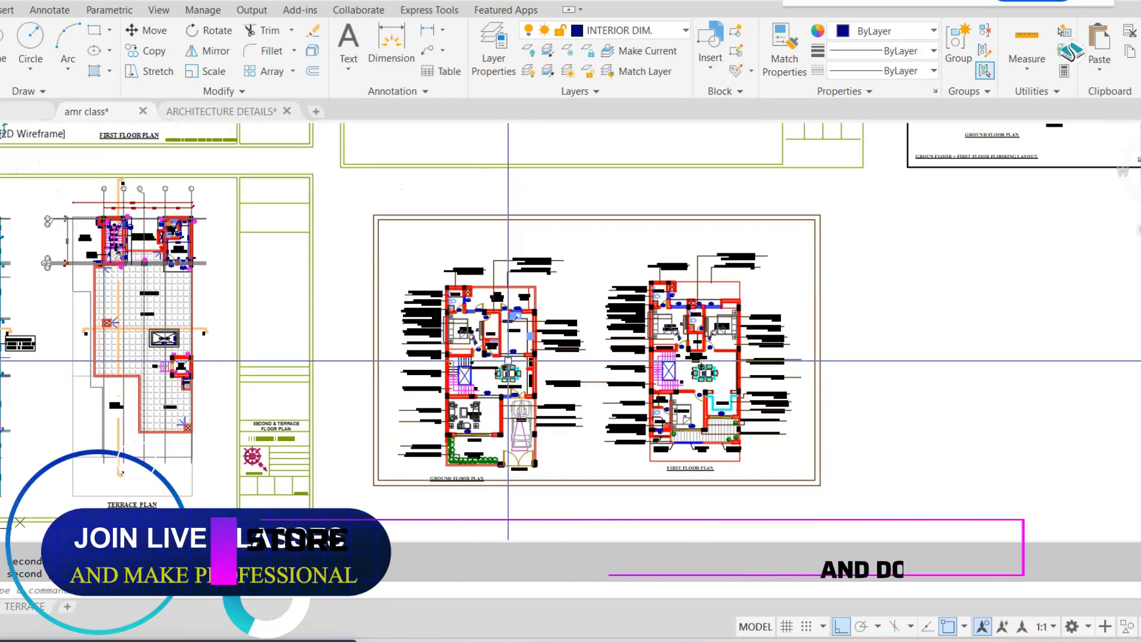
scroll(508, 361, "down", 3)
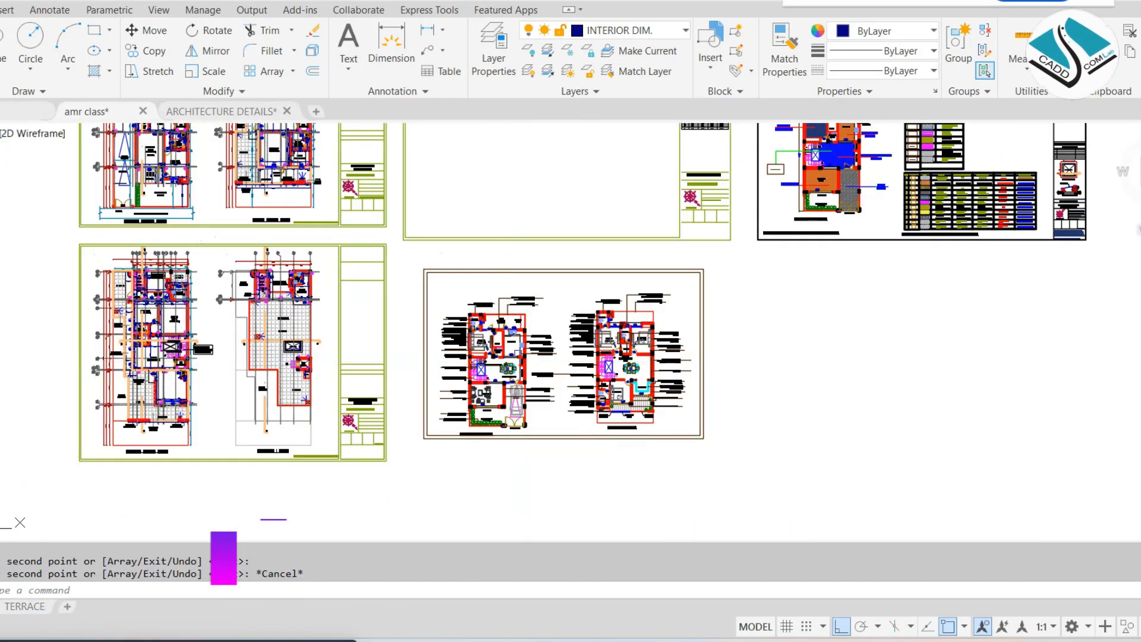
middle_click_drag(722, 297, 669, 364)
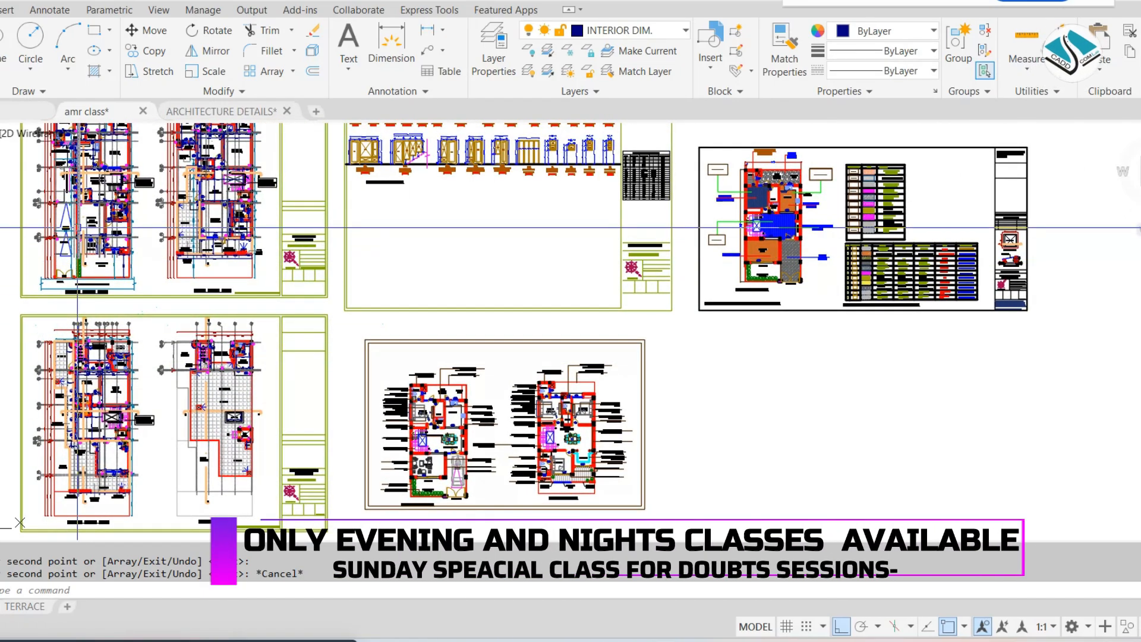
middle_click_drag(173, 248, 190, 297)
scroll(245, 260, "down", 5)
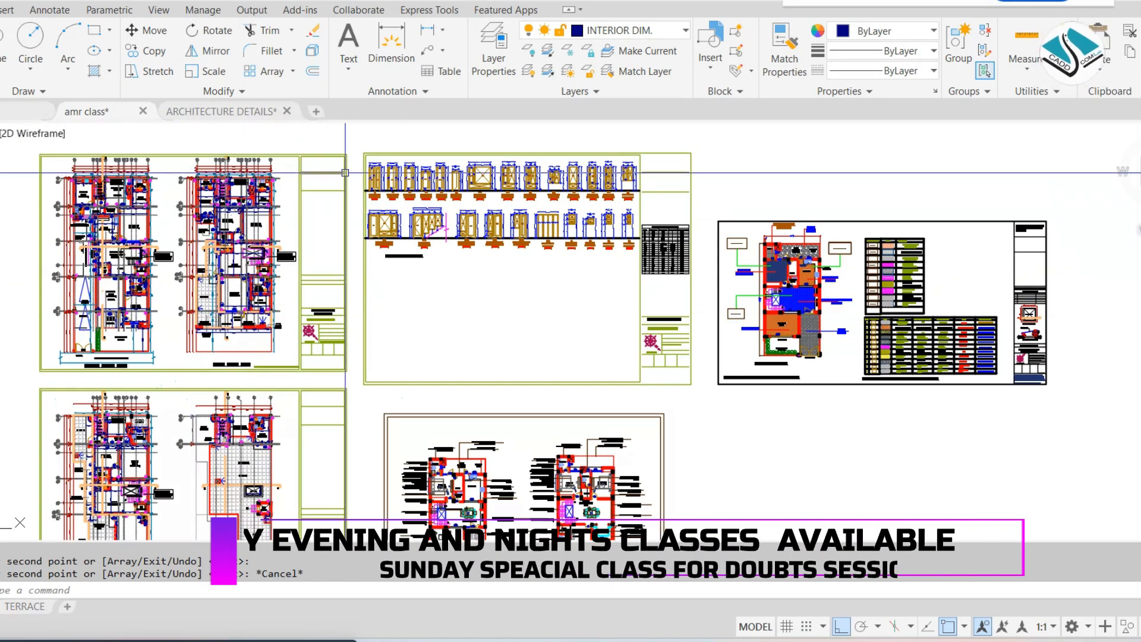
scroll(396, 276, "up", 3)
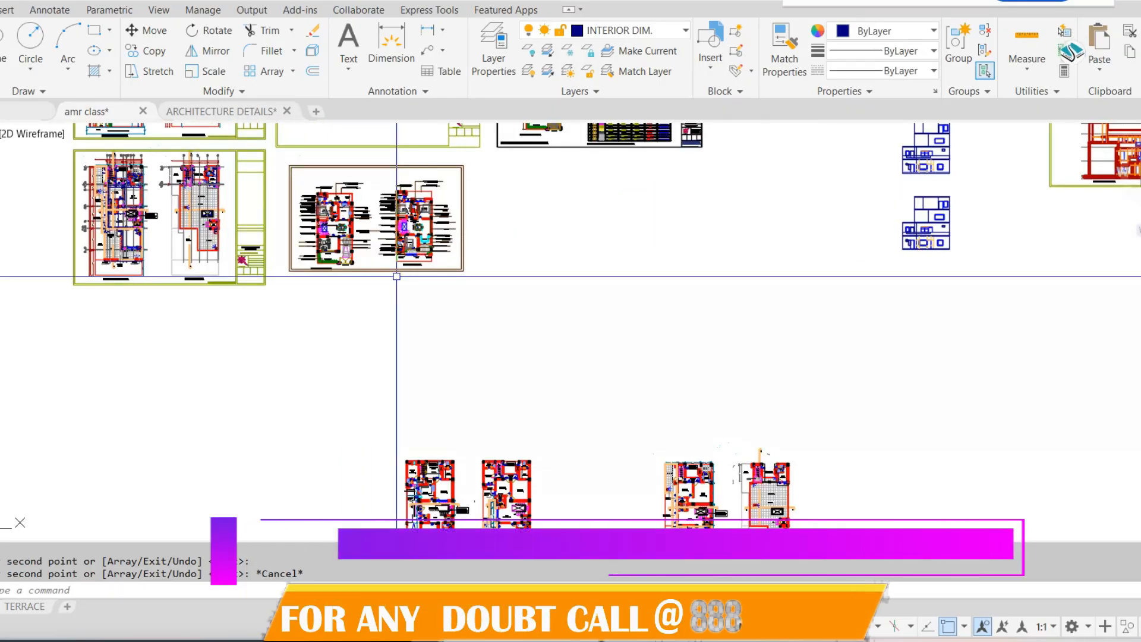
scroll(402, 284, "down", 3)
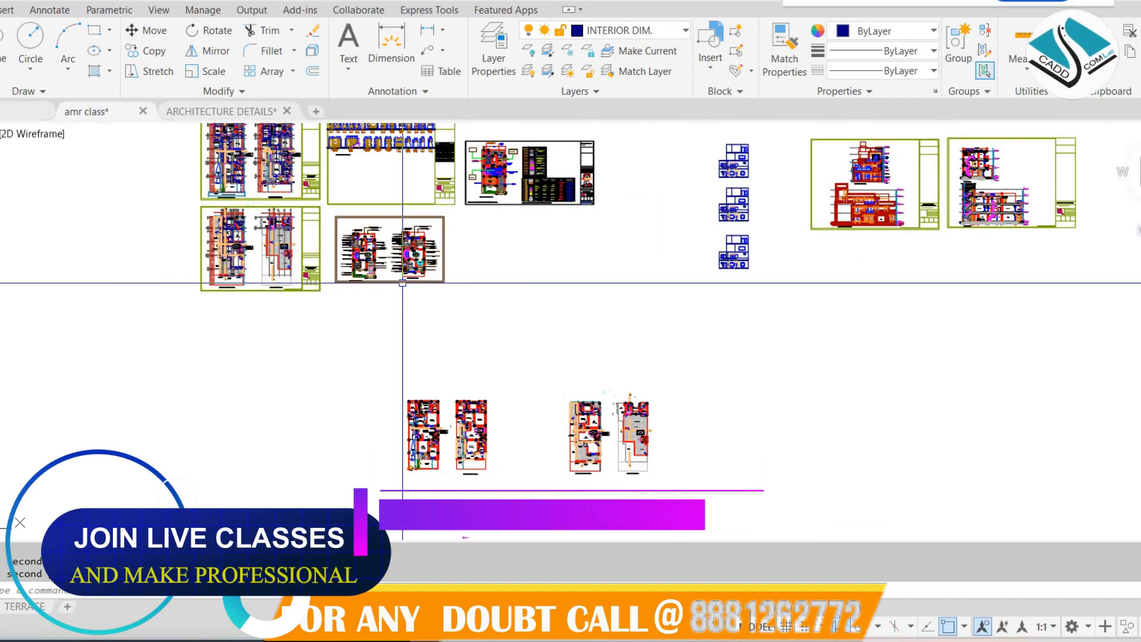
middle_click_drag(652, 242, 452, 349)
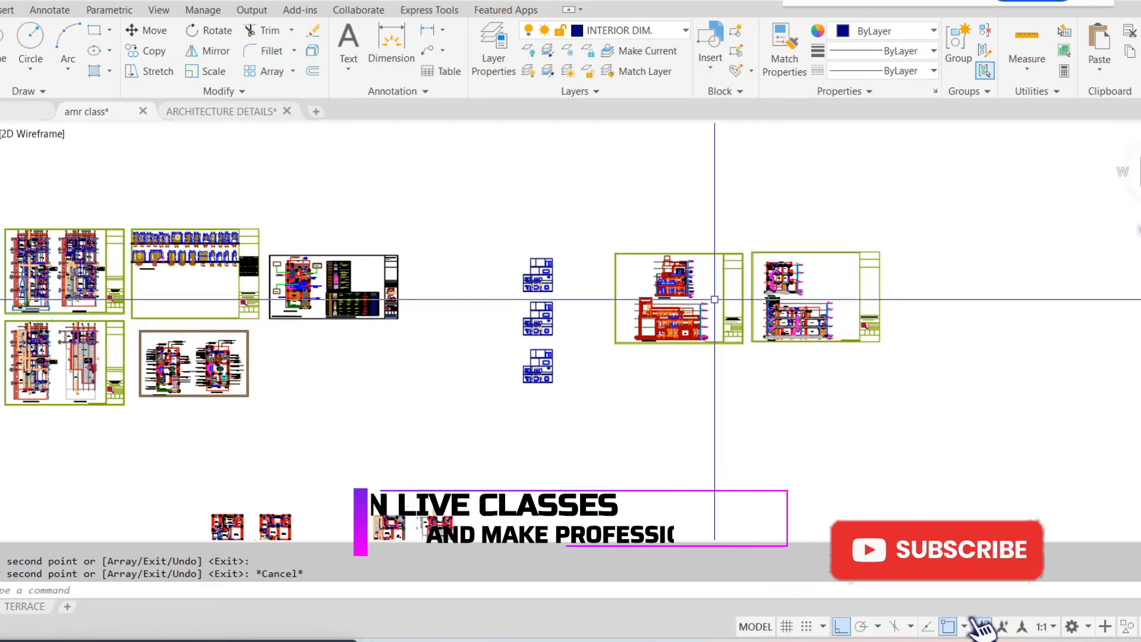
scroll(715, 300, "up", 4)
scroll(270, 255, "up", 4)
middle_click_drag(272, 250, 409, 345)
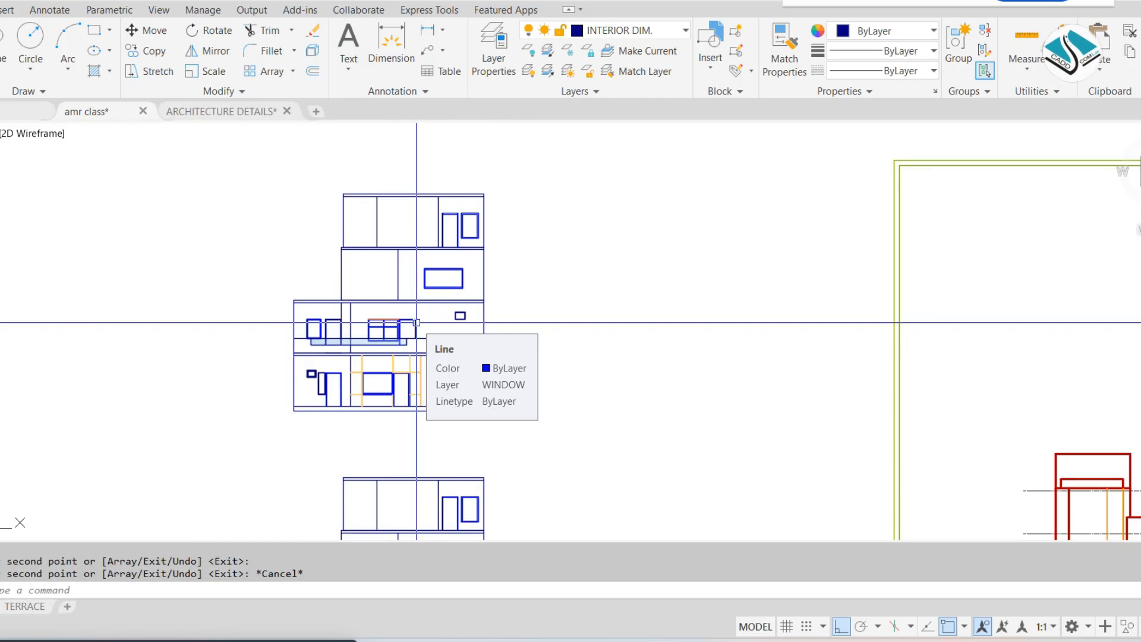
Survey the drawing set around the elevation copies and examine the ground and first floor plan working drawing
scroll(416, 323, "down", 5)
scroll(382, 247, "down", 3)
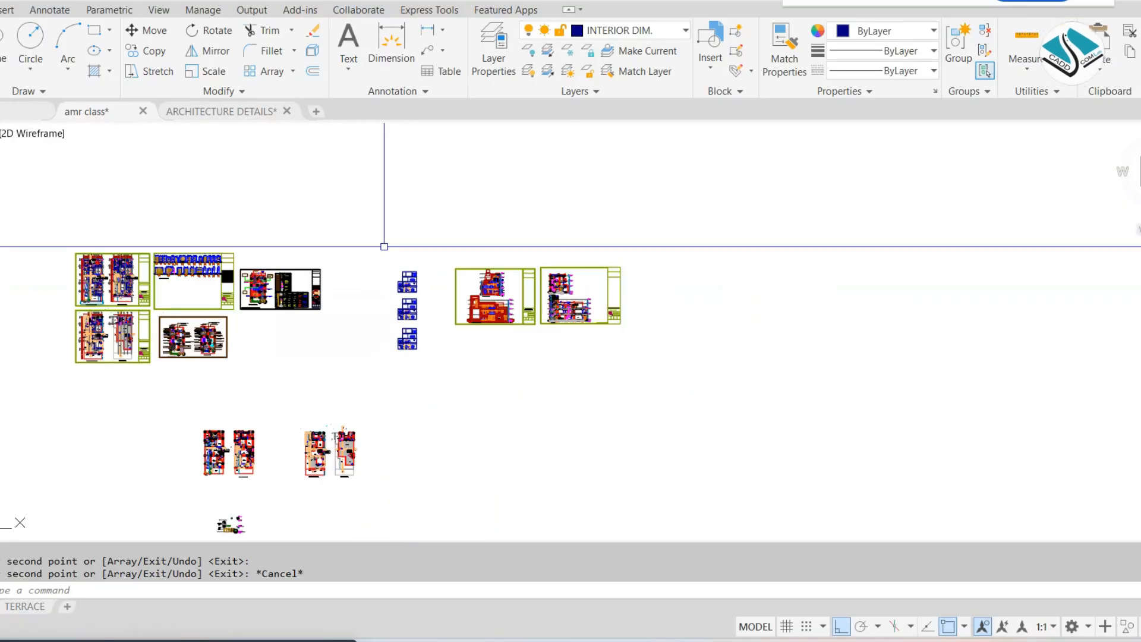
mouse_move(435, 279)
middle_mouse_down()
mouse_move(512, 291)
mouse_move(549, 282)
middle_mouse_up()
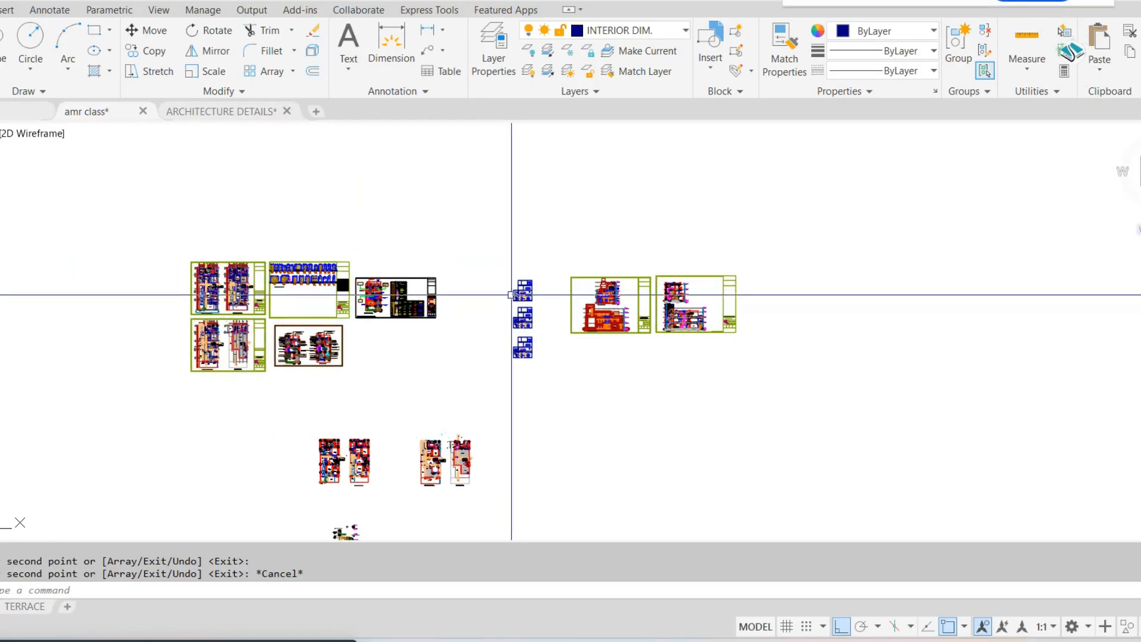
scroll(539, 303, "up", 6)
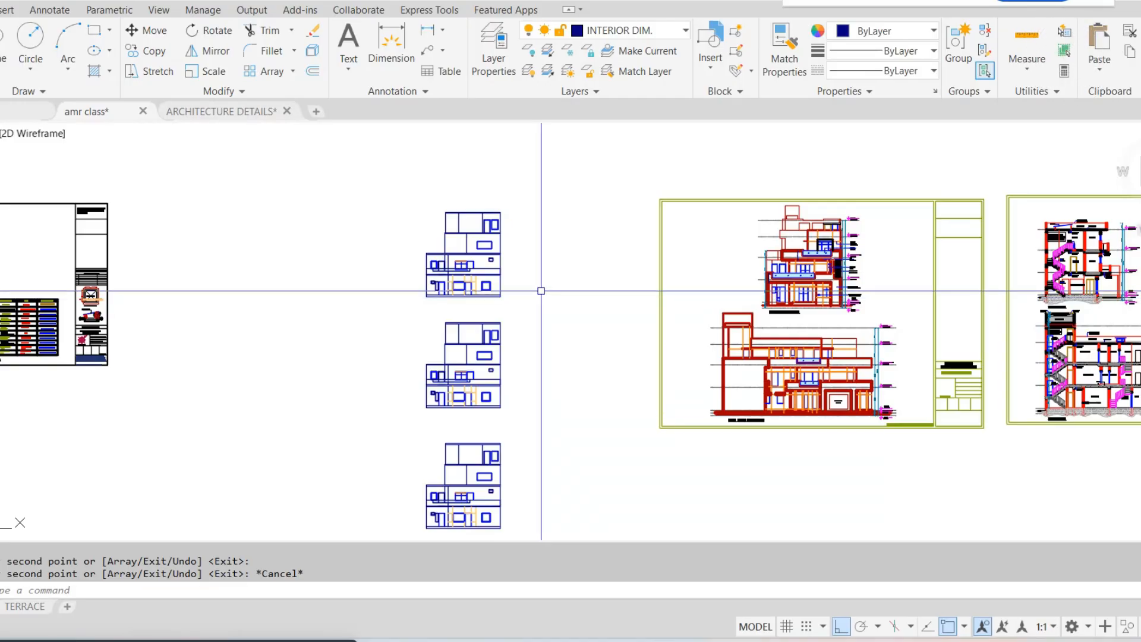
scroll(331, 307, "down", 4)
middle_click_drag(1, 274, 407, 264)
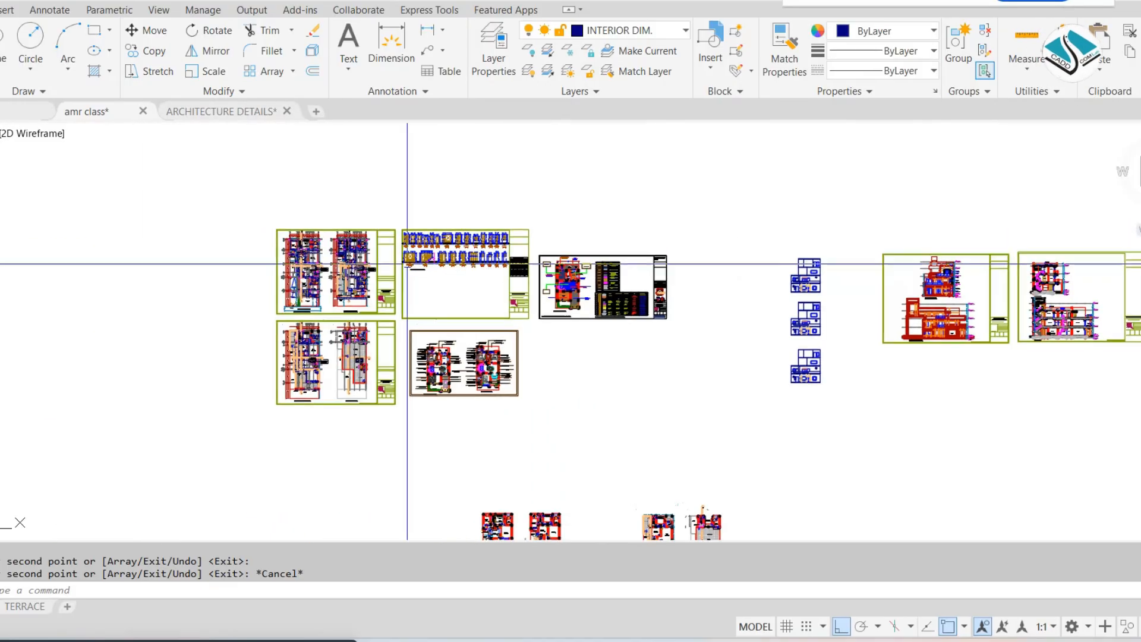
scroll(263, 247, "up", 6)
scroll(346, 257, "up", 4)
scroll(579, 246, "down", 2)
middle_click_drag(283, 192, 208, 186)
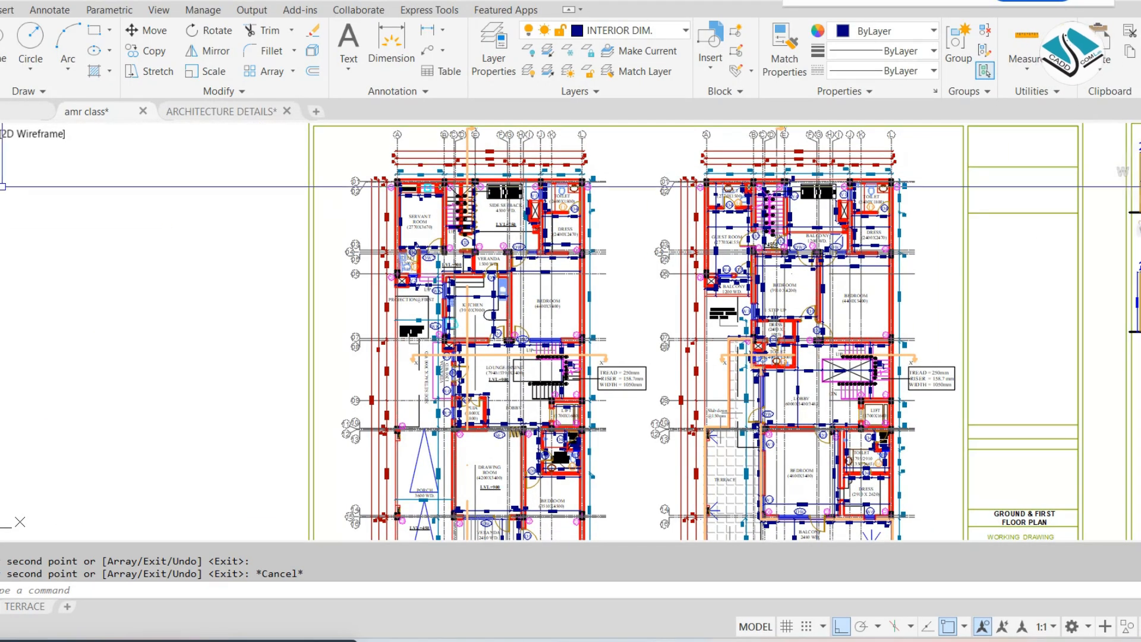